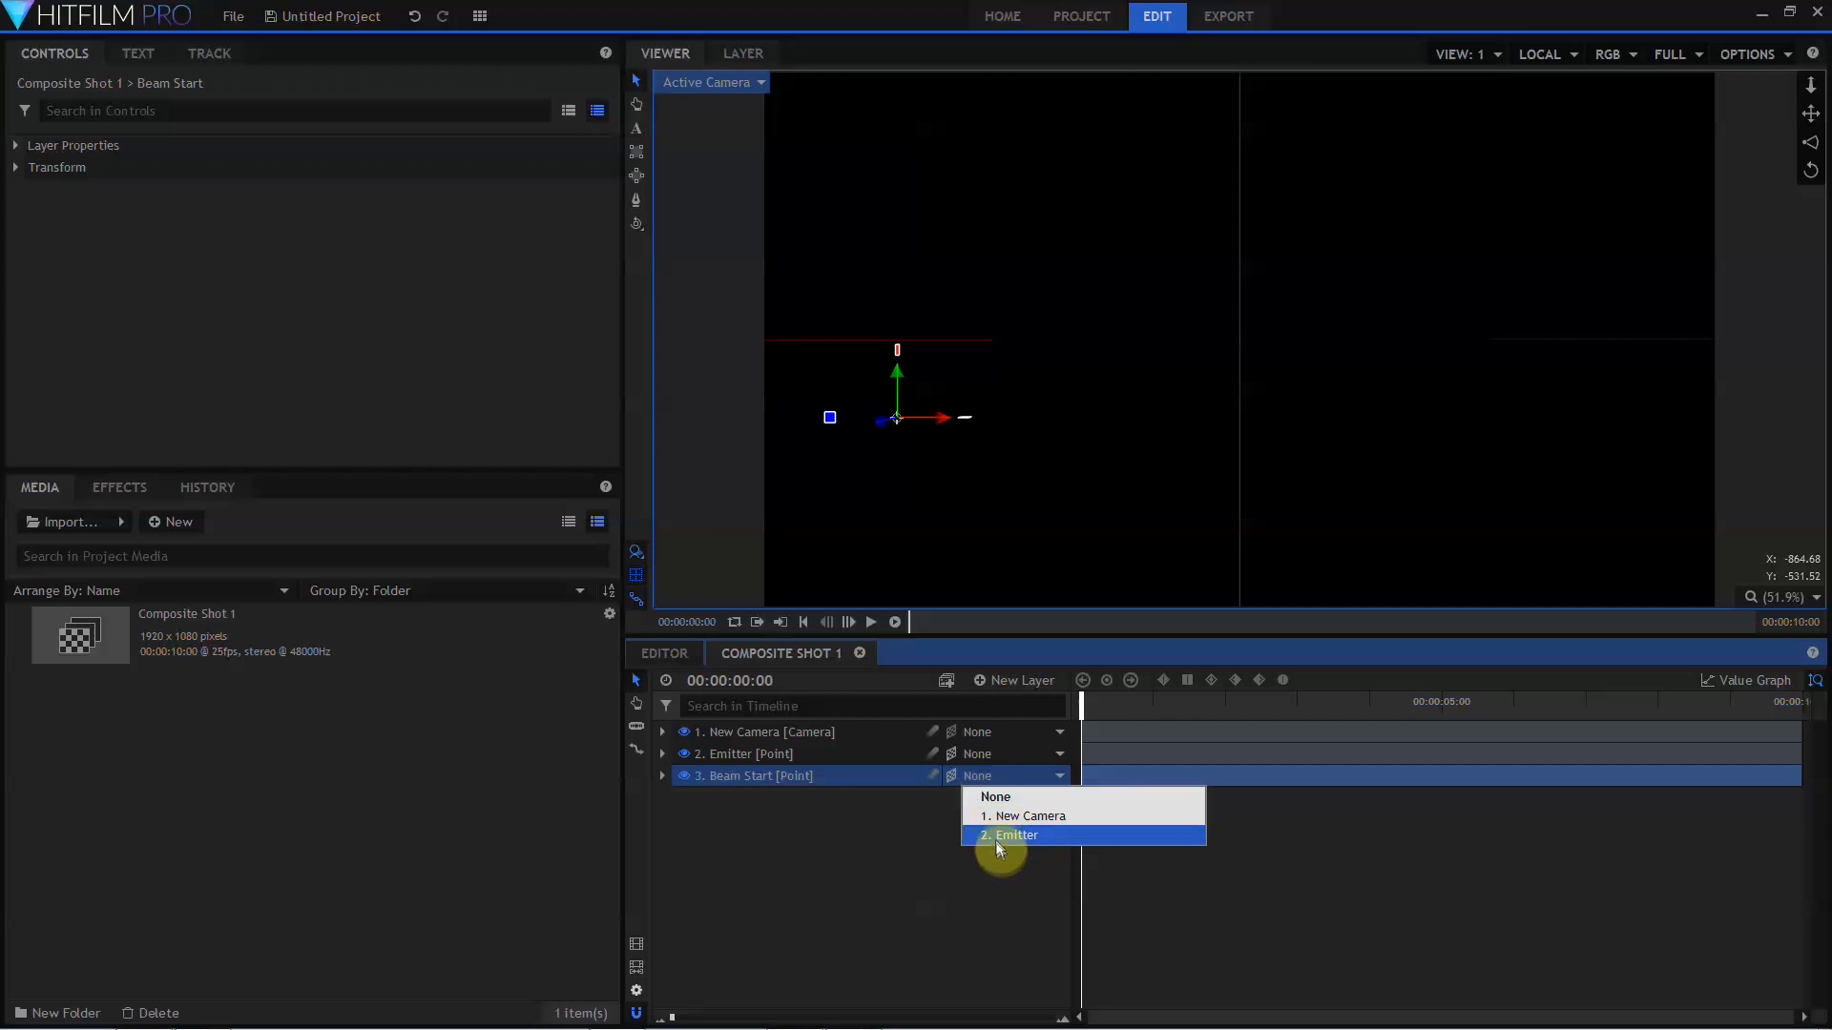
Parent the Beam Start point to Emitter, then duplicate it as Beam Joint 01.
key("ctrl+d")
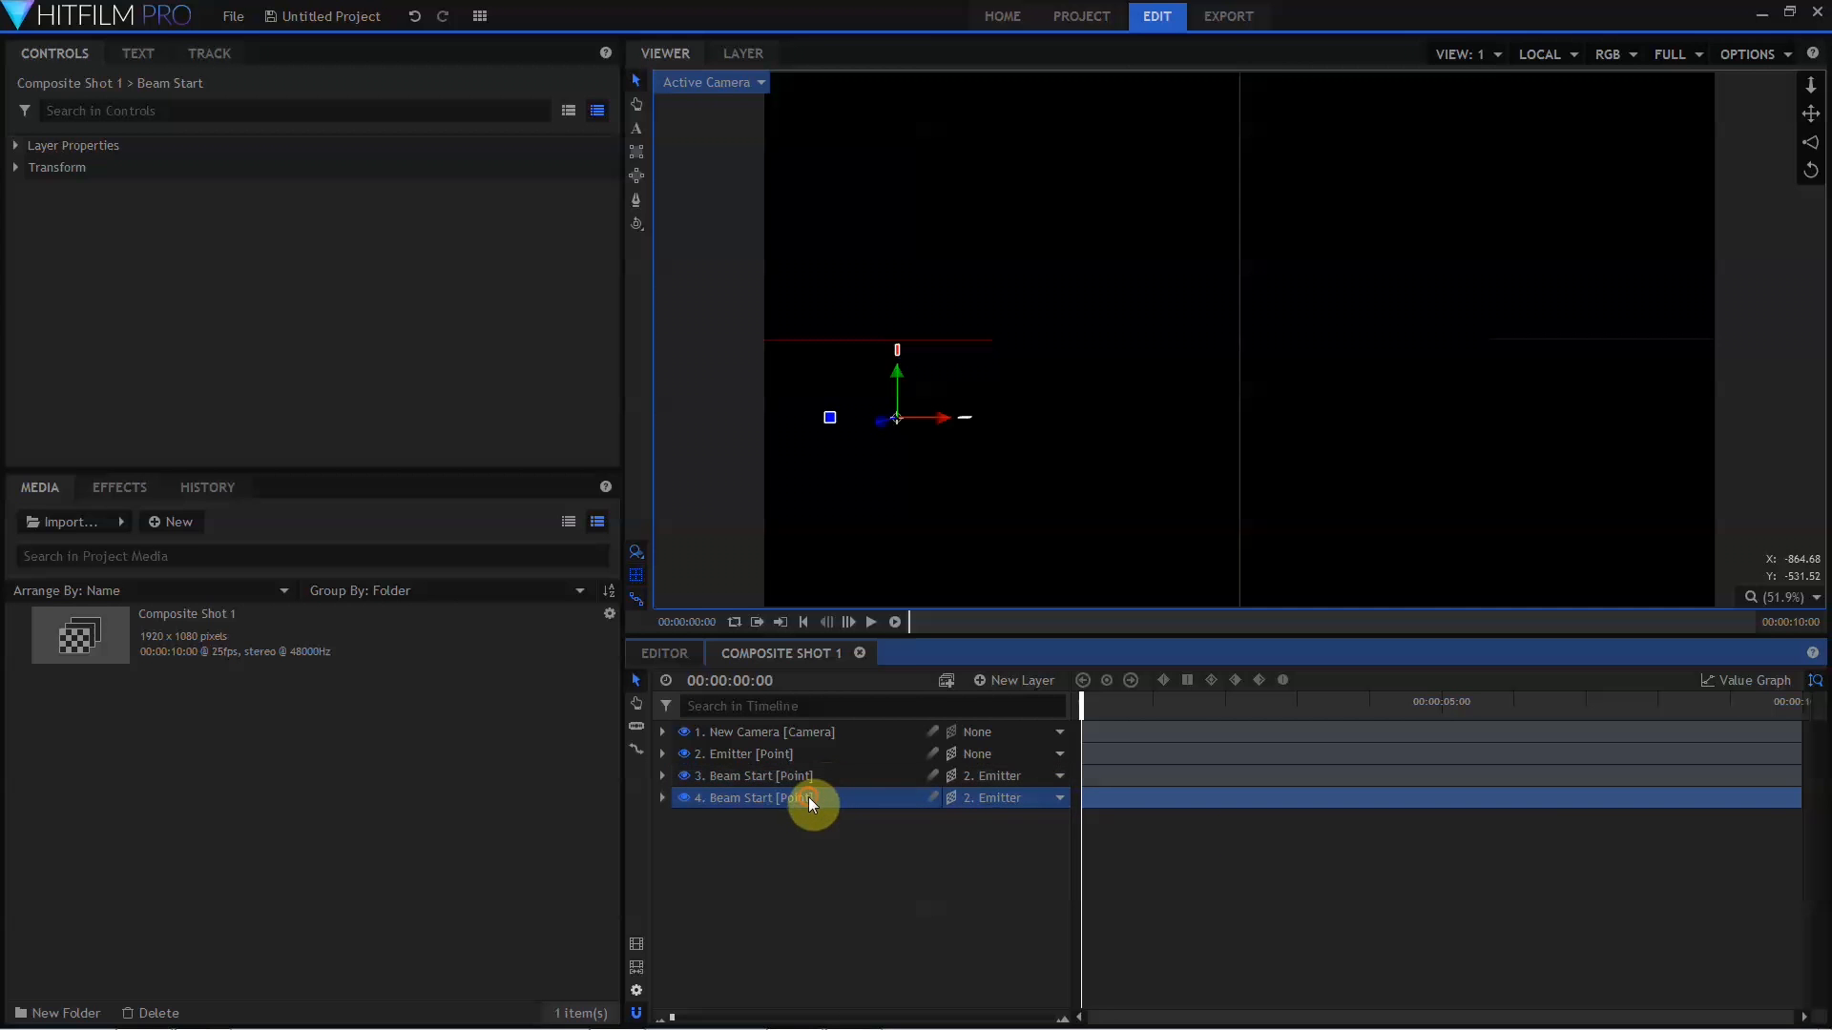
double_click(809, 797)
type("Beam Joint 01")
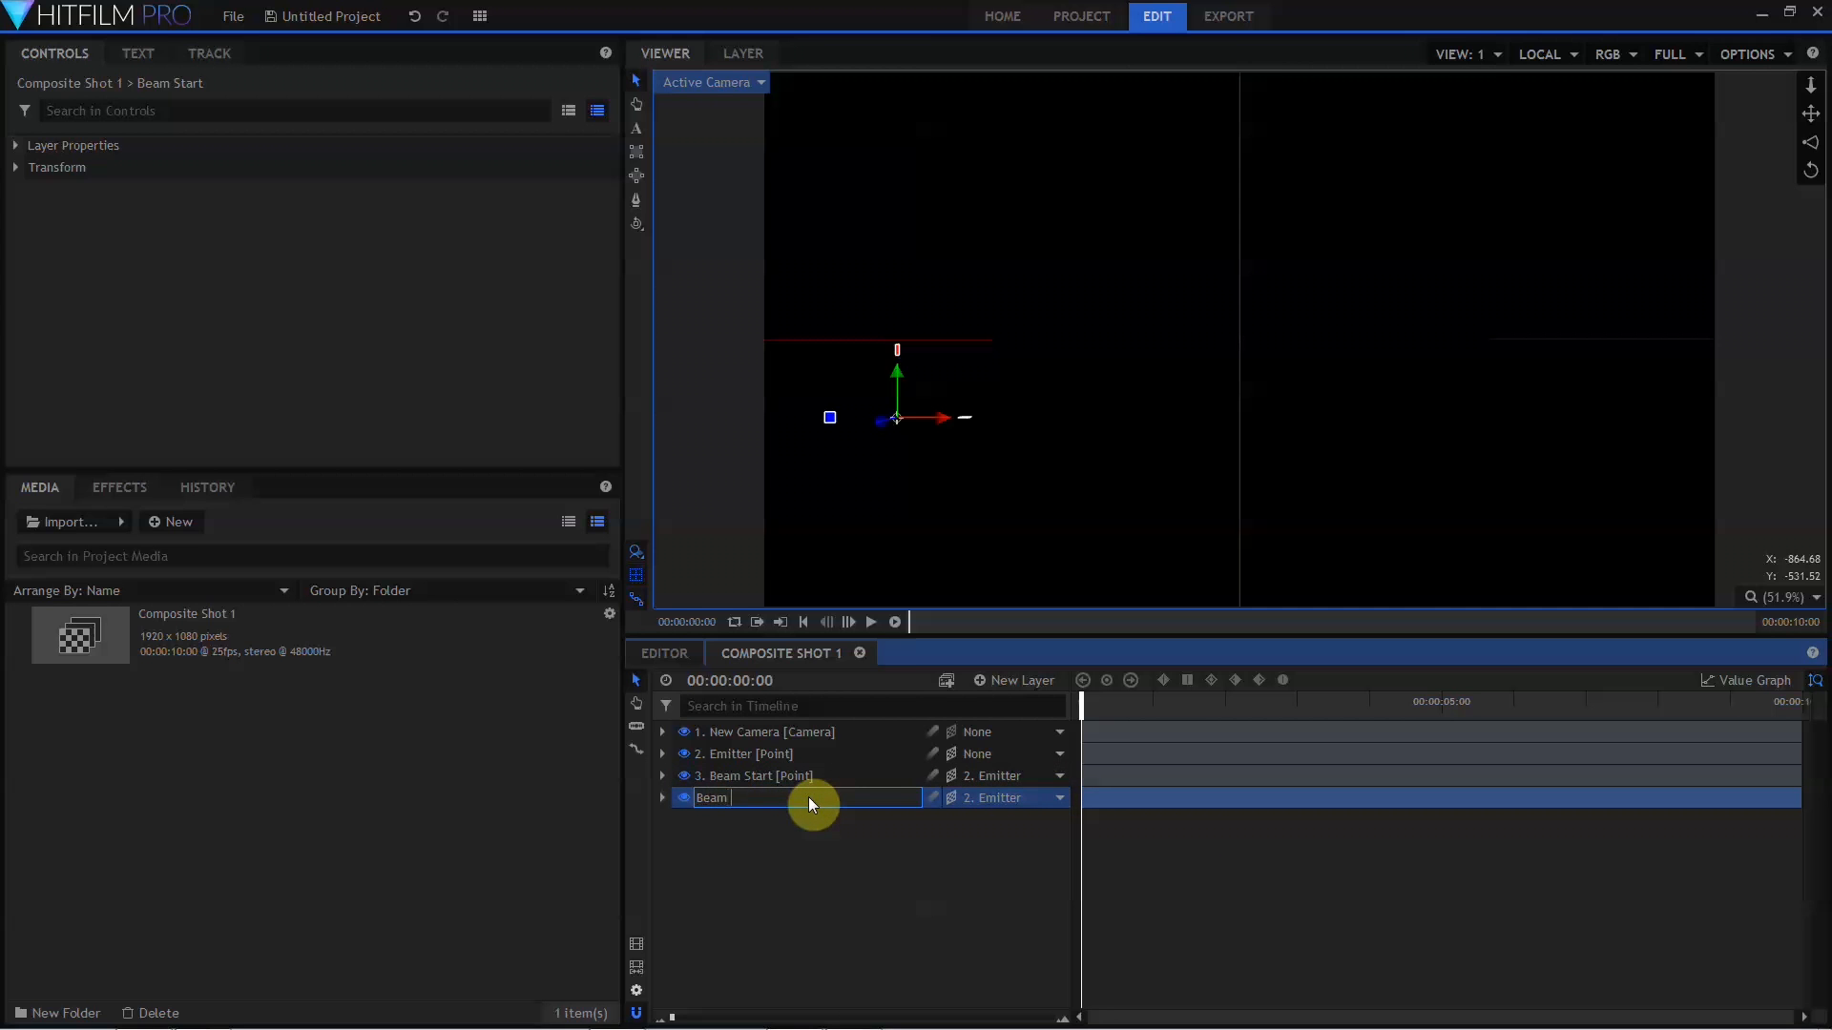
key("Return")
Parent Beam Joint 01 to Beam Start and move it up and to the right, level with the frame's horizontal centre line.
left_click(983, 797)
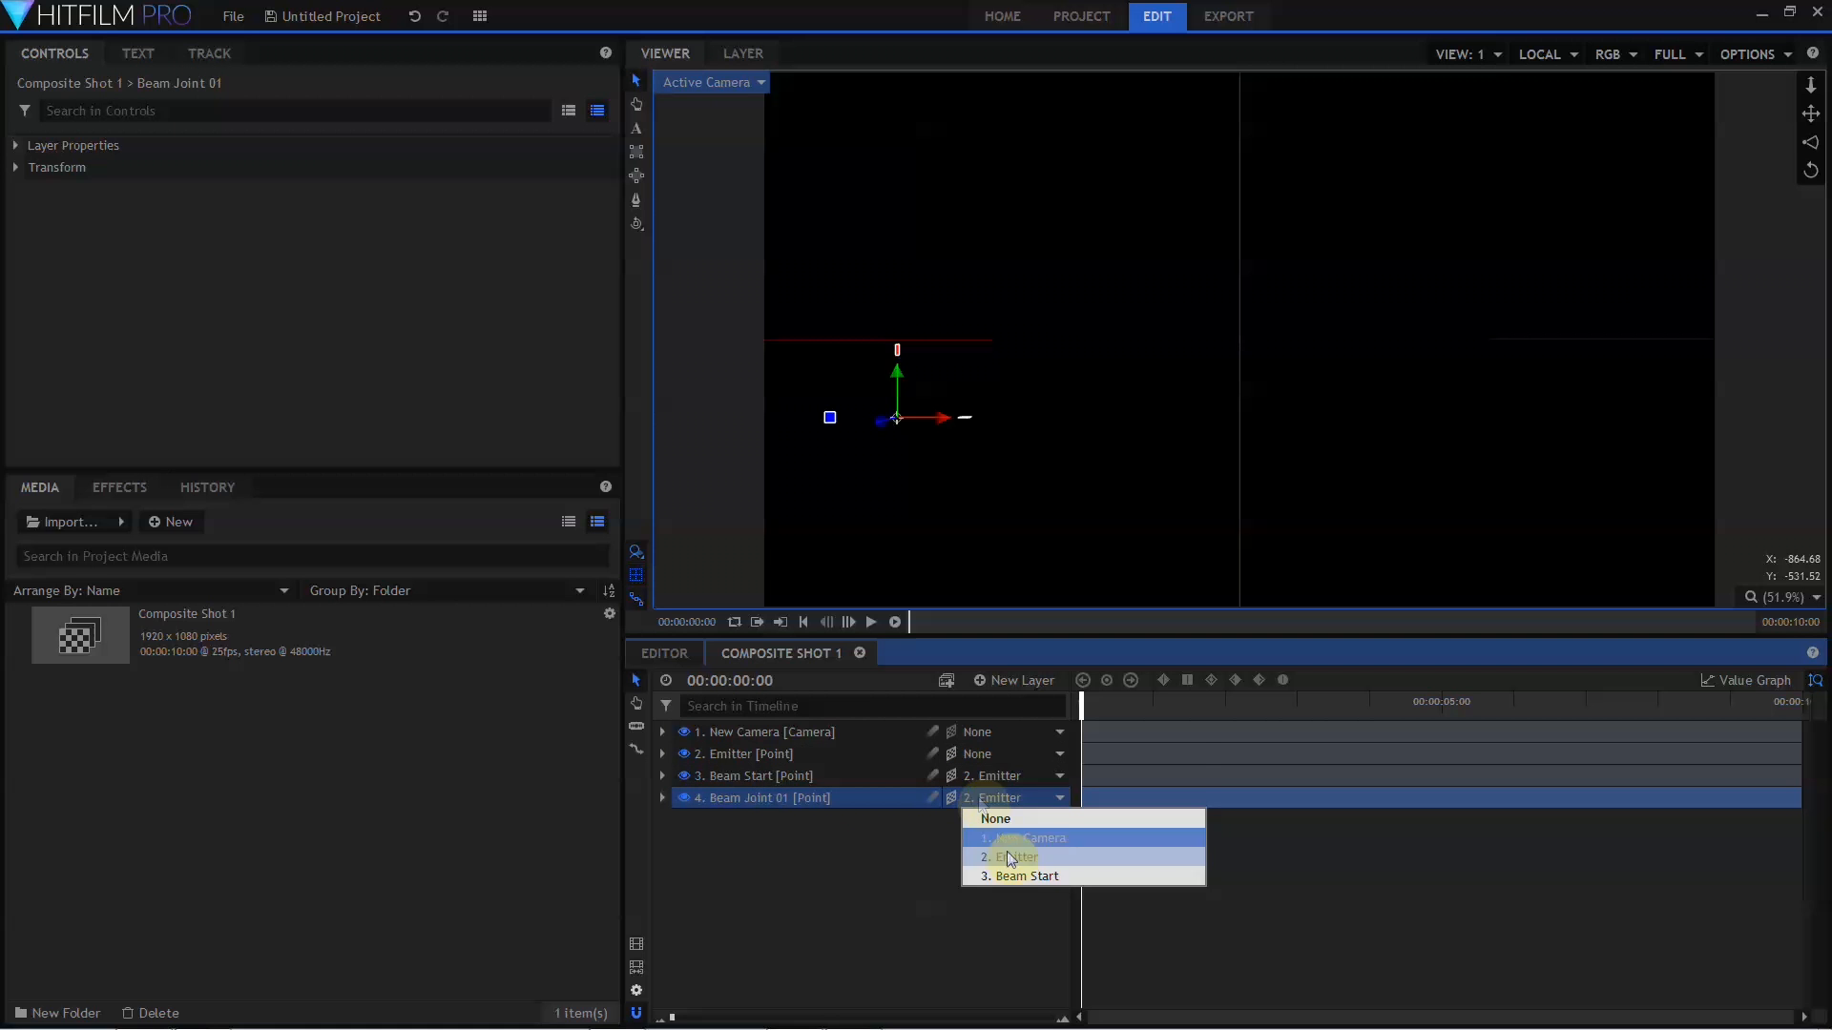
left_click(1017, 876)
left_click_drag(948, 418, 1040, 296)
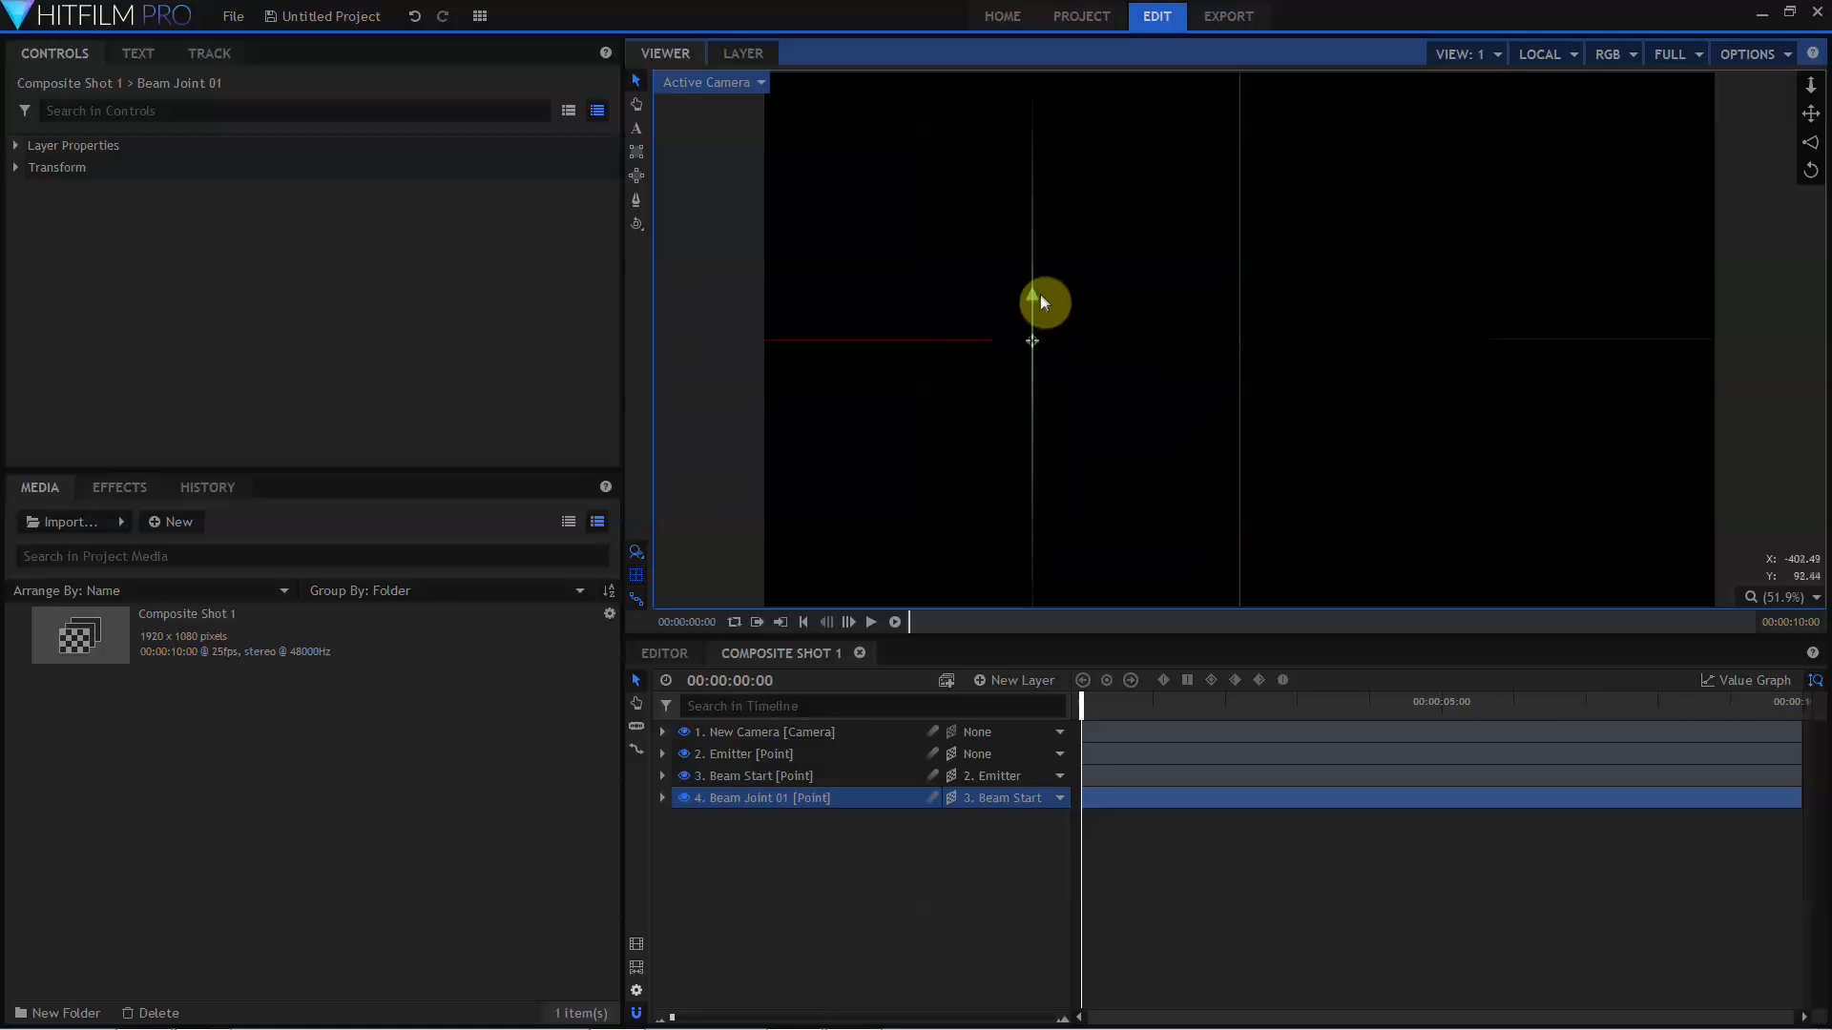
Add a new plane layer to the composite shot and name it Red Beam.
left_click(1014, 681)
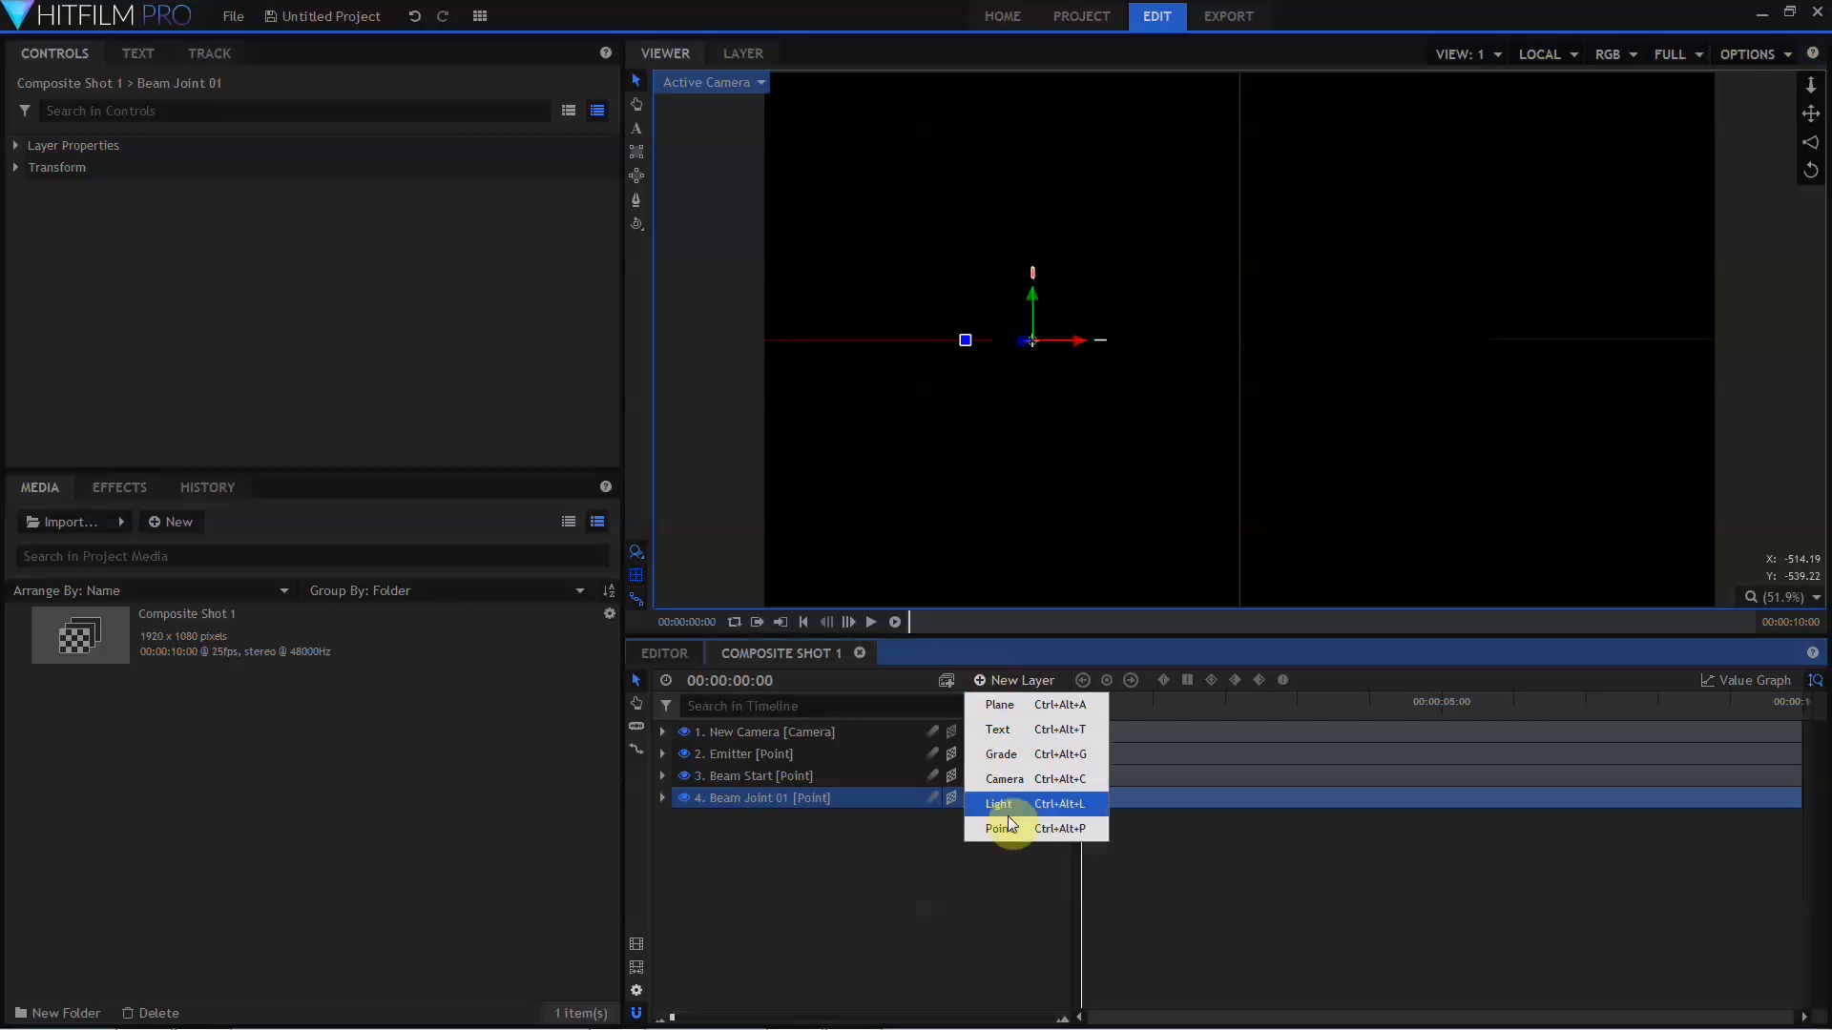
left_click(999, 704)
left_click(1028, 596)
double_click(816, 735)
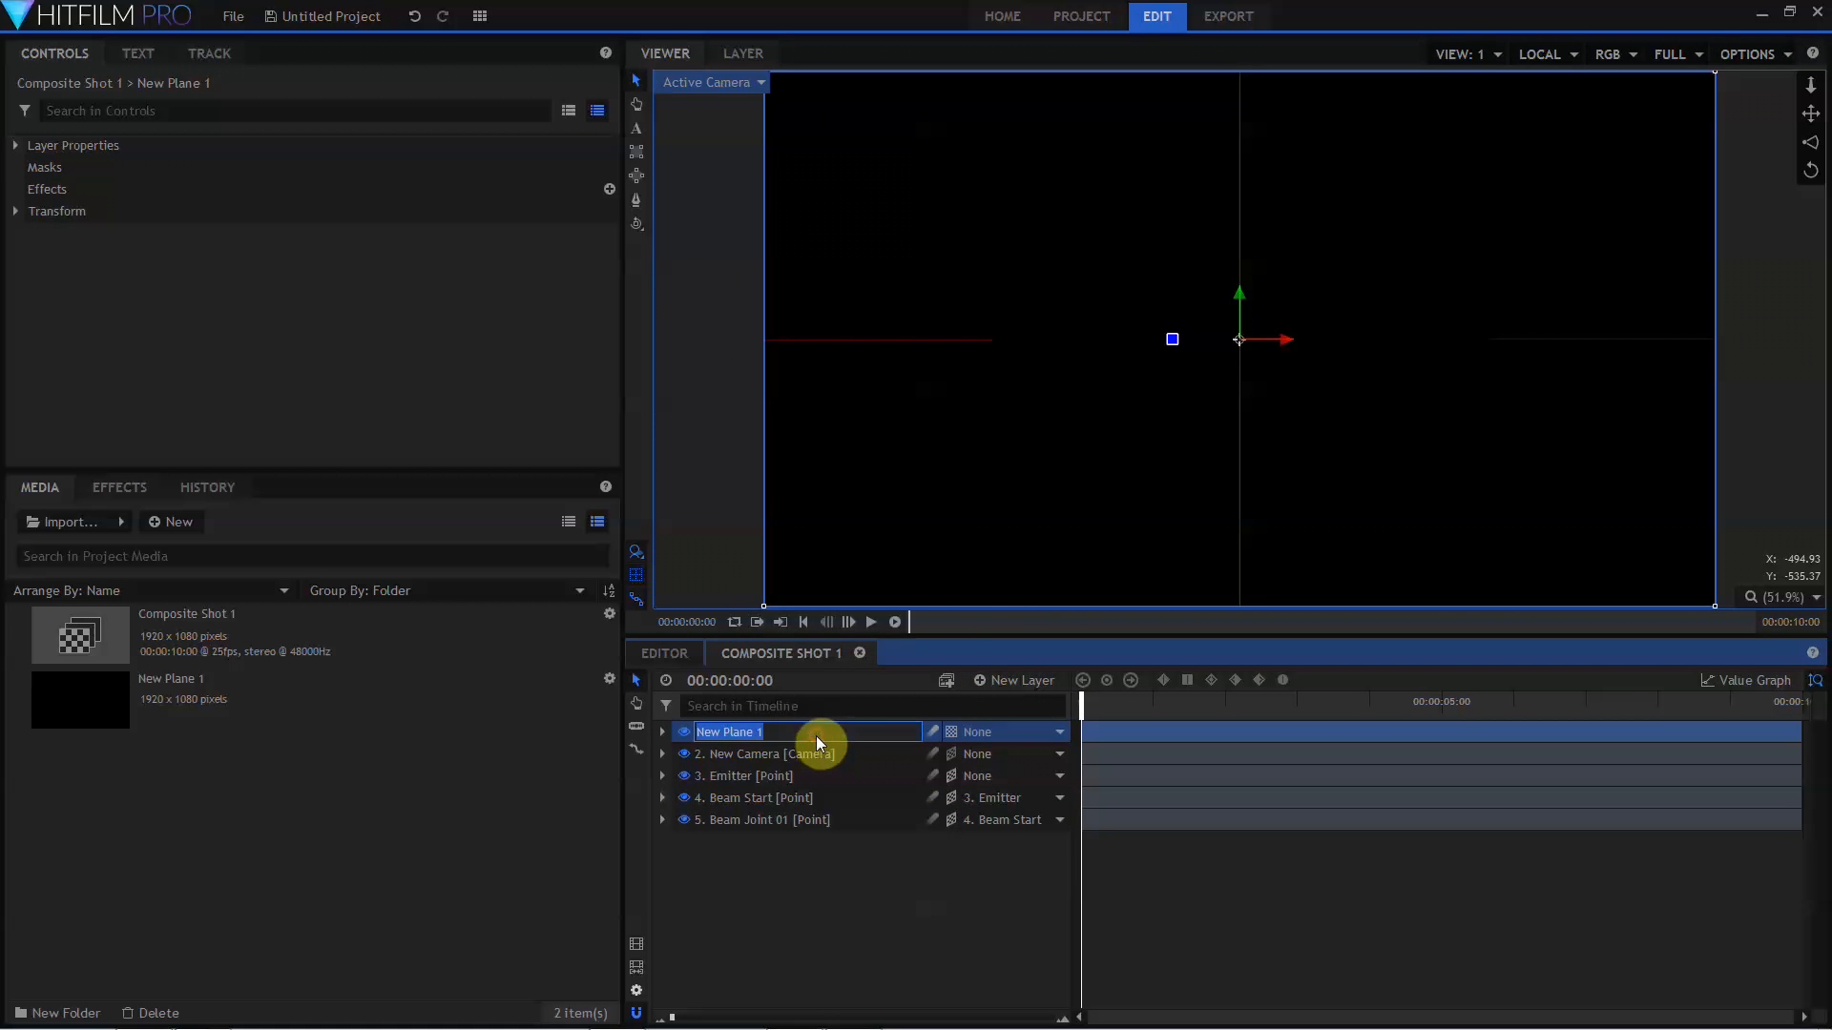
type("Red Beam")
Apply the Lightning & Electricity effect to the Red Beam plane and rename the effect Red Beam Start.
left_click(119, 487)
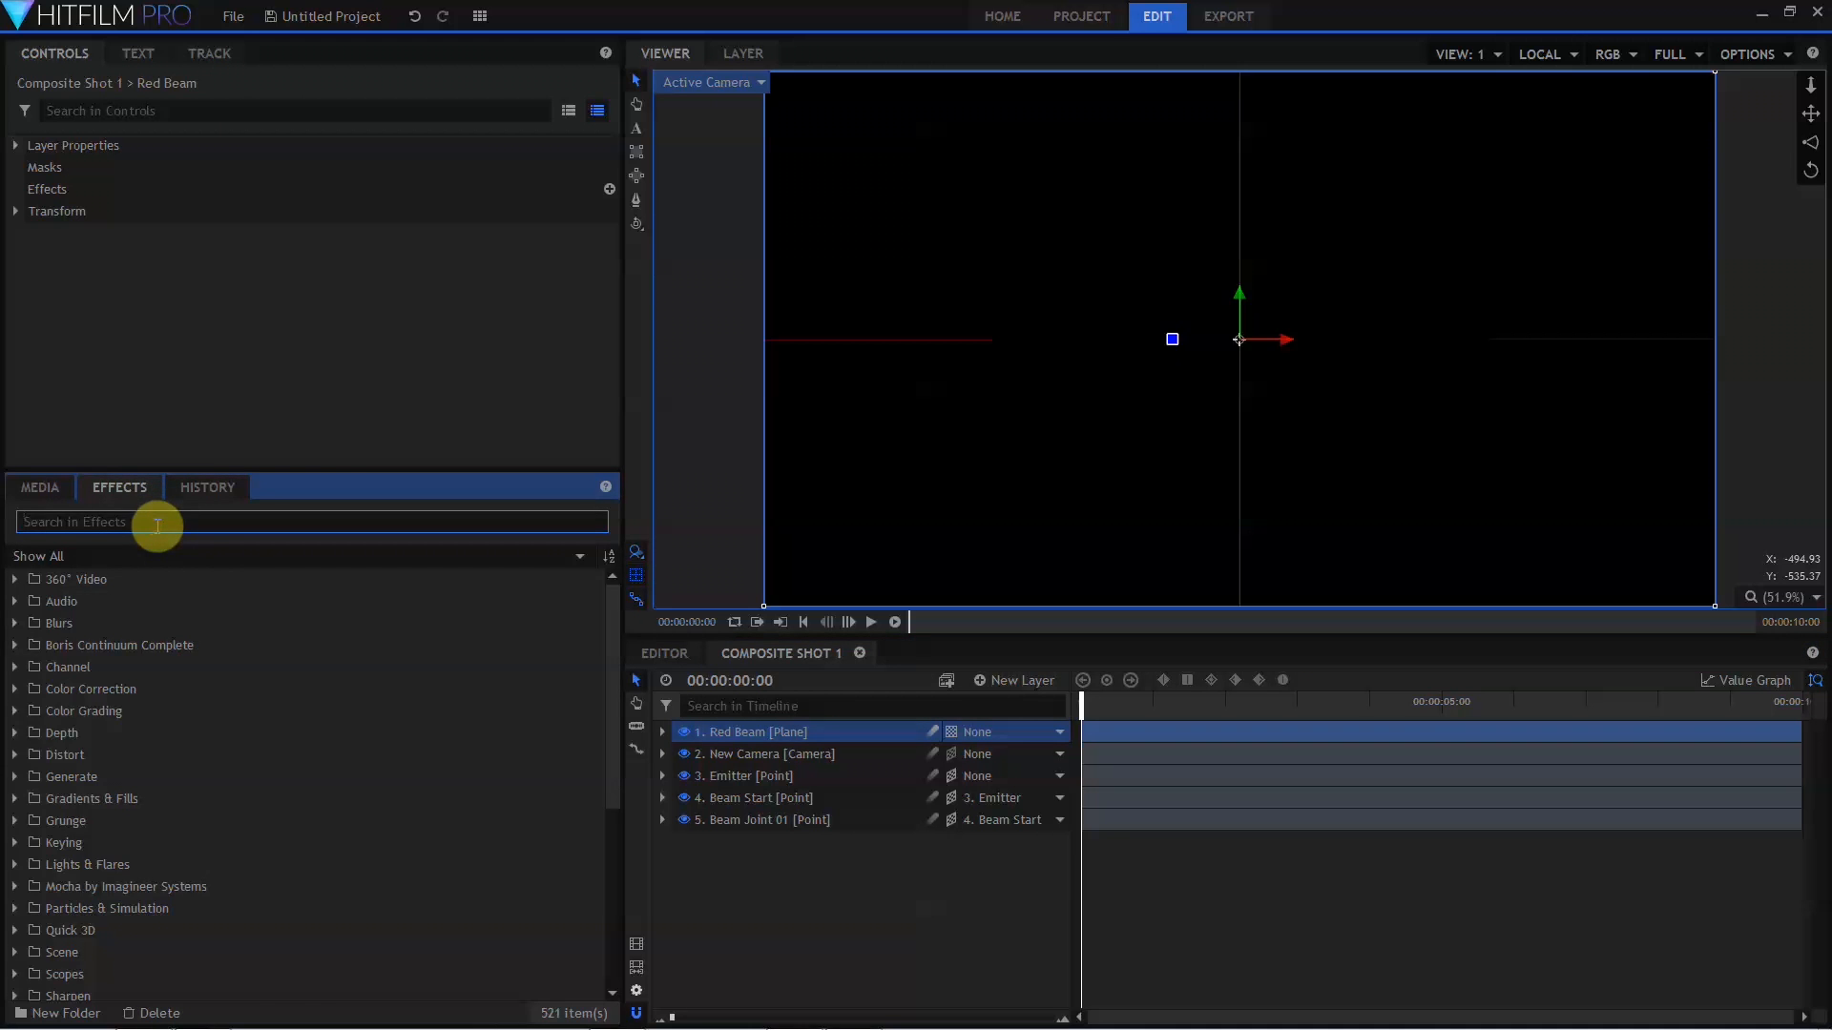
type("lightning")
left_click_drag(131, 601, 49, 203)
left_click(84, 208)
type("Red Beam Start")
key("Return")
Smooth the lightning by setting branch quantity to 0, wave scale to 0.06 and twitch scale to 0.09.
scroll(73, 307, "down", 1)
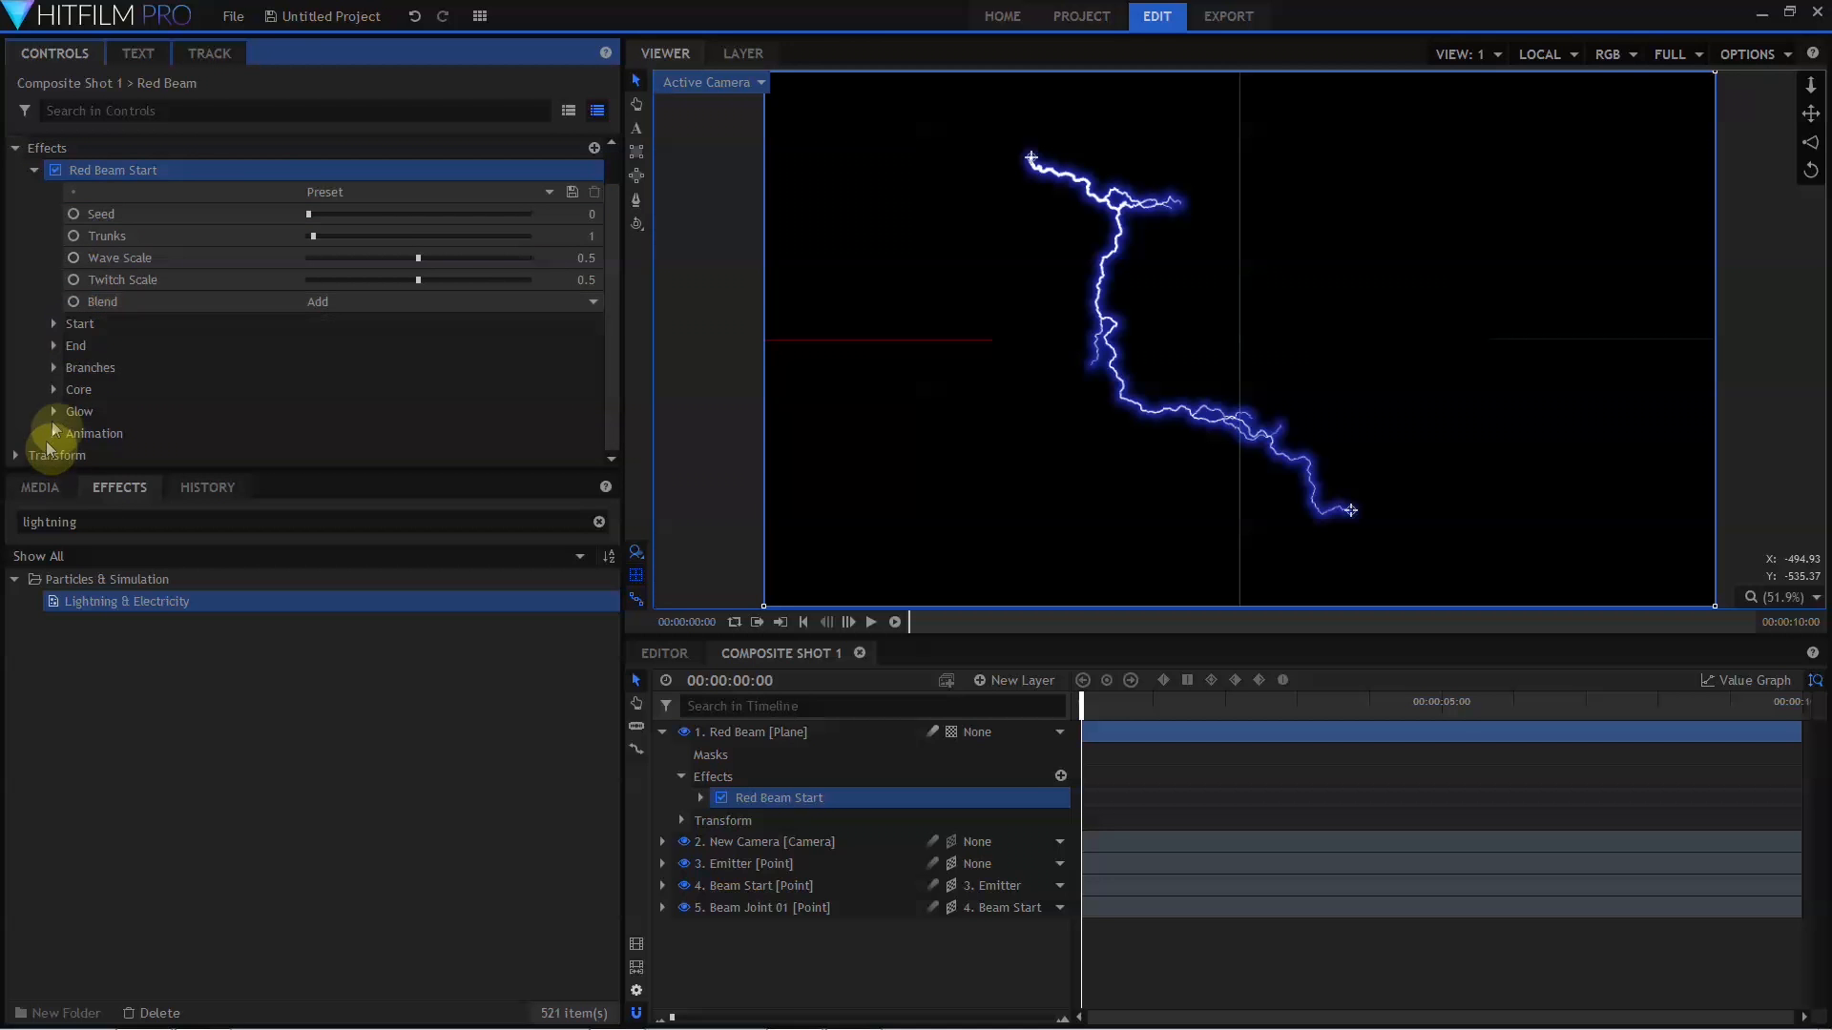
left_click(54, 368)
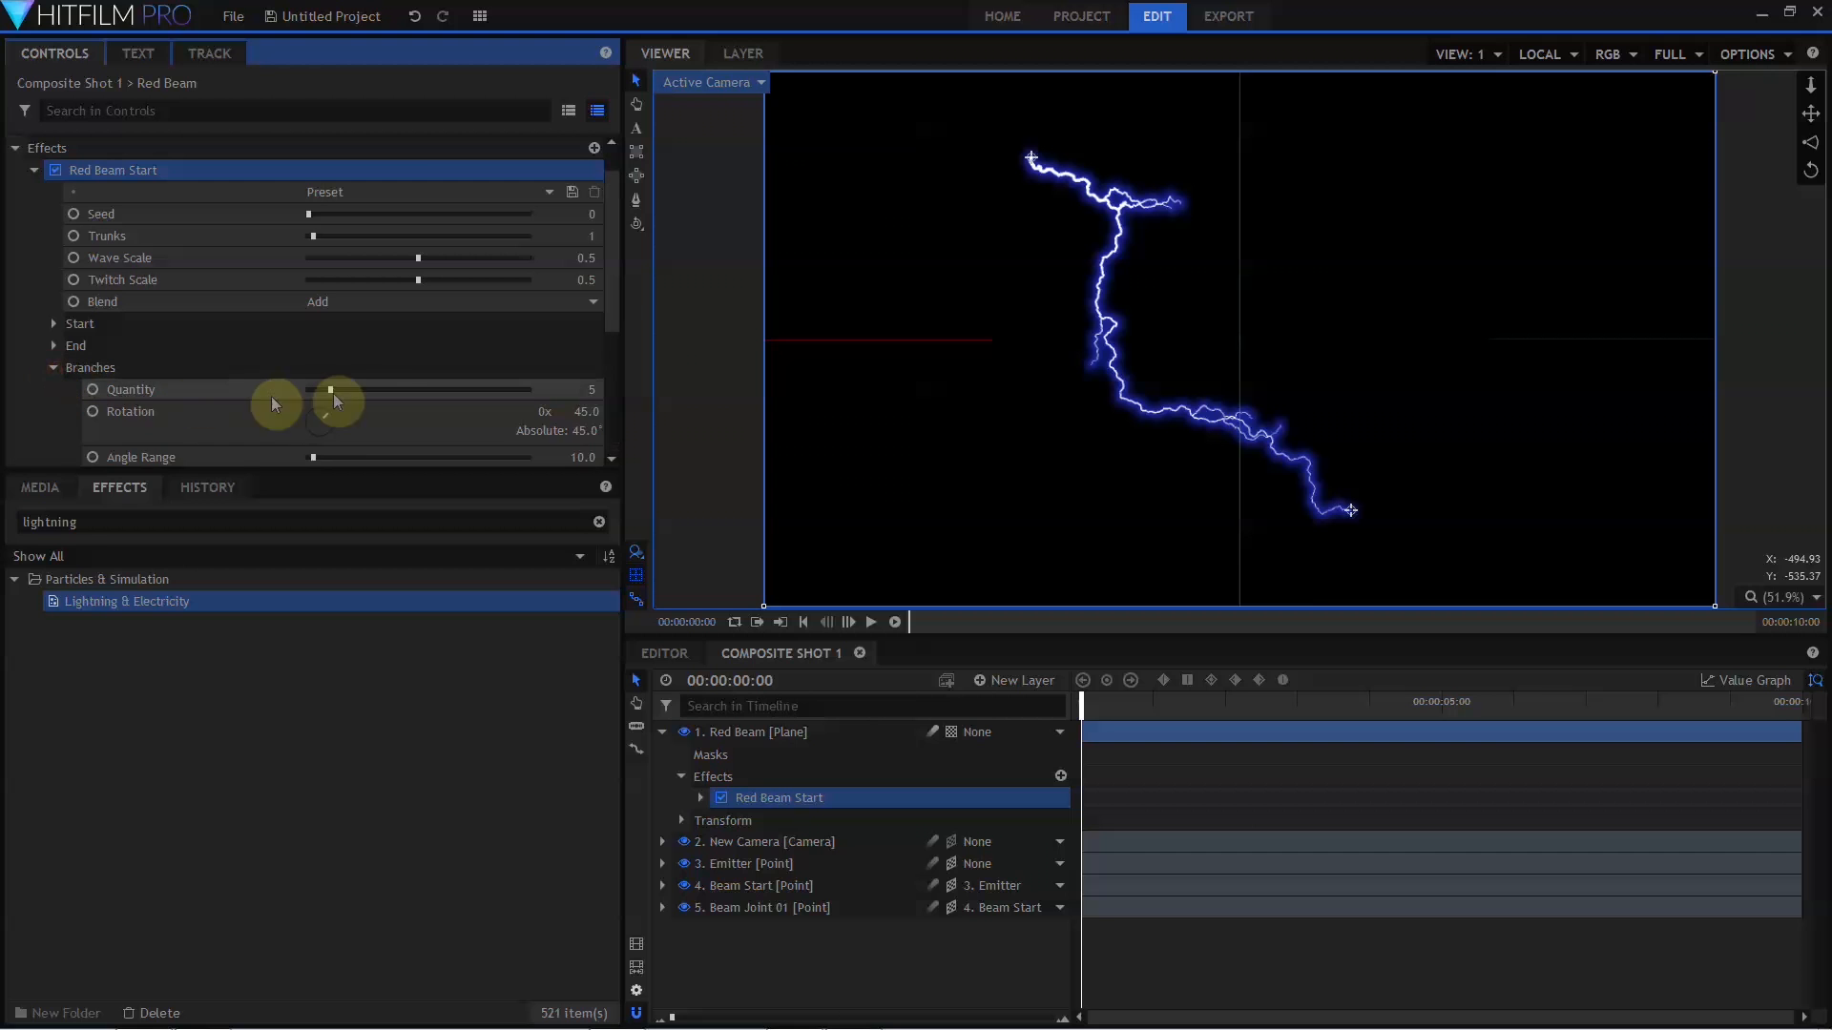
left_click_drag(330, 390, 249, 396)
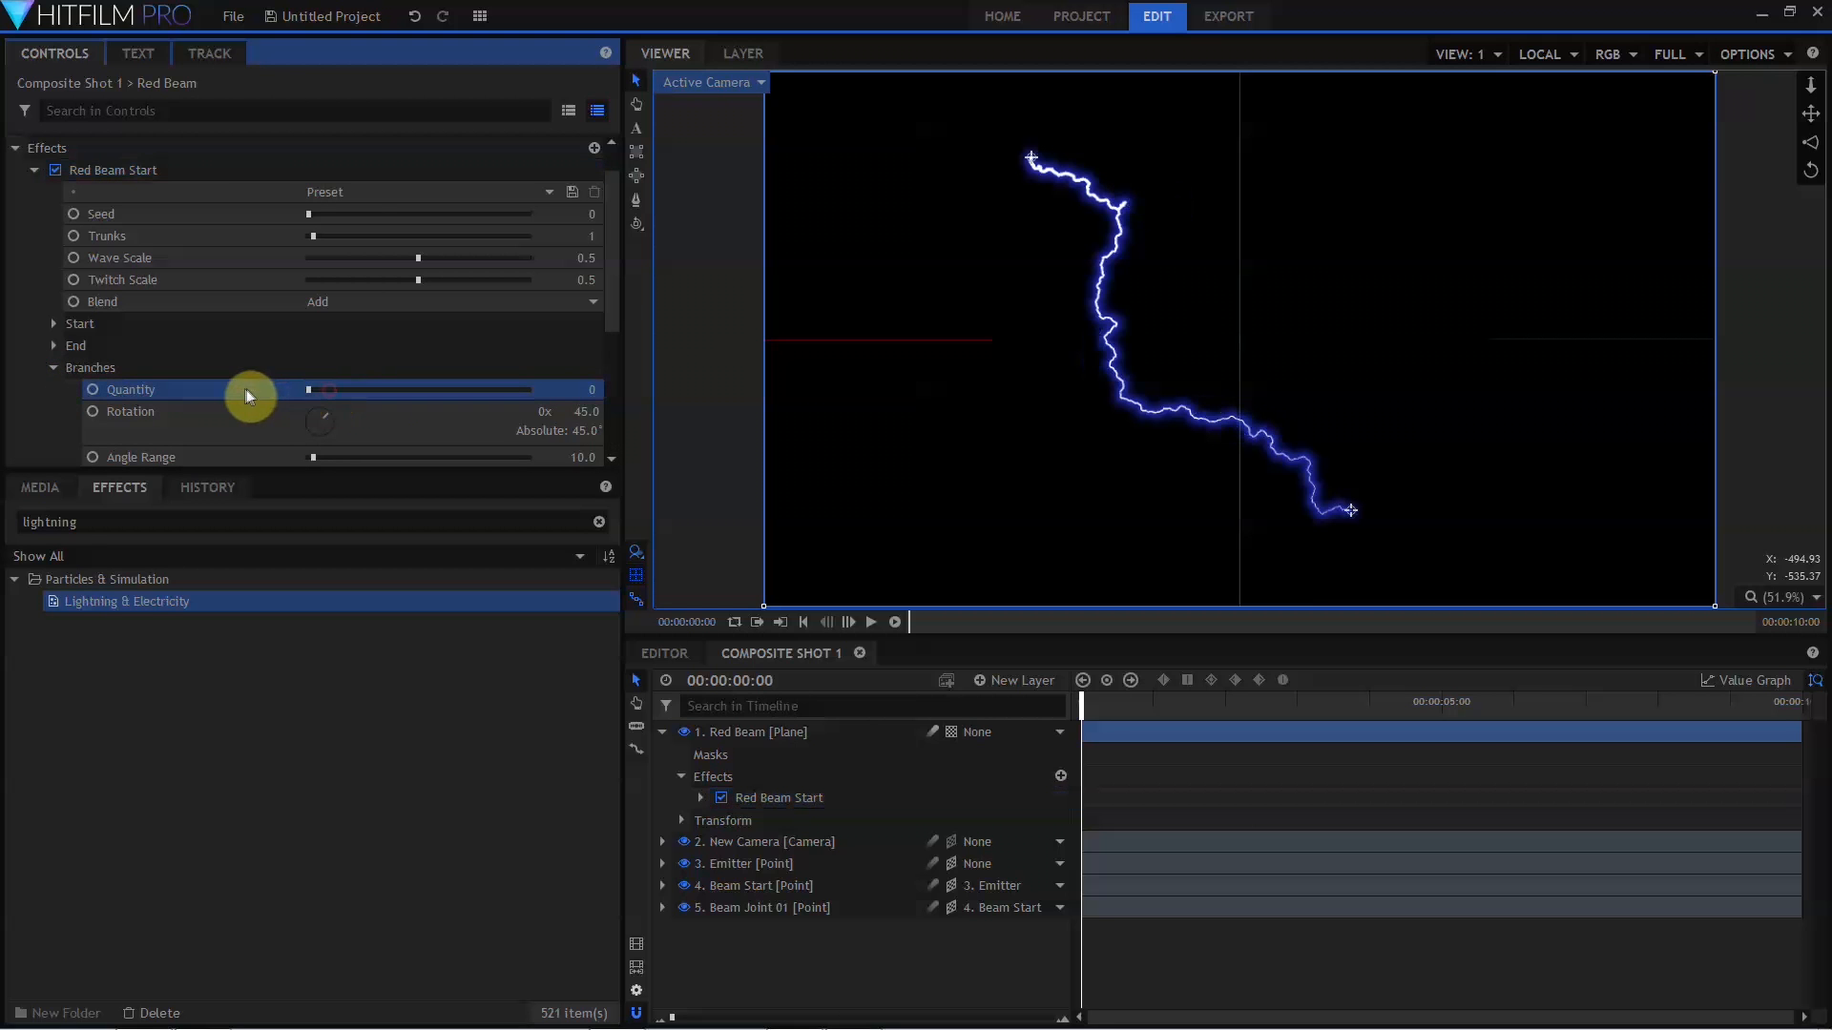
left_click_drag(419, 258, 329, 284)
Attach the start of the lightning to the Beam Start layer and set its start point to 0, 0.
left_click(326, 324)
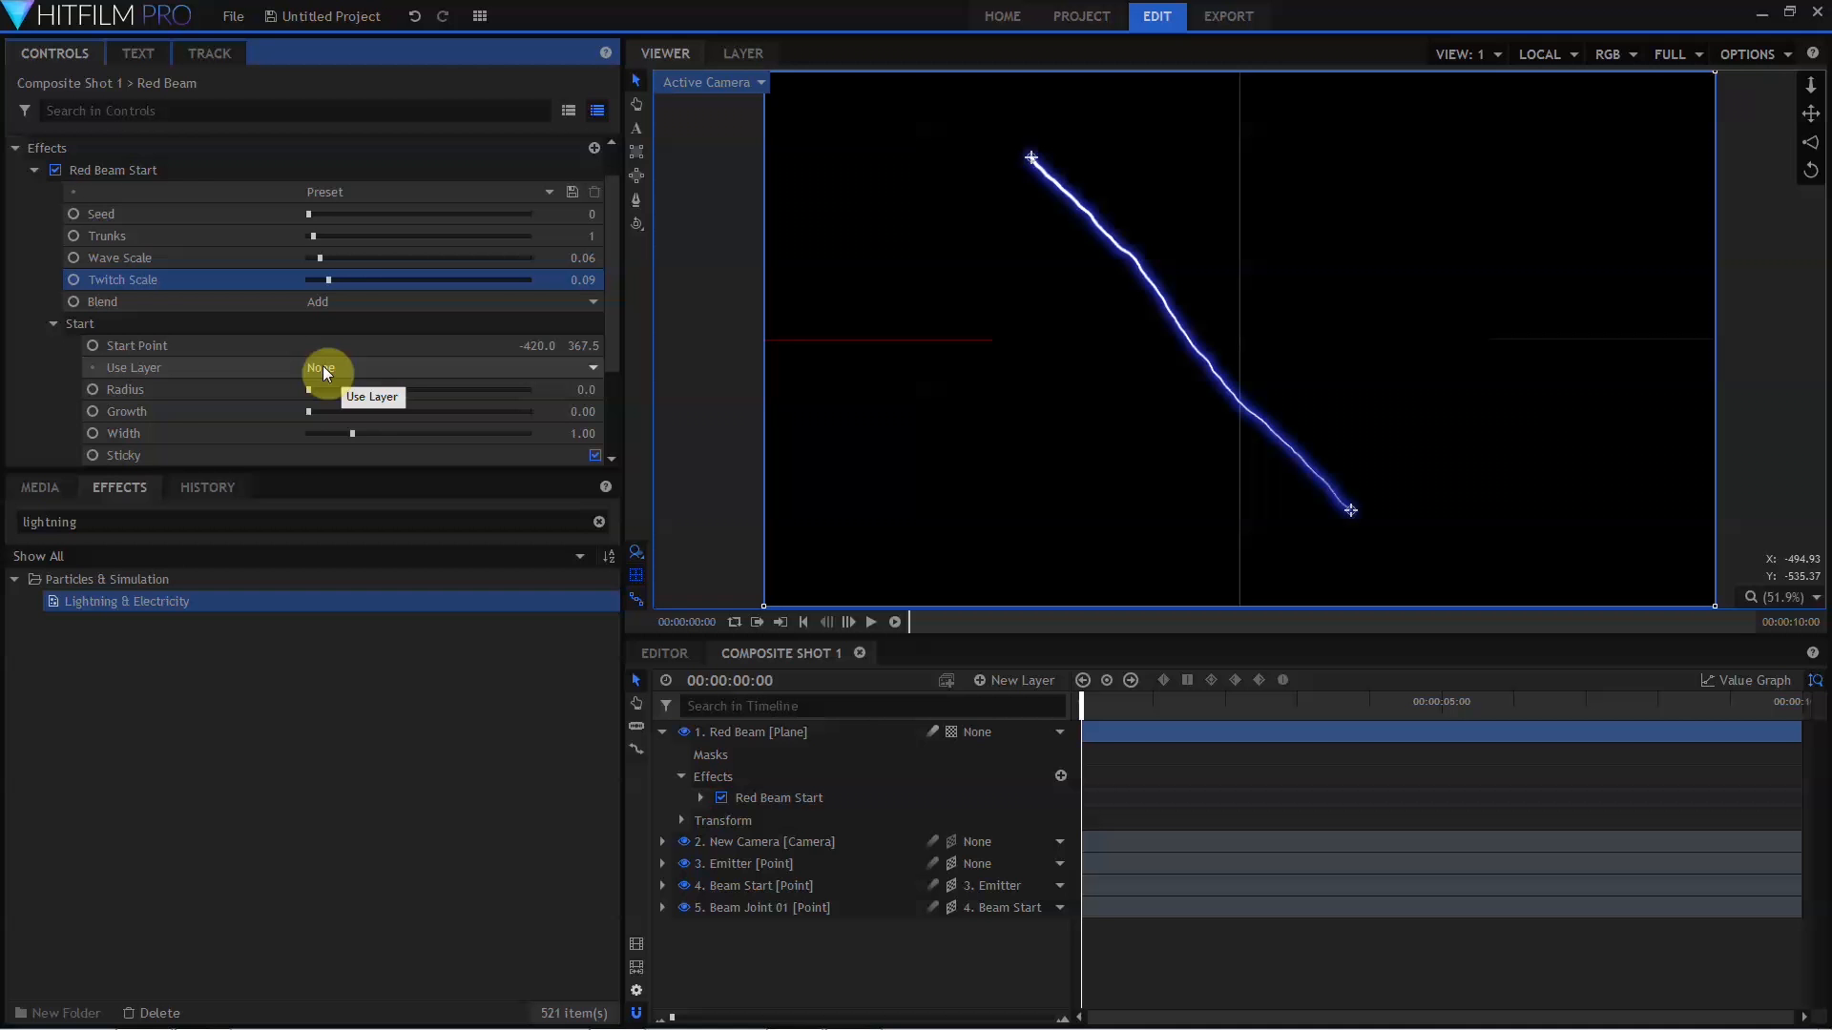
left_click(322, 367)
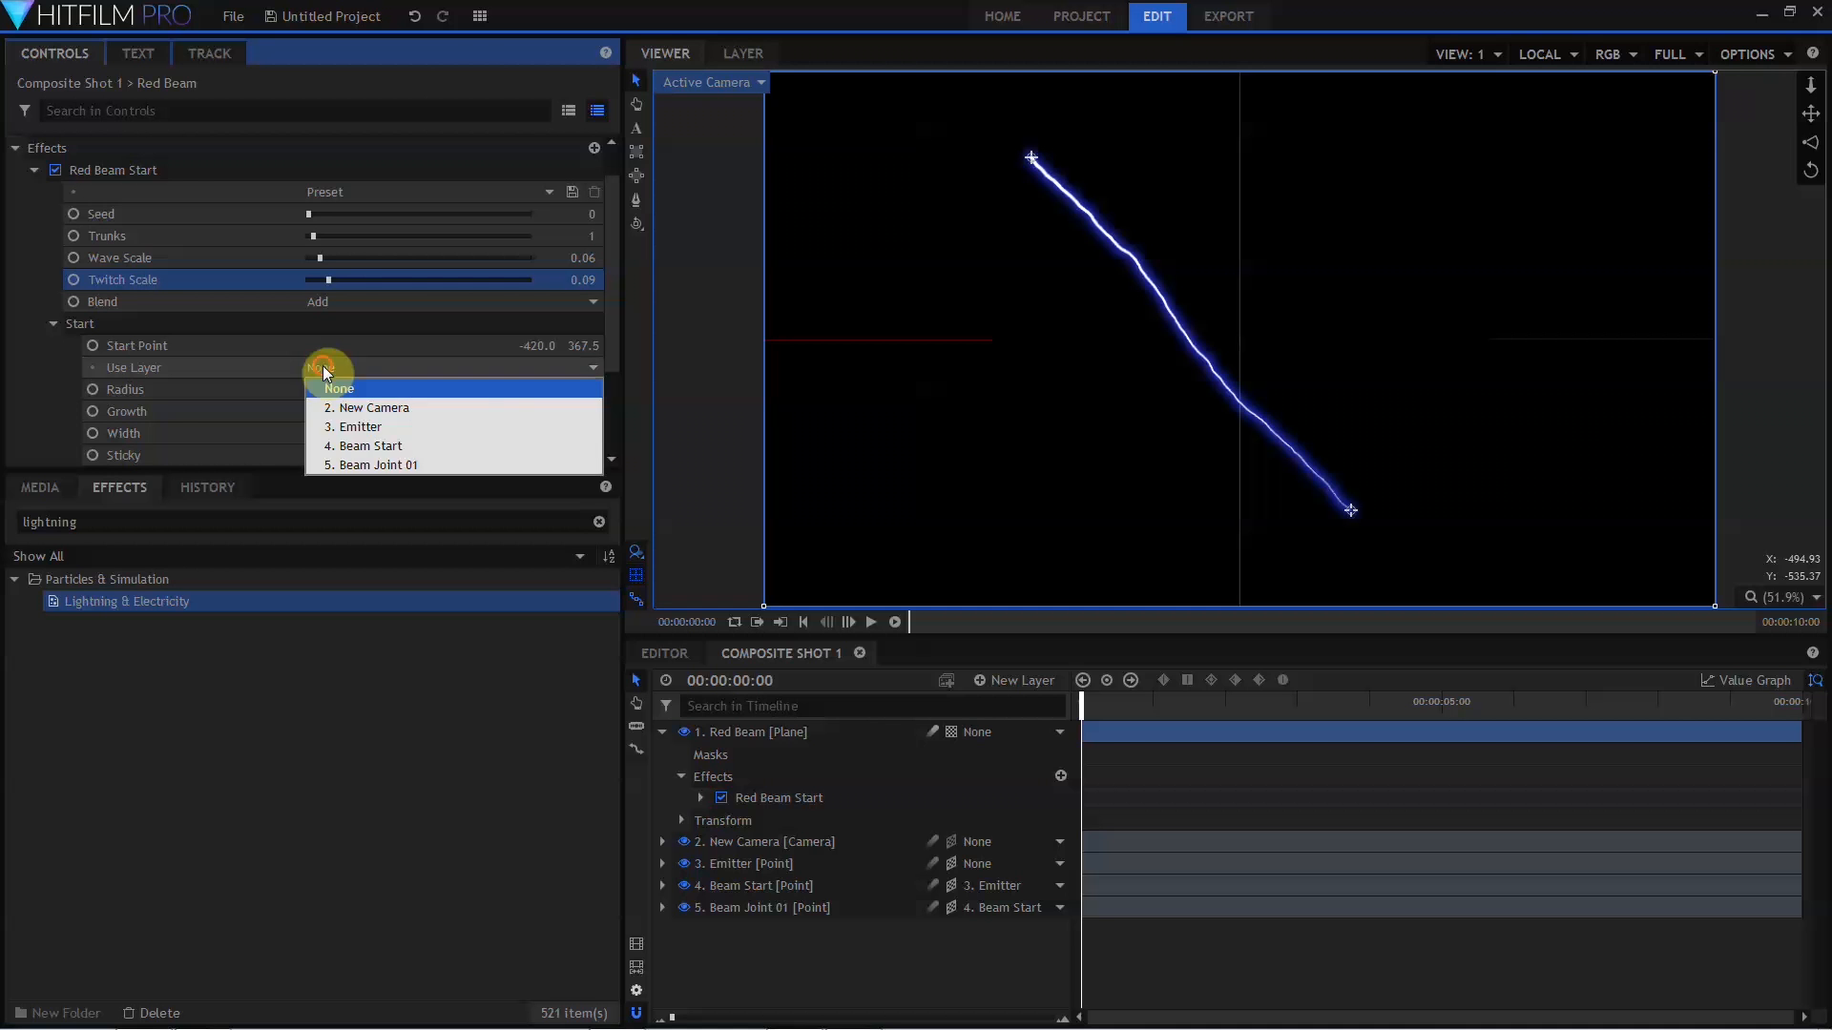
left_click(374, 446)
scroll(306, 385, "down", 3)
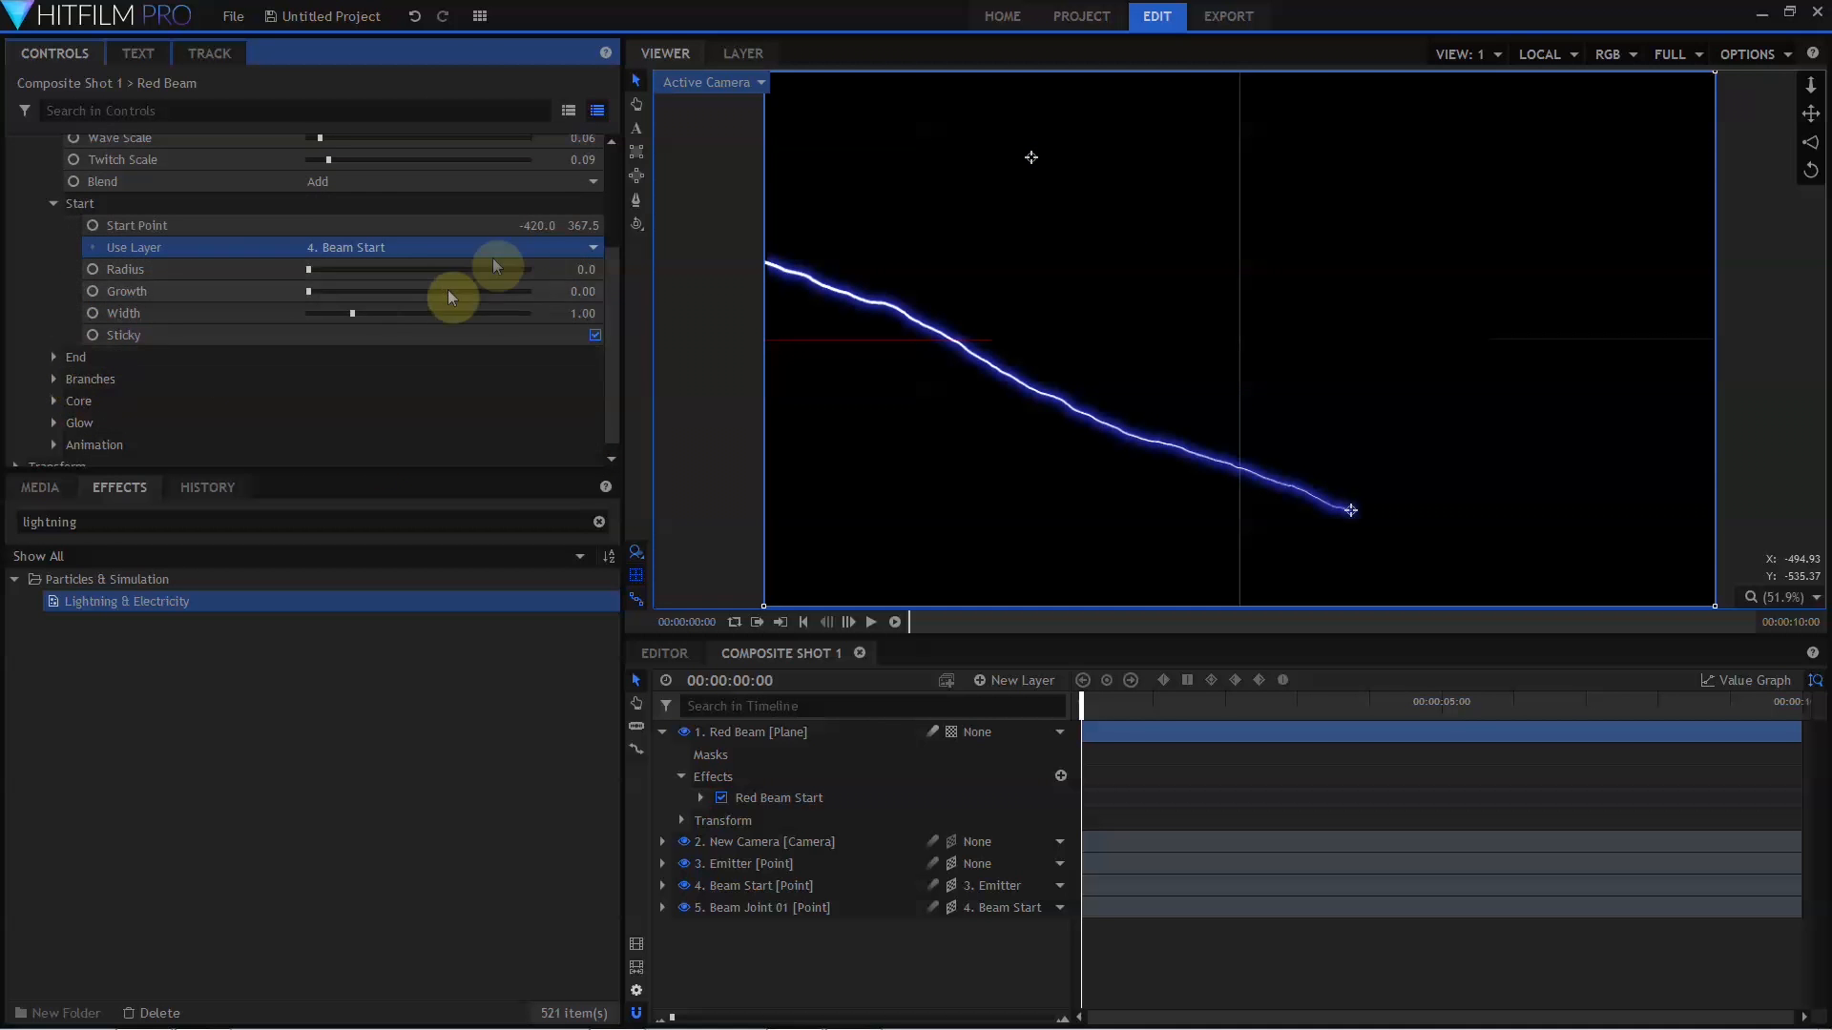
left_click(525, 232)
type("0")
key("Tab")
type("0")
key("Tab")
Attach the end of the lightning to the Beam Joint 01 layer and set its end point to 0, 0.
left_click(52, 358)
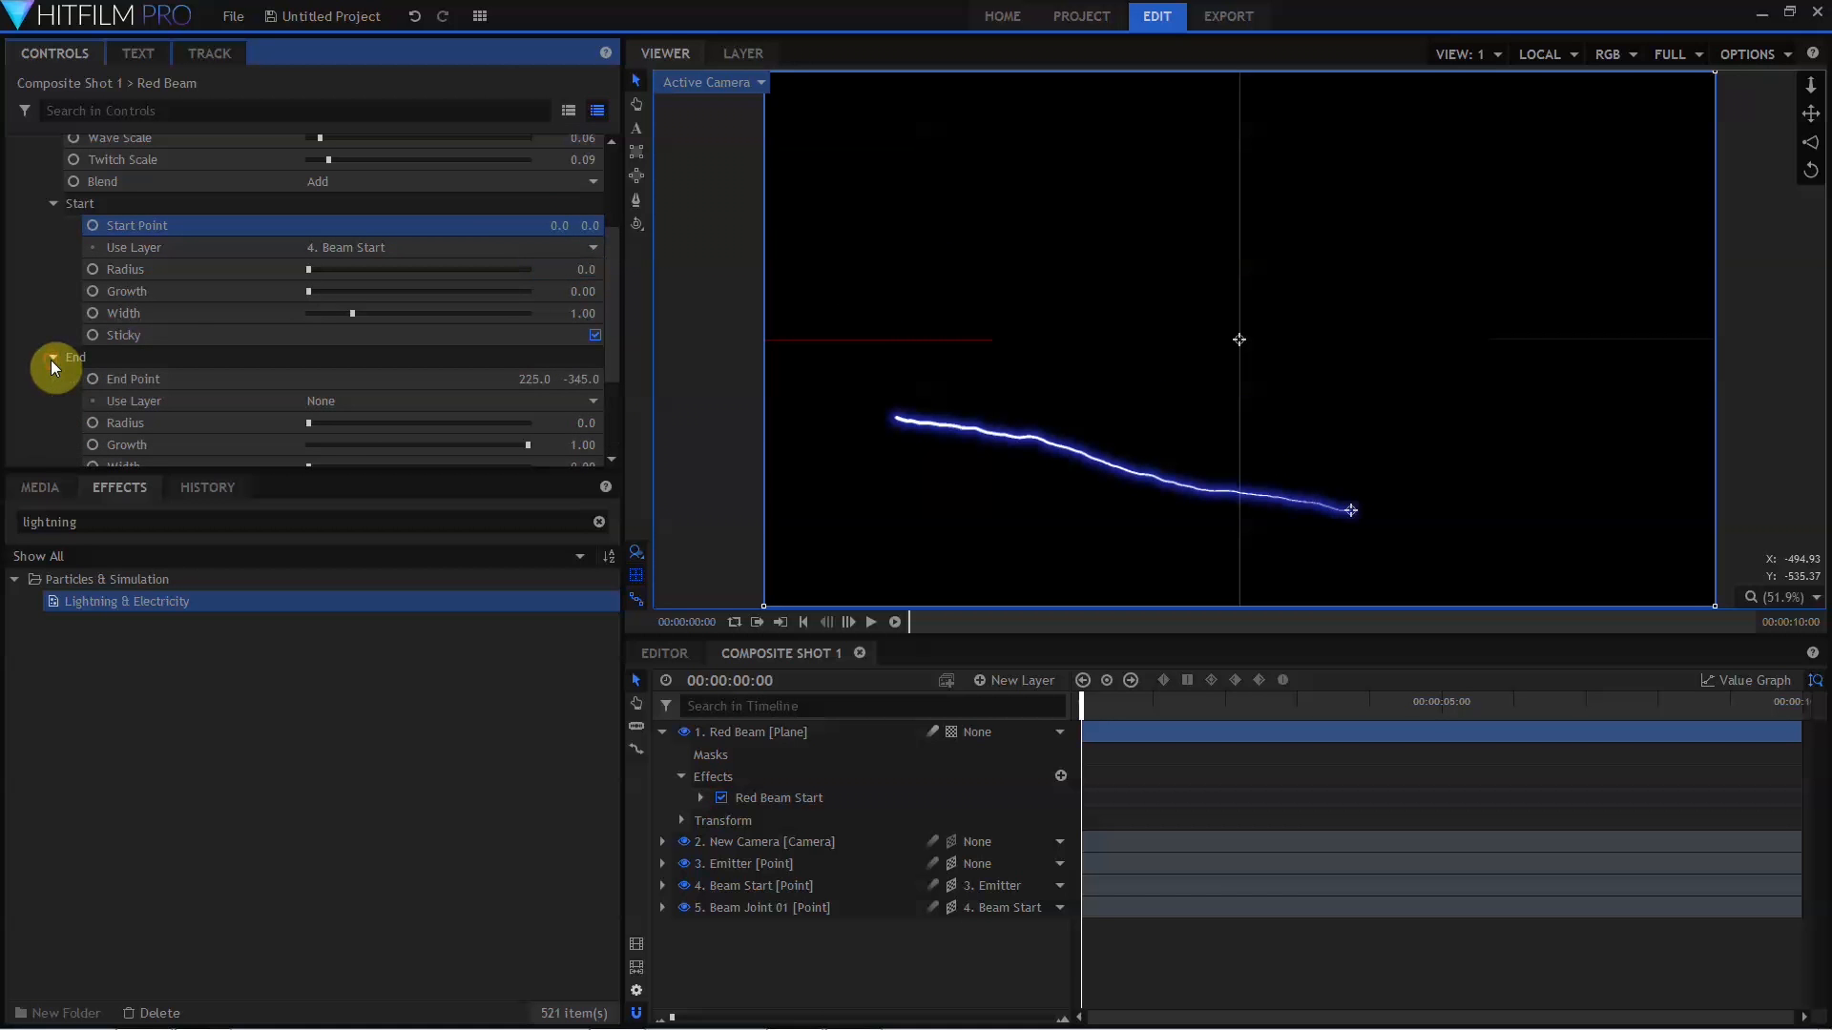
left_click(351, 403)
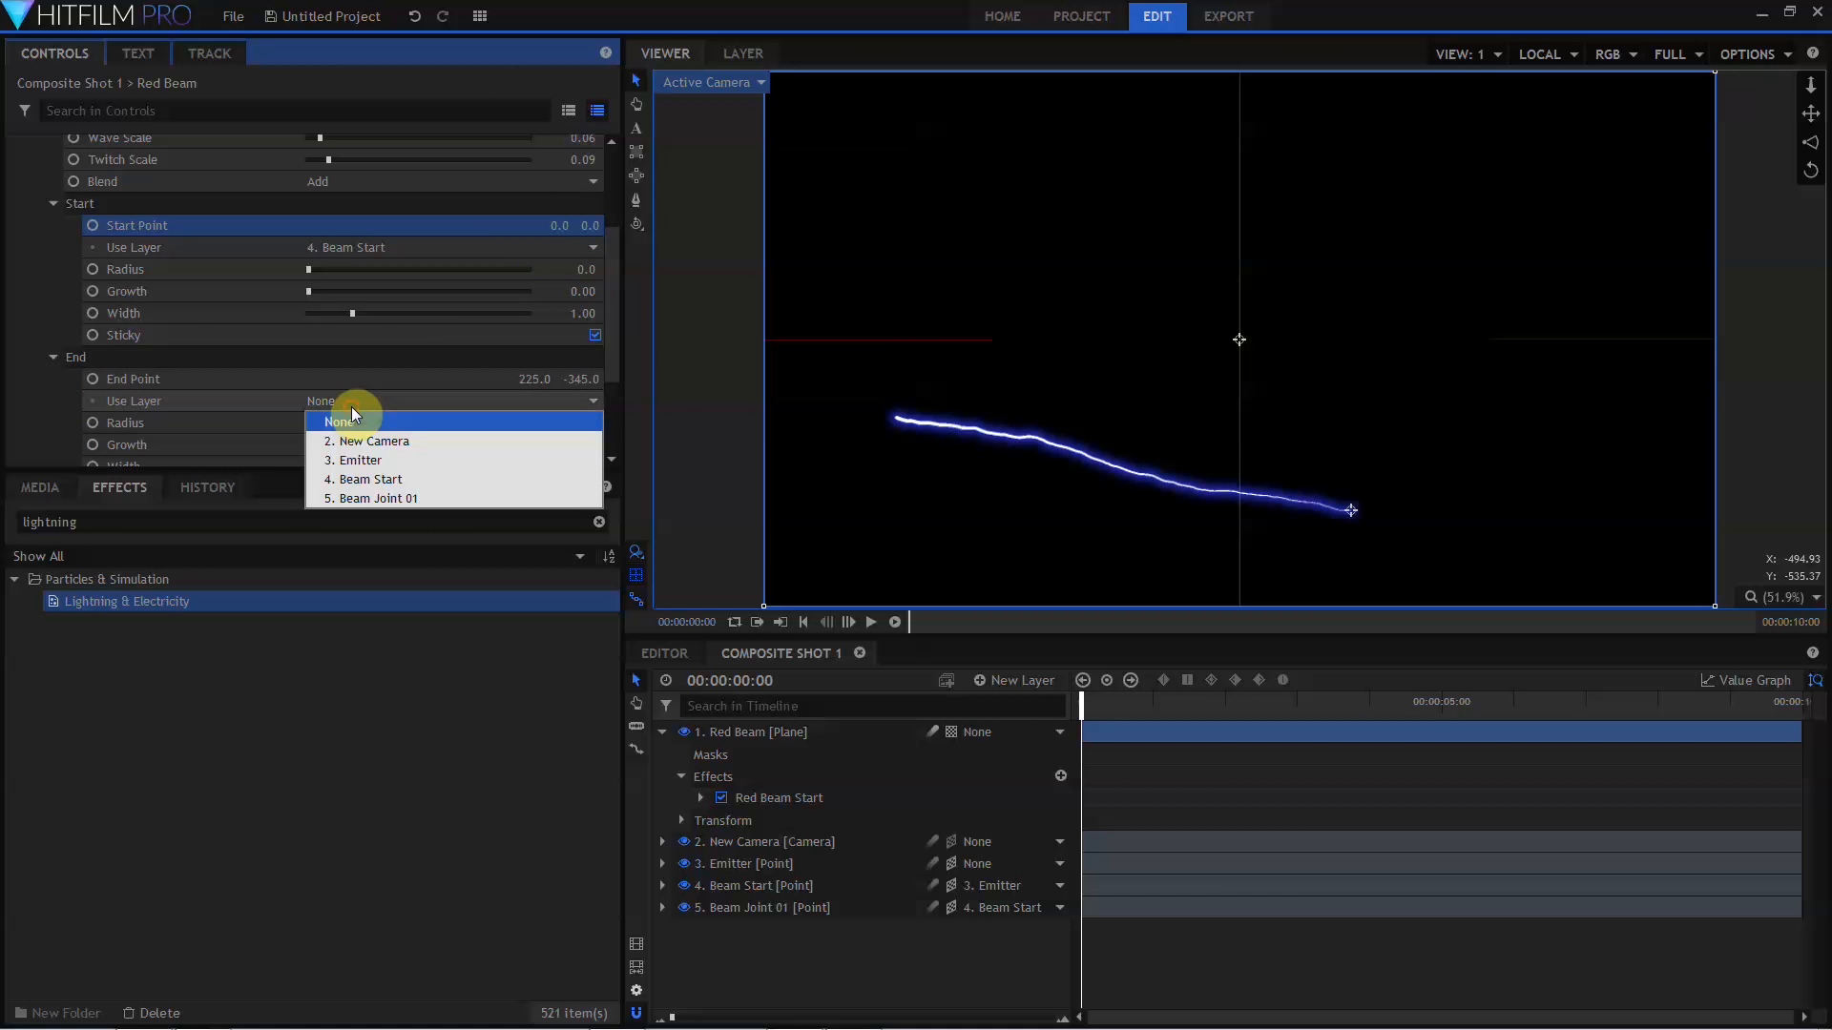
left_click(392, 498)
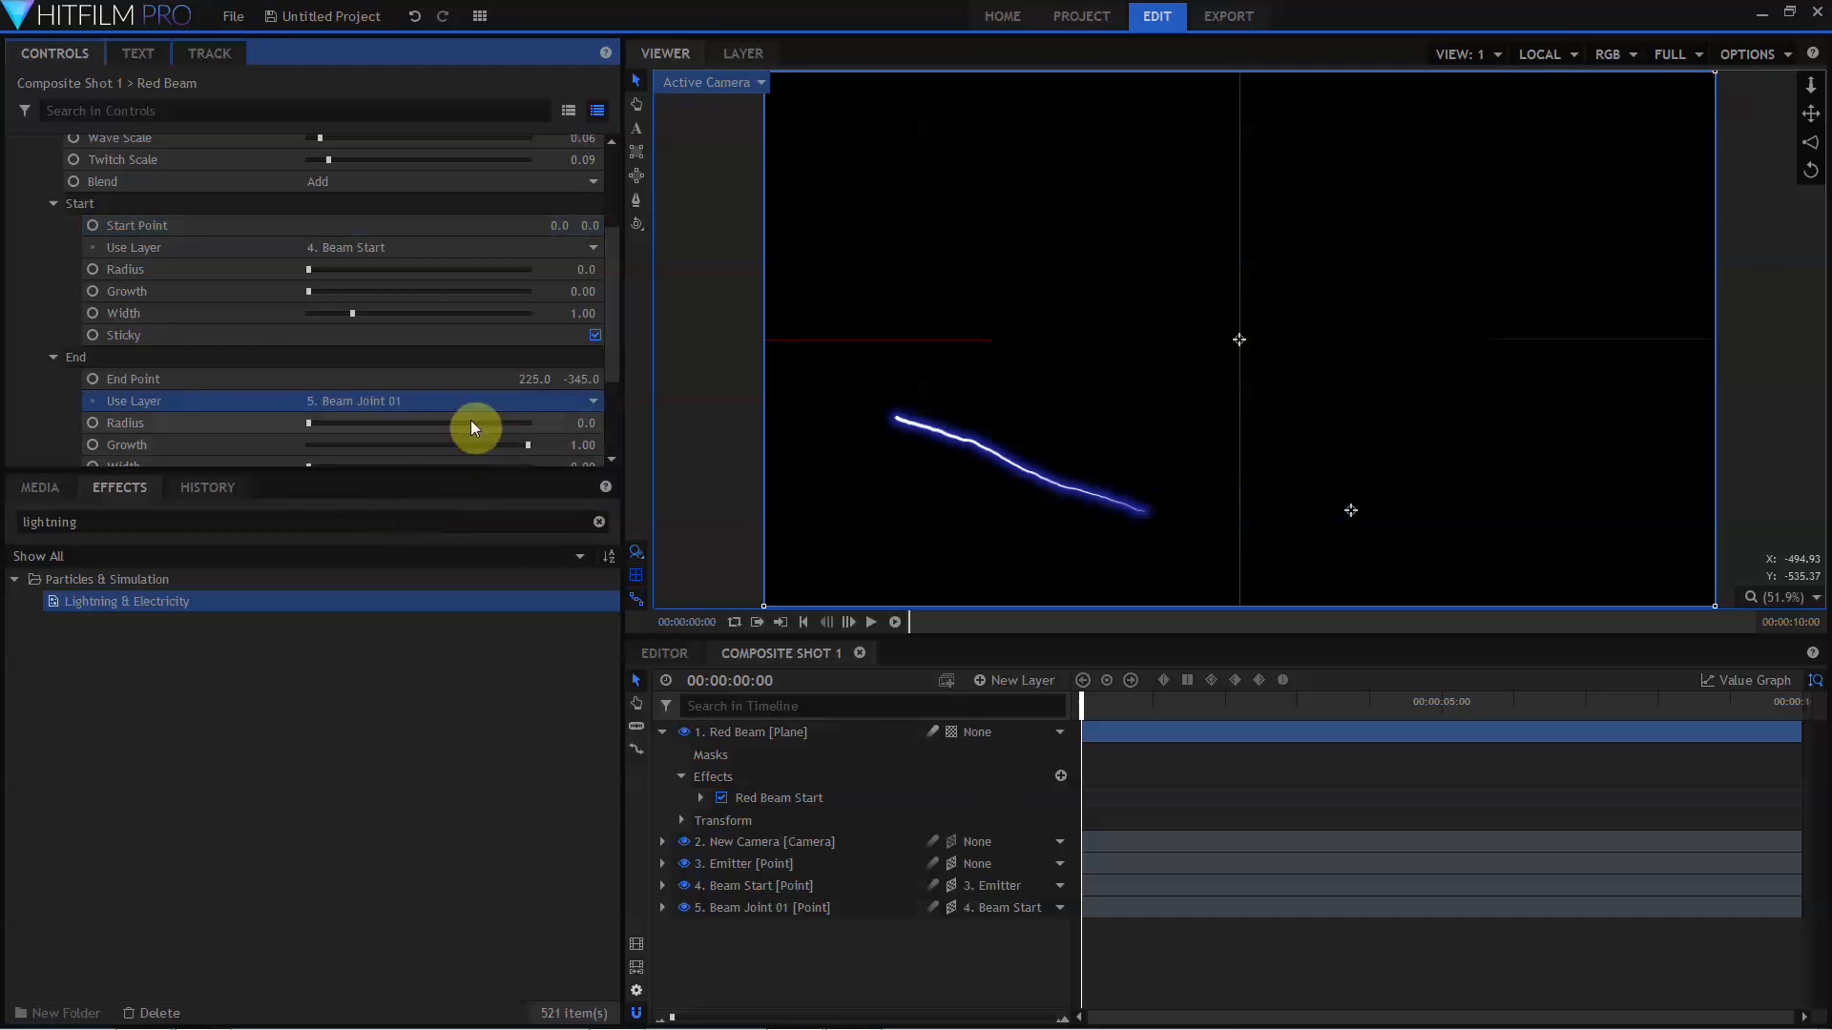
left_click(533, 378)
type("0")
key("Tab")
type("0")
key("Tab")
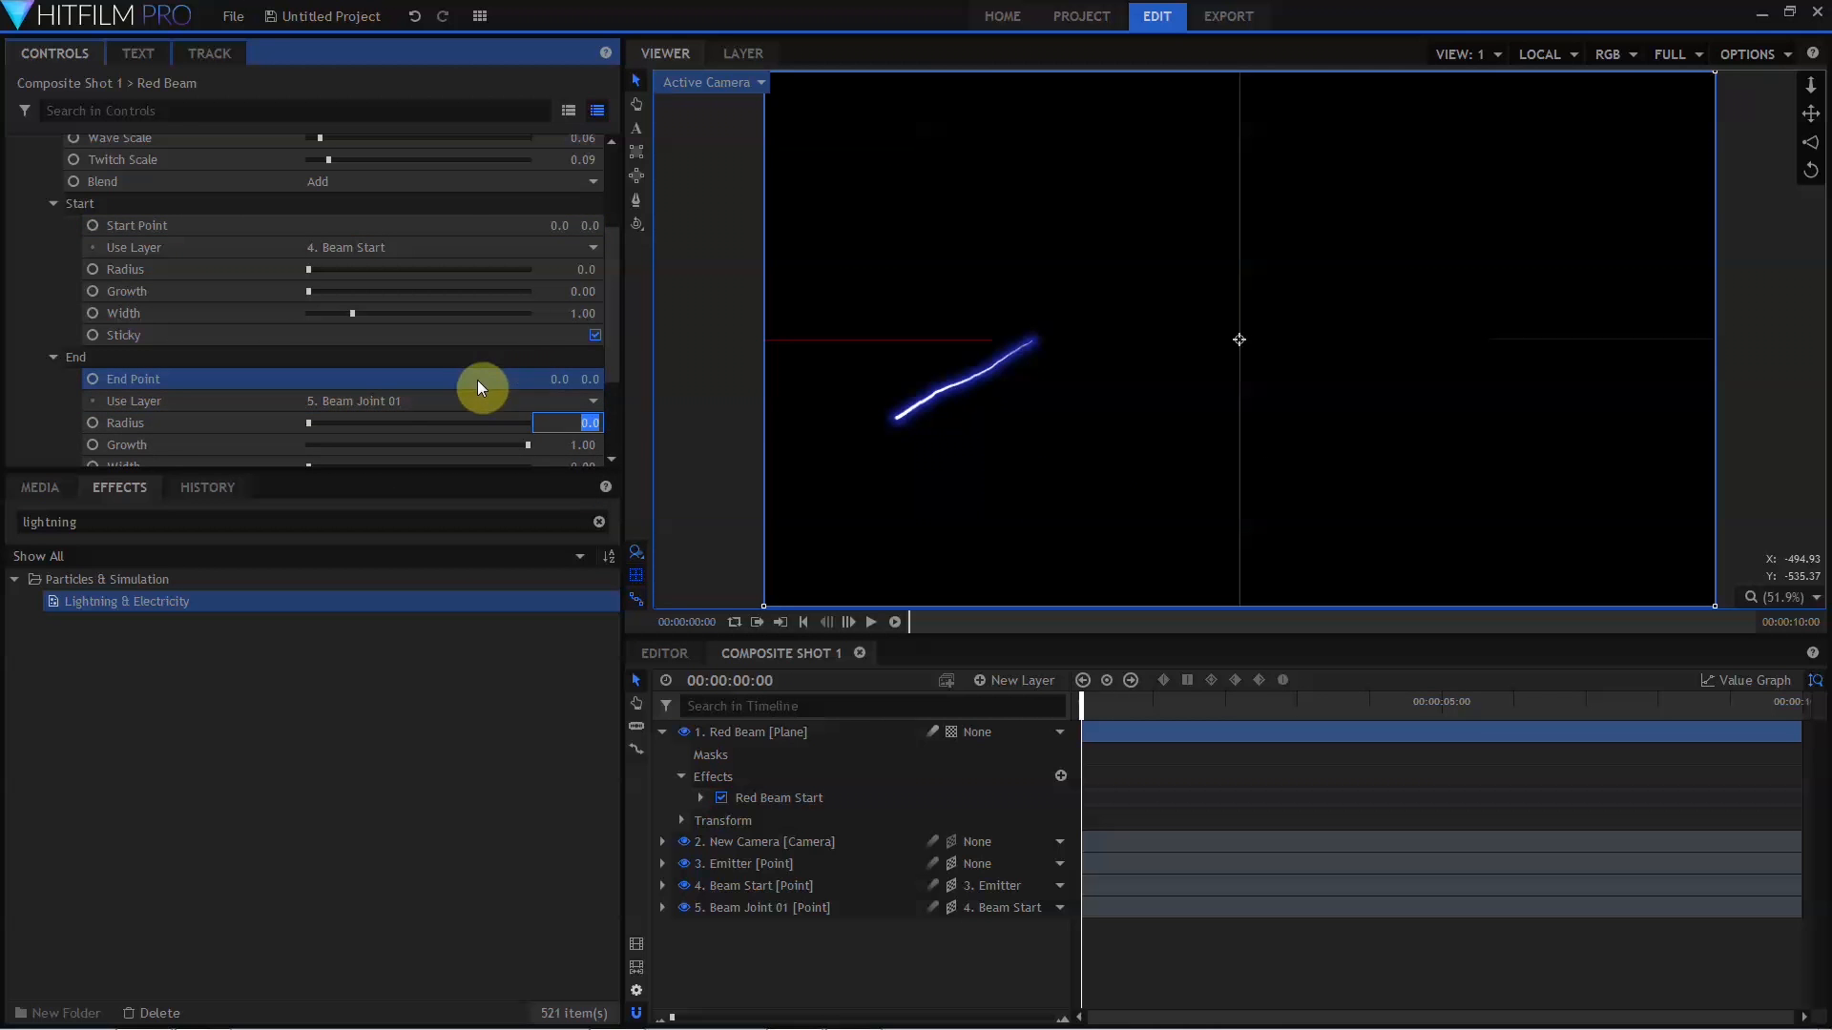
Set both the start width and the end width of the lightning to 3.
scroll(453, 347, "down", 1)
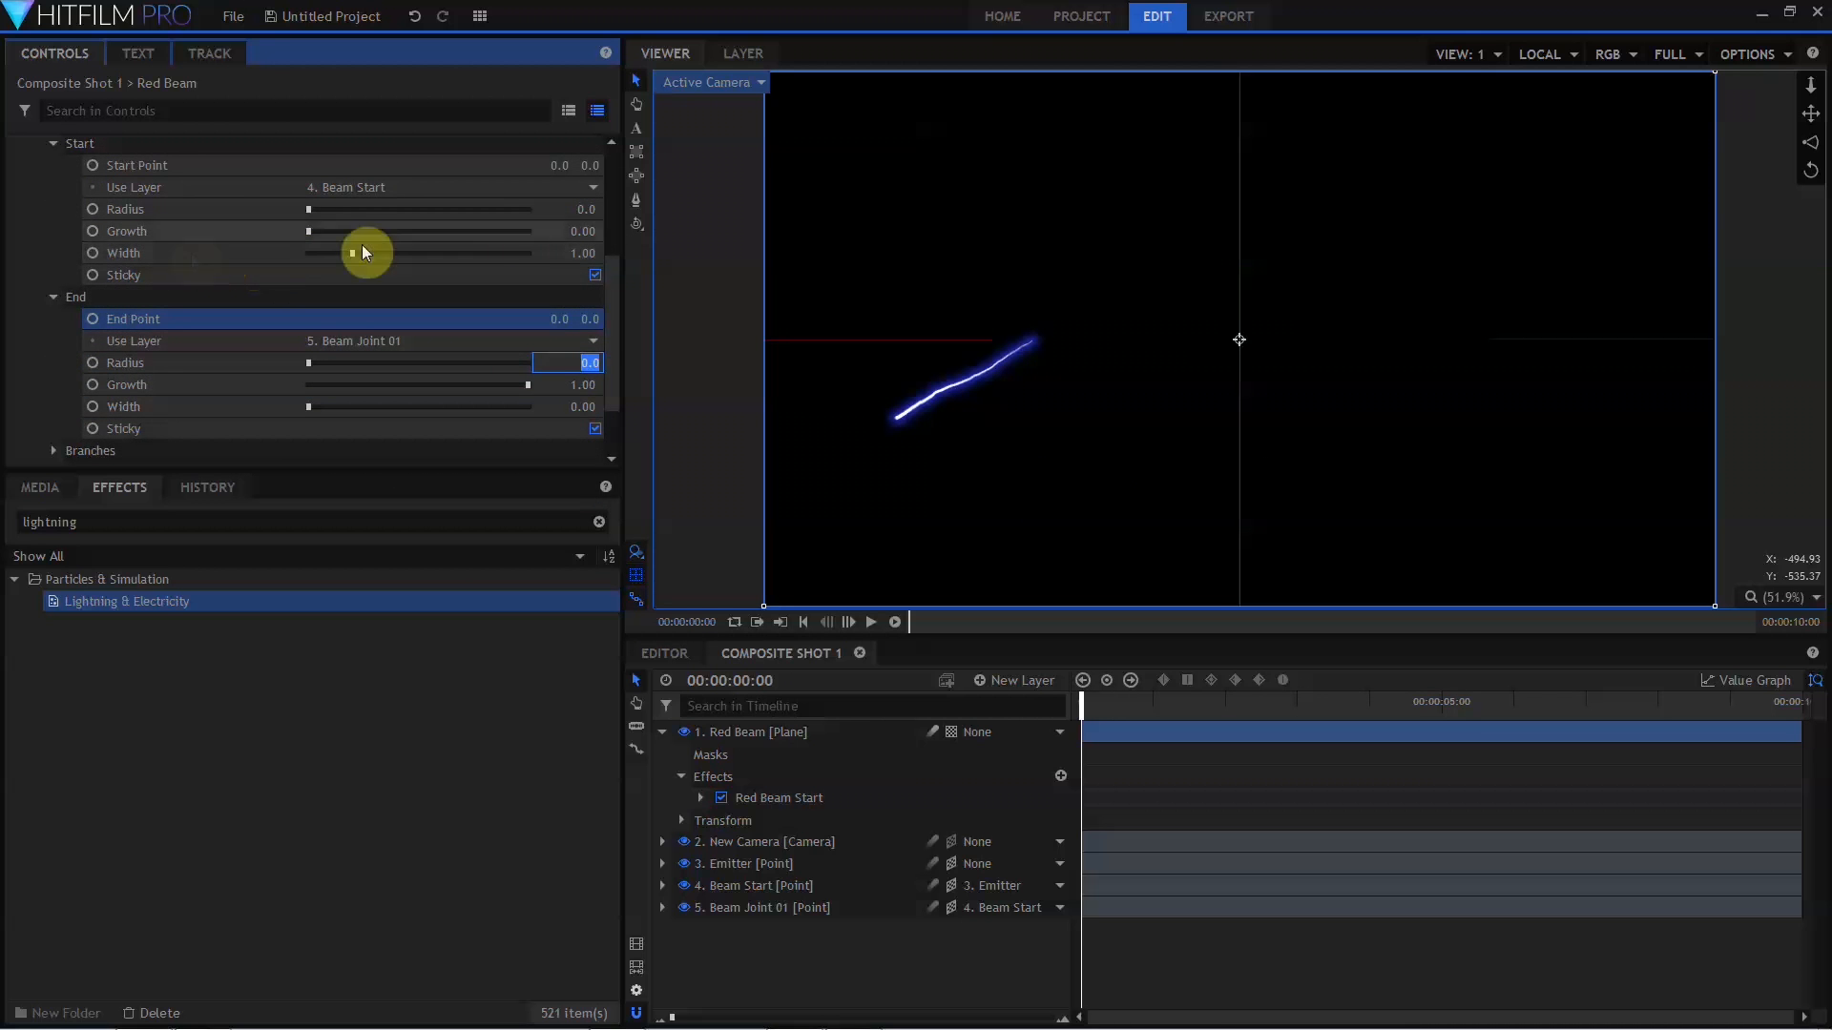
left_click(588, 253)
type("3")
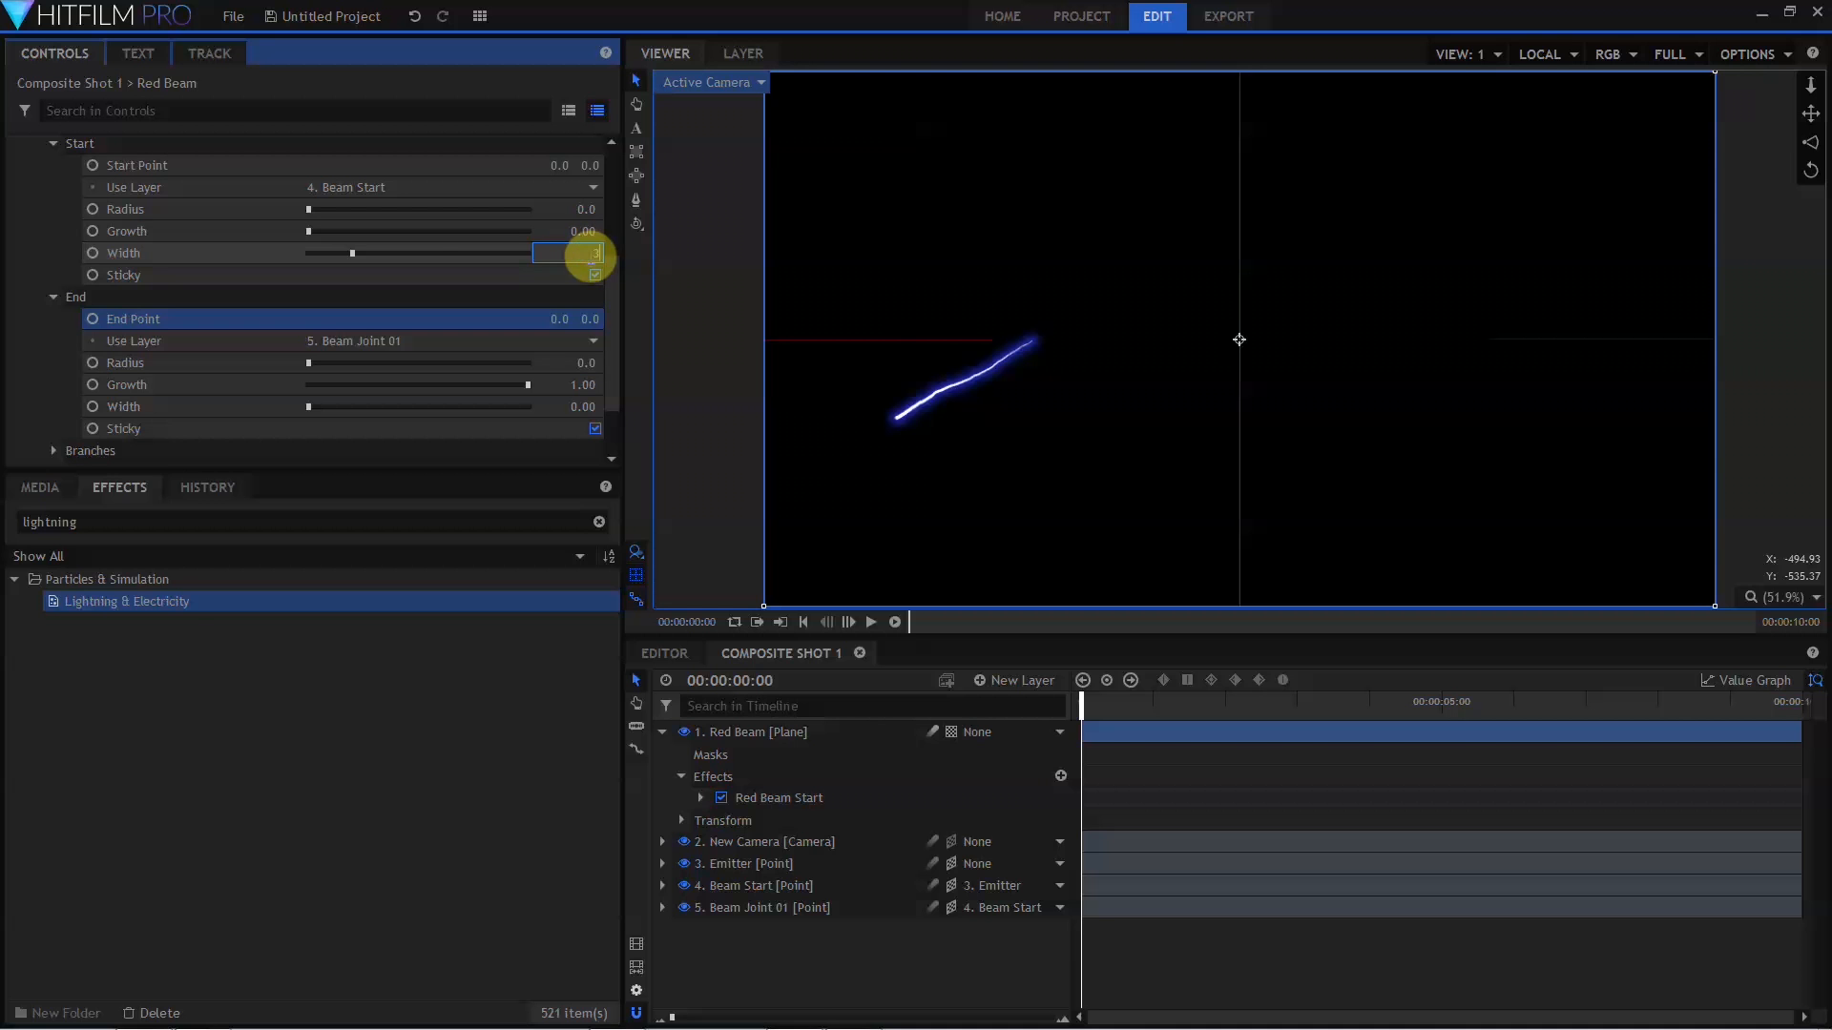
key("Tab")
Set the glow opacity of the Red Beam Start effect to 0.
scroll(236, 346, "down", 2)
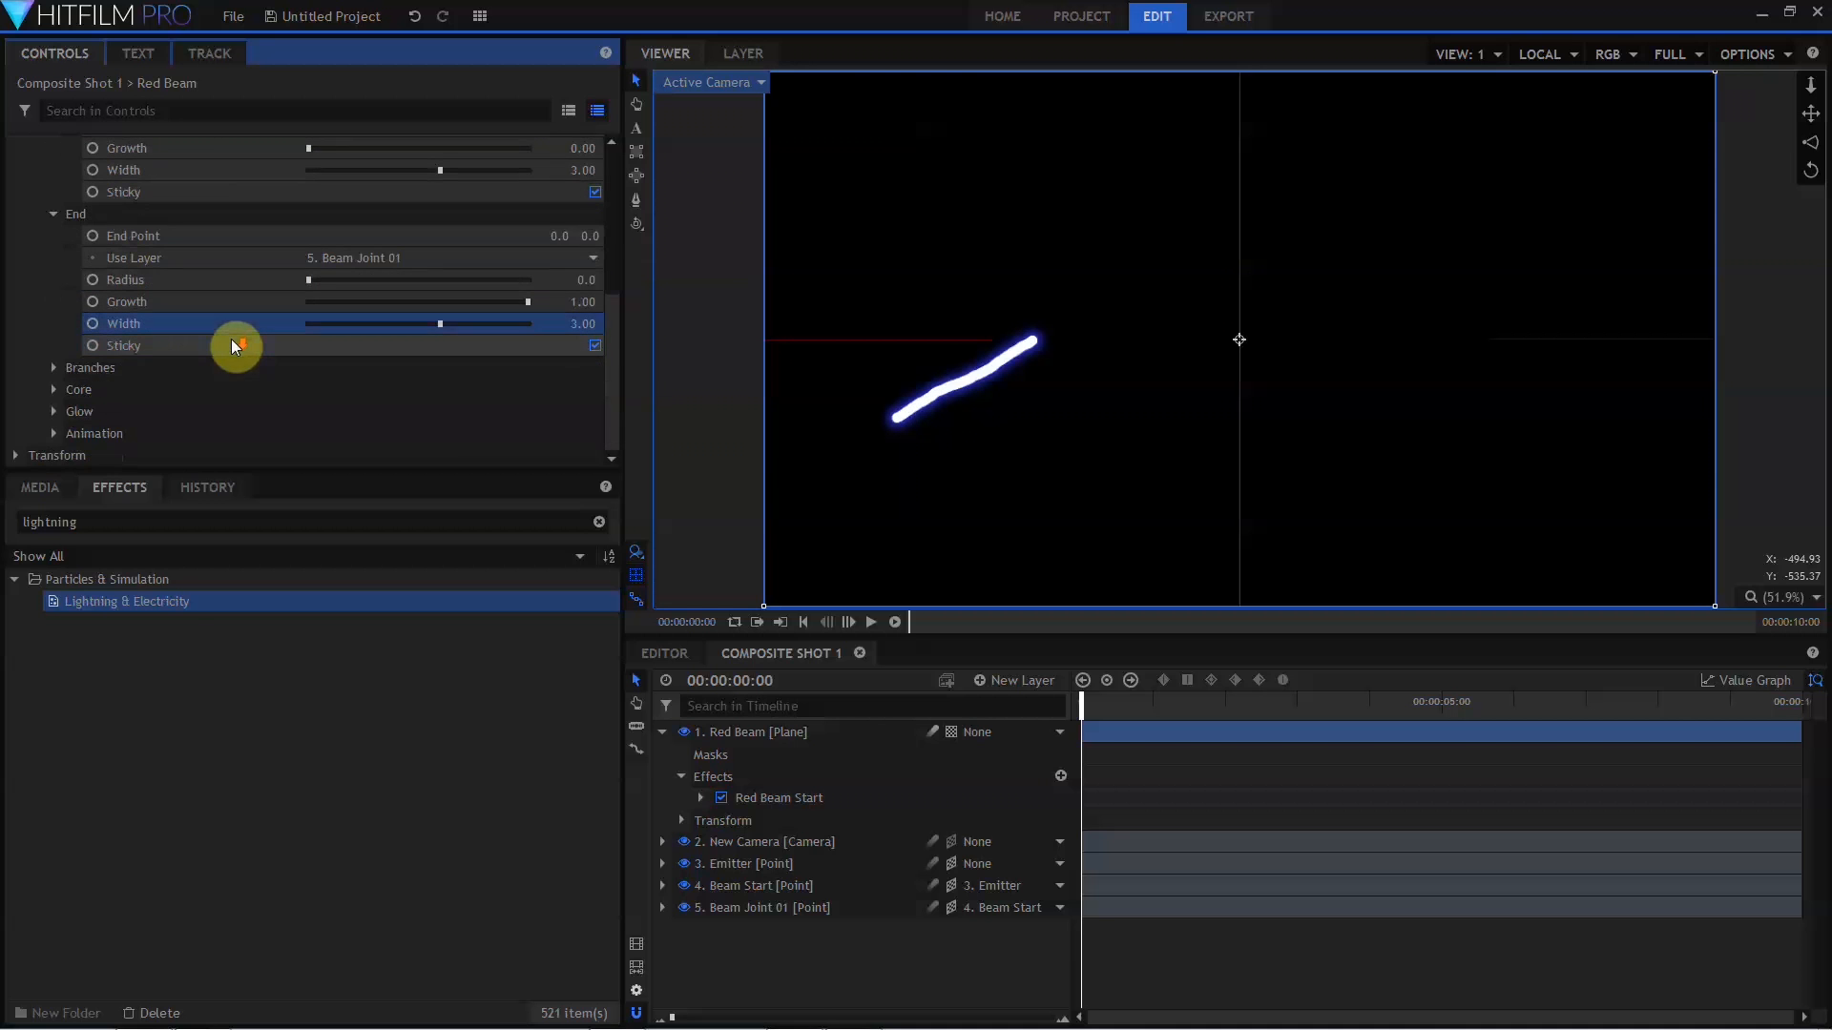
left_click(54, 411)
scroll(143, 401, "down", 2)
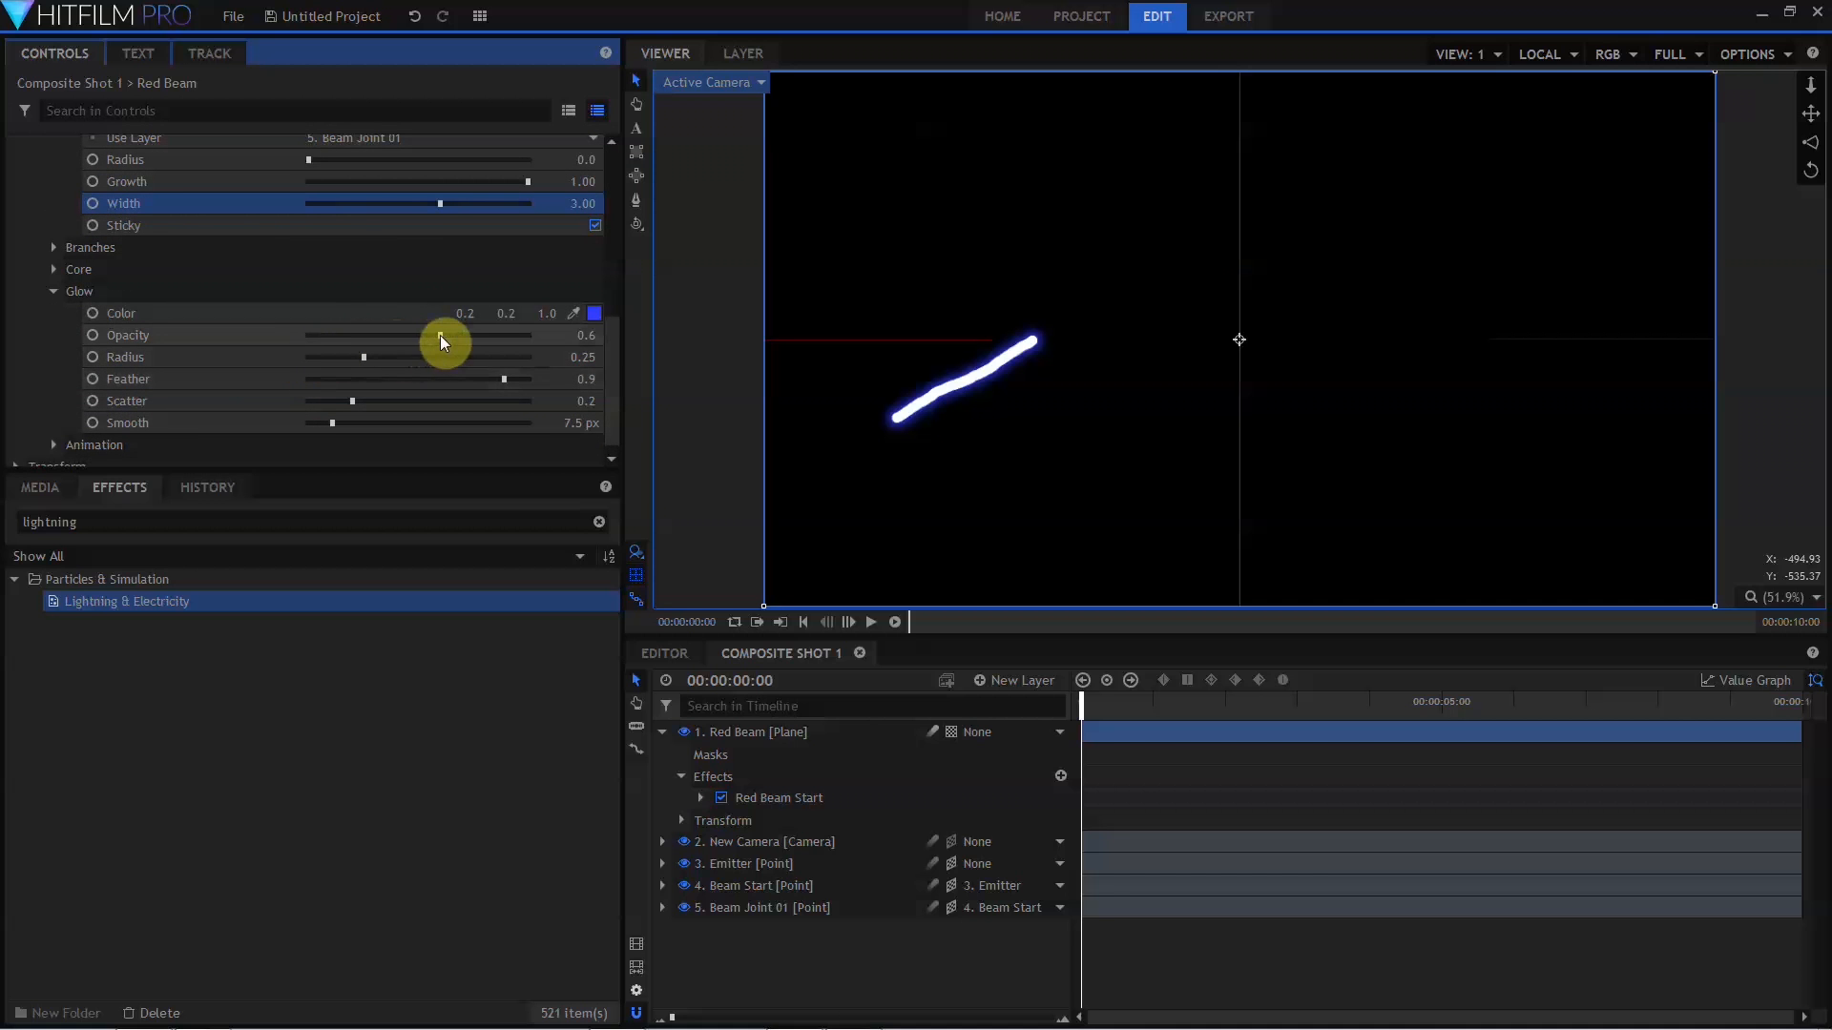
left_click_drag(441, 338, 234, 353)
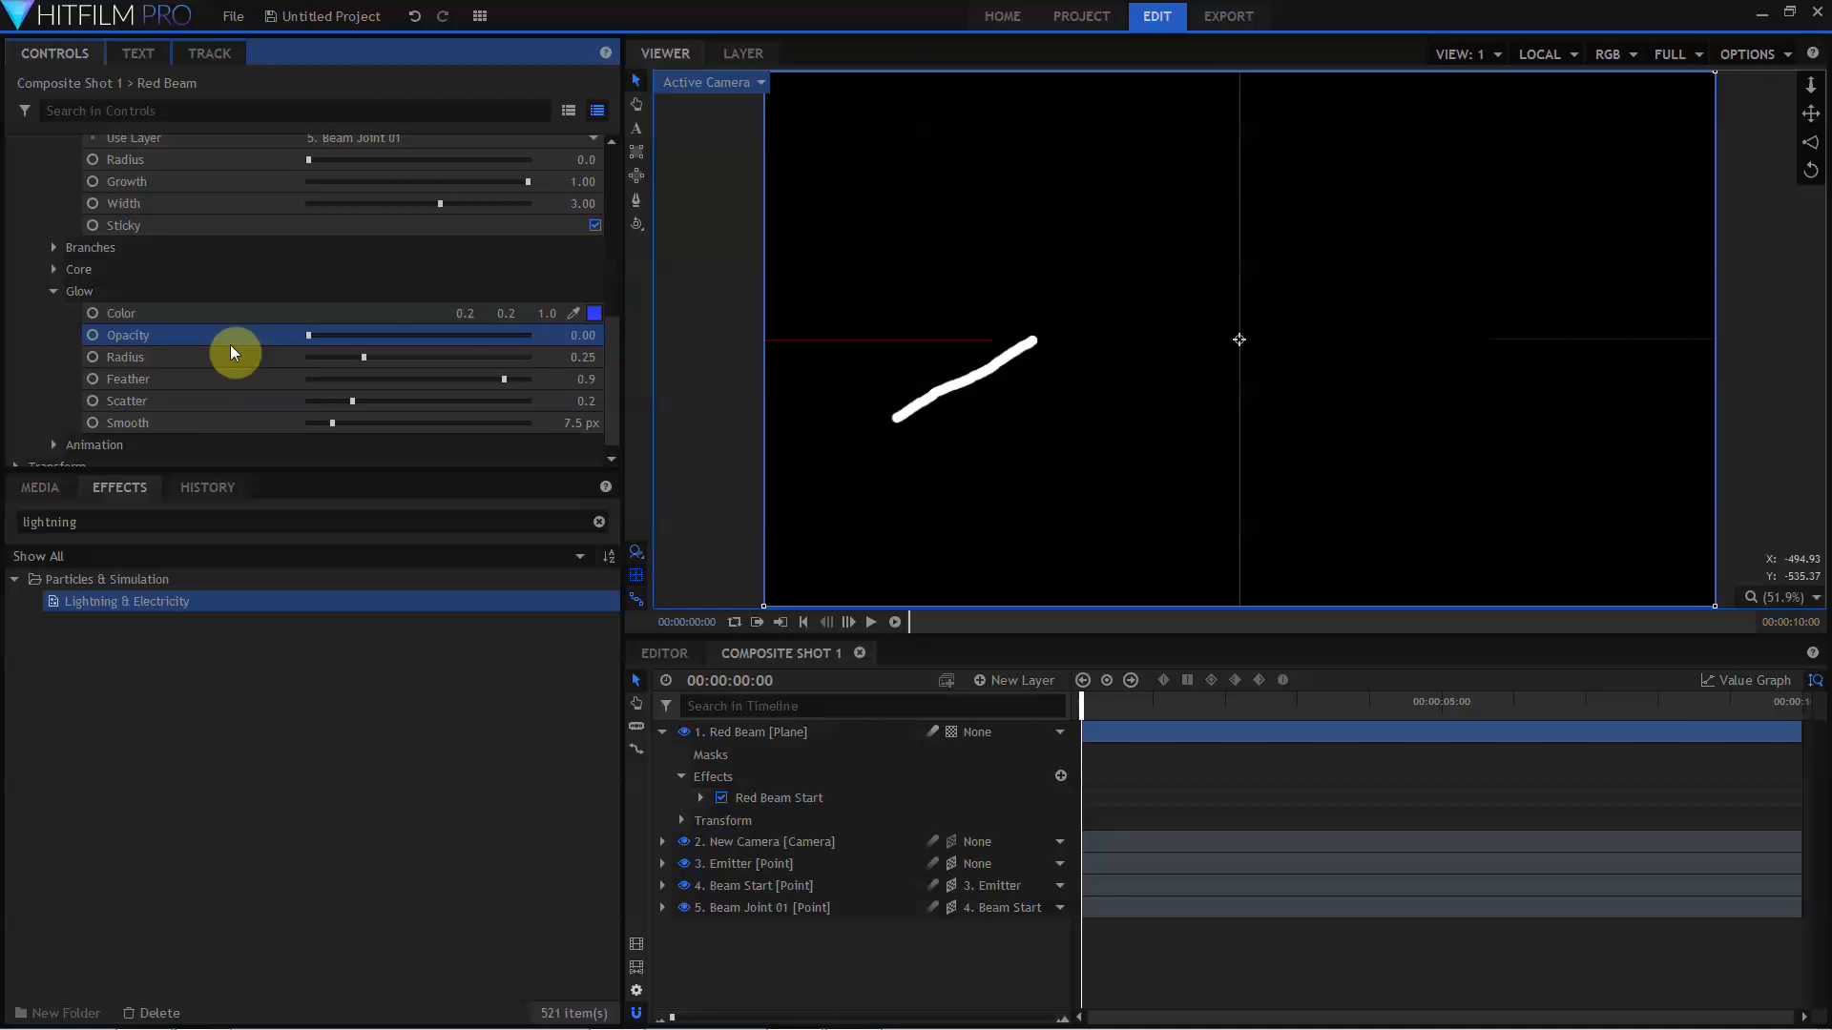
Duplicate Beam Joint 01 as Beam Joint 02, placed slightly above the frame's centre and parented to Beam Joint 01.
left_click(735, 909)
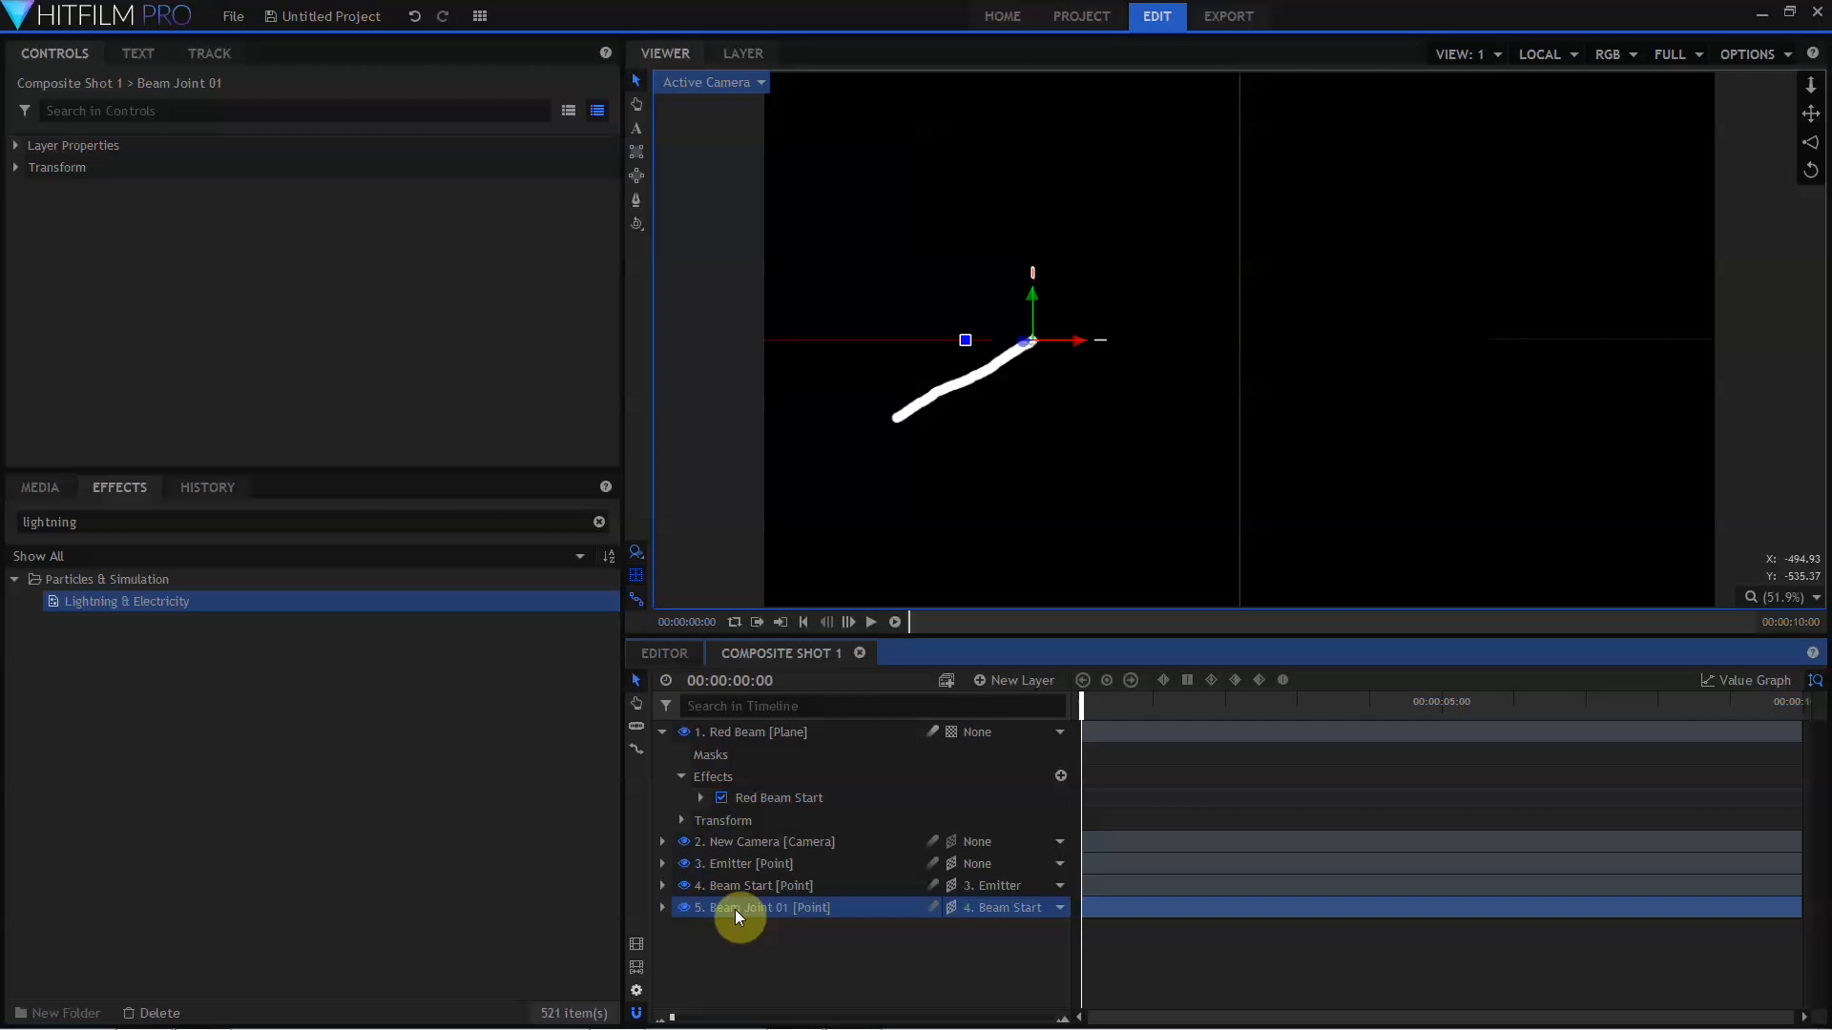
key("ctrl+d")
double_click(742, 929)
left_click(783, 929)
type("2")
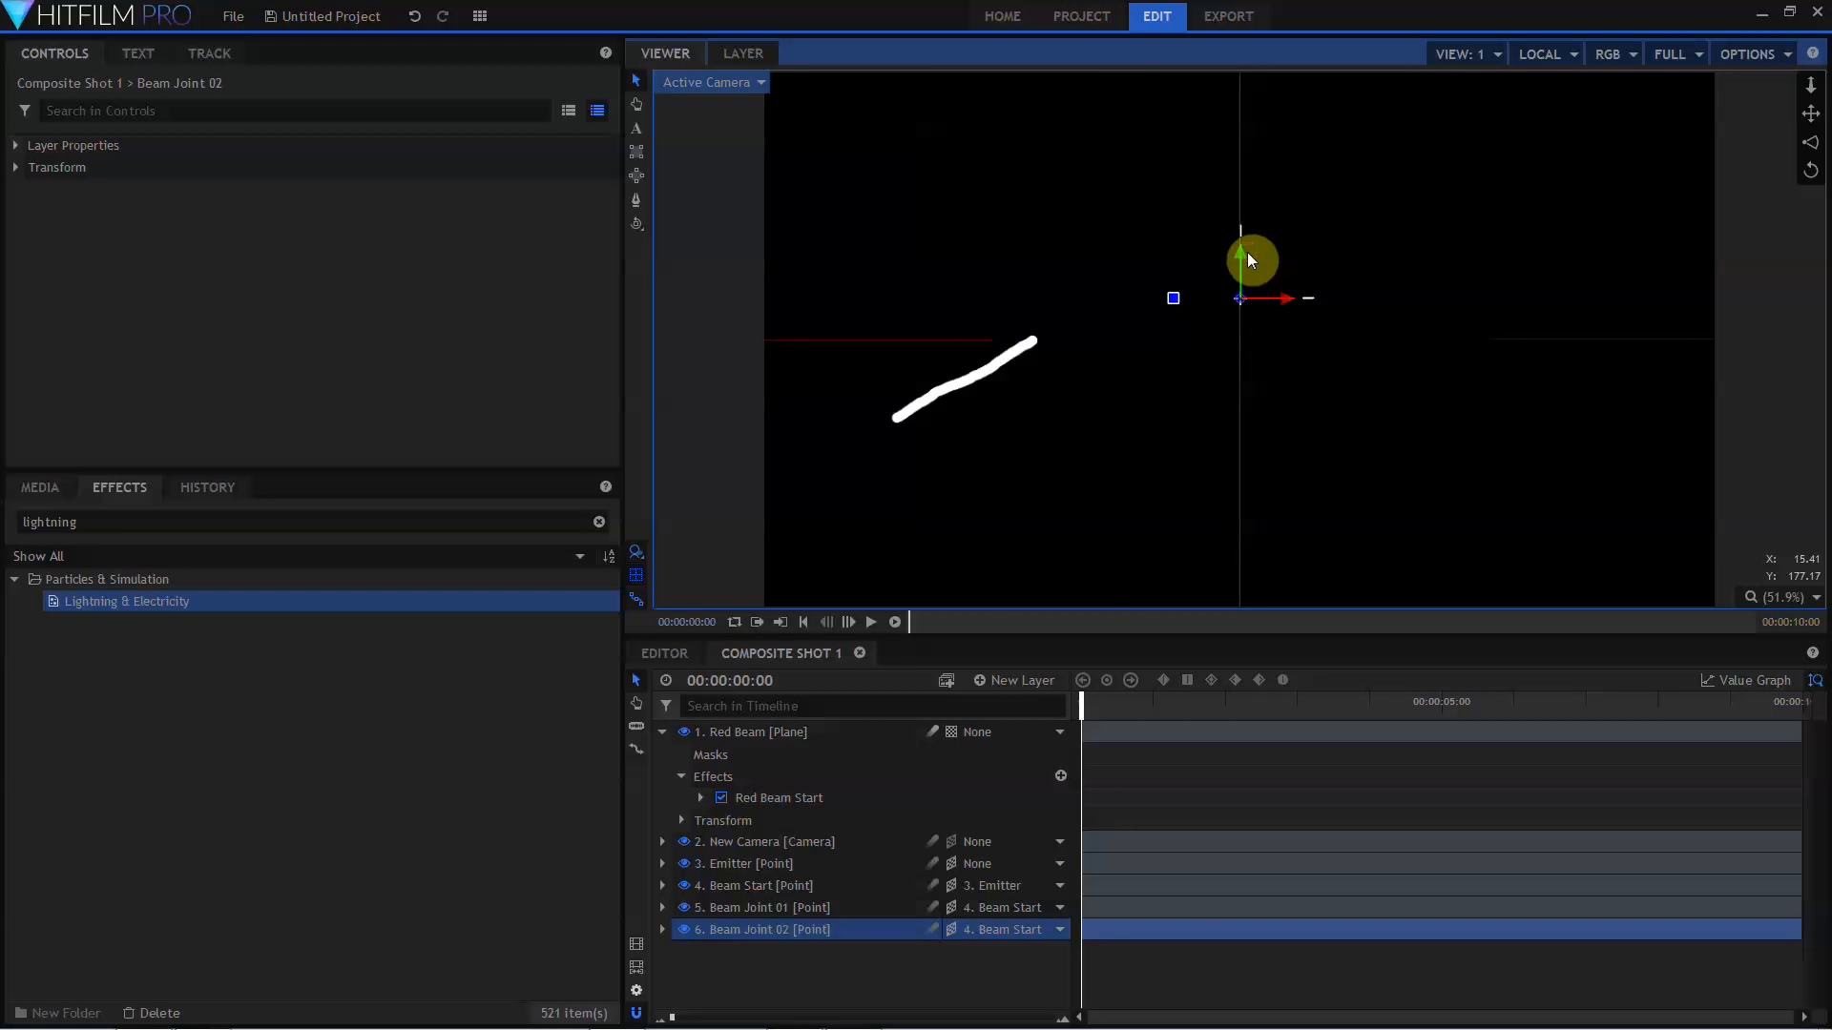
left_click(1009, 929)
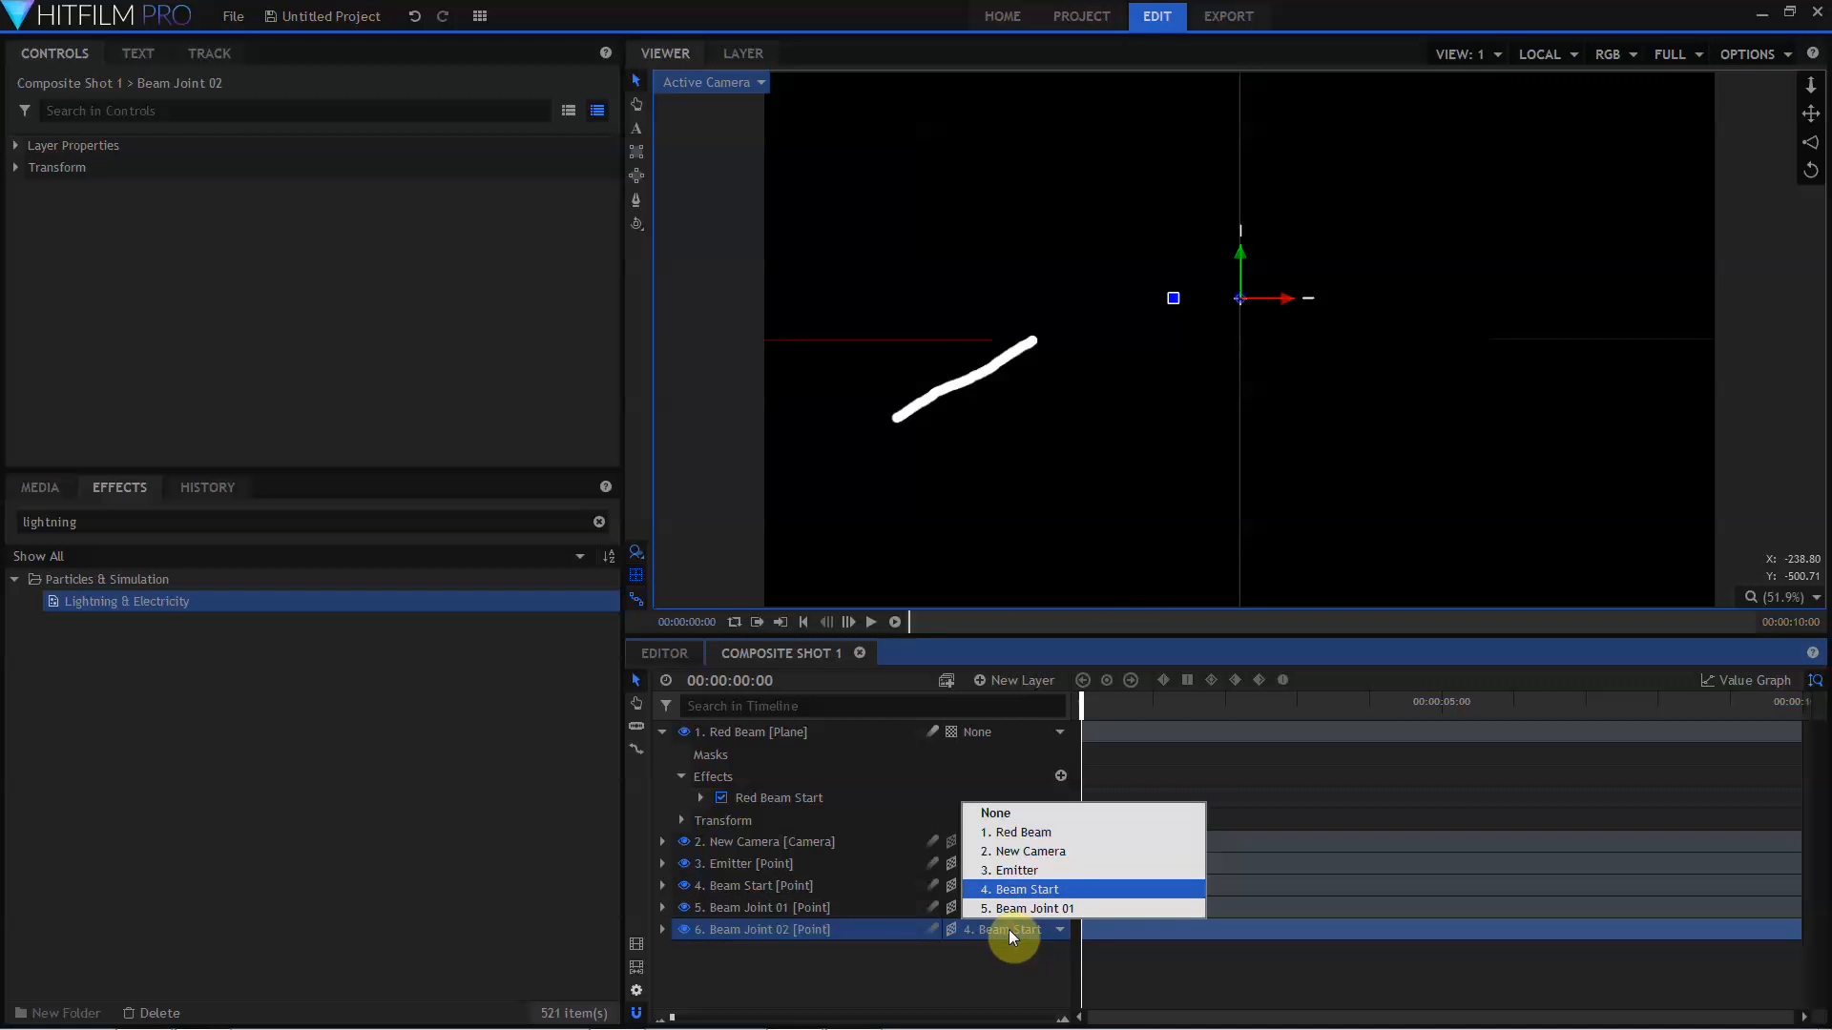
left_click(1026, 906)
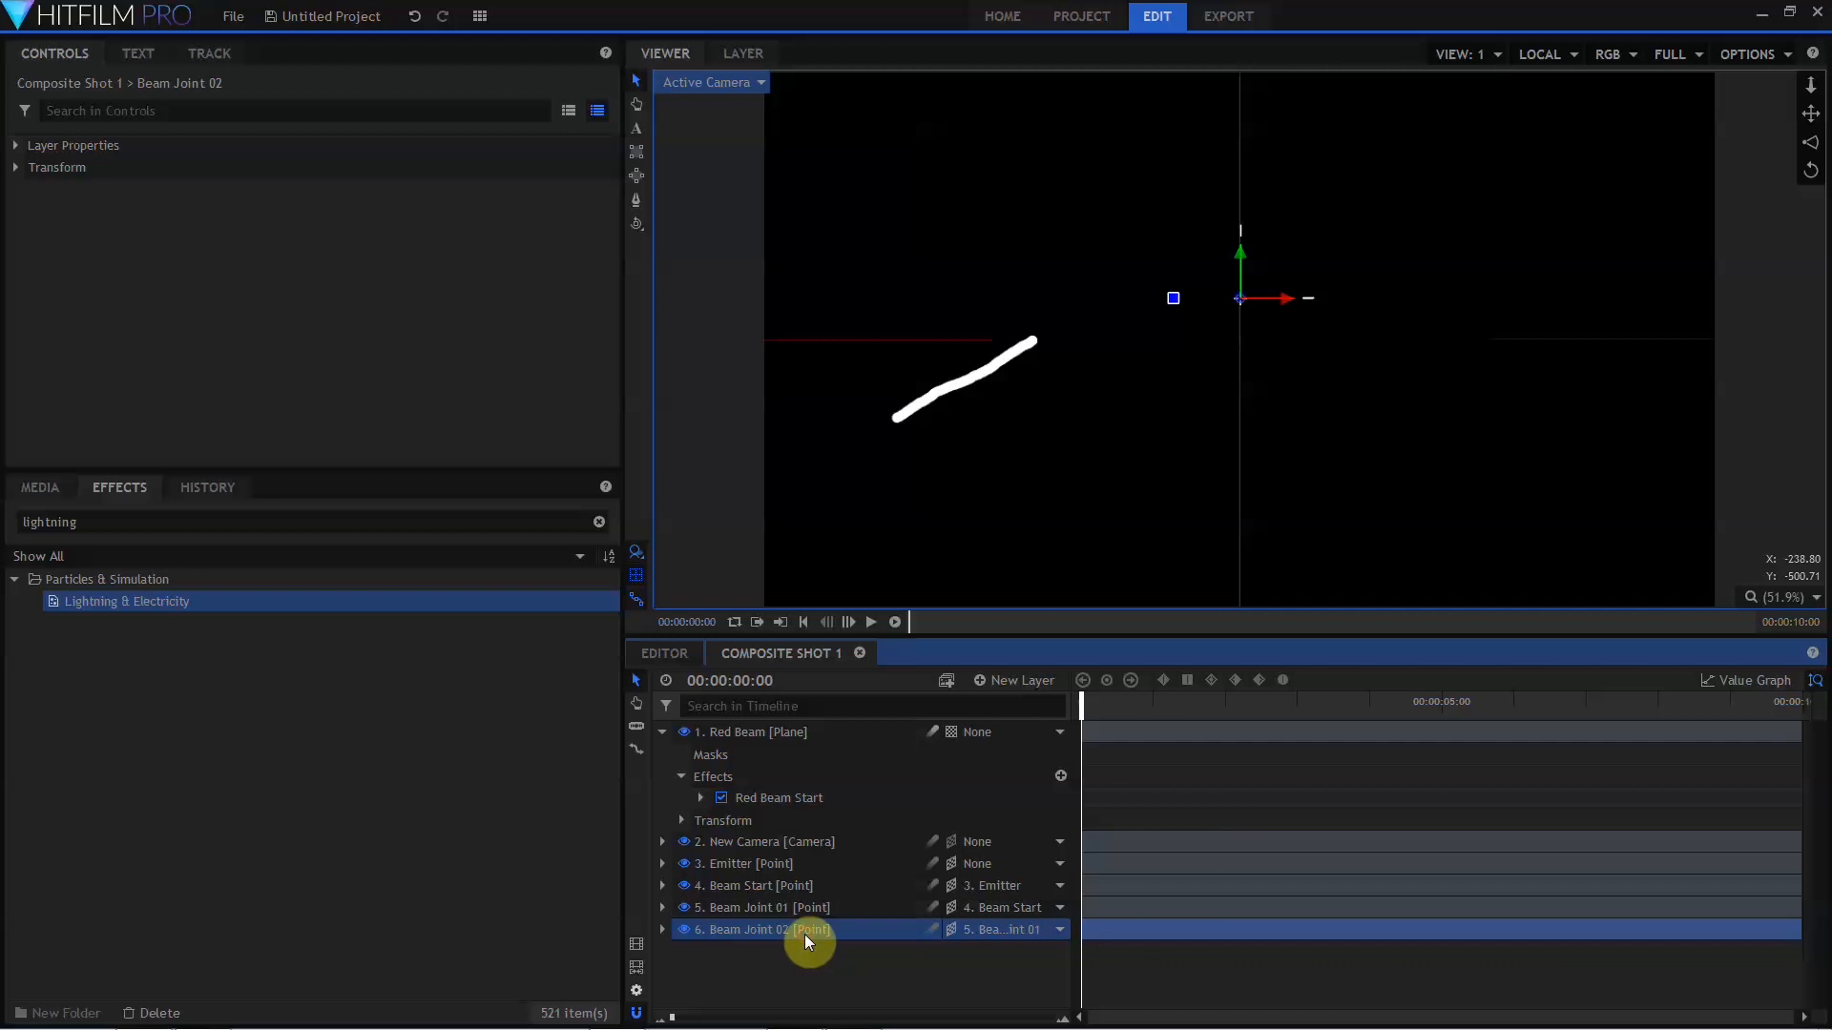
Duplicate the Beam Joint 02 point and name the copy Beam Joint 03.
key("ctrl+d")
double_click(794, 956)
type("Beam Joint 03")
key("Return")
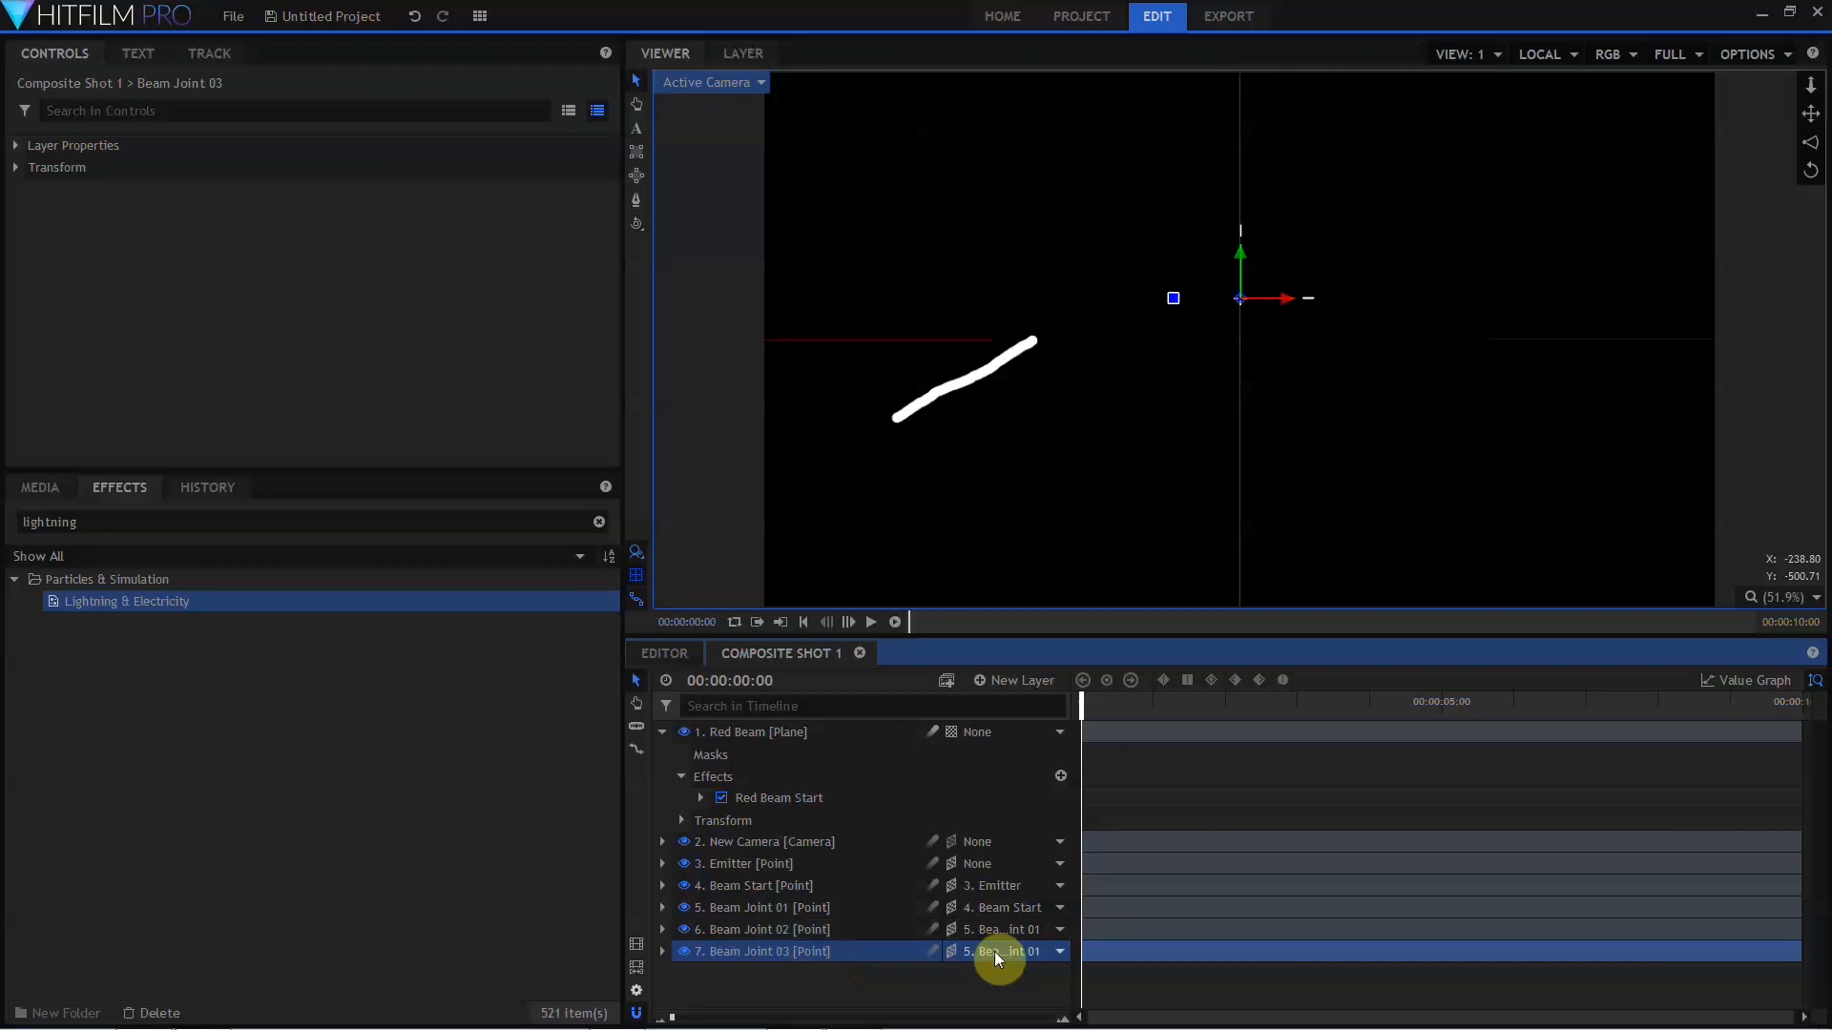
Parent Beam Joint 03 to Beam Joint 02 and move it right and slightly down from the frame's centre.
left_click(994, 952)
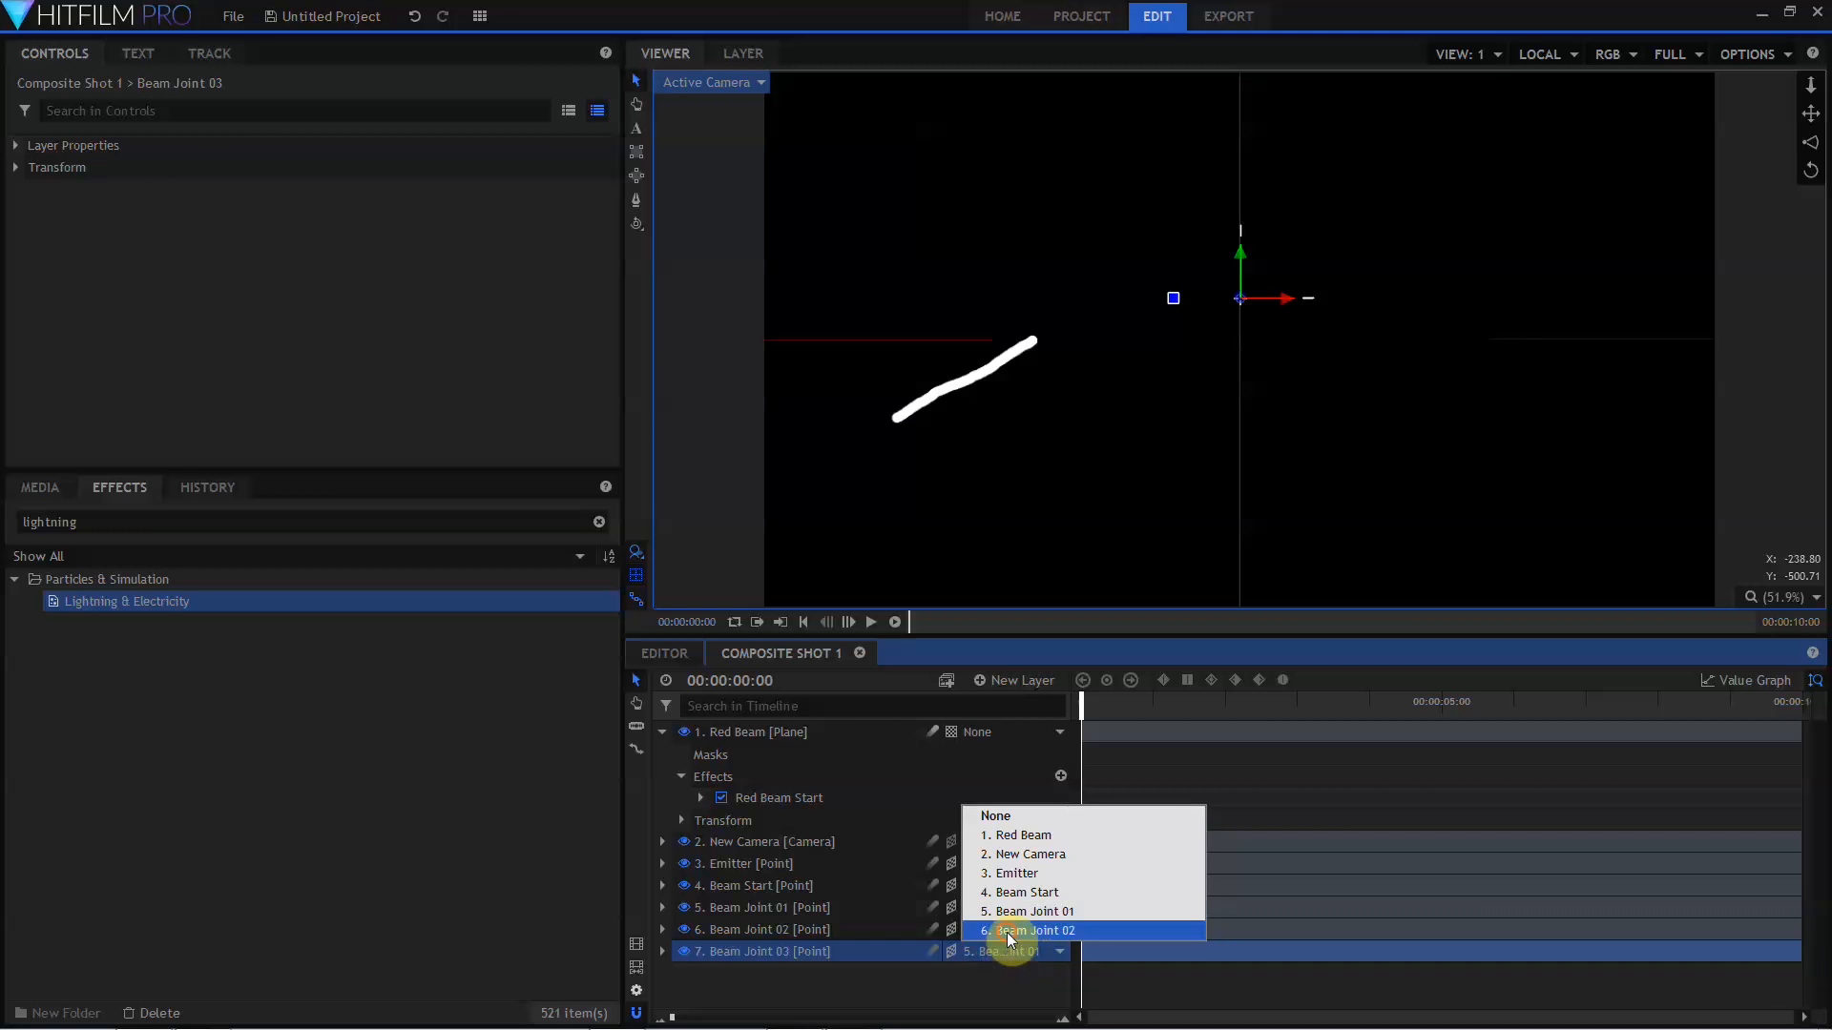
left_click(1005, 931)
left_click_drag(1285, 296, 1412, 288)
Duplicate the Beam Joint 03 point and name the copy Beam Impact.
left_click(748, 950)
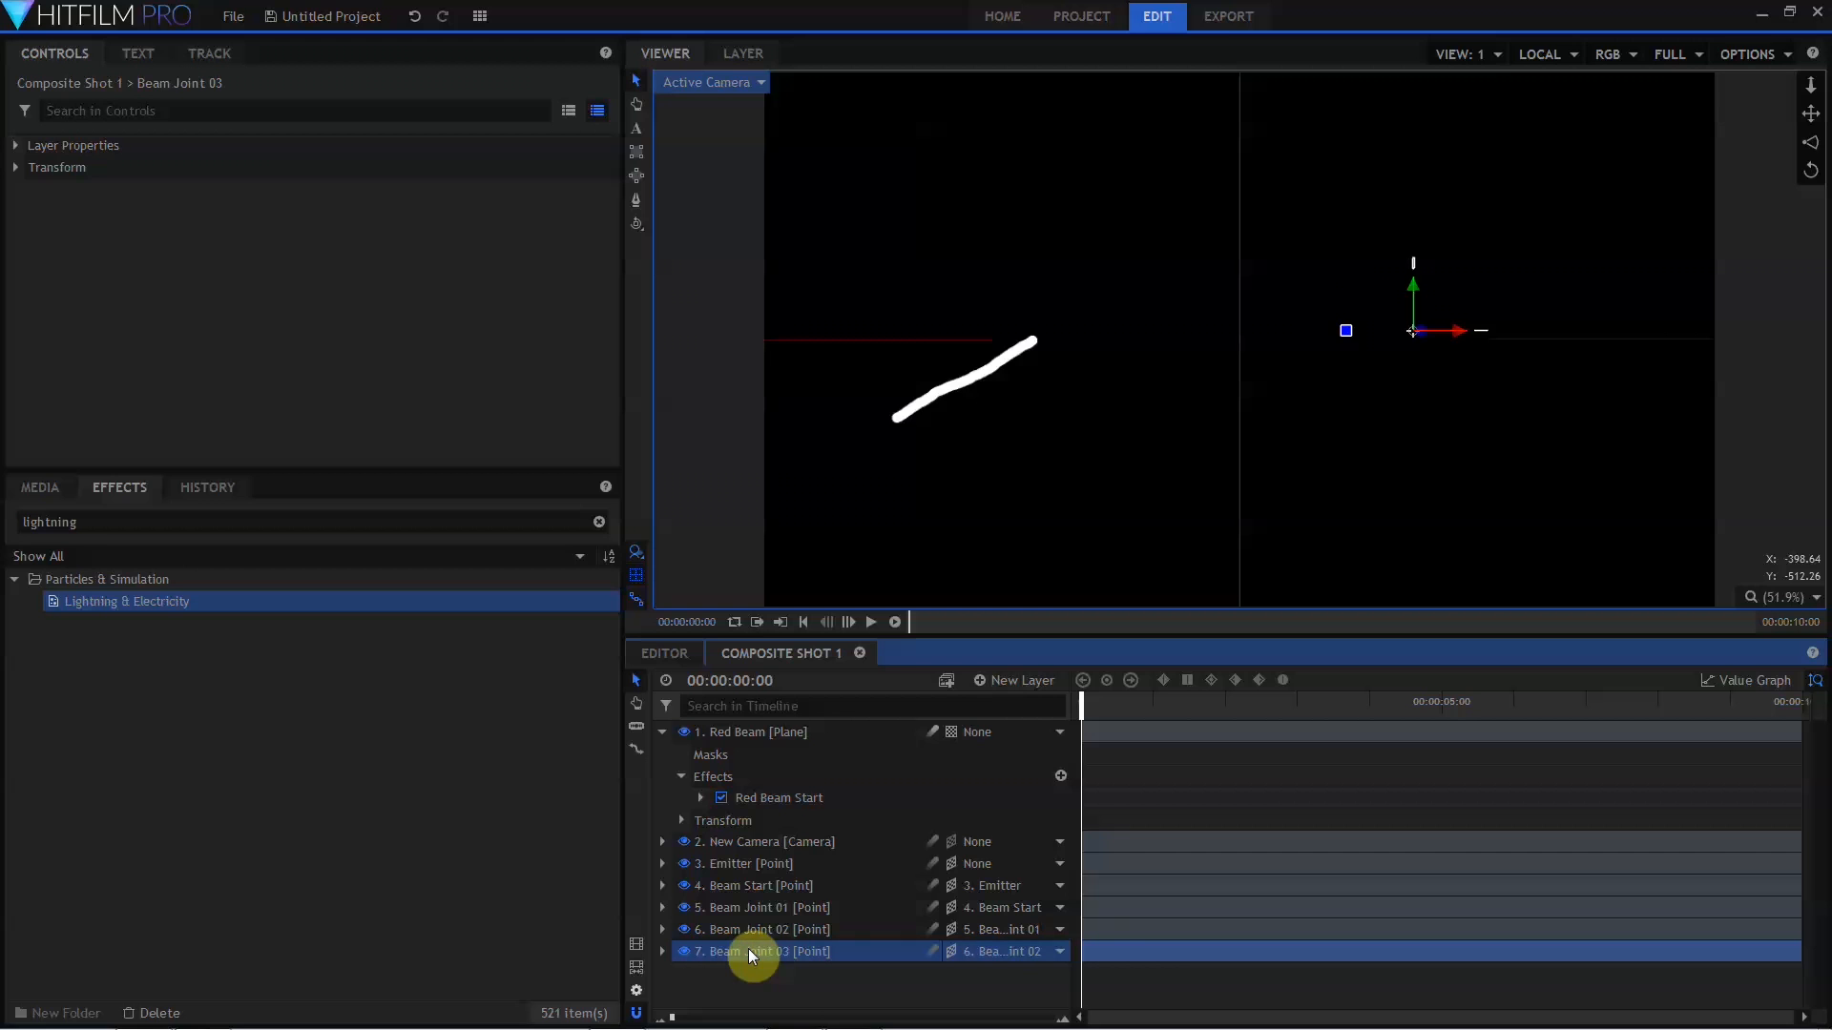
key("ctrl+d")
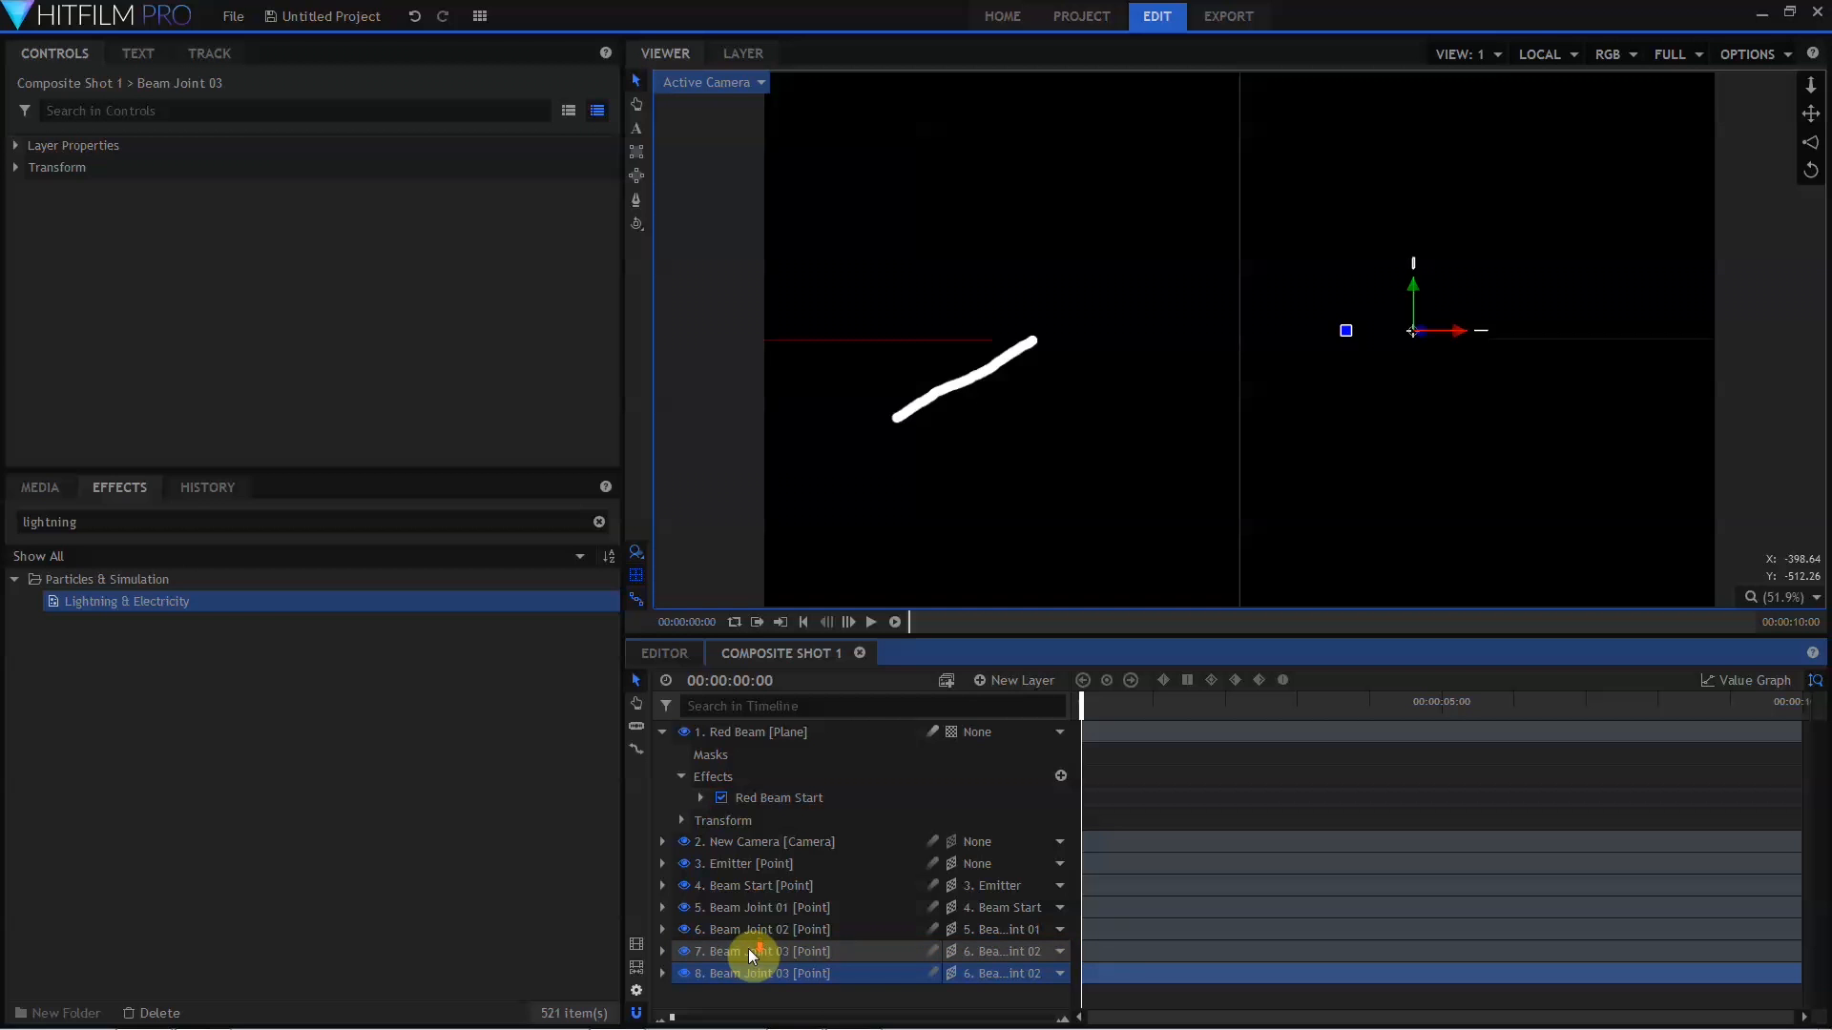
double_click(750, 975)
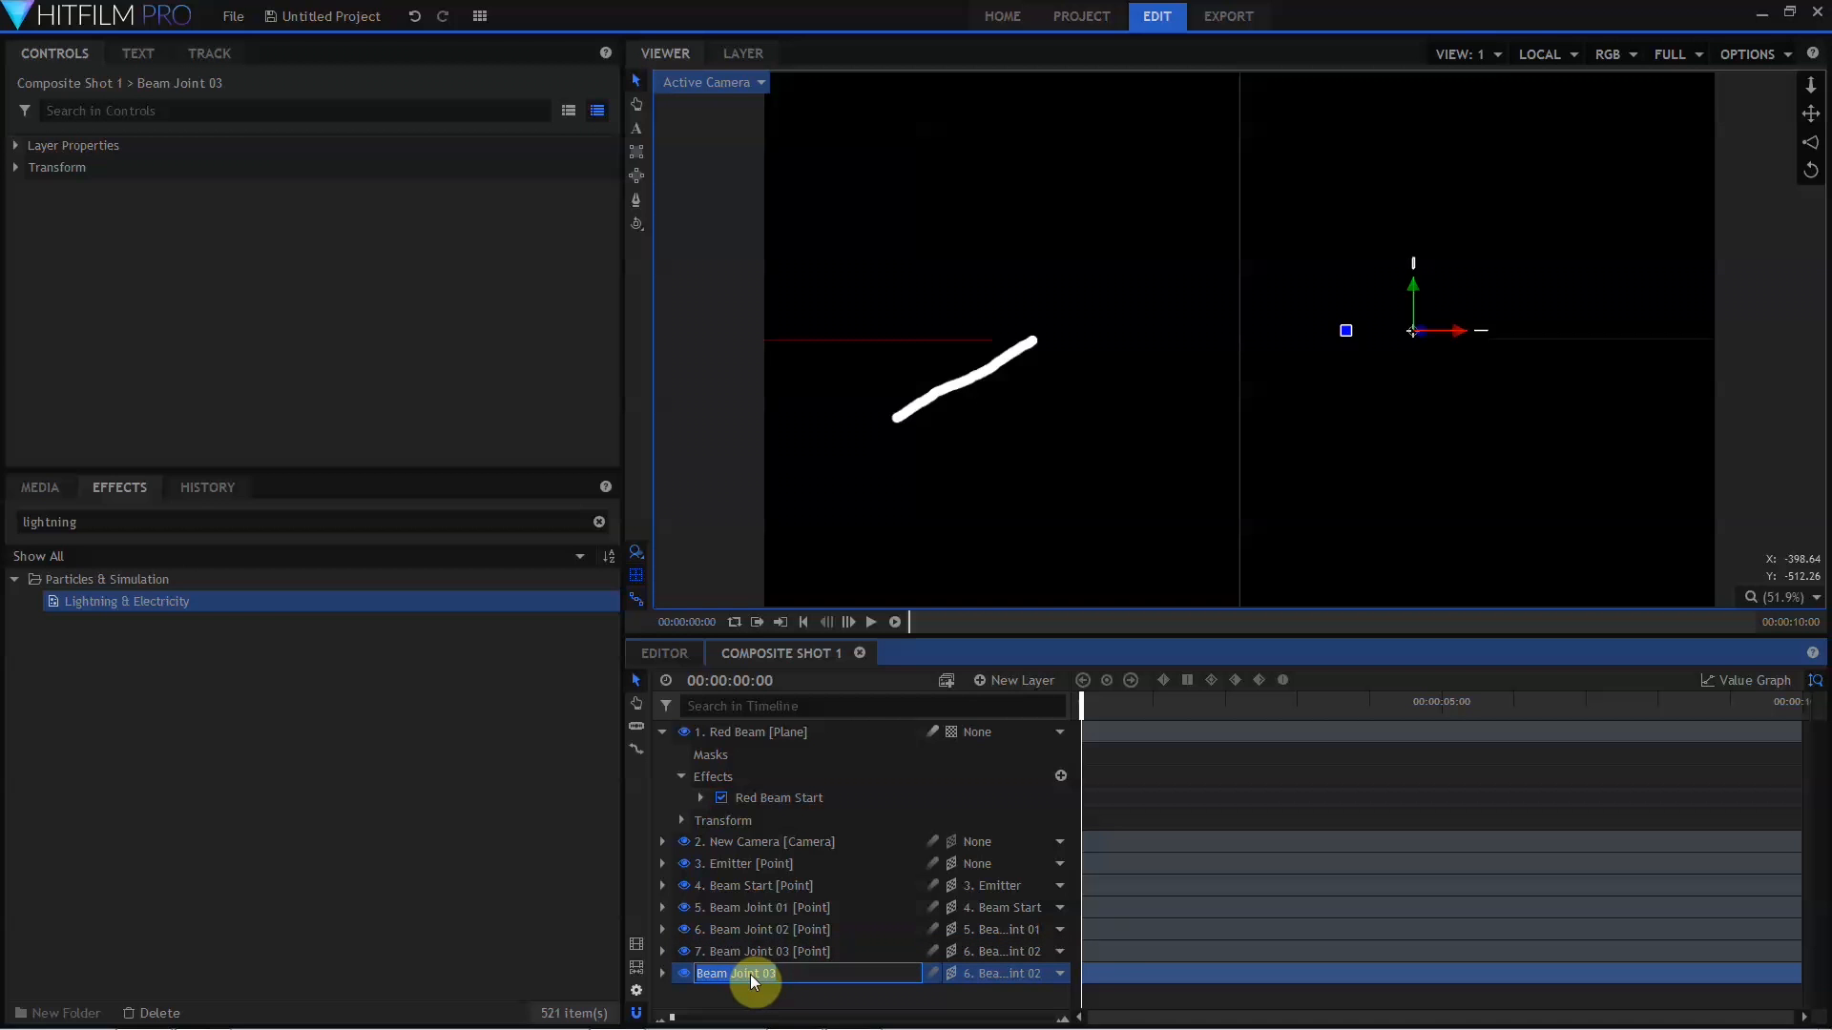
type("Beam Impact")
key("Return")
Move Beam Impact to the lower right of the frame and parent it to Emitter.
left_click_drag(1414, 332, 1681, 542)
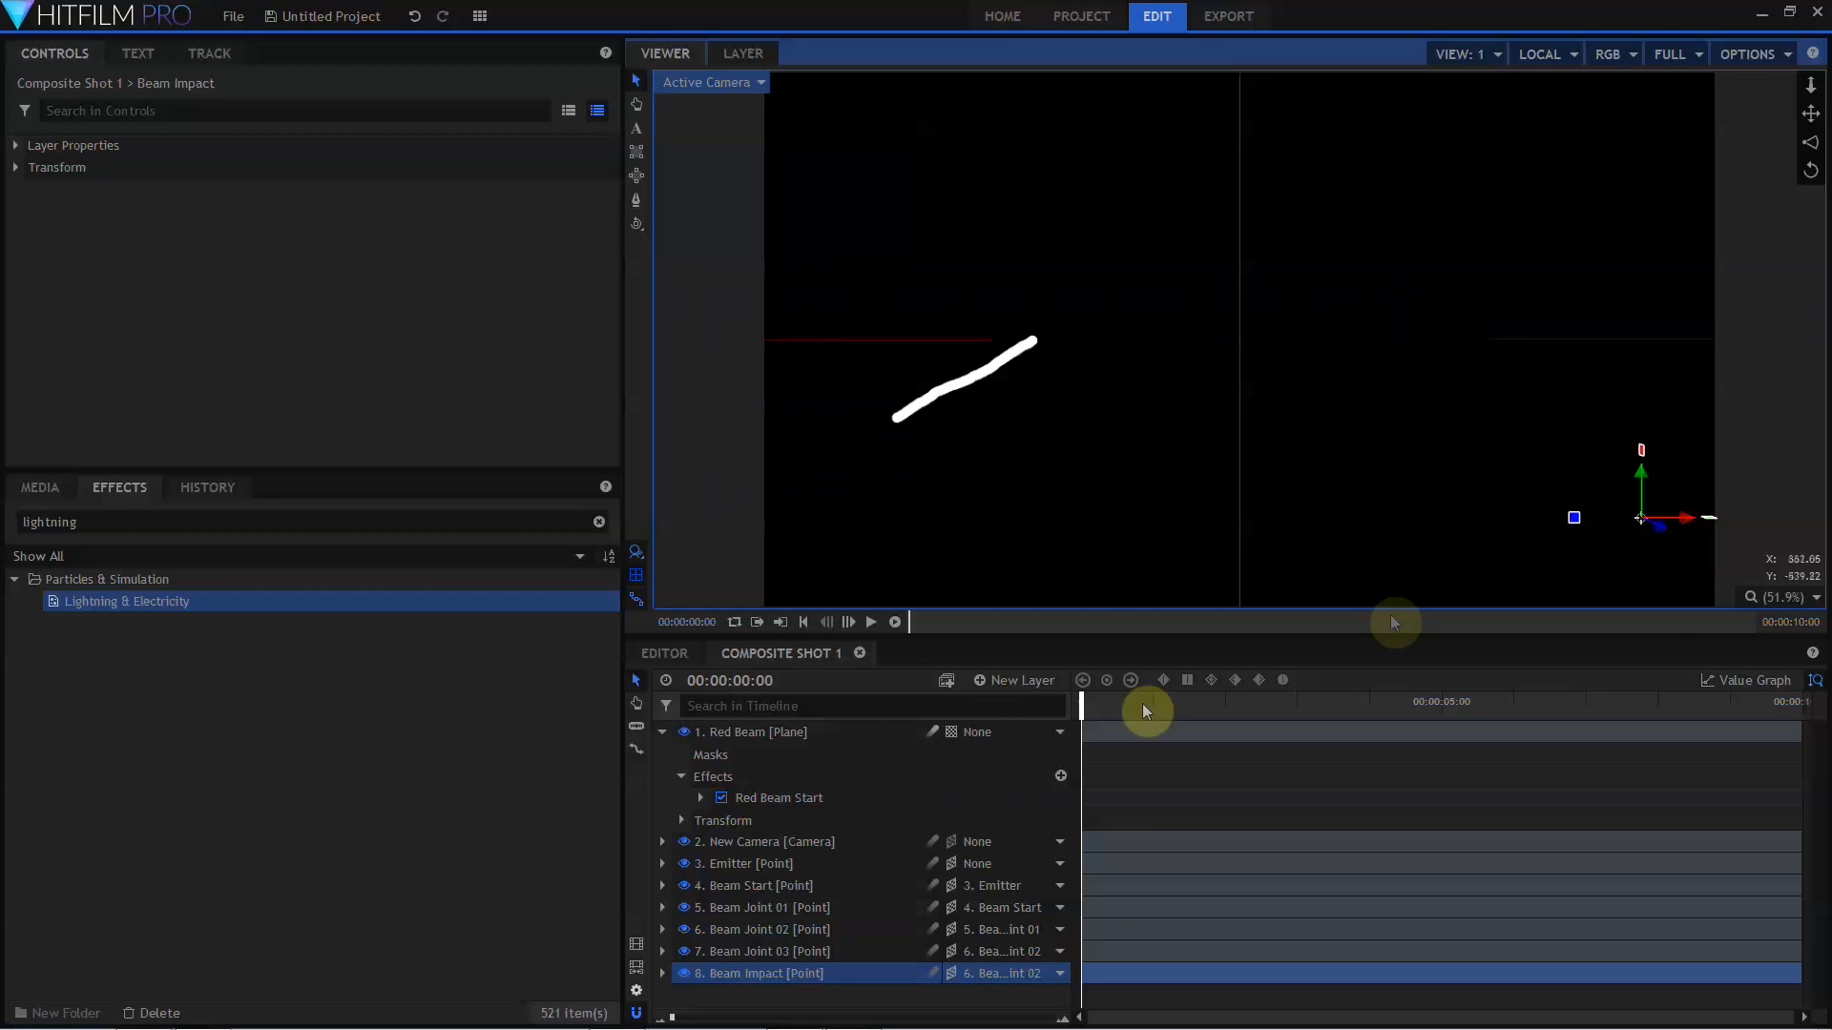
left_click(985, 977)
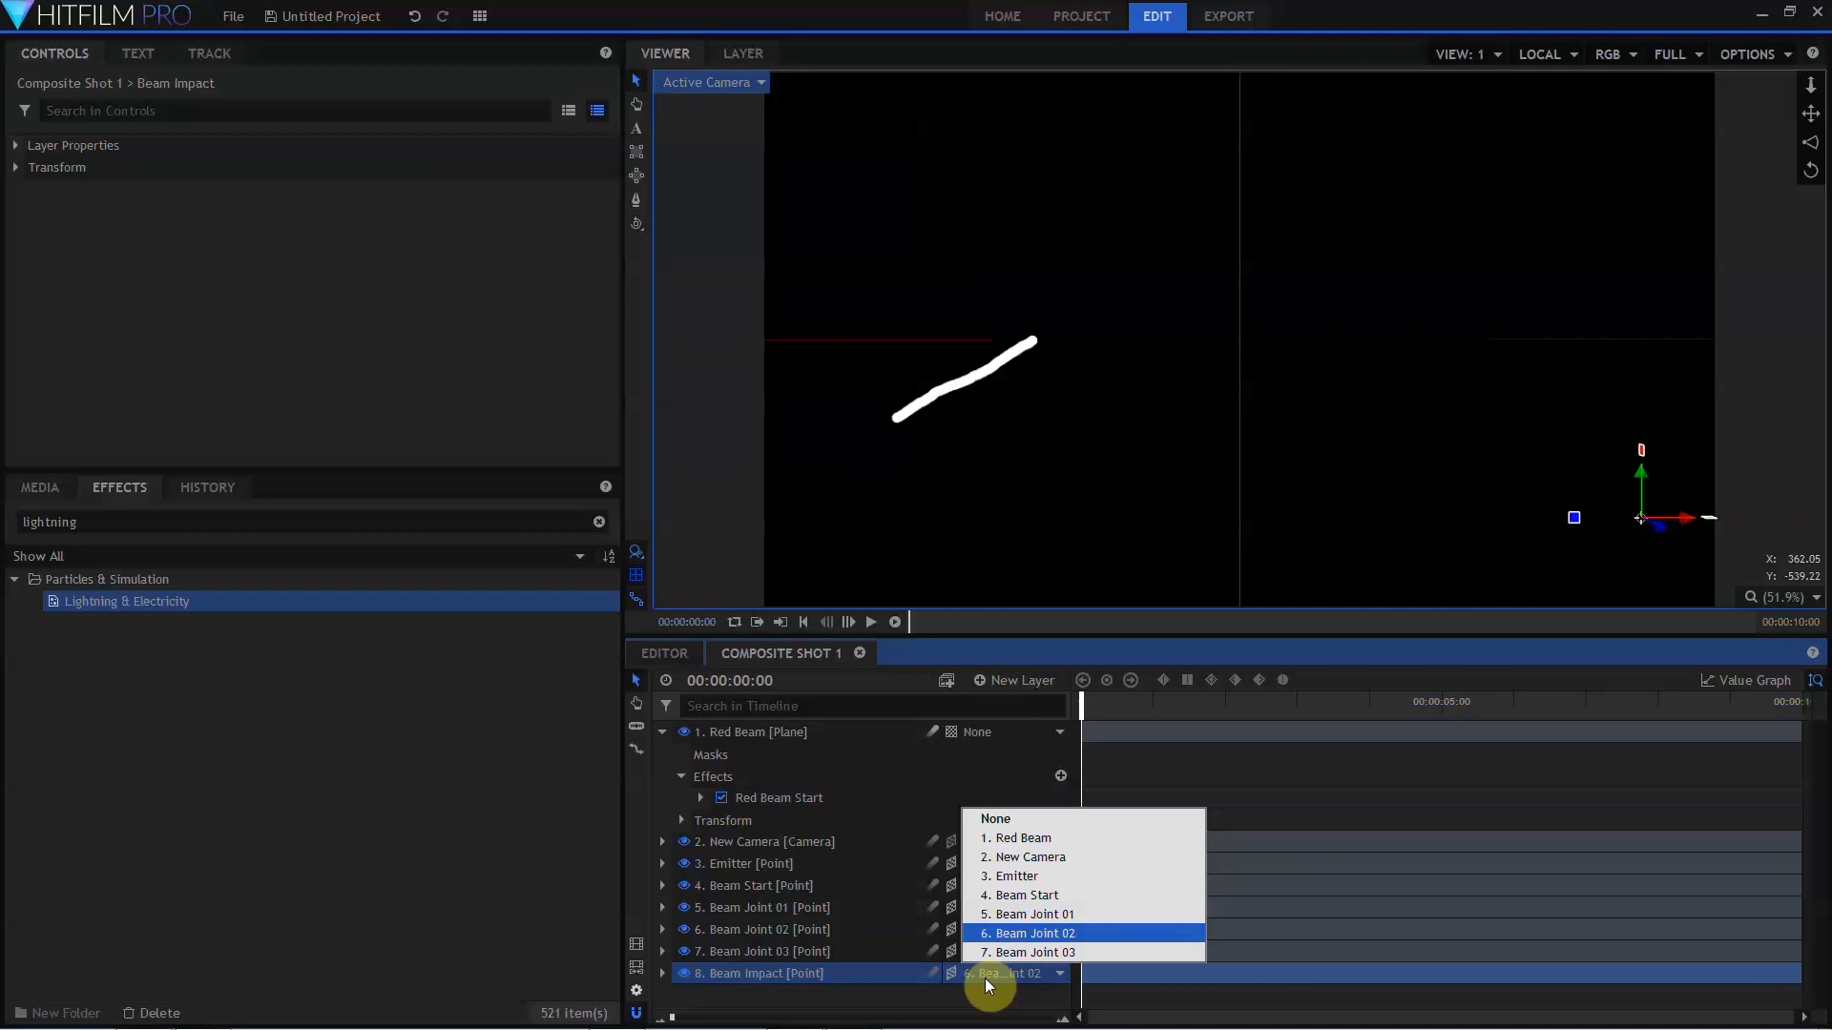
left_click(1025, 877)
Duplicate the Red Beam Start effect three times on the Red Beam plane.
left_click(717, 735)
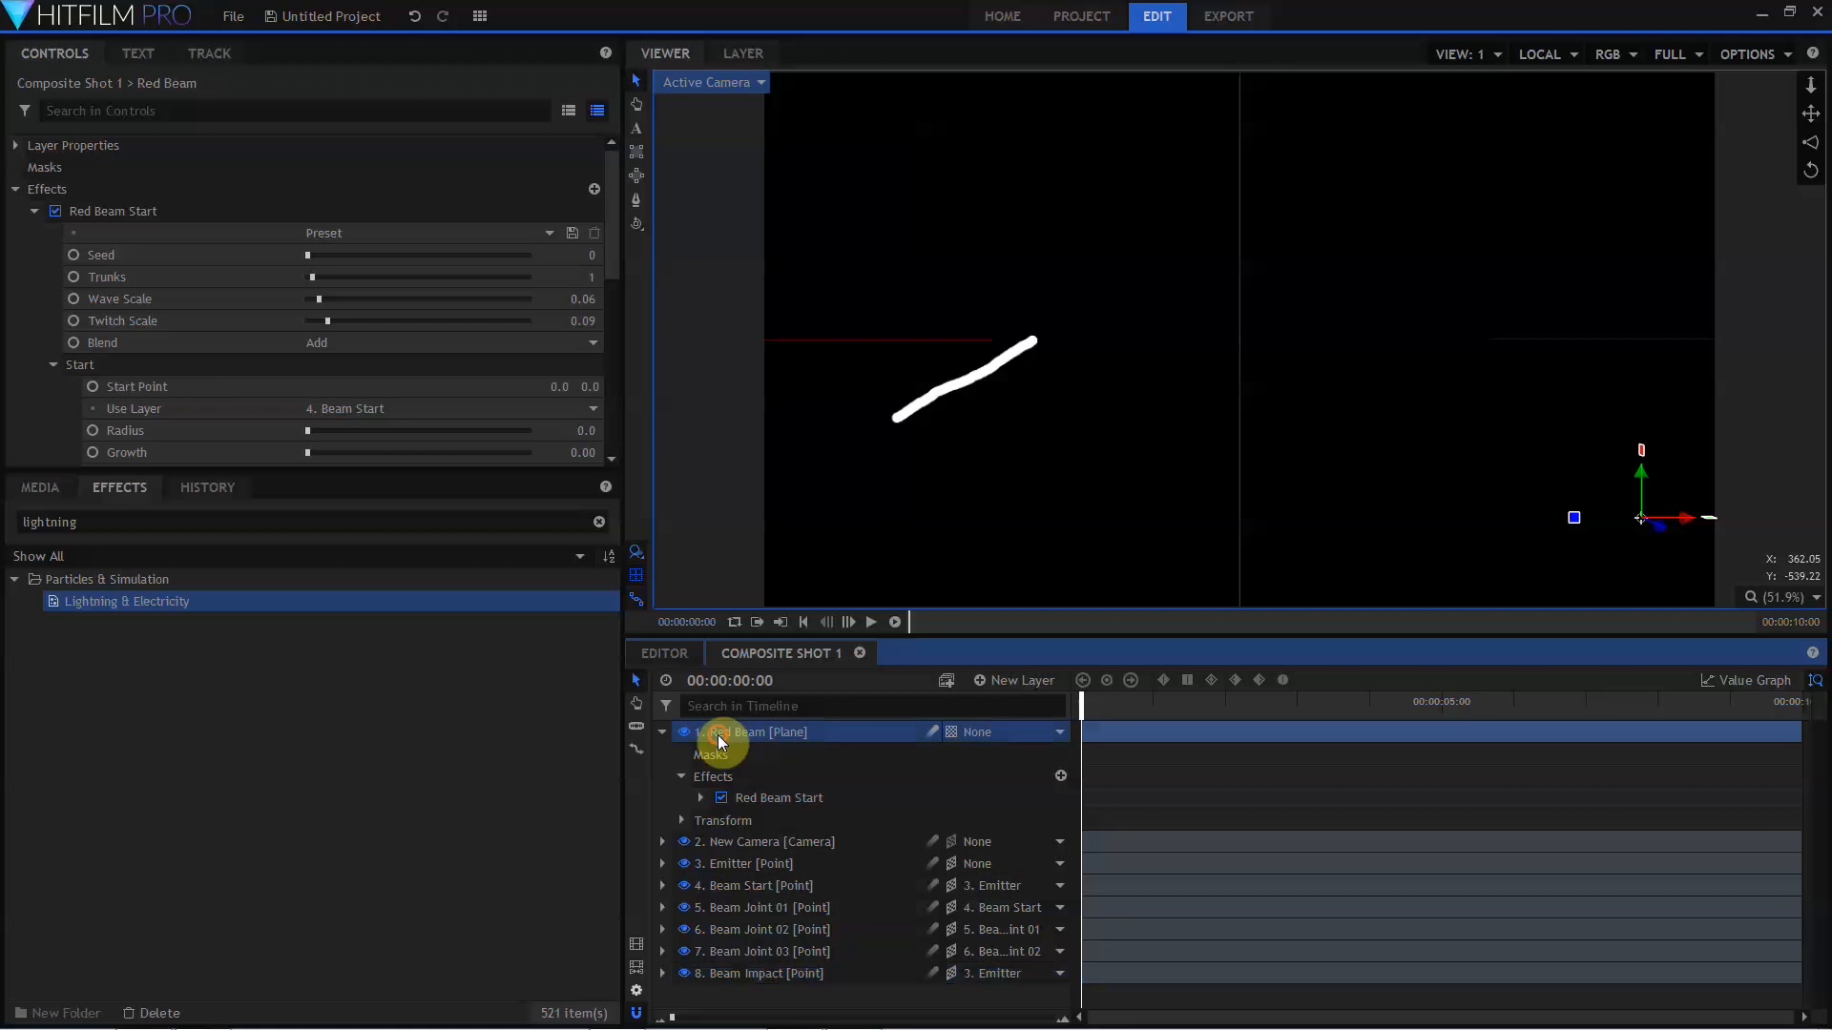
left_click(86, 215)
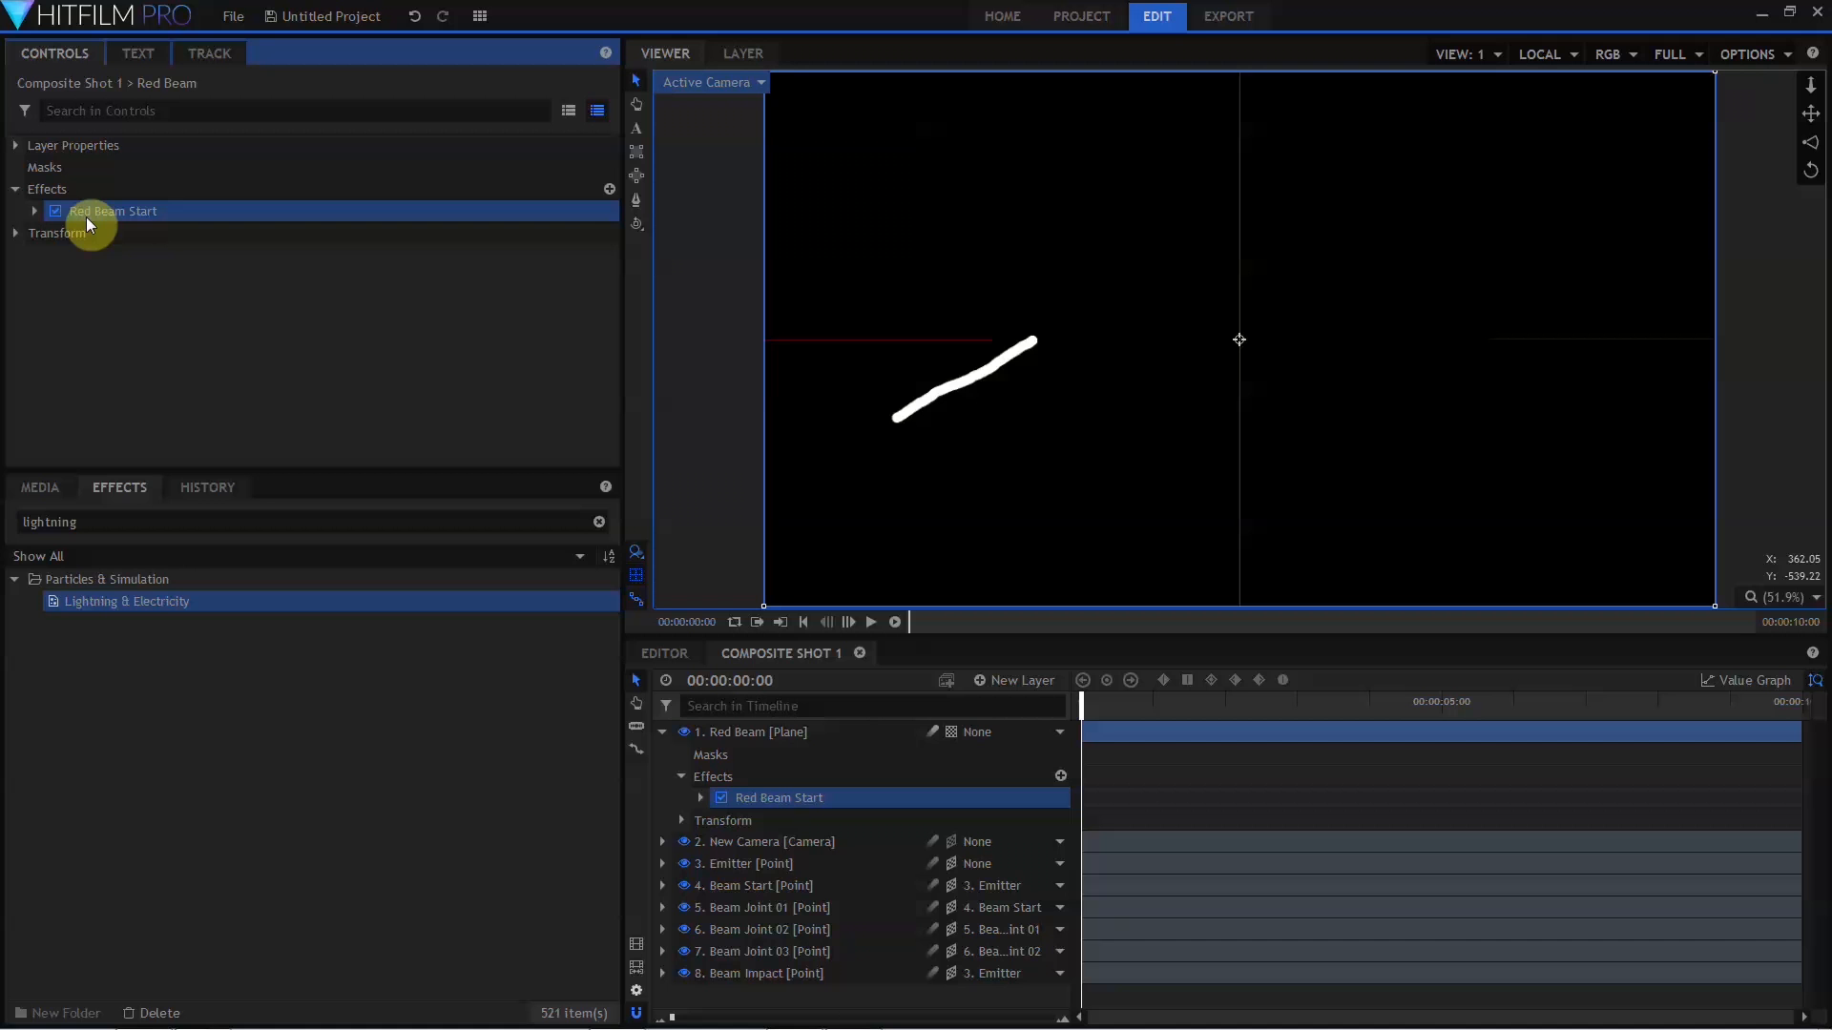
key("ctrl+d")
key("ctrl+d")
key("ctrl+d")
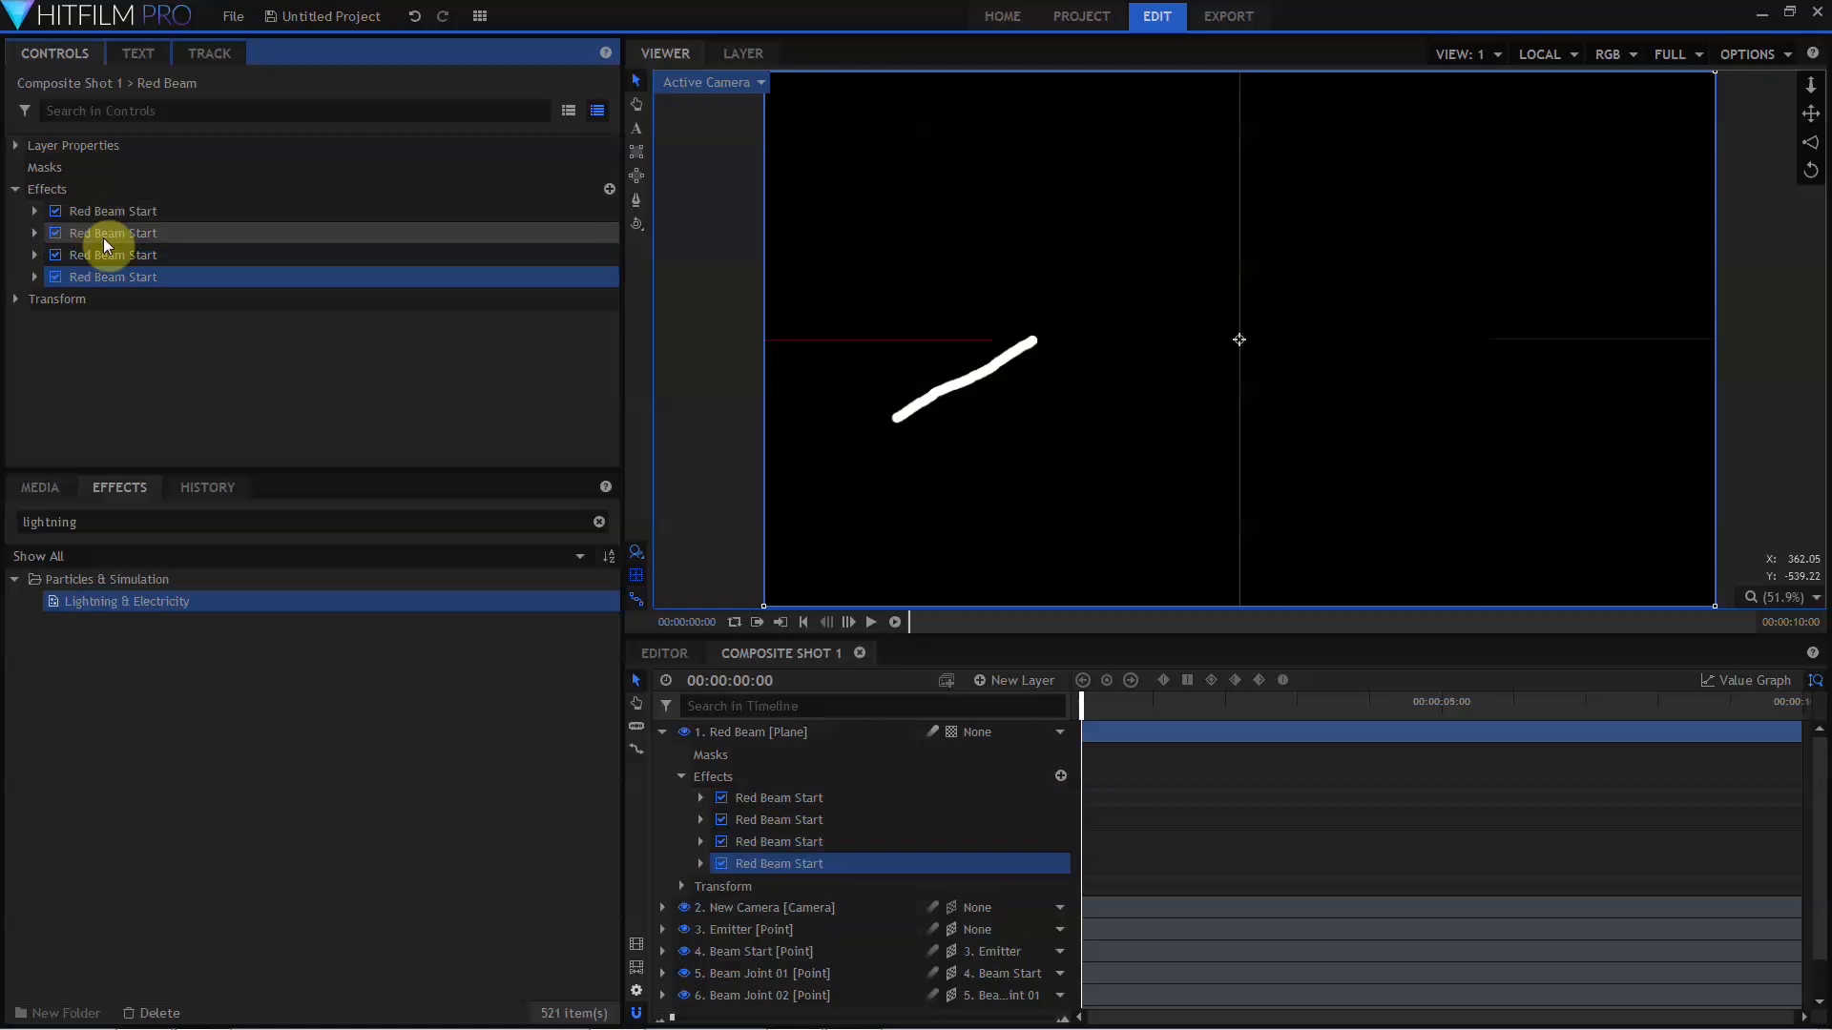
Rename the second Red Beam Start effect in the stack as Red Beam 02.
left_click(107, 236)
key("F2")
left_click(166, 235)
key("BackSpace")
key("BackSpace")
key("BackSpace")
key("BackSpace")
type("02")
key("Return")
Rename the third effect in the stack as Red Beam 03.
left_click(166, 252)
key("F2")
left_click(168, 252)
key("BackSpace")
key("BackSpace")
key("BackSpace")
key("BackSpace")
key("BackSpace")
type("03")
key("Return")
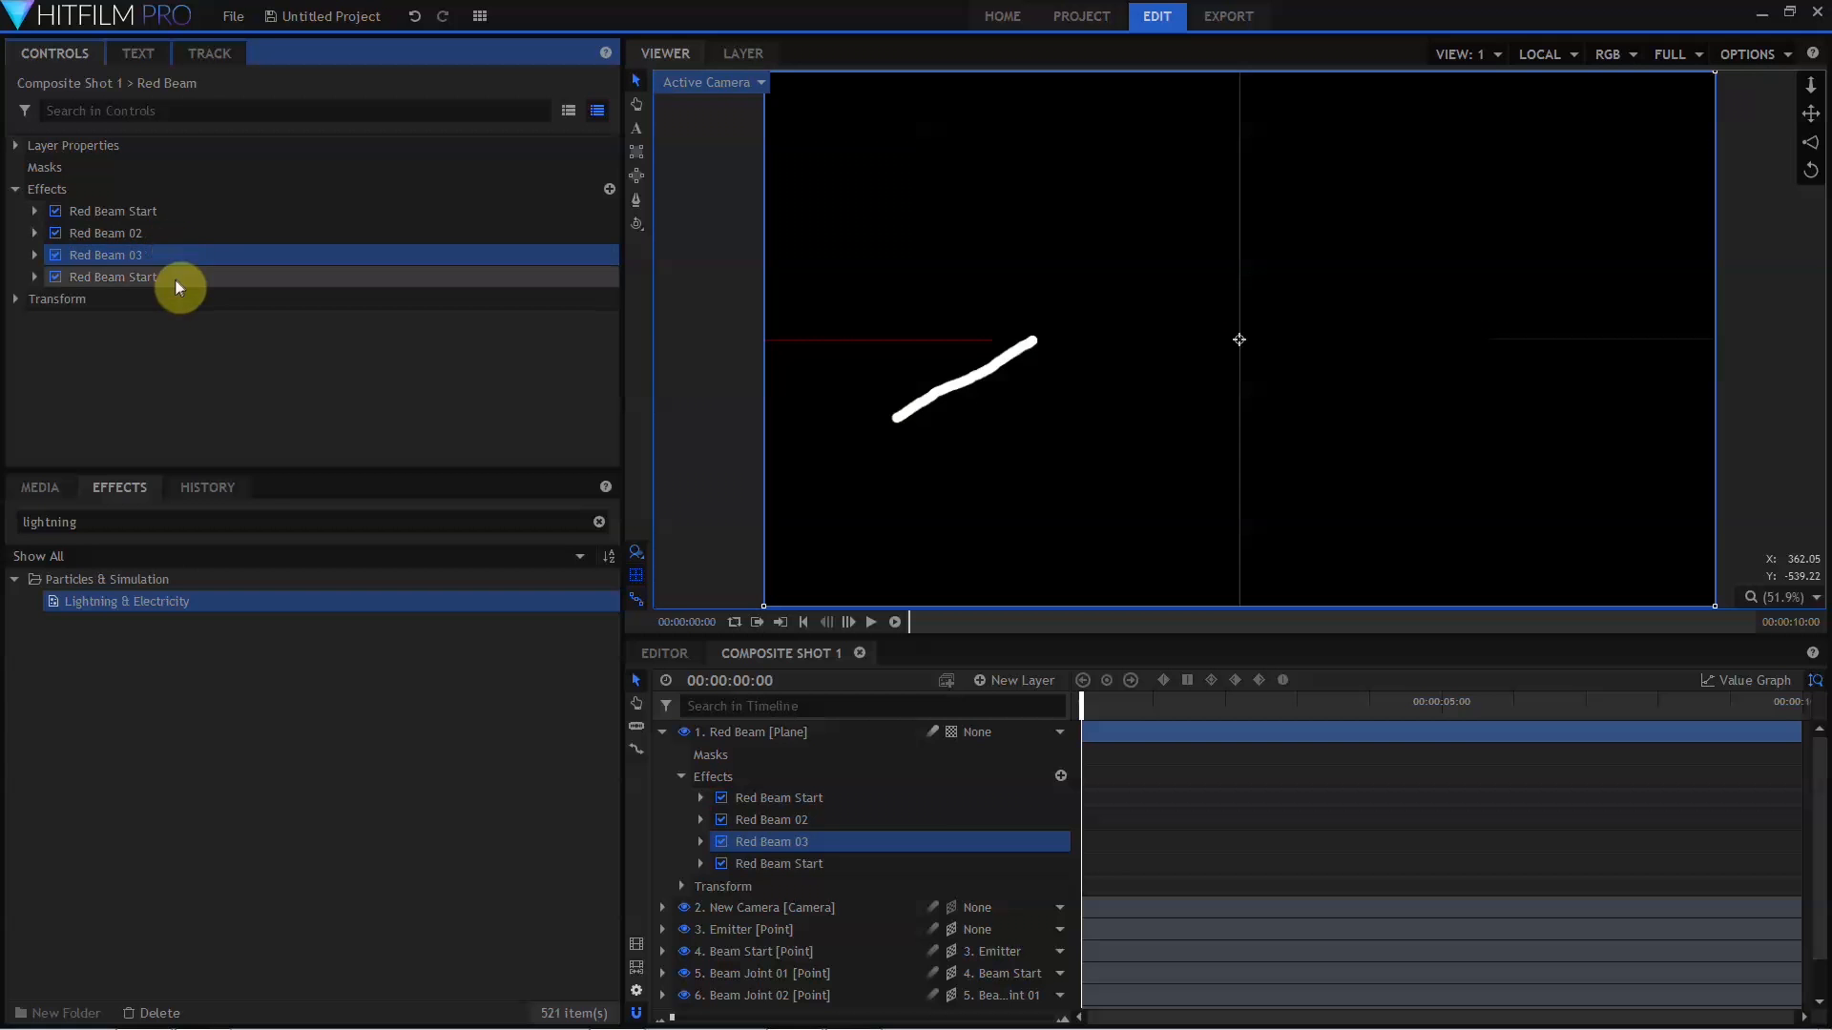
Rename the last duplicated effect as Red Beam End.
left_click(175, 278)
key("F2")
left_click(175, 278)
key("BackSpace")
key("BackSpace")
key("BackSpace")
key("BackSpace")
key("BackSpace")
type("End")
key("Return")
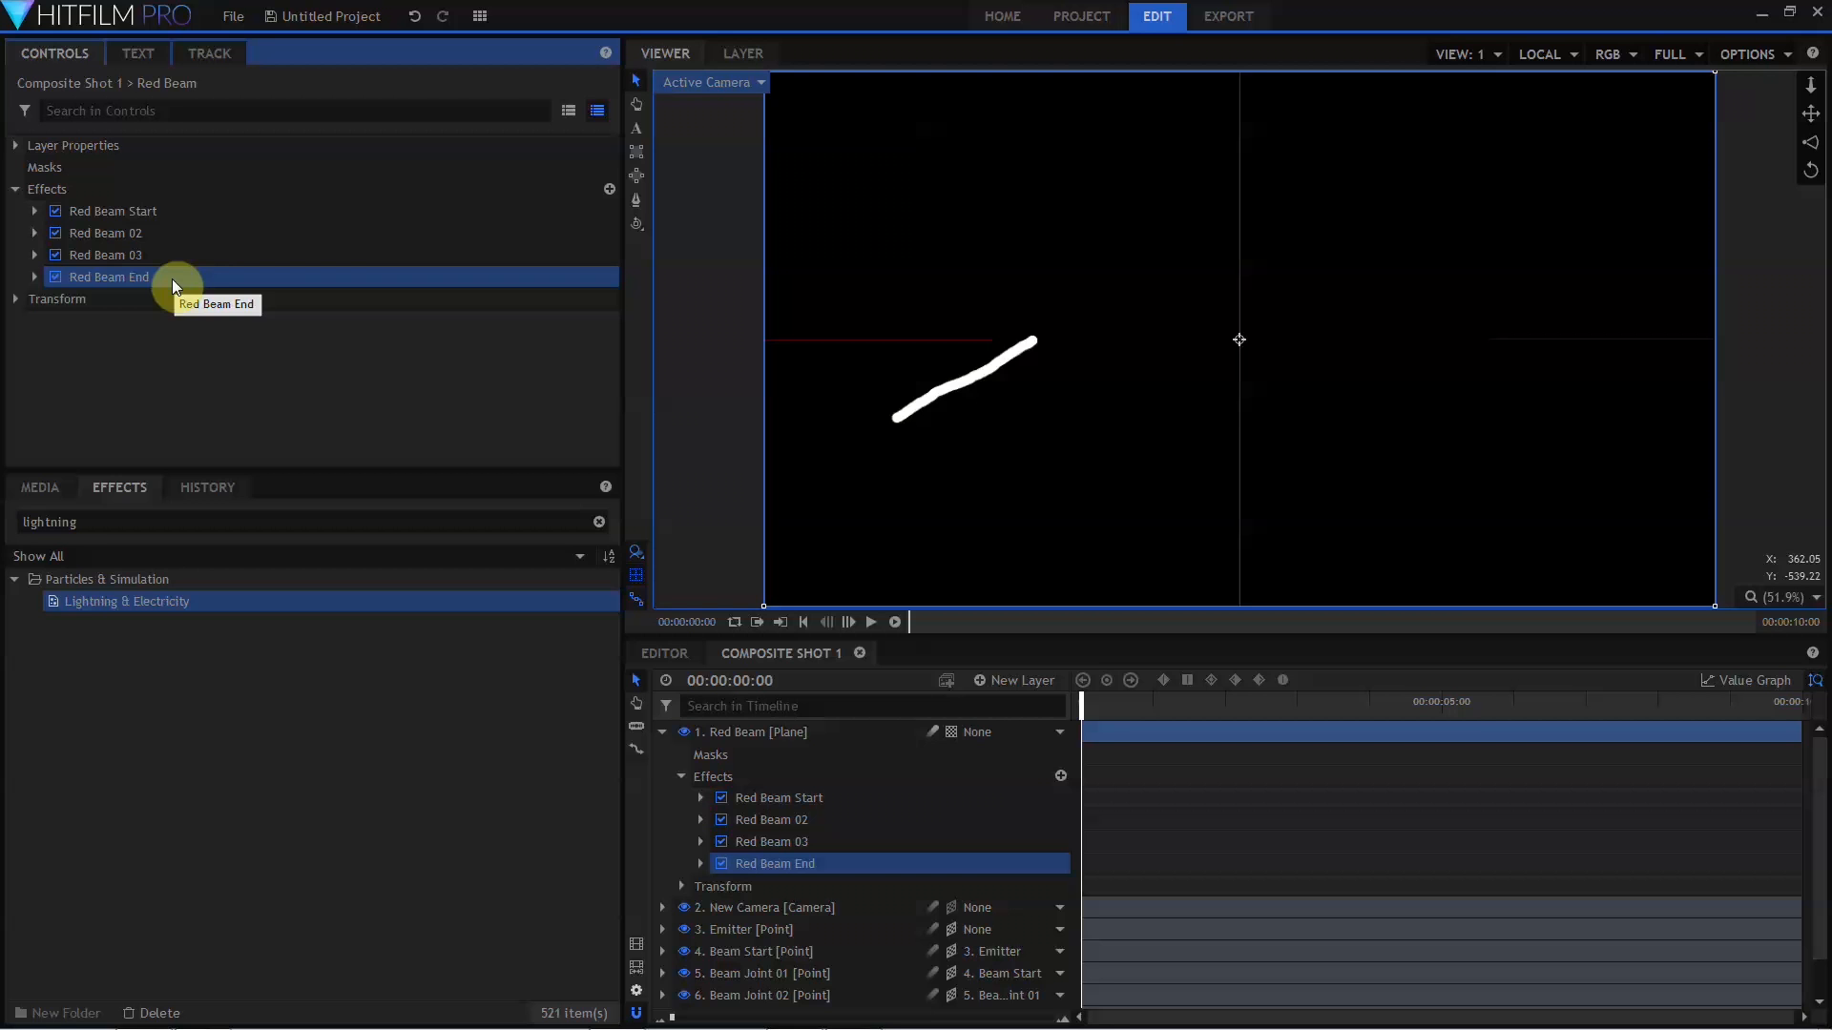
Filter the effect properties by "start" and set Red Beam 02's start layer to Beam Joint 01.
left_click(196, 108)
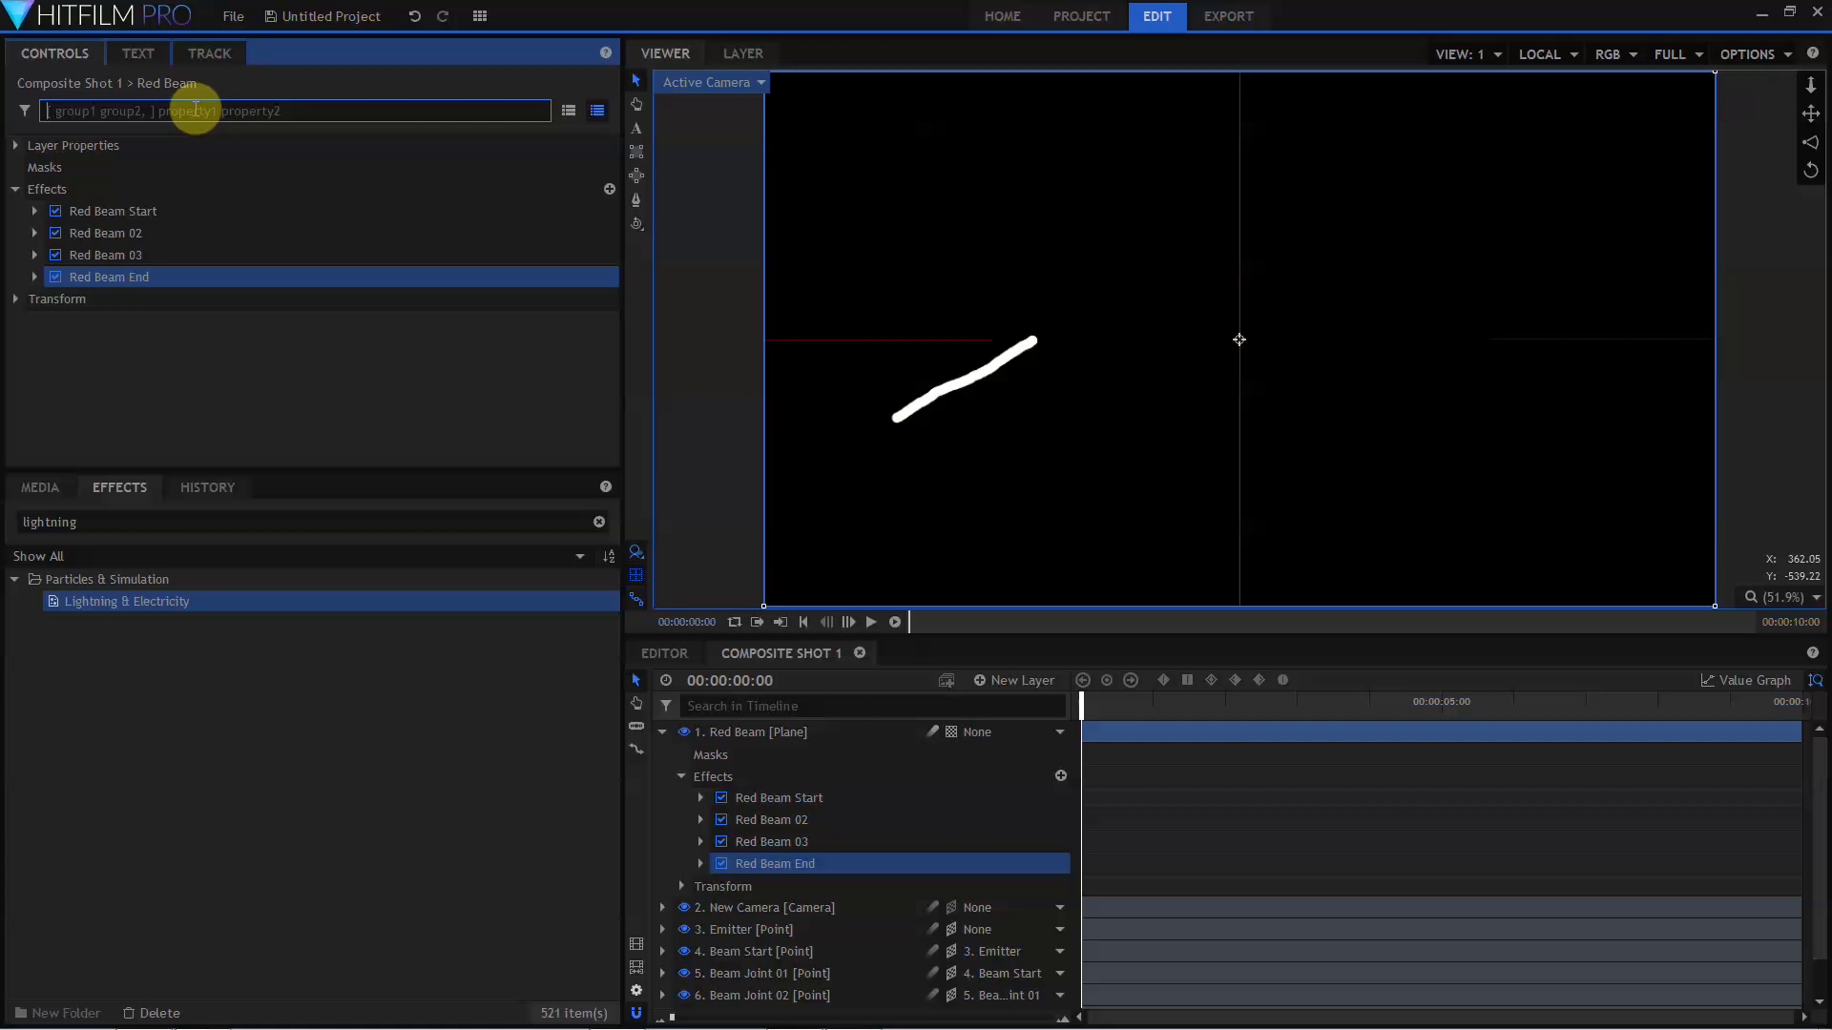
type("start")
scroll(259, 303, "down", 1)
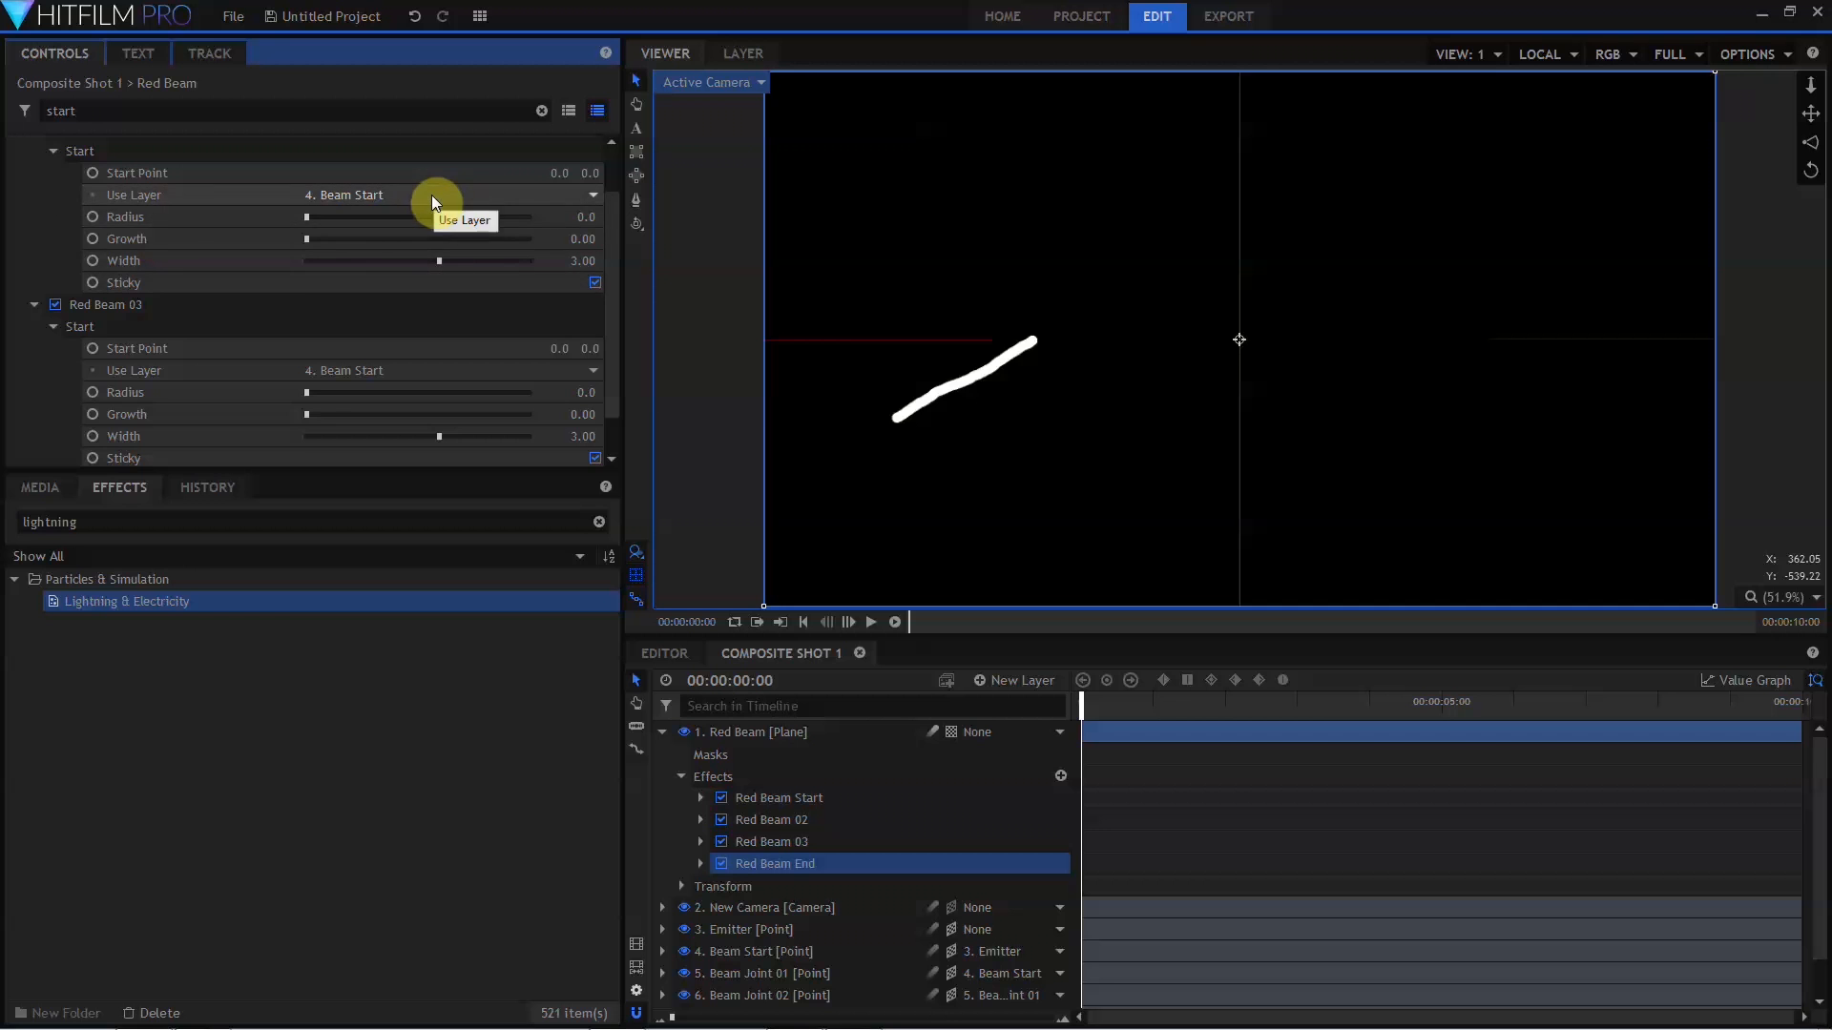
scroll(431, 194, "up", 1)
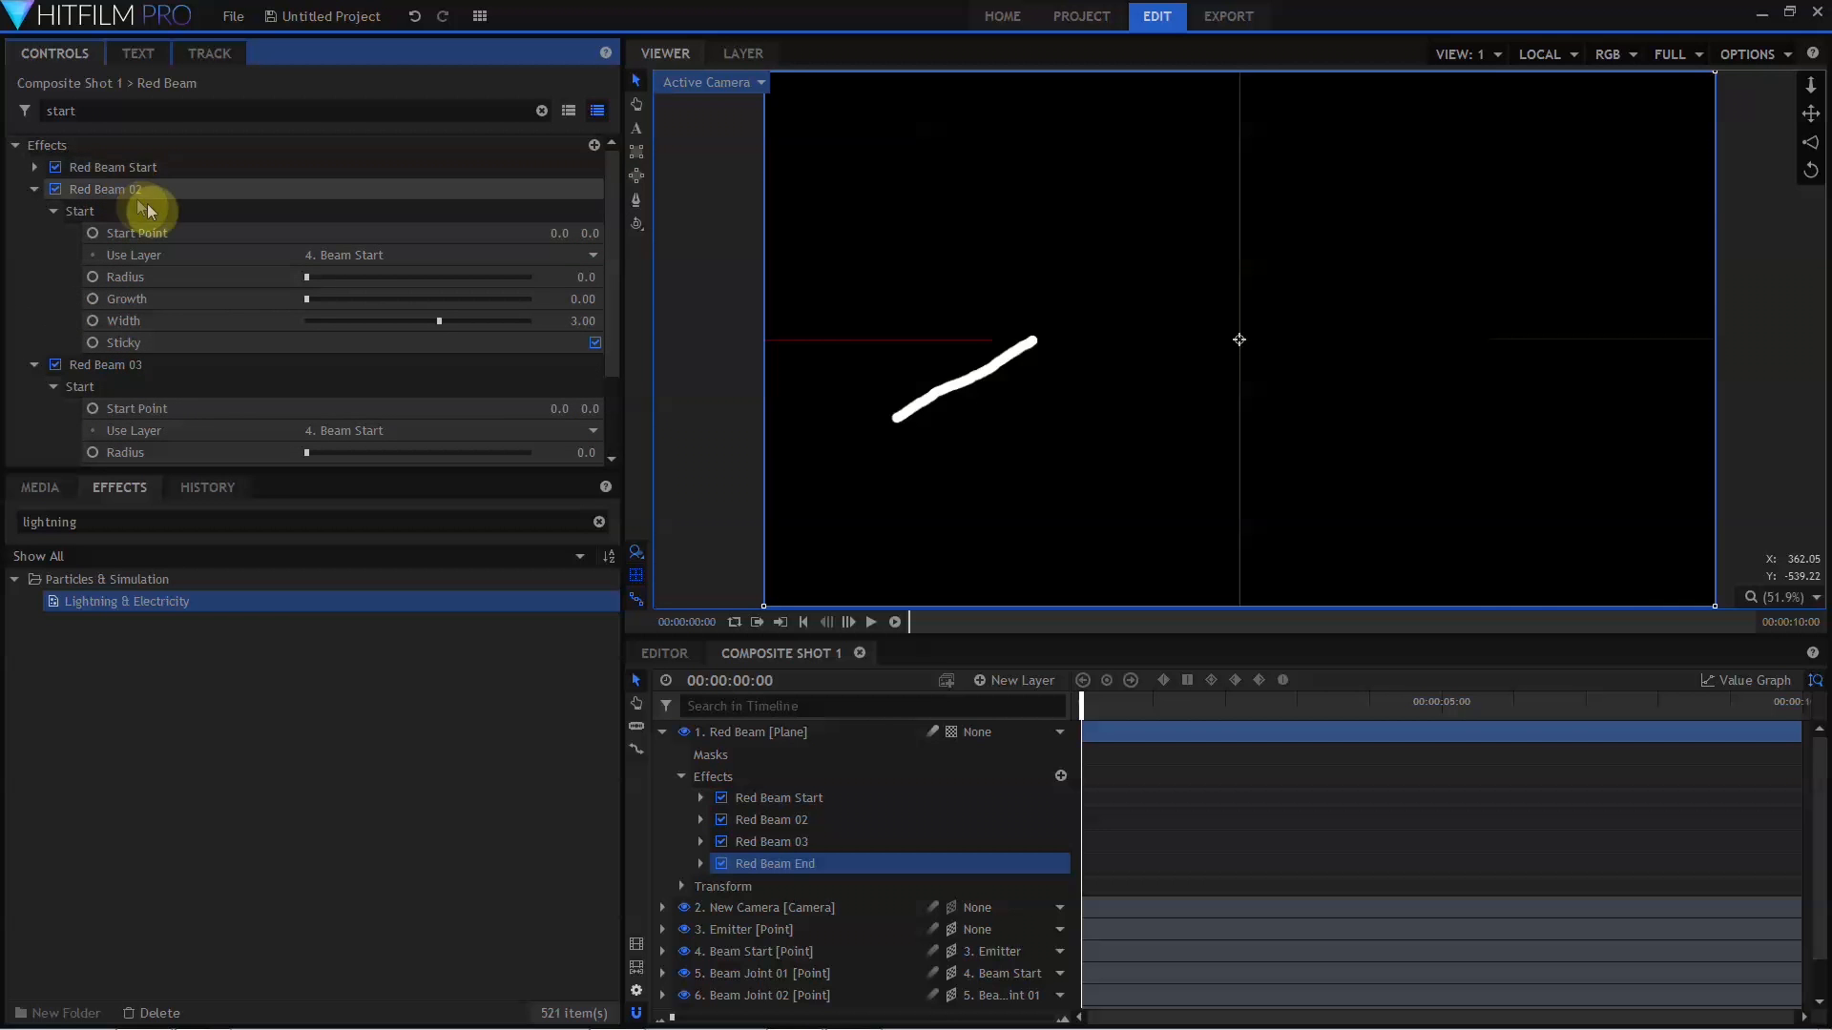
left_click(368, 254)
left_click(393, 355)
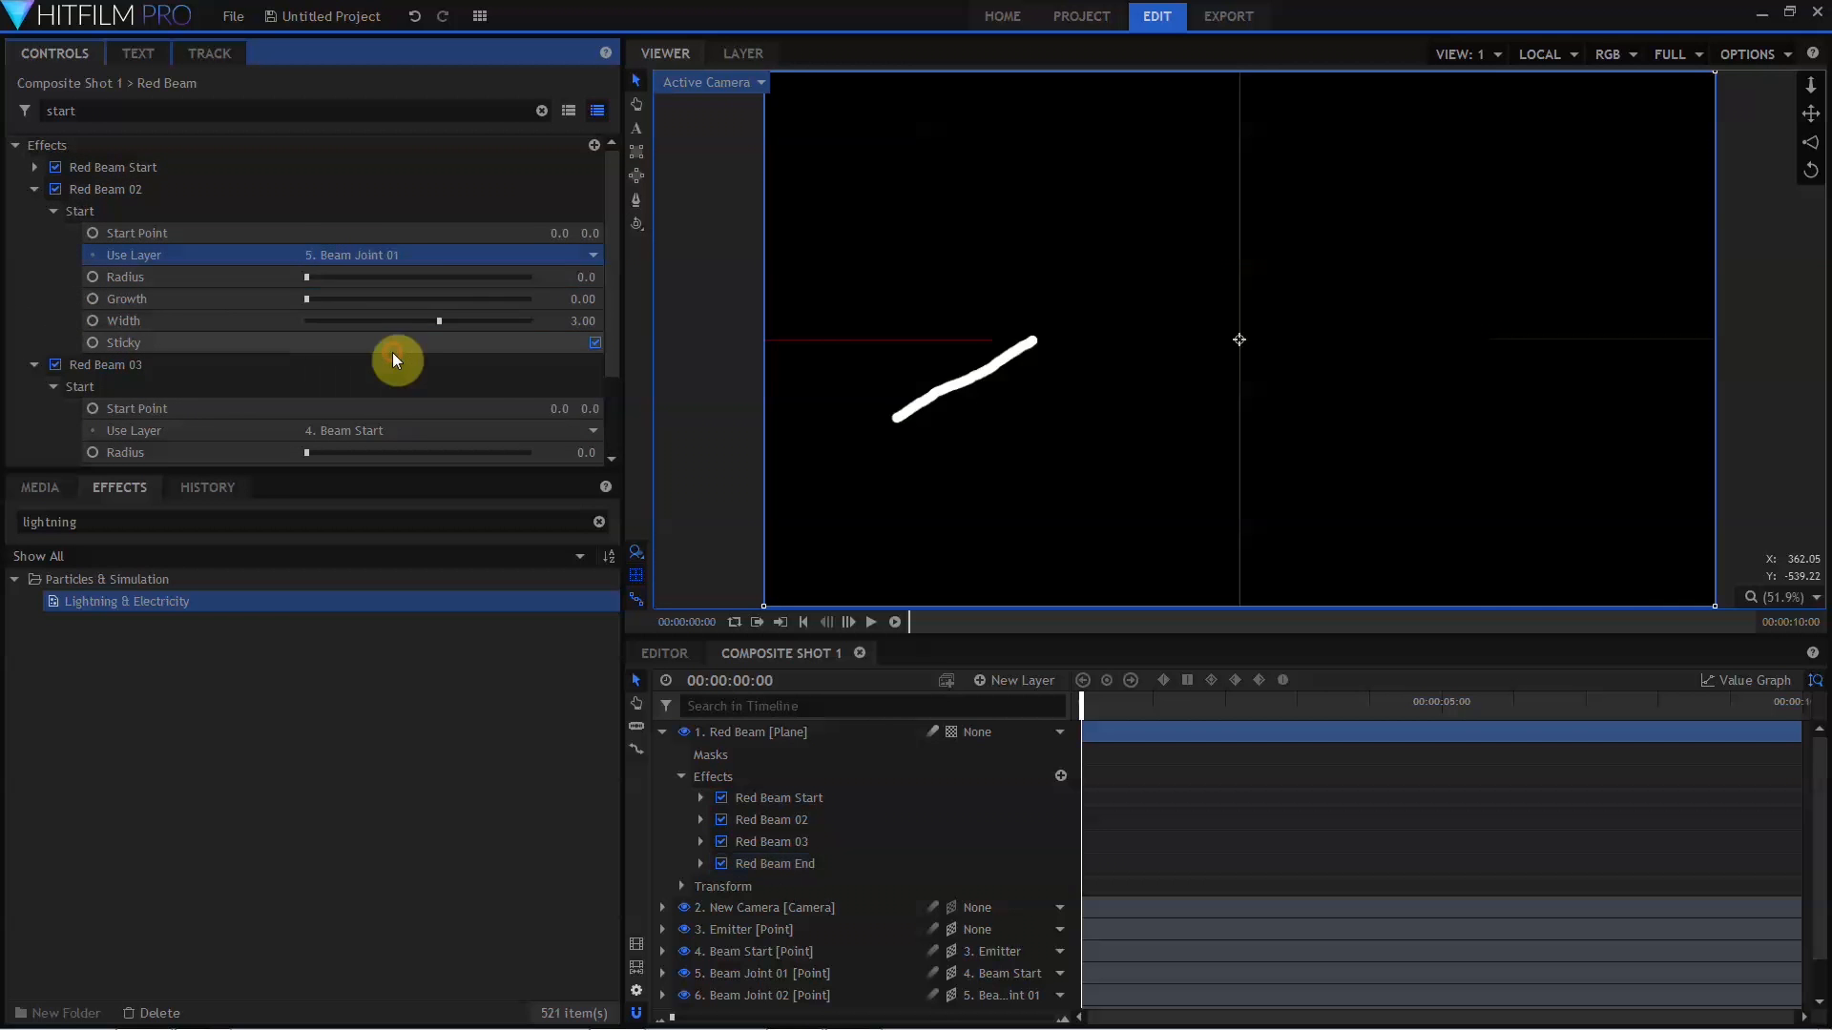
Set Red Beam 03's start layer to Beam Joint 02.
scroll(392, 352, "down", 1)
left_click(387, 368)
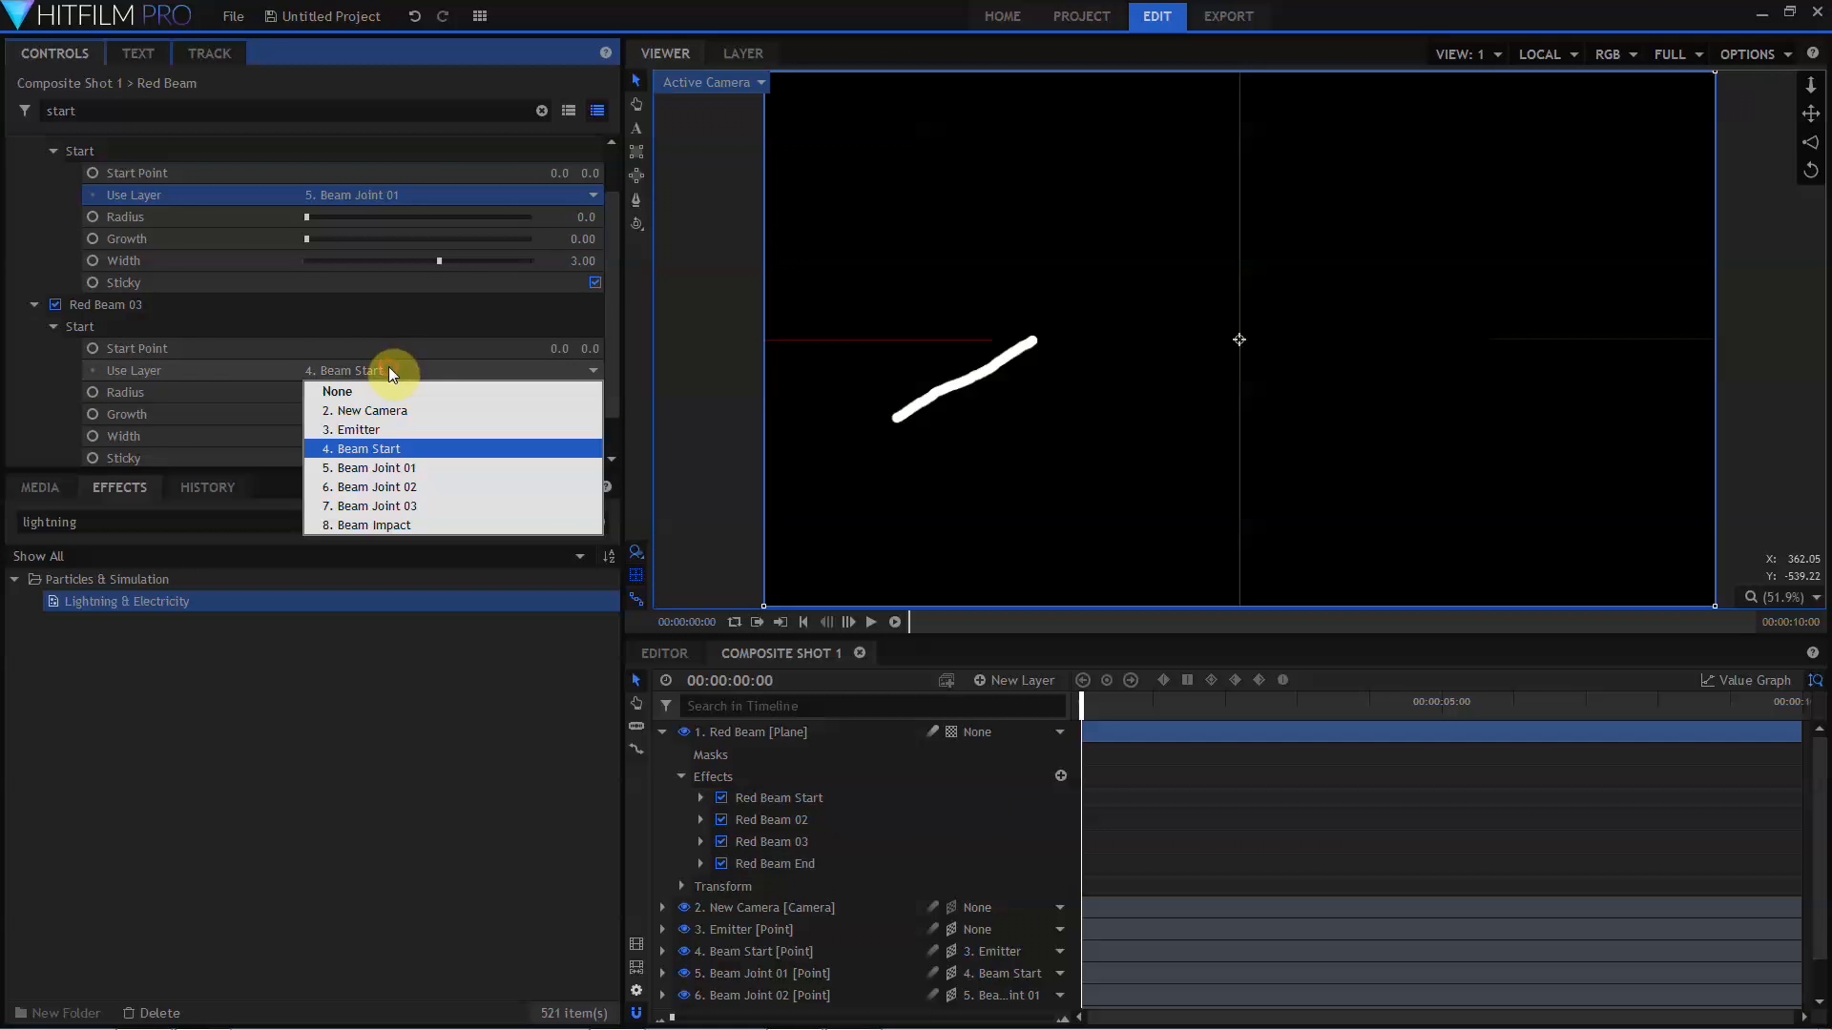
left_click(378, 485)
Expand Red Beam End's start properties and set its start layer to Beam Joint 03.
scroll(351, 399, "down", 1)
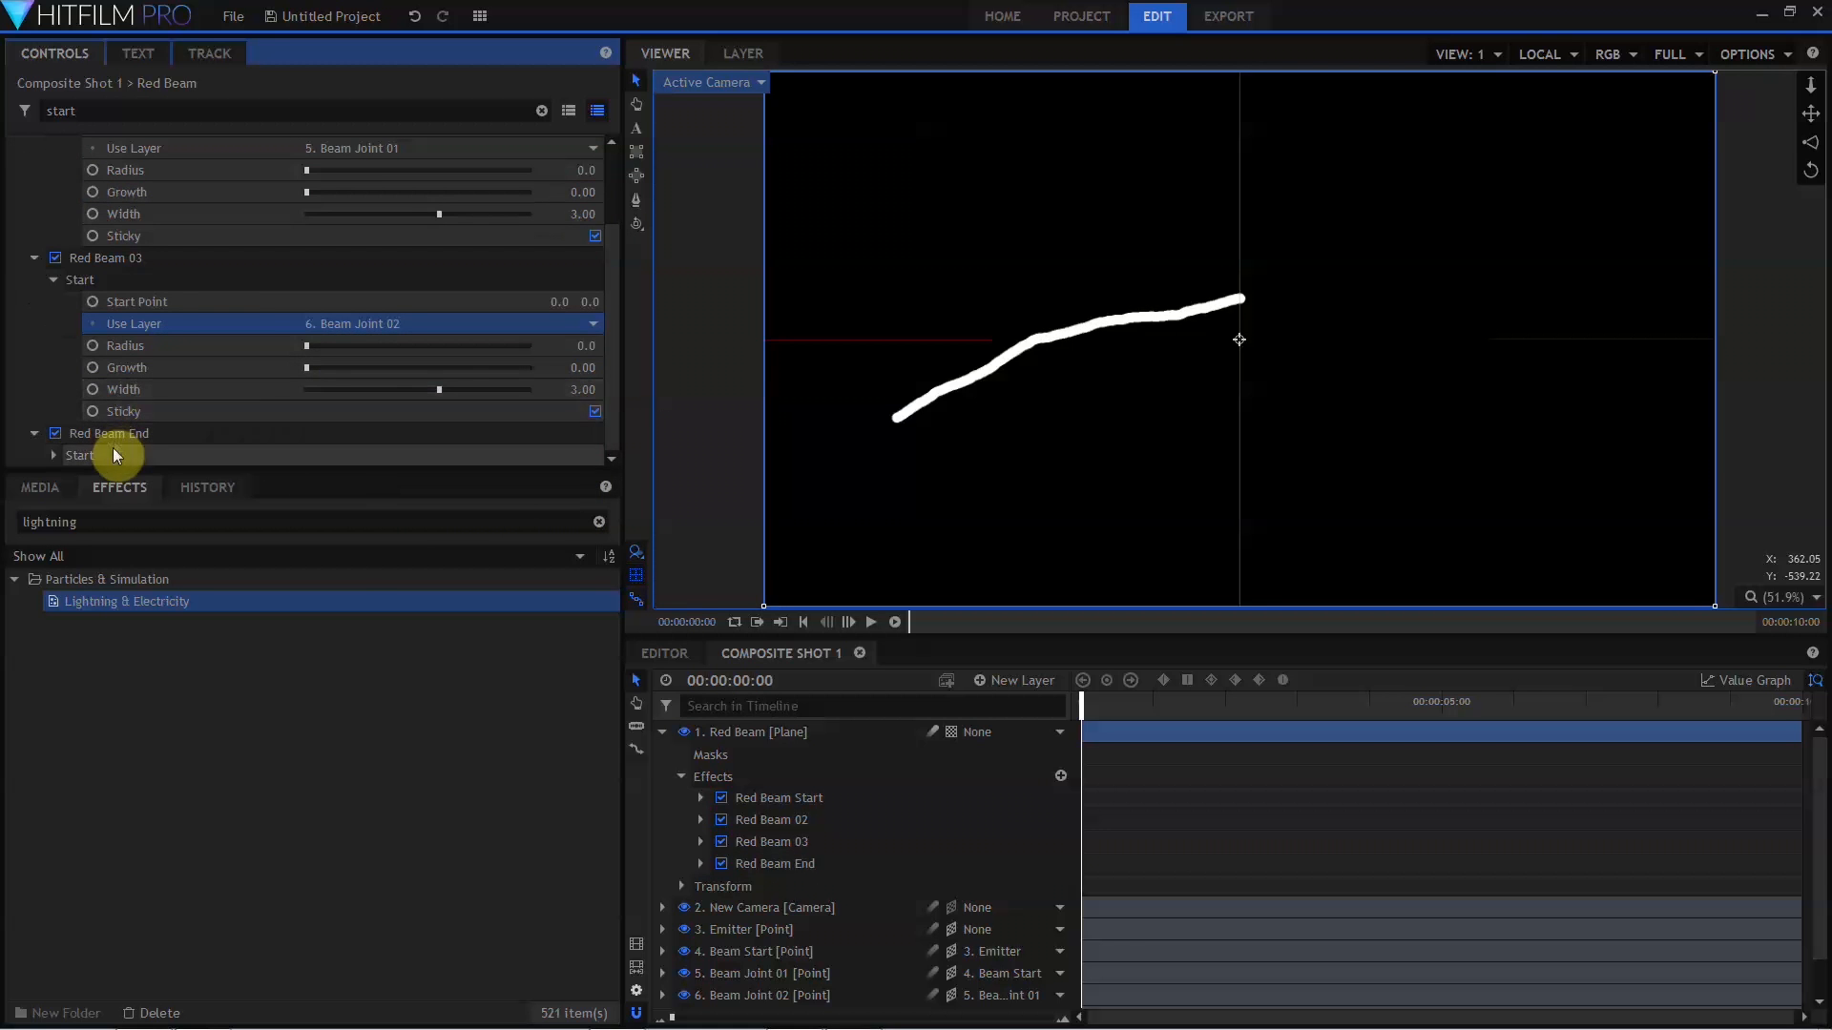
left_click(54, 455)
scroll(244, 421, "down", 1)
left_click(343, 438)
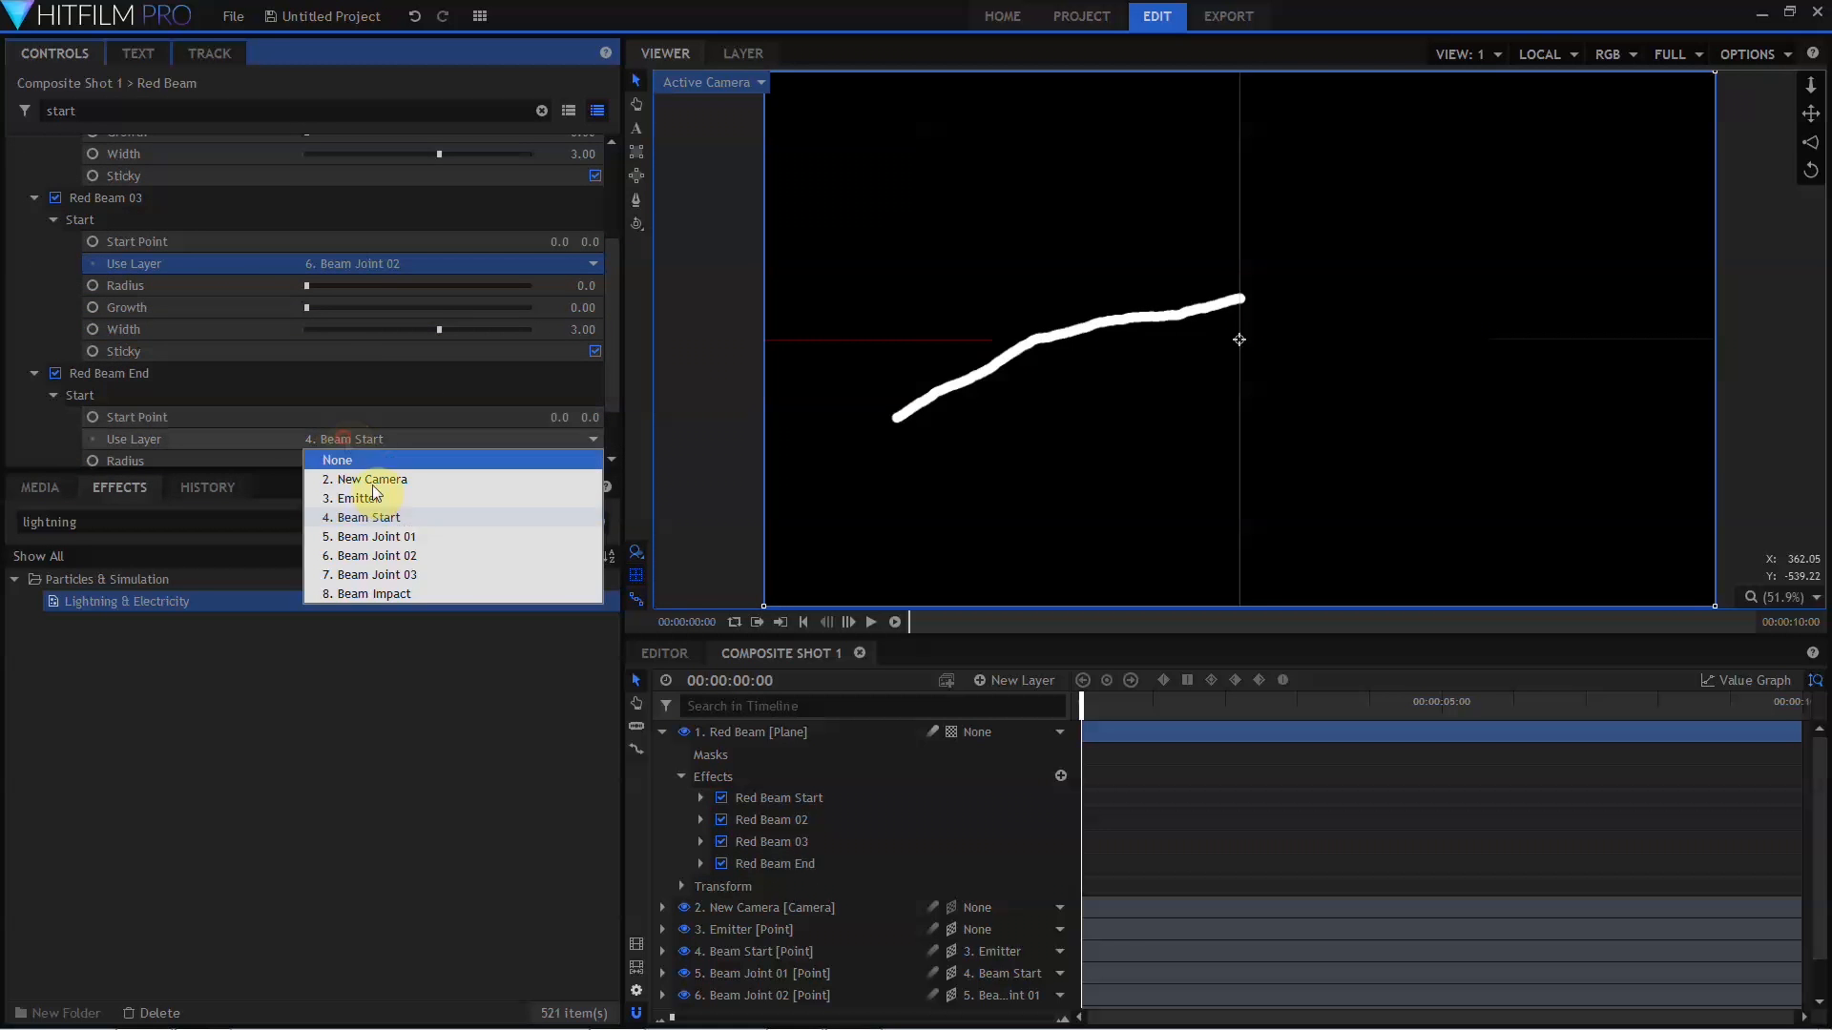
left_click(391, 575)
Filter the effect properties by "end" and set Red Beam 02's end layer to Beam Joint 02.
left_click(179, 111)
key("ctrl+a")
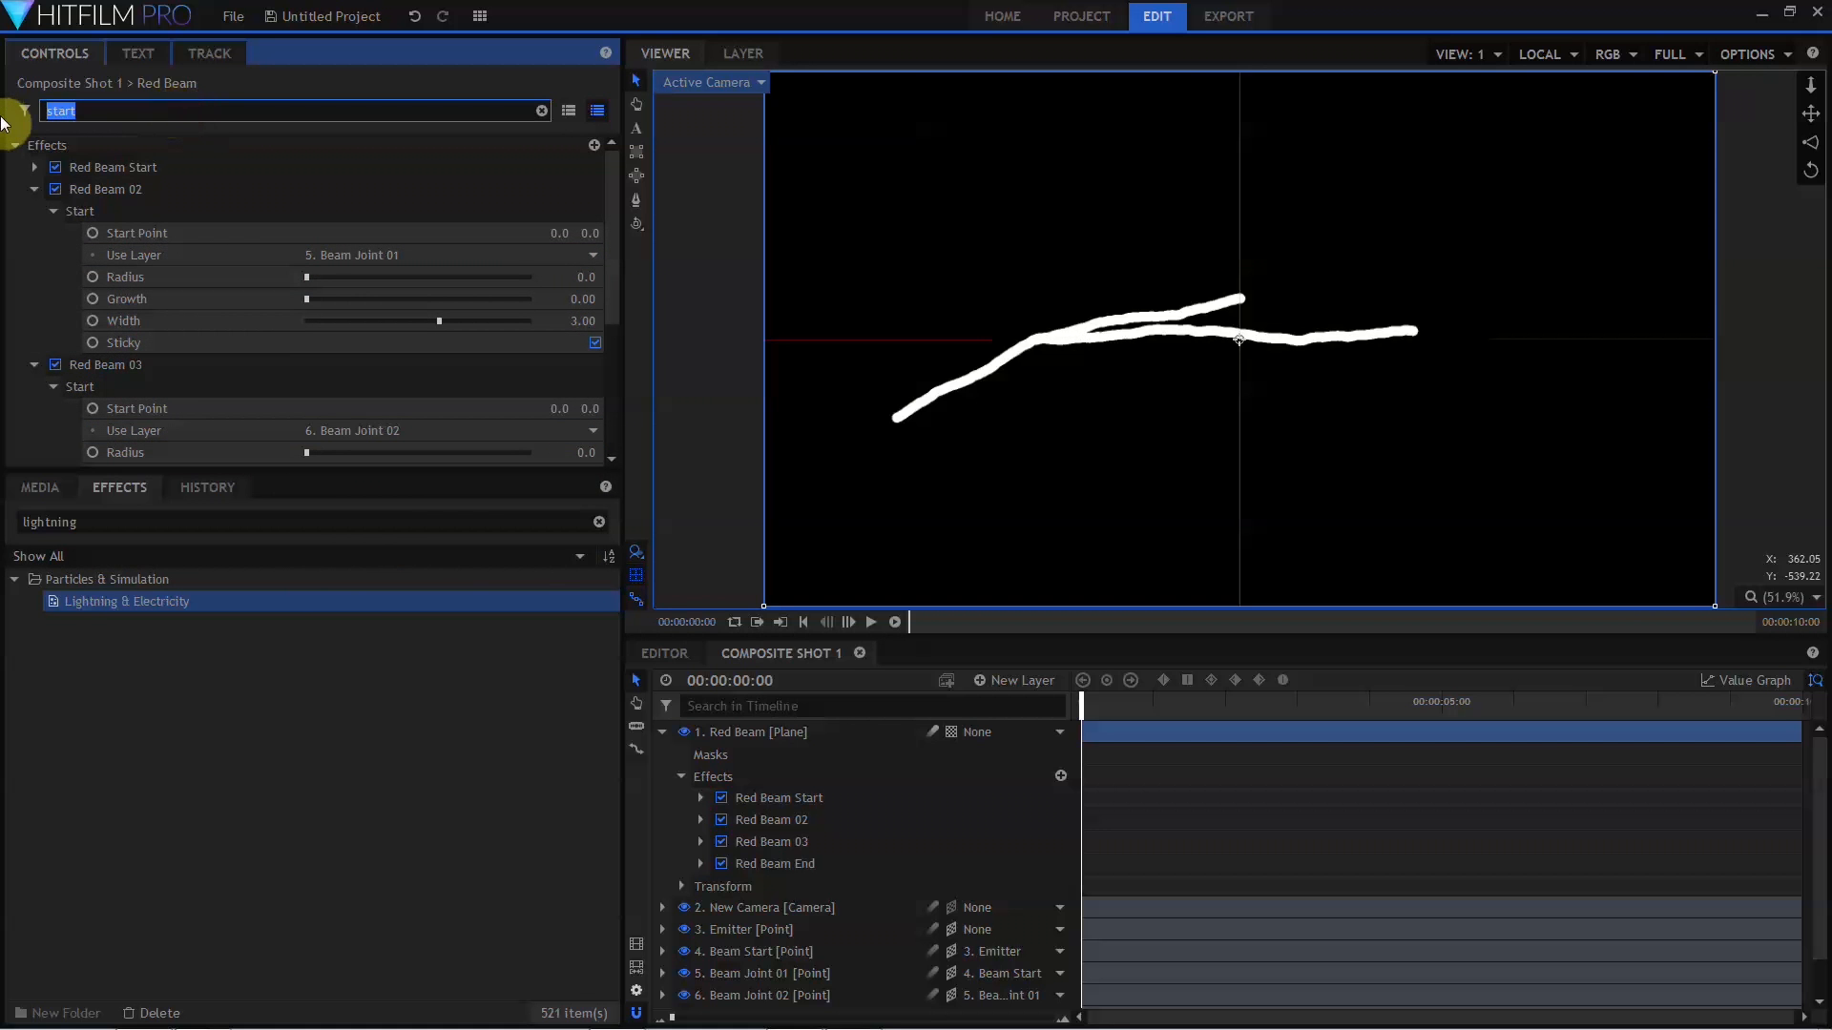
type("end")
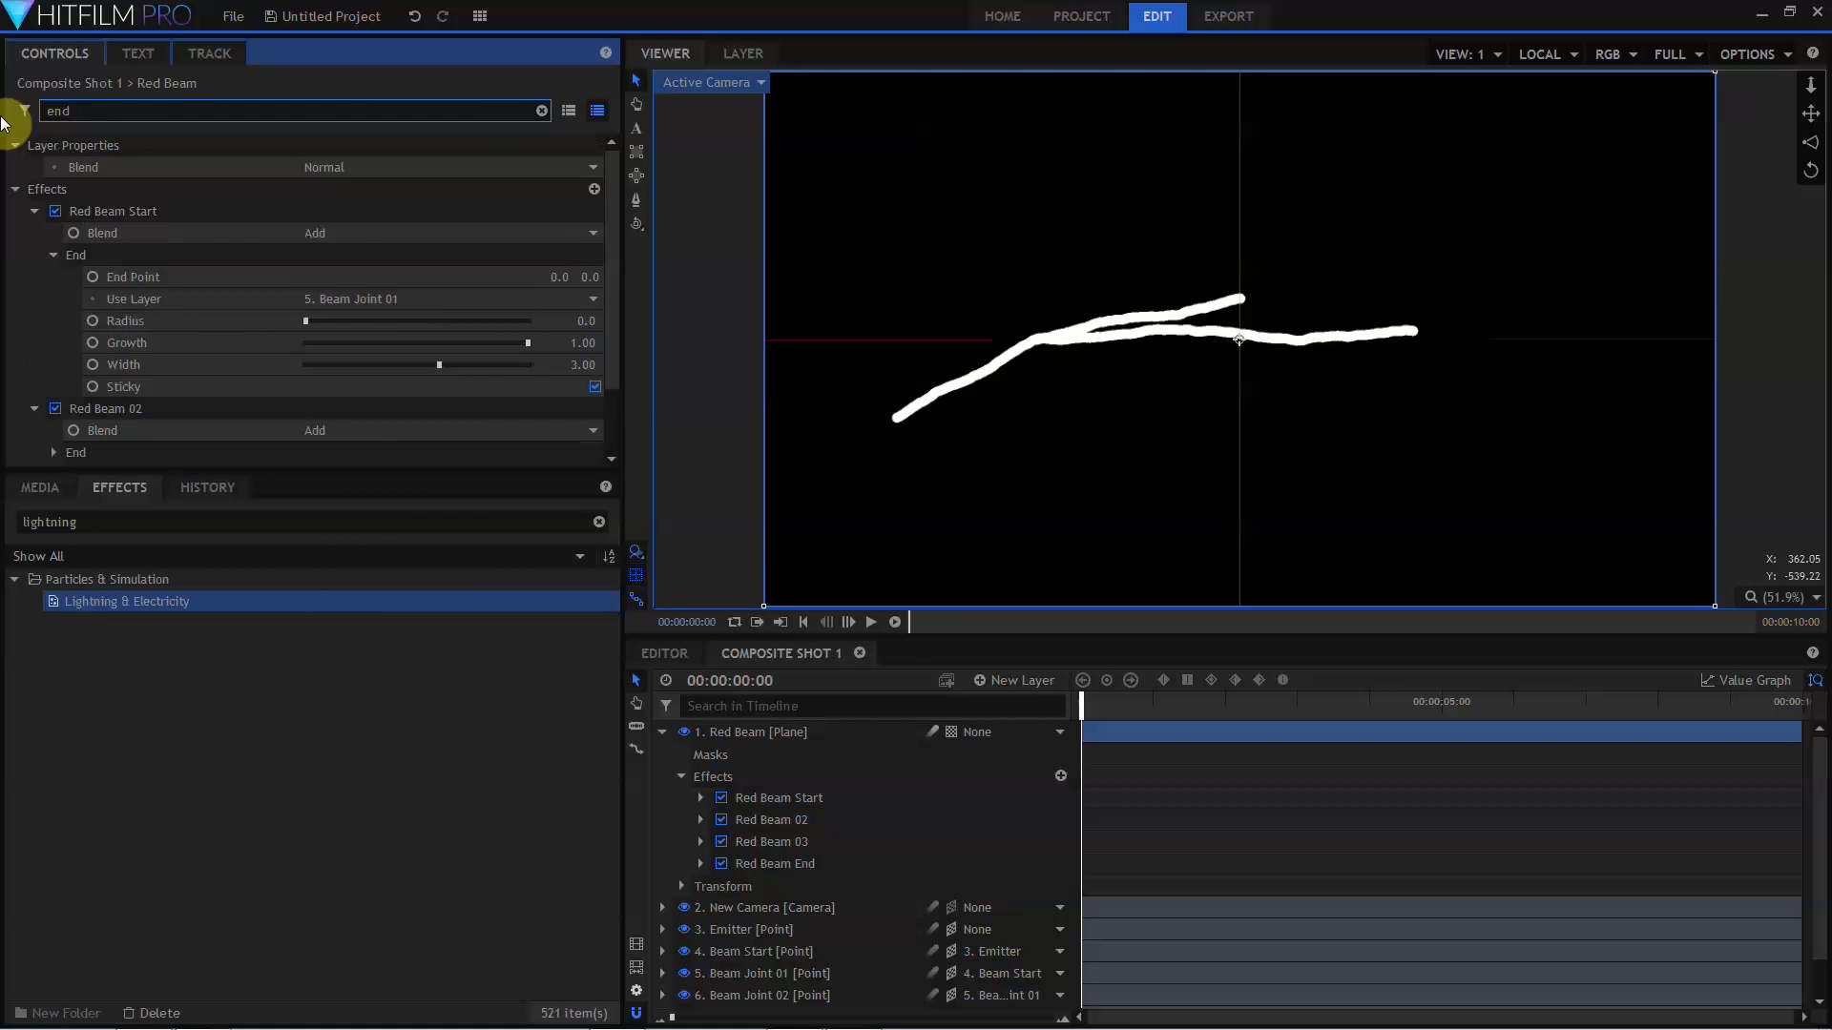
left_click(53, 368)
left_click(353, 414)
left_click(368, 527)
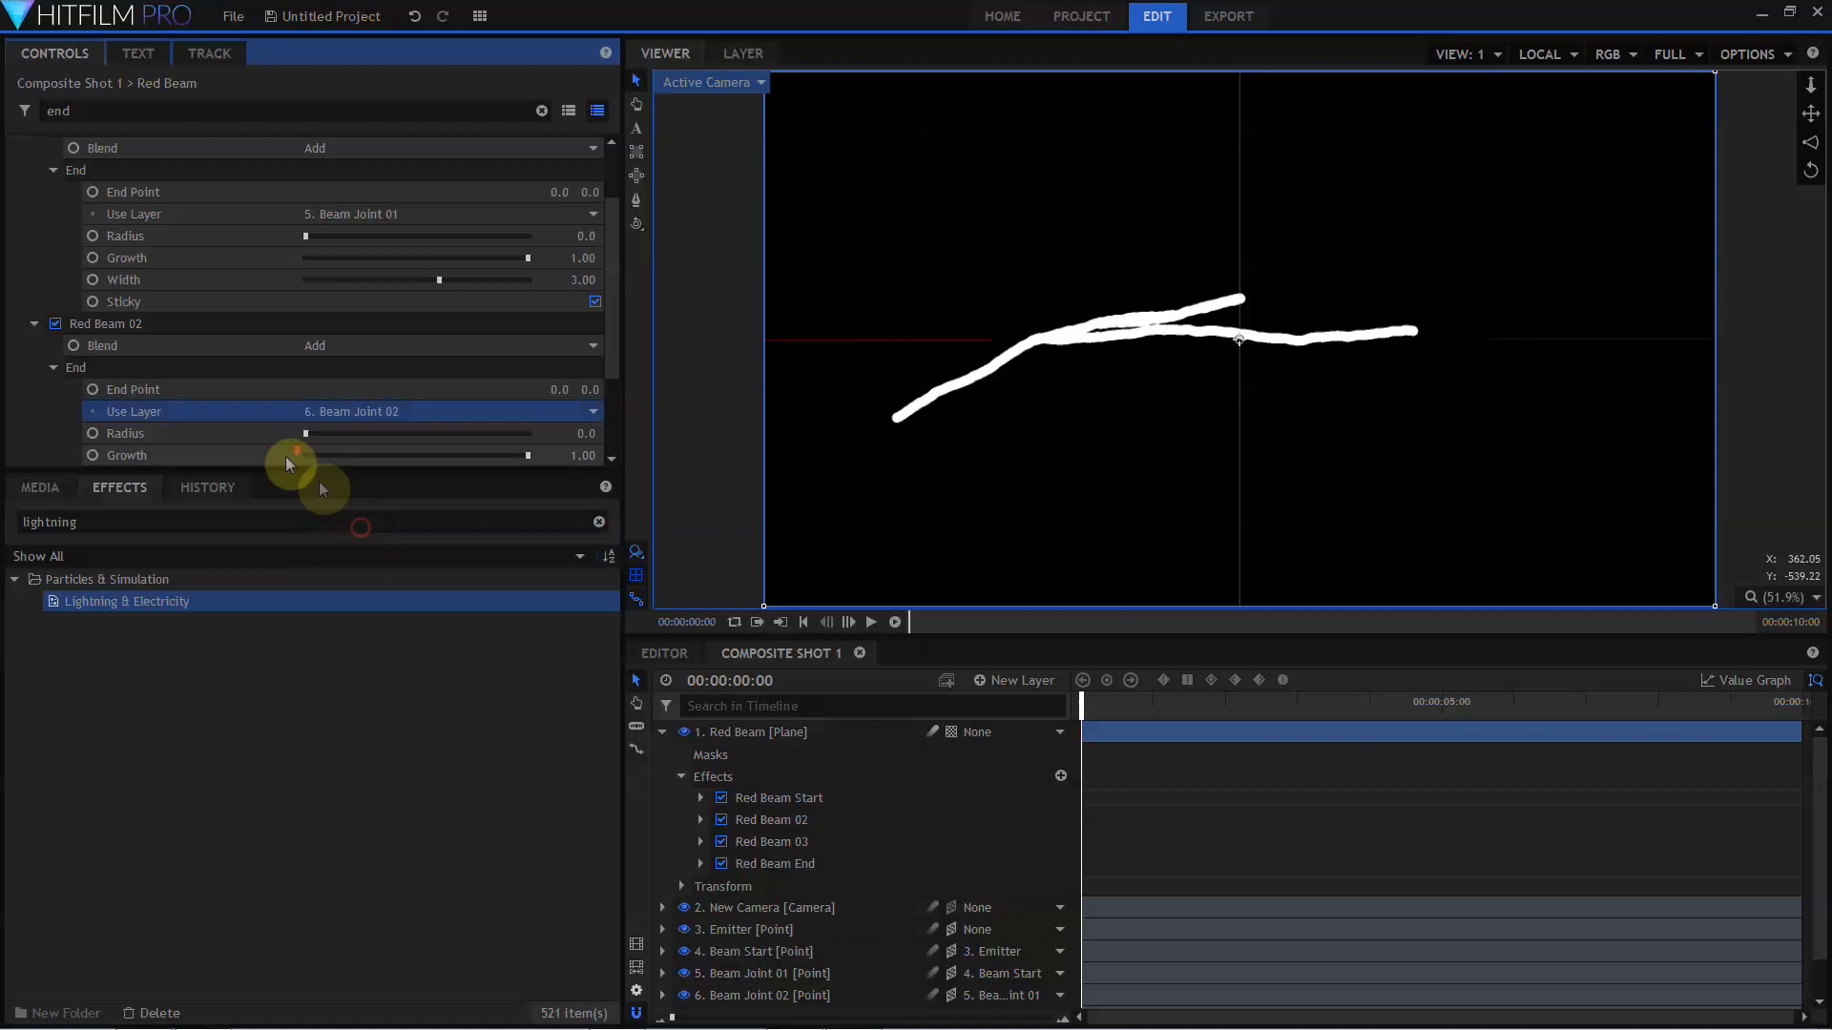
Expand Red Beam 03's end properties and set its end layer to Beam Joint 03.
scroll(73, 411, "down", 3)
left_click(53, 433)
scroll(226, 422, "down", 1)
left_click(353, 417)
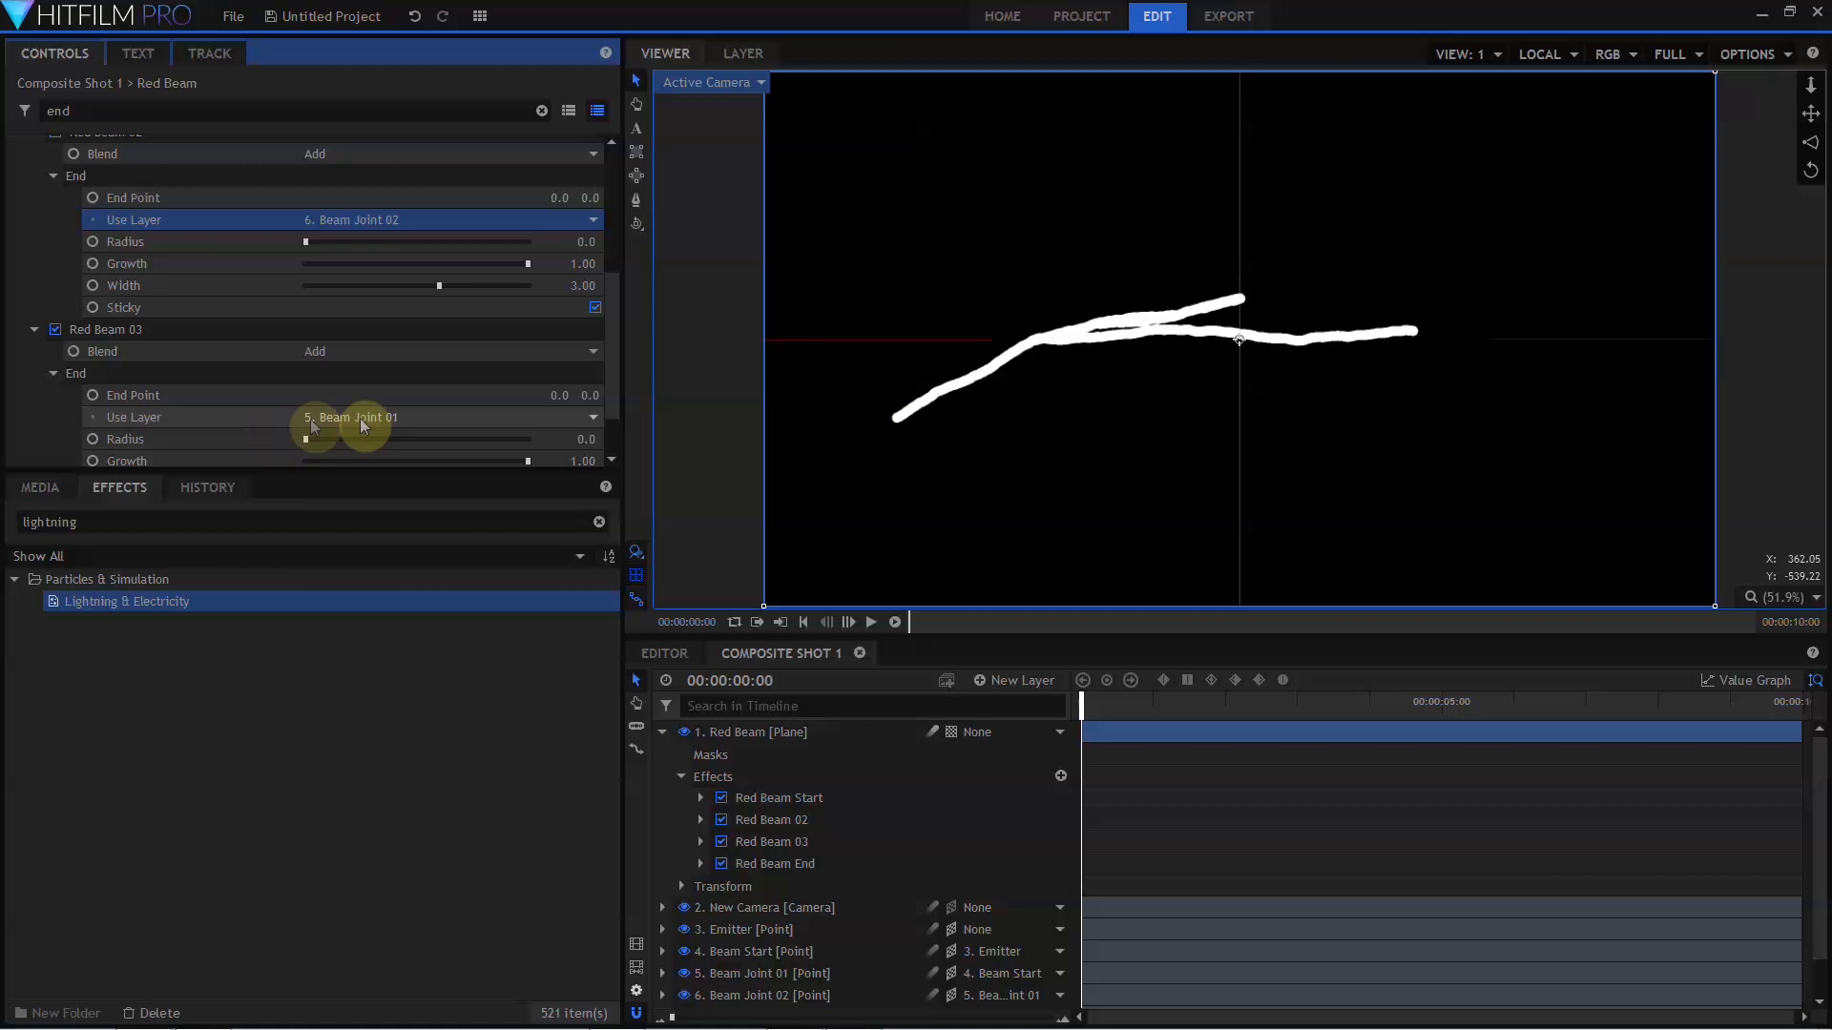
left_click(386, 551)
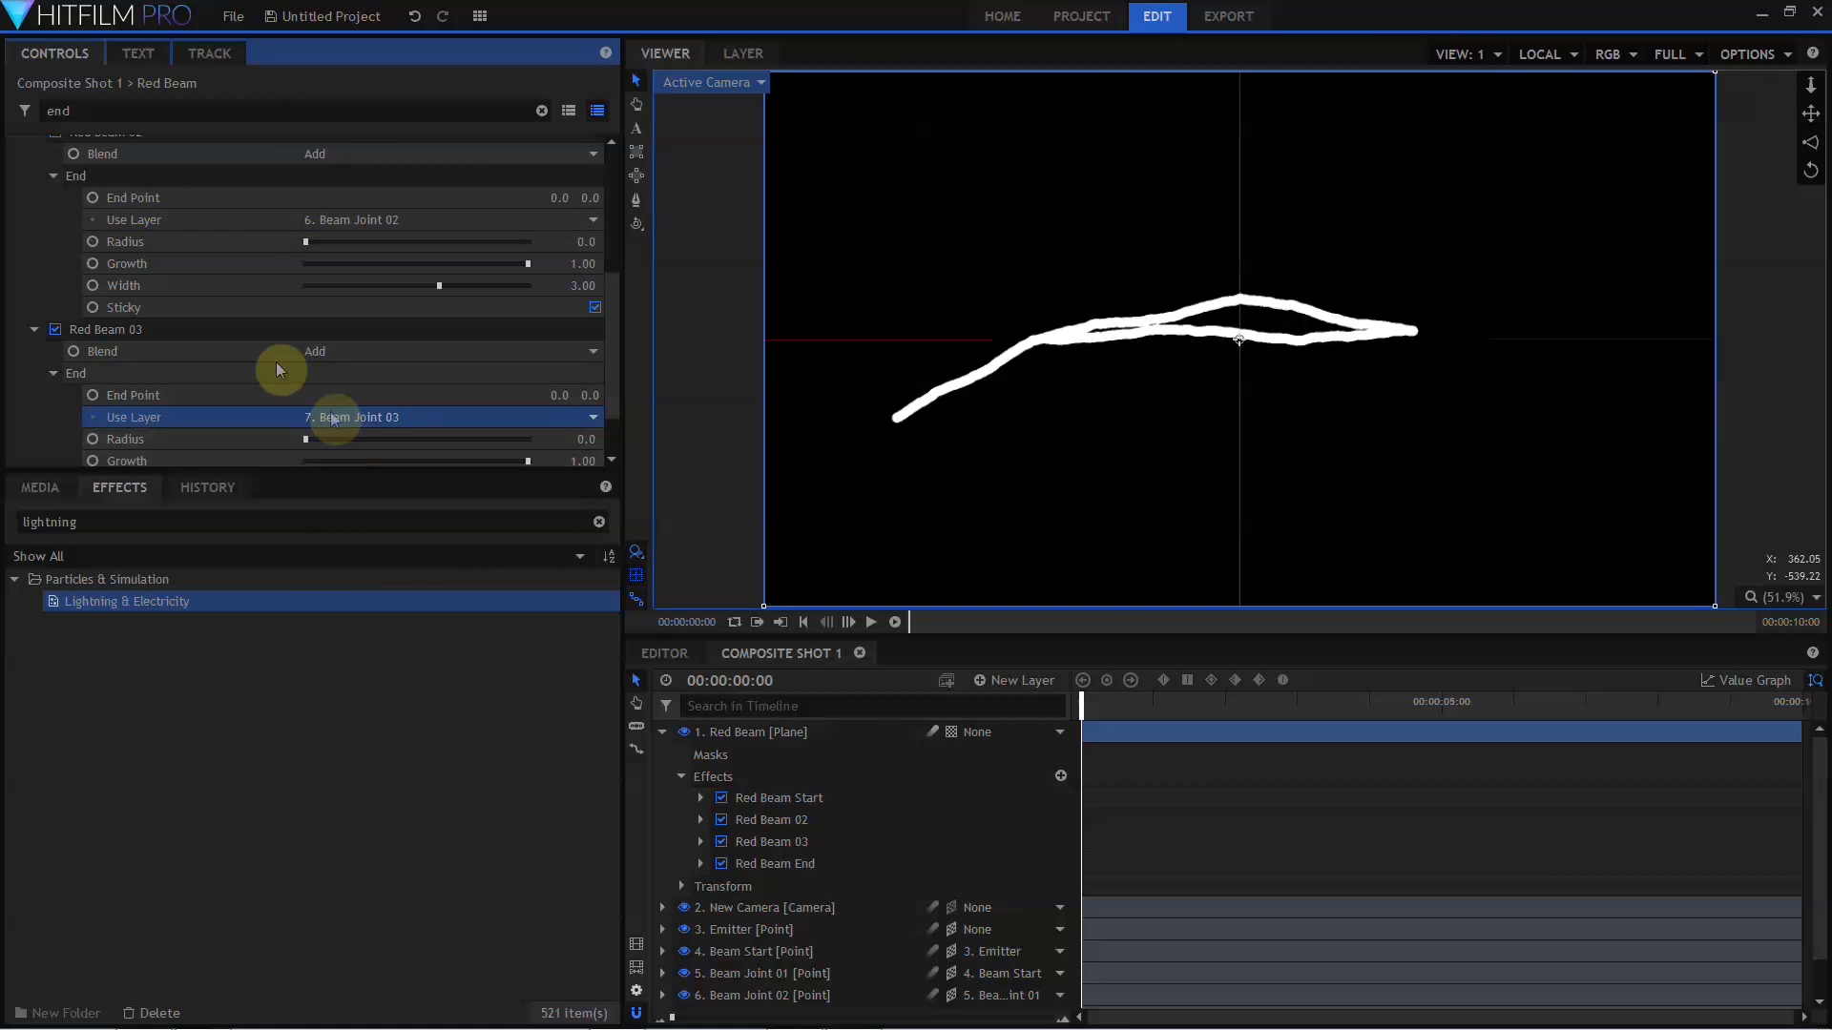
Set Red Beam End's end layer to Beam Impact.
scroll(270, 361, "down", 2)
left_click(35, 455)
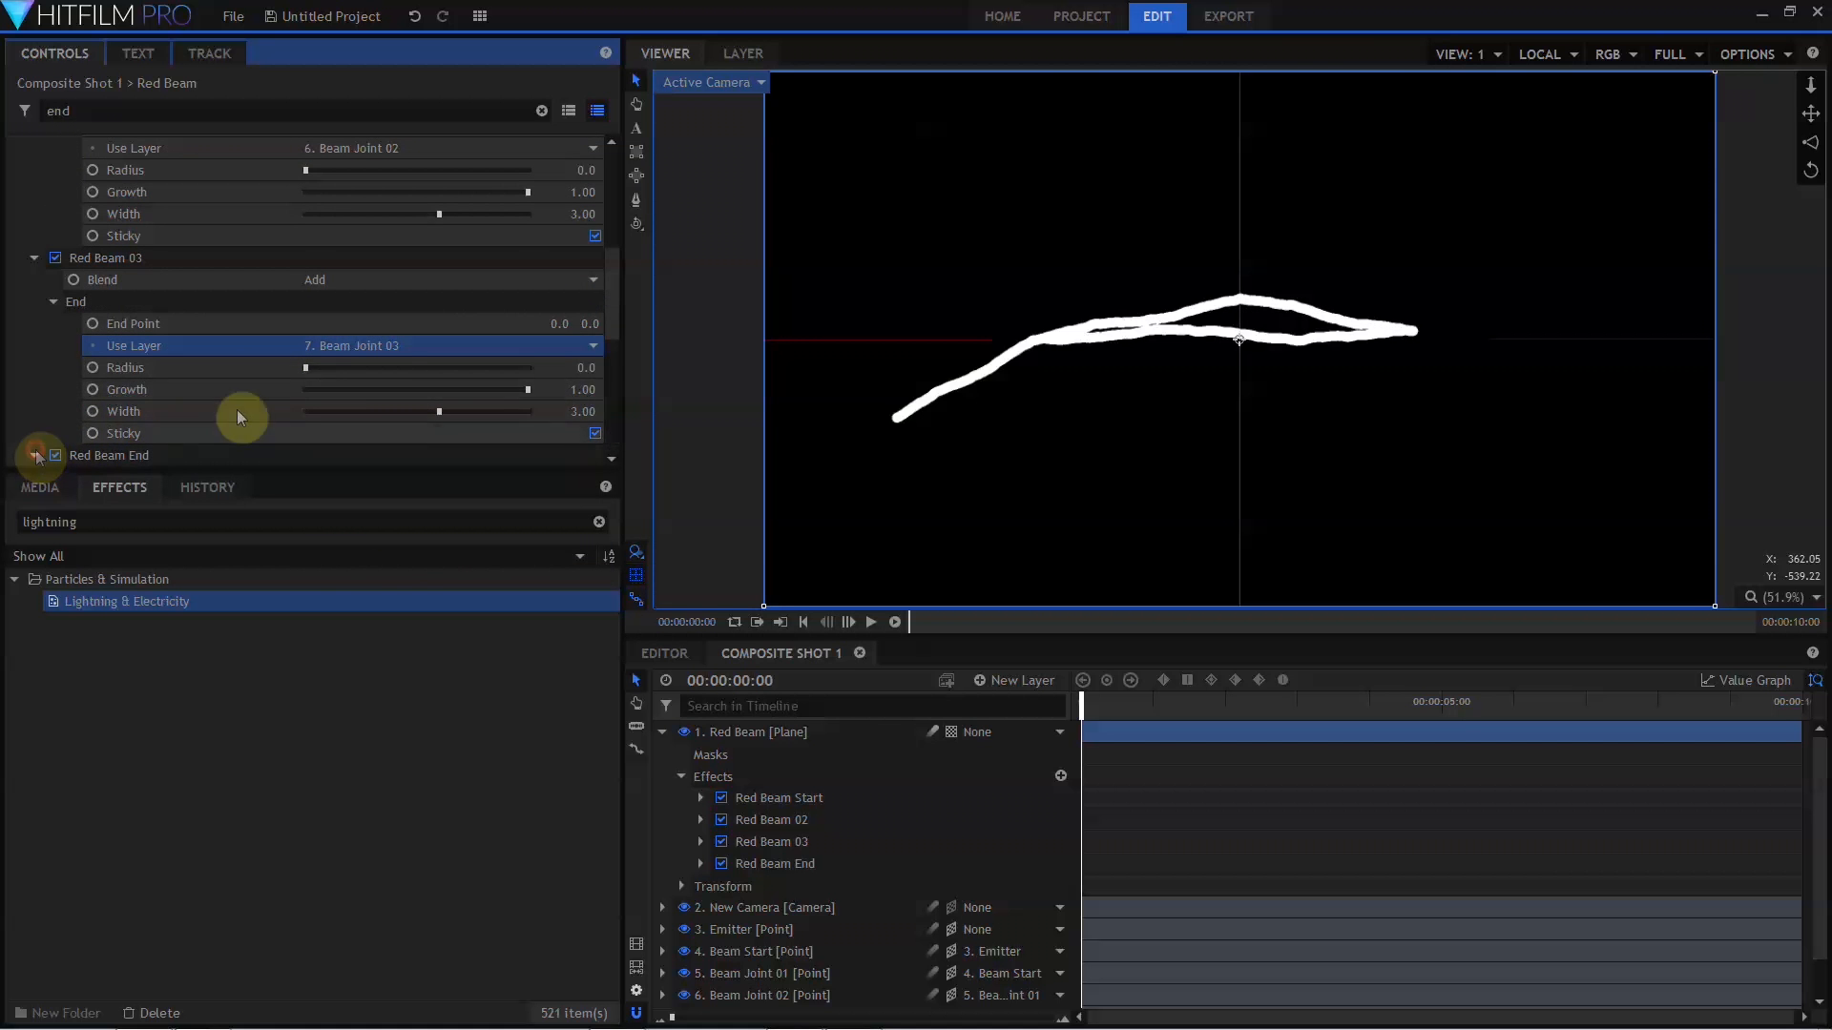
scroll(386, 374, "down", 3)
scroll(386, 374, "down", 6)
left_click(267, 370)
left_click(391, 410)
left_click(387, 565)
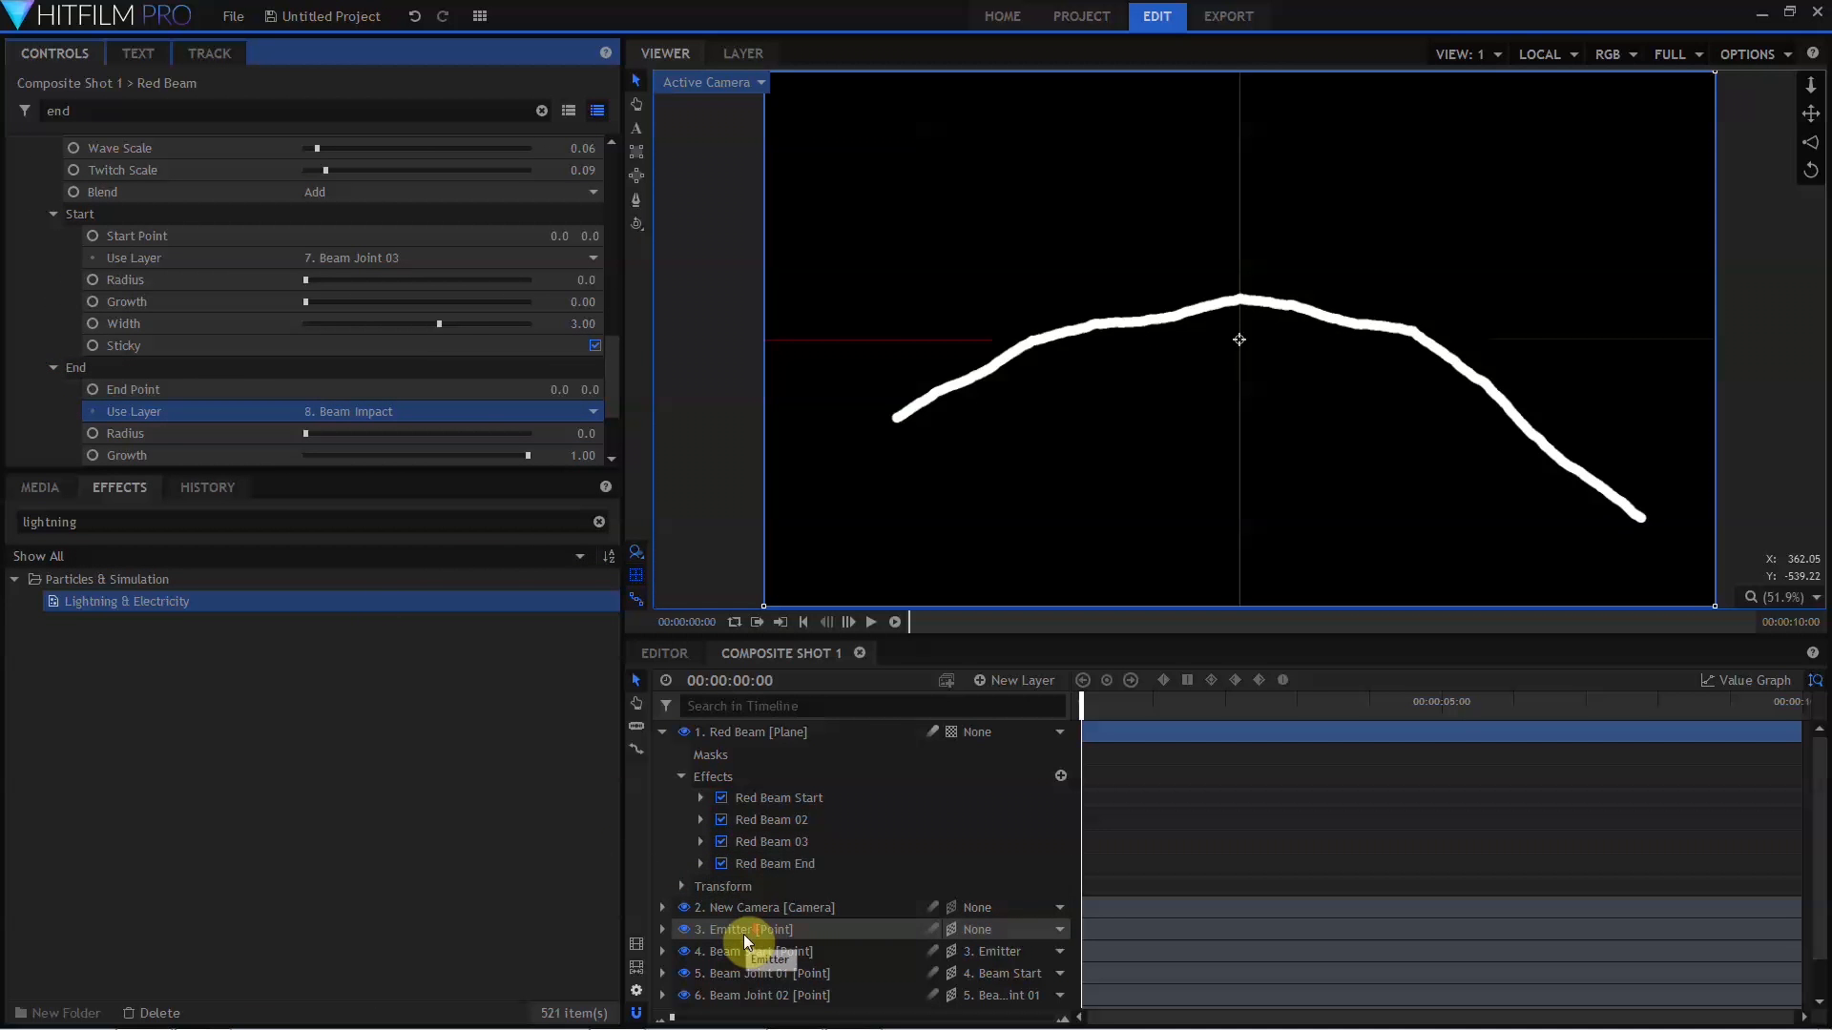
Reshape the beam by moving Beam Joint 01 and Beam Joint 02 slightly up and Beam Joint 03 down.
scroll(742, 935, "down", 1)
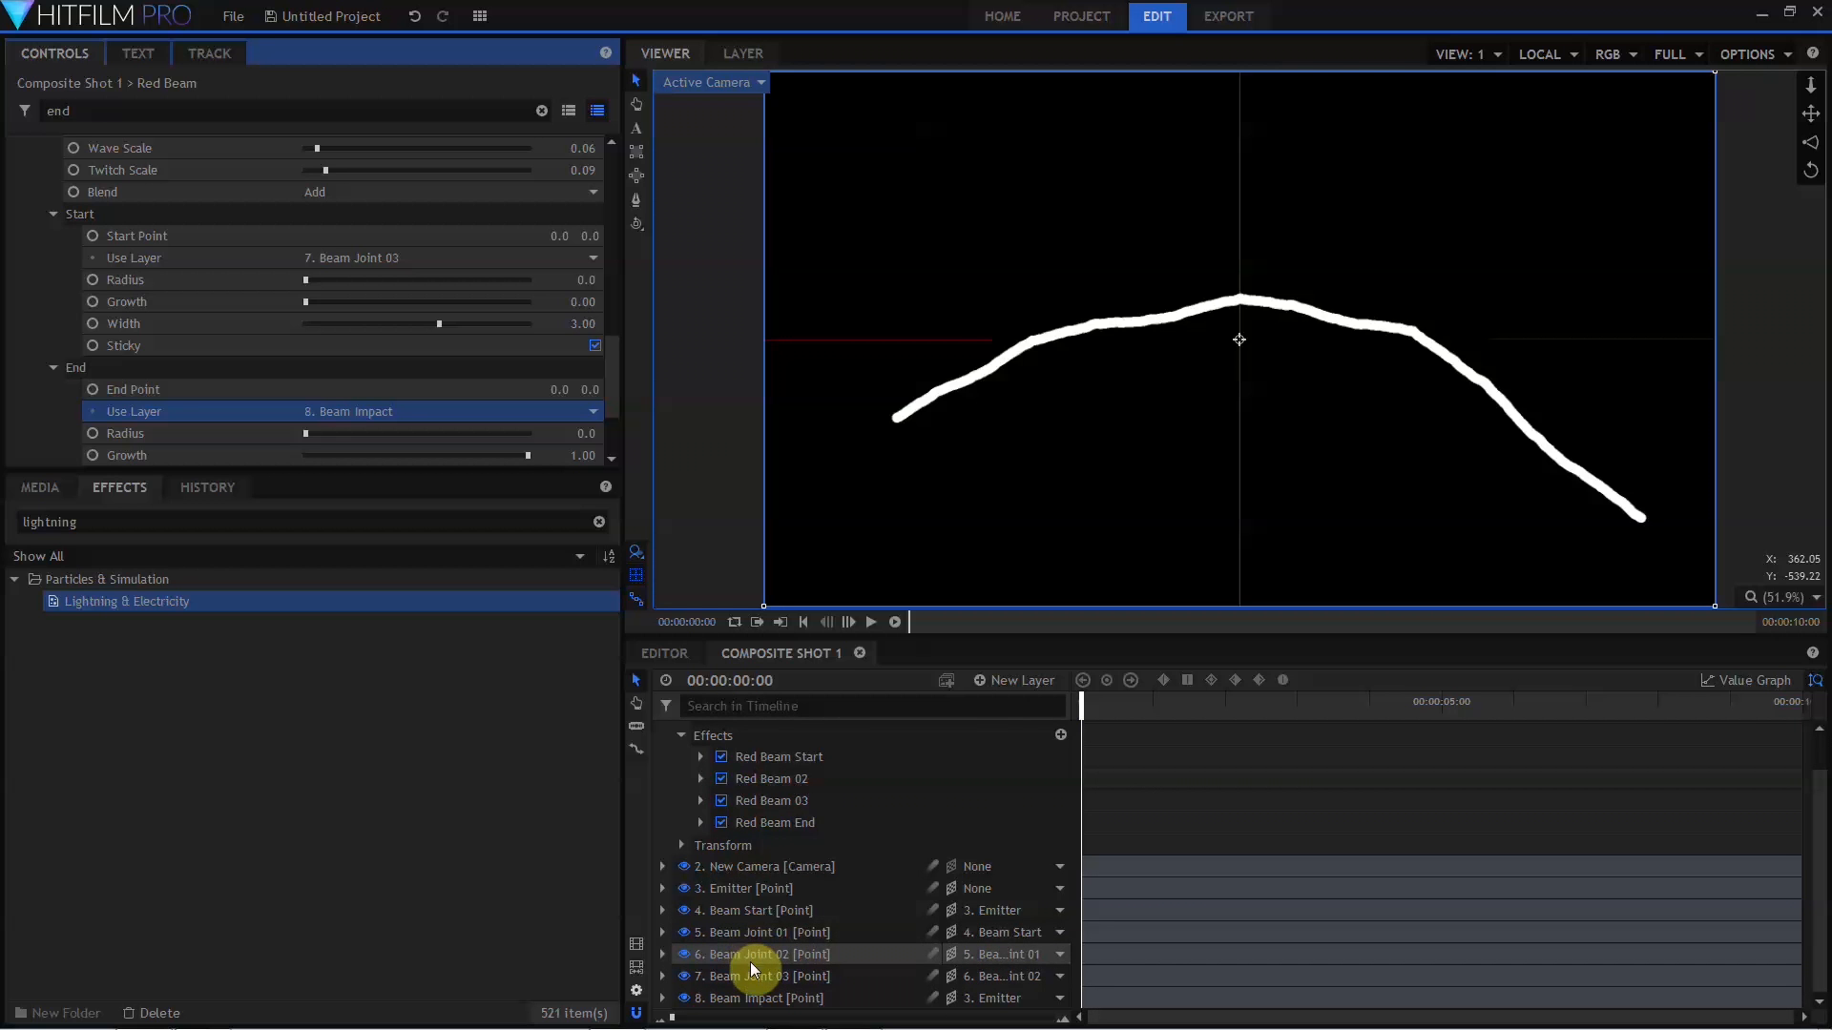
left_click(735, 933)
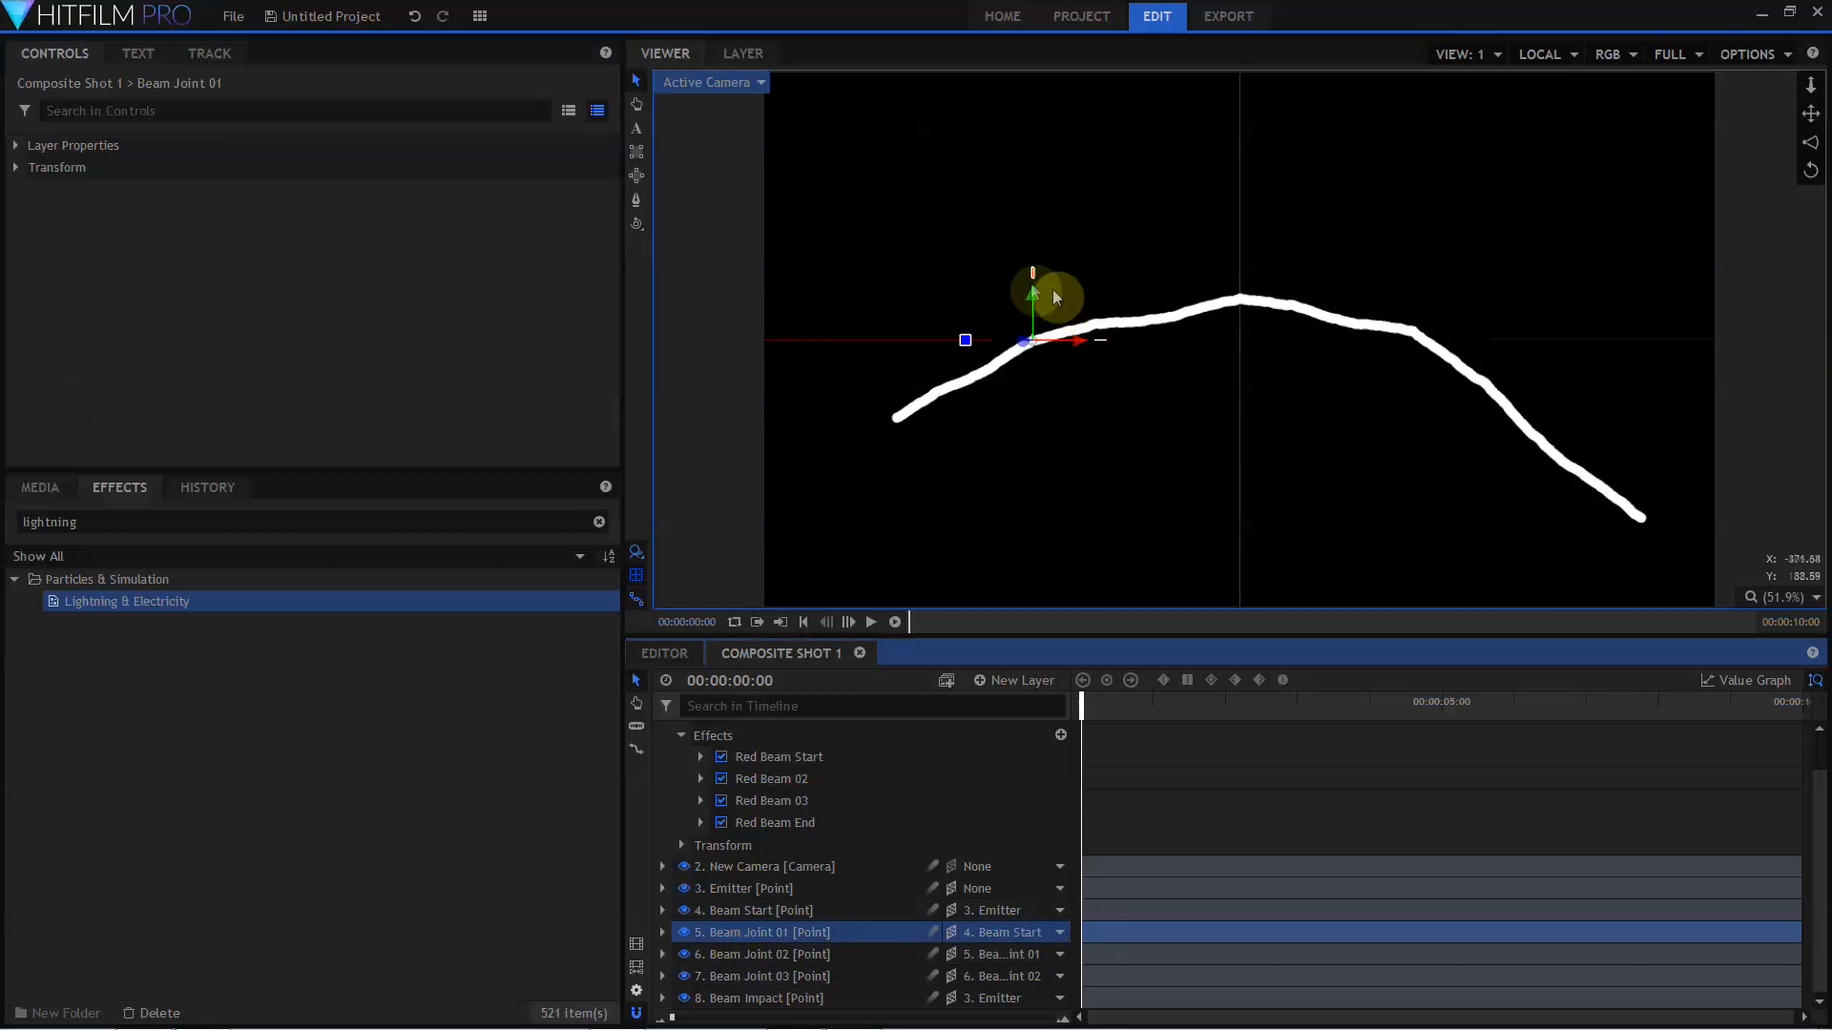
left_click_drag(1033, 295, 1033, 266)
left_click(811, 954)
left_click_drag(1240, 226, 1241, 212)
left_click(854, 972)
left_click_drag(1413, 288, 1413, 333)
Move Beam Joint 02 slightly left and down along its axes.
left_click(737, 971)
left_click(737, 955)
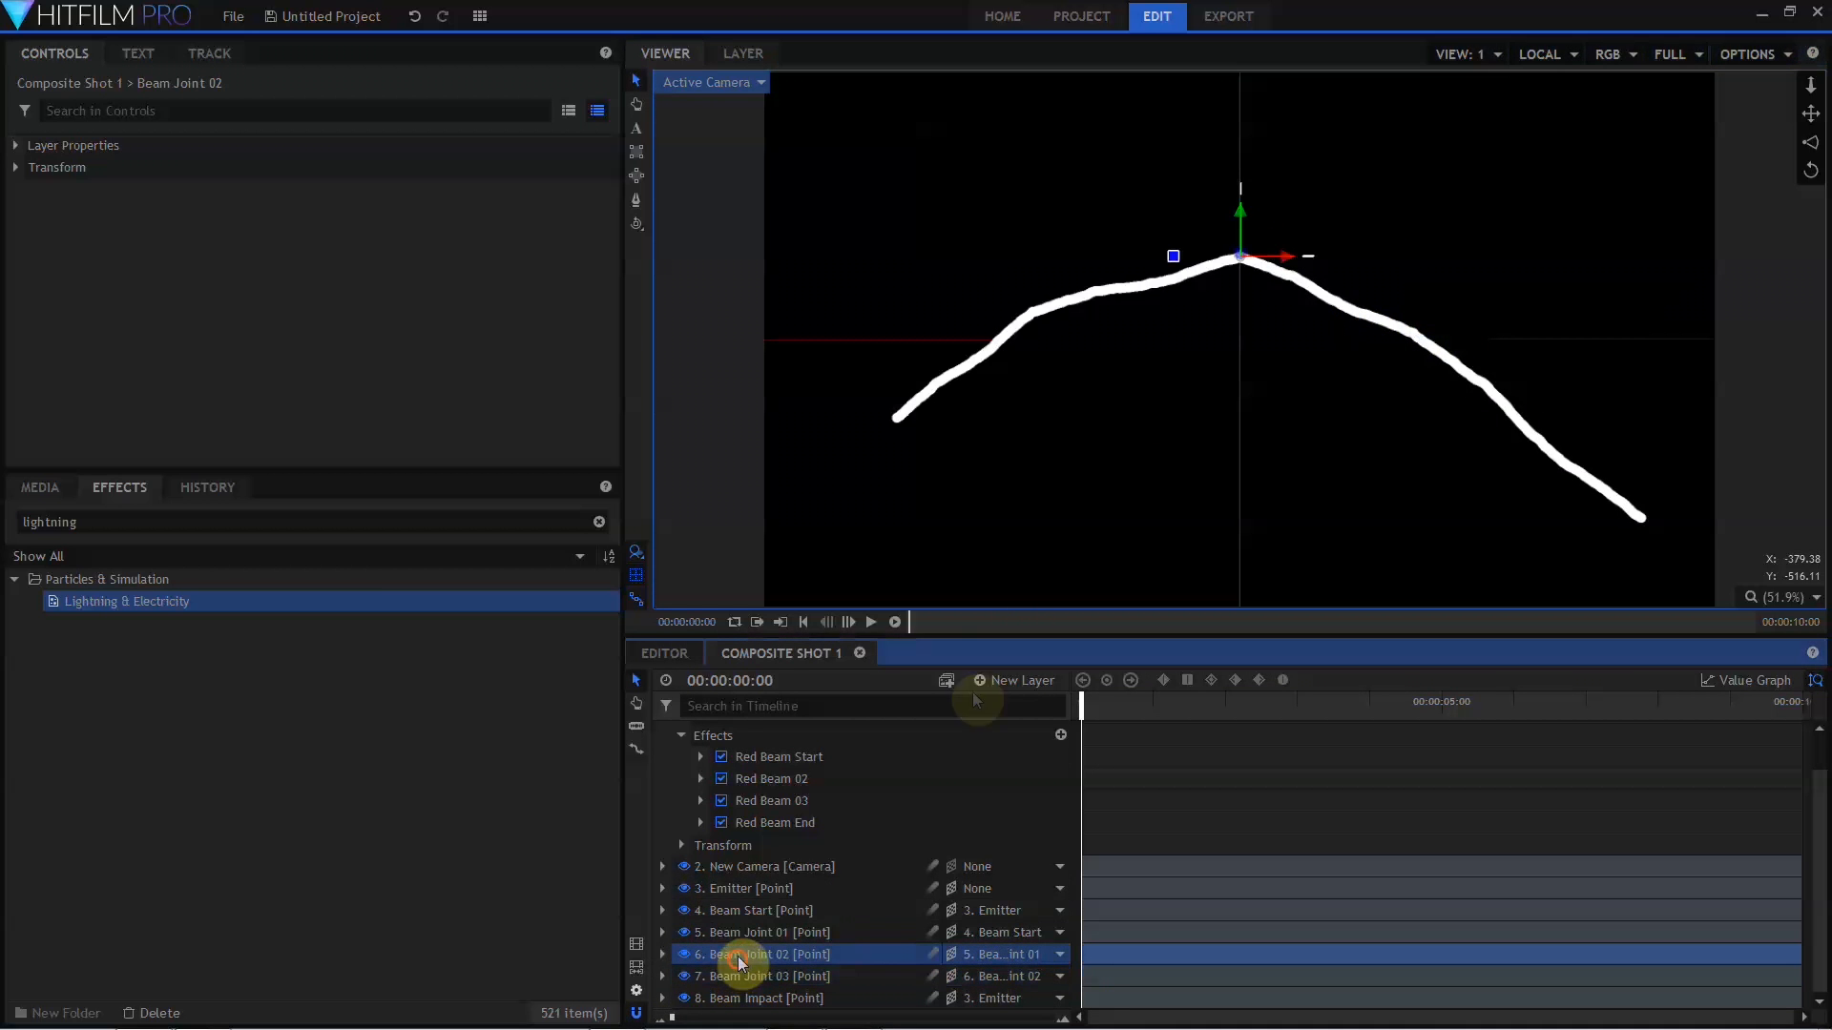
left_click_drag(1281, 252, 1204, 252)
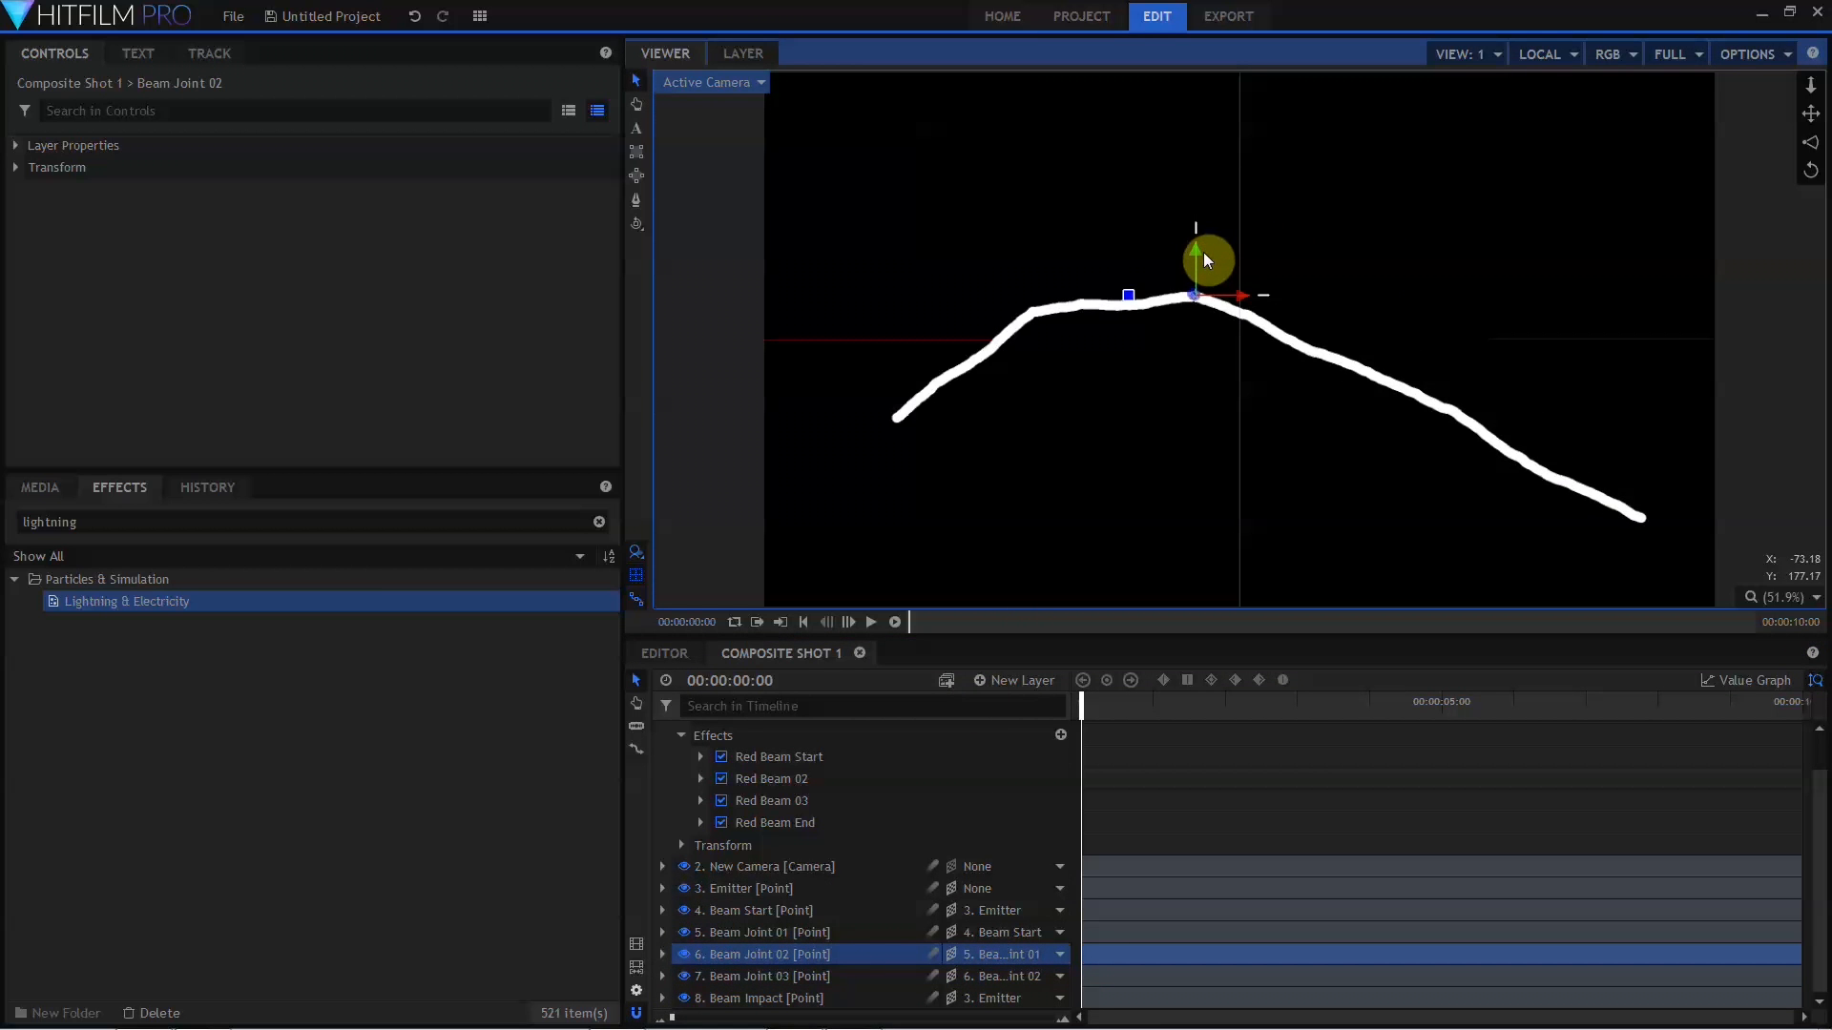
Rotate the Beam Start point slightly counterclockwise so its child joints swing upward.
left_click(832, 420)
left_click_drag(835, 423, 846, 420)
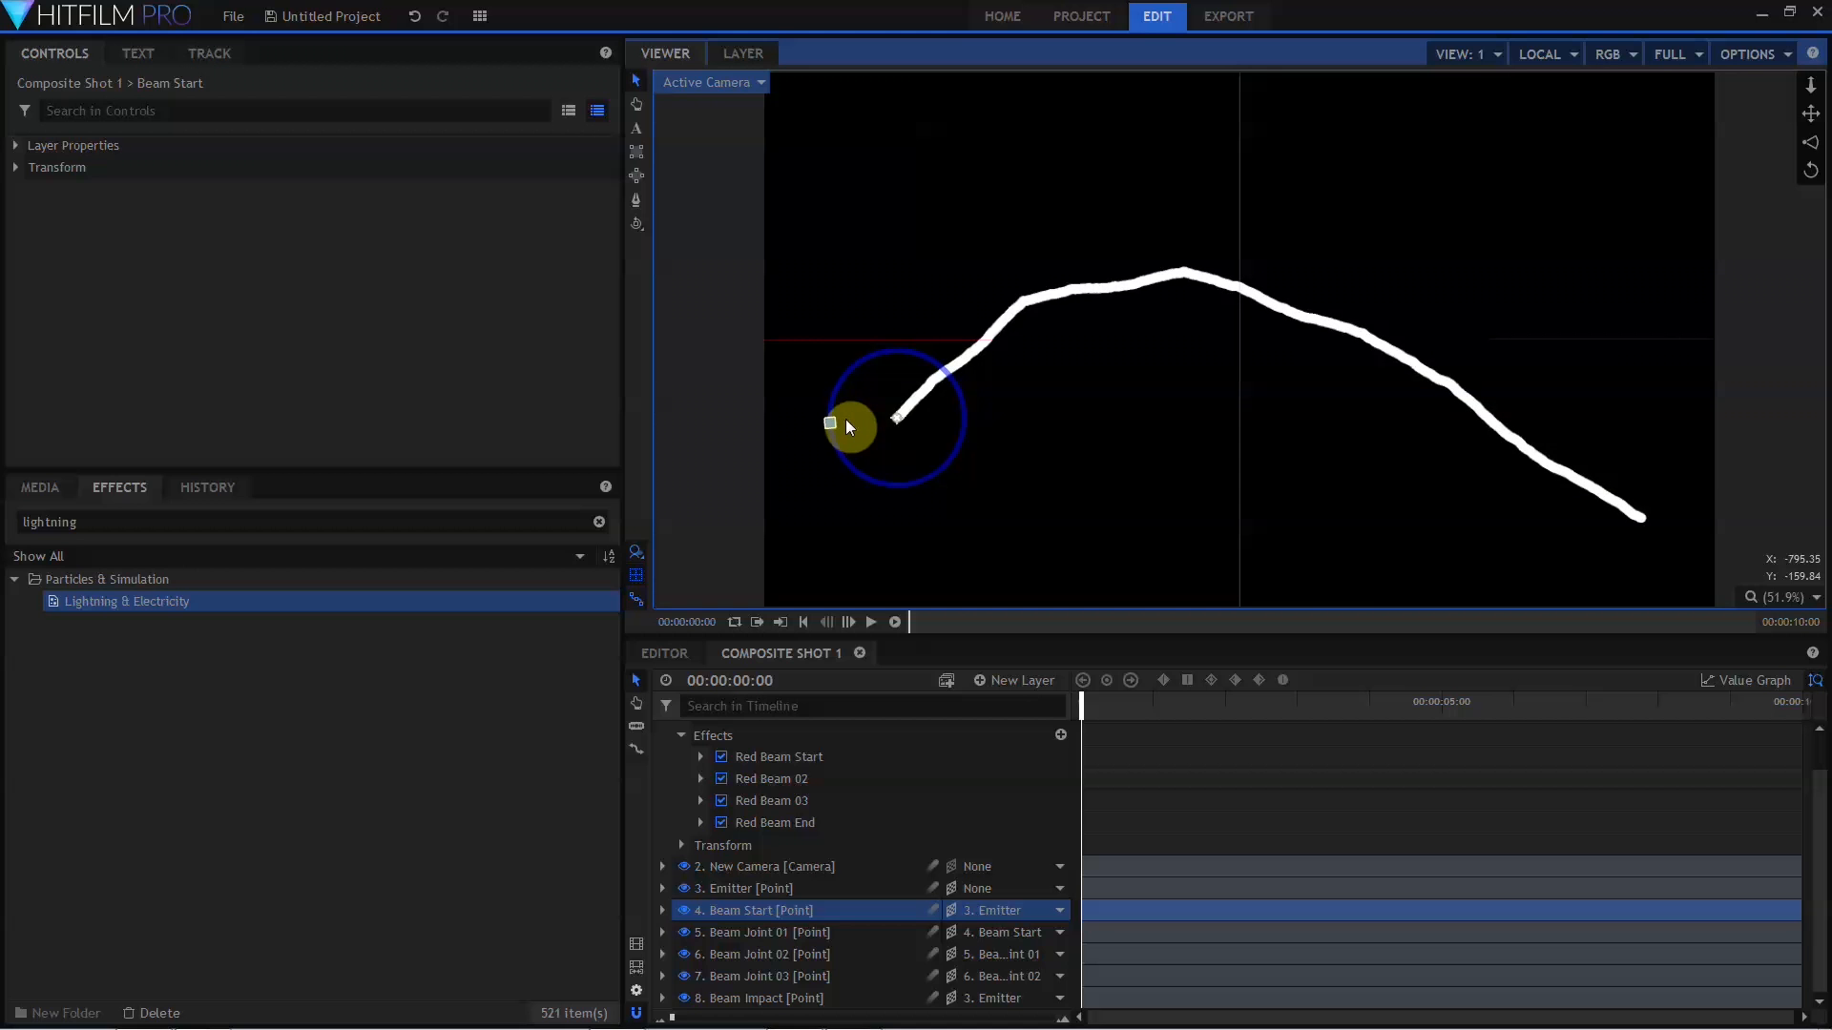
left_click_drag(845, 420, 845, 422)
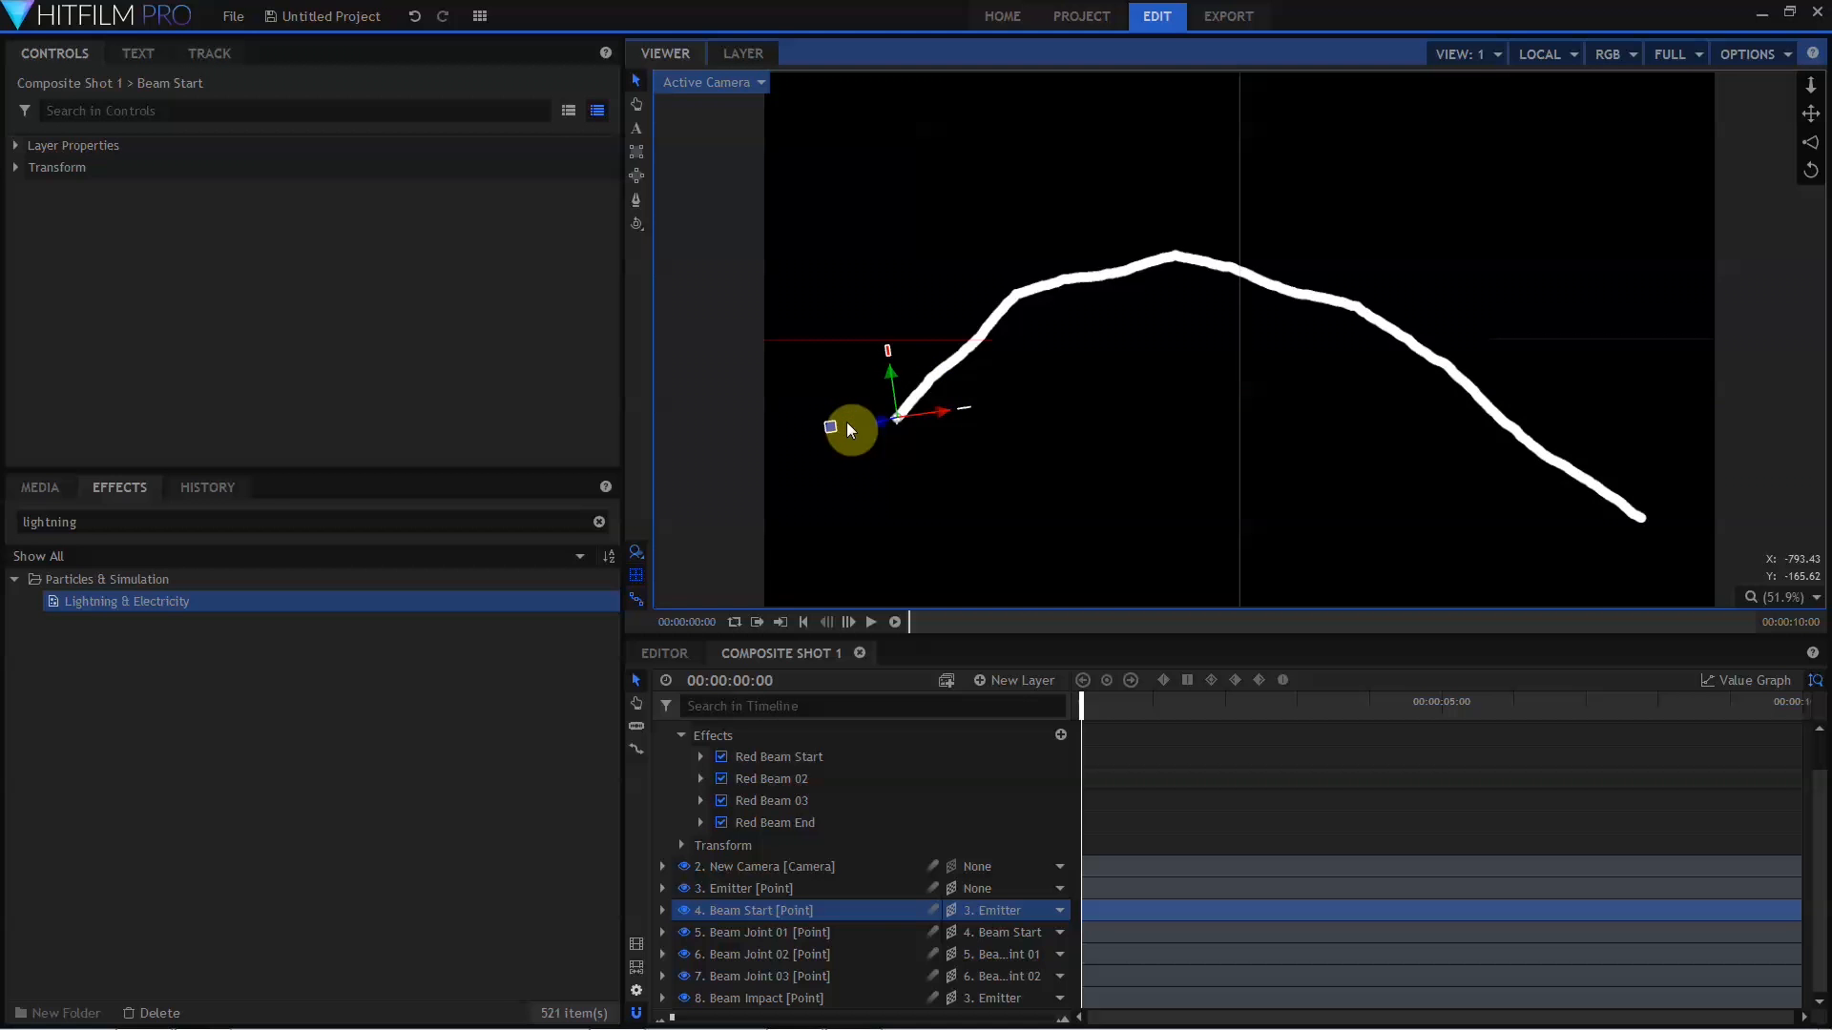
Search the effects for "glow" and add the Glow effect below Red Beam End on the Red Beam plane.
left_click_drag(86, 523, 2, 527)
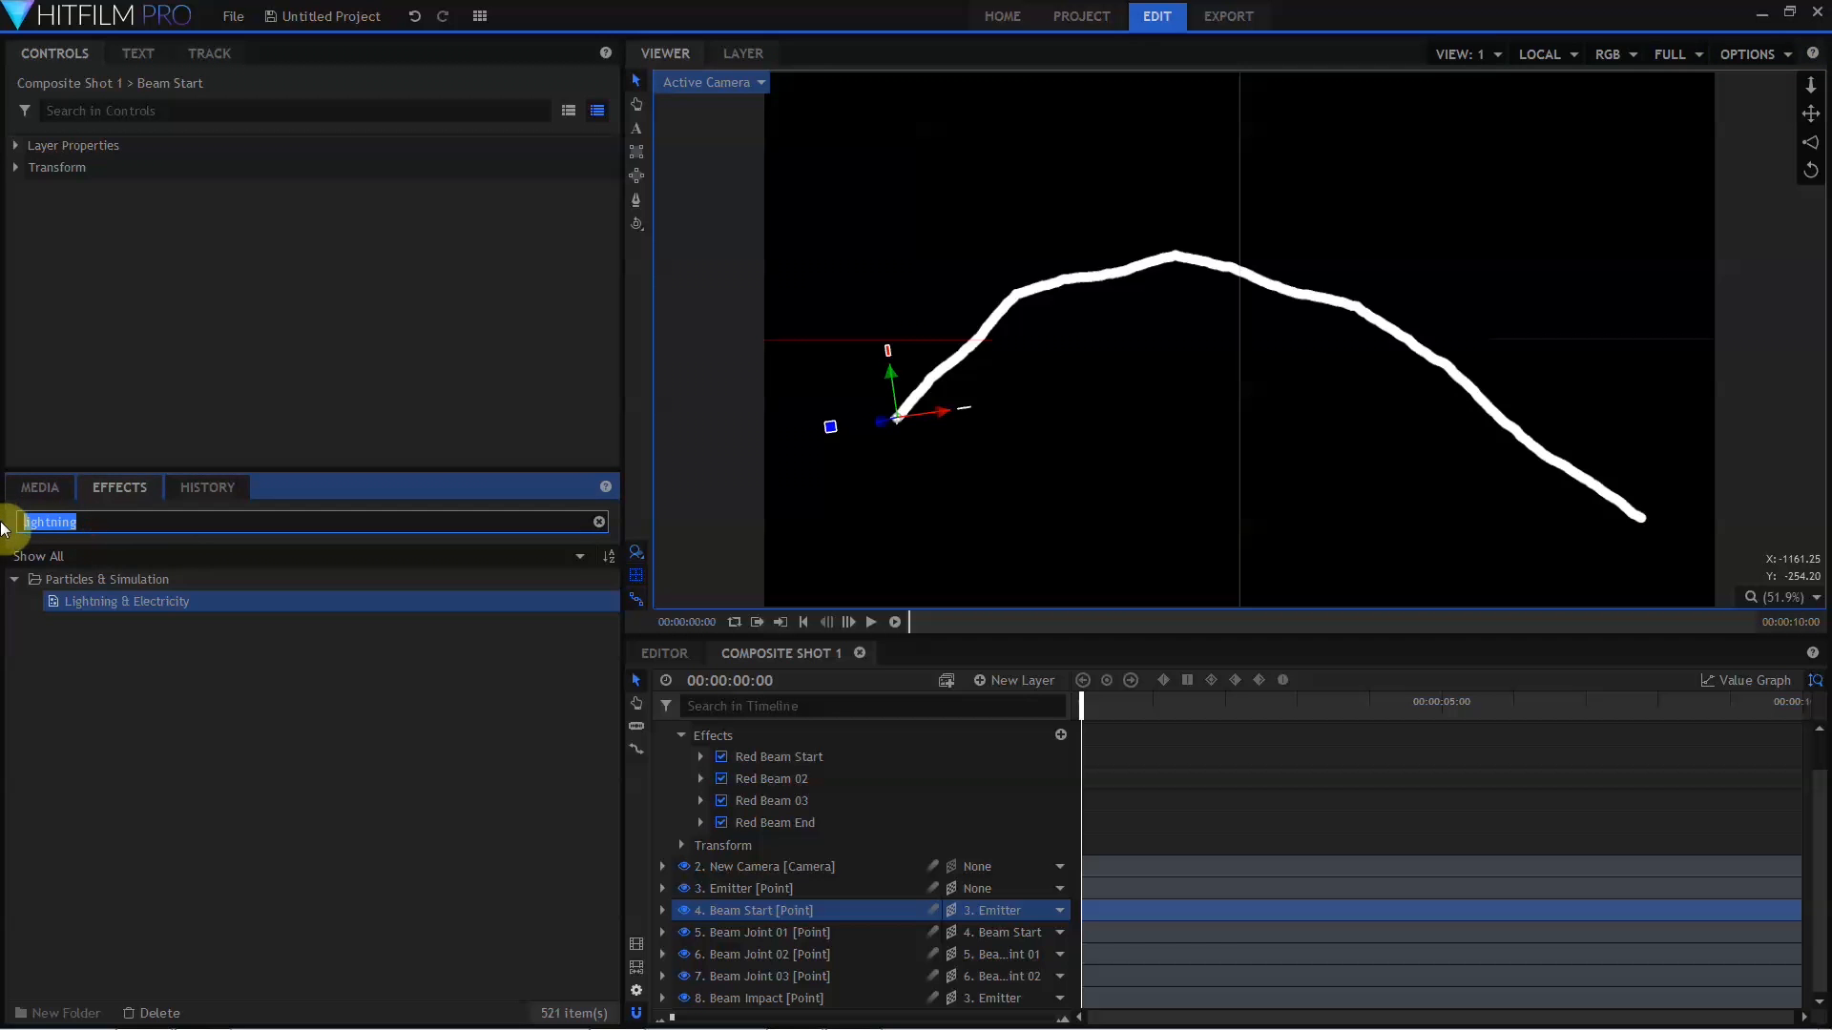
type("glow")
left_click_drag(78, 667, 721, 840)
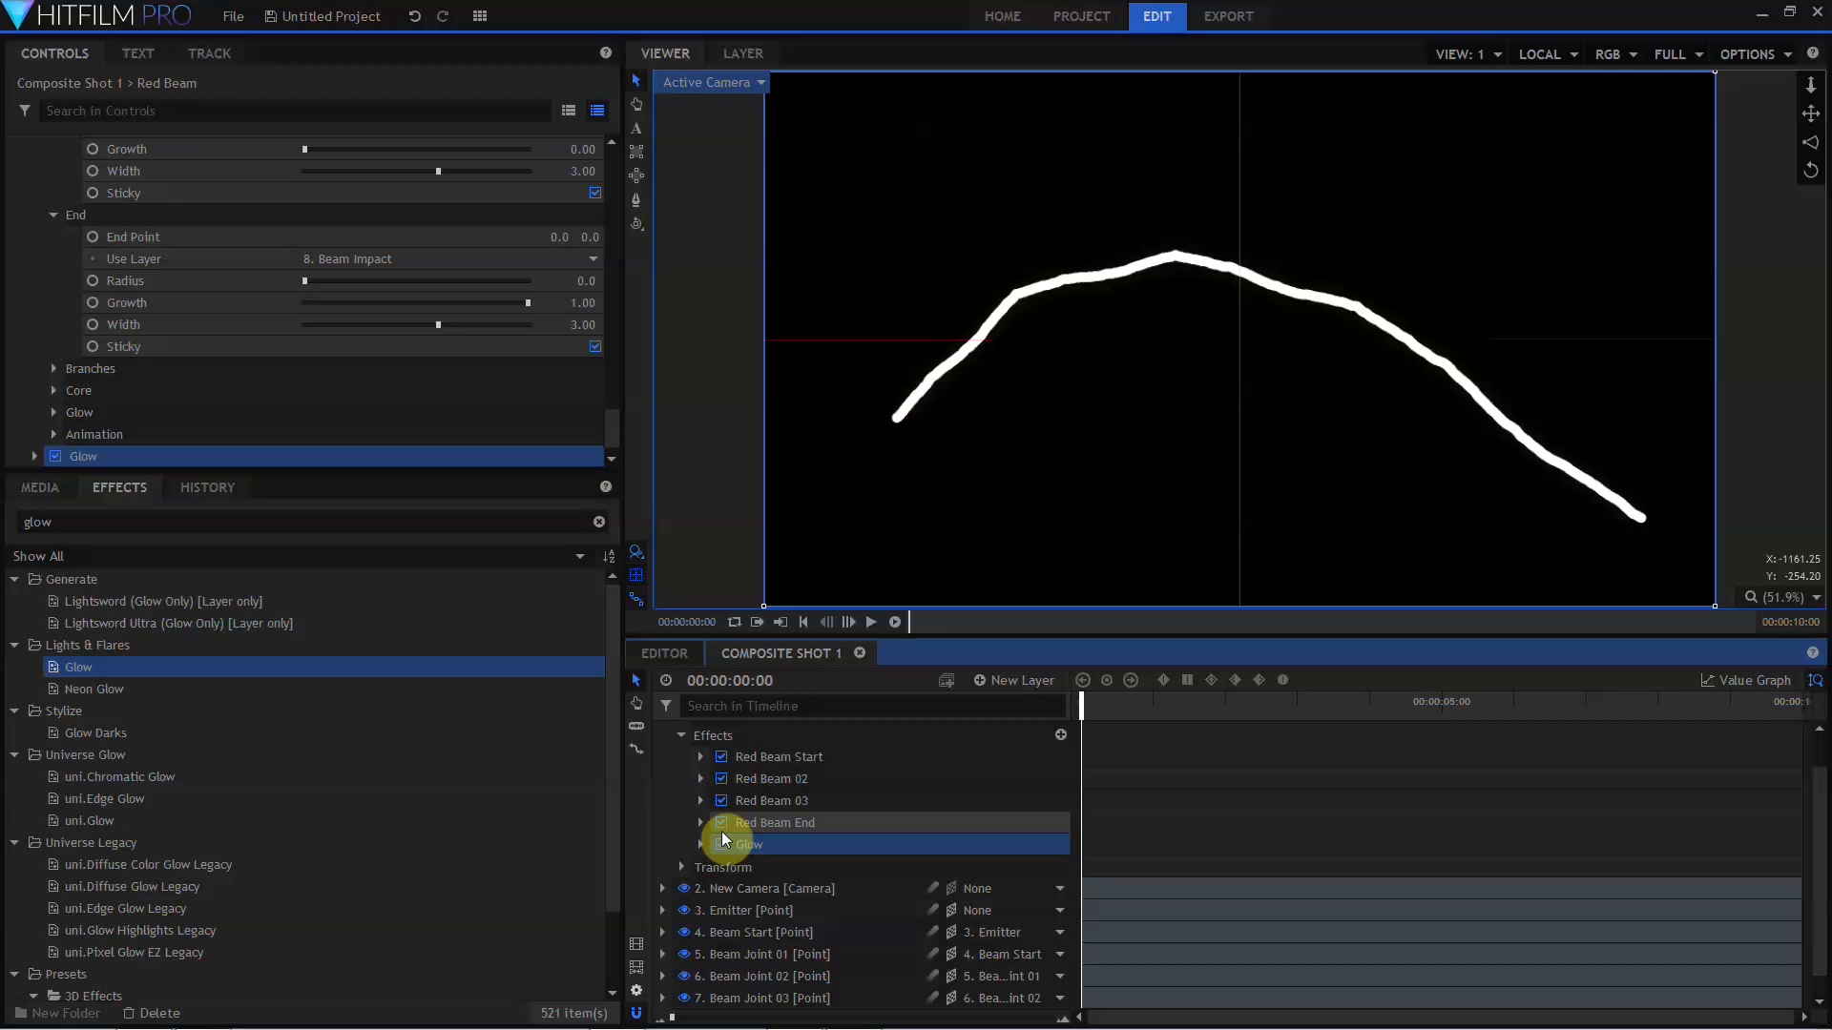
Set the Glow effect's intensity to 2.6 and its radius to 90 px.
scroll(196, 393, "down", 2)
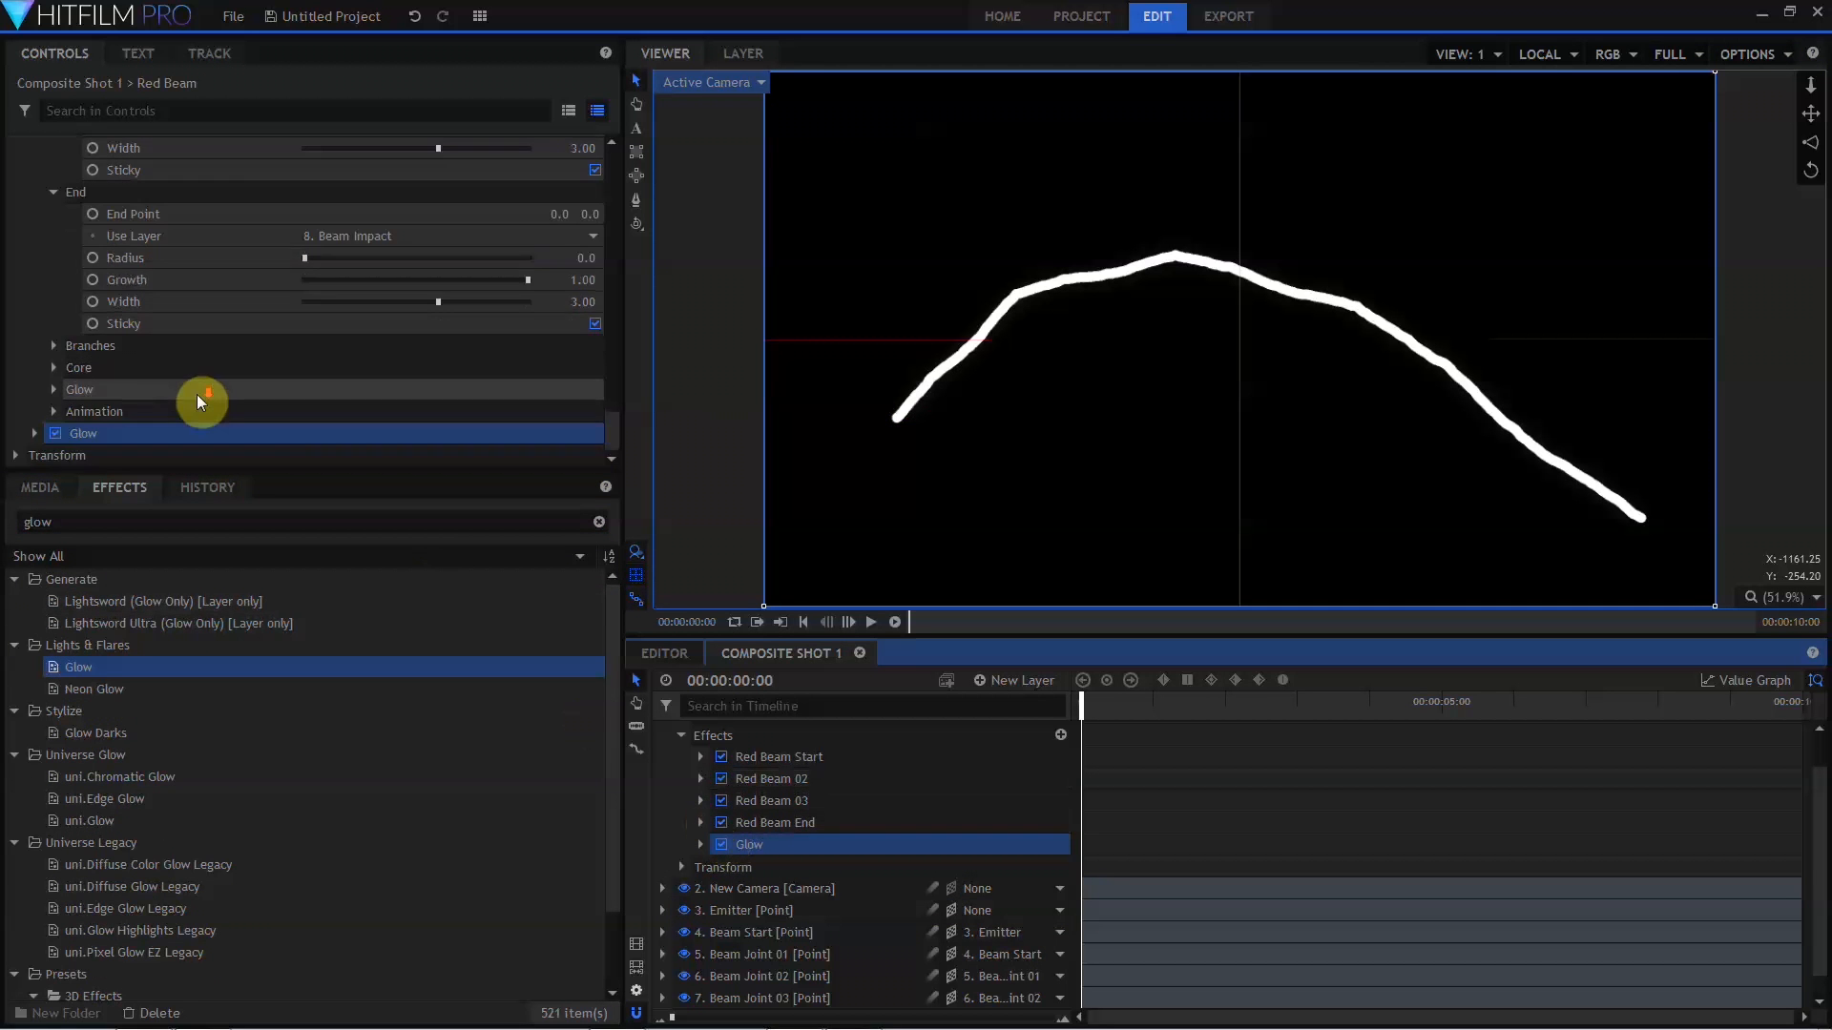
left_click(12, 457)
left_click(341, 324)
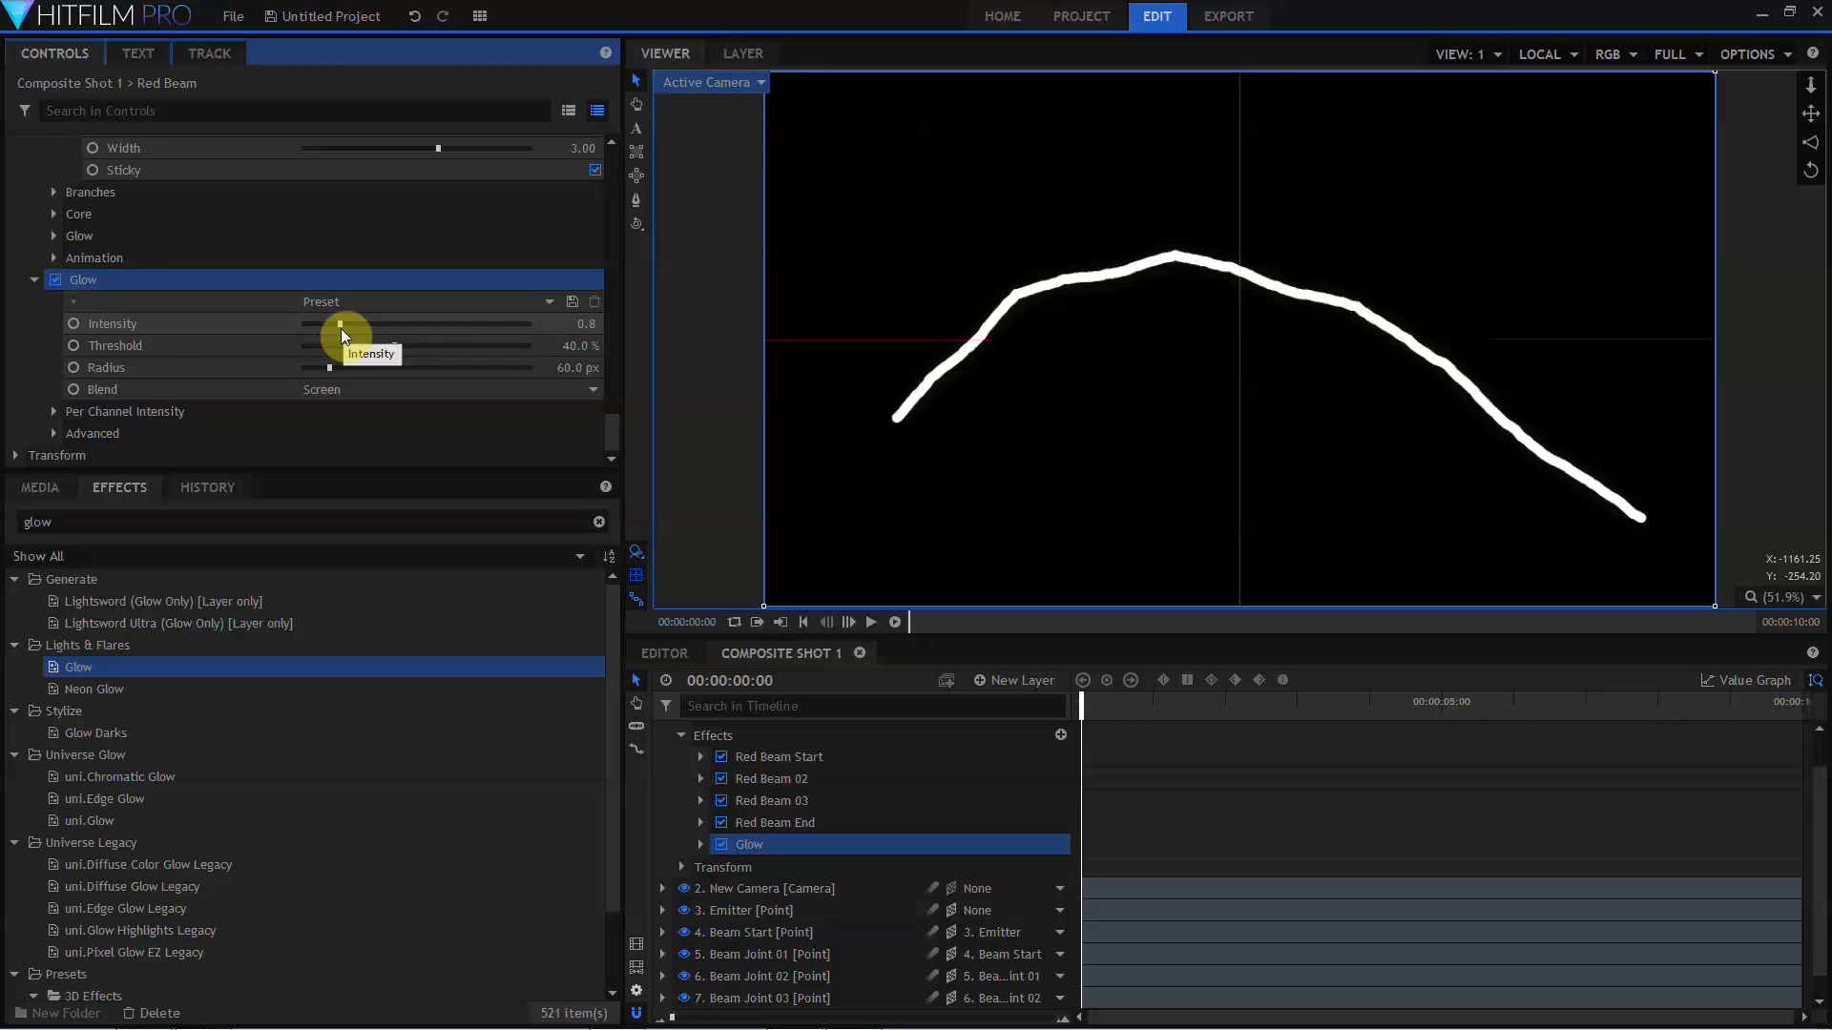
left_click_drag(340, 325, 477, 318)
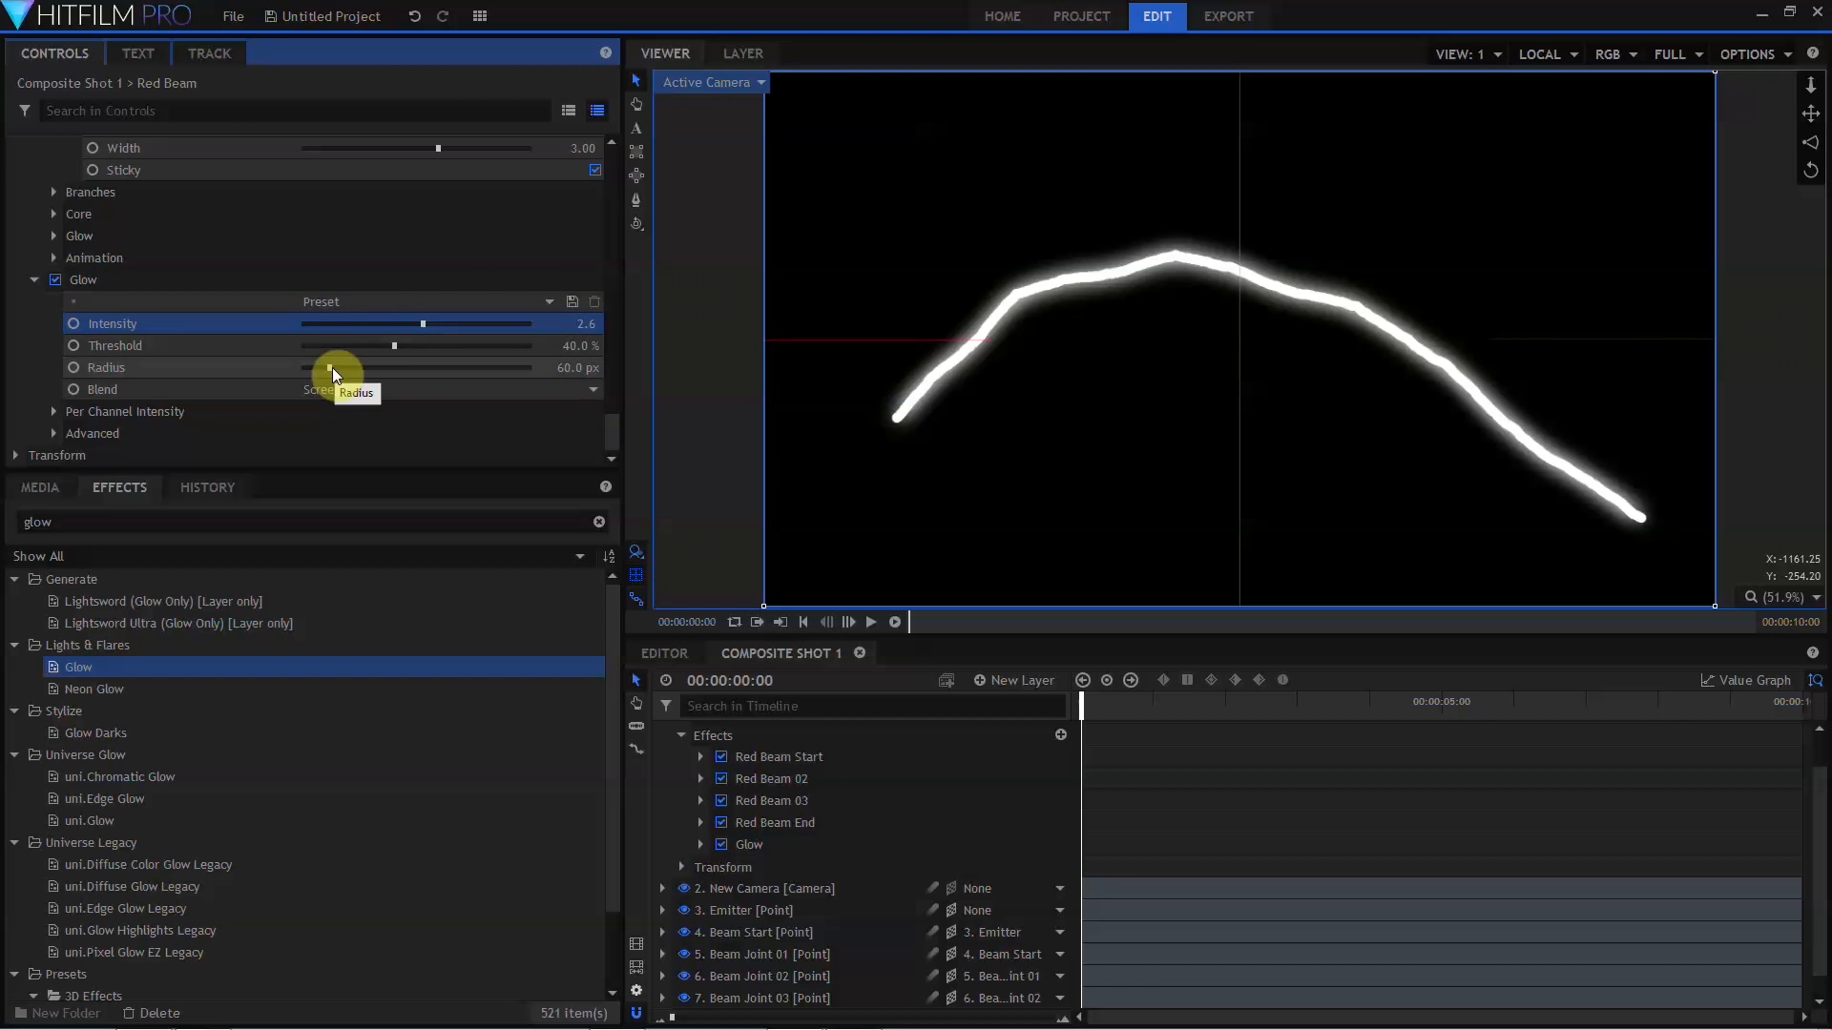
left_click_drag(577, 372, 576, 371)
Enable Use A and B Colors in the Glow's advanced properties and set Color A to orange (1.0, 0.6, 0.0).
left_click(59, 432)
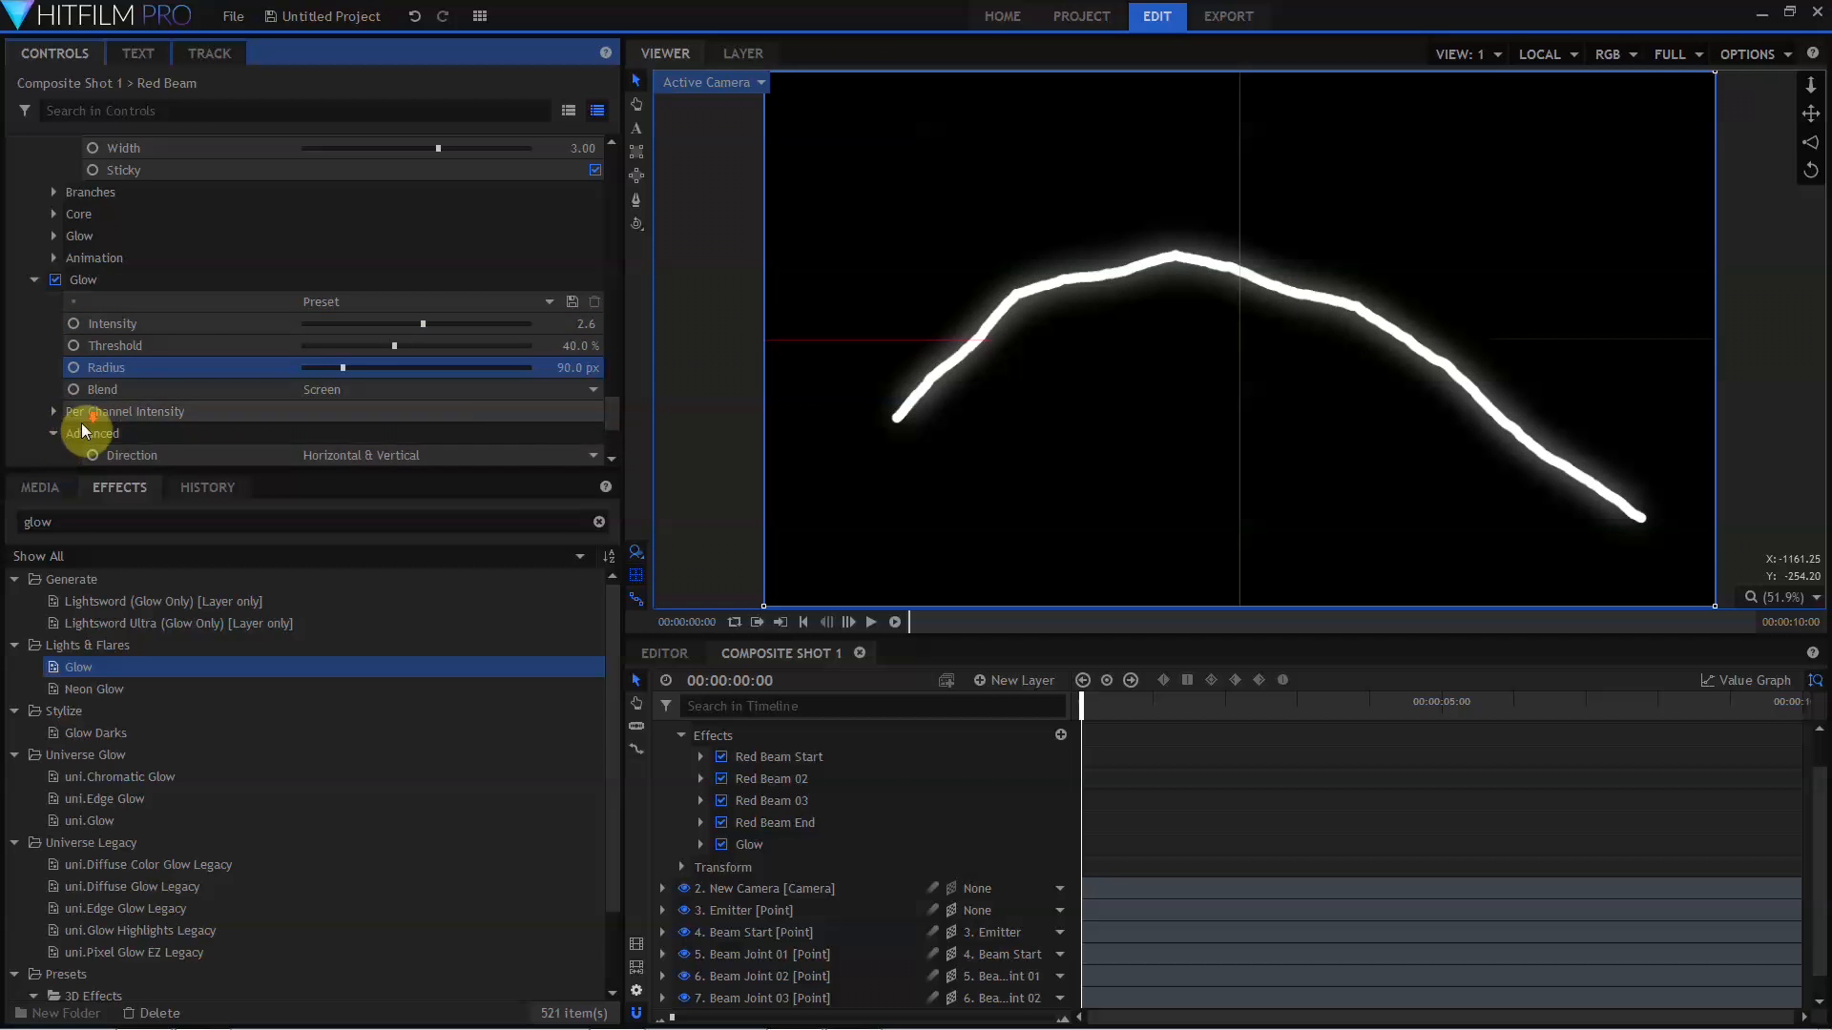
scroll(84, 420, "down", 3)
scroll(84, 420, "down", 2)
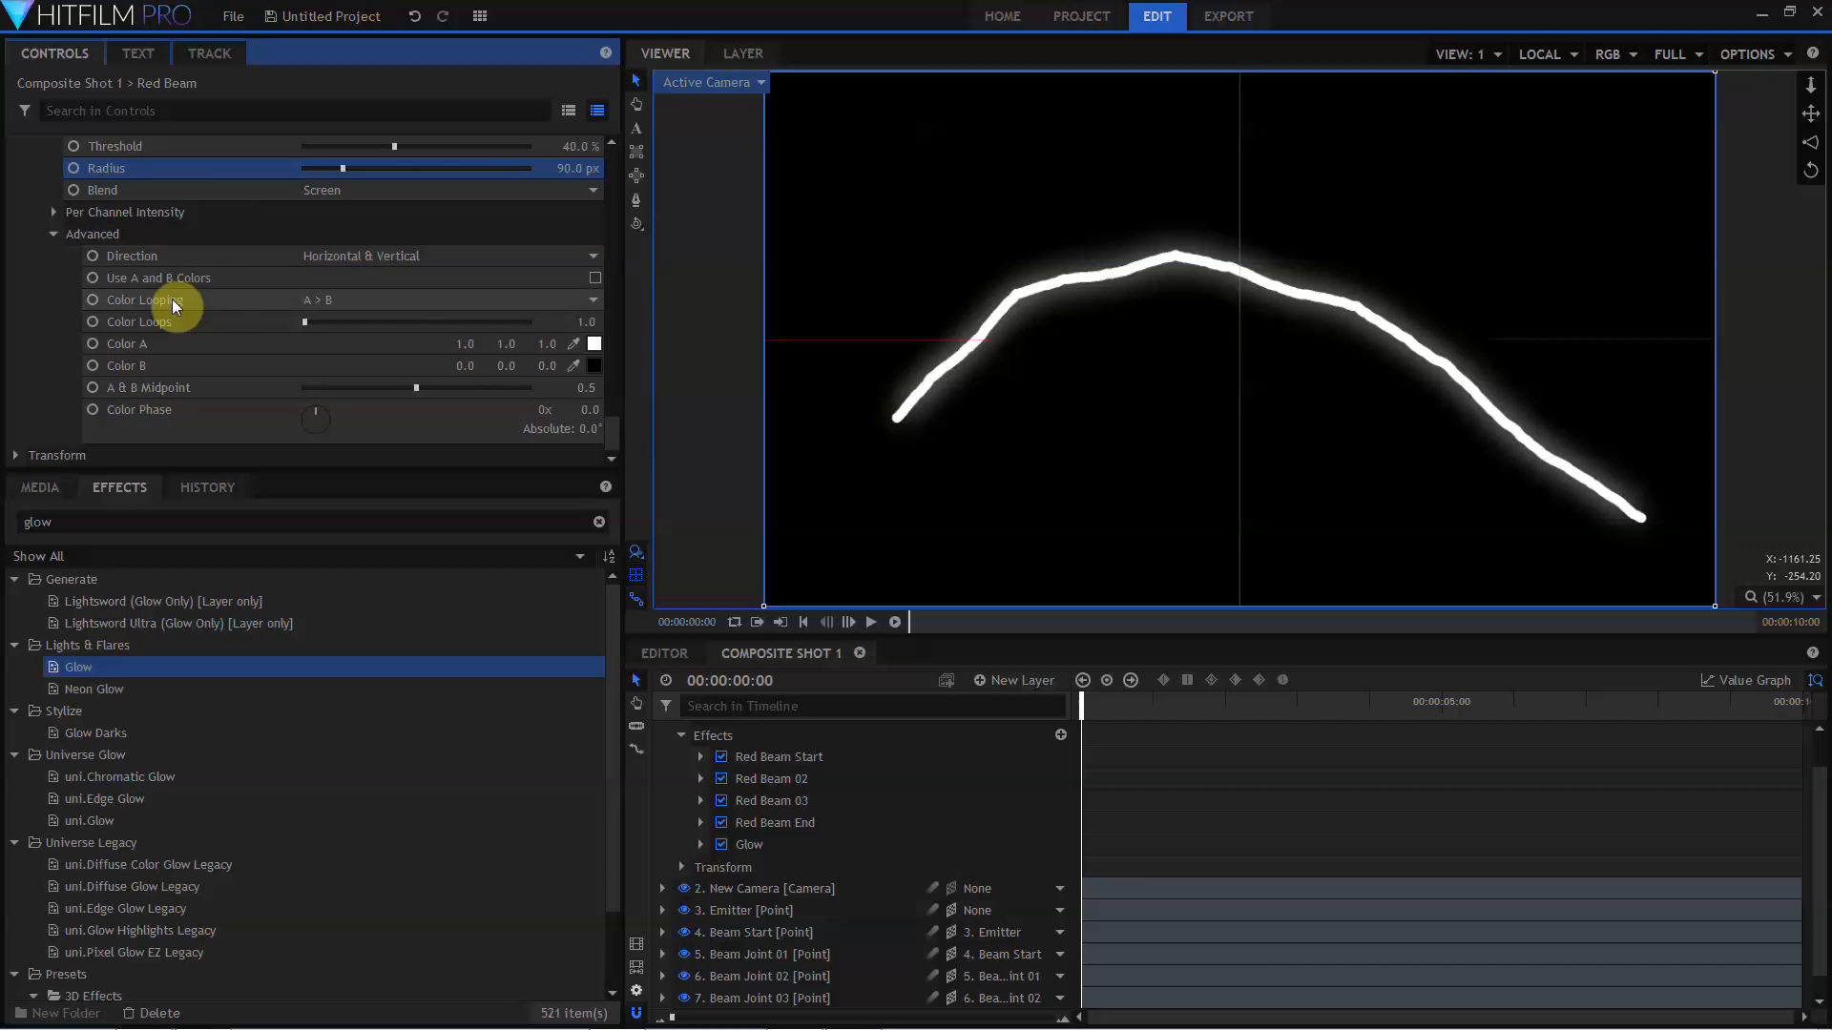
left_click(595, 279)
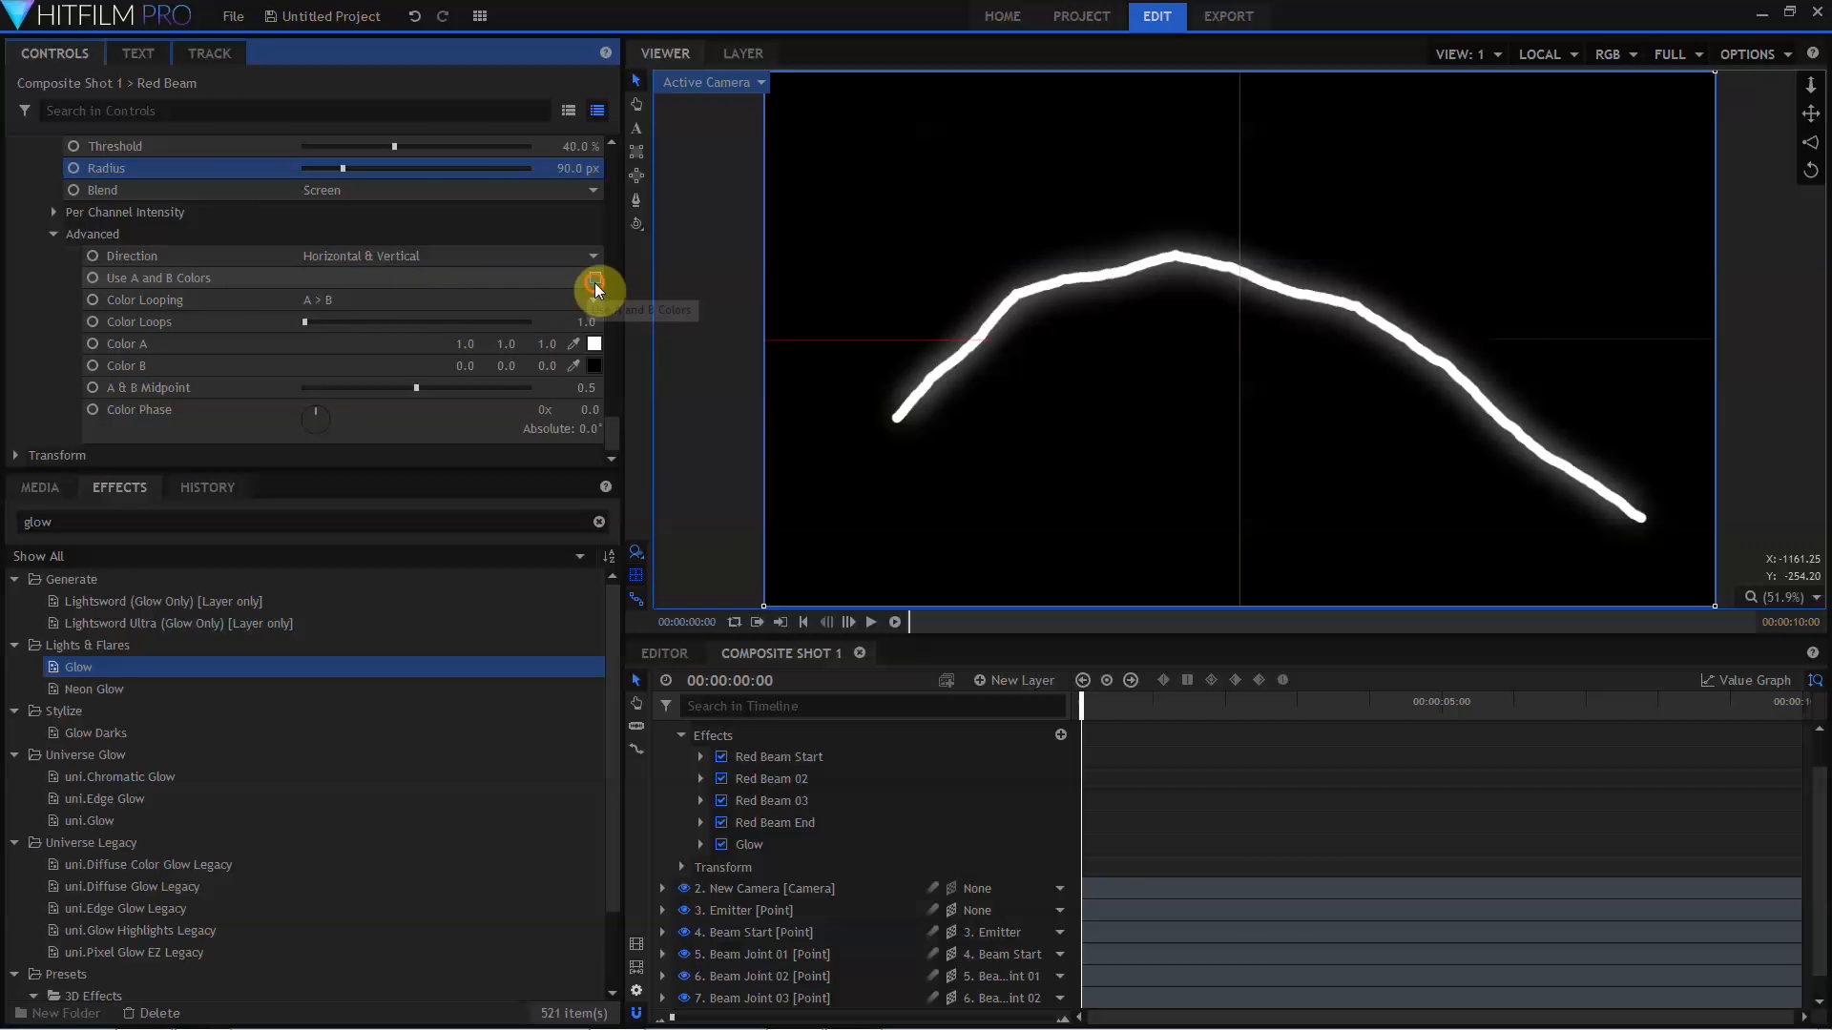
left_click(594, 344)
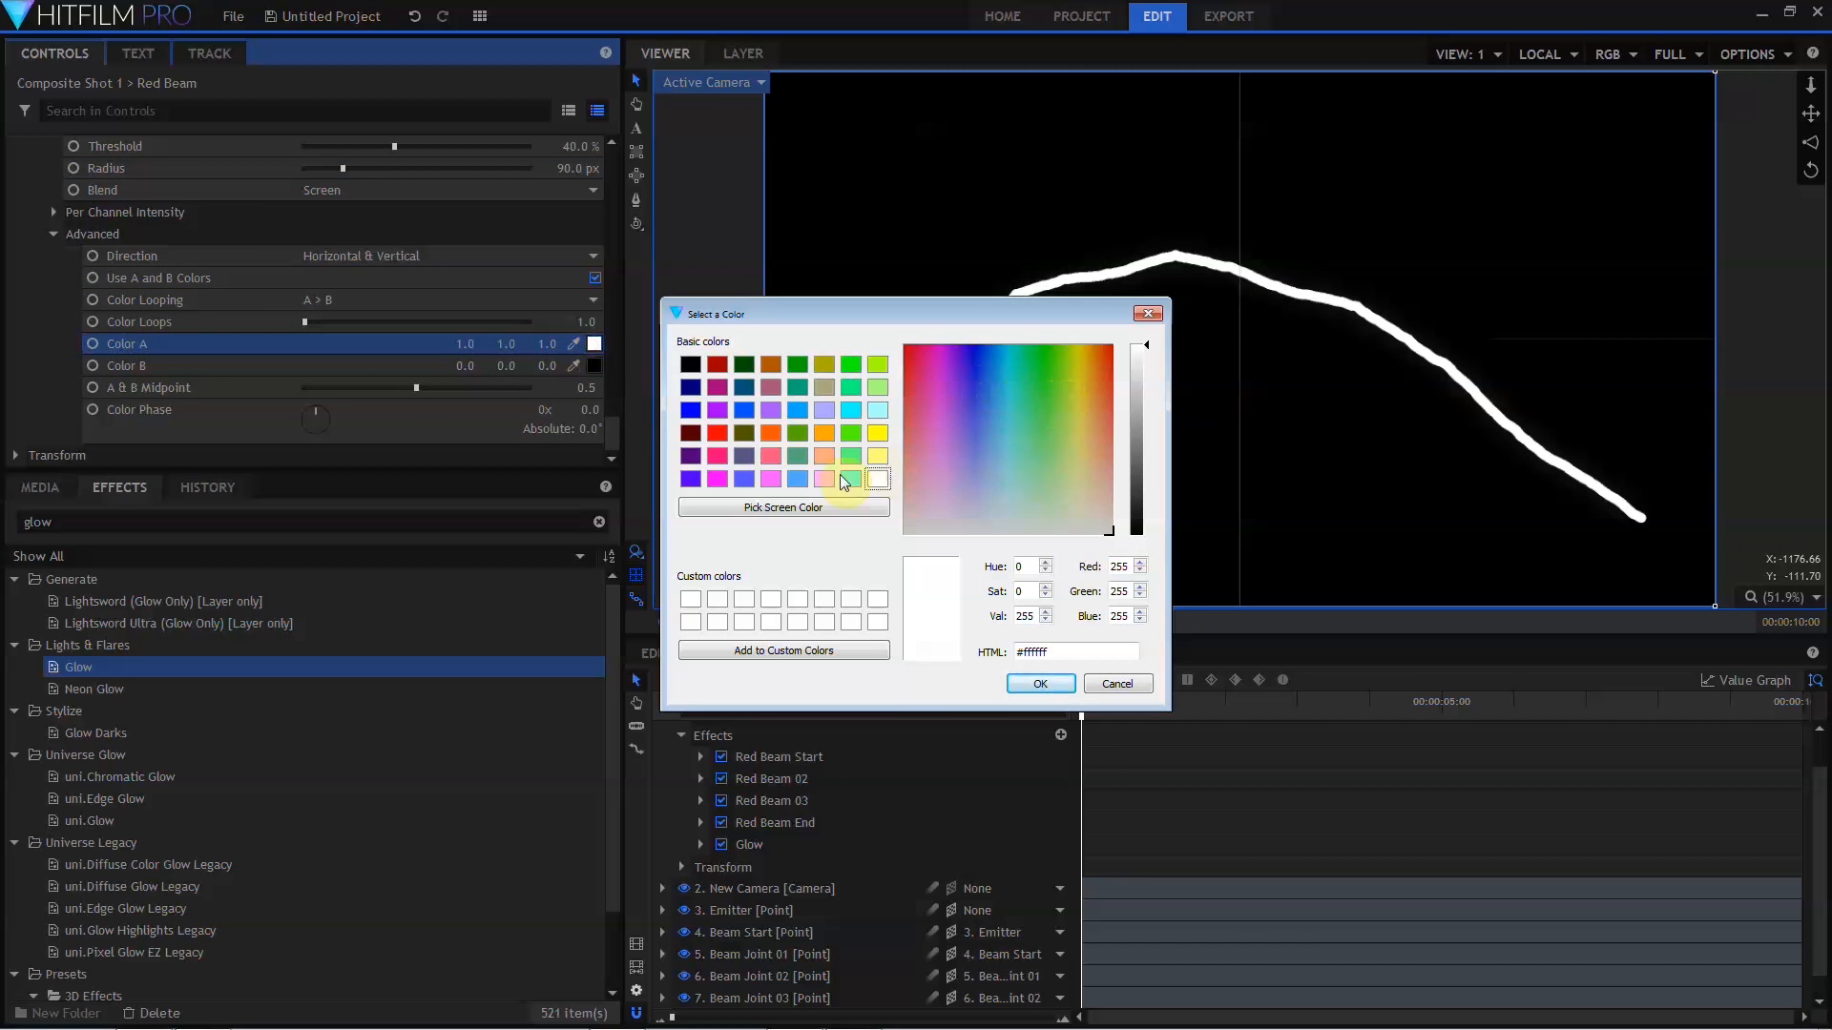
left_click(821, 433)
key("Return")
Set the Glow effect's Color B to red (#ff0000).
left_click(594, 365)
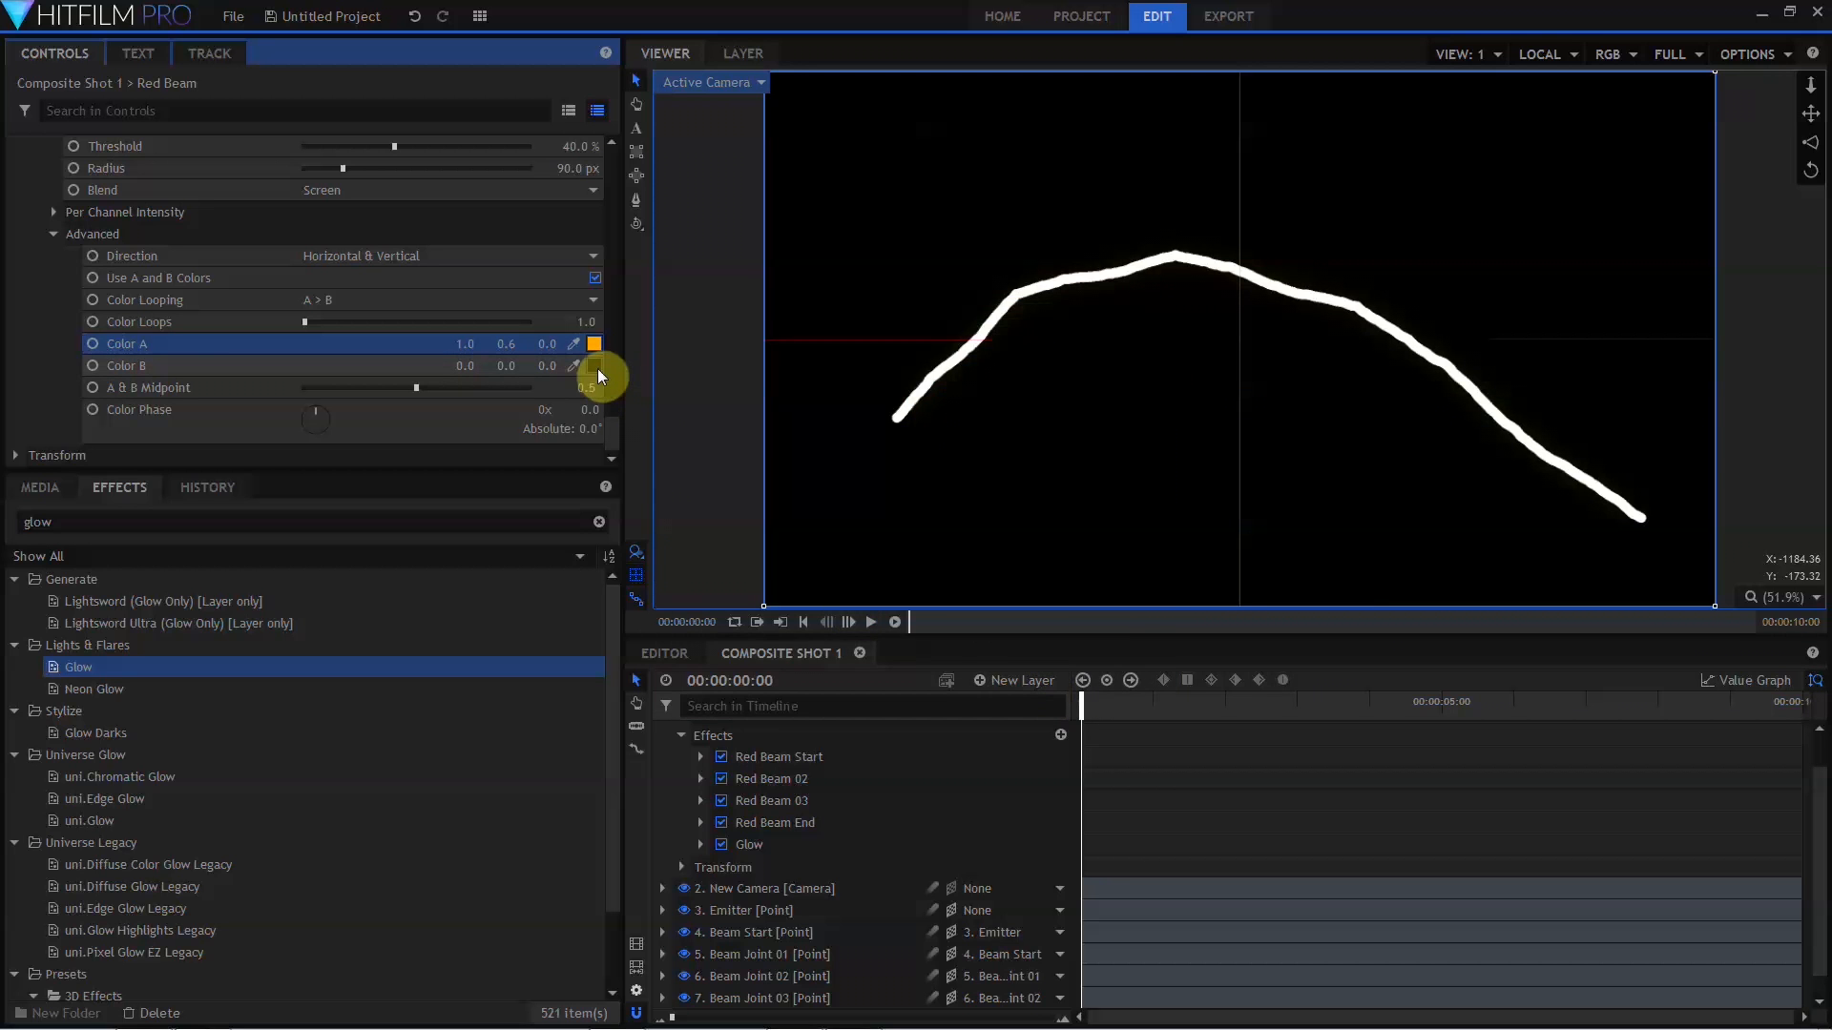
left_click(719, 437)
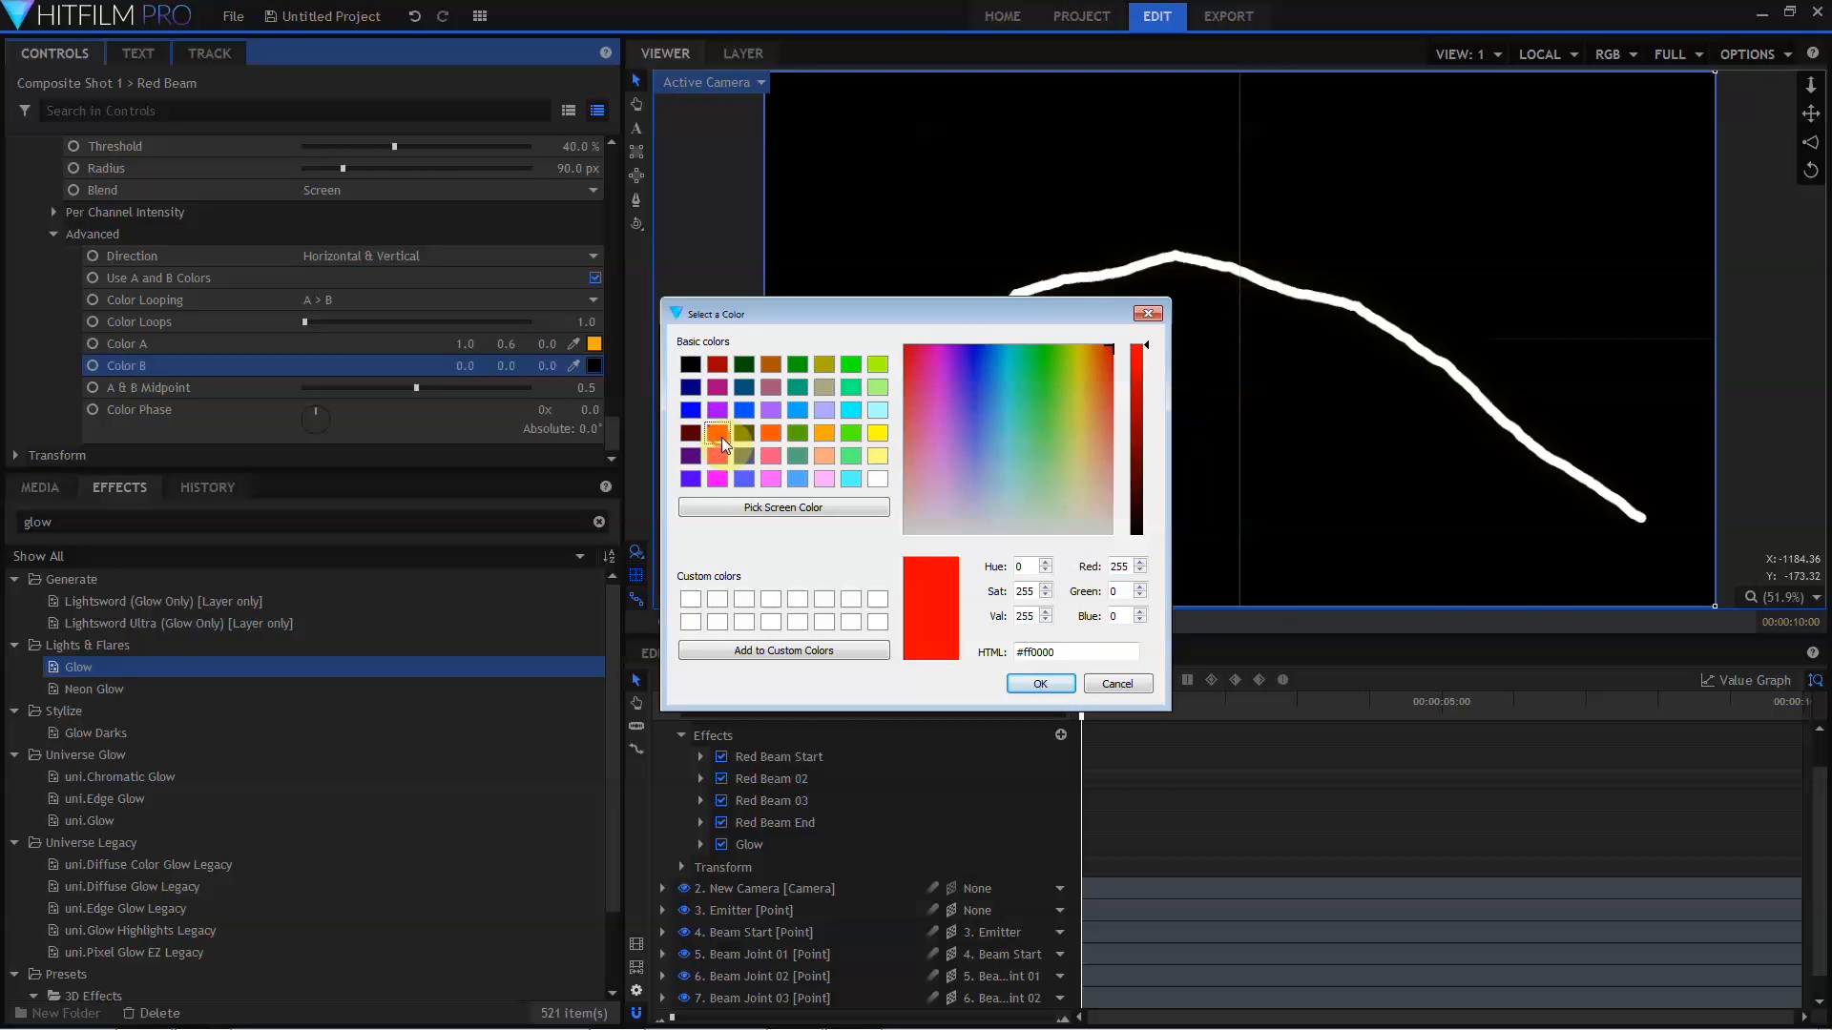
key("Return")
Duplicate the Glow effect on the Red Beam plane and set the copy's radius to 23 px and intensity to 1.1.
left_click(82, 435)
key("ctrl+d")
left_click(36, 433)
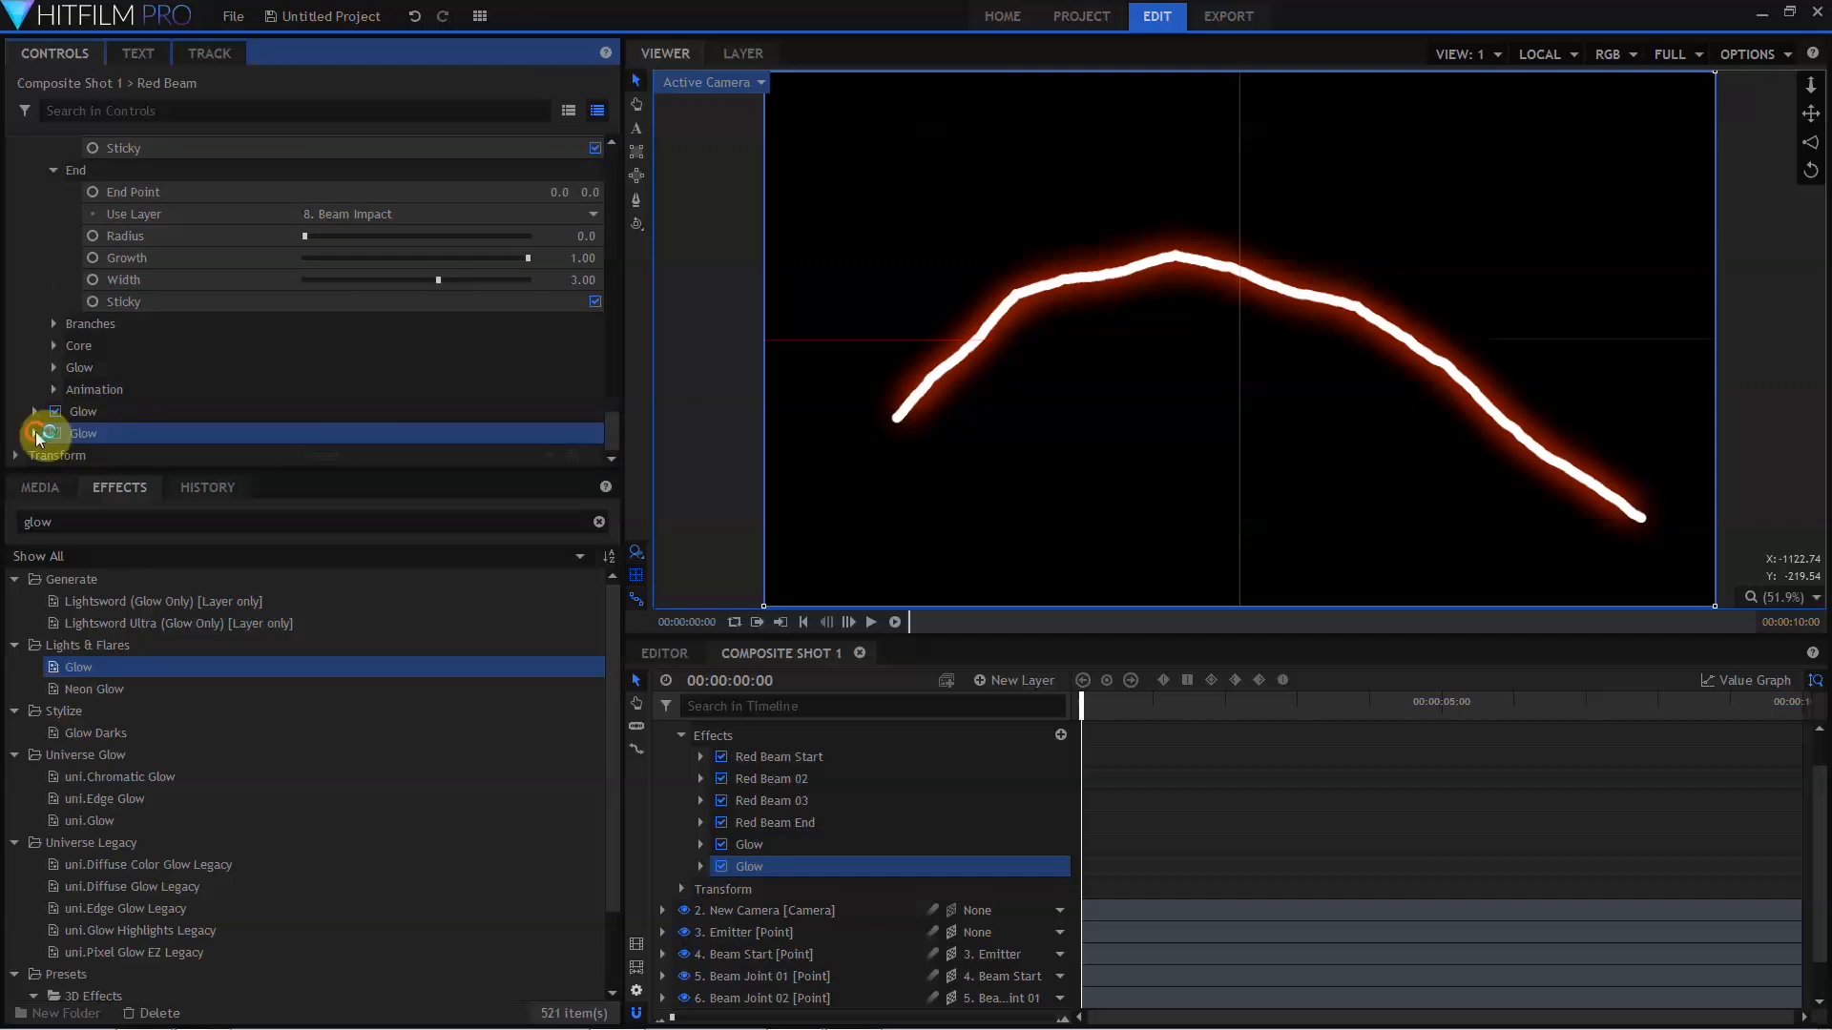
left_click(582, 367)
left_click_drag(332, 368, 313, 367)
left_click_drag(423, 323, 353, 324)
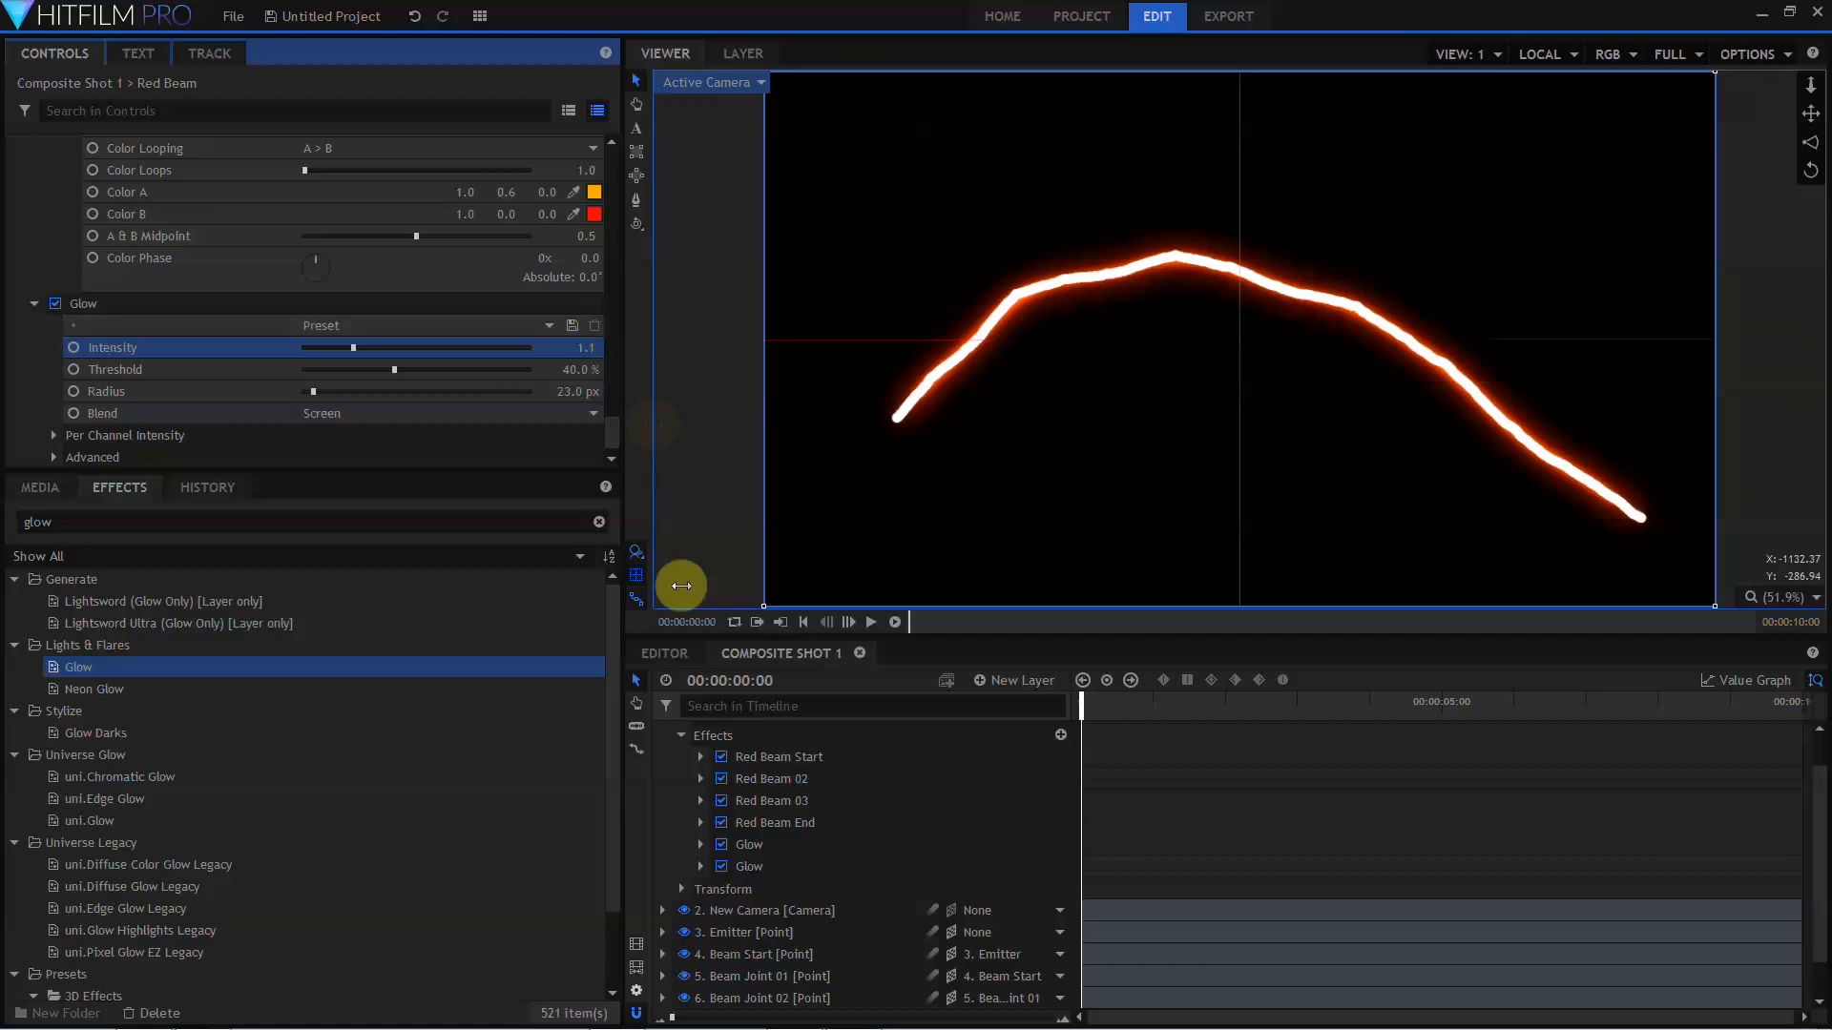
Duplicate the Red Beam plane, hide the original and rename the copy Blue Beam.
scroll(685, 740, "up", 2)
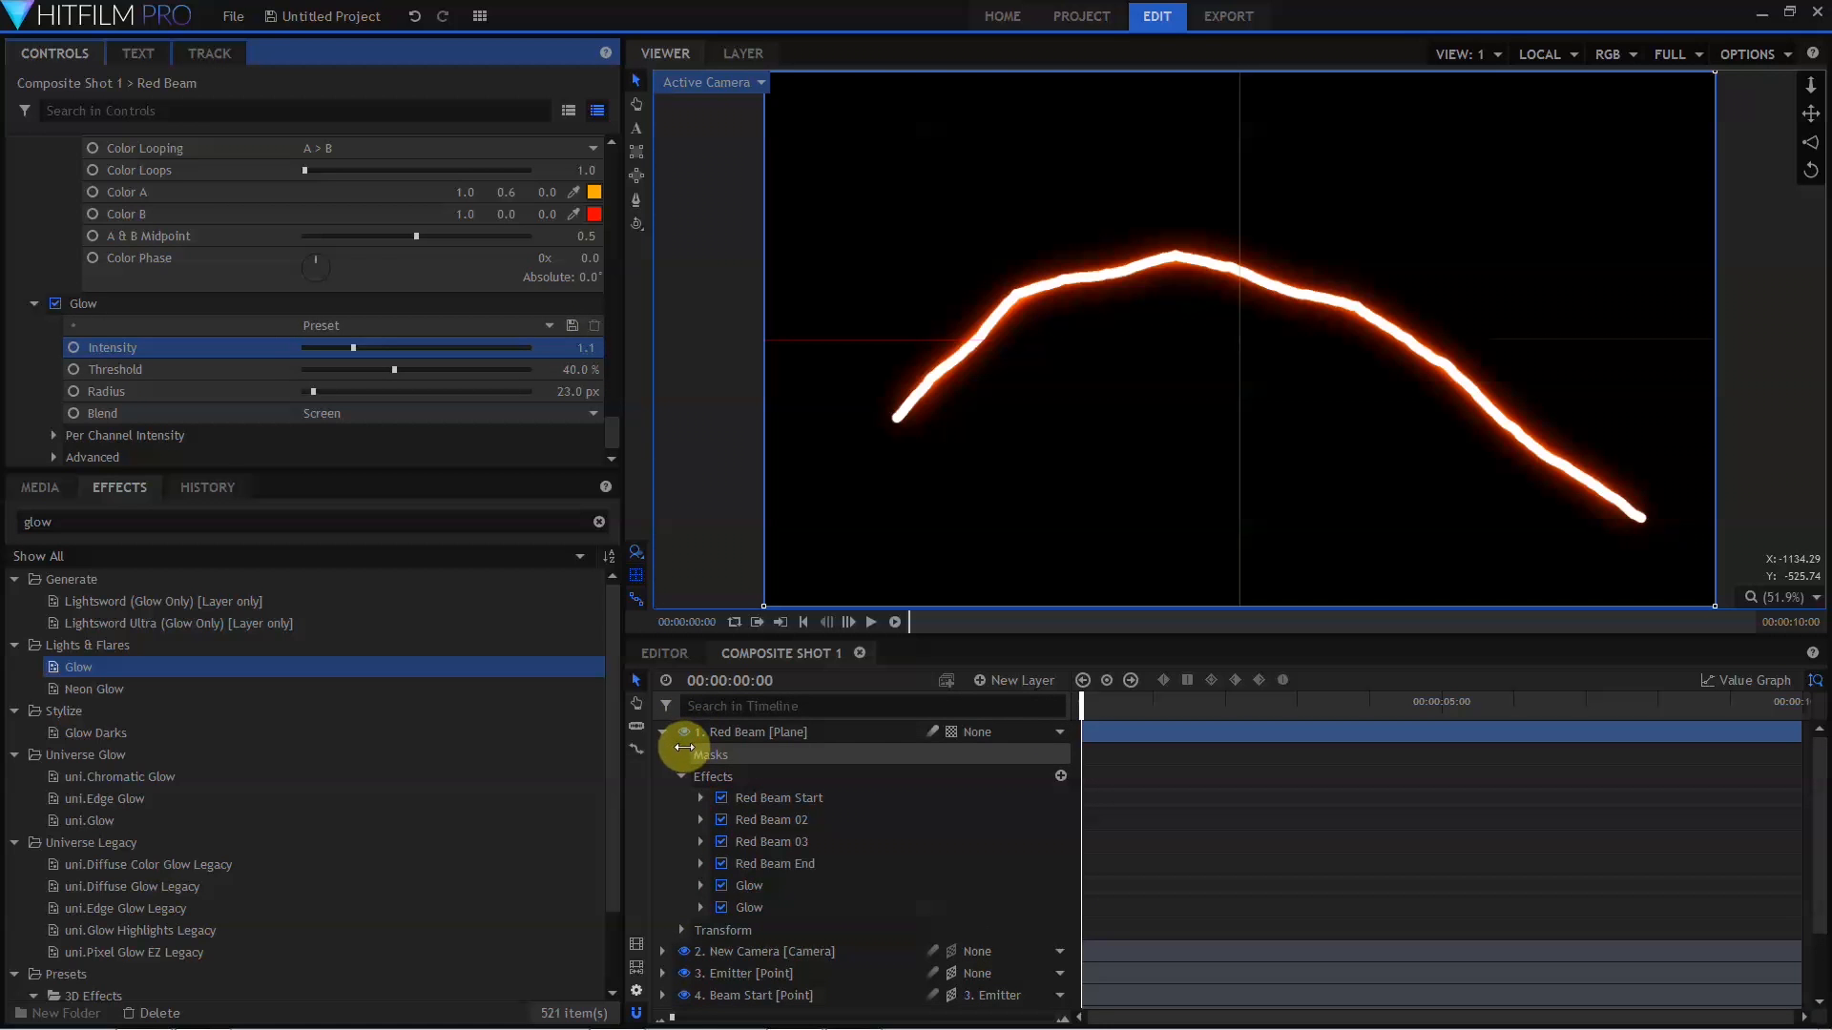
left_click(660, 731)
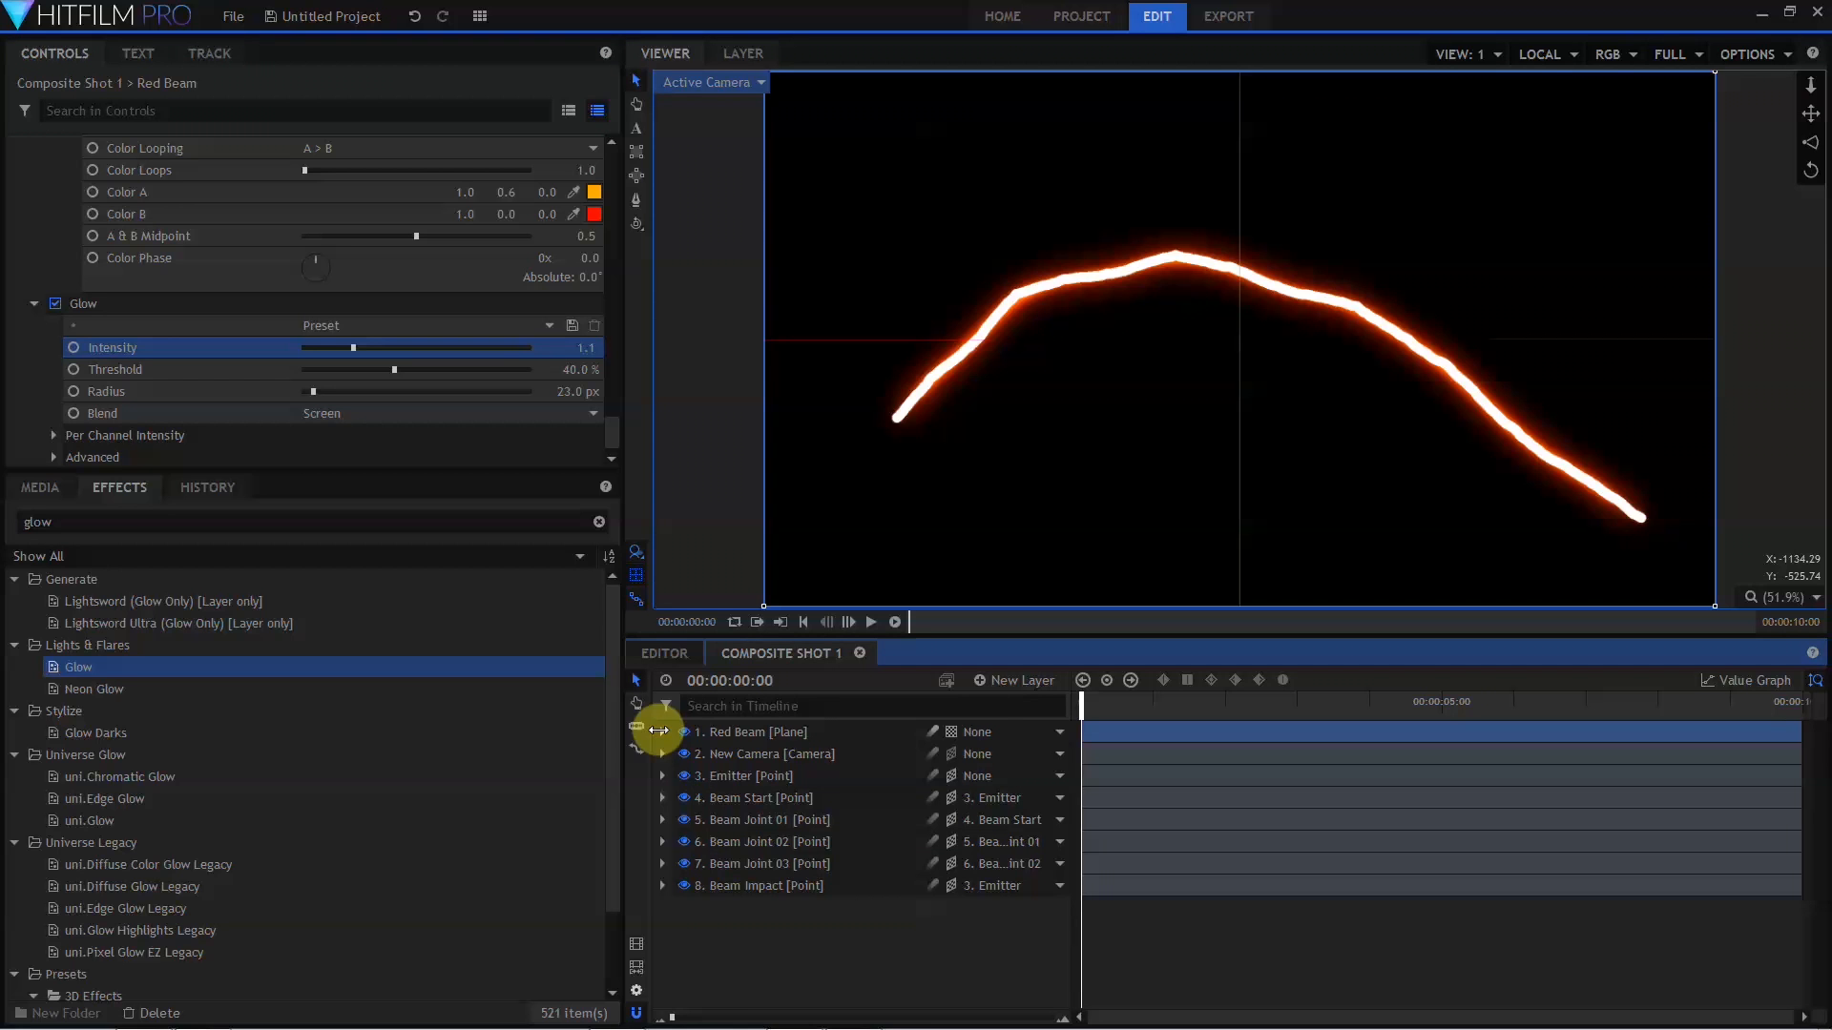
left_click(743, 730)
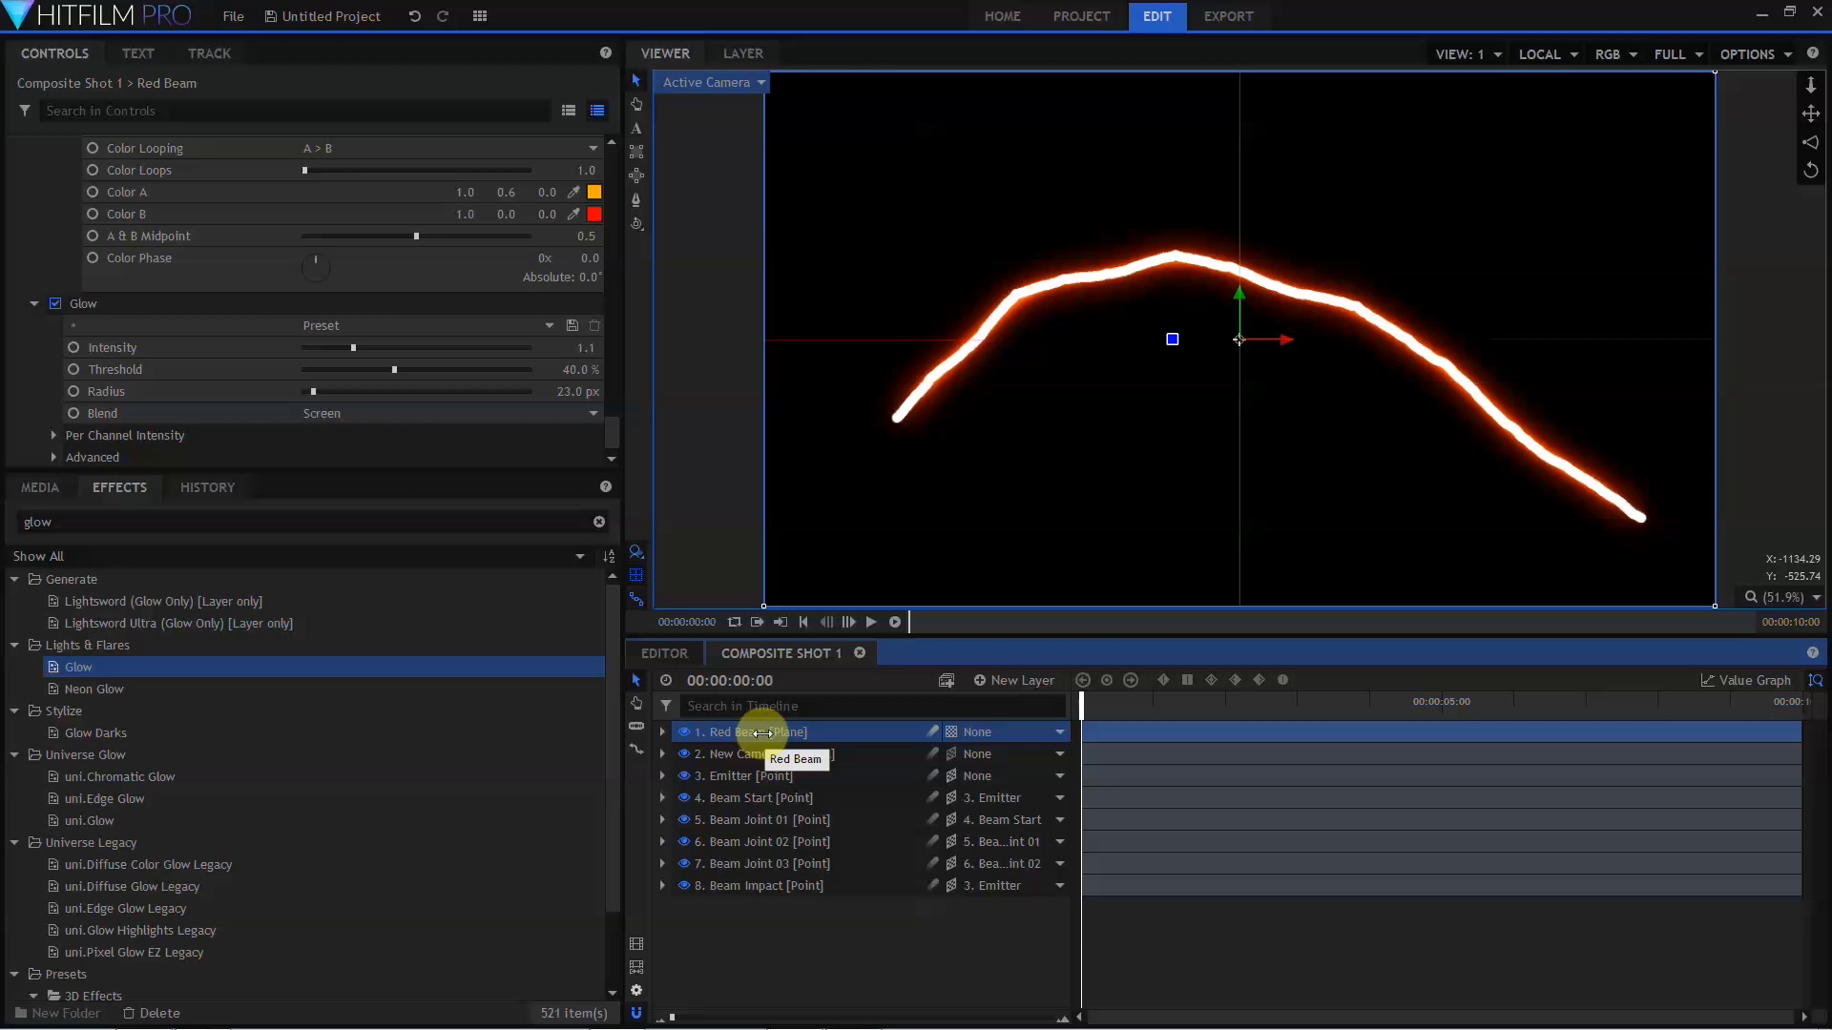
key("ctrl+d")
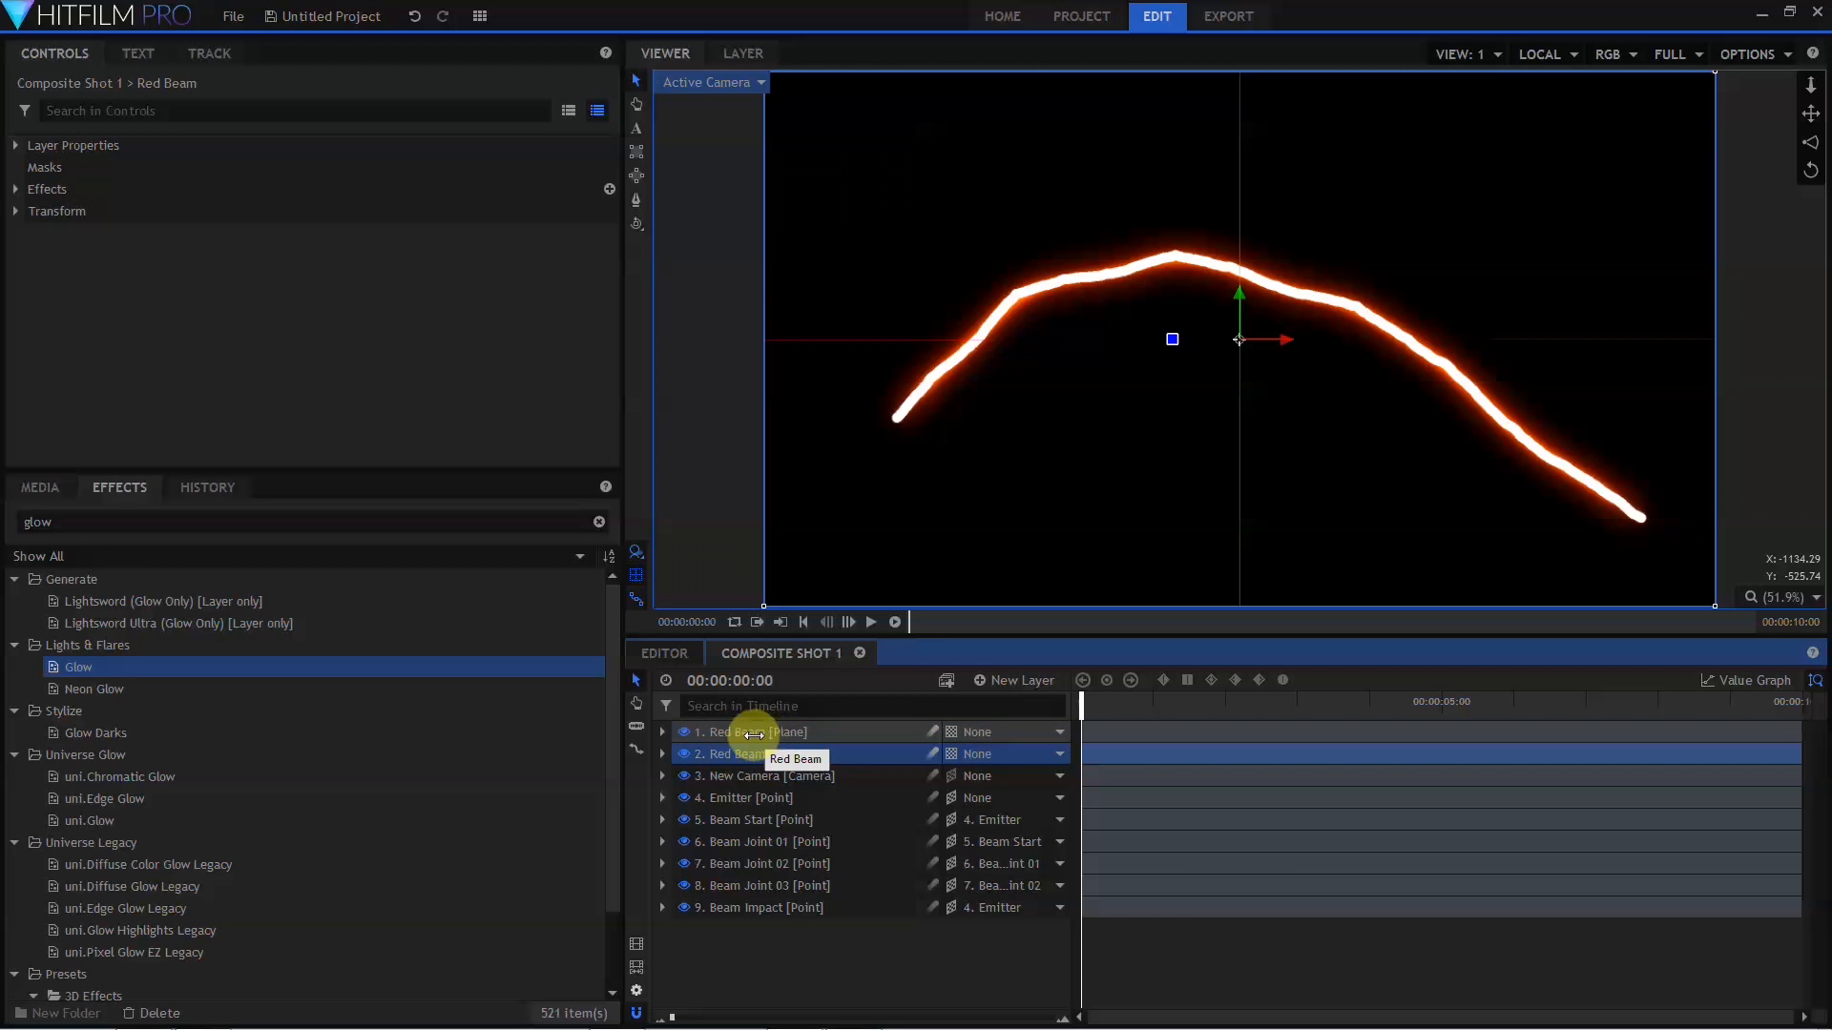
left_click(718, 735)
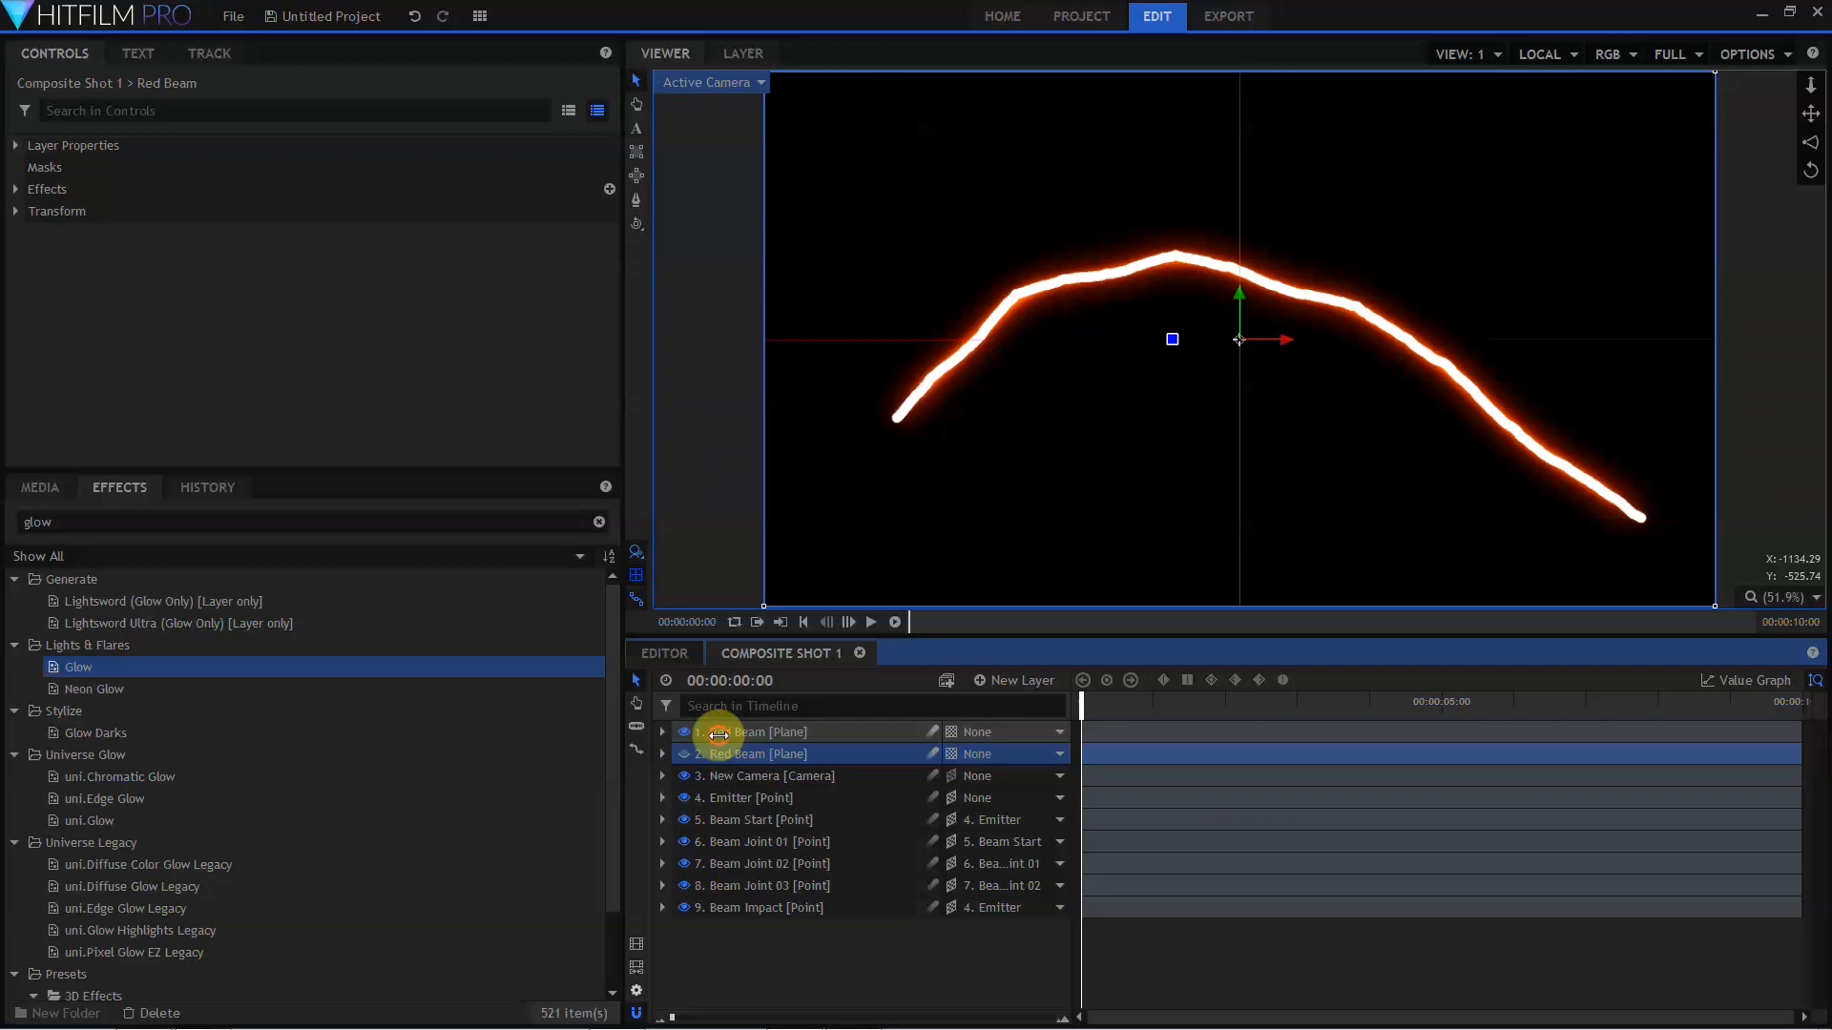
double_click(718, 733)
type("Blue Be")
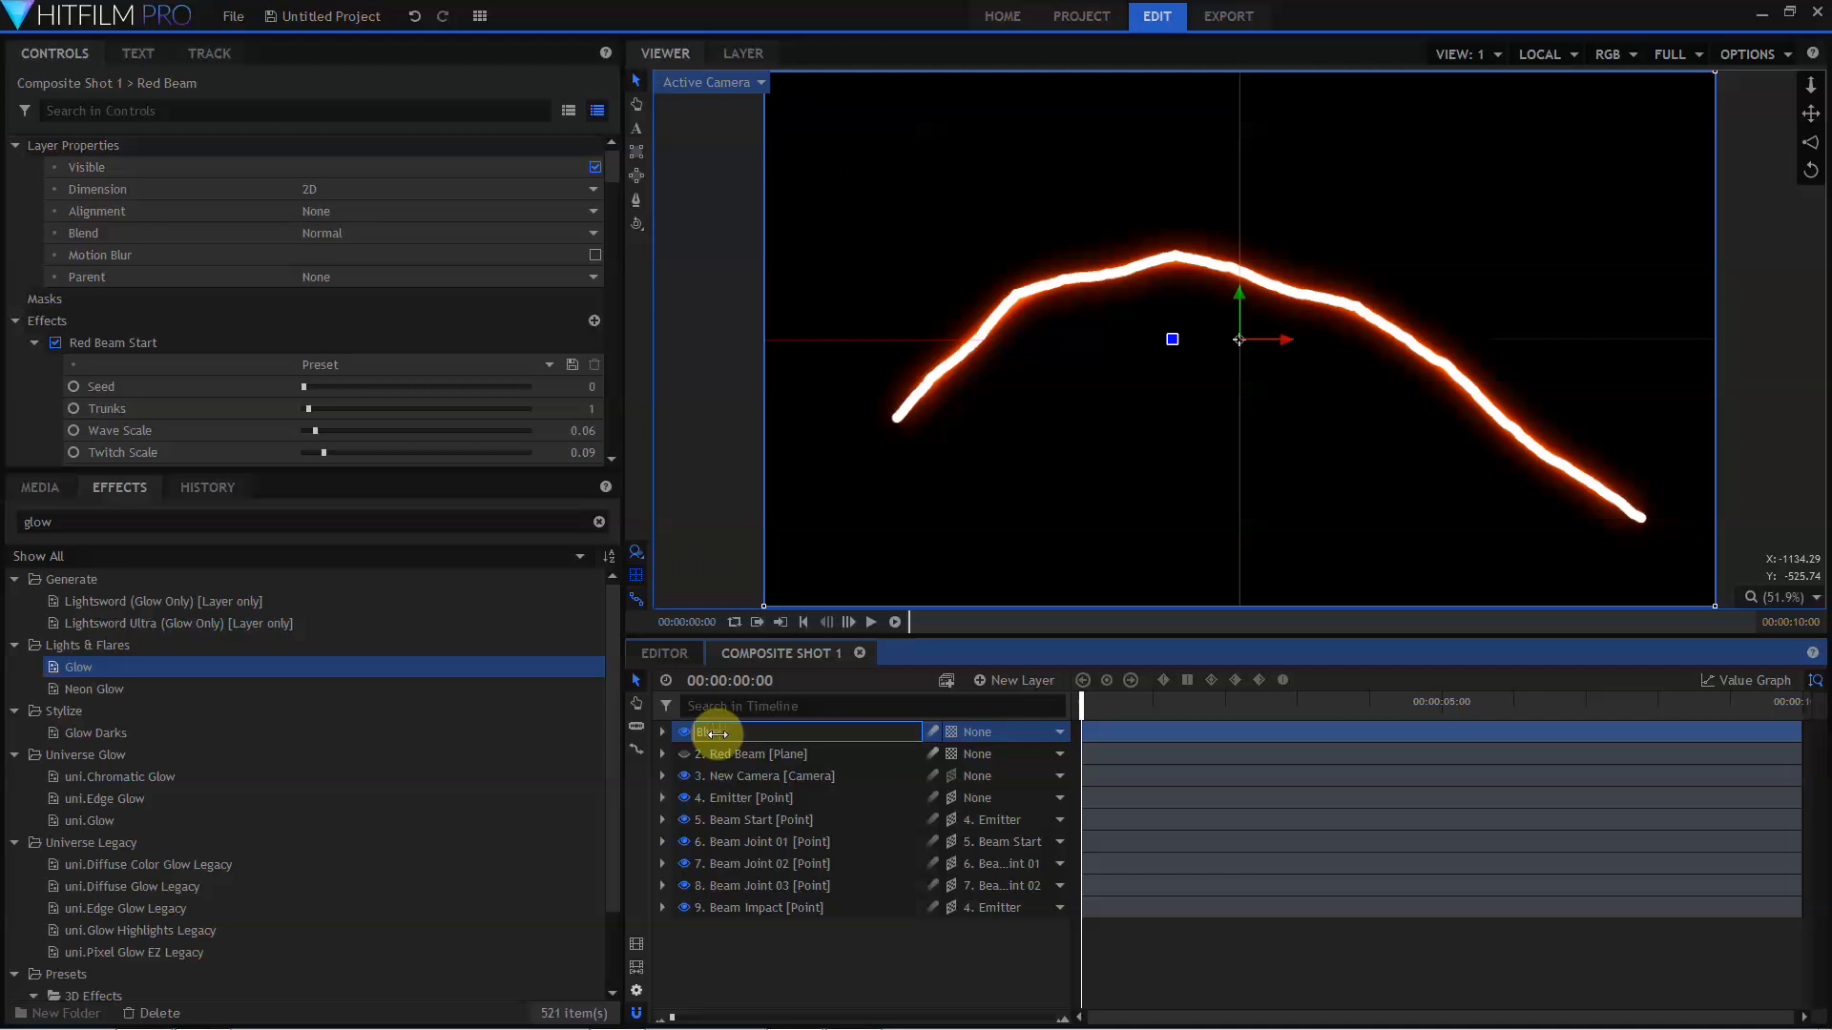
type("am")
key("Return")
Collapse the Blue Beam plane's lightning effects and rename the first two Blue Beam Start and Blue Beam 02.
left_click(35, 342)
left_click(34, 364)
left_click(34, 387)
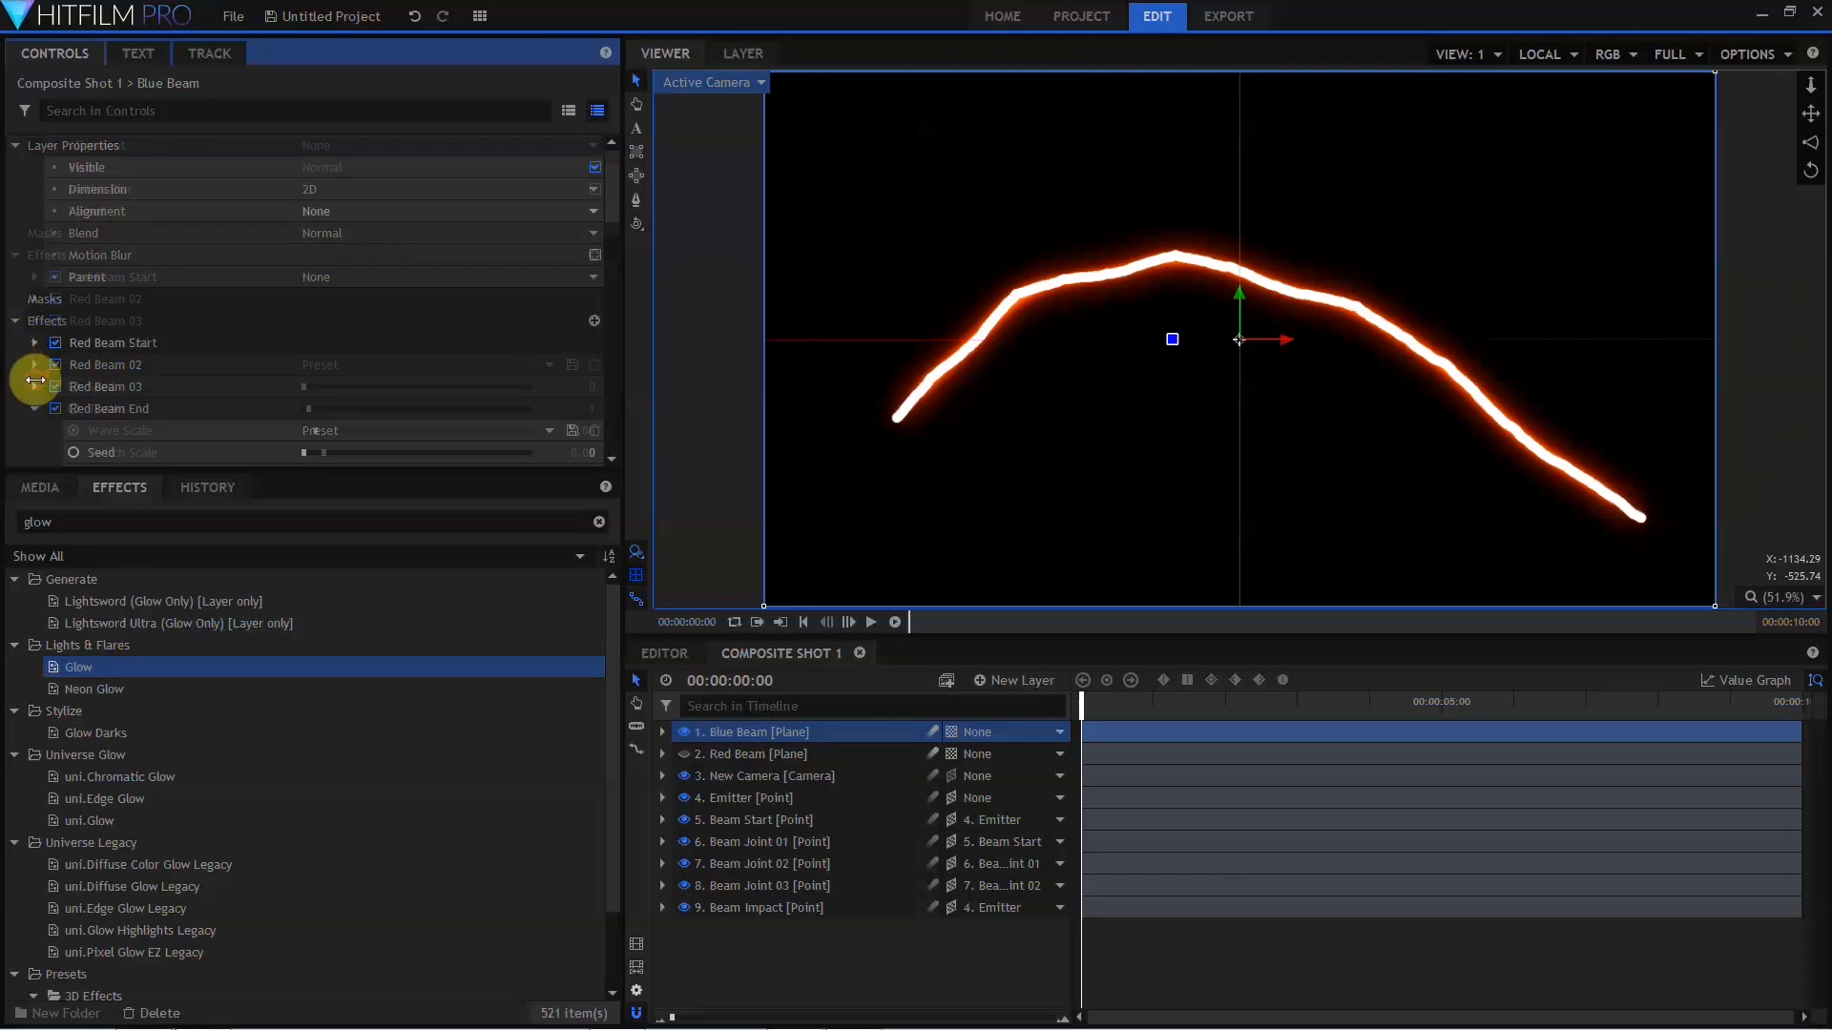
scroll(35, 382, "down", 1)
left_click(34, 342)
left_click(34, 364)
left_click(34, 386)
double_click(113, 324)
left_click_drag(92, 325, 35, 386)
type("Blue")
key("Return")
double_click(80, 347)
type("Blue")
key("Return")
Rename the remaining two lightning effects on the plane as Blue Beam 03 and Blue Beam End.
double_click(113, 368)
type("Blue")
key("Return")
double_click(112, 391)
type("Blue")
key("Return")
Filter the controls for "trunks" and set Trunks to 3 on all four Blue Beam lightning effects.
left_click(141, 112)
type("trun")
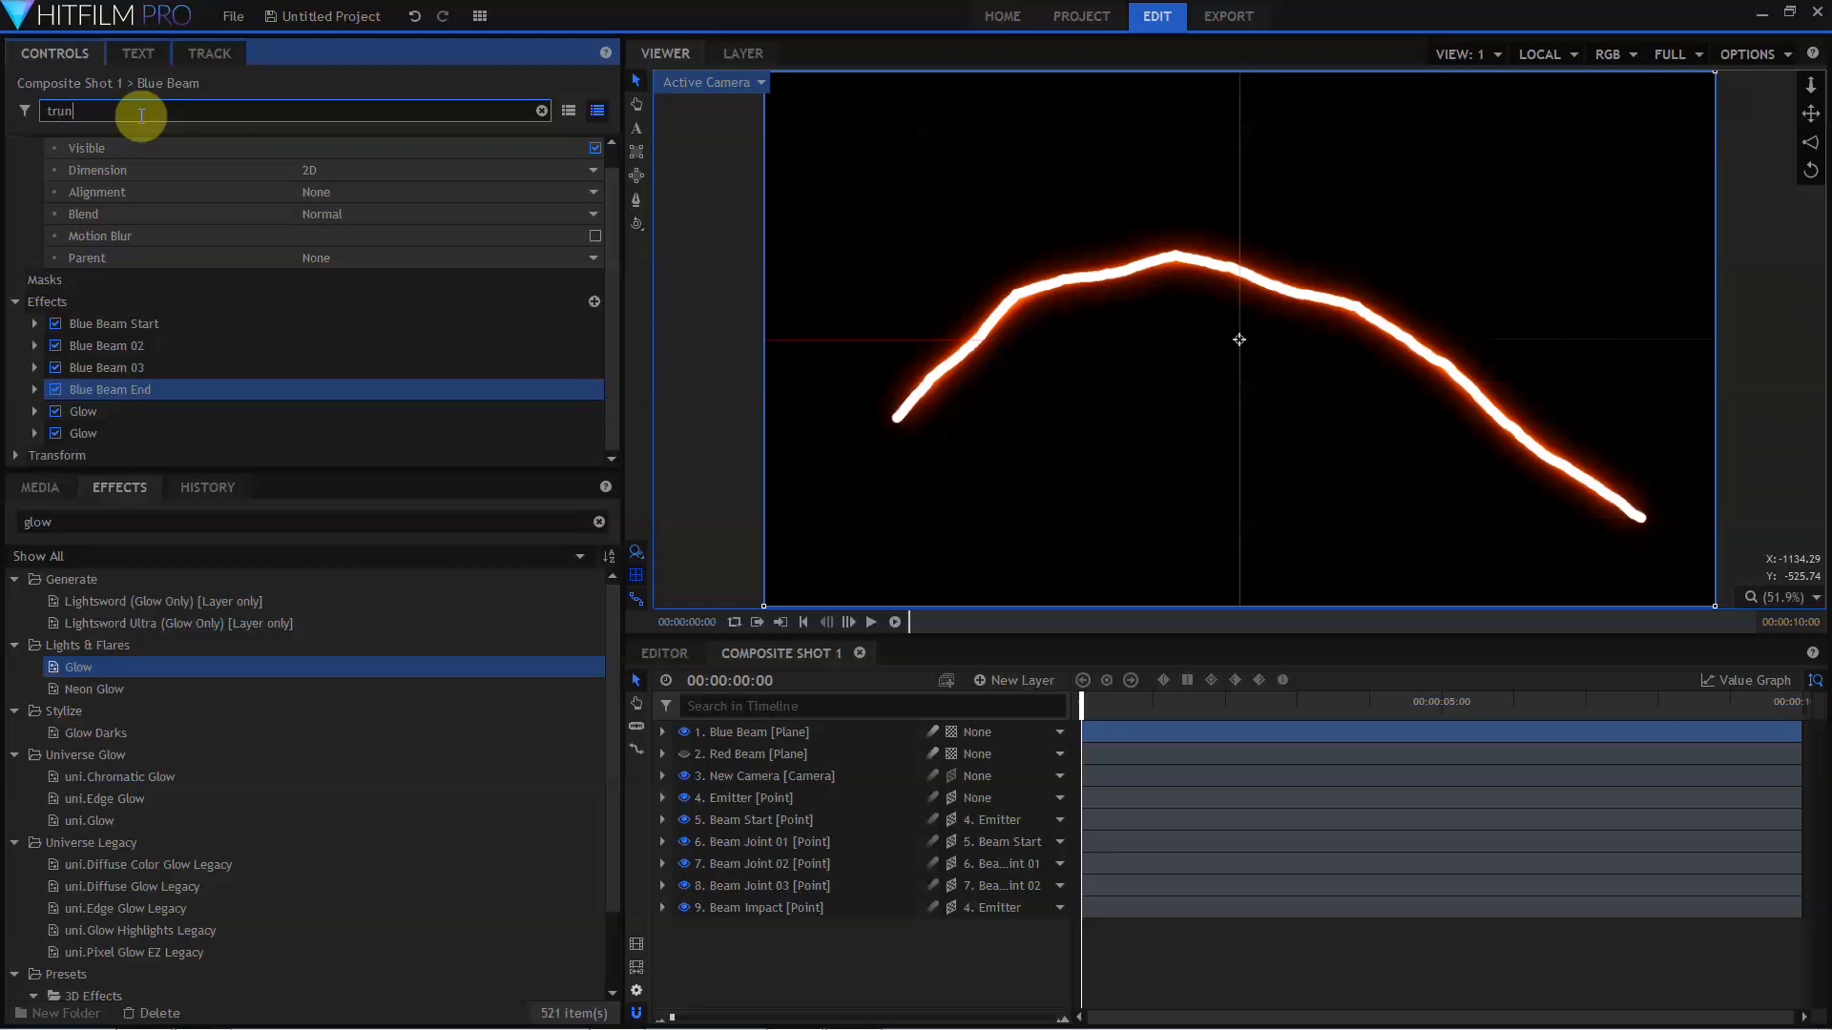
type("ks")
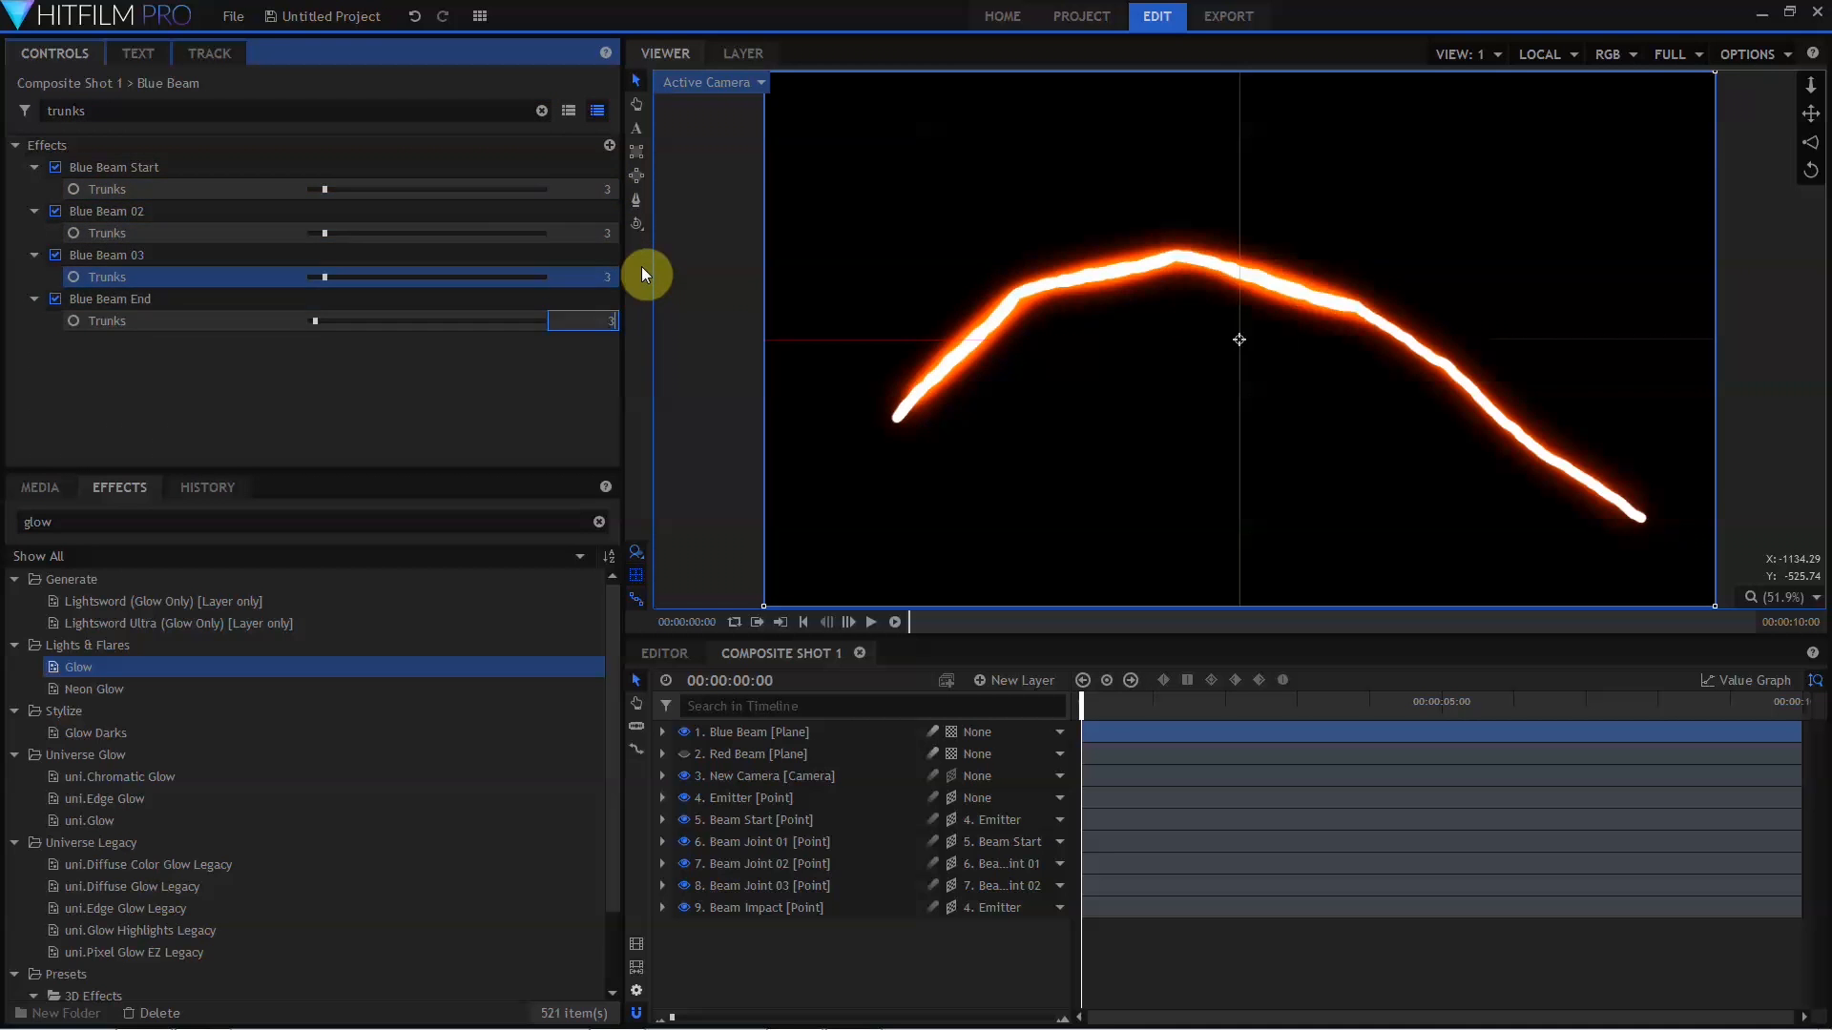
key("Tab")
Filter the controls for "width" and set the start and end widths of all four Blue Beam lightning effects to 0.5.
left_click_drag(262, 119, 9, 139)
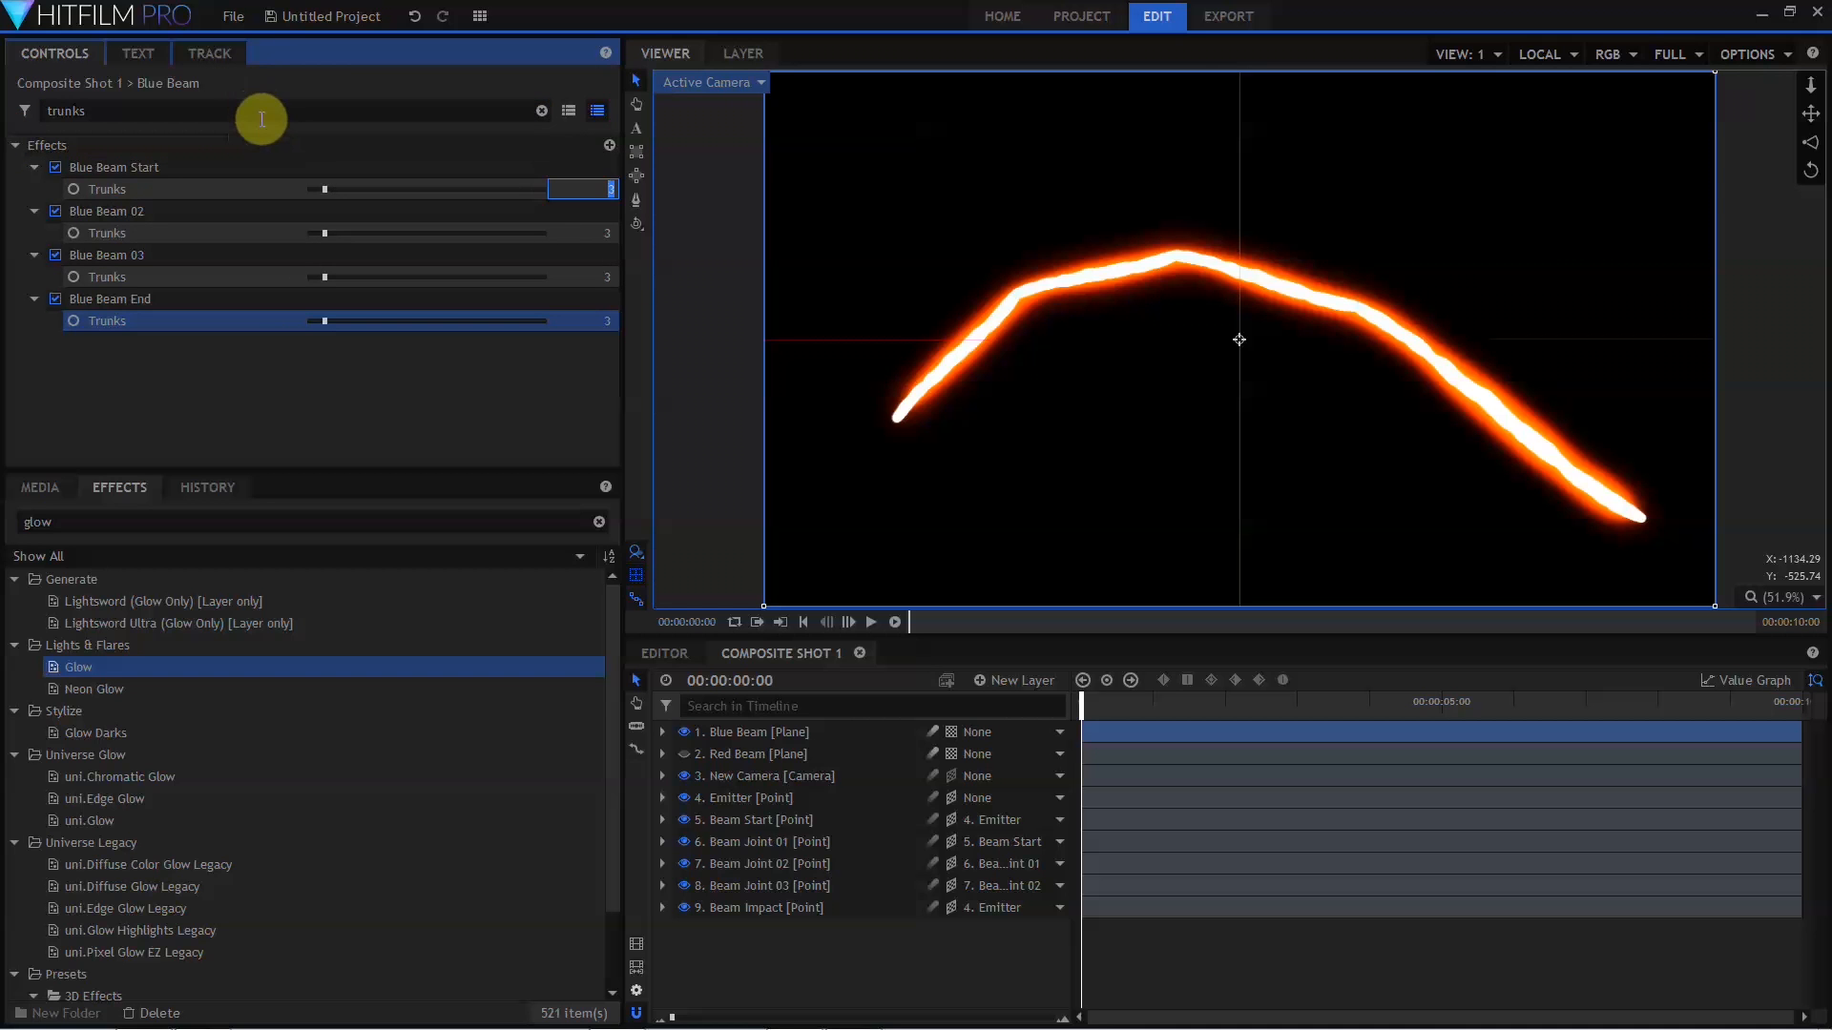
left_click(261, 119)
left_click_drag(260, 118, 3, 140)
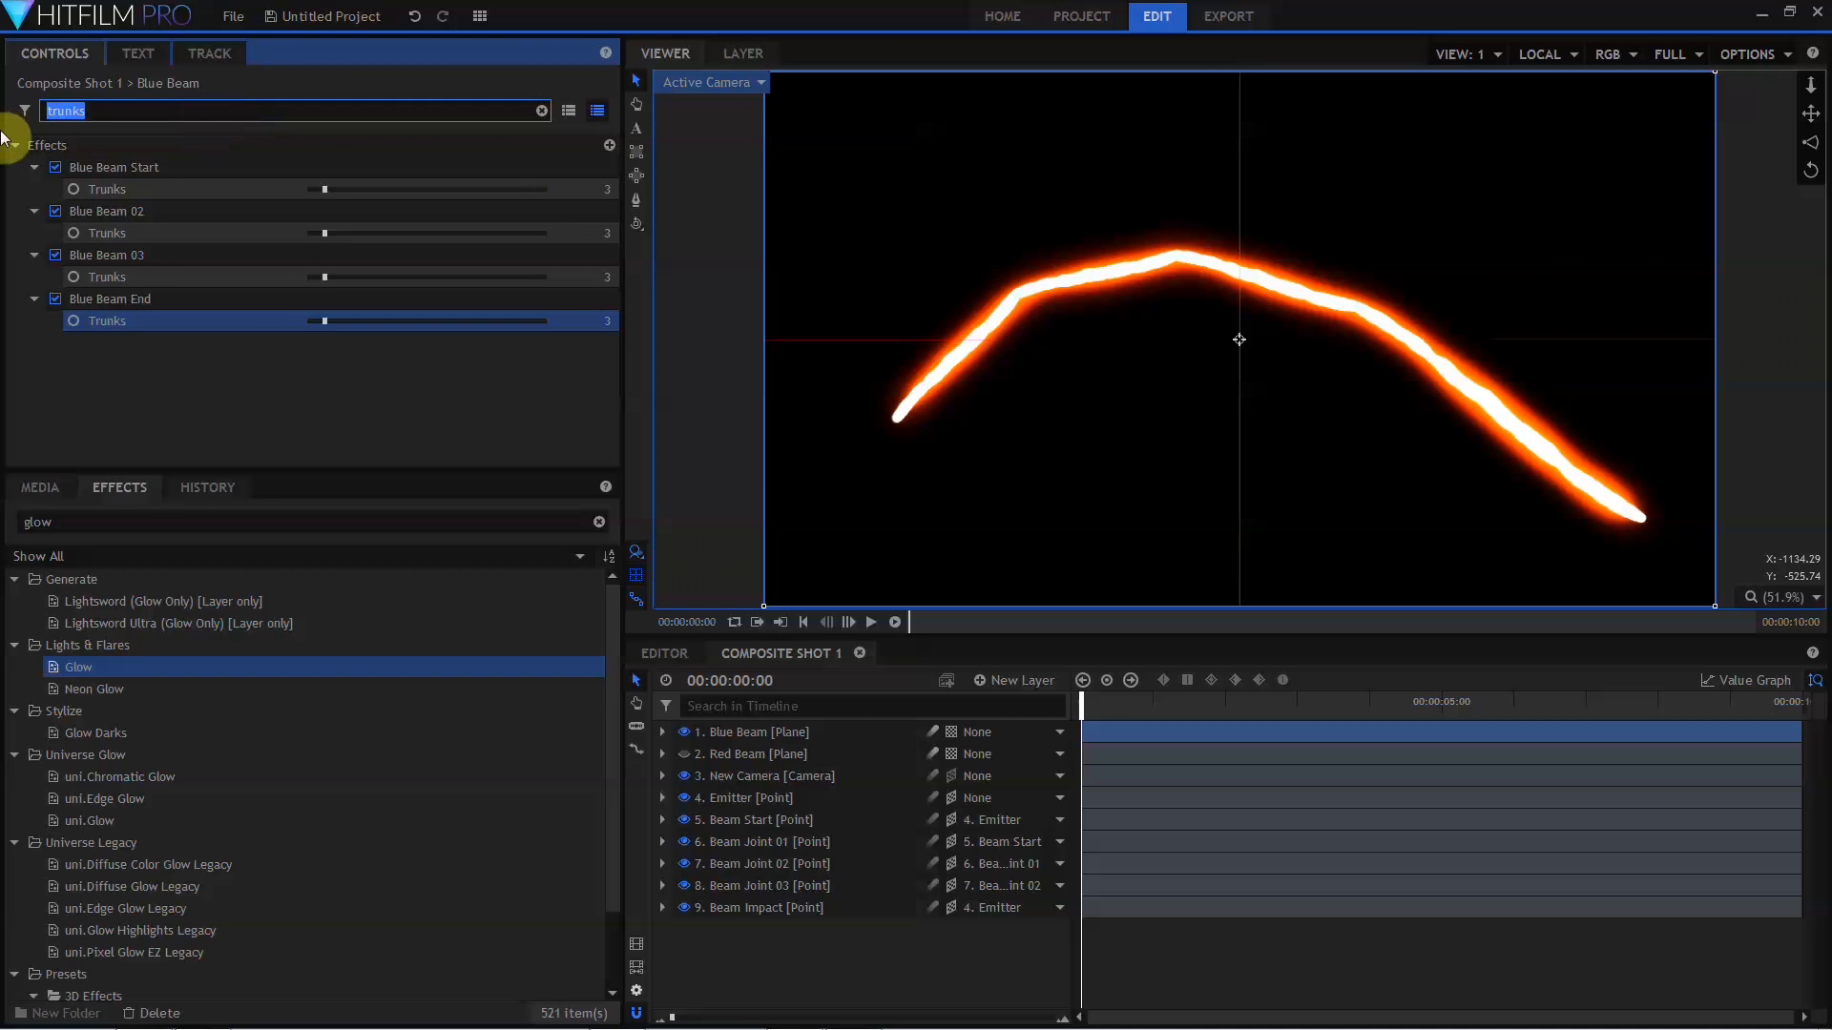
type("width")
left_click_drag(569, 212, 569, 214)
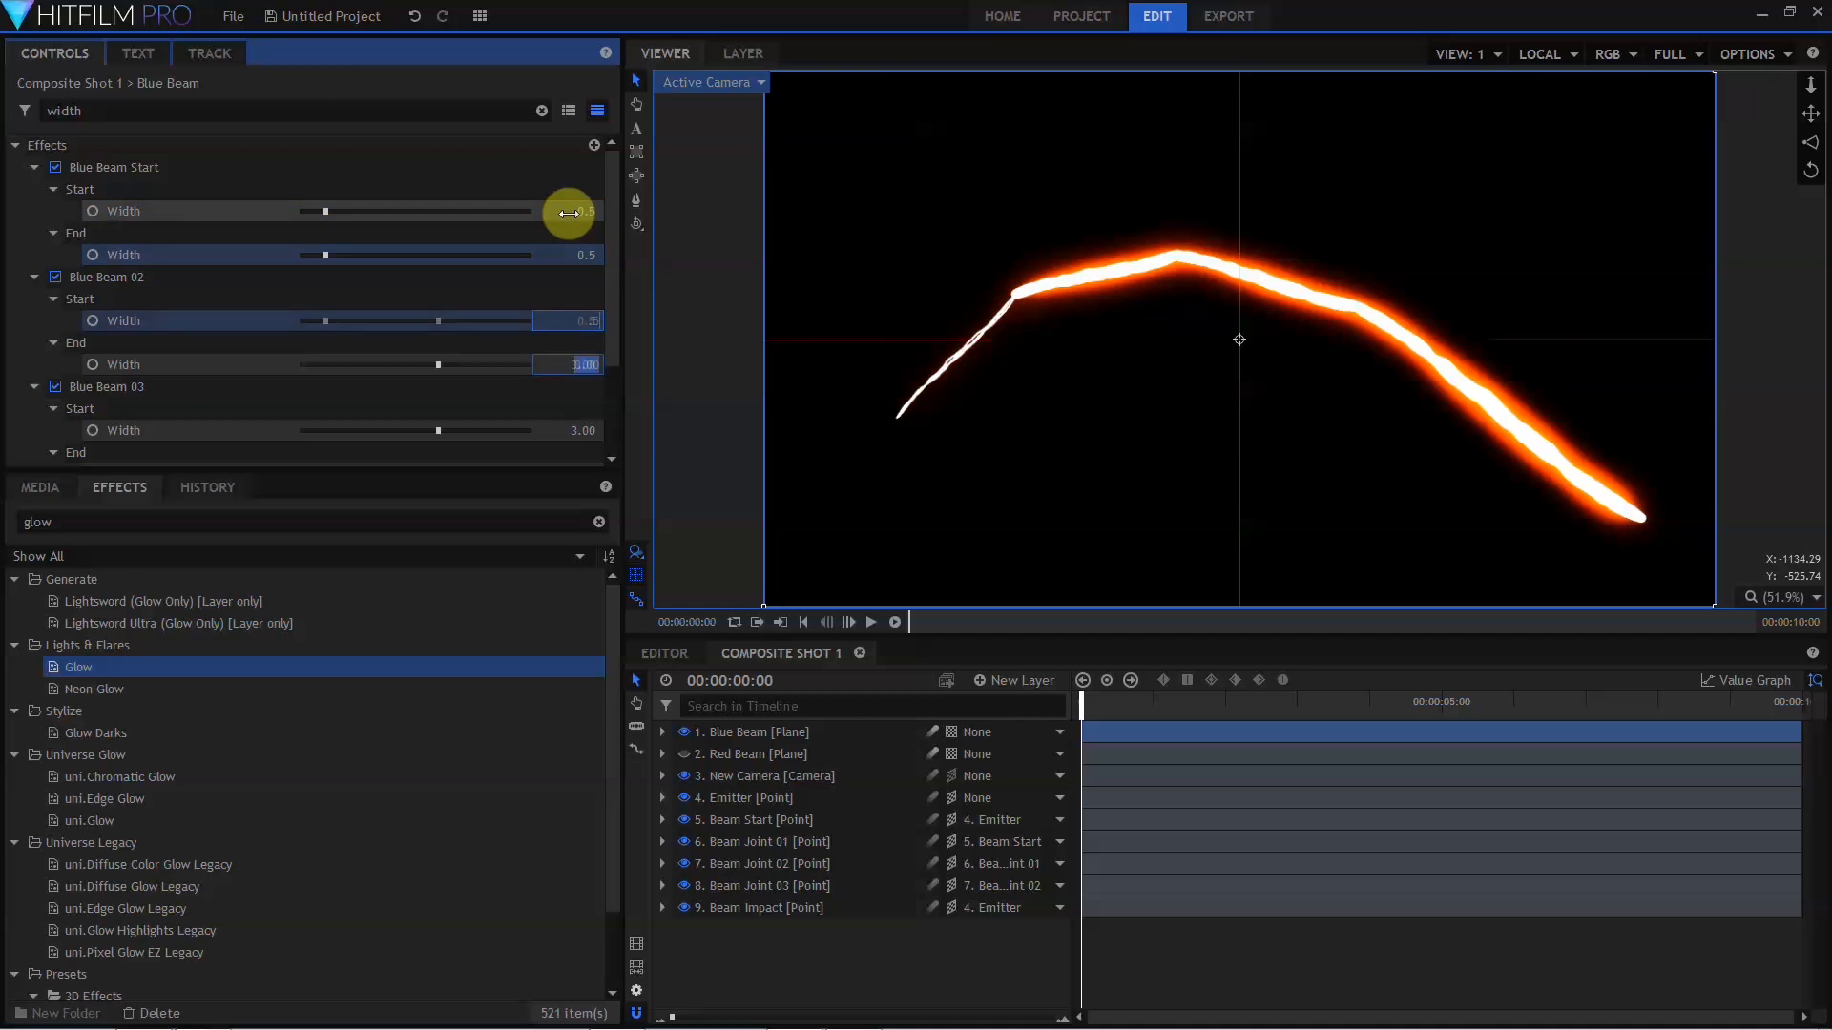
type(".5")
key("Tab")
type(".5")
key("Tab")
scroll(570, 216, "down", 3)
left_click(575, 344)
type(".5")
key("Tab")
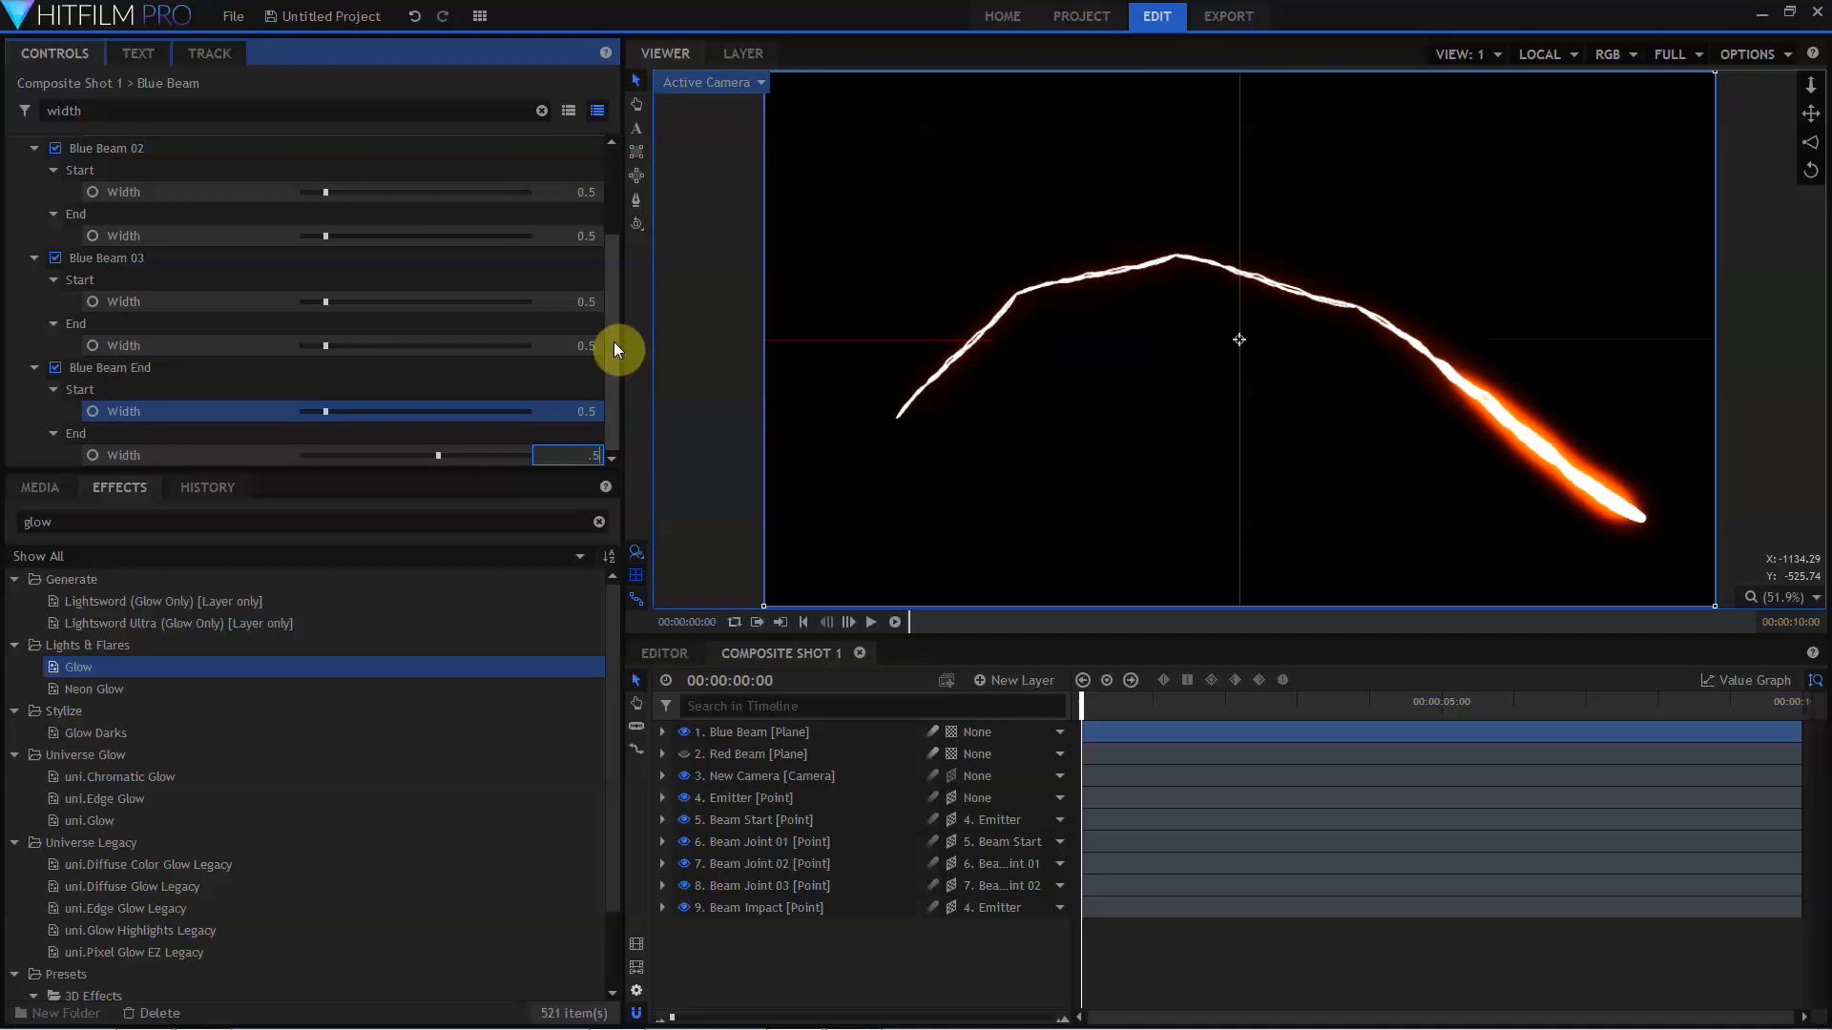
Filter the controls for "seed" and set the seeds of Blue Beam Start, 02, 03 and End to 600, 1,900, 2,800 and 4,300.
scroll(473, 231, "up", 3)
left_click_drag(239, 110, 5, 124)
type("seed")
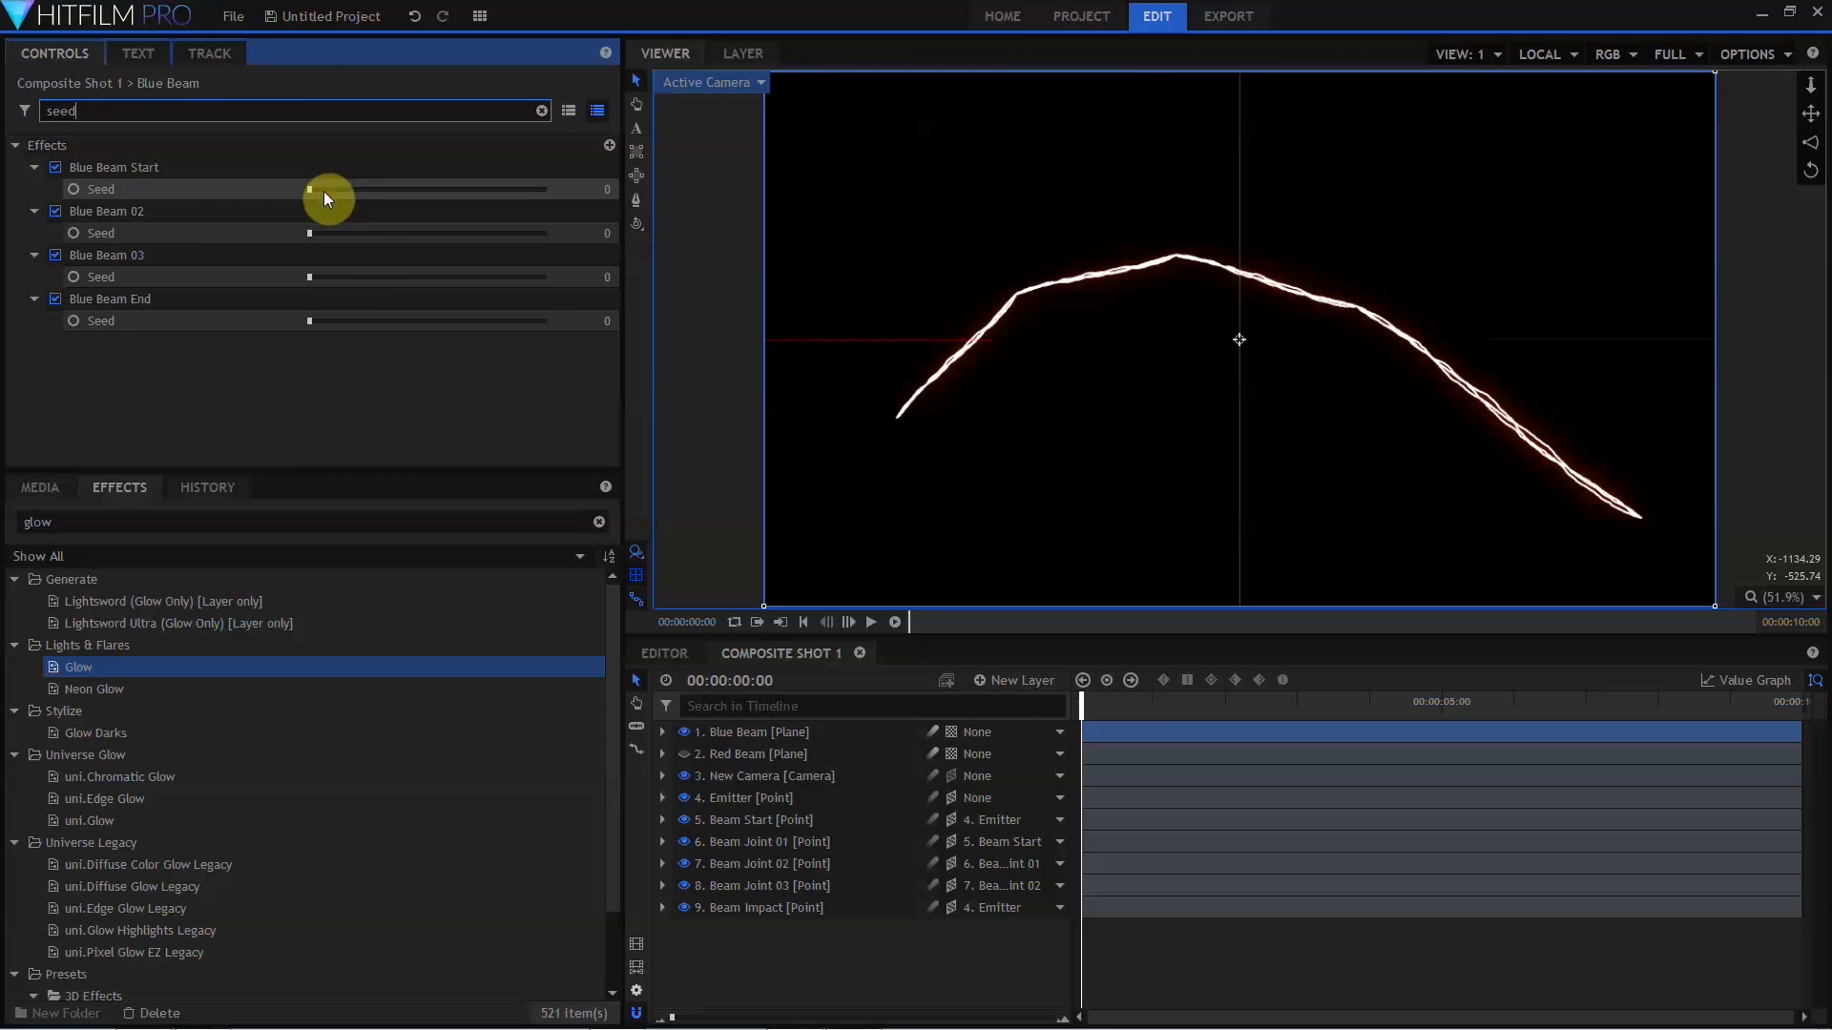
left_click(354, 232)
left_click(375, 276)
left_click(410, 320)
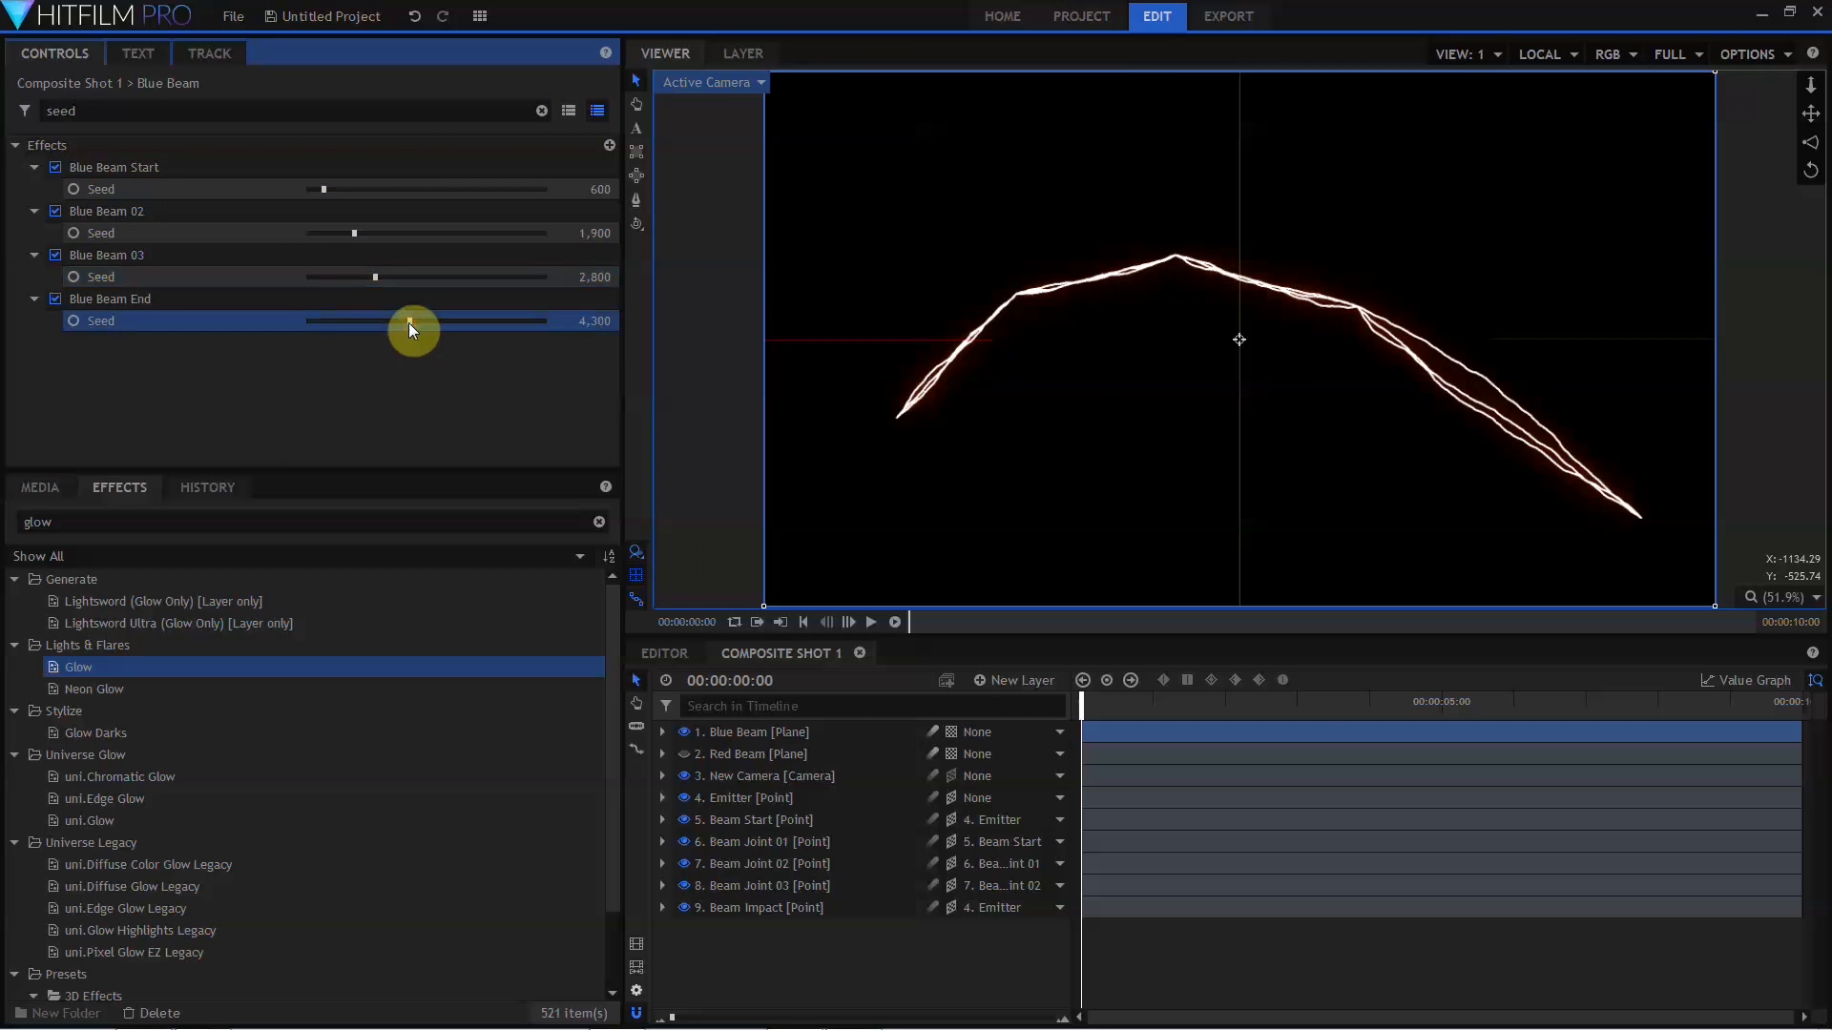
Filter the controls for "scale" and set Blue Beam Start's Wave Scale to 0.24, Twitch Scale to 0.23 and branch Min Scale to 0.01.
left_click_drag(143, 111, 20, 115)
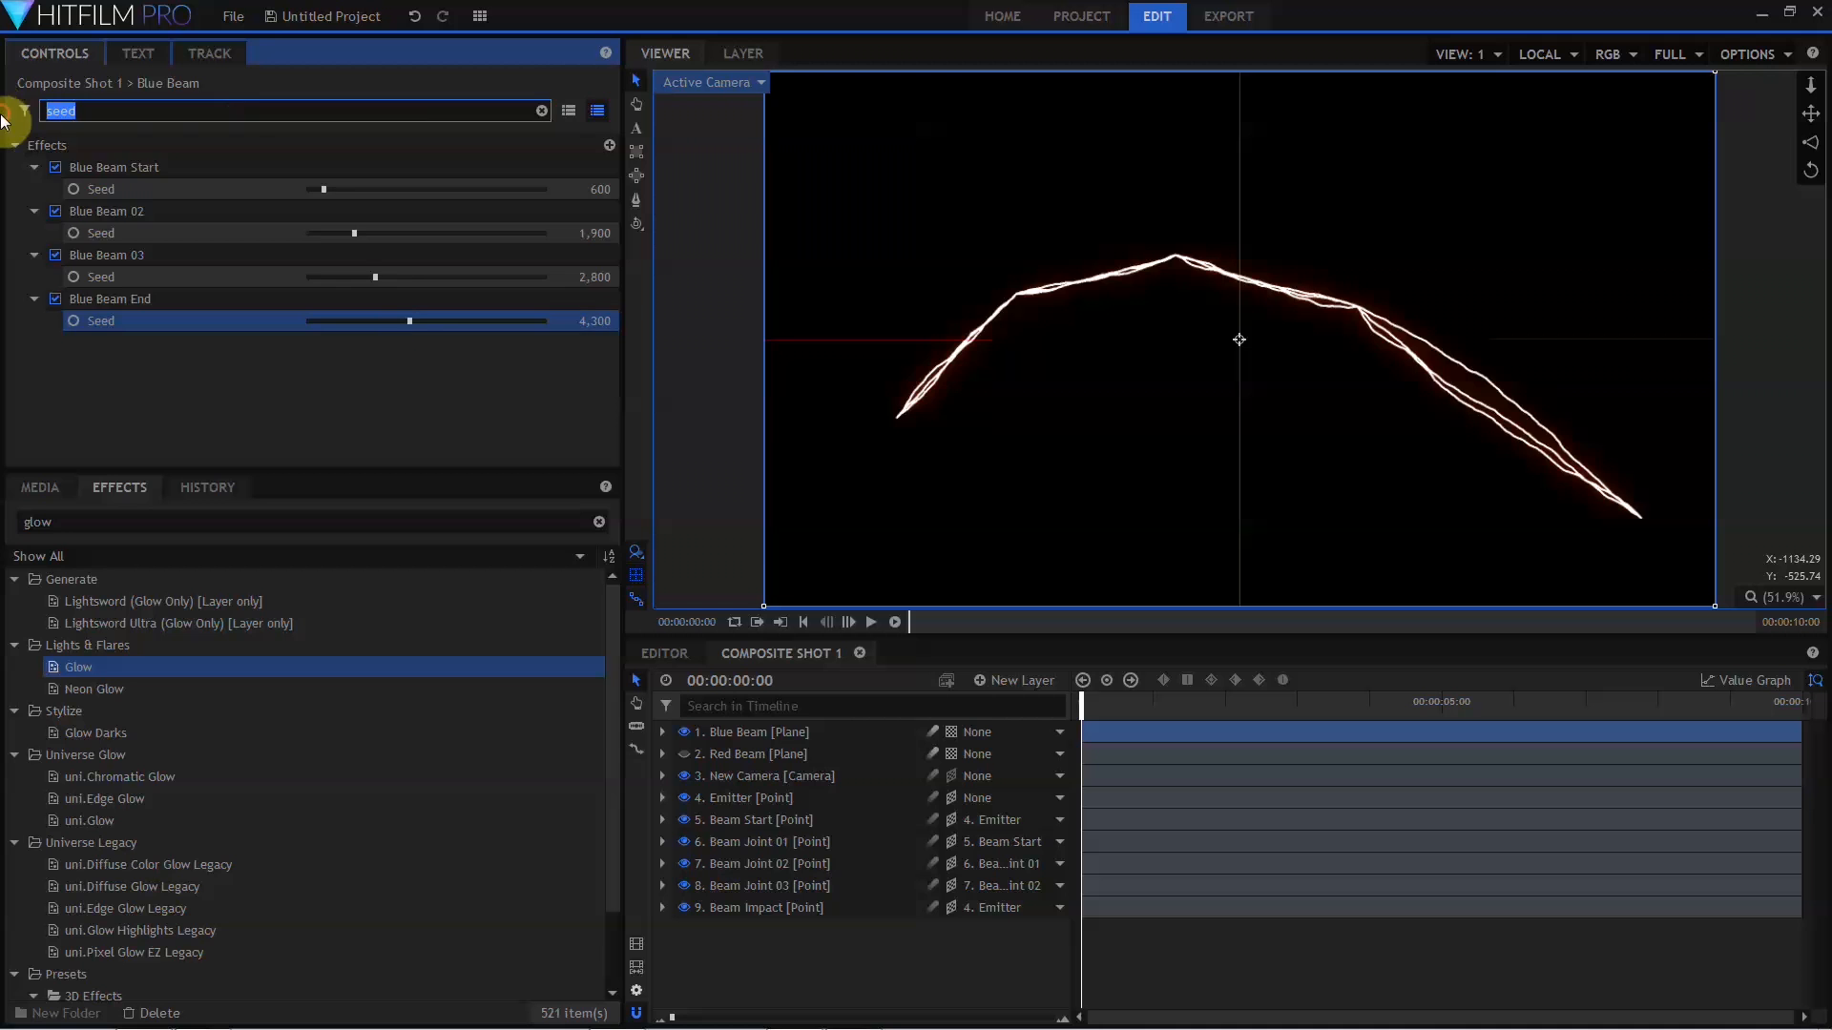
type("scale")
left_click_drag(310, 190, 352, 189)
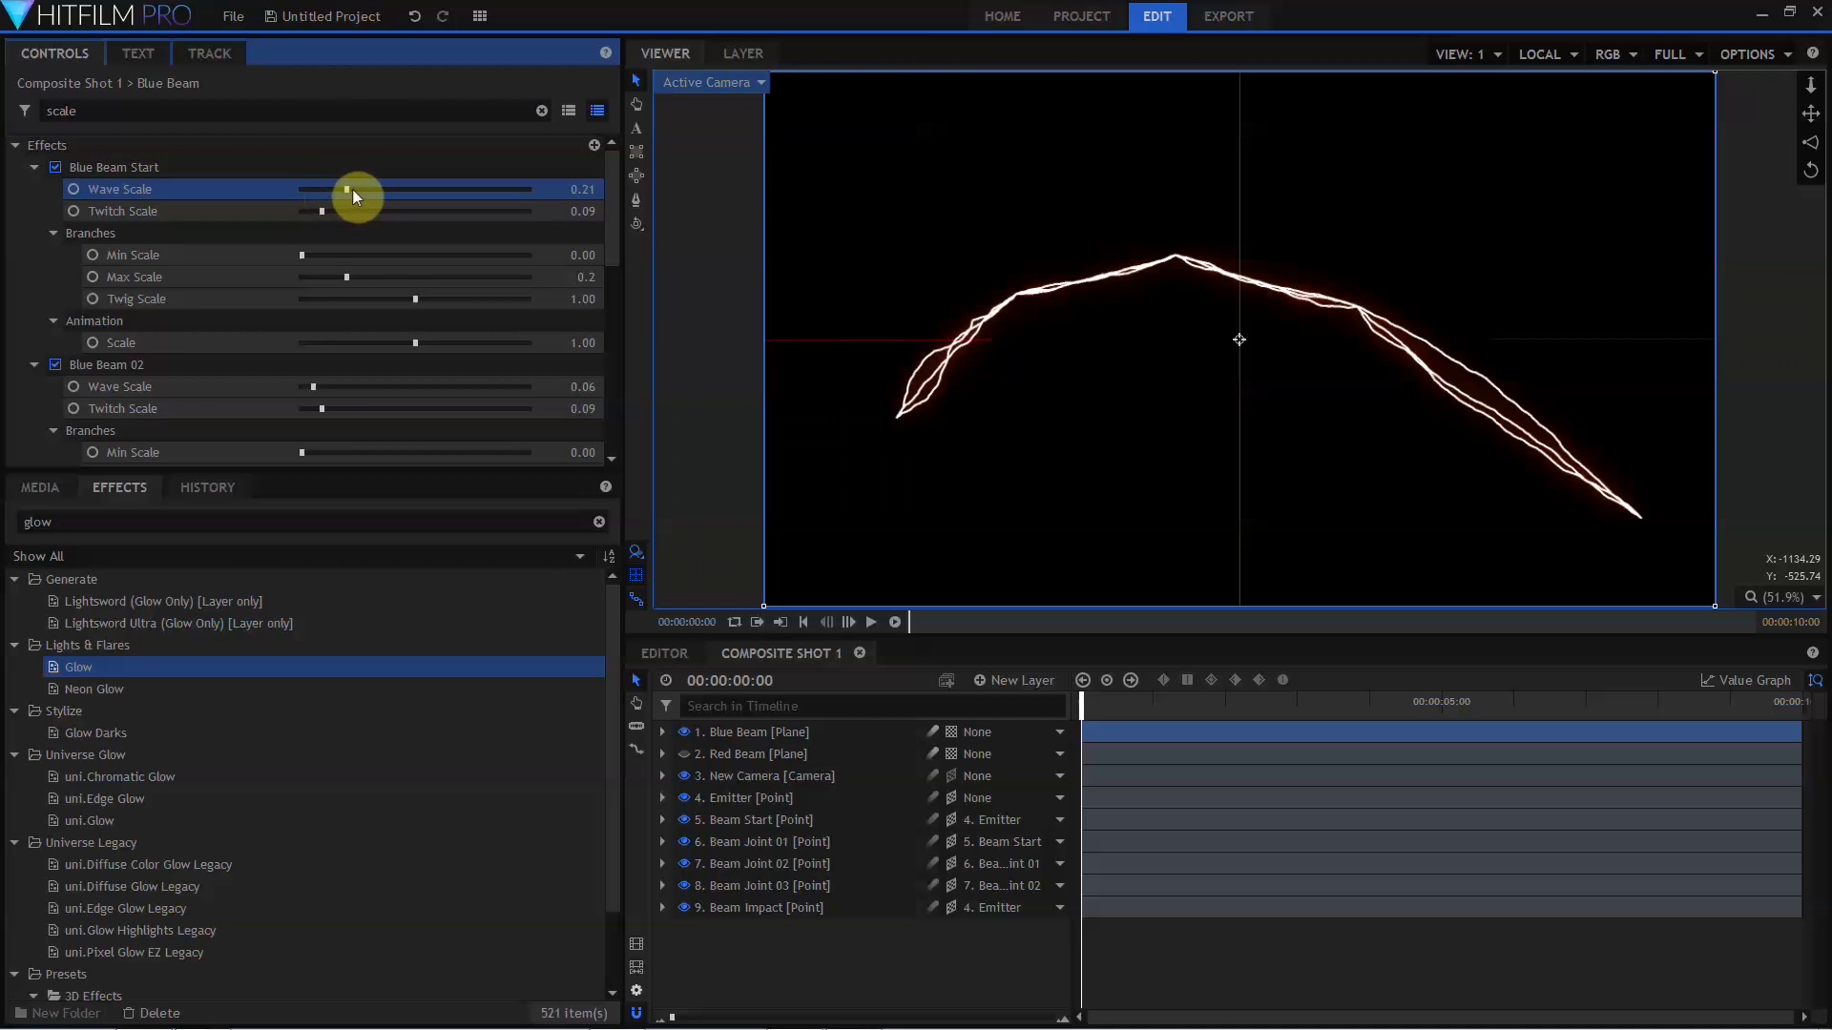
left_click(351, 210)
left_click(302, 256)
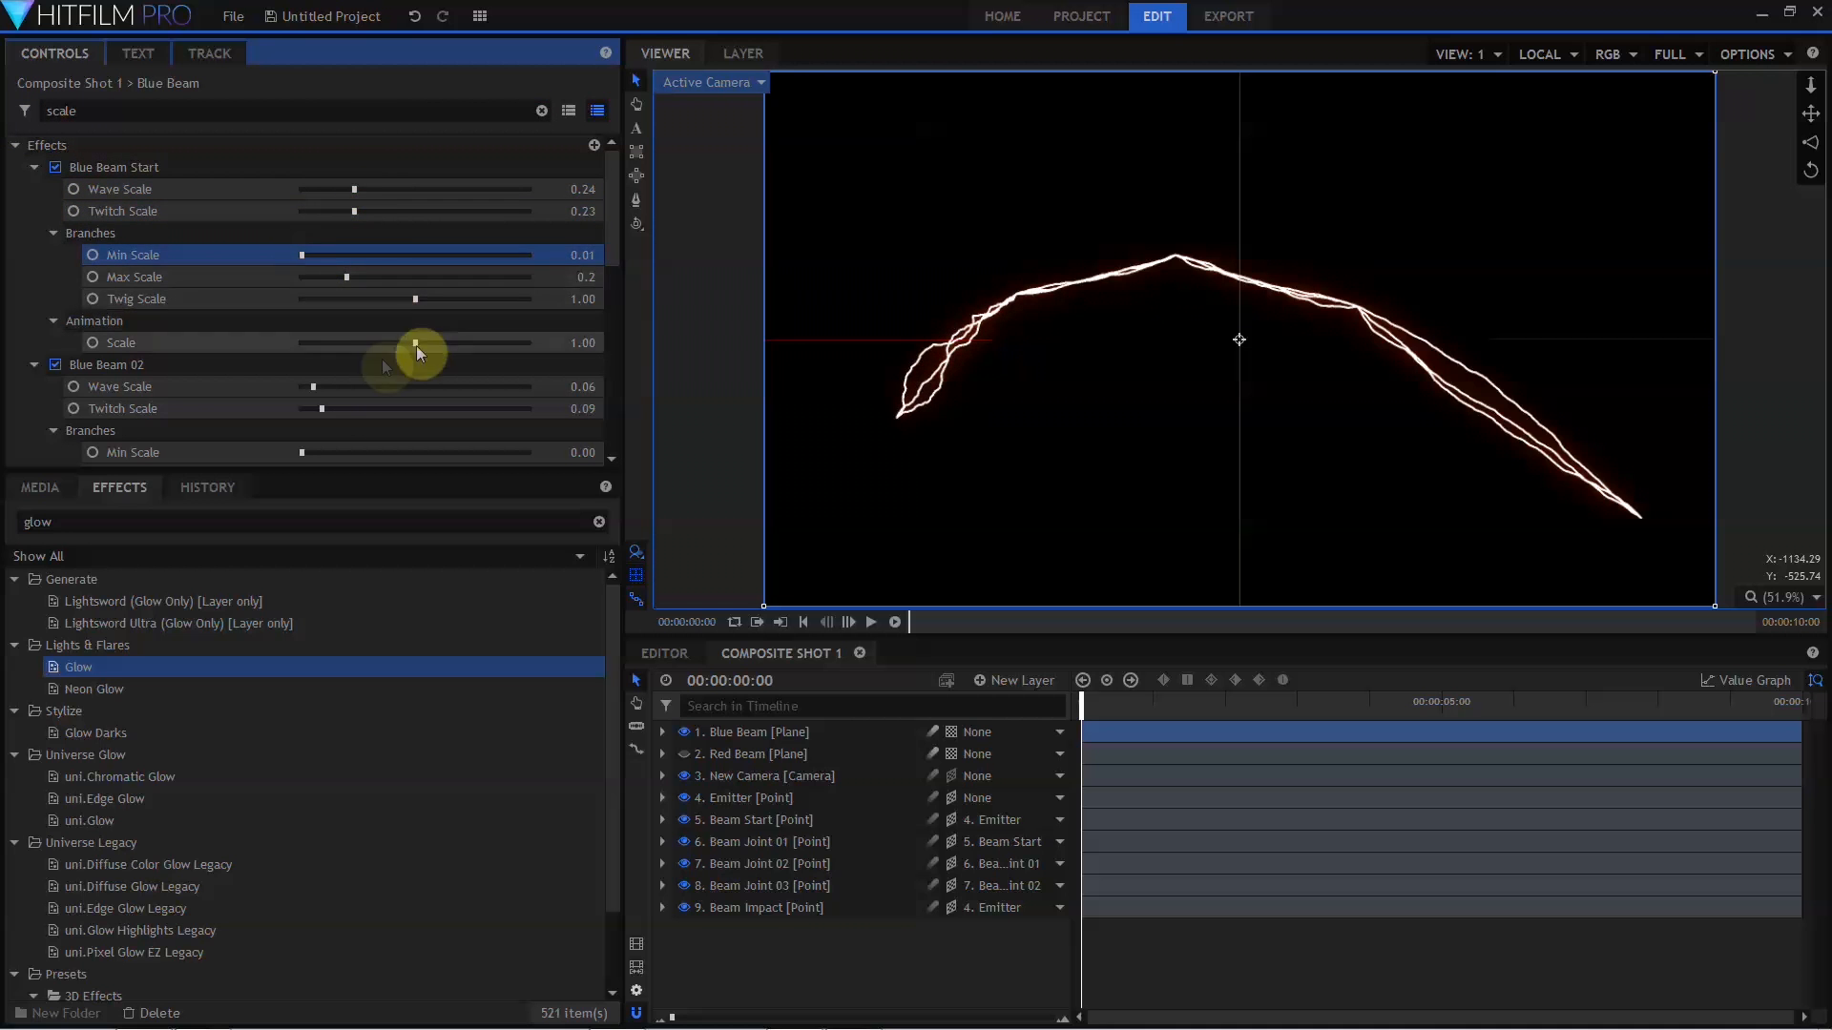
Raise Blue Beam 02's wave and twitch scales, set Blue Beam 03's to 0.27 and 0.26, and set both for Blue Beam End to 0.14.
left_click(363, 386)
scroll(414, 448, "down", 3)
left_click_drag(324, 408, 359, 425)
left_click(361, 404)
scroll(364, 415, "down", 5)
left_click_drag(313, 362, 331, 383)
Filter the controls for "radius" and set Blue Beam Start's end radius and Blue Beam 02's start and end radii to 24.
left_click(155, 110)
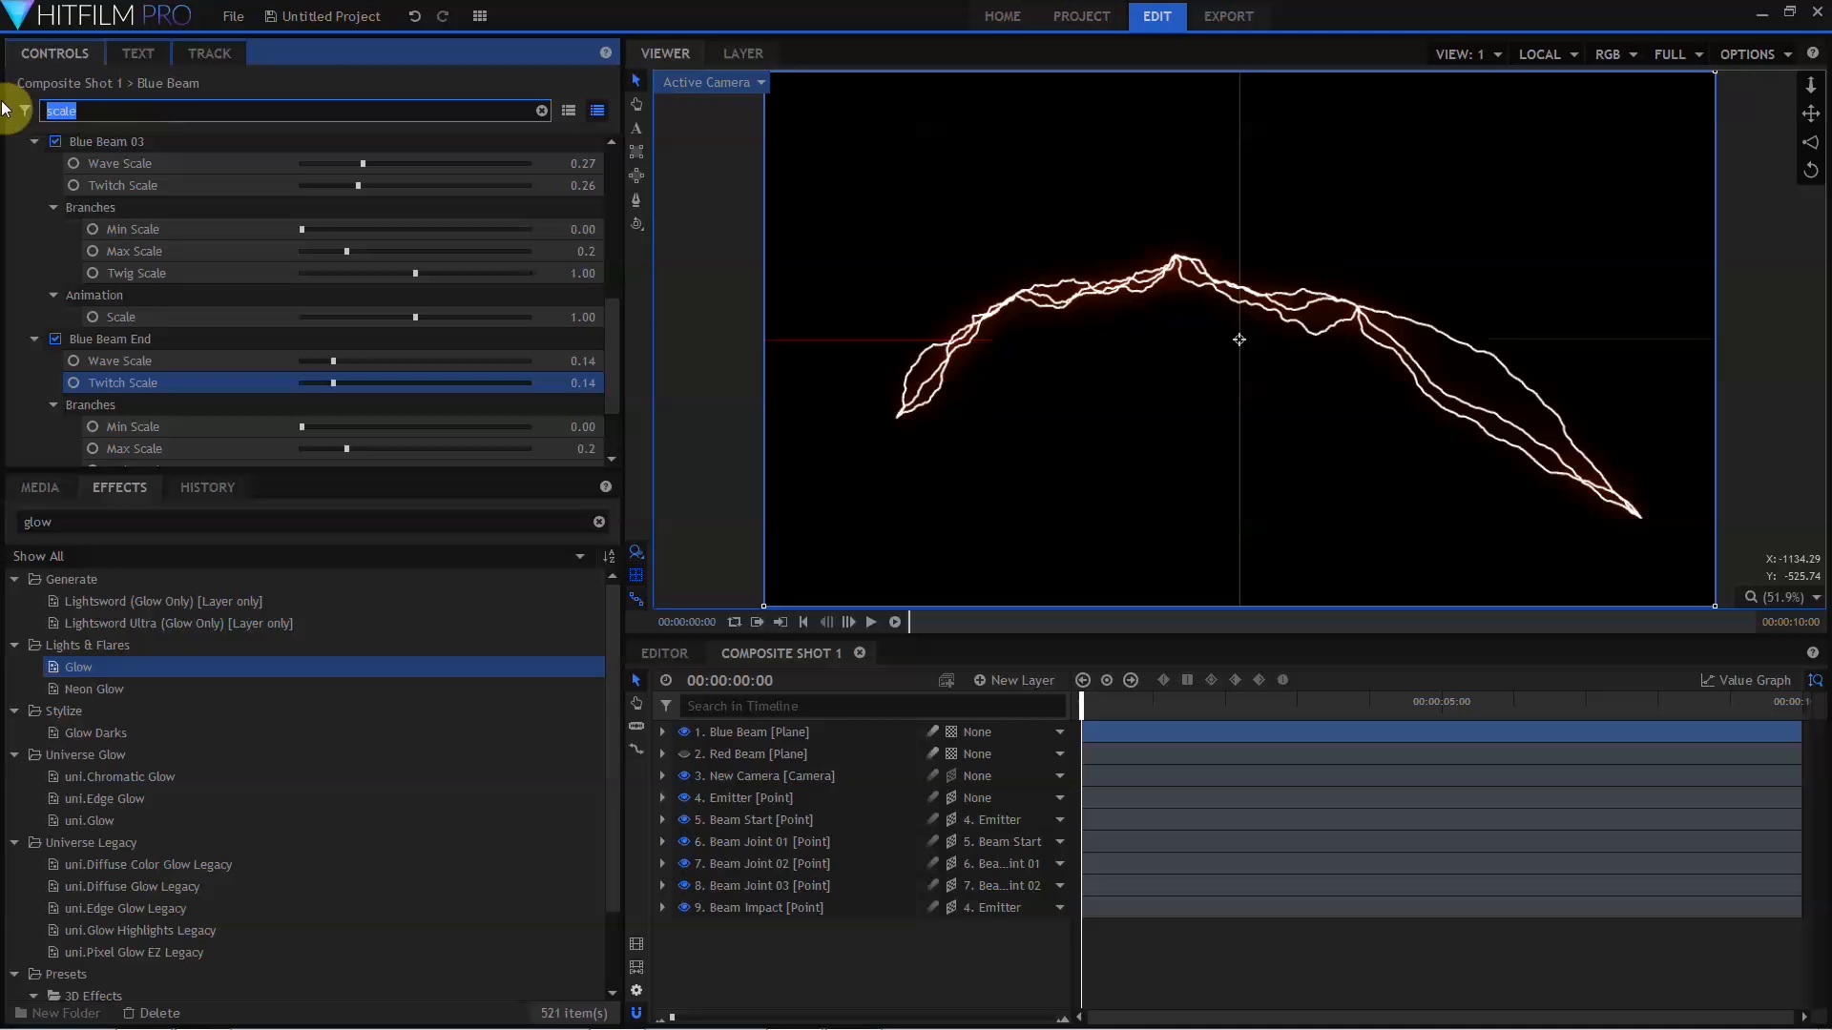
type("radu")
key("BackSpace")
type("ius")
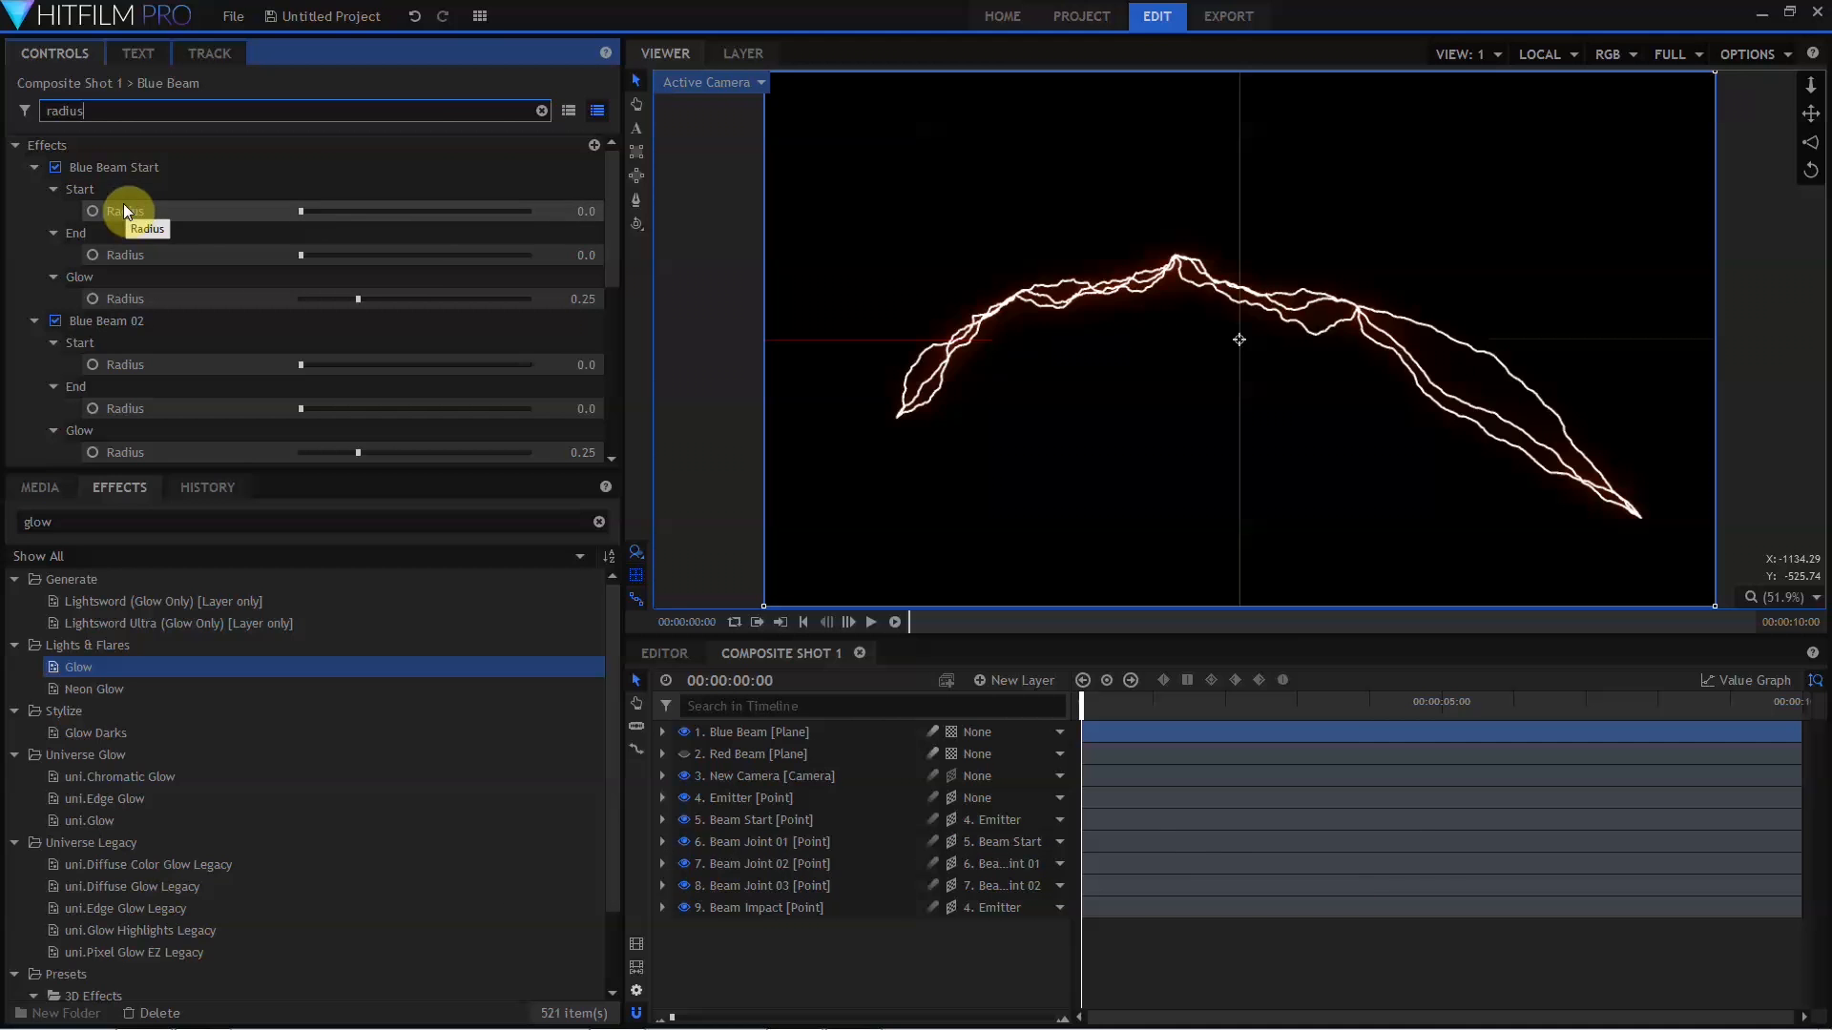
left_click(569, 256)
key("Tab")
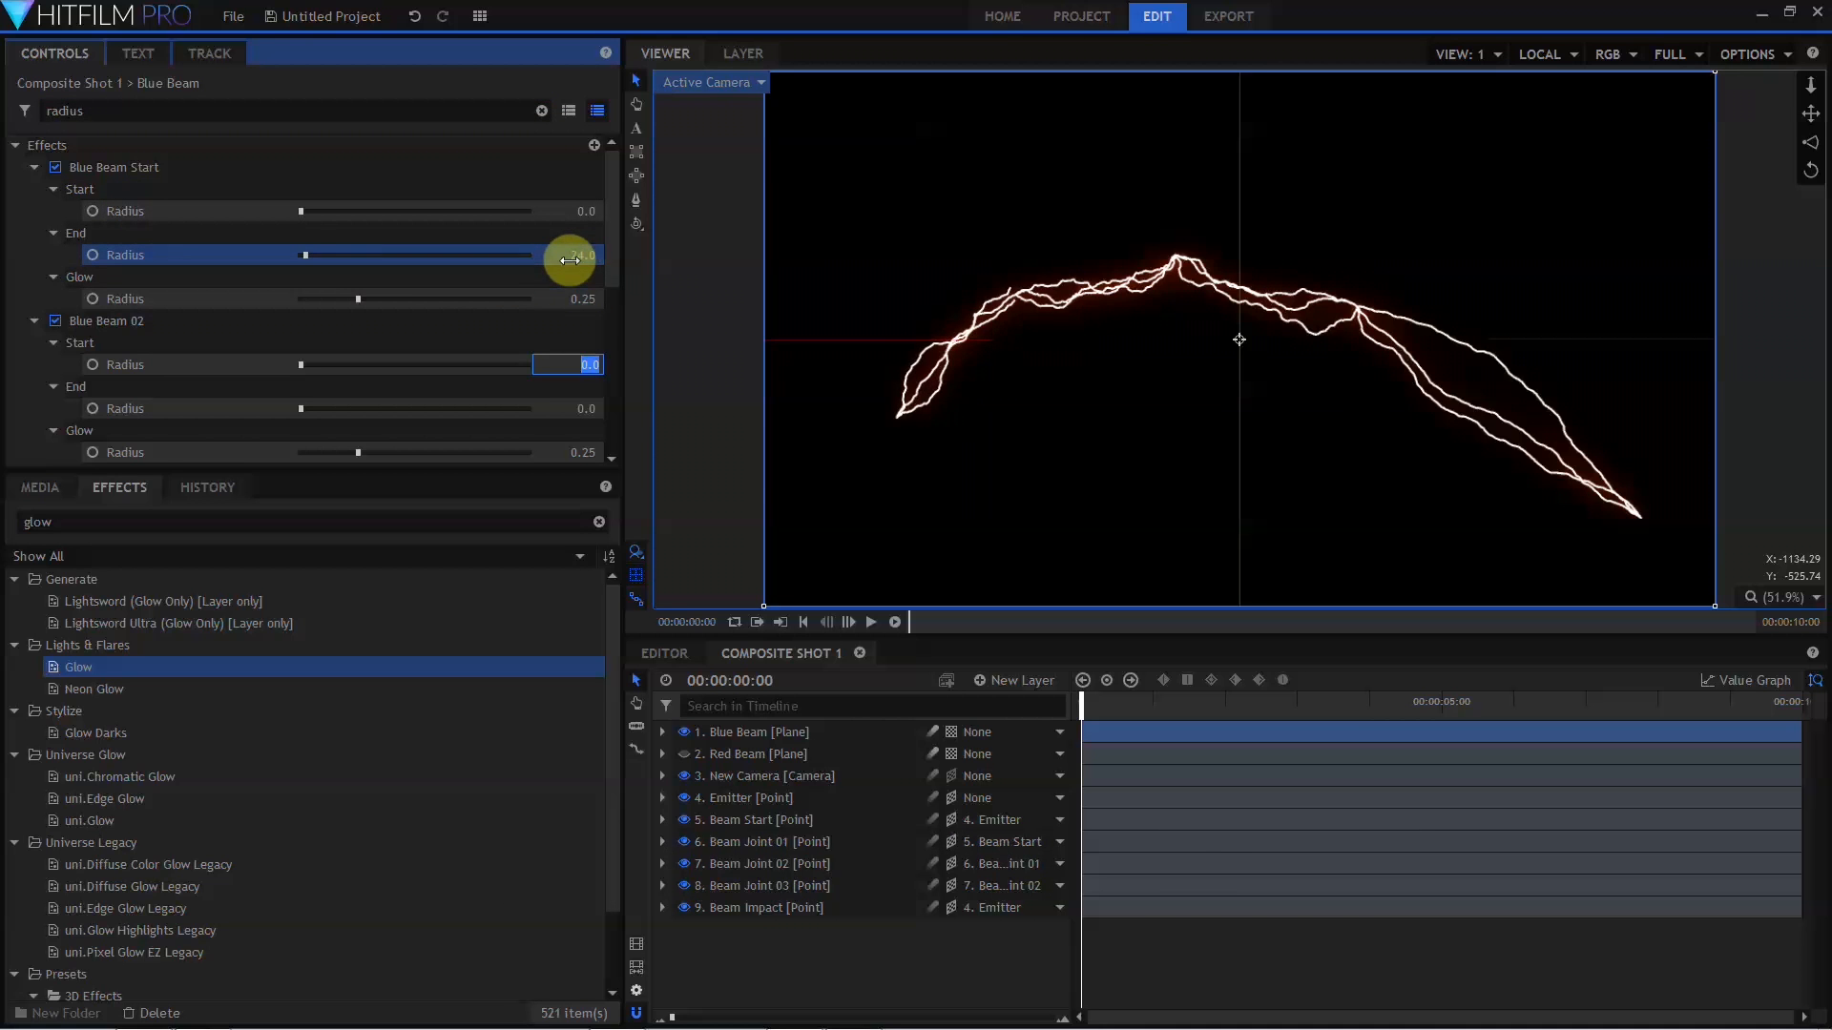
type("24")
key("Tab")
type("24")
key("Return")
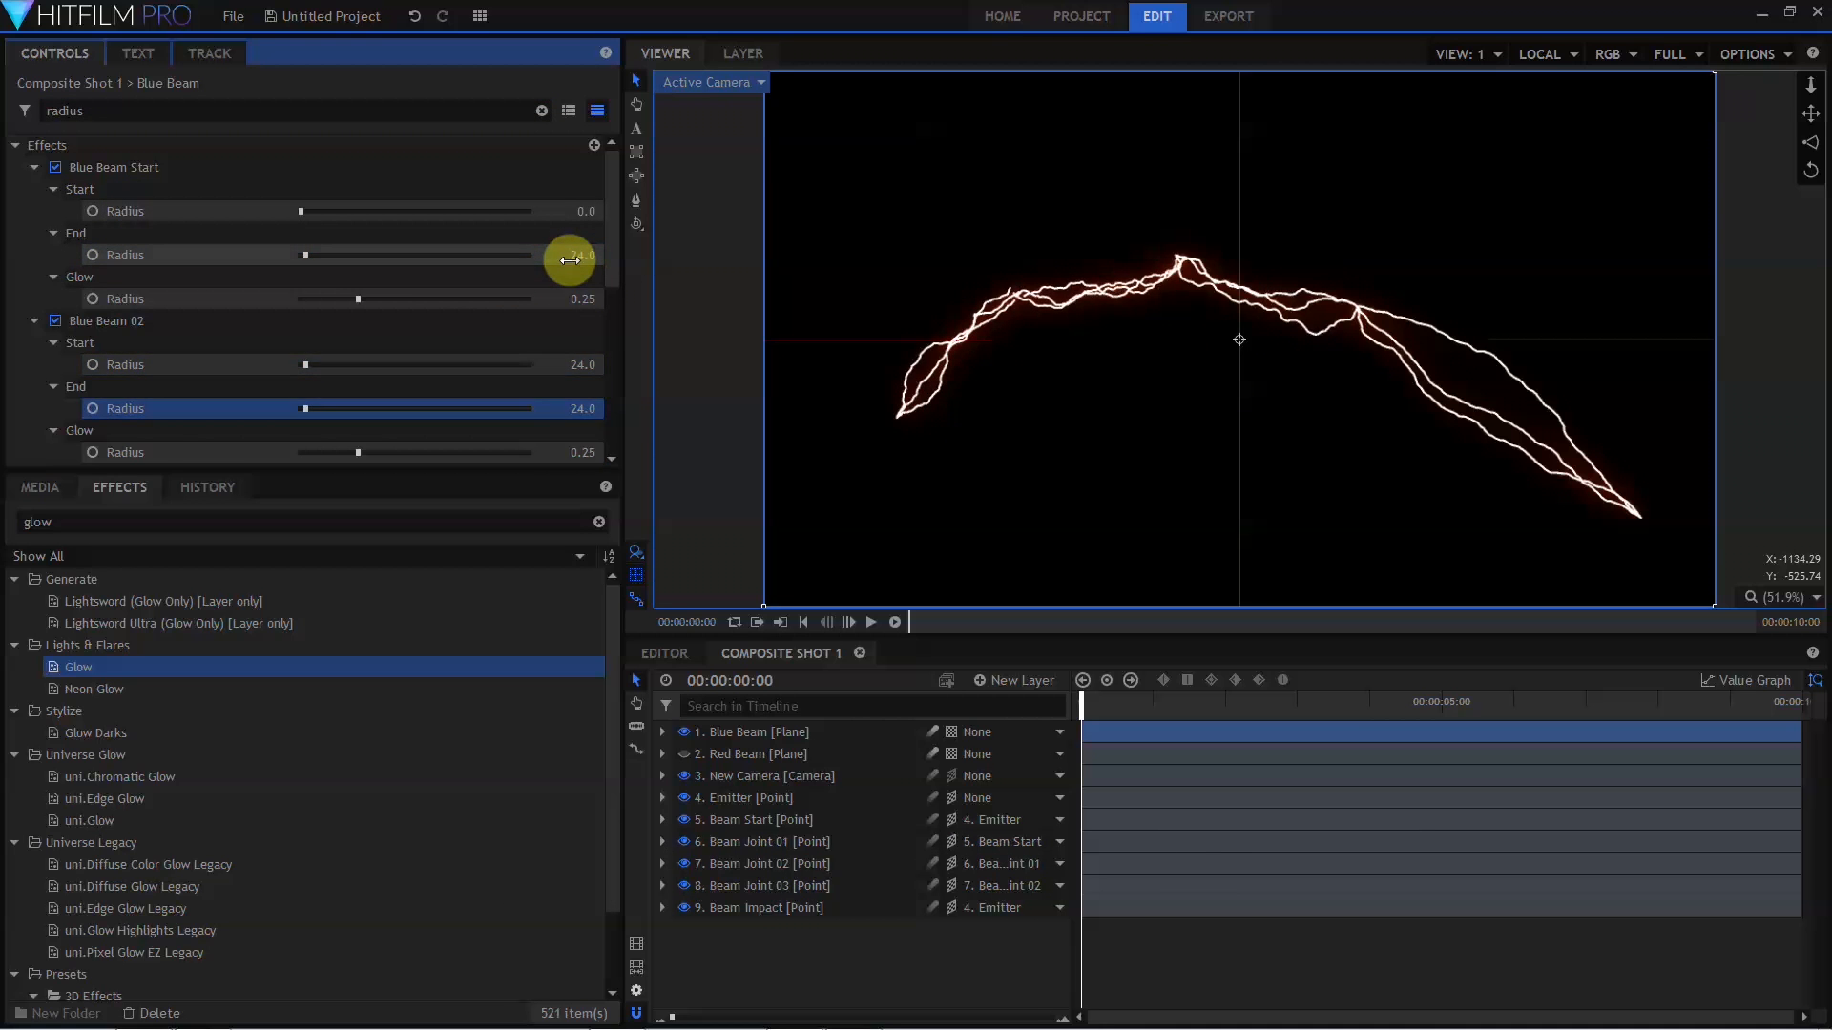
Set the start and end radii of Blue Beam 03 and Blue Beam End to 24.
scroll(615, 397, "down", 4)
left_click(589, 266)
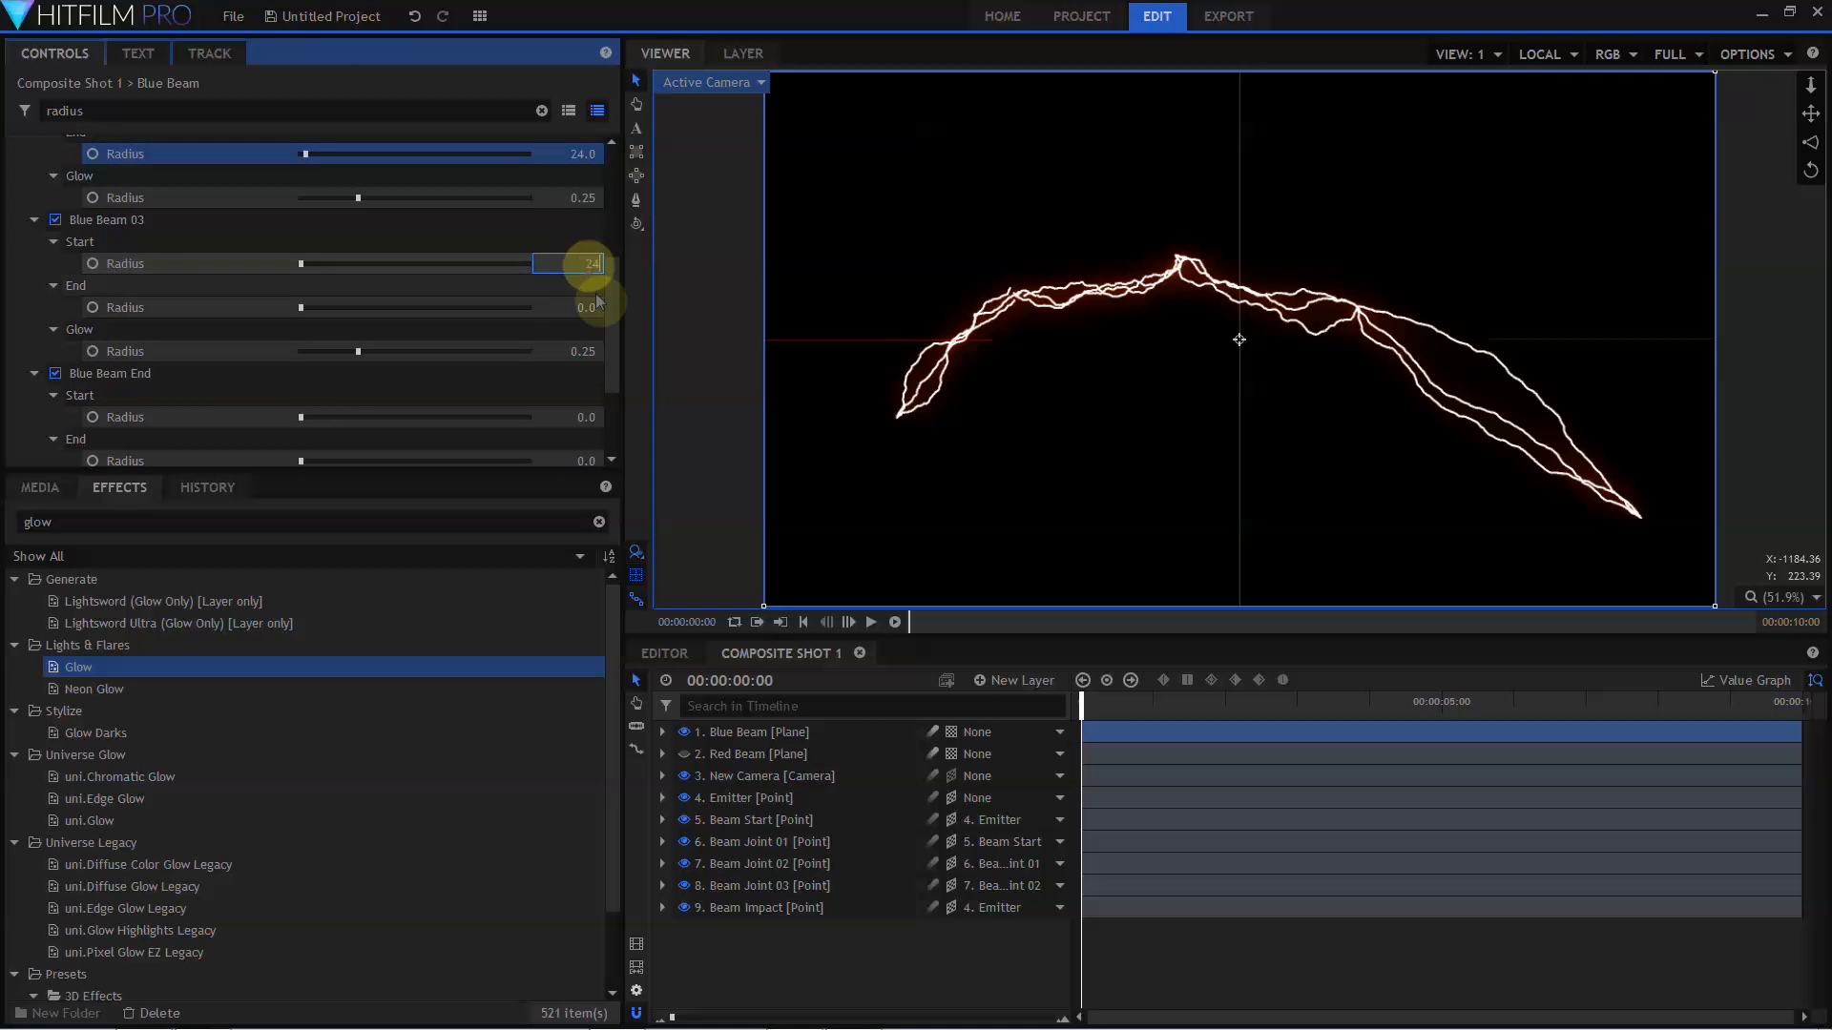
type("24")
key("Tab")
type("24")
key("Tab")
left_click(590, 417)
type("24")
key("Tab")
type("24")
key("Return")
scroll(601, 372, "down", 3)
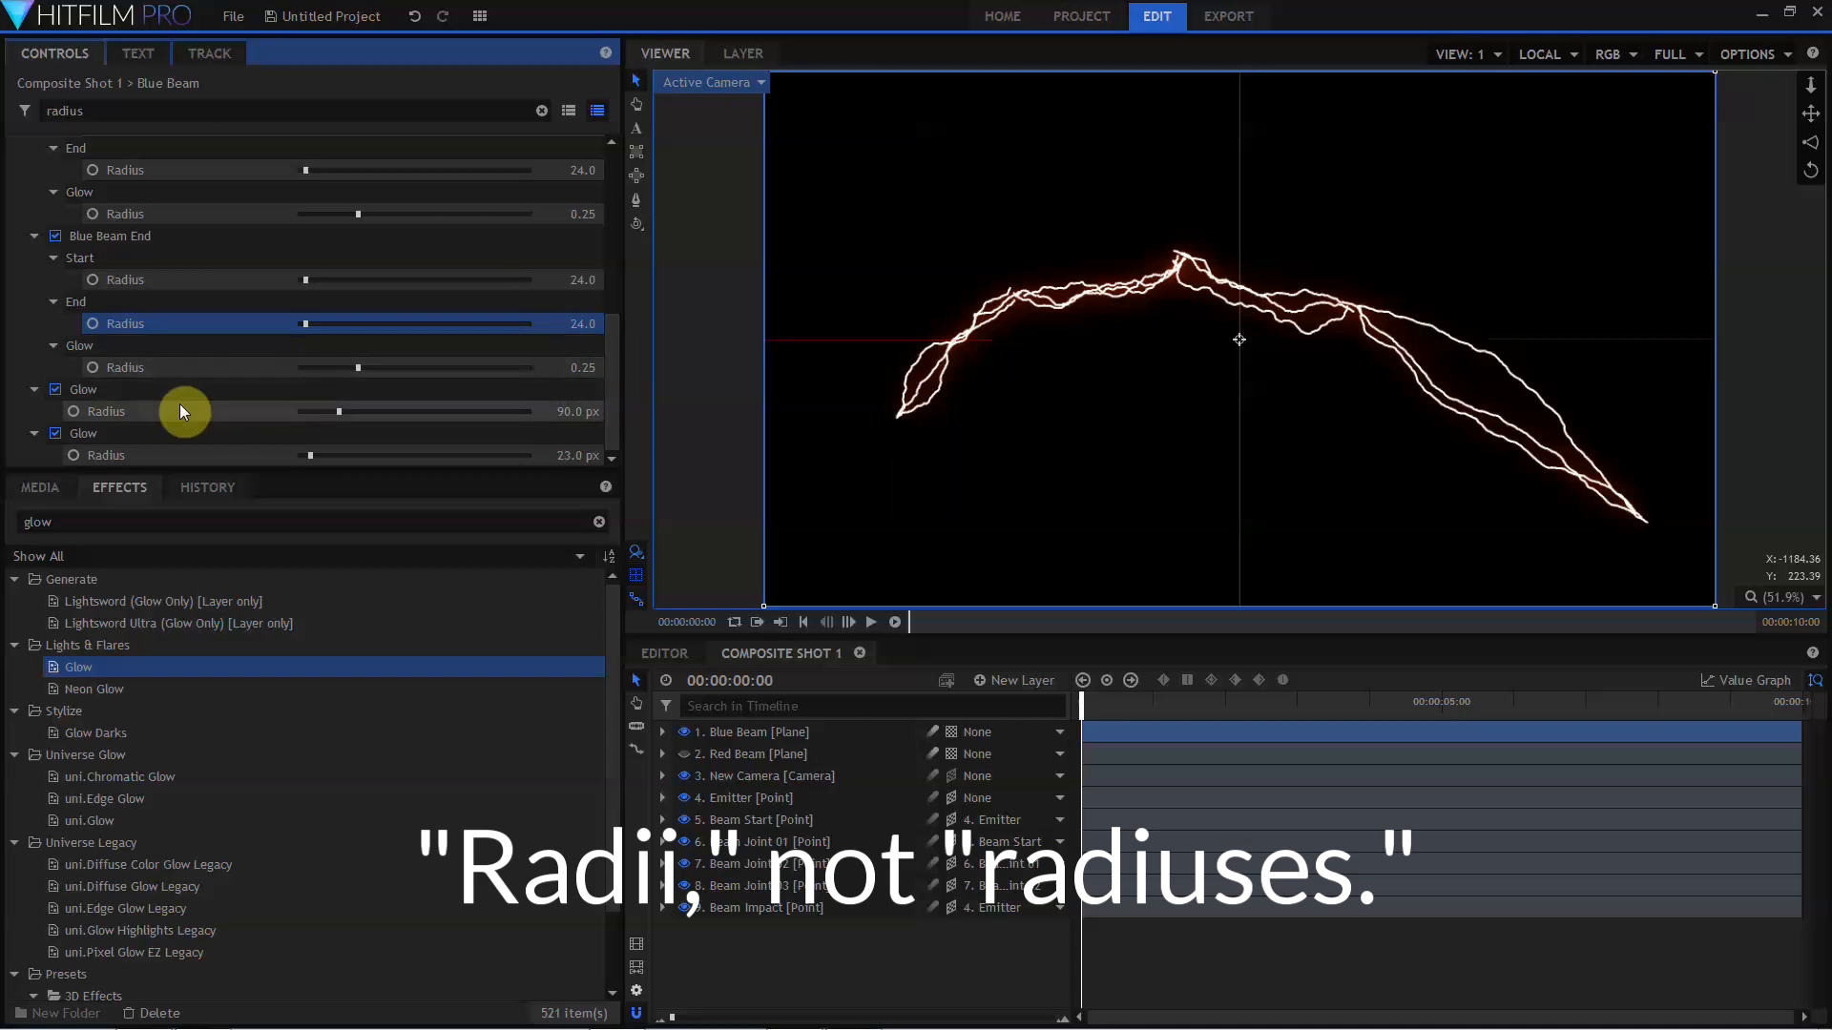
Set the Blue Beam plane's first Glow radius to 40 px and its second Glow radius to 10 px.
left_click(572, 414)
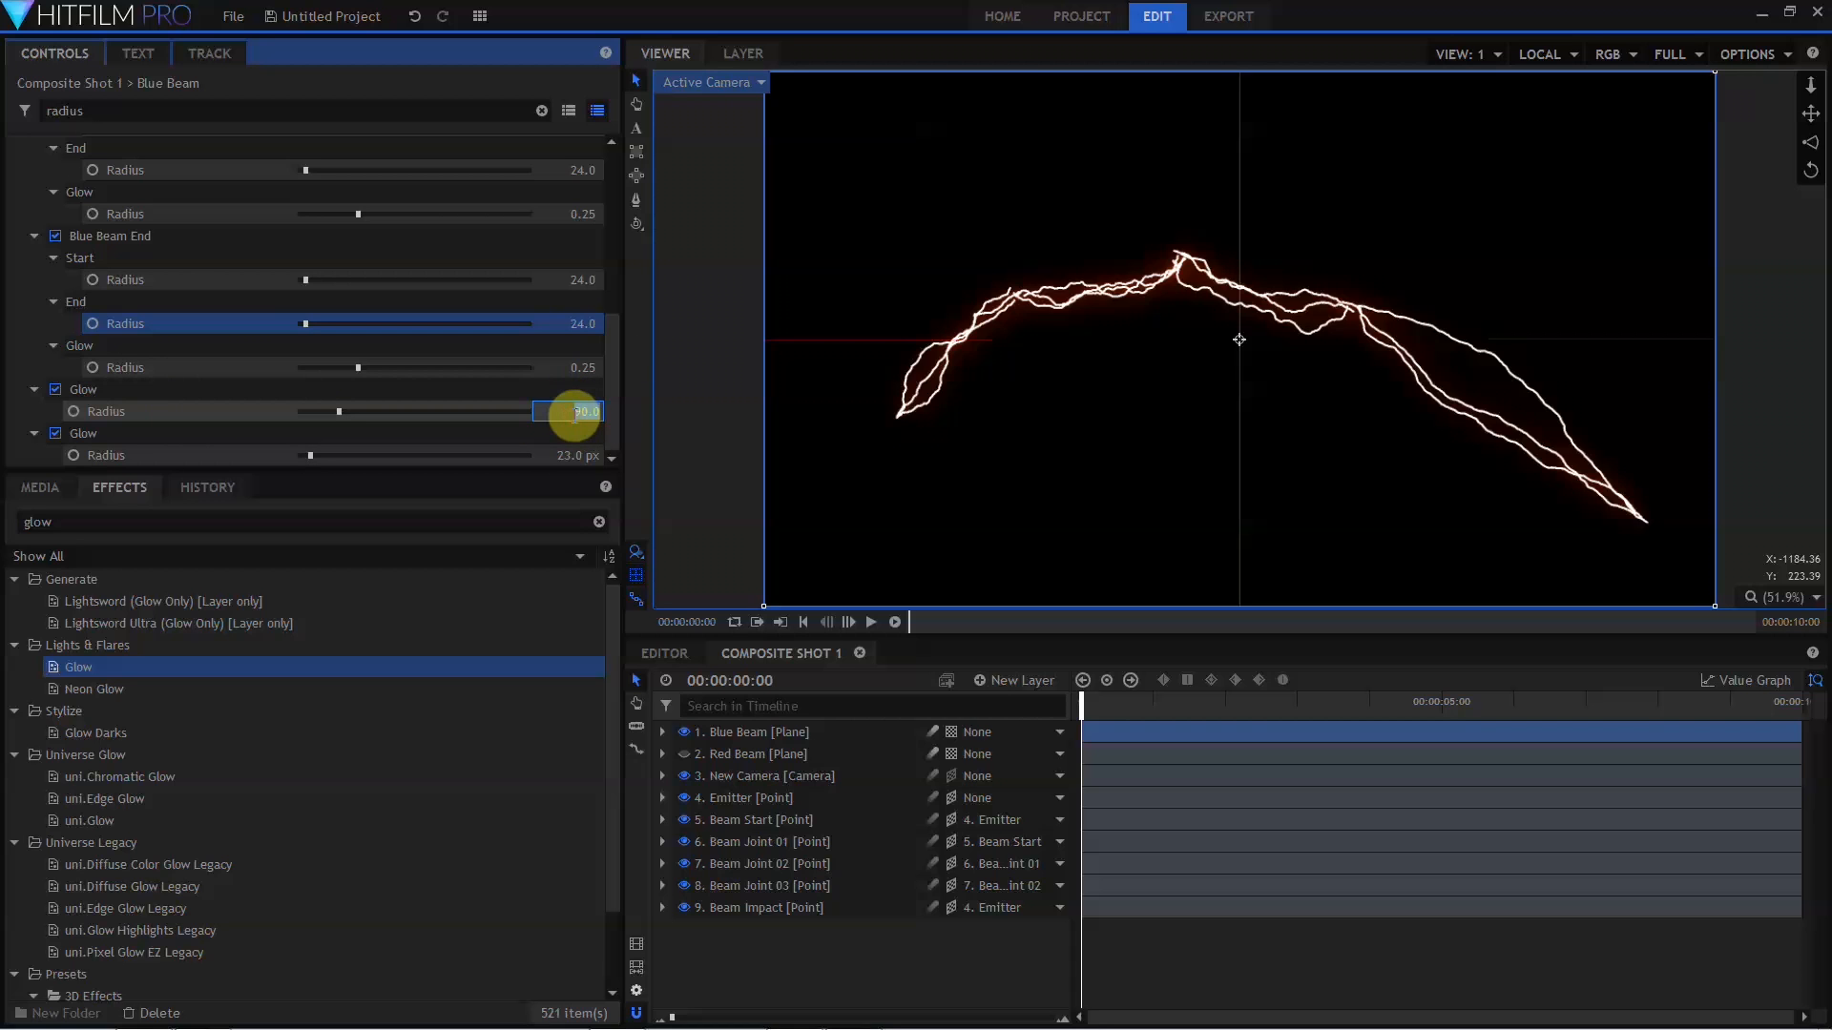
type("40")
key("Return")
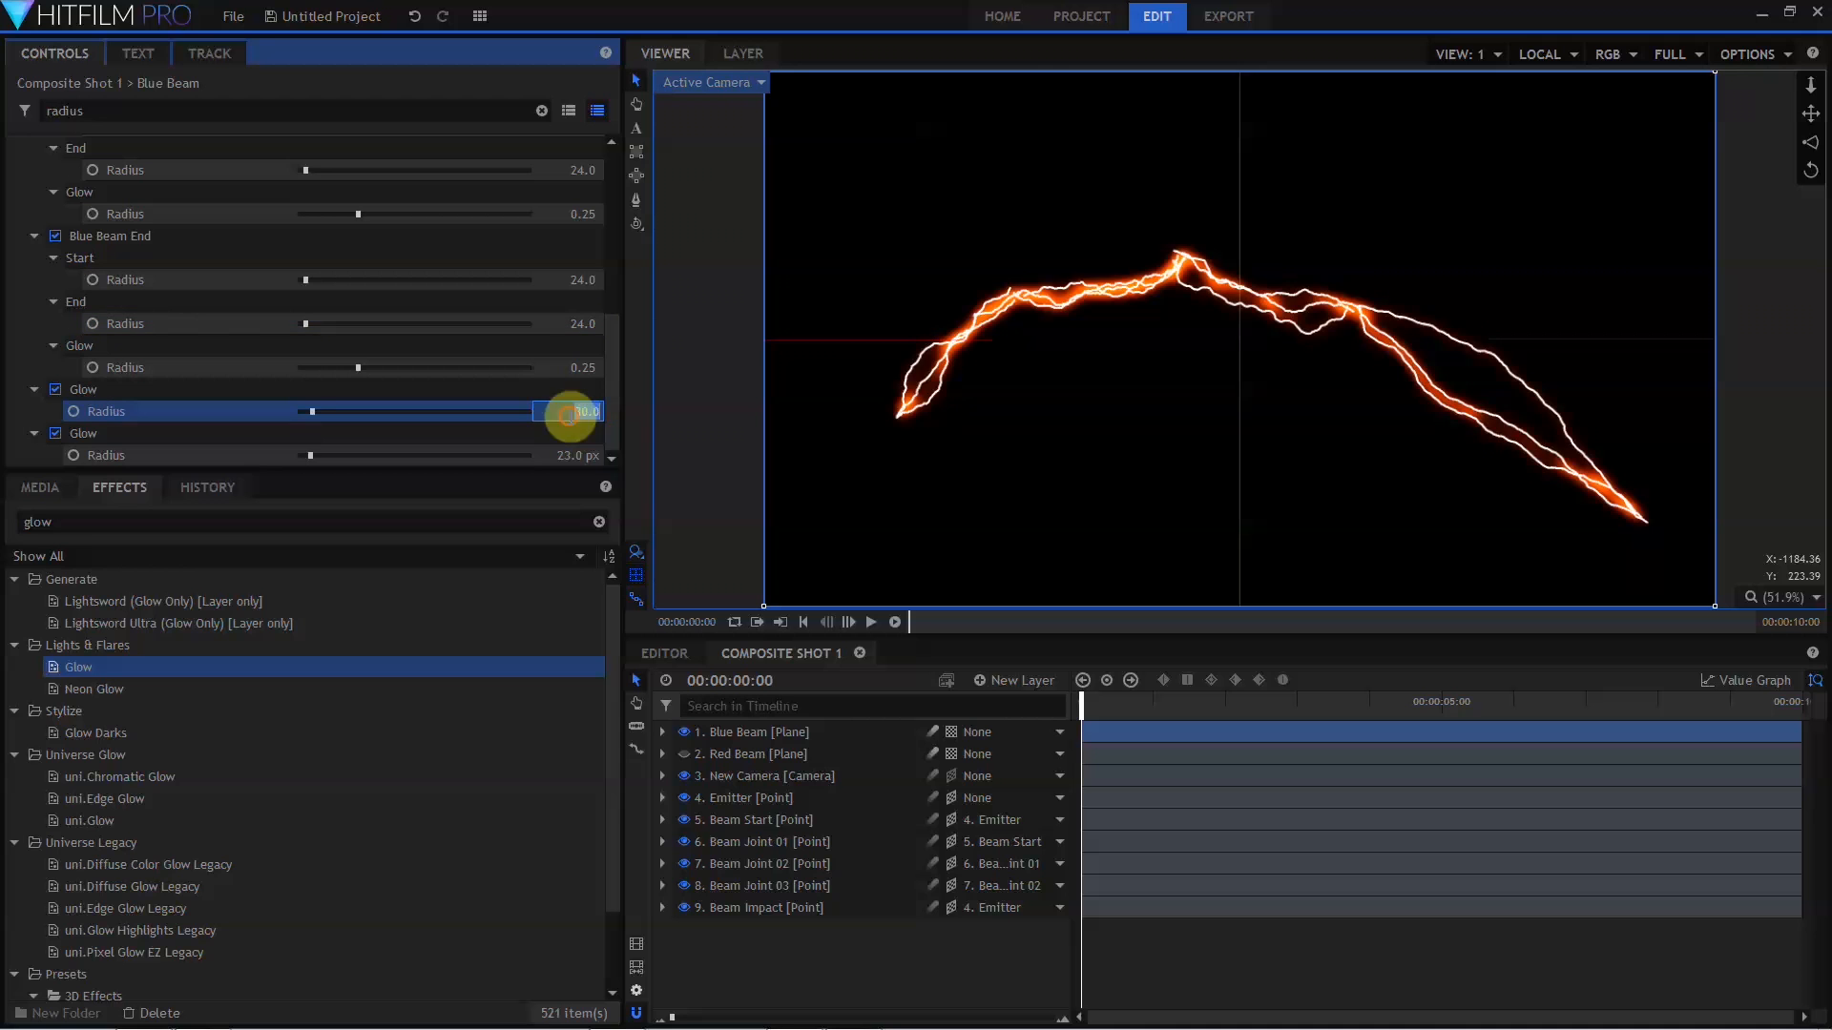
left_click(576, 454)
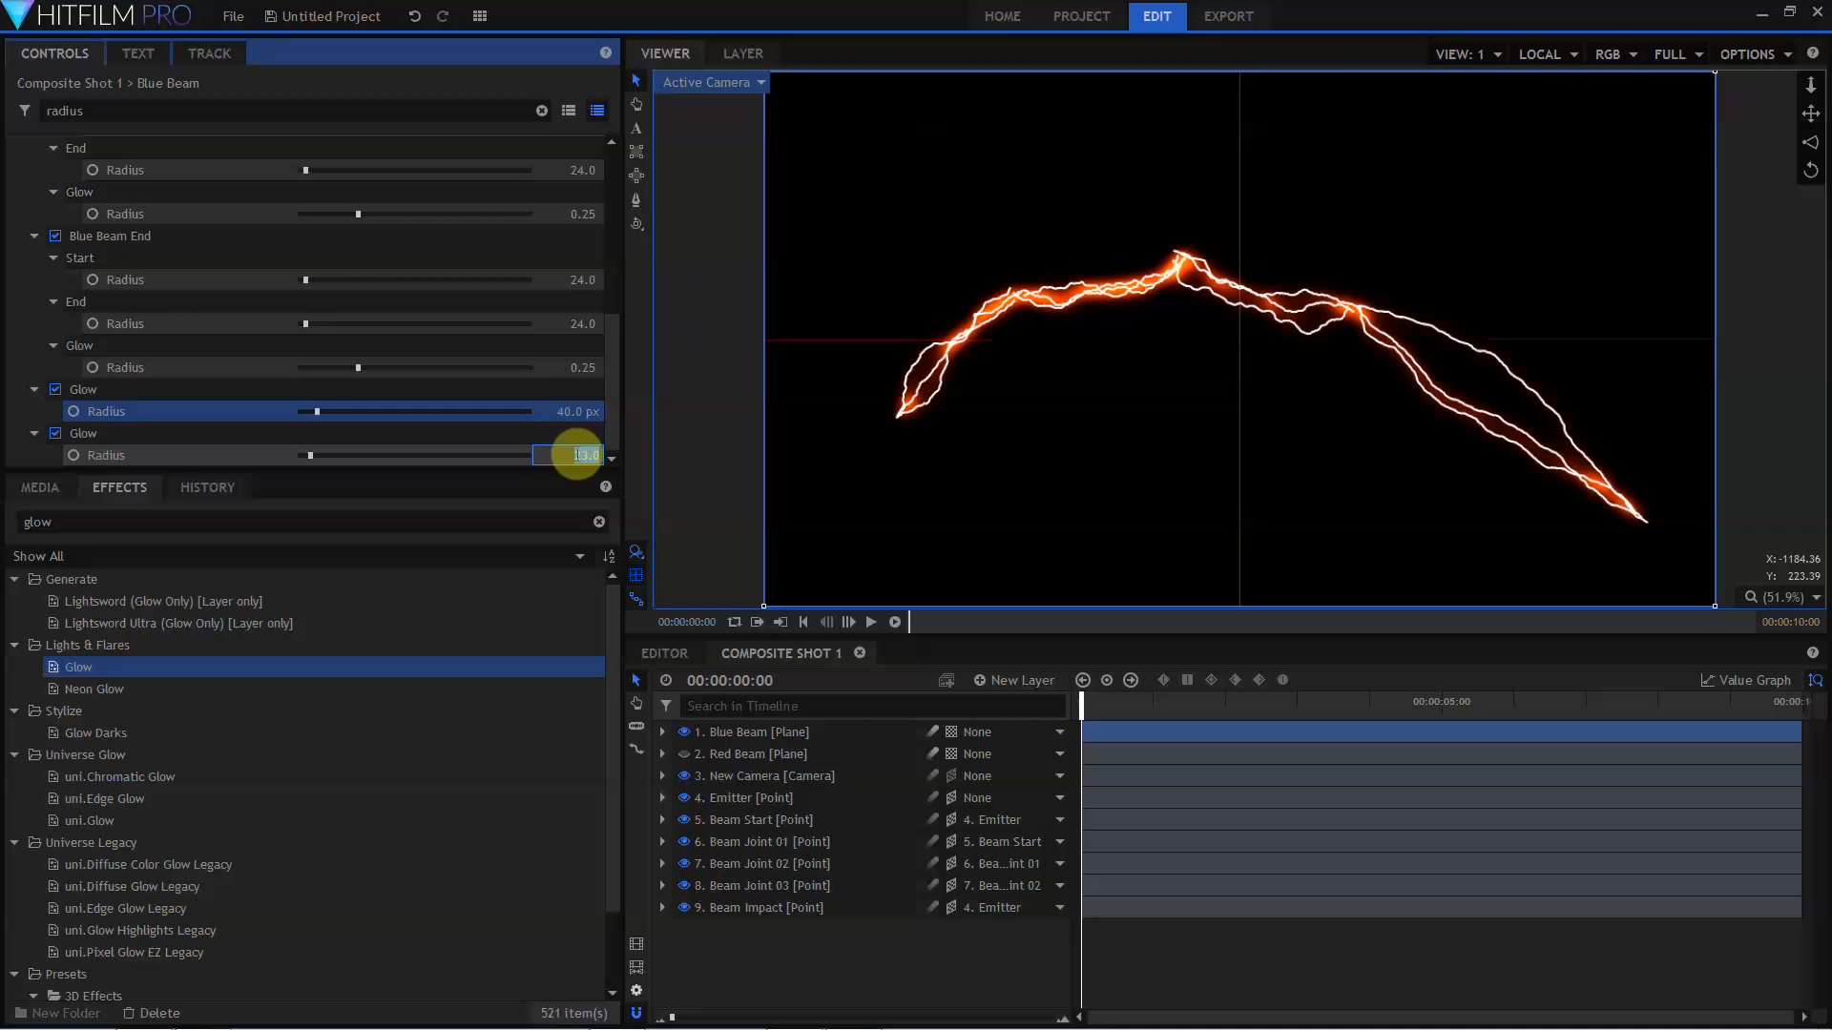
type("10")
key("Return")
Filter the controls for "color" and set the first Glow's Color A to light cyan (0.6, 1.0, 1.0) and Color B to blue (0.0, 0.0, 1.0).
left_click_drag(93, 111, 4, 111)
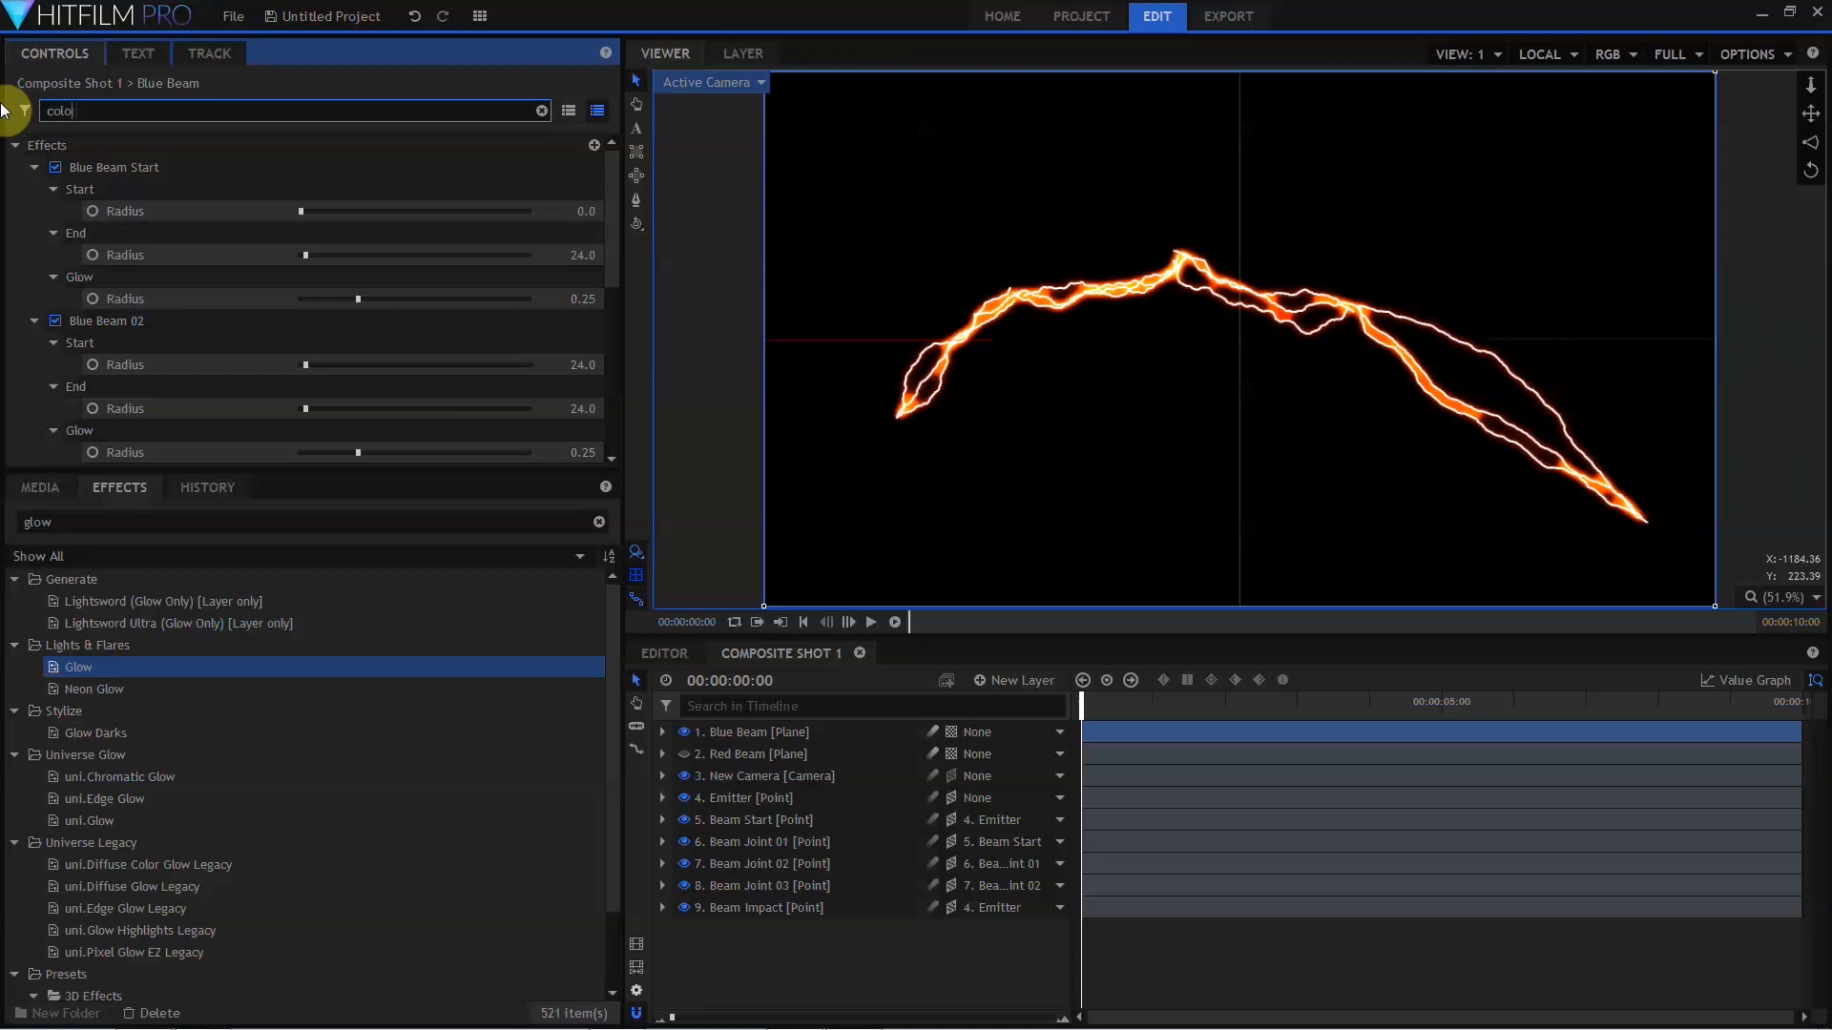
scroll(154, 176, "down", 3)
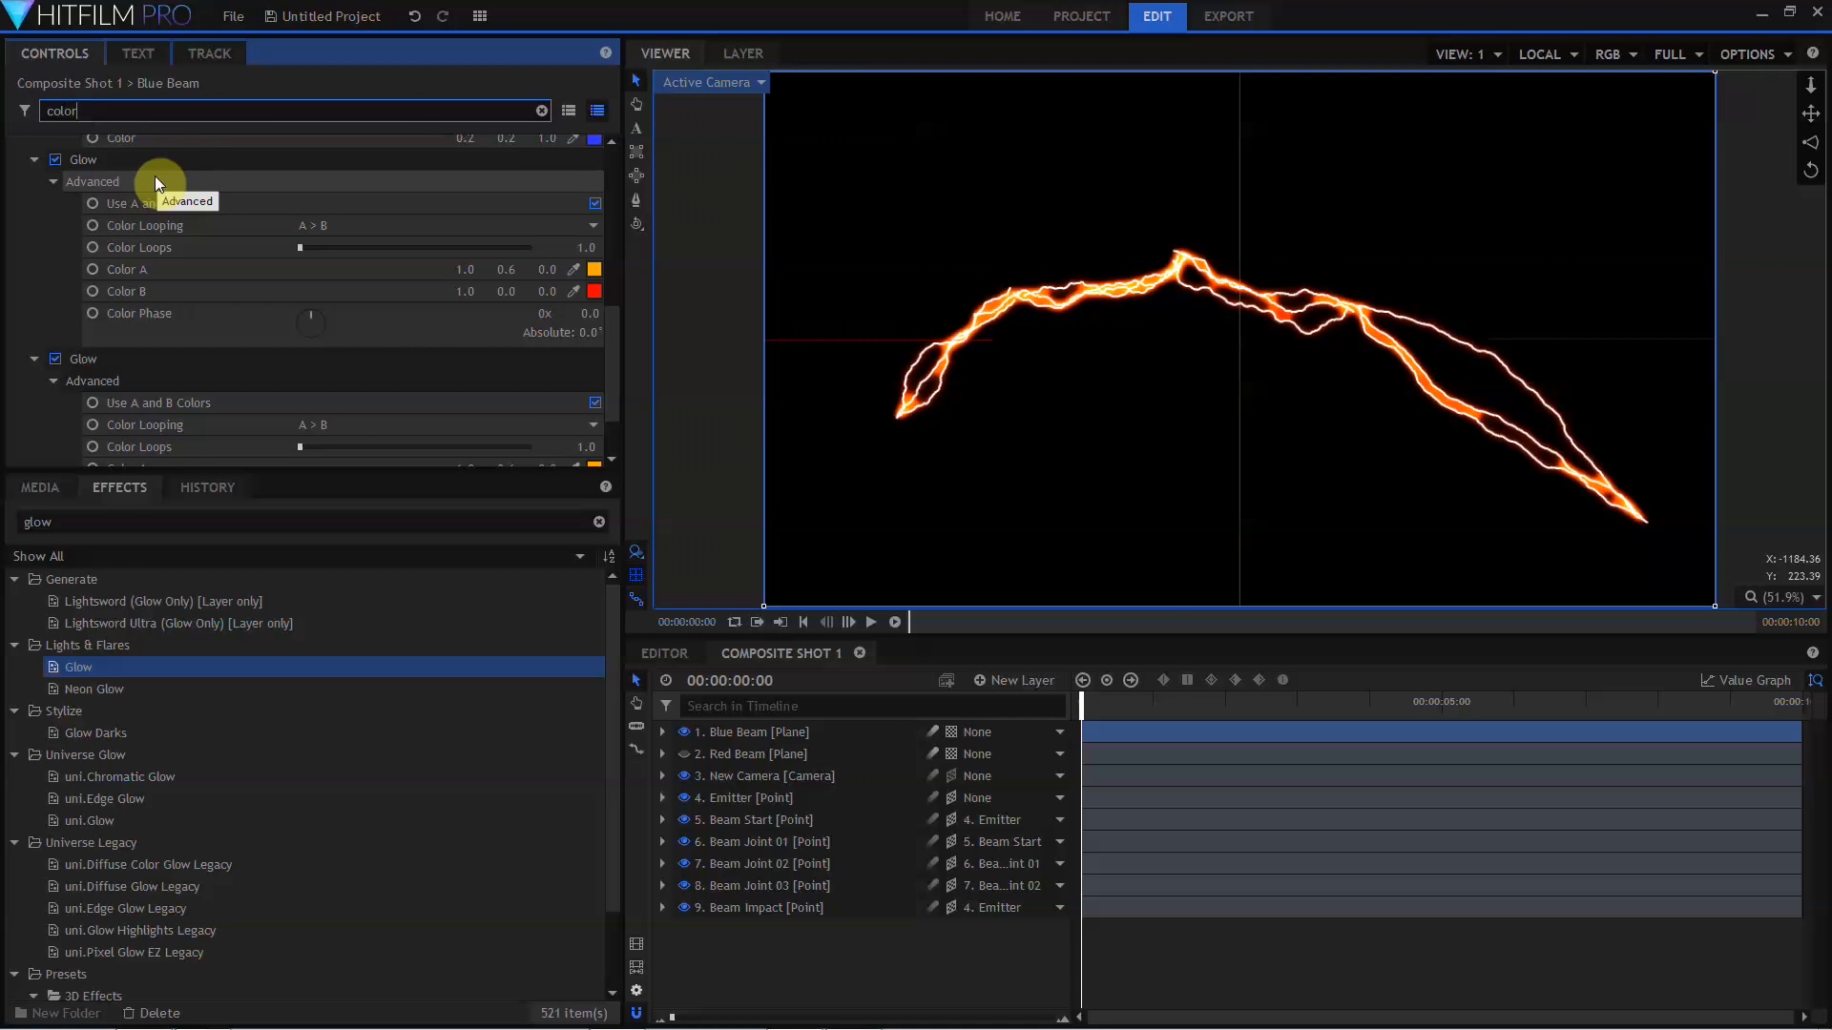
left_click(593, 269)
left_click(913, 473)
left_click(1044, 683)
left_click(593, 291)
left_click(691, 409)
left_click(1042, 683)
Set the second Glow's Color A to light cyan (0.6, 1.0, 1.0) and Color B to blue (0.0, 0.0, 1.0).
left_click_drag(611, 410, 612, 441)
left_click(594, 394)
left_click(875, 411)
left_click(1042, 683)
left_click(592, 416)
left_click(691, 409)
left_click(1041, 684)
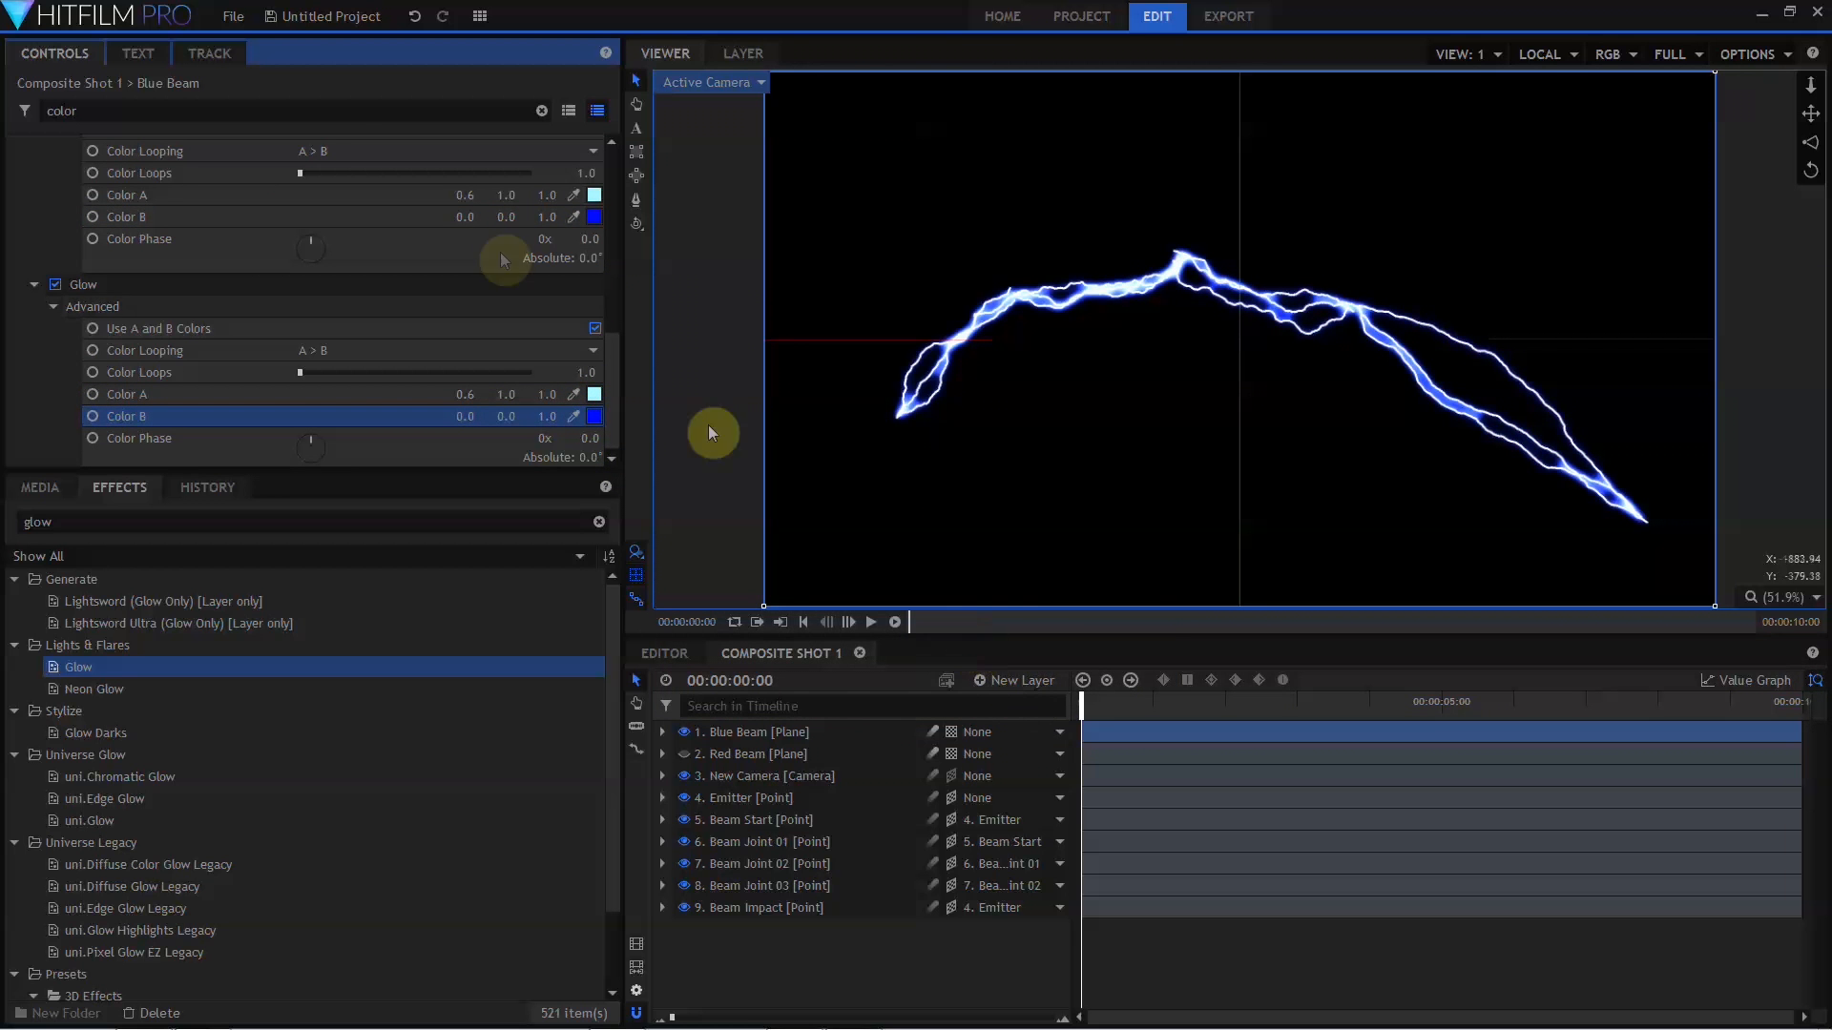
Set the first Glow to intensity 4.0, threshold 0% and radius 43 px, and the second Glow to intensity 1.3 and radius 11 px.
left_click(541, 110)
scroll(301, 334, "up", 2)
left_click(586, 269)
left_click_drag(586, 269, 586, 259)
mouse_move(580, 313)
left_mouse_down()
mouse_move(580, 290)
mouse_move(580, 349)
left_mouse_up()
scroll(576, 384, "down", 3)
left_click_drag(580, 192, 580, 196)
mouse_move(583, 325)
left_mouse_down()
mouse_move(583, 306)
mouse_move(583, 325)
left_mouse_up()
left_click_drag(580, 169, 580, 214)
left_click_drag(580, 367, 580, 405)
left_click_drag(580, 192, 580, 188)
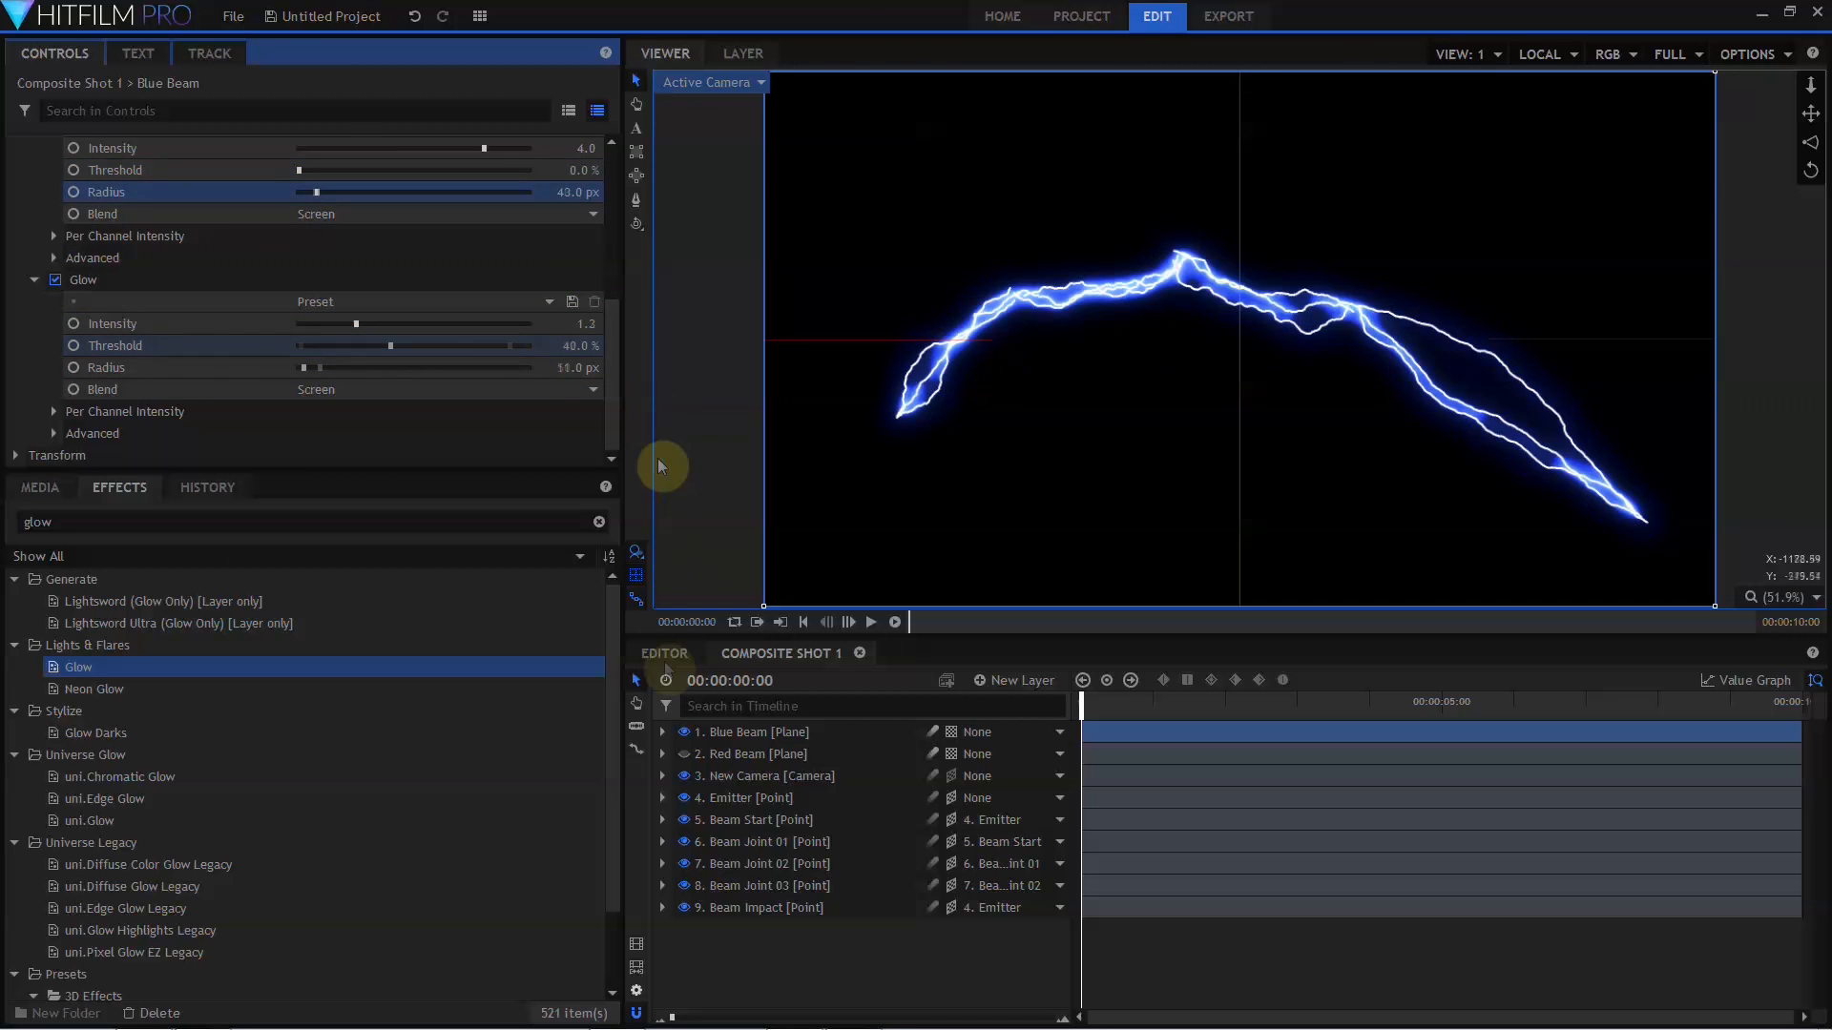
Show the Red Beam layer, and change the blend mode of both the Blue Beam and Red Beam planes.
left_click(684, 768)
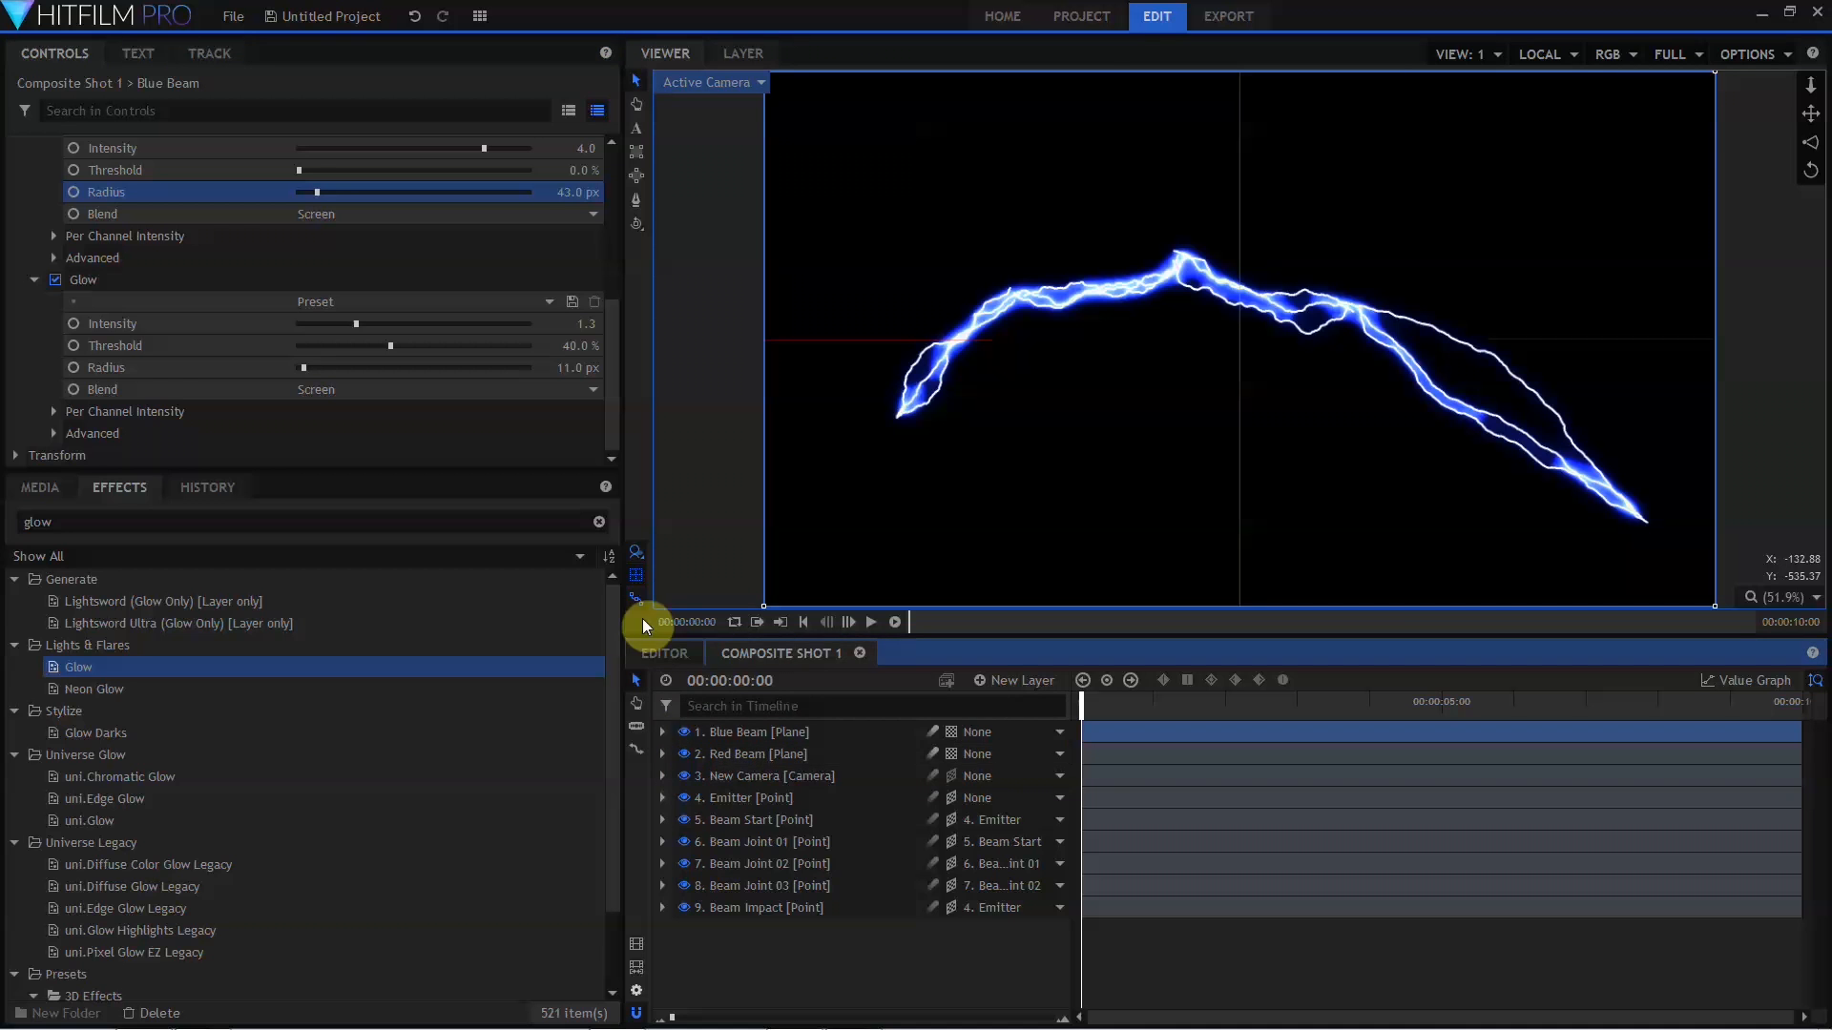
right_click(759, 732)
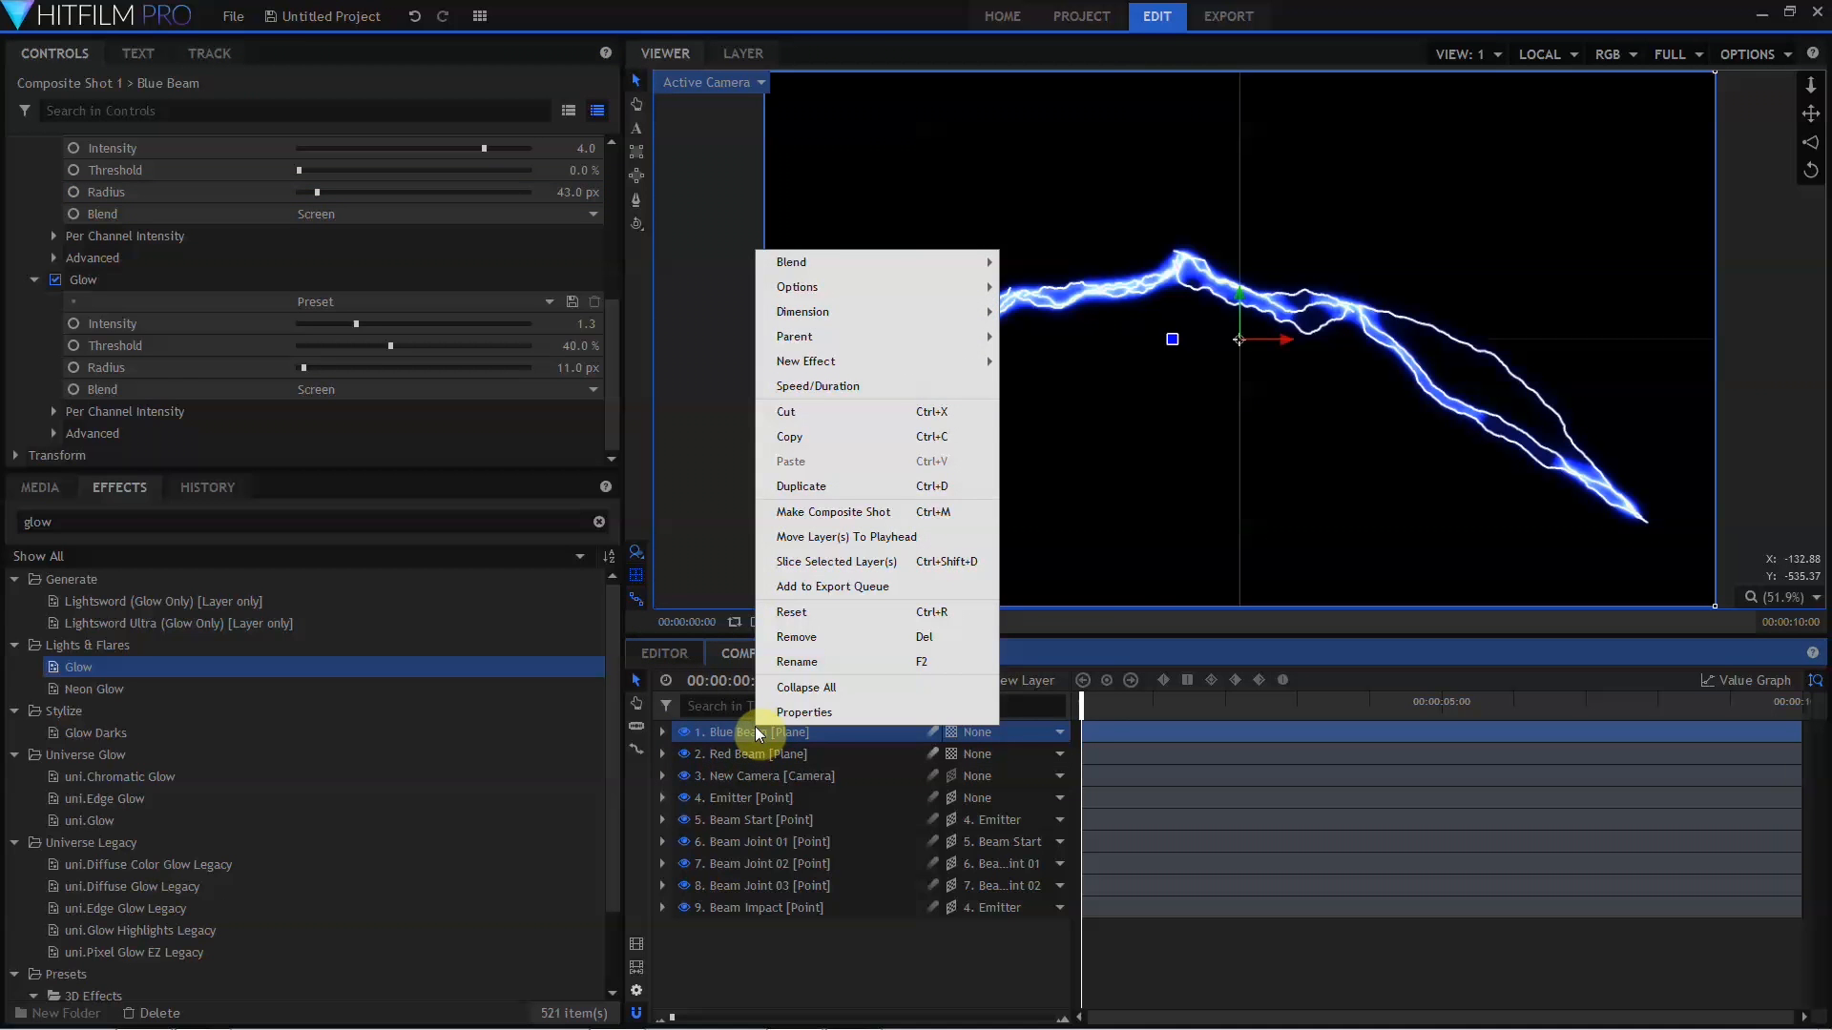
left_click(1035, 283)
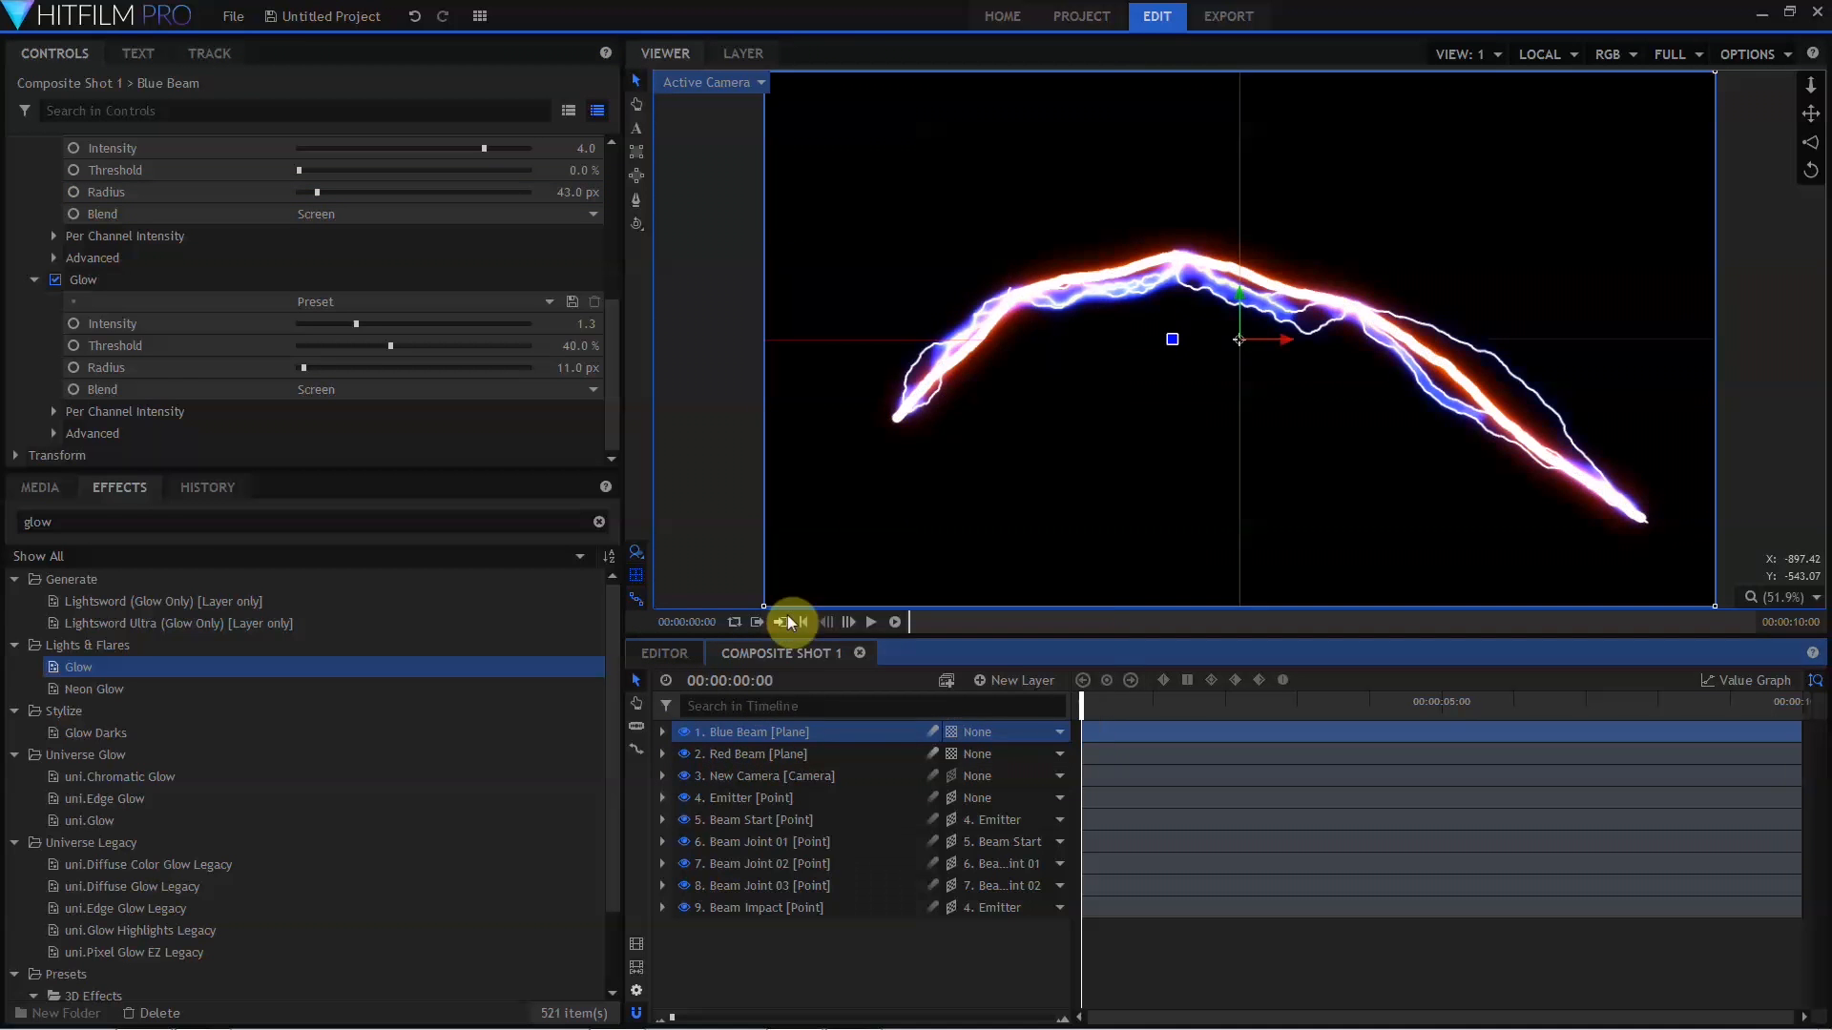
right_click(765, 761)
mouse_move(997, 286)
left_click(1042, 317)
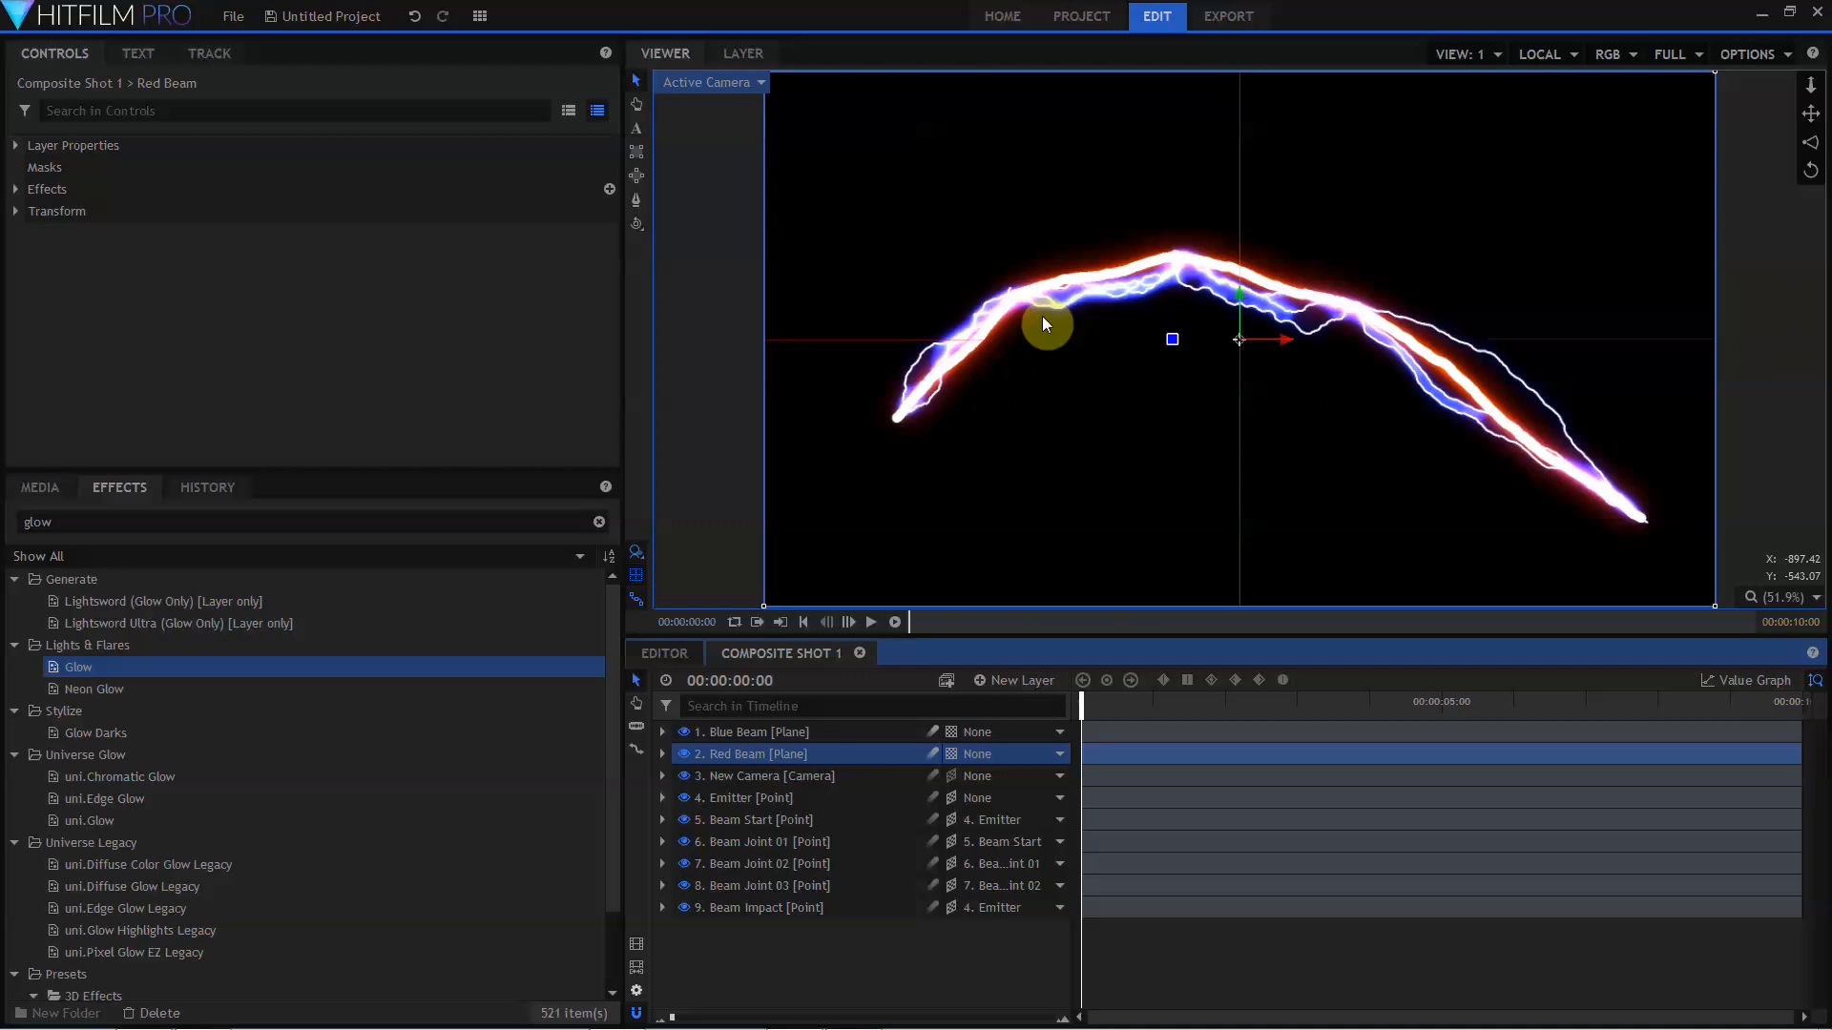
key("space")
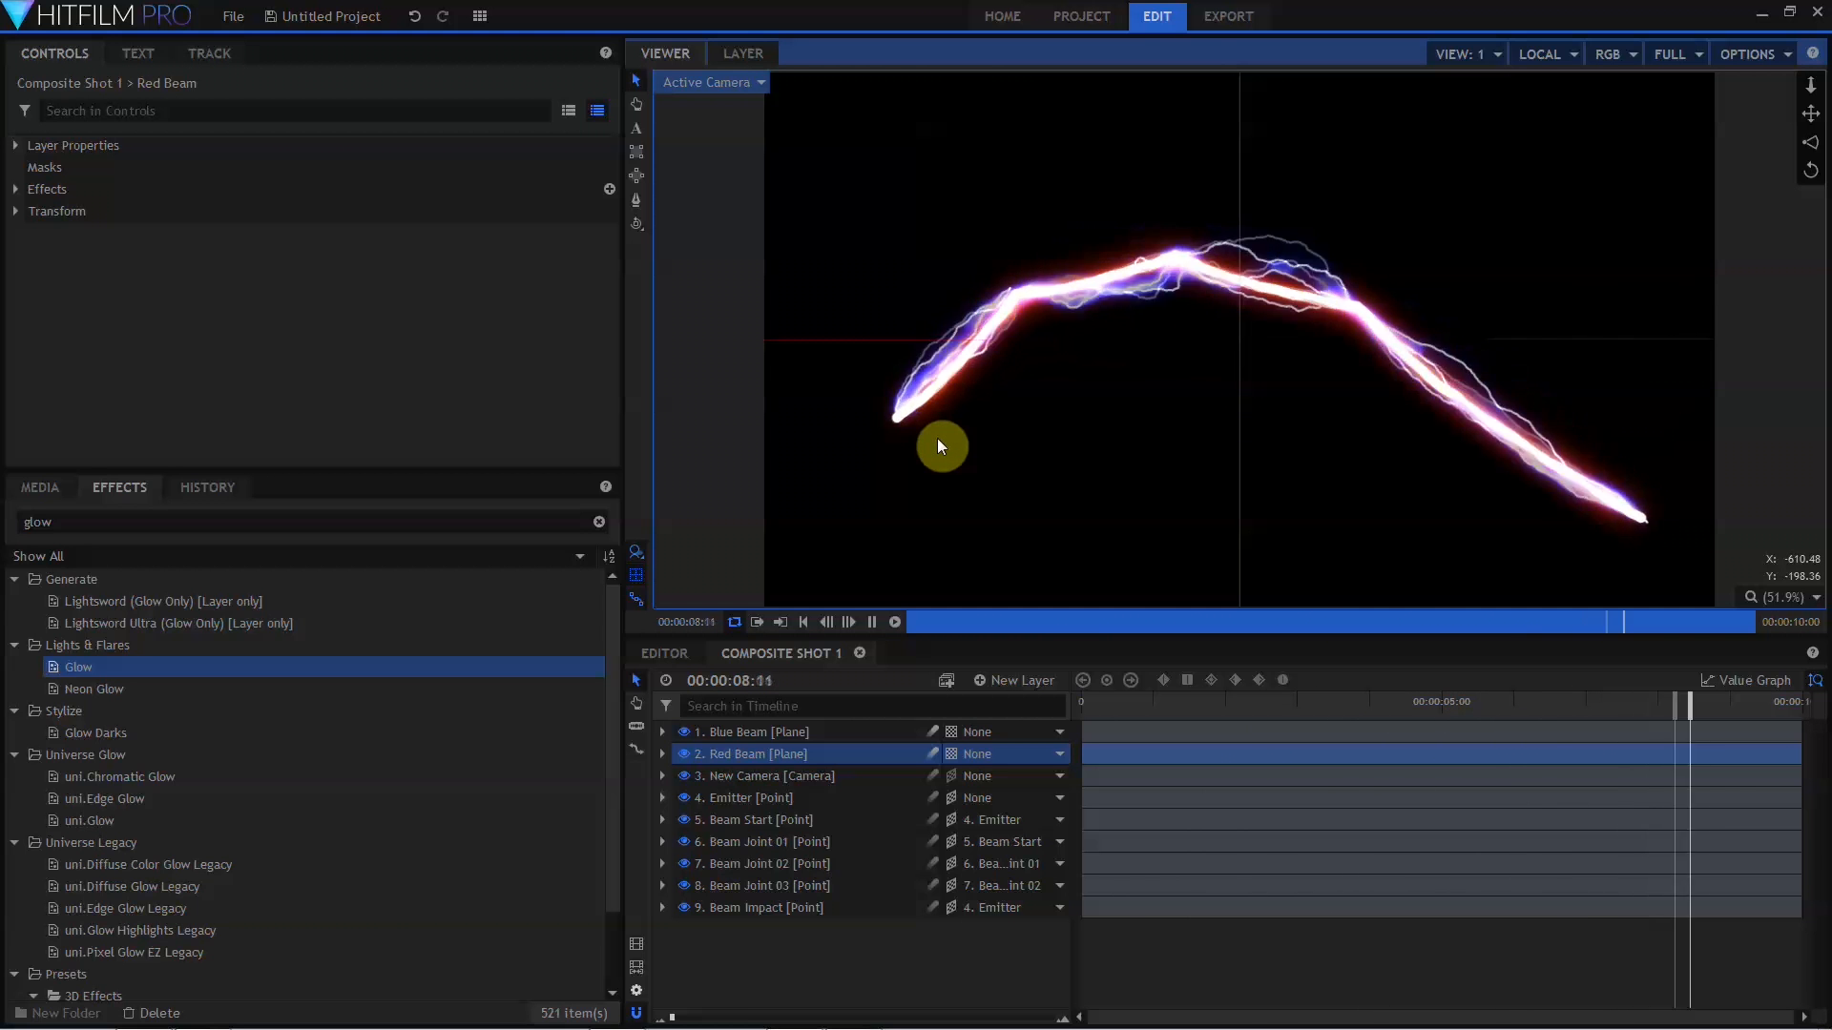
key("space")
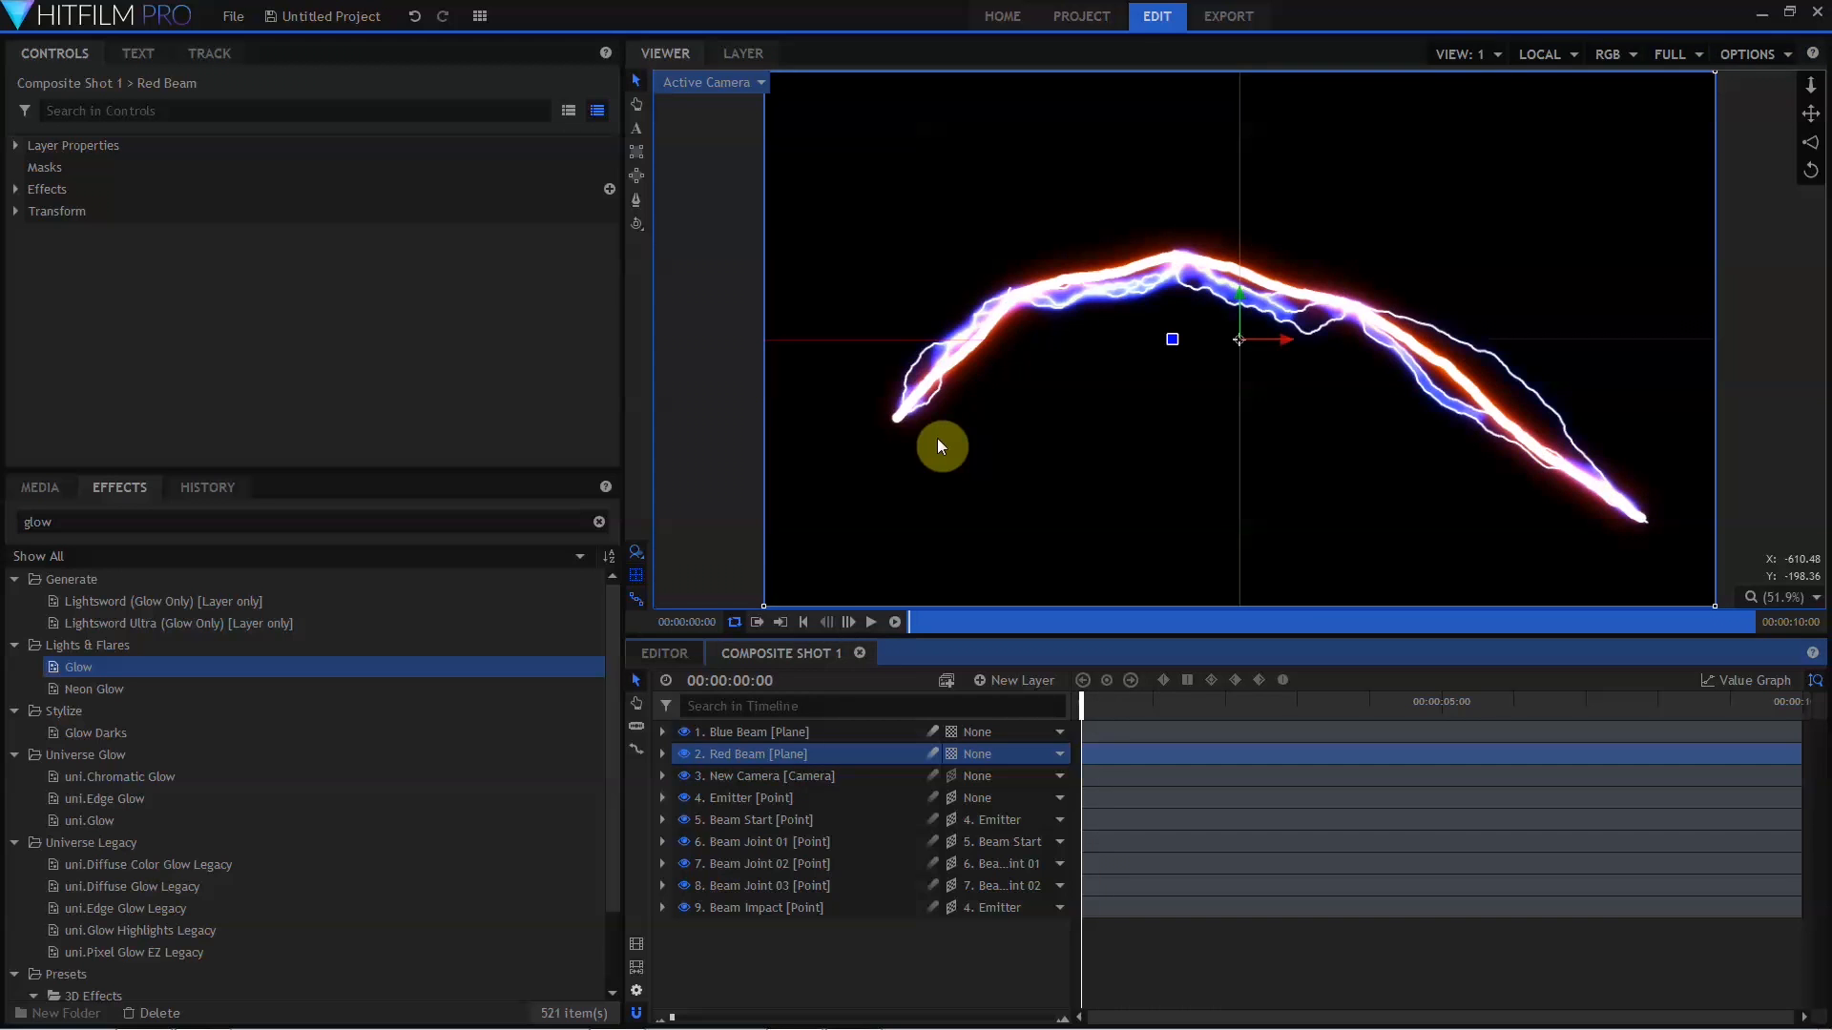
Duplicate the Beam Joint 01, Beam Joint 02 and Beam Joint 03 points together.
left_click(764, 839)
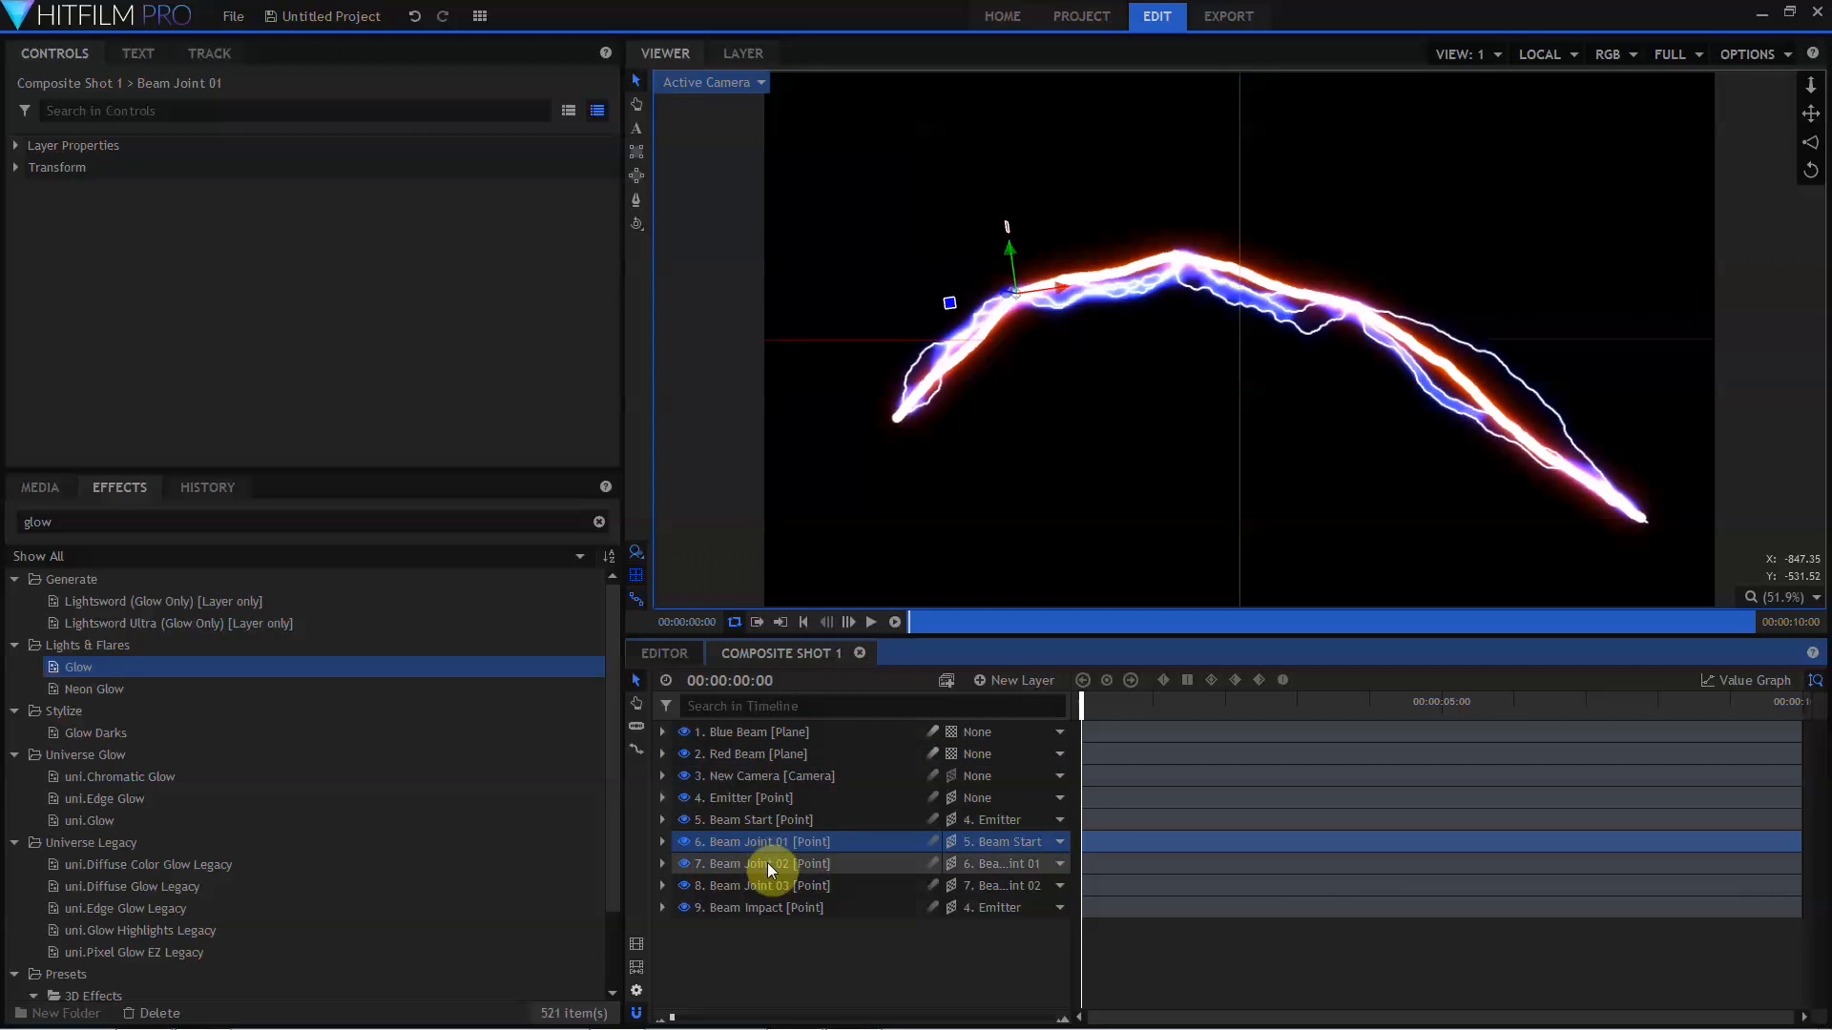
left_click(767, 862, "ctrl")
left_click(767, 882, "ctrl")
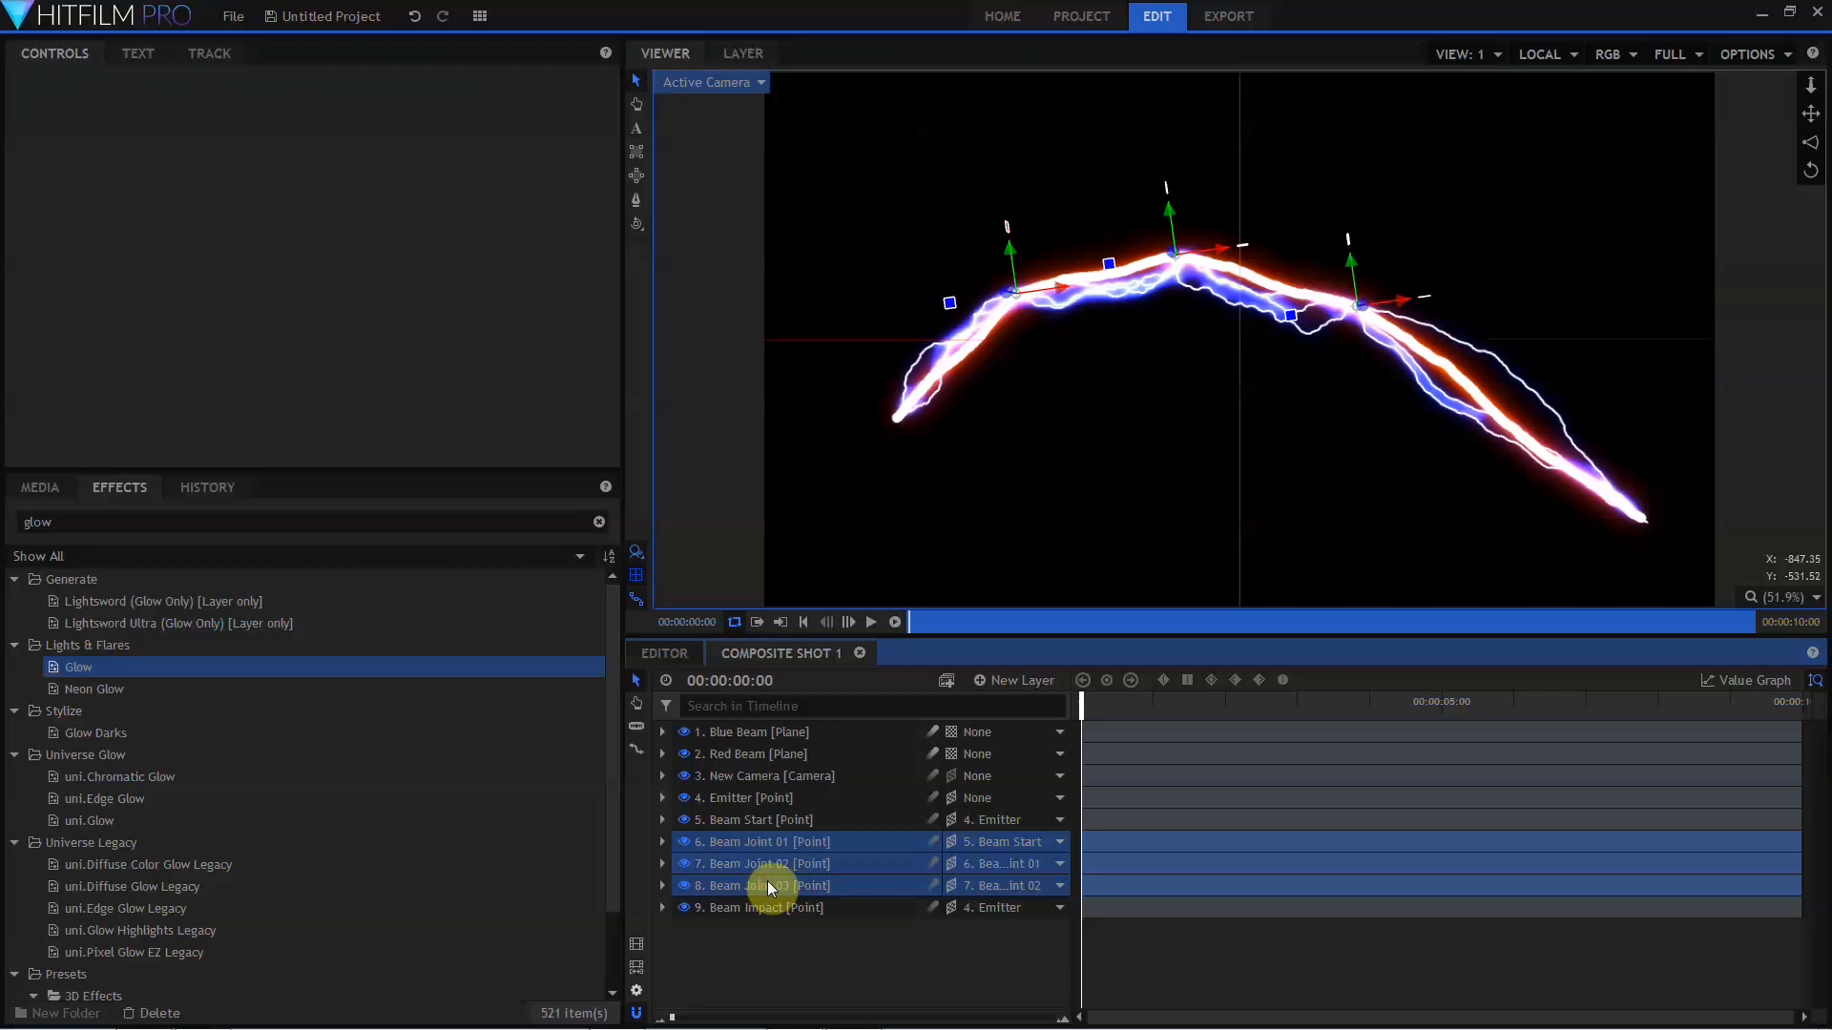
key("ctrl+d")
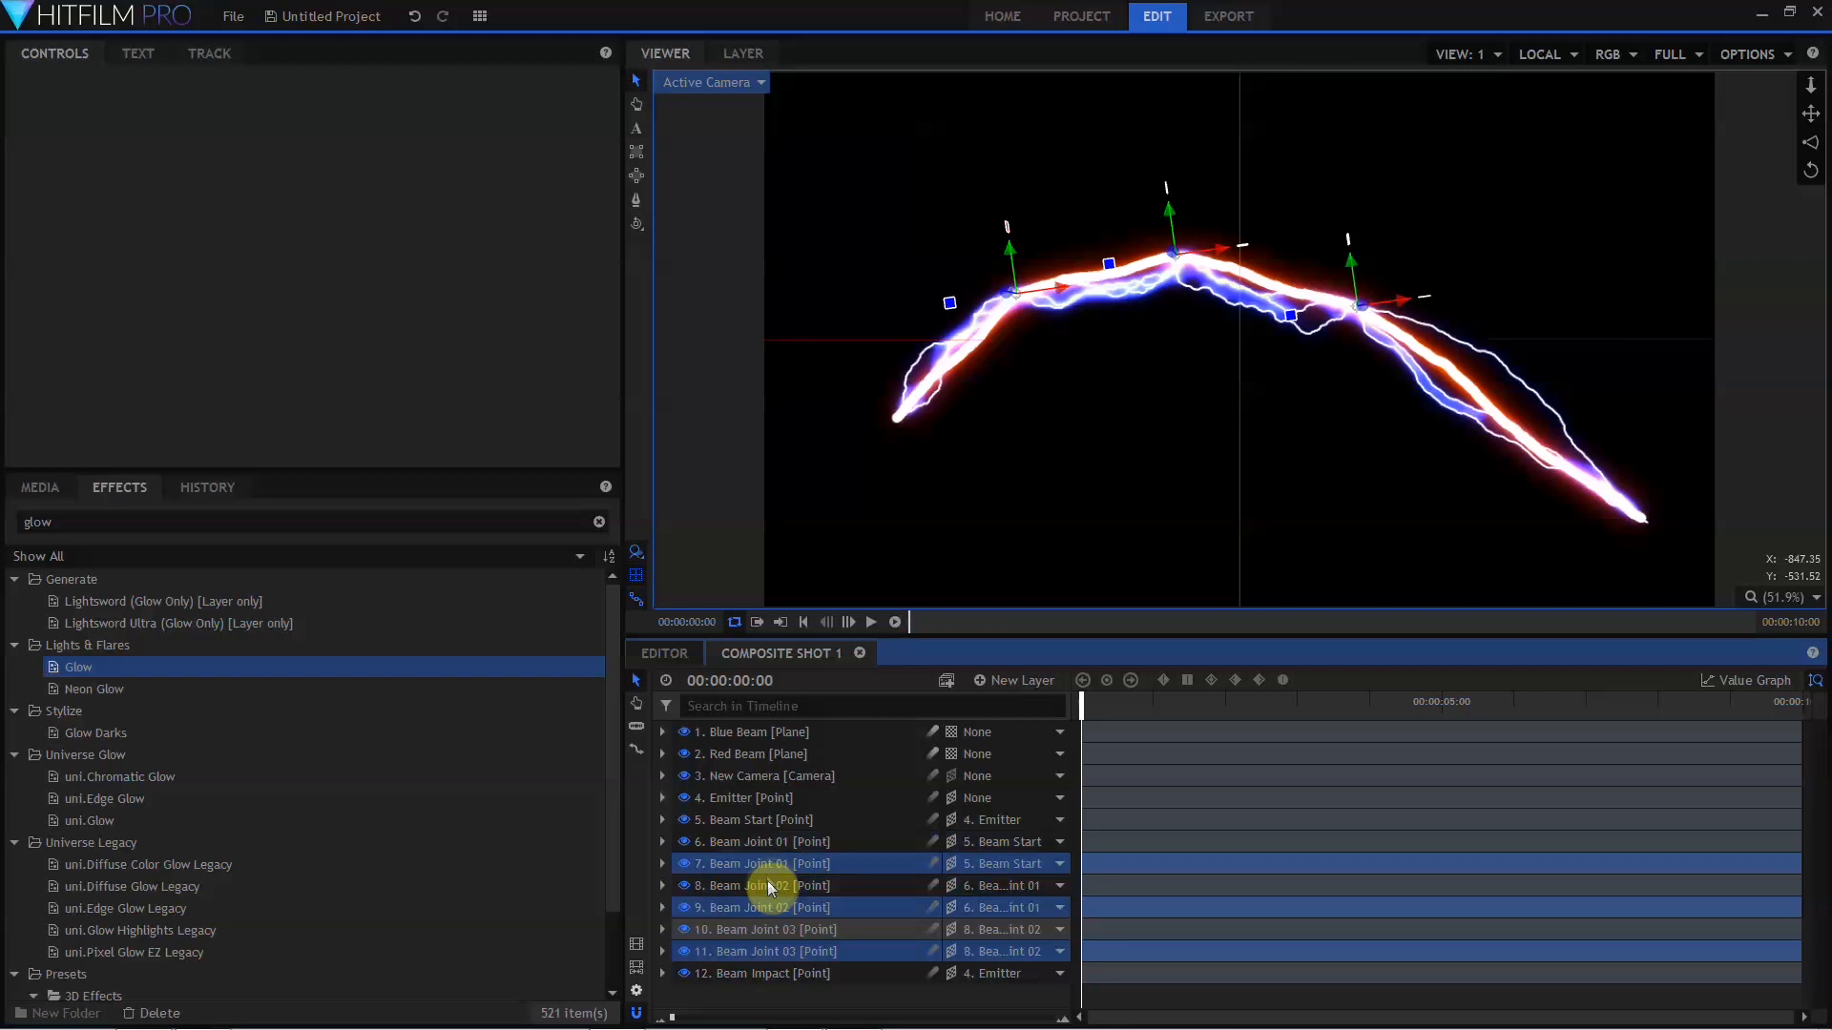
Rename the three duplicated points Beam Joint 01 Pivot, Beam Joint 02 Pivot and Beam Joint 03 Pivot.
double_click(782, 868)
type("Pivot")
key("Return")
double_click(784, 911)
left_click(784, 914)
type("Pivot")
key("Return")
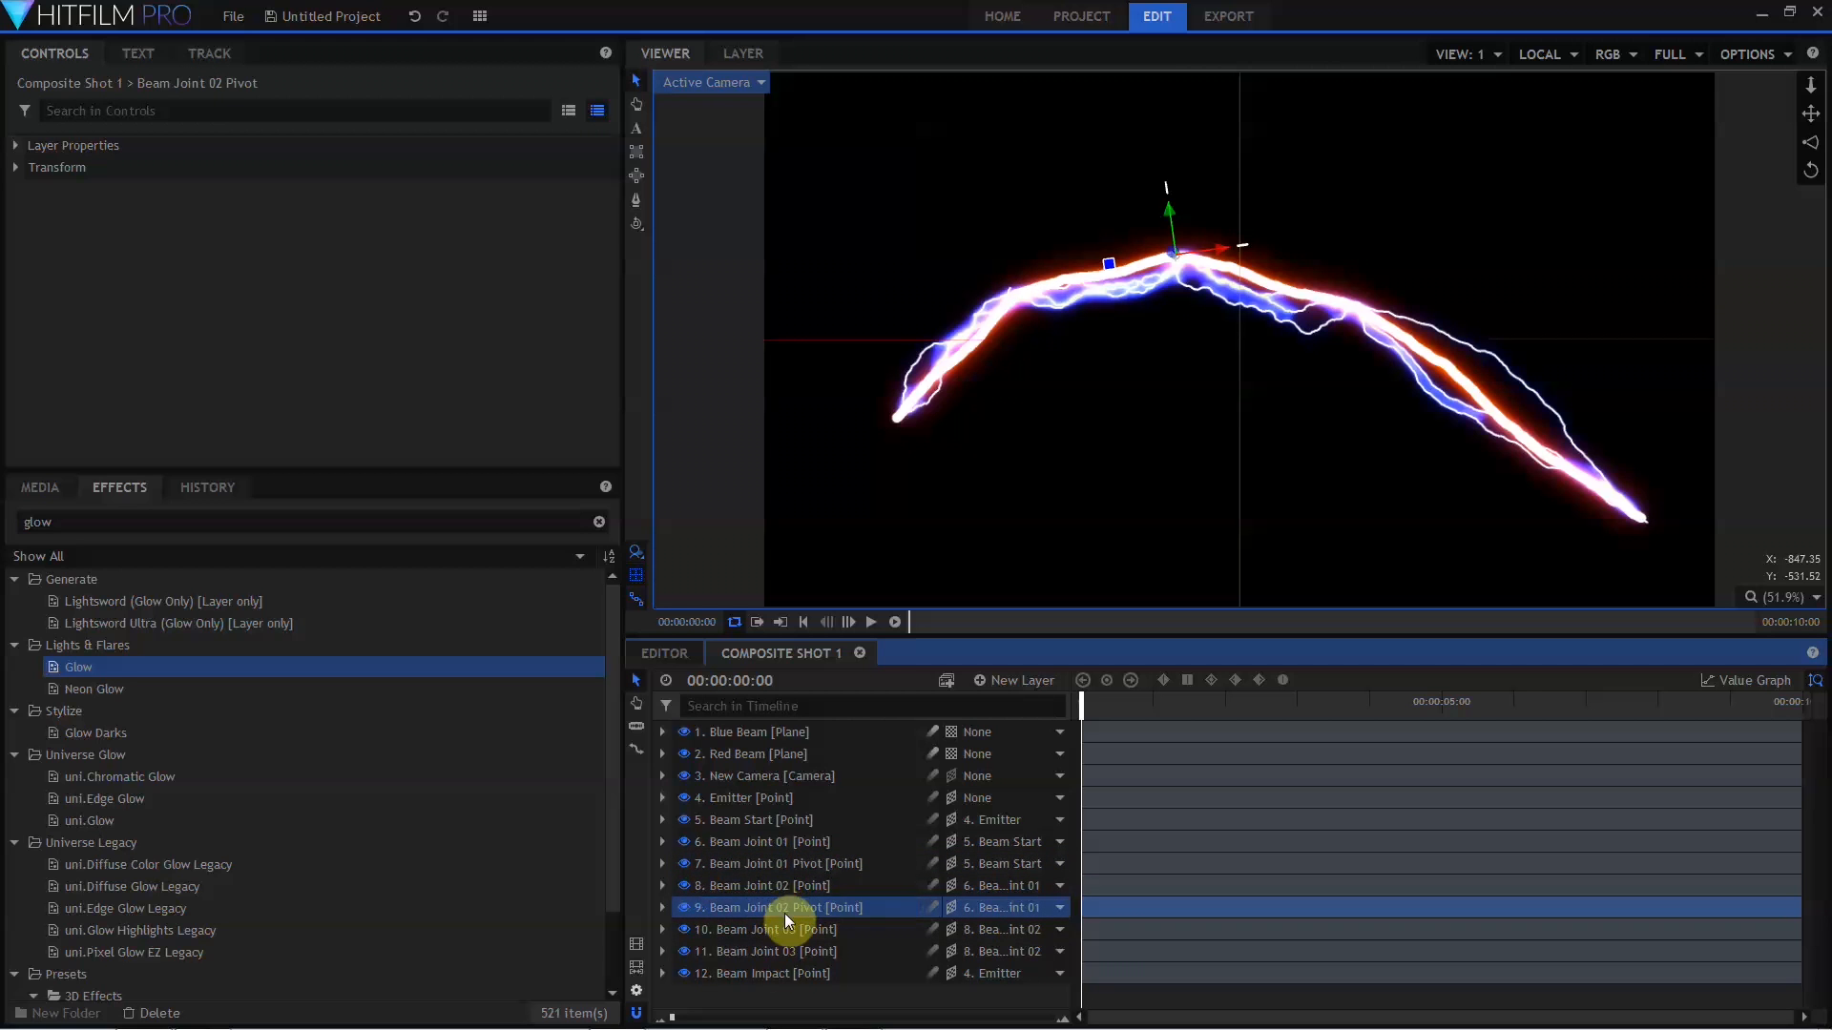
double_click(802, 951)
key("Return")
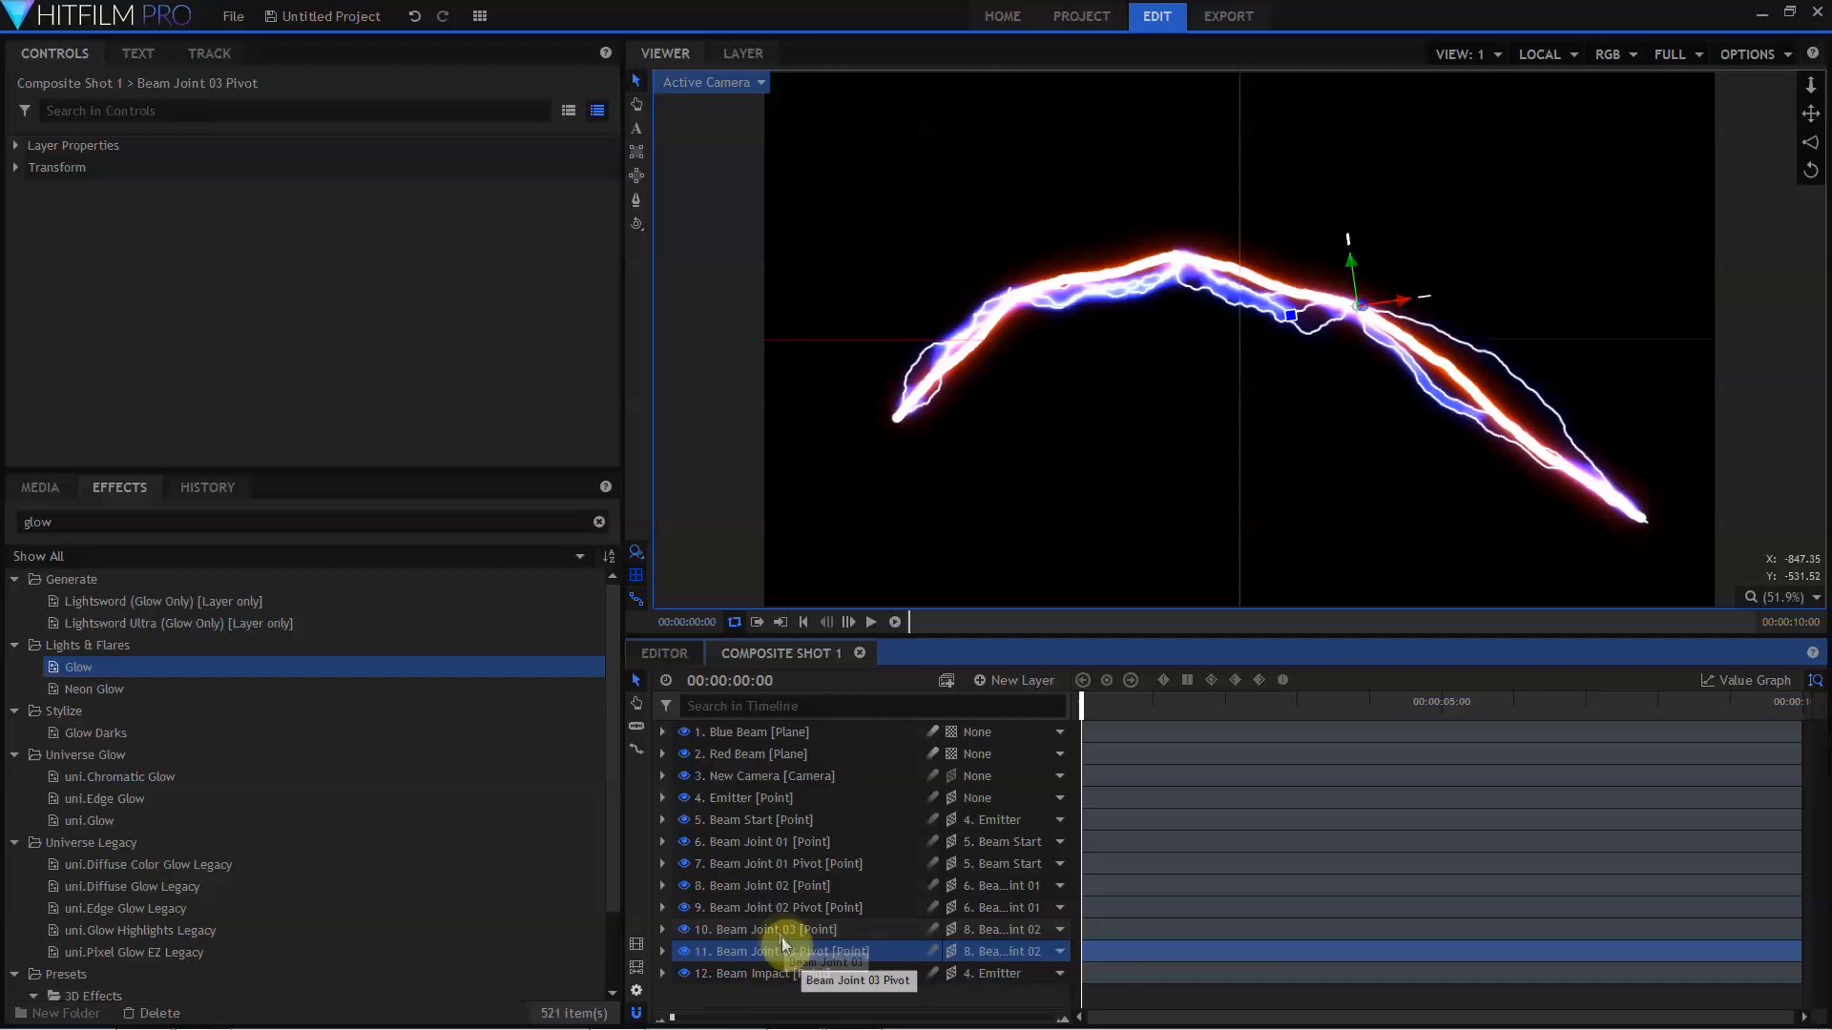
Move the three pivot points slightly upward together, and lower Beam Joint 02 Pivot on its own to just below its joint.
left_click(771, 914, "ctrl")
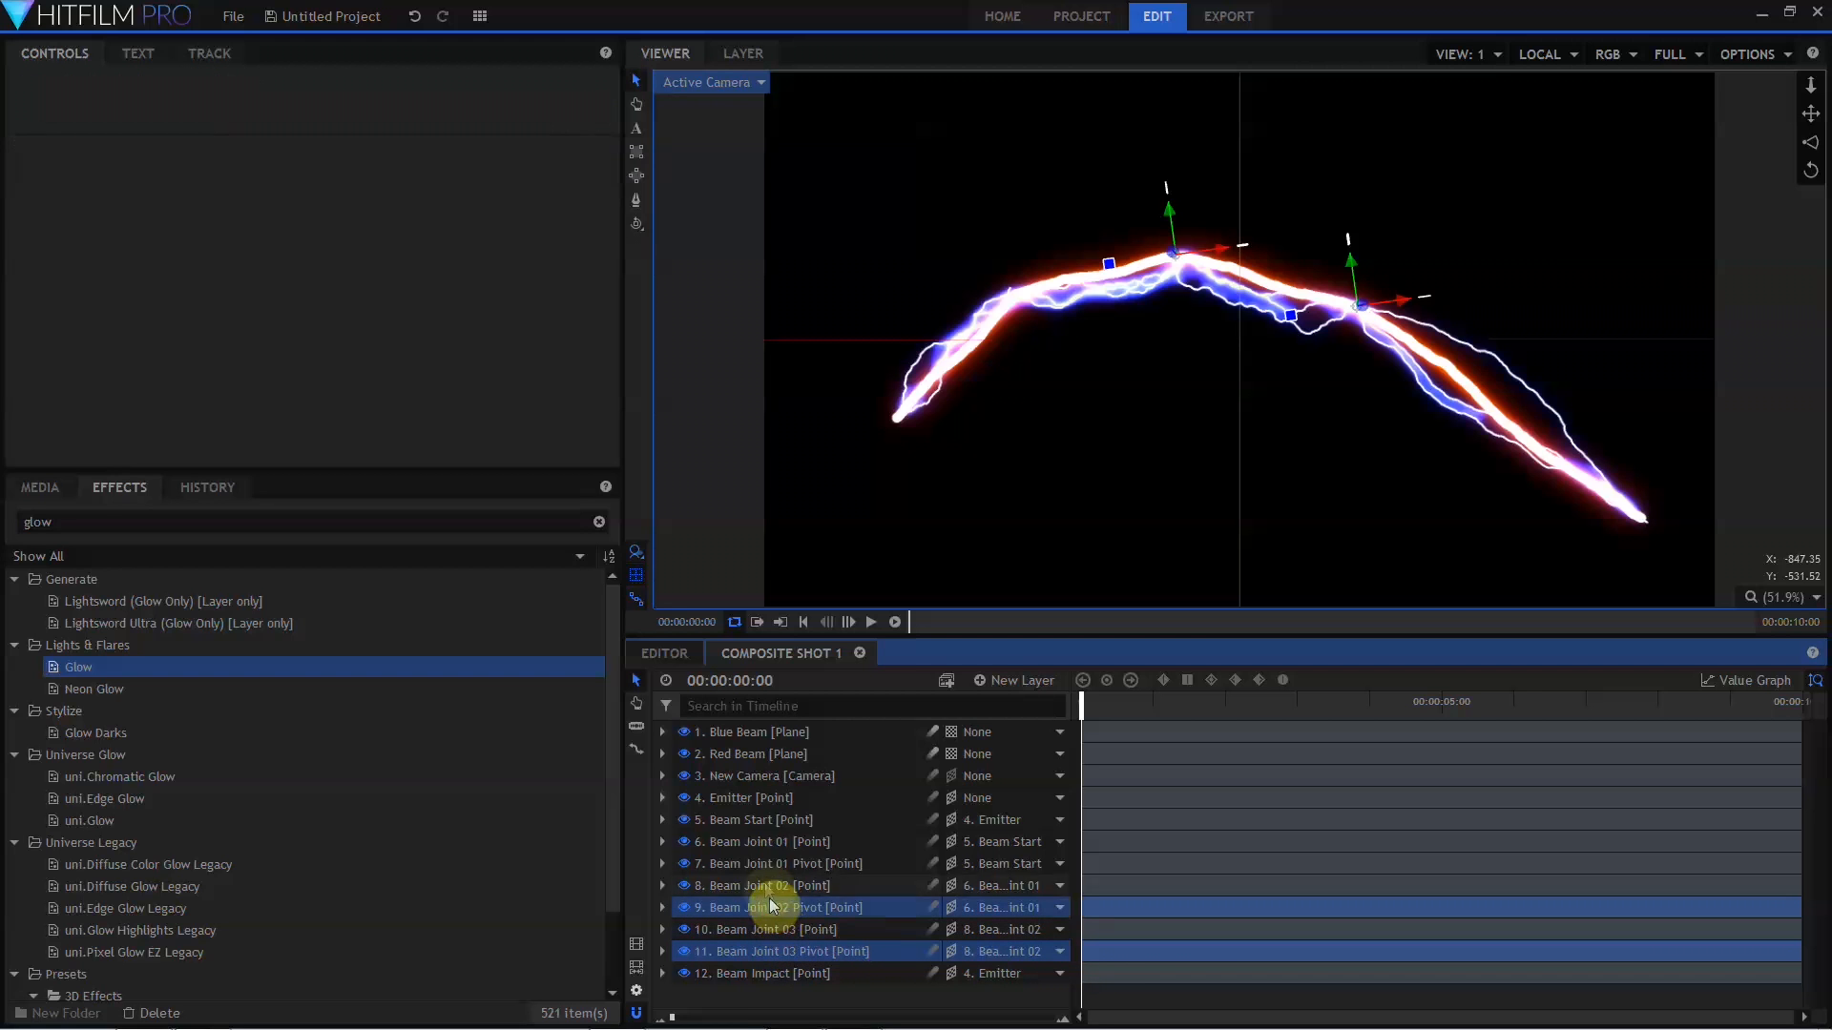
left_click(768, 865, "ctrl")
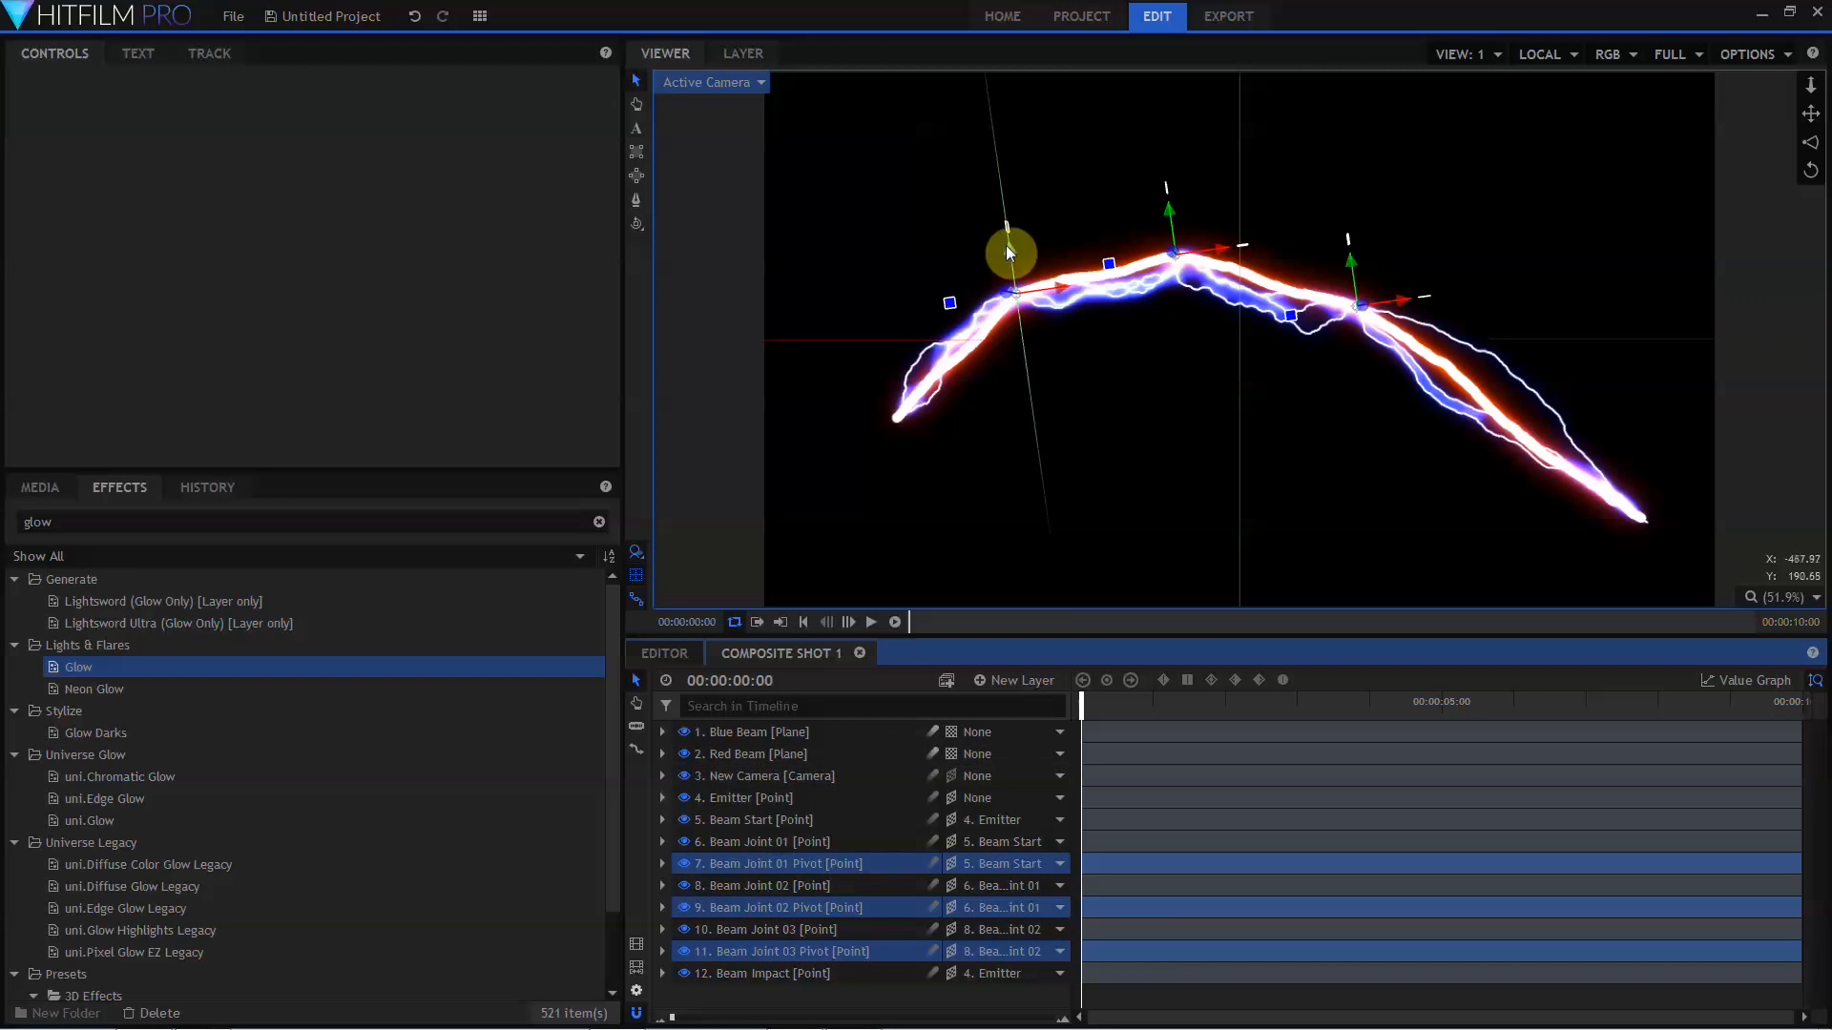
left_click_drag(1005, 244, 1002, 233)
left_click(798, 909)
left_click_drag(1165, 181, 1170, 231)
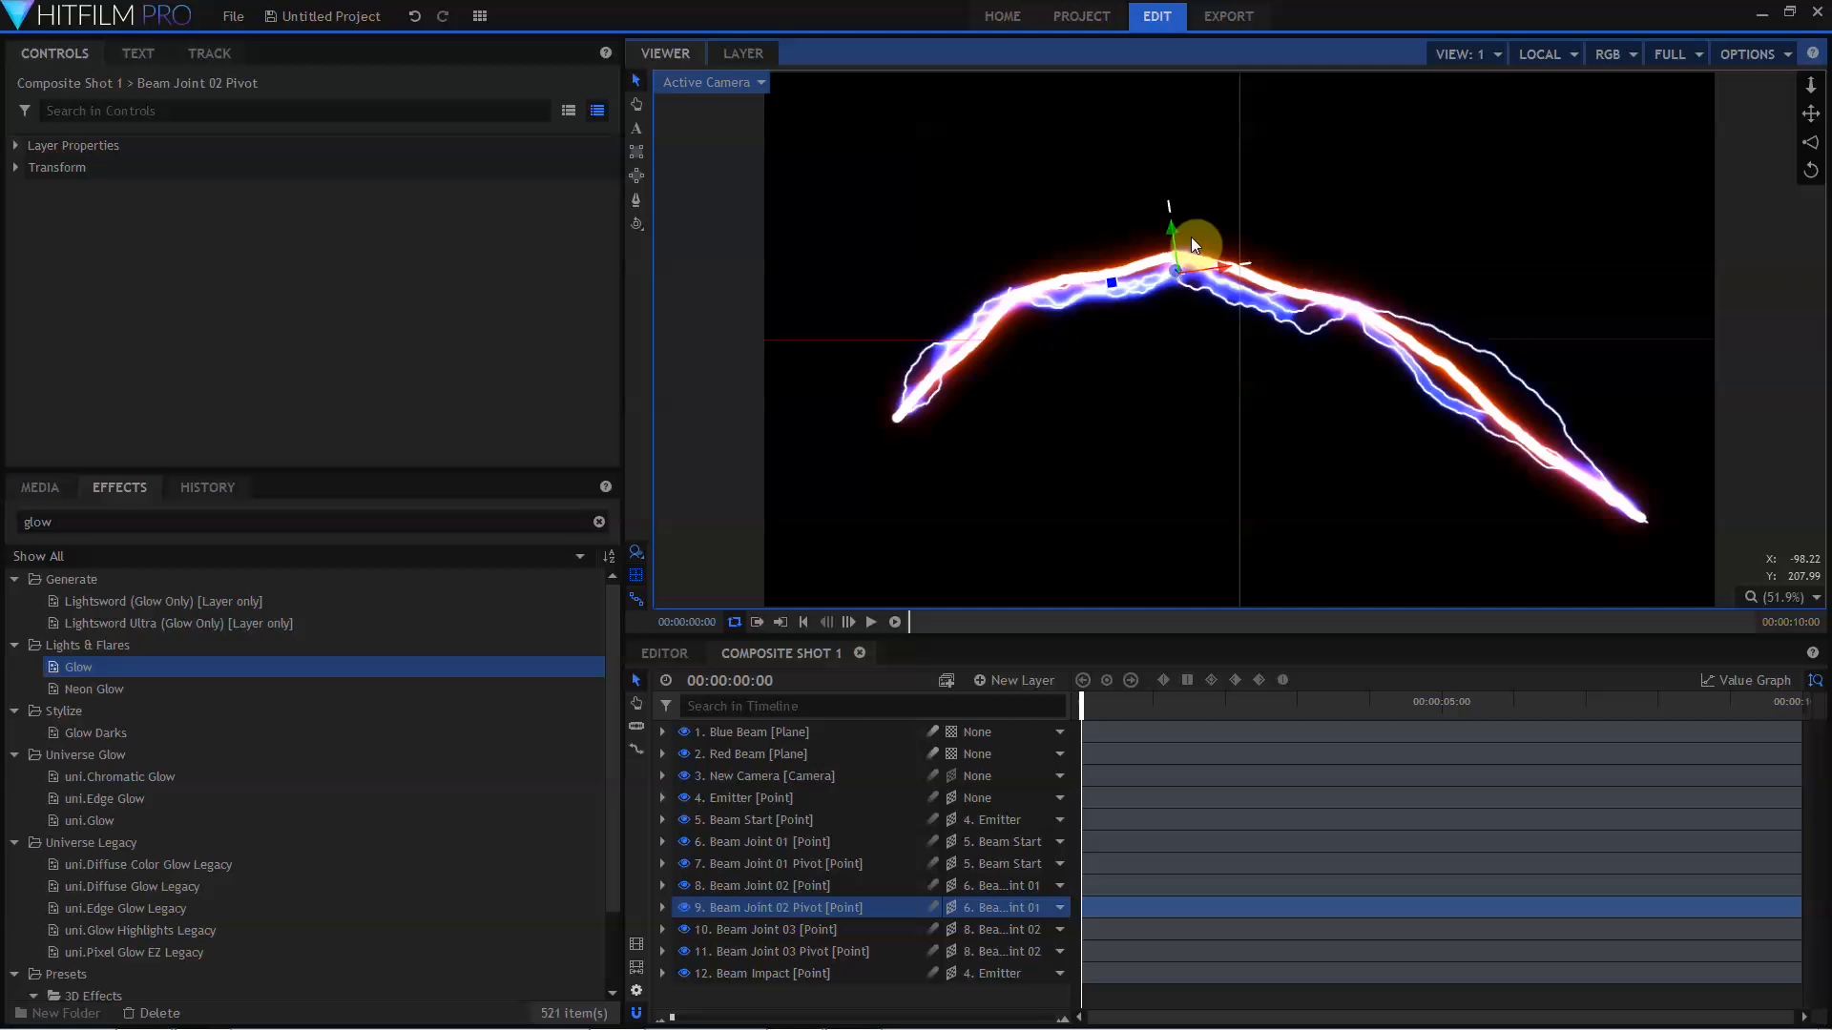
Parent Beam Joint 01, Beam Joint 02 and Beam Joint 03 each to its own matching pivot point.
left_click(723, 845)
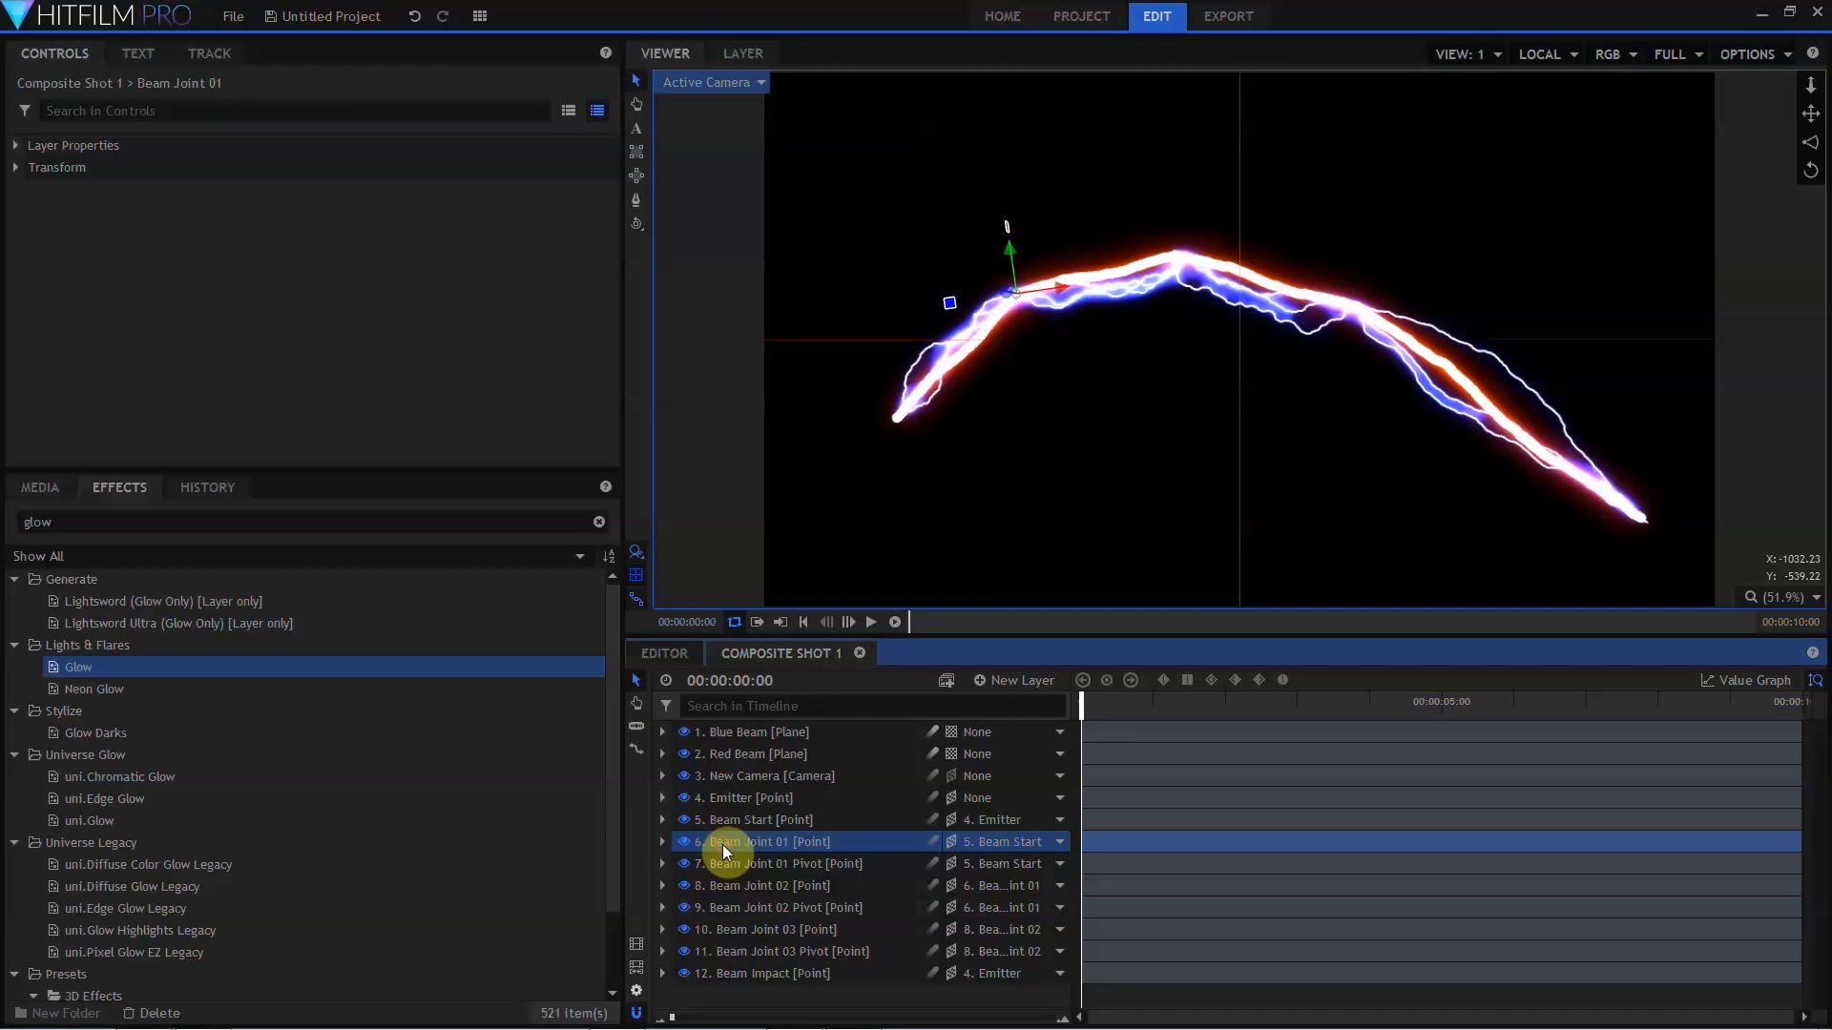
left_click(981, 841)
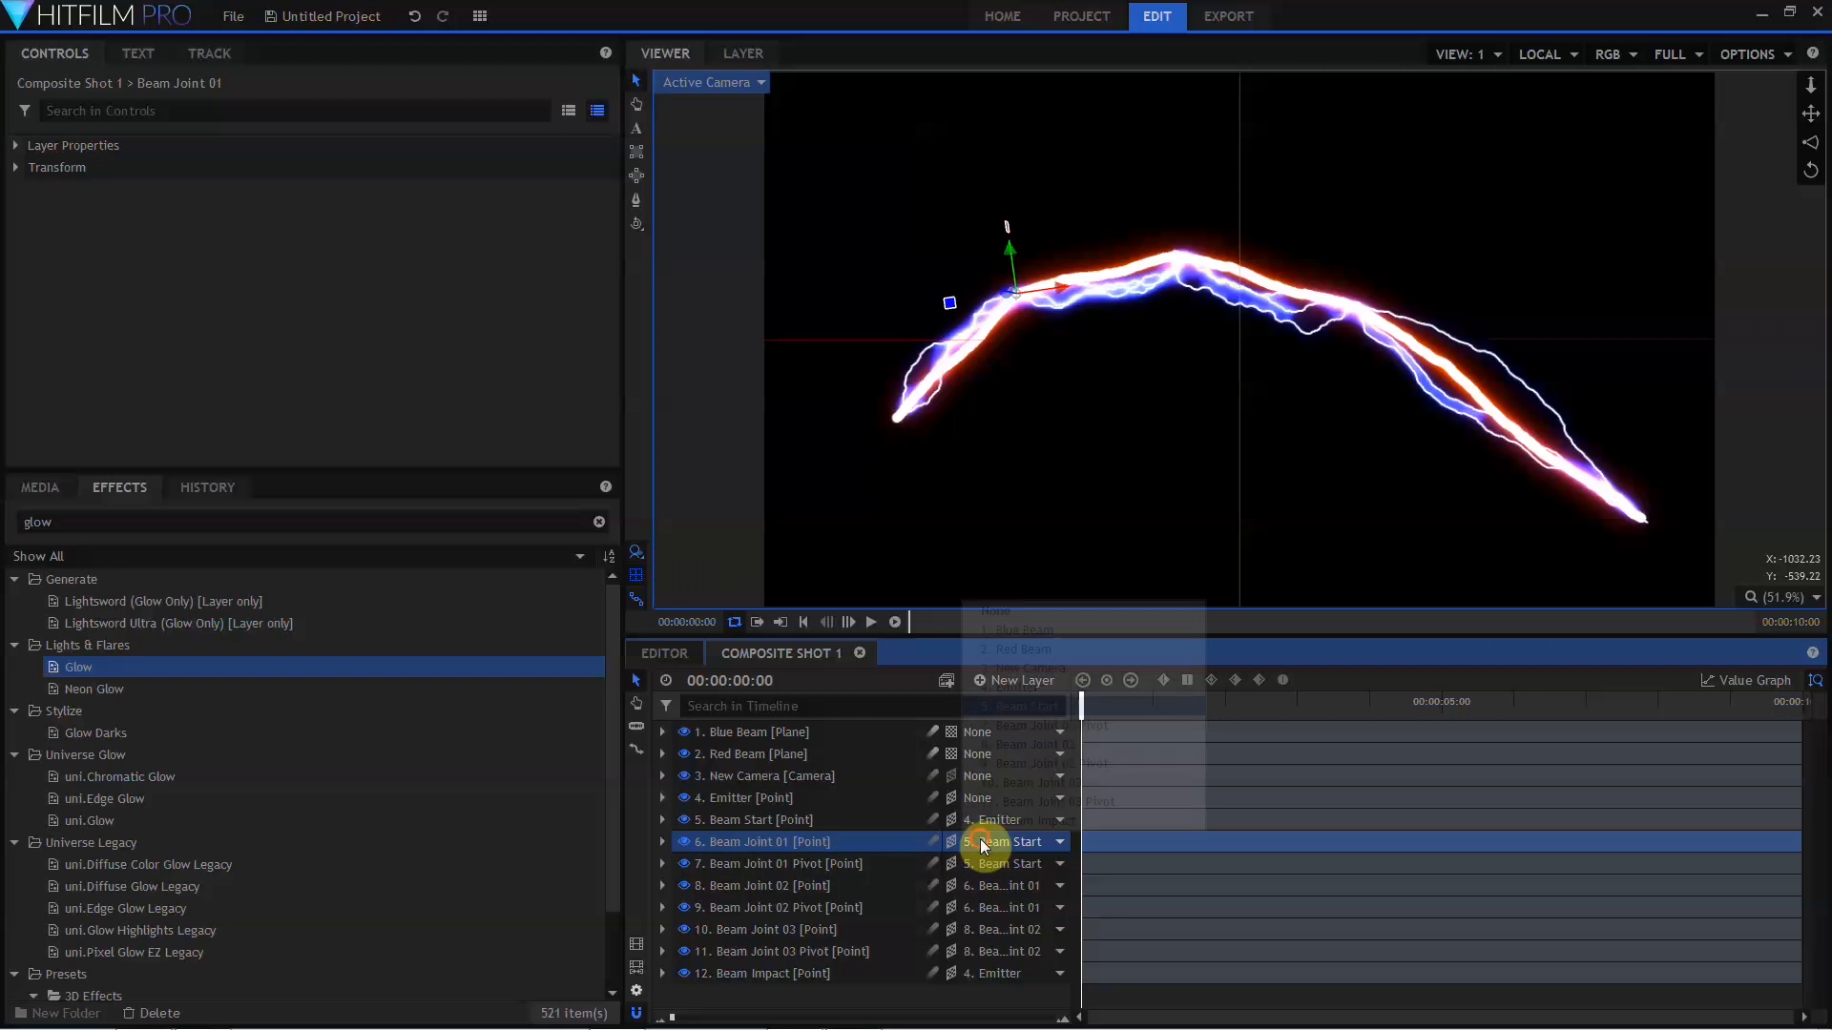
left_click(1019, 725)
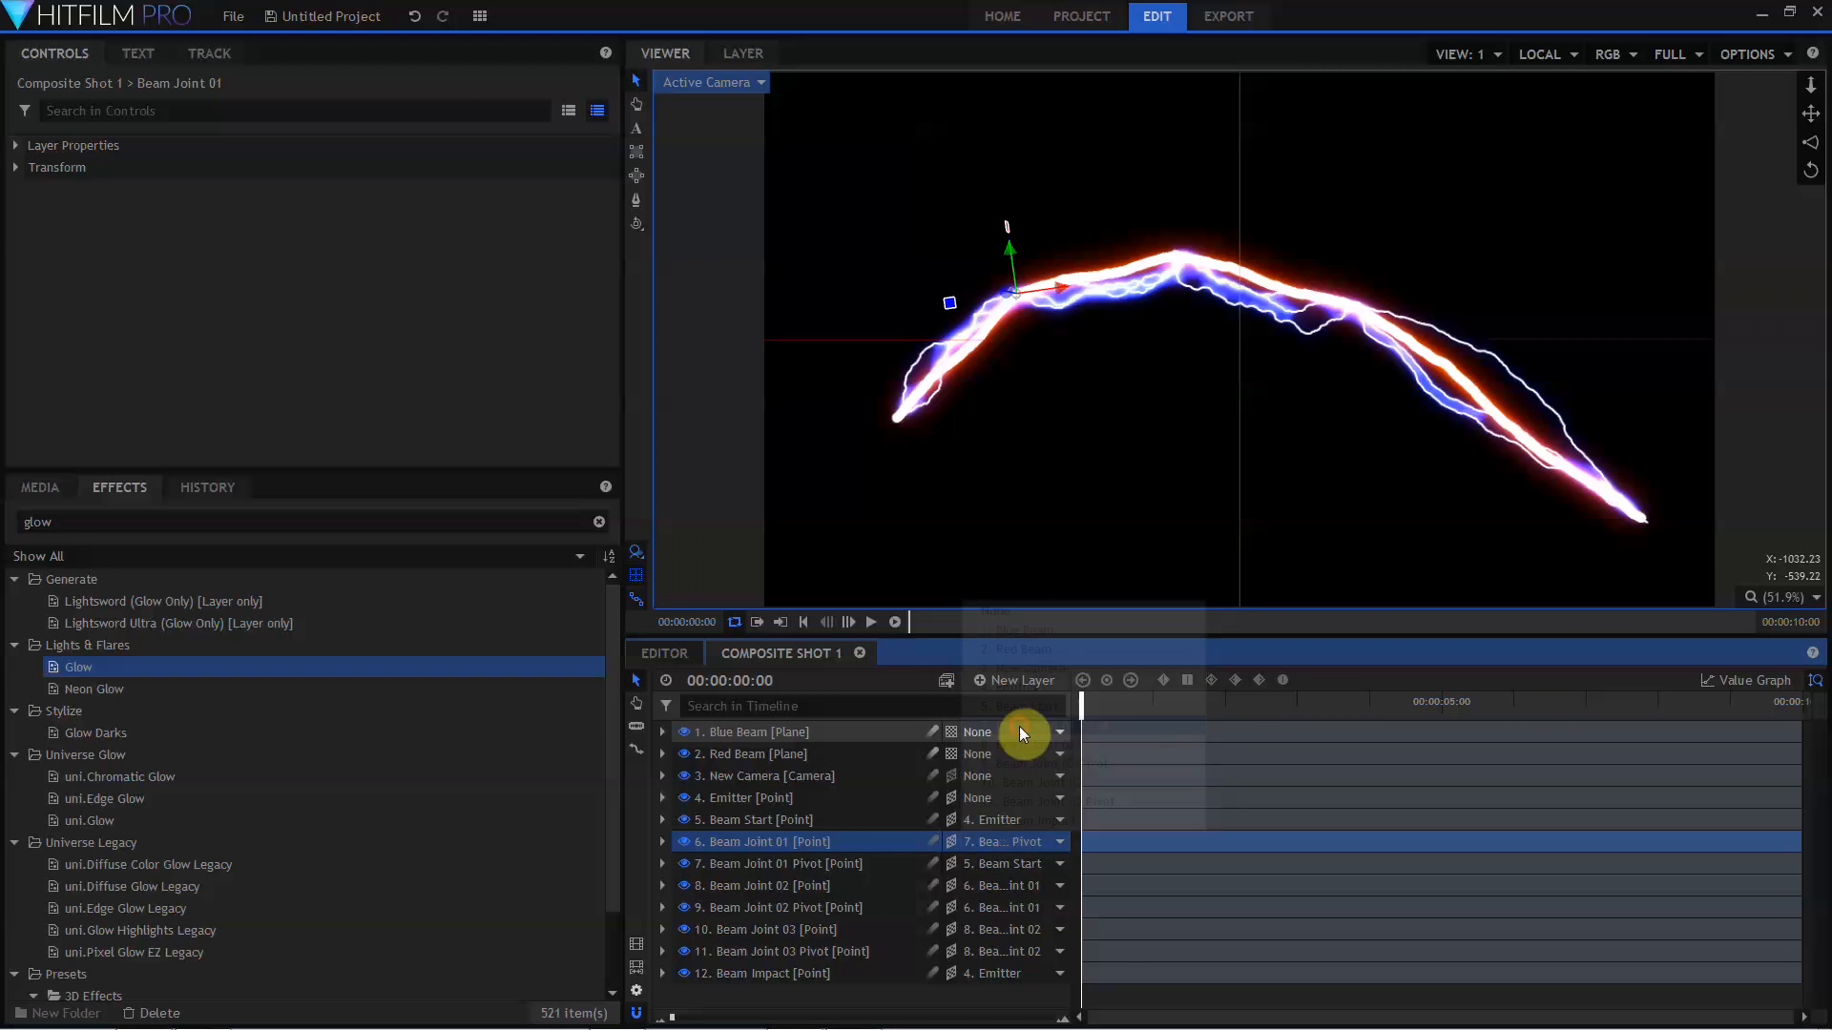
left_click(771, 885)
left_click(973, 886)
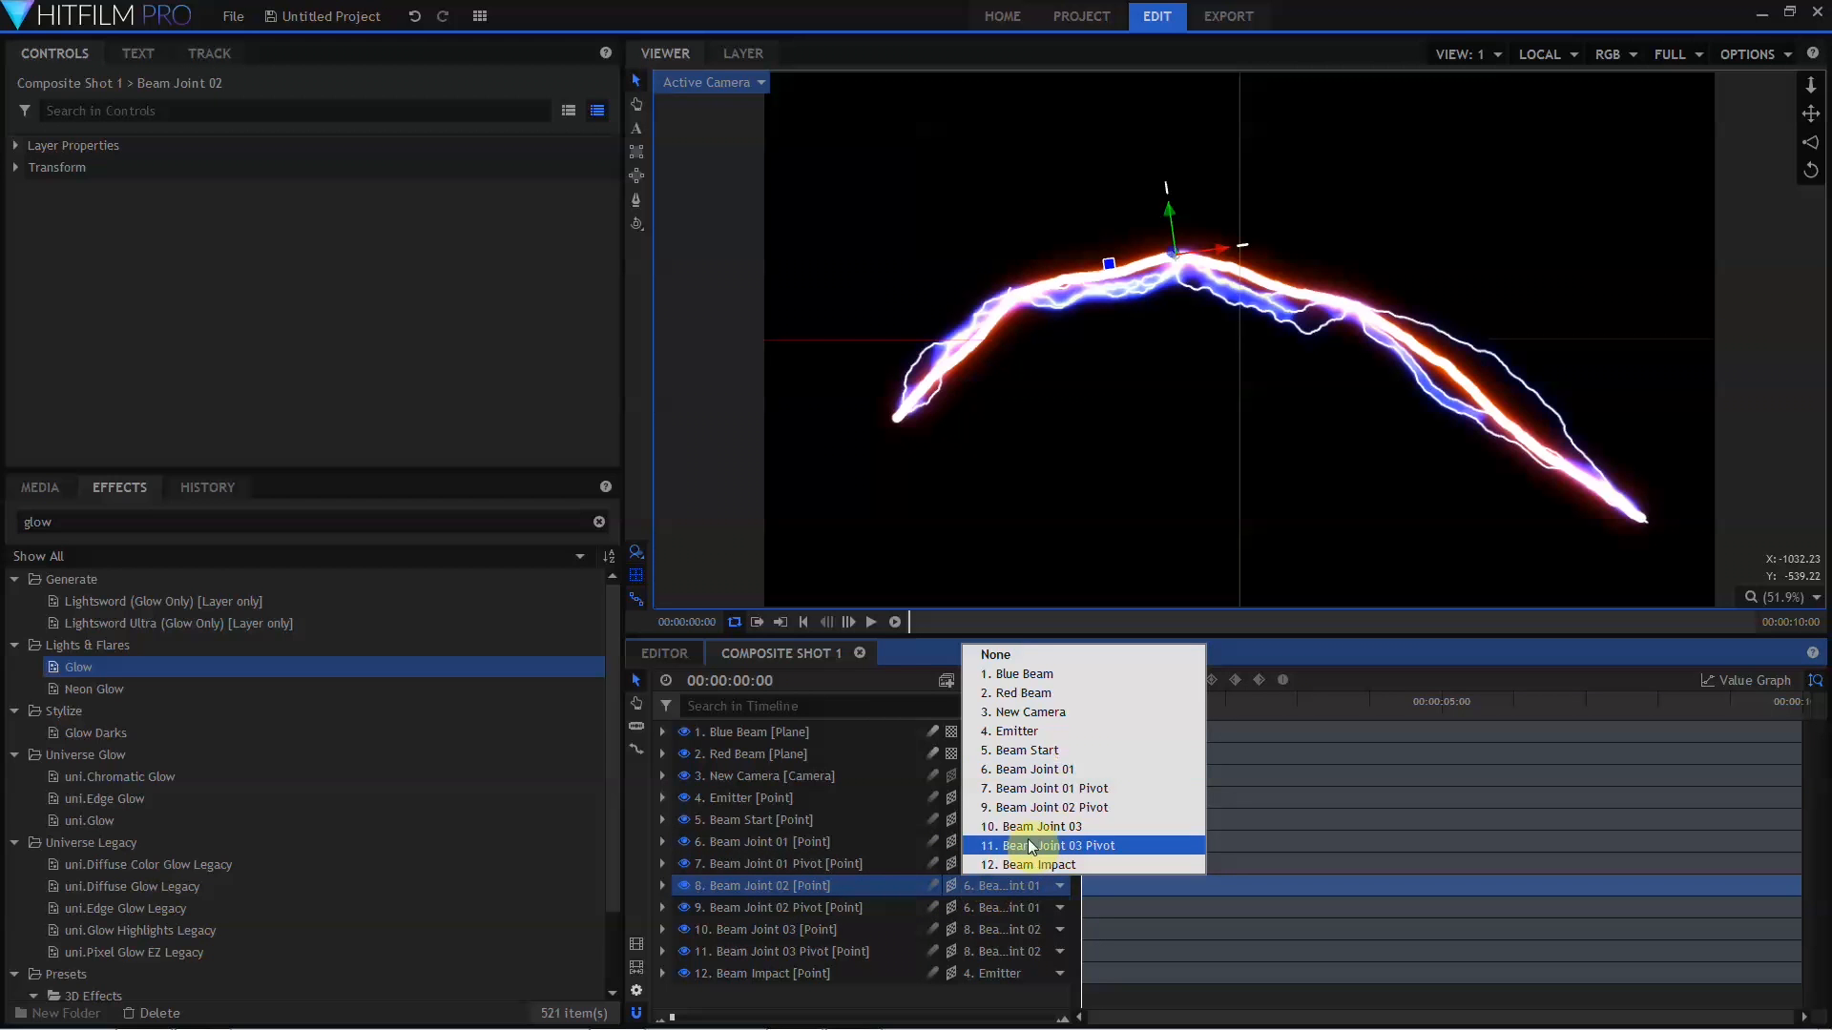
left_click(1037, 810)
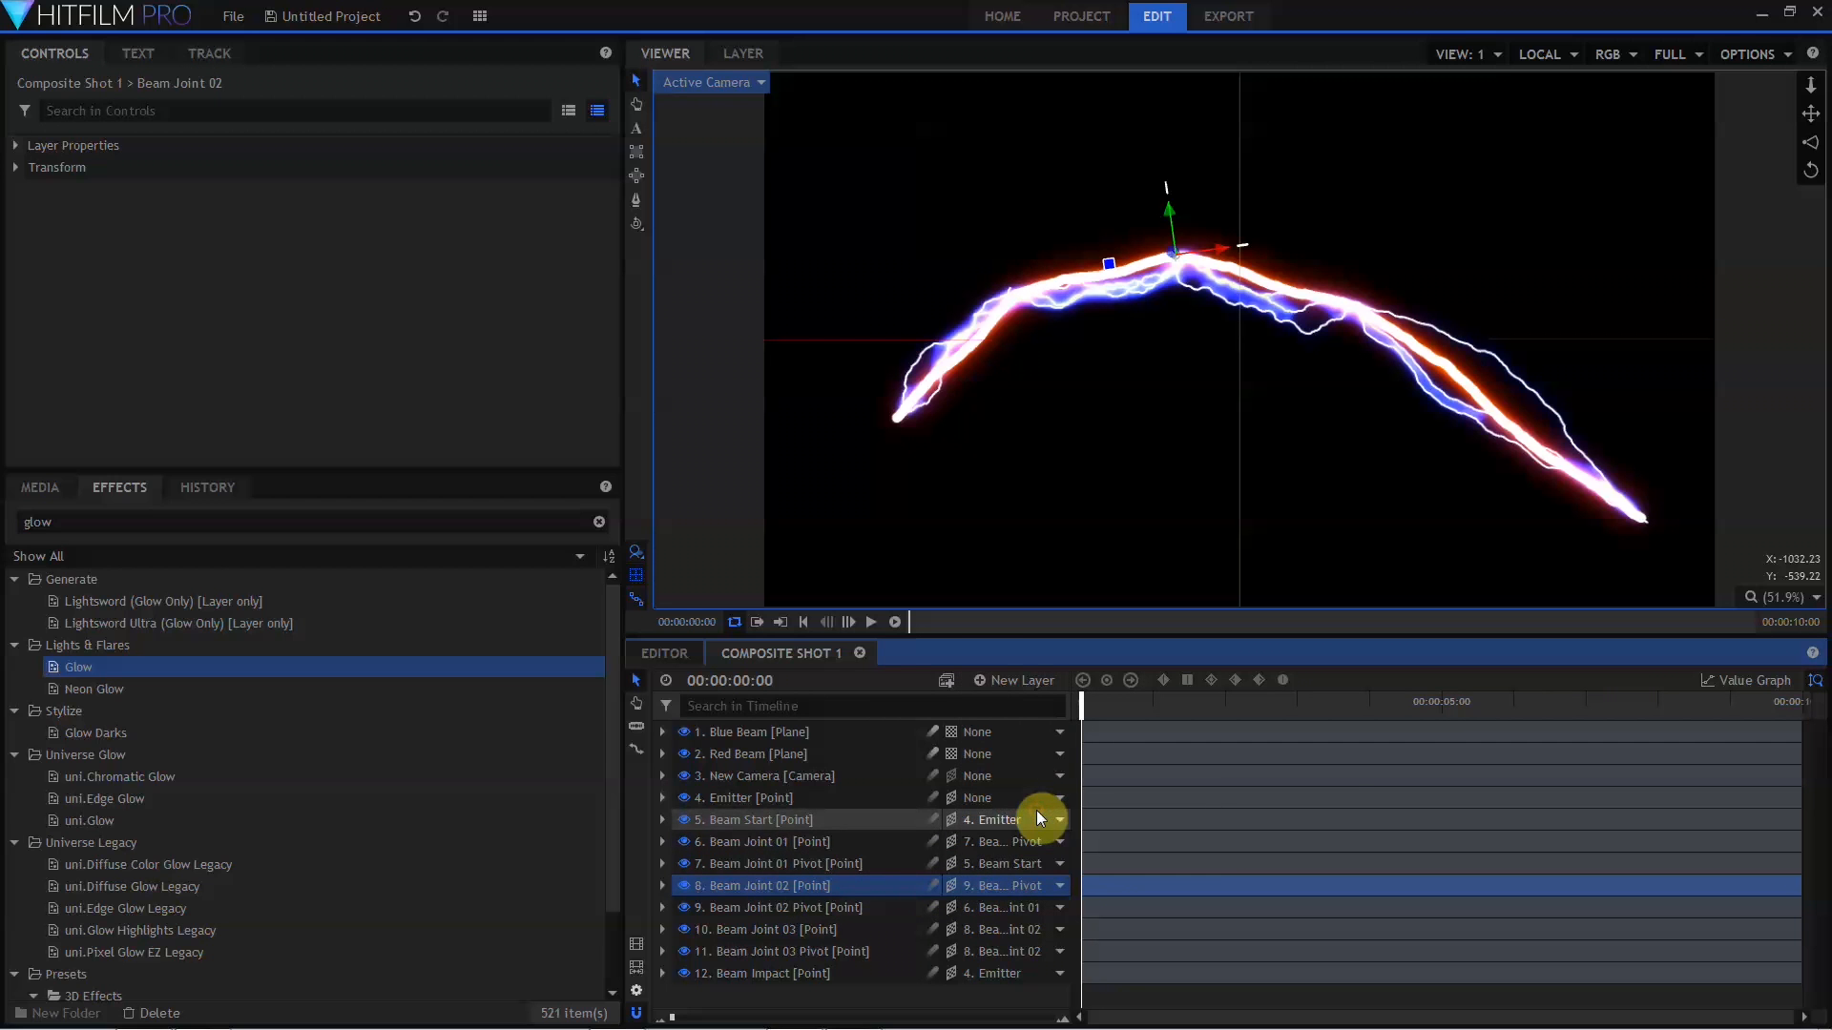
left_click(811, 927)
left_click(993, 930)
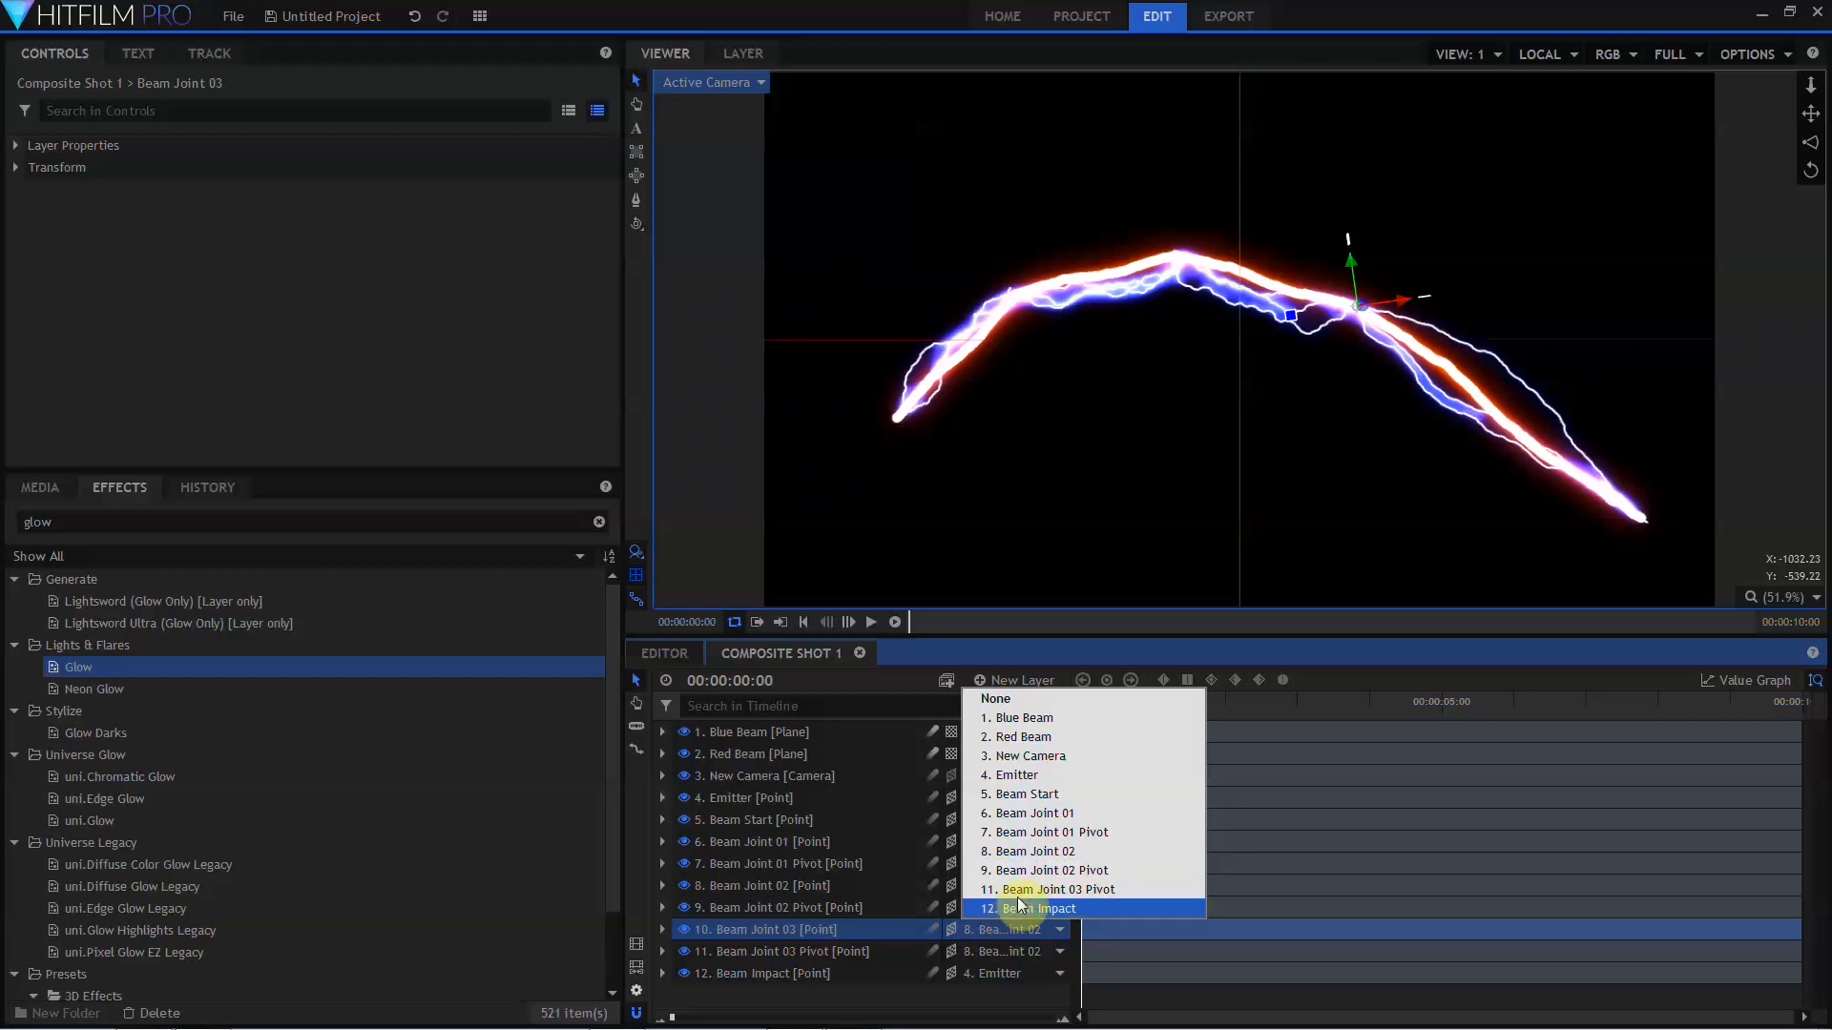
left_click(1020, 892)
Keyframe Beam Joint 01 Pivot's Rotation (X) at 0 on the first frame and with full turns at 00:00:09:24.
left_click(851, 866)
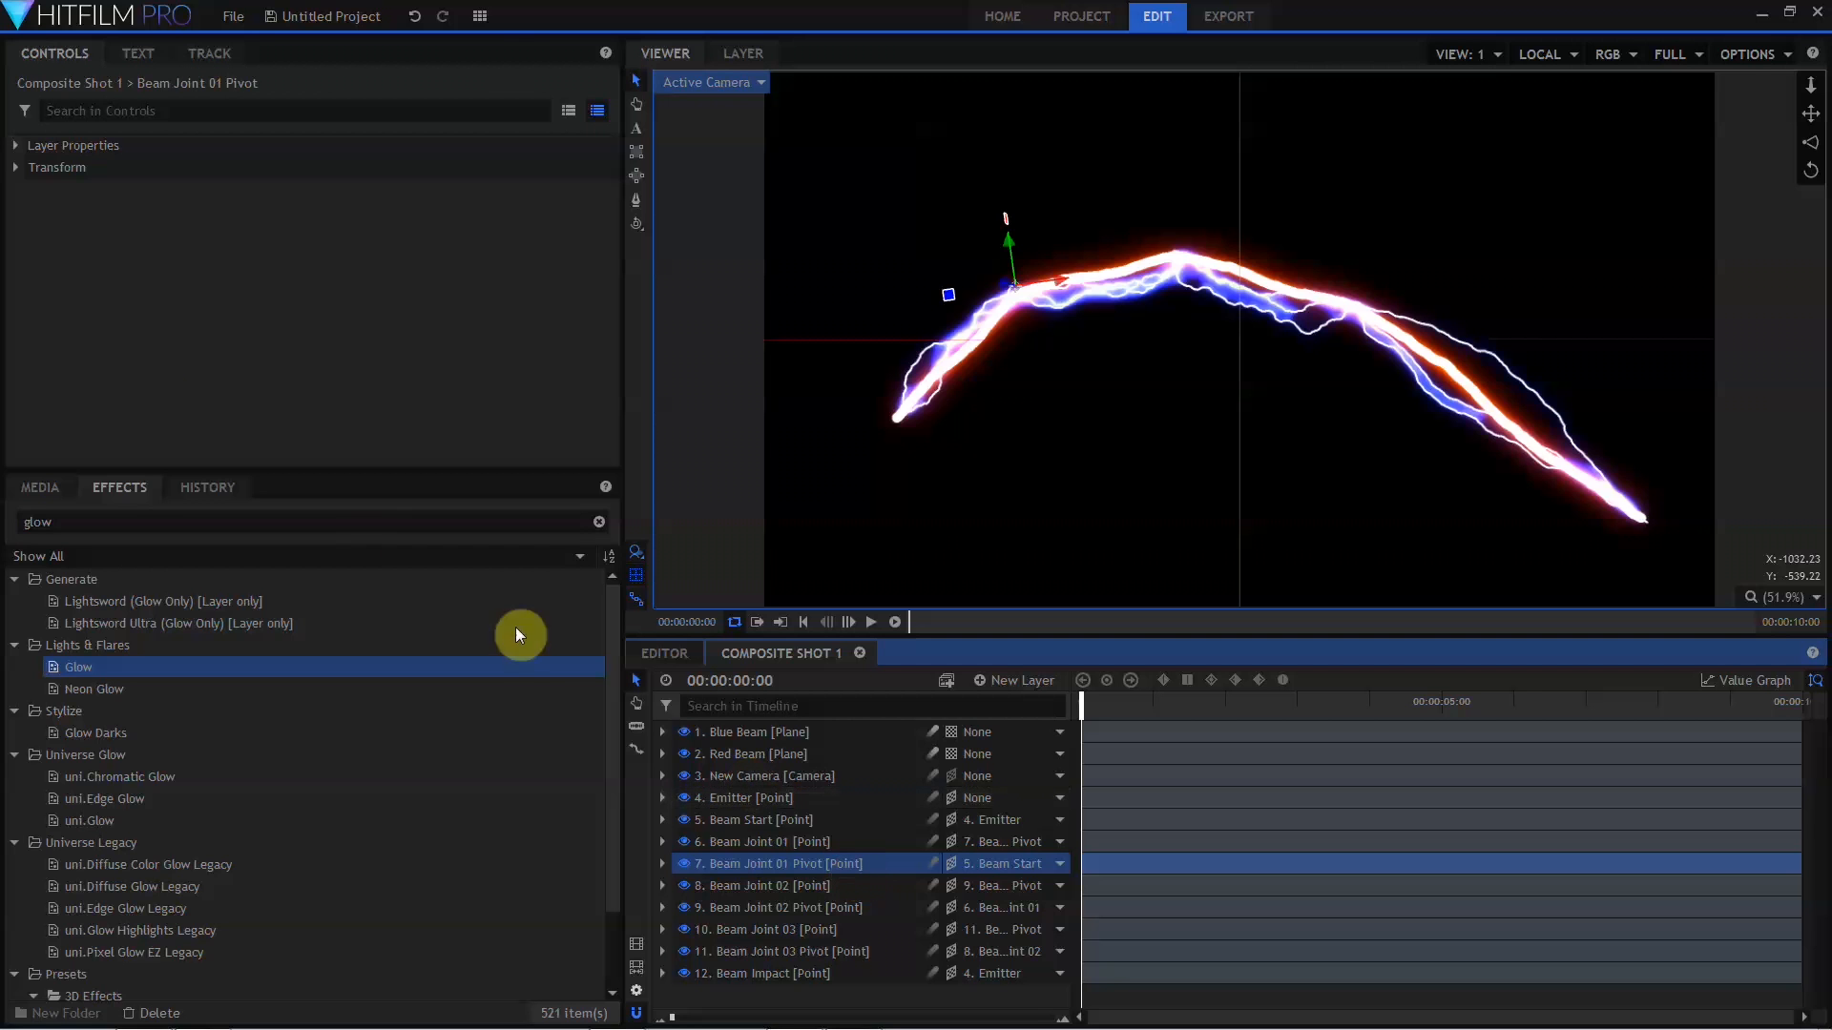
left_click(15, 168)
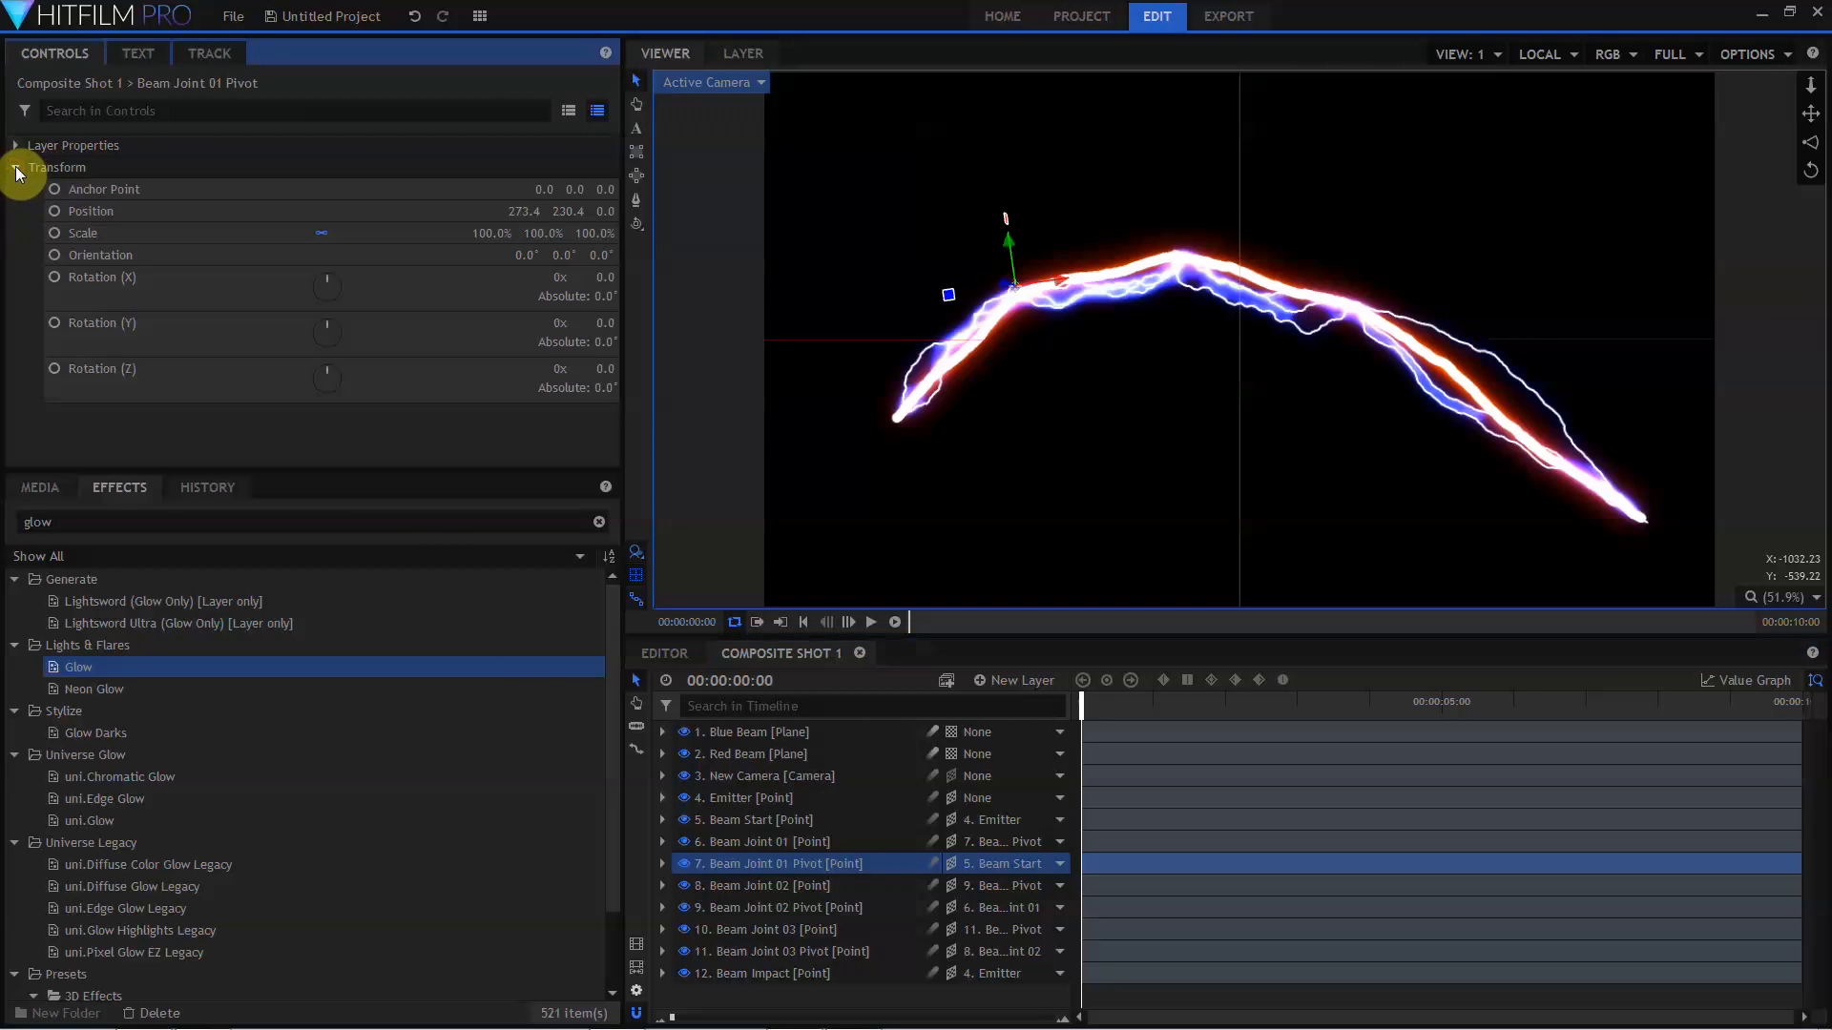
left_click(53, 277)
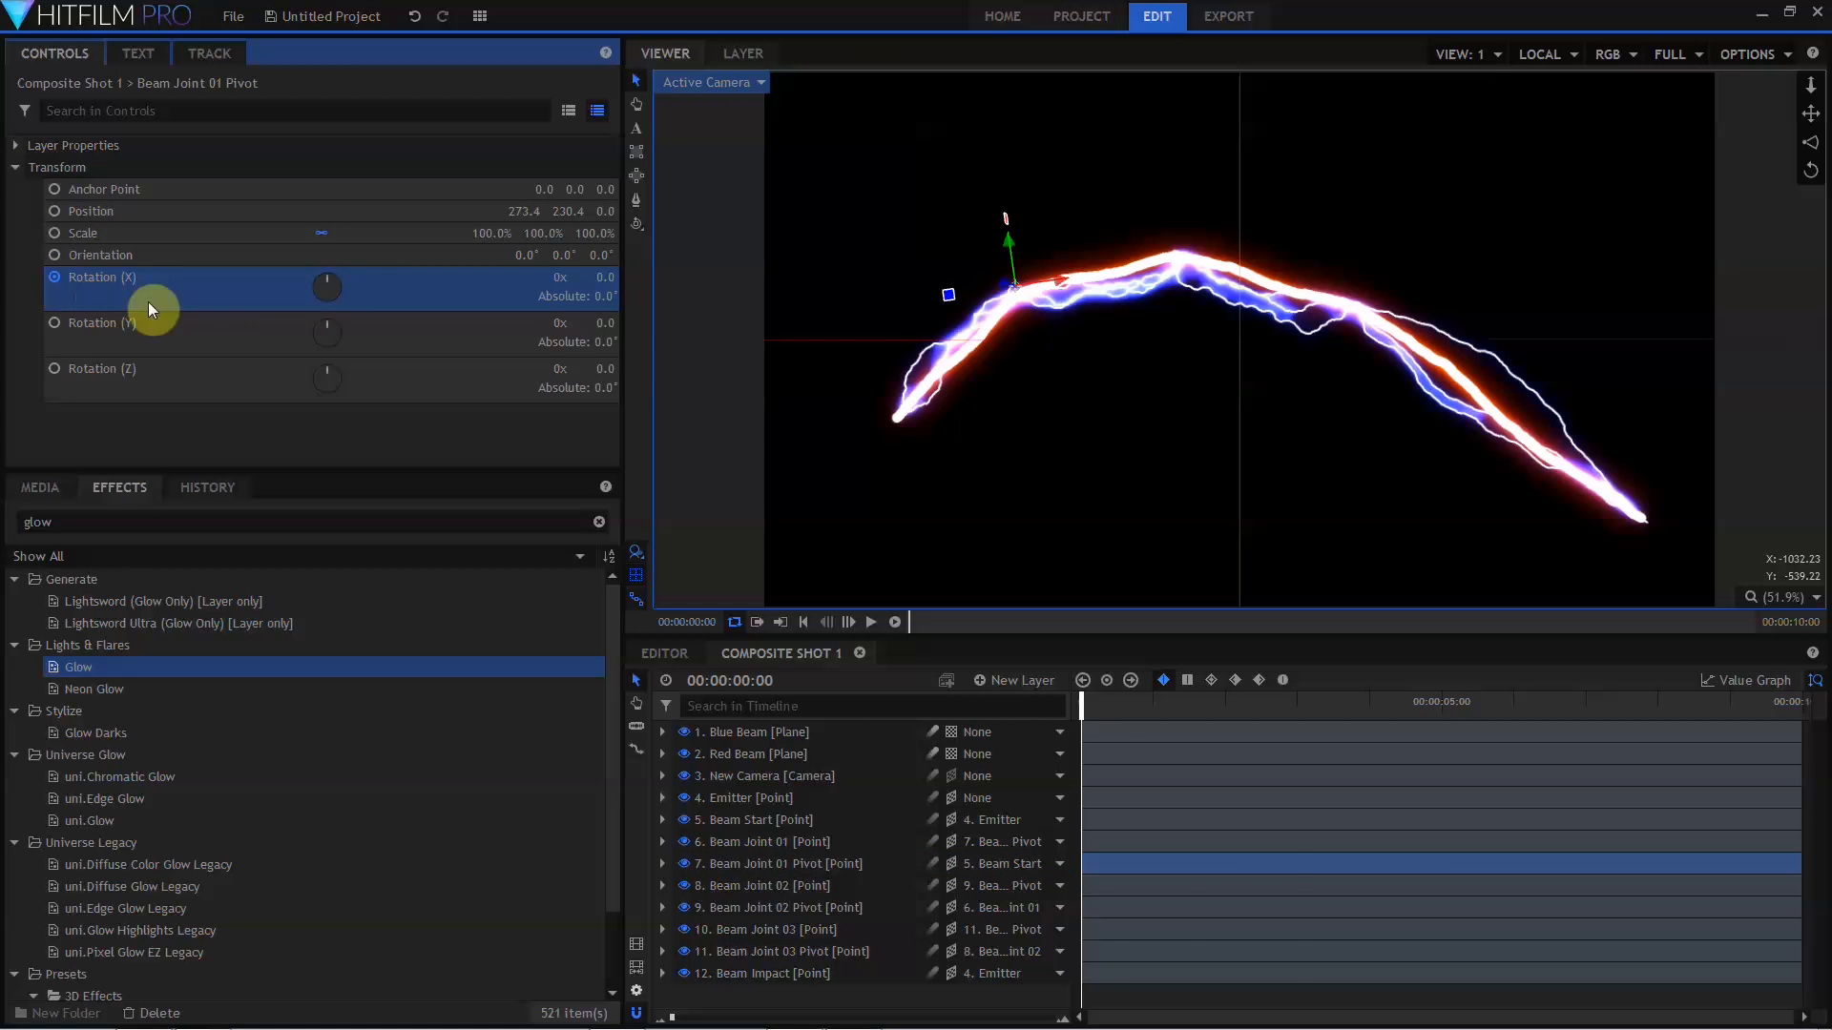
left_click_drag(1078, 711, 1818, 678)
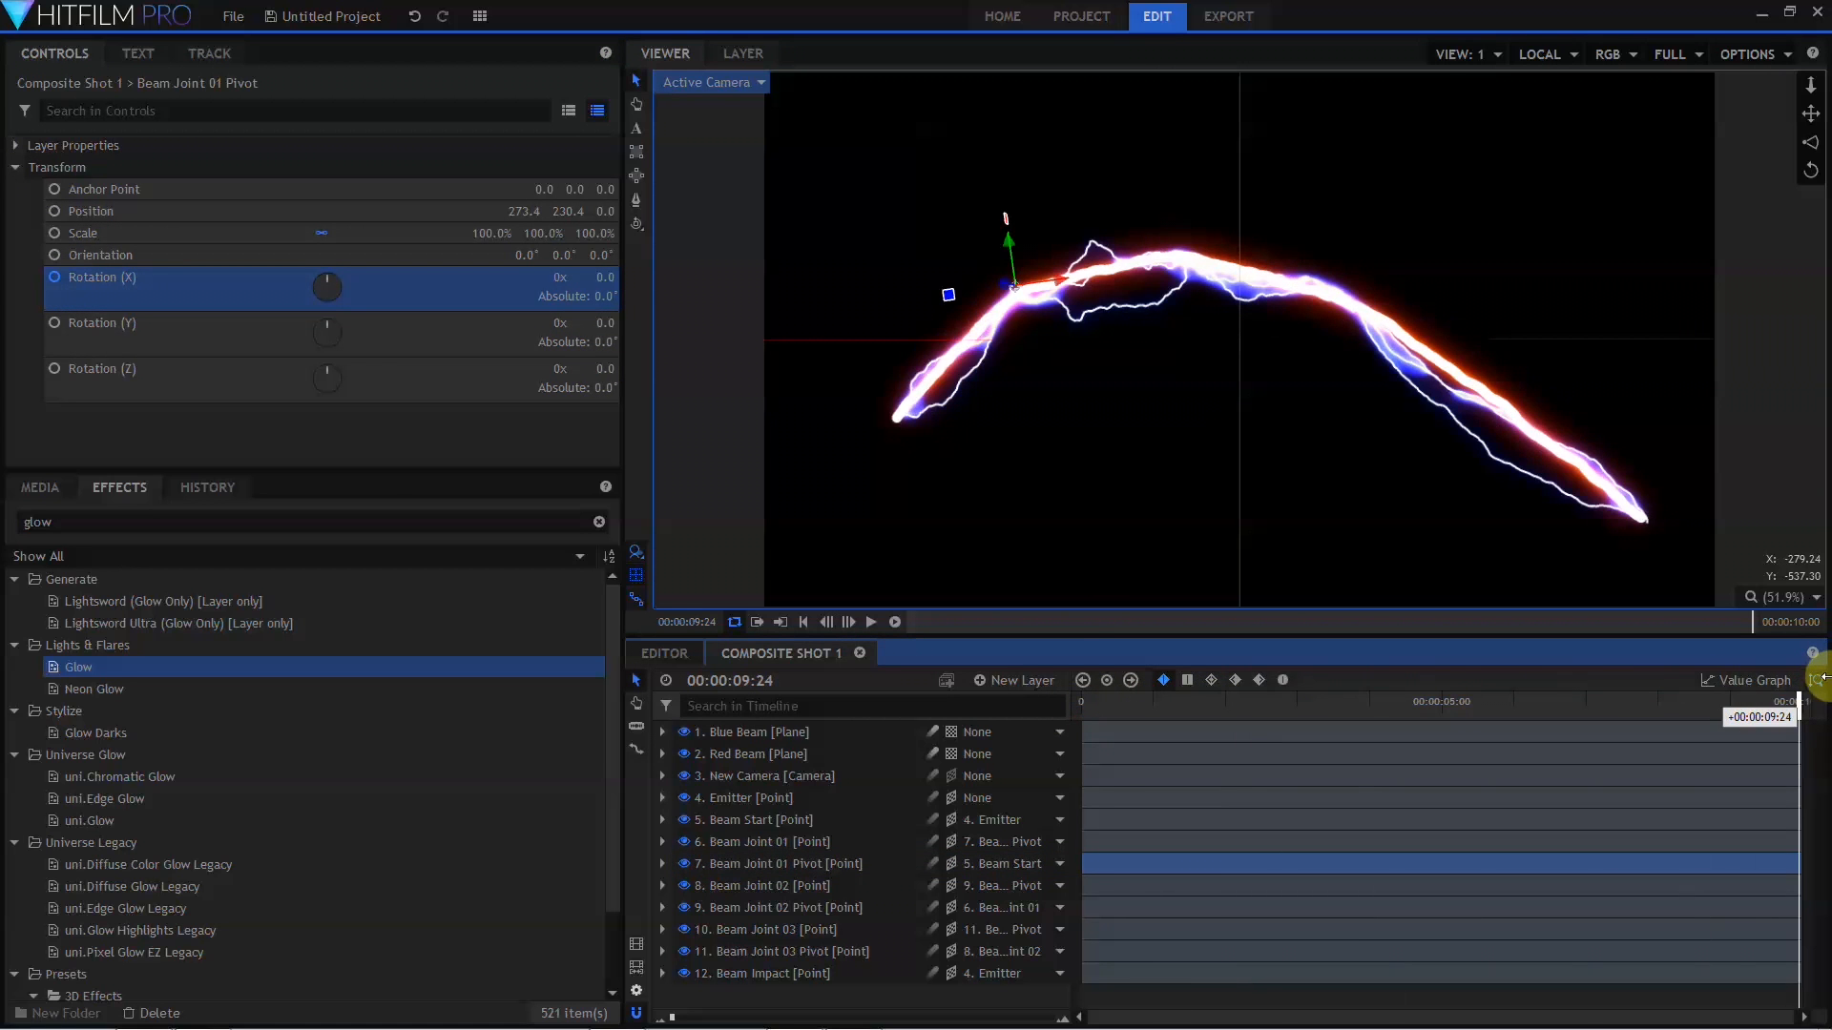
left_click(564, 279)
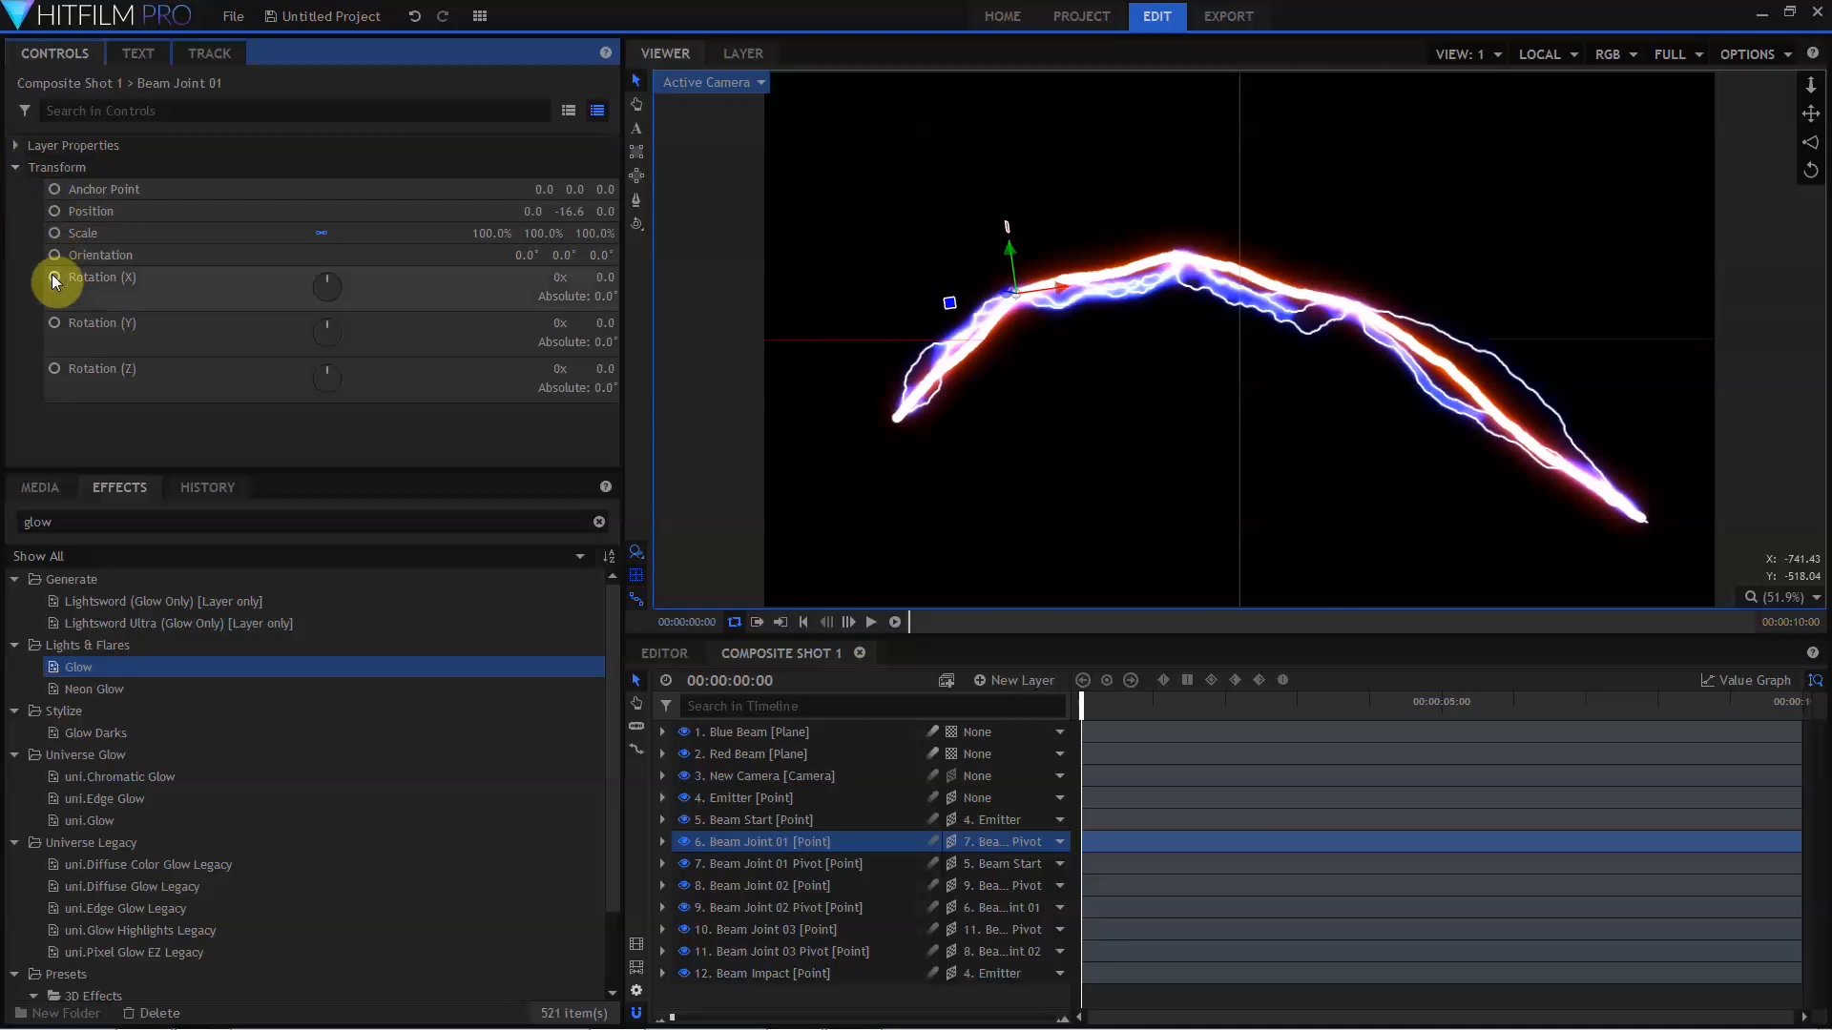
Keyframe Beam Joint 01's Rotation (X) from 0 on the first frame to -3x at 00:00:09:24.
left_click(53, 276)
left_click_drag(1102, 705, 1819, 647)
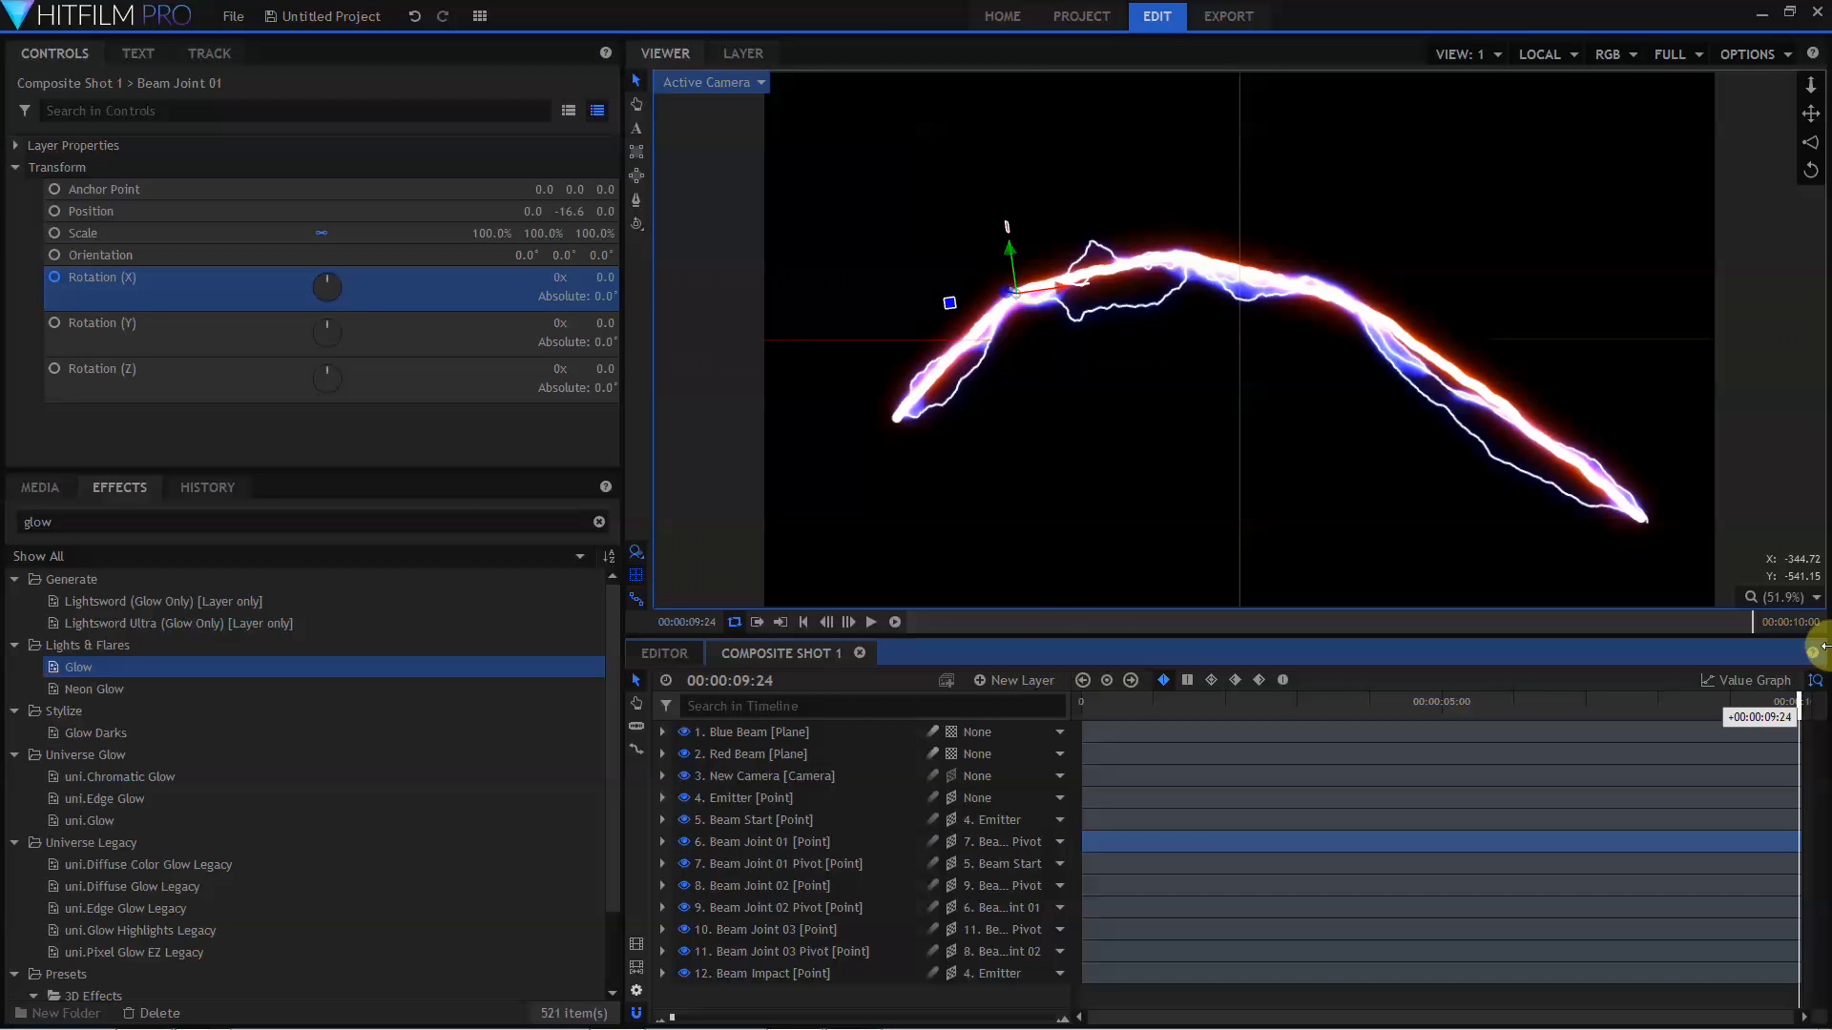
left_click(559, 279)
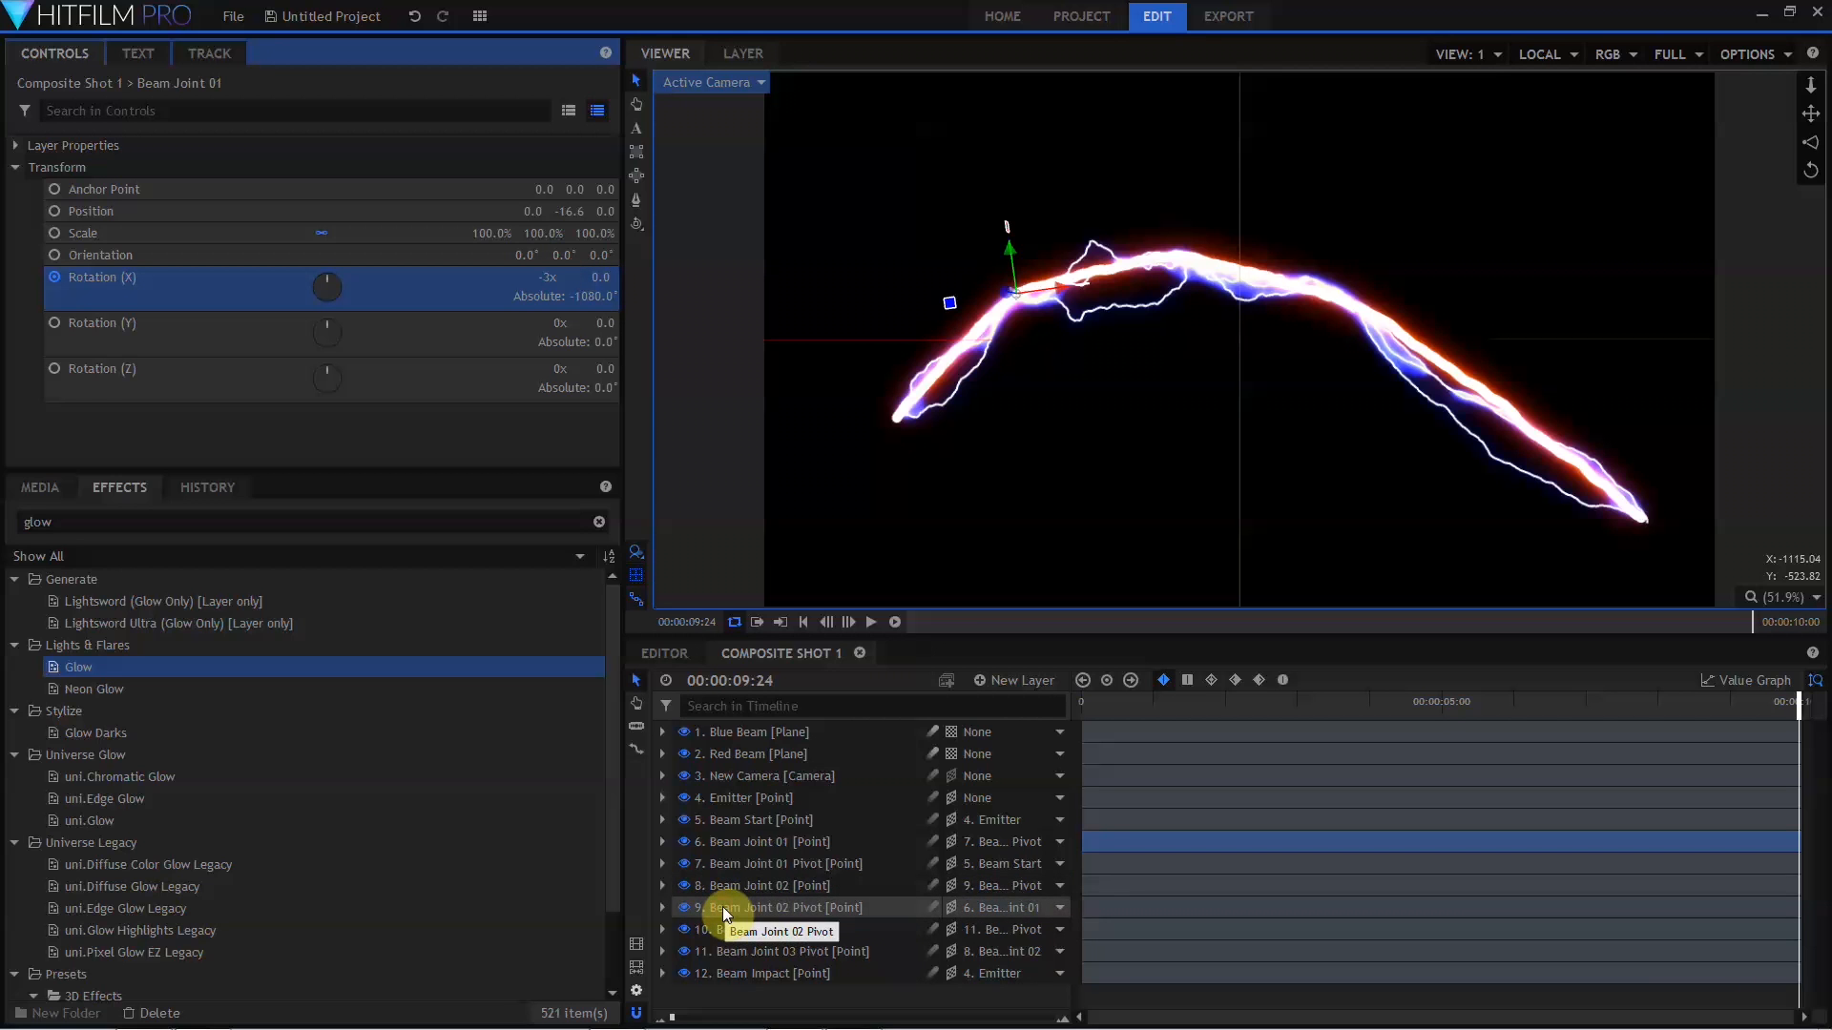
Keyframe Beam Joint 02 Pivot's Rotation (X) from 0 on the first frame to -1x -185° at 00:00:09:24.
left_click(724, 914)
left_click(1082, 704)
left_click(662, 908)
left_click(15, 168)
left_click(55, 277)
left_click_drag(1079, 704, 1808, 658)
left_click(565, 278)
type("-")
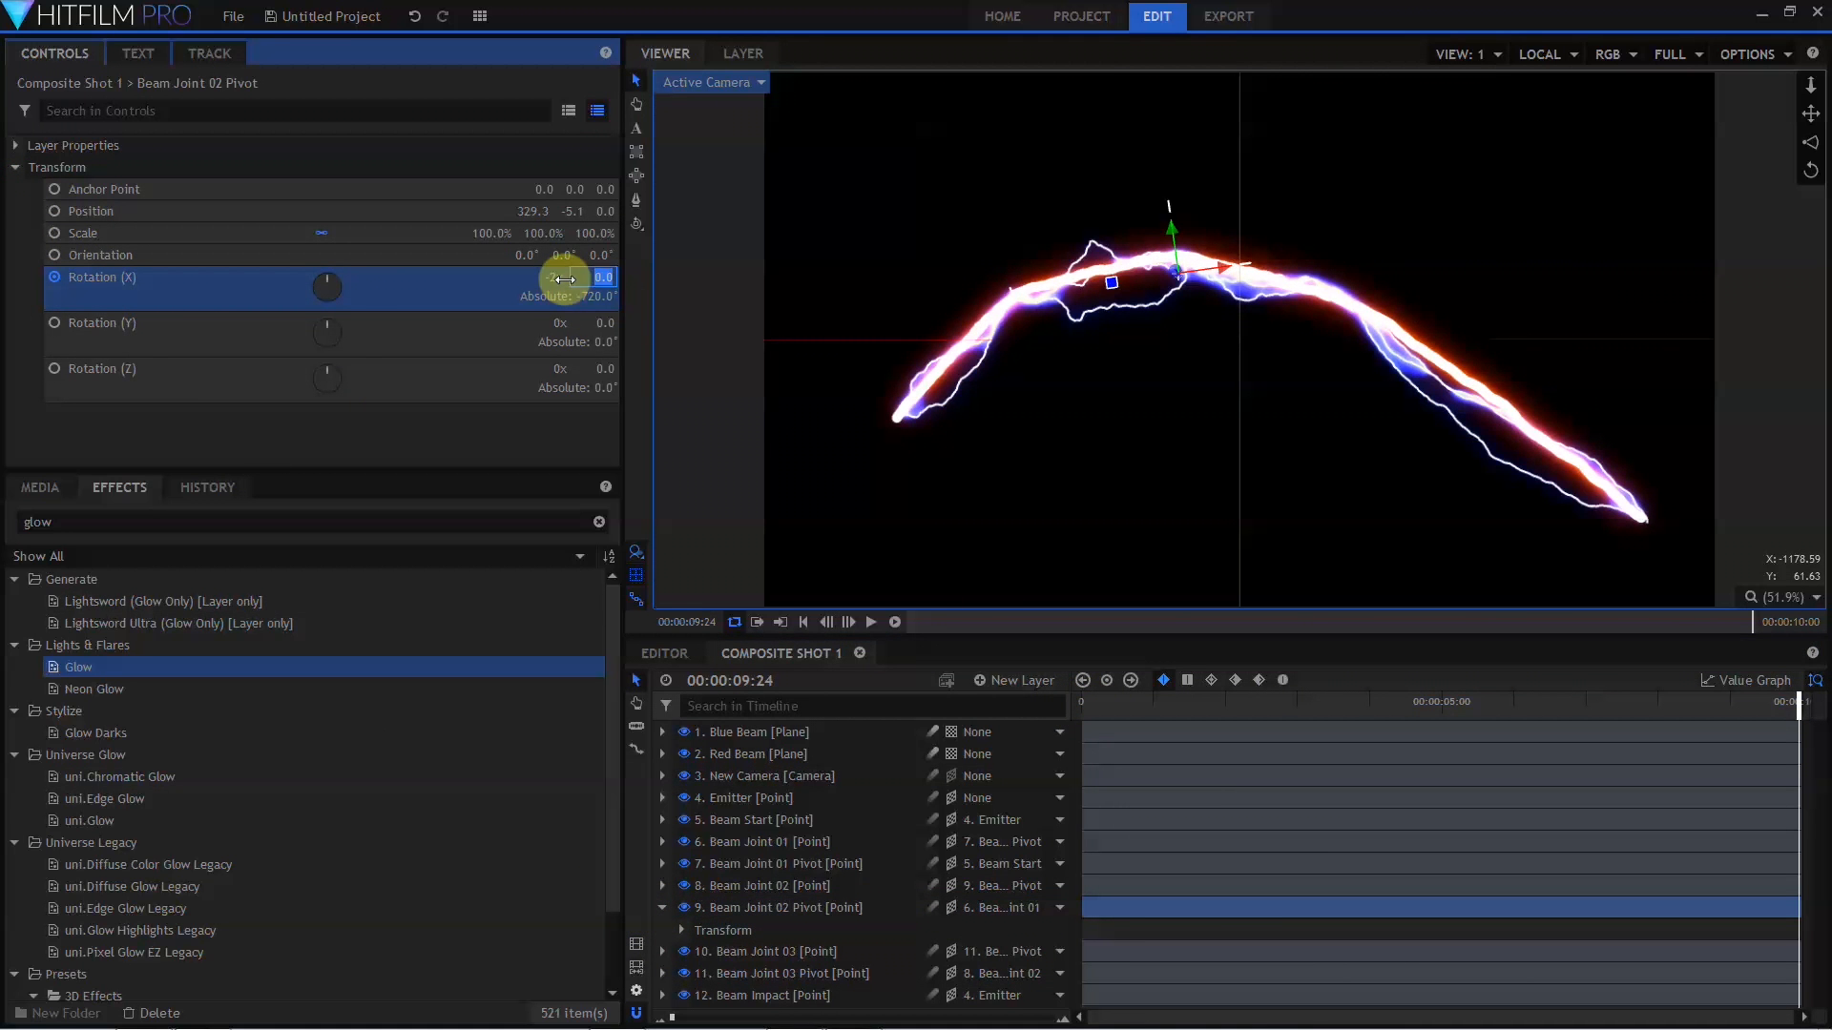
type("-185")
key("Return")
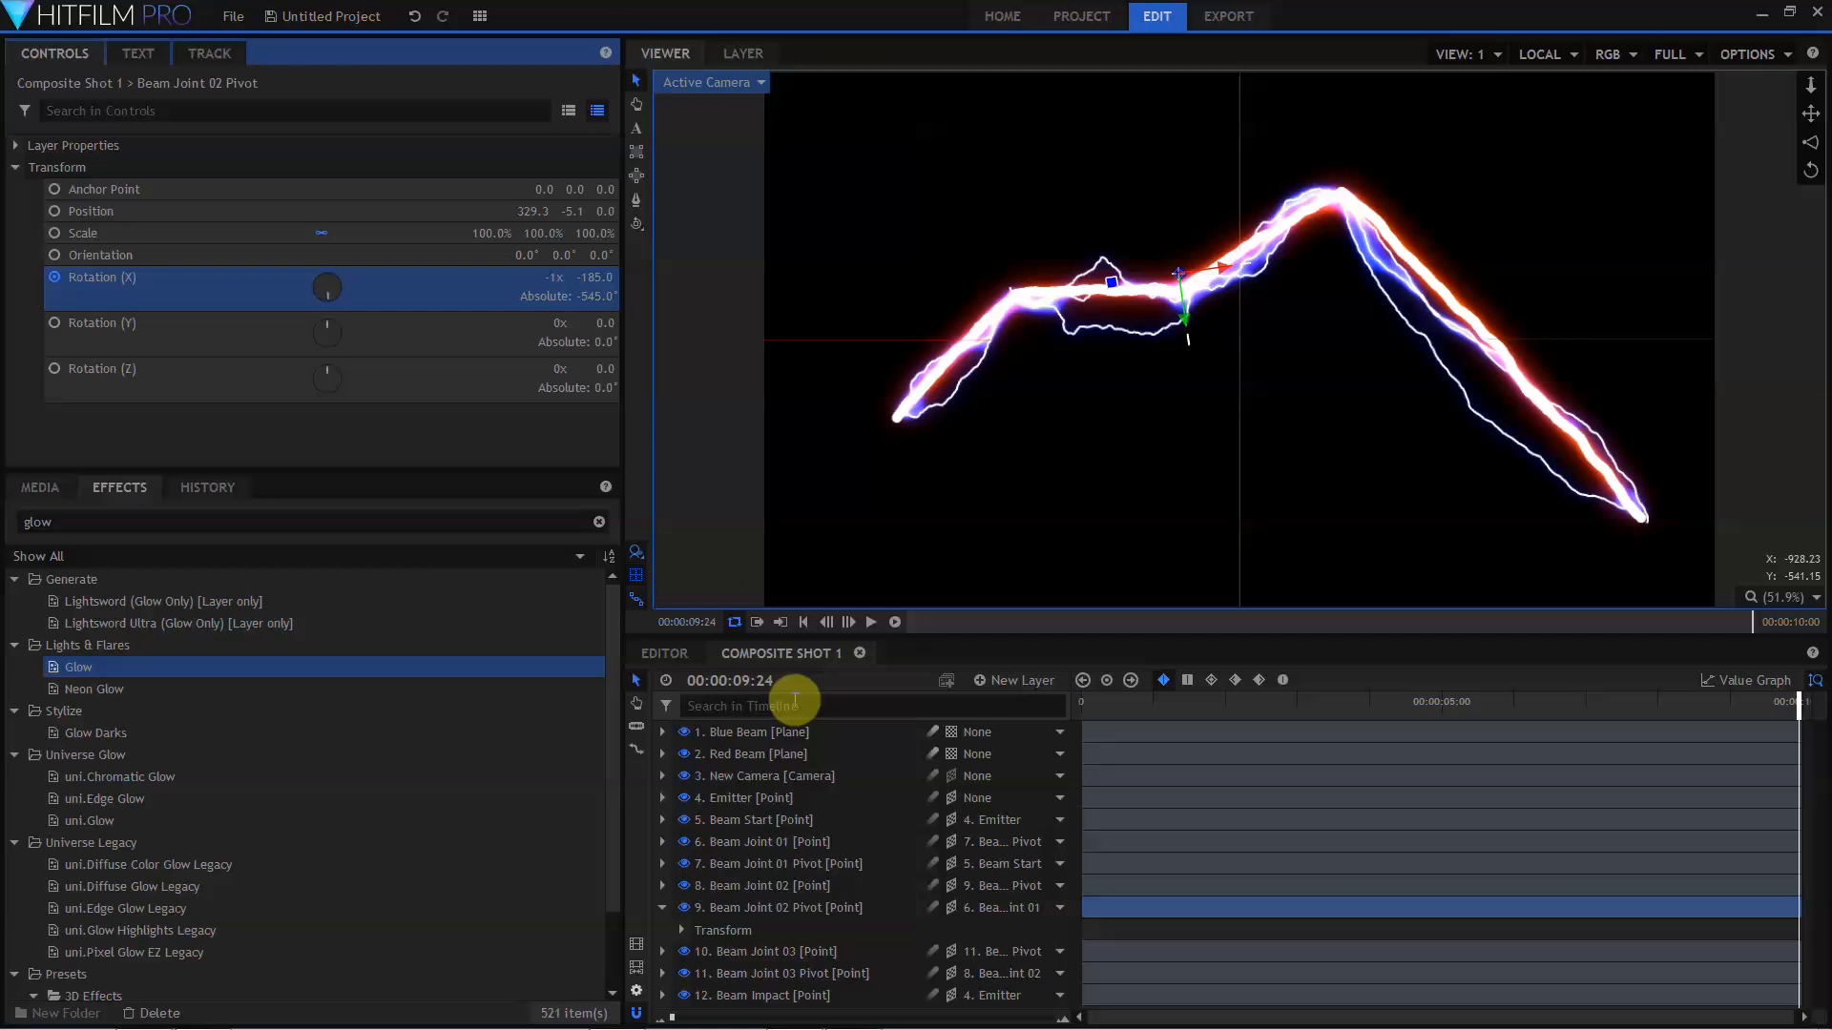
Keyframe Beam Joint 02's Rotation (X) with 185° in the degrees value at 00:00:09:24 and 0x 0° on the first frame.
left_click(753, 885)
left_click(15, 168)
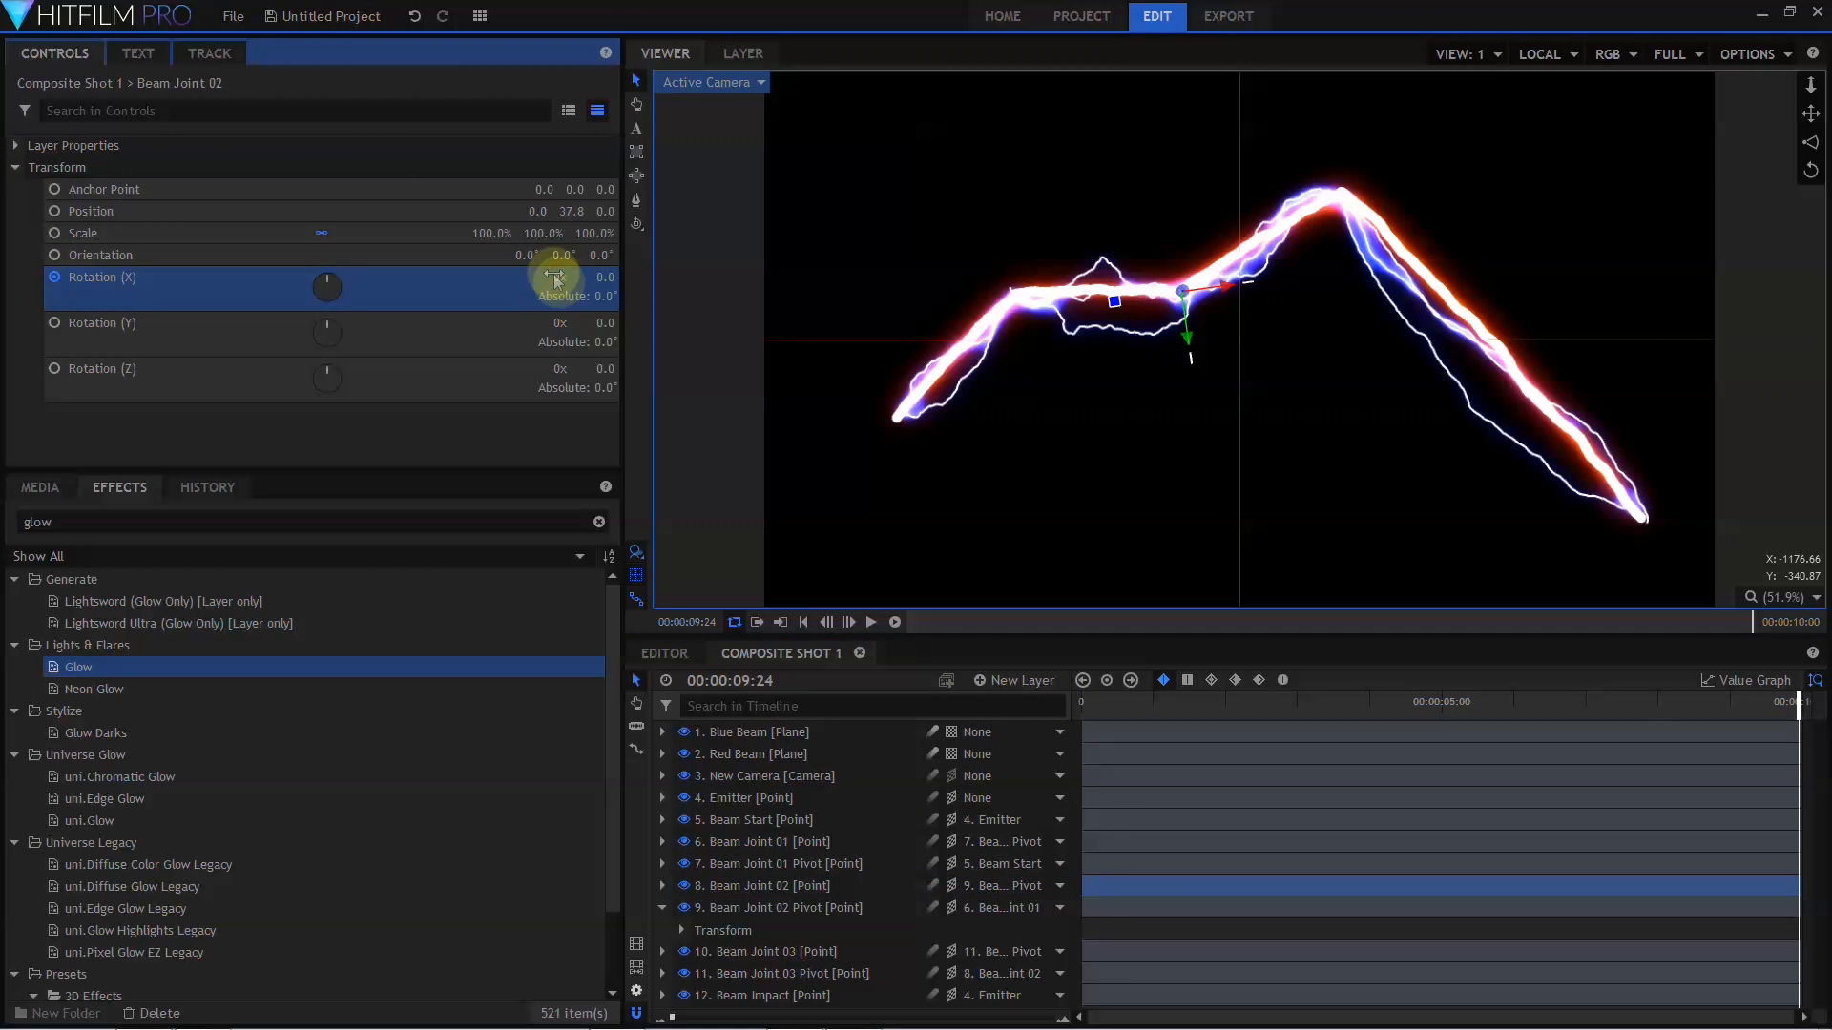
type("185")
left_click(867, 687)
key("Home")
left_click(561, 278)
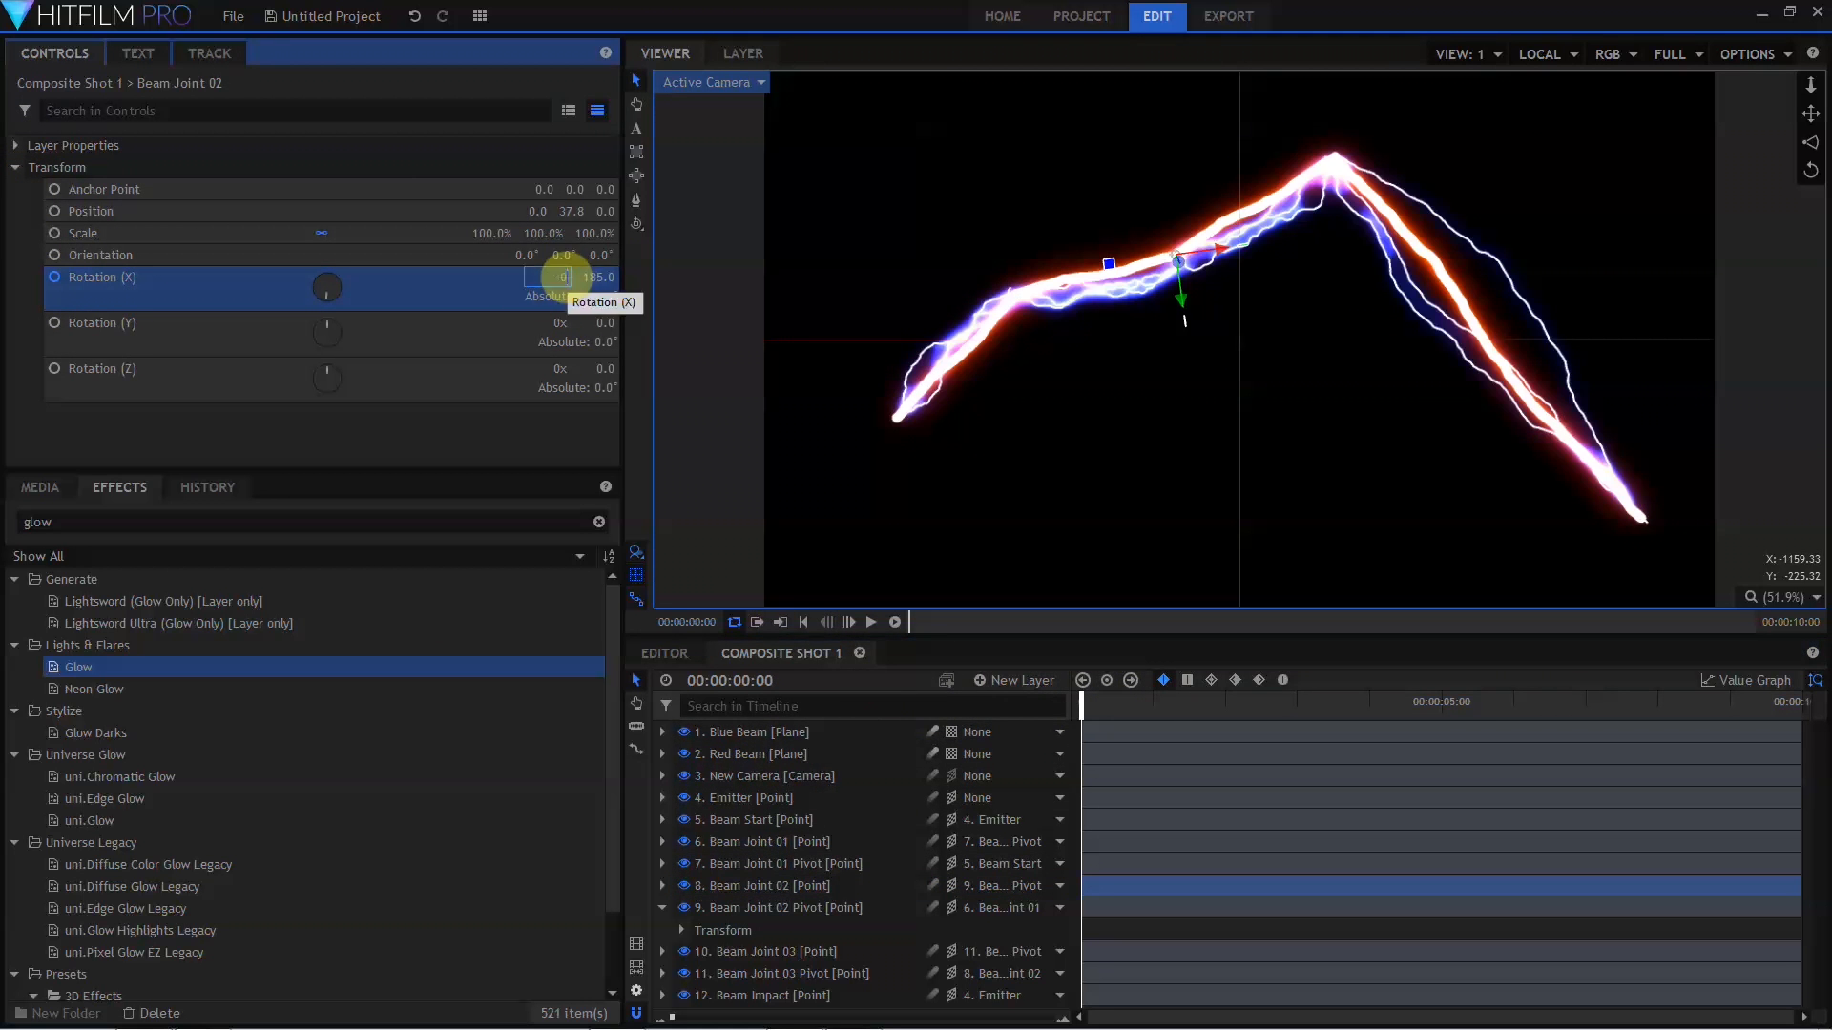
type("0")
key("Tab")
type("0")
key("Tab")
Keyframe Beam Joint 03 Pivot's Rotation (X) from 0 on the first frame to 4x 72° at 00:00:09:24.
left_click(783, 973)
left_click(16, 168)
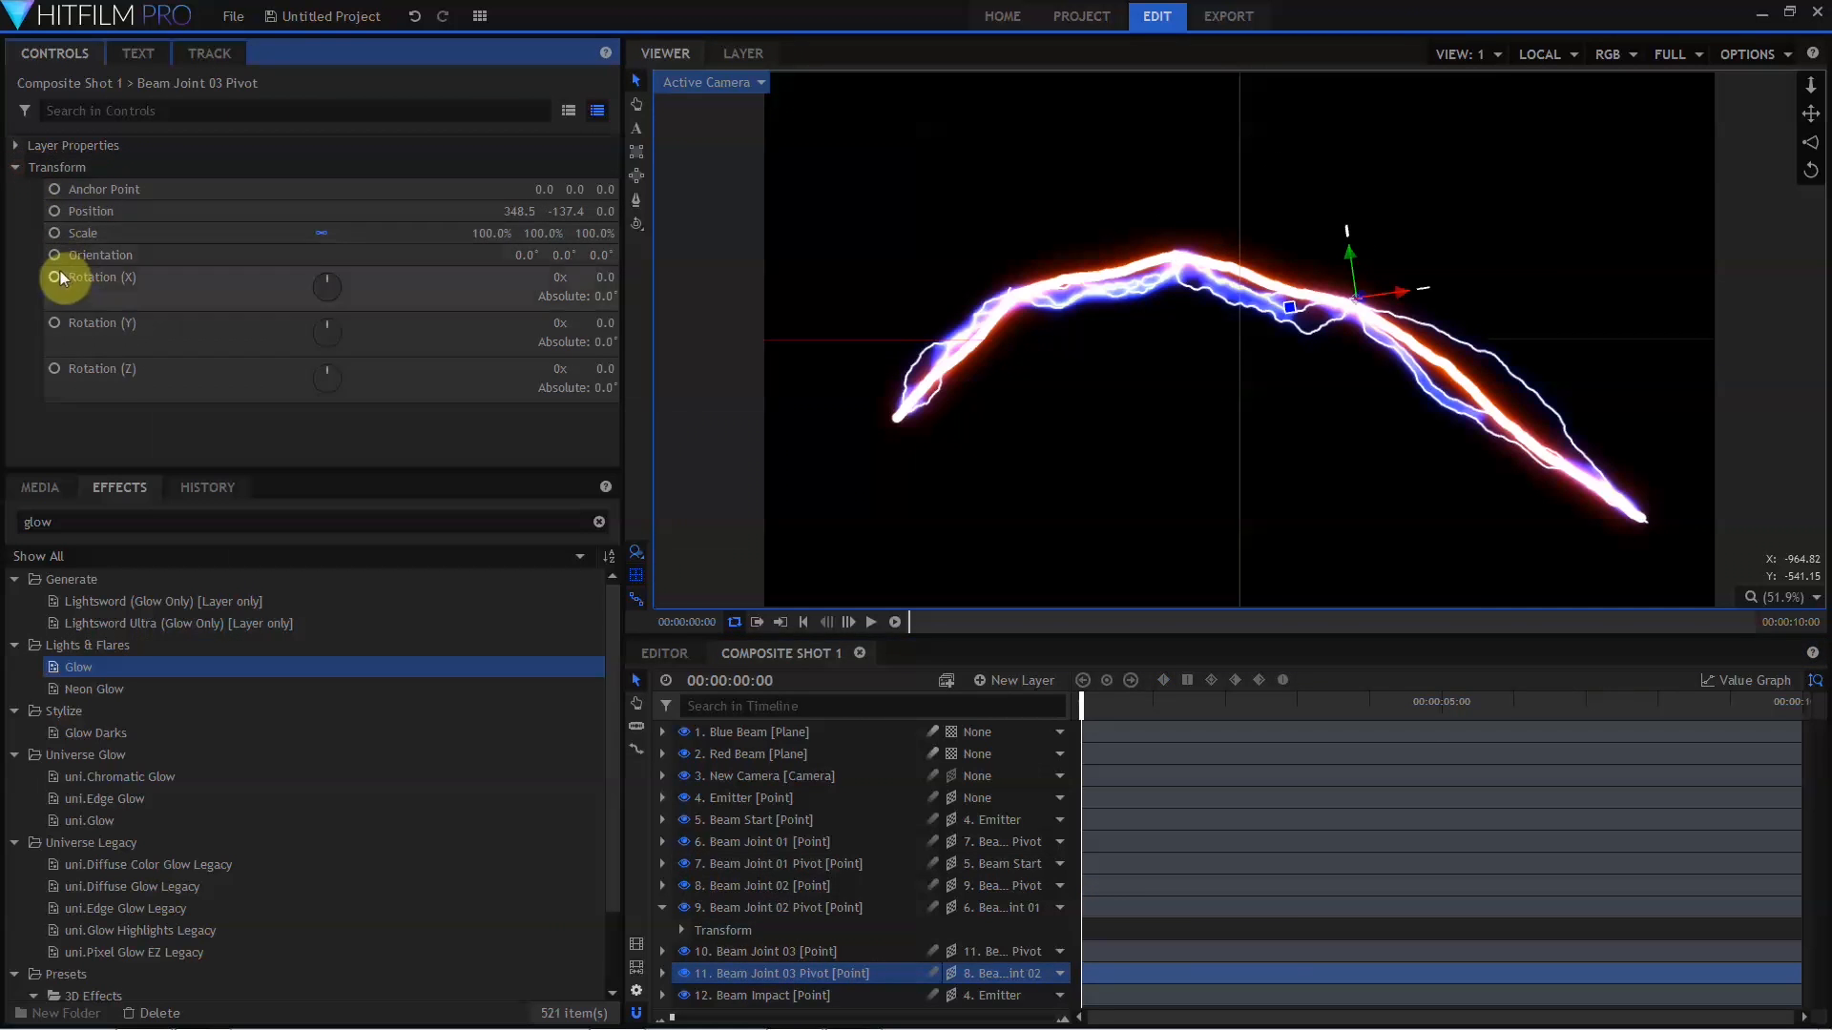
left_click(1097, 695)
key("End")
left_click(563, 278)
type("7")
key("Return")
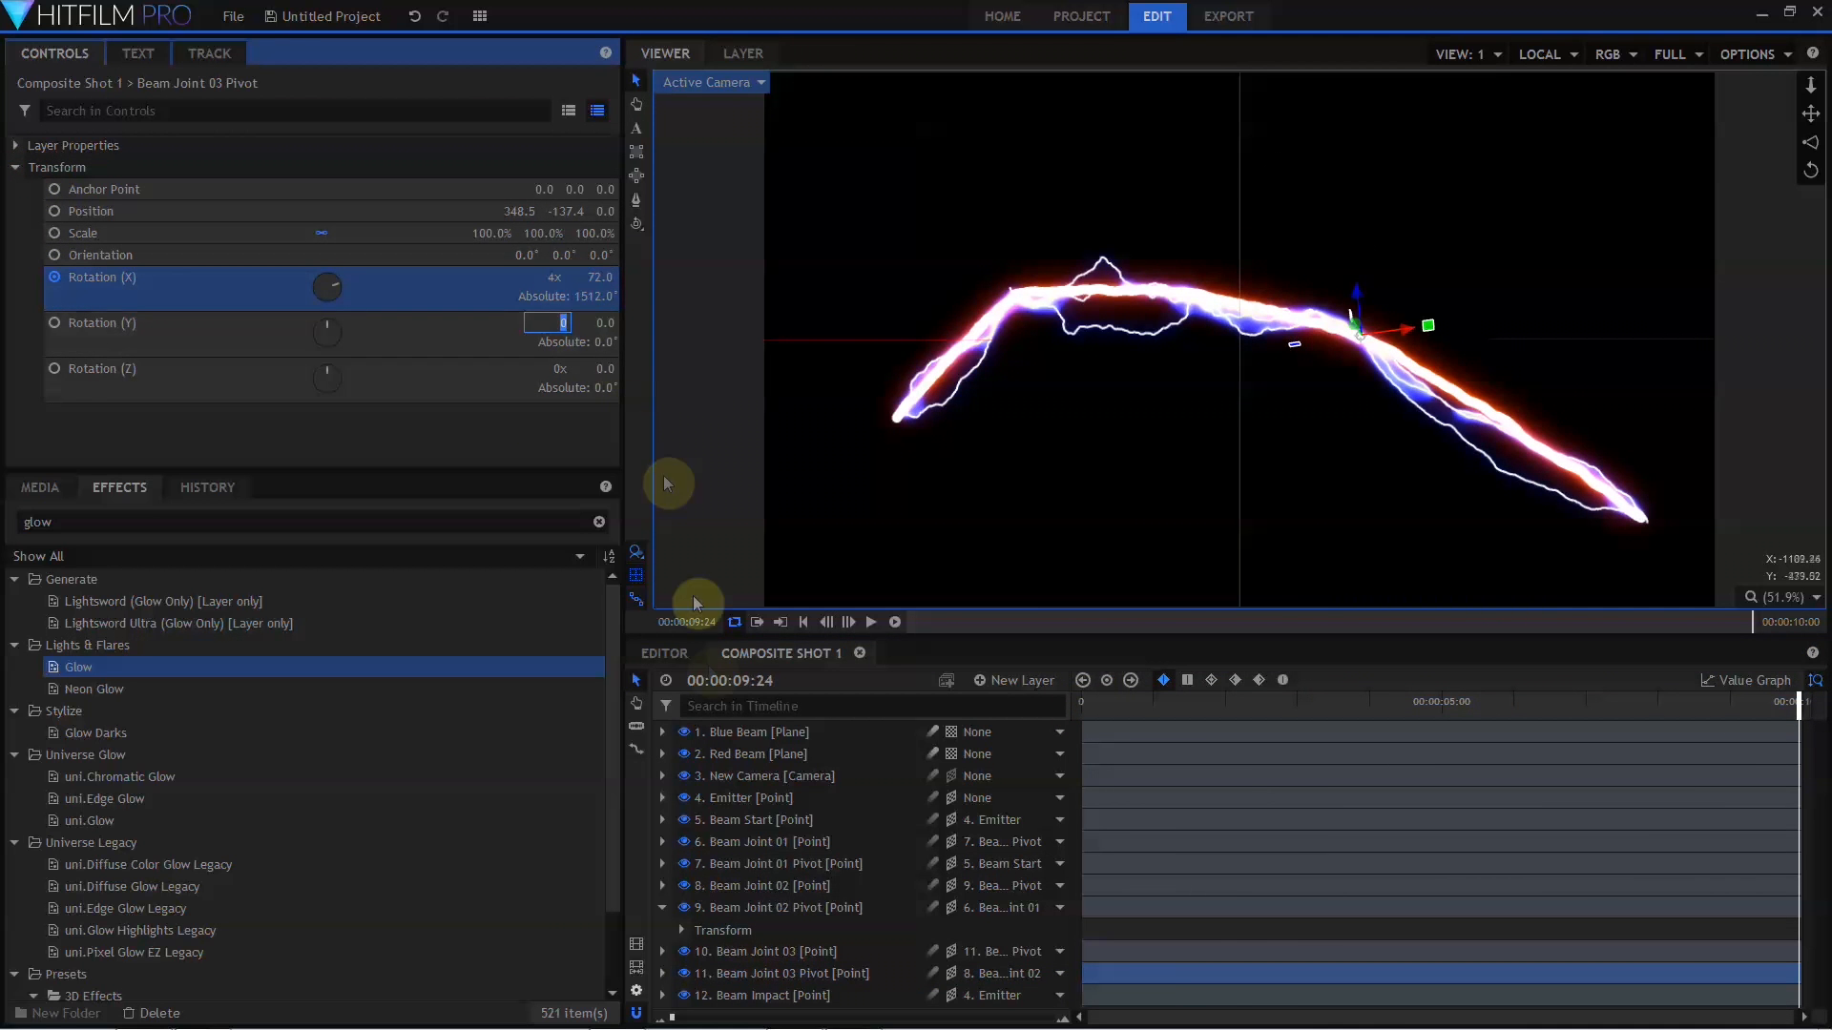
Keyframe Beam Joint 03's Rotation (X) with an end rotation of -6x -216° at 00:00:09:24, and return to the first frame.
left_click(753, 949)
left_click(16, 167)
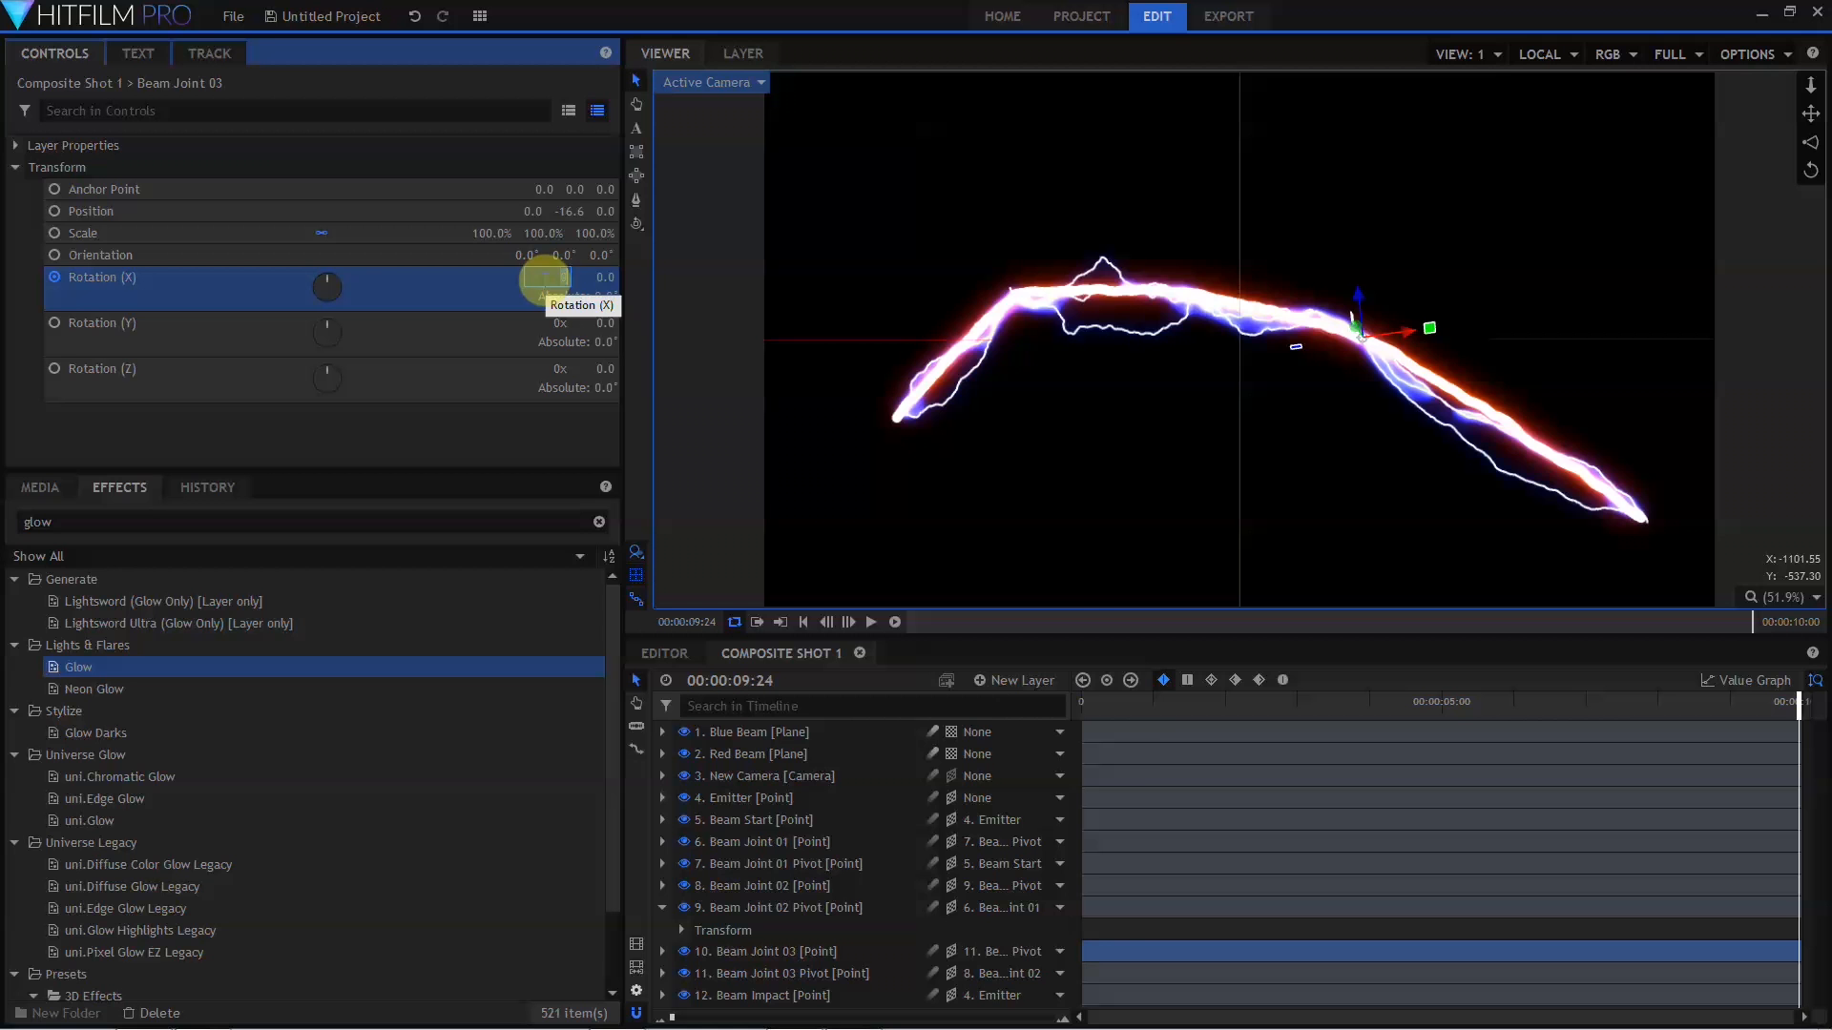
type("-180")
key("Tab")
left_click(1083, 699)
left_click(550, 276)
type("-8")
key("Tab")
type("0")
key("Tab")
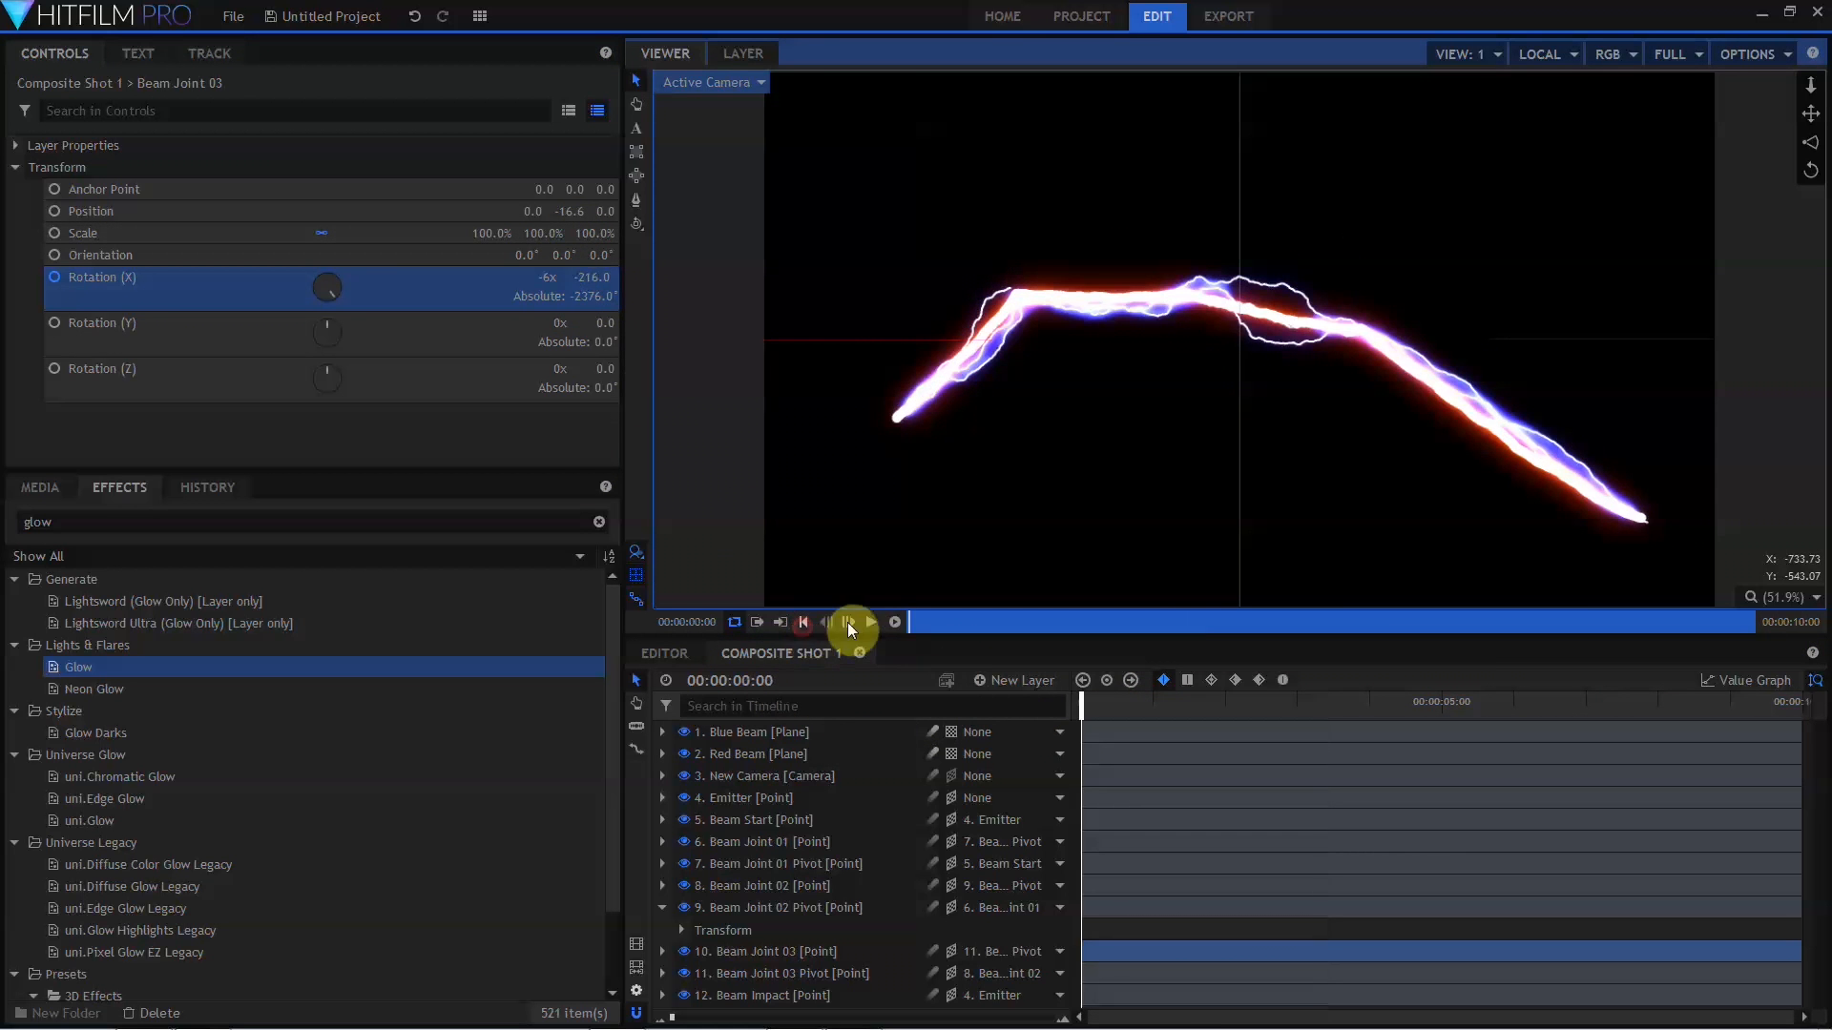
Play back the jointed beam, review the joint and pivot layers, and scrub from the first frame to 00:00:03:04.
left_click(870, 621)
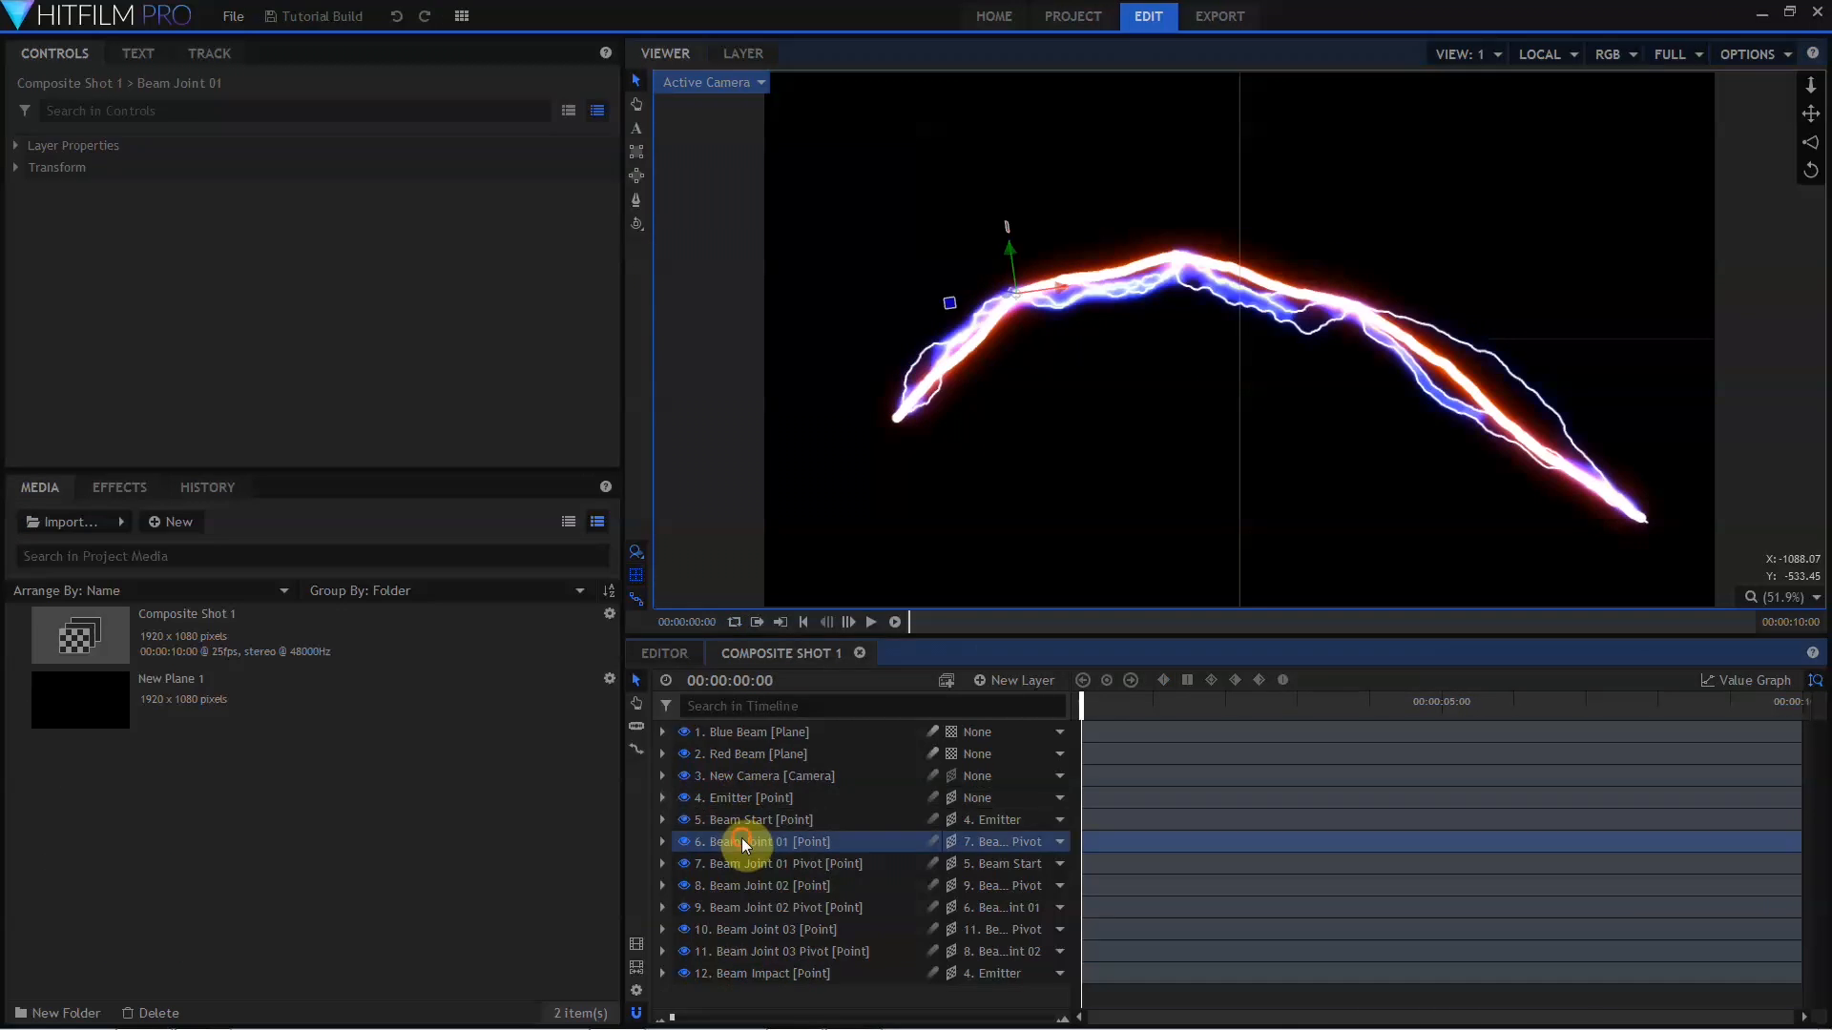
left_click(741, 840)
left_click(776, 951, "shift")
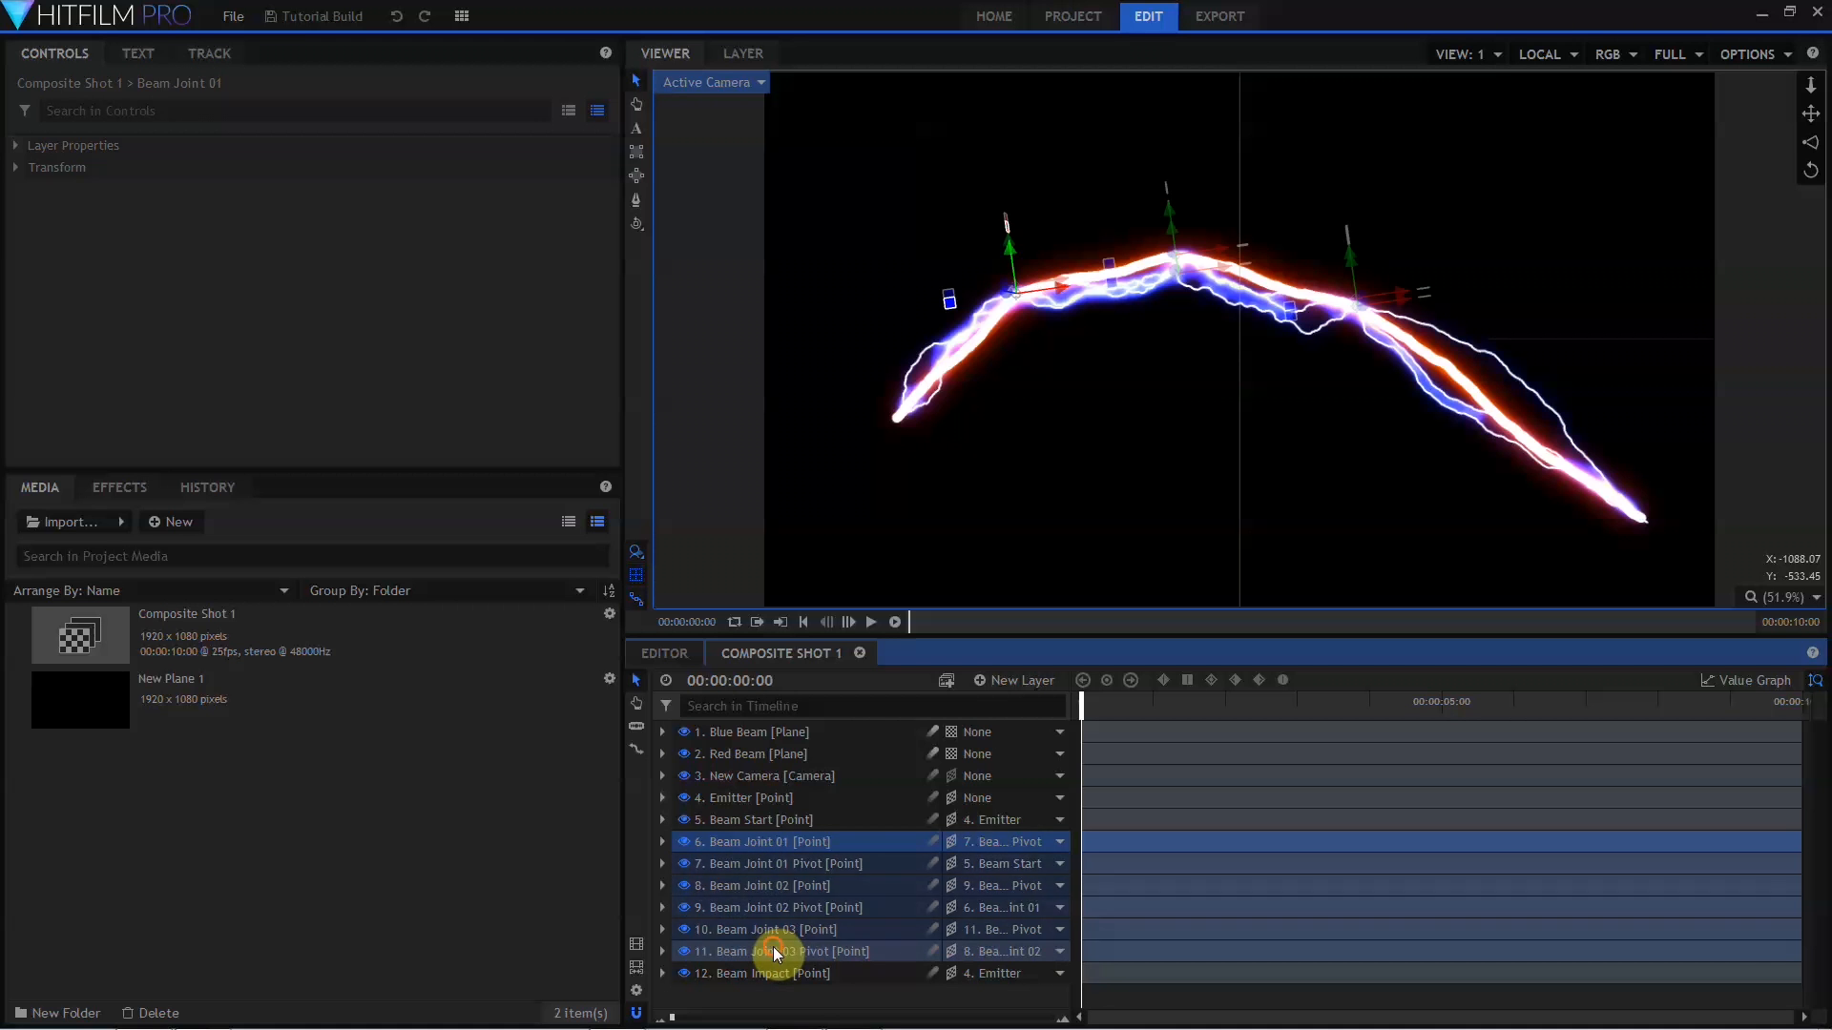
left_click_drag(1083, 706, 1034, 787)
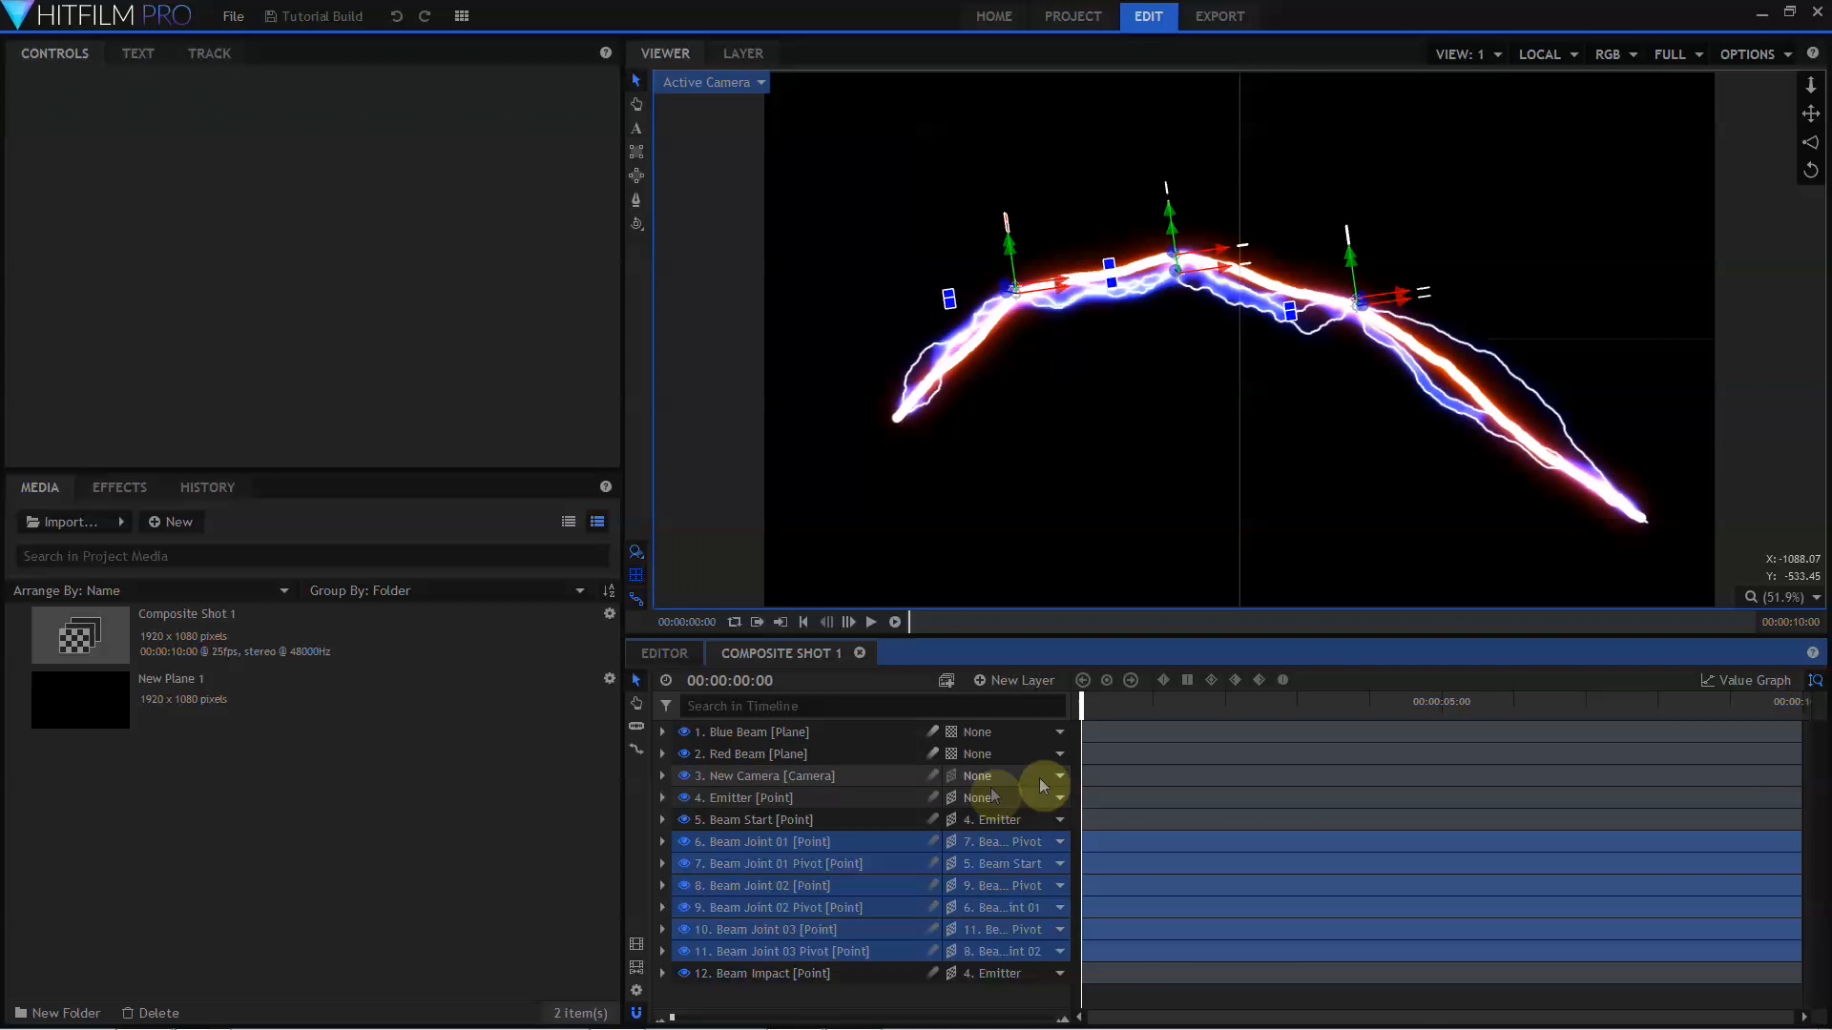
left_click(712, 836)
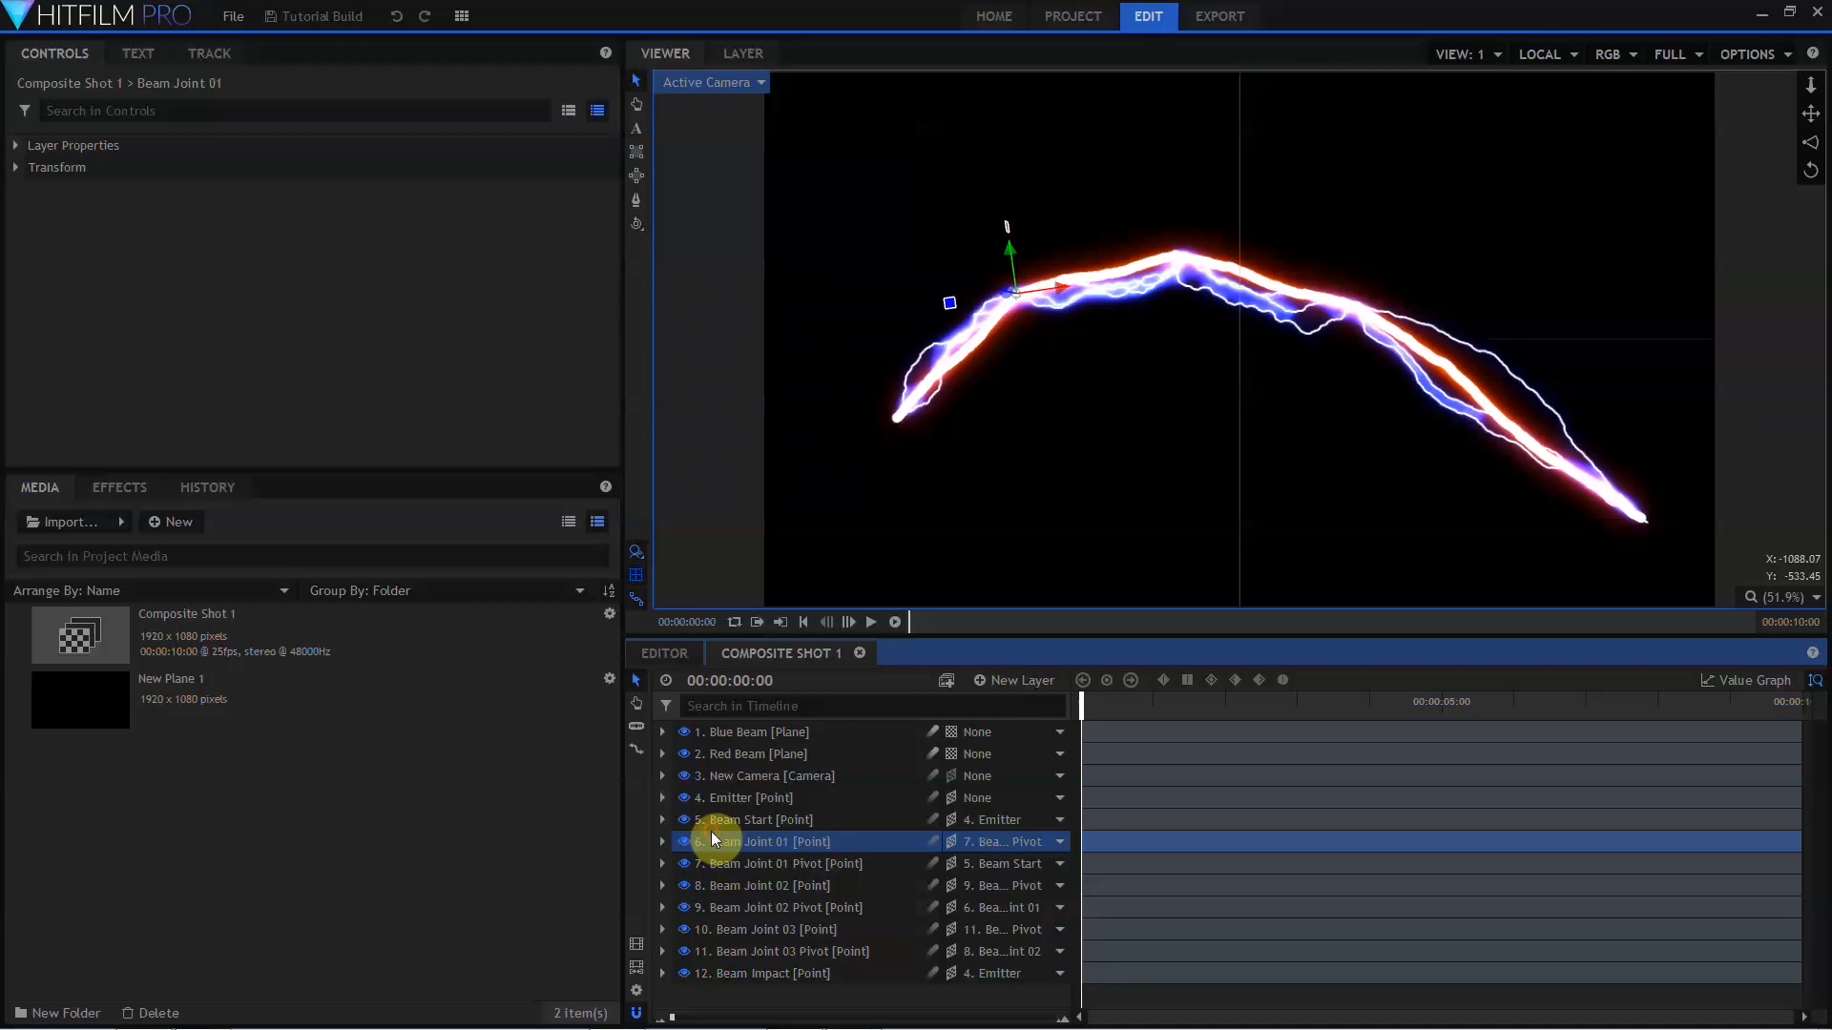
left_click(727, 732)
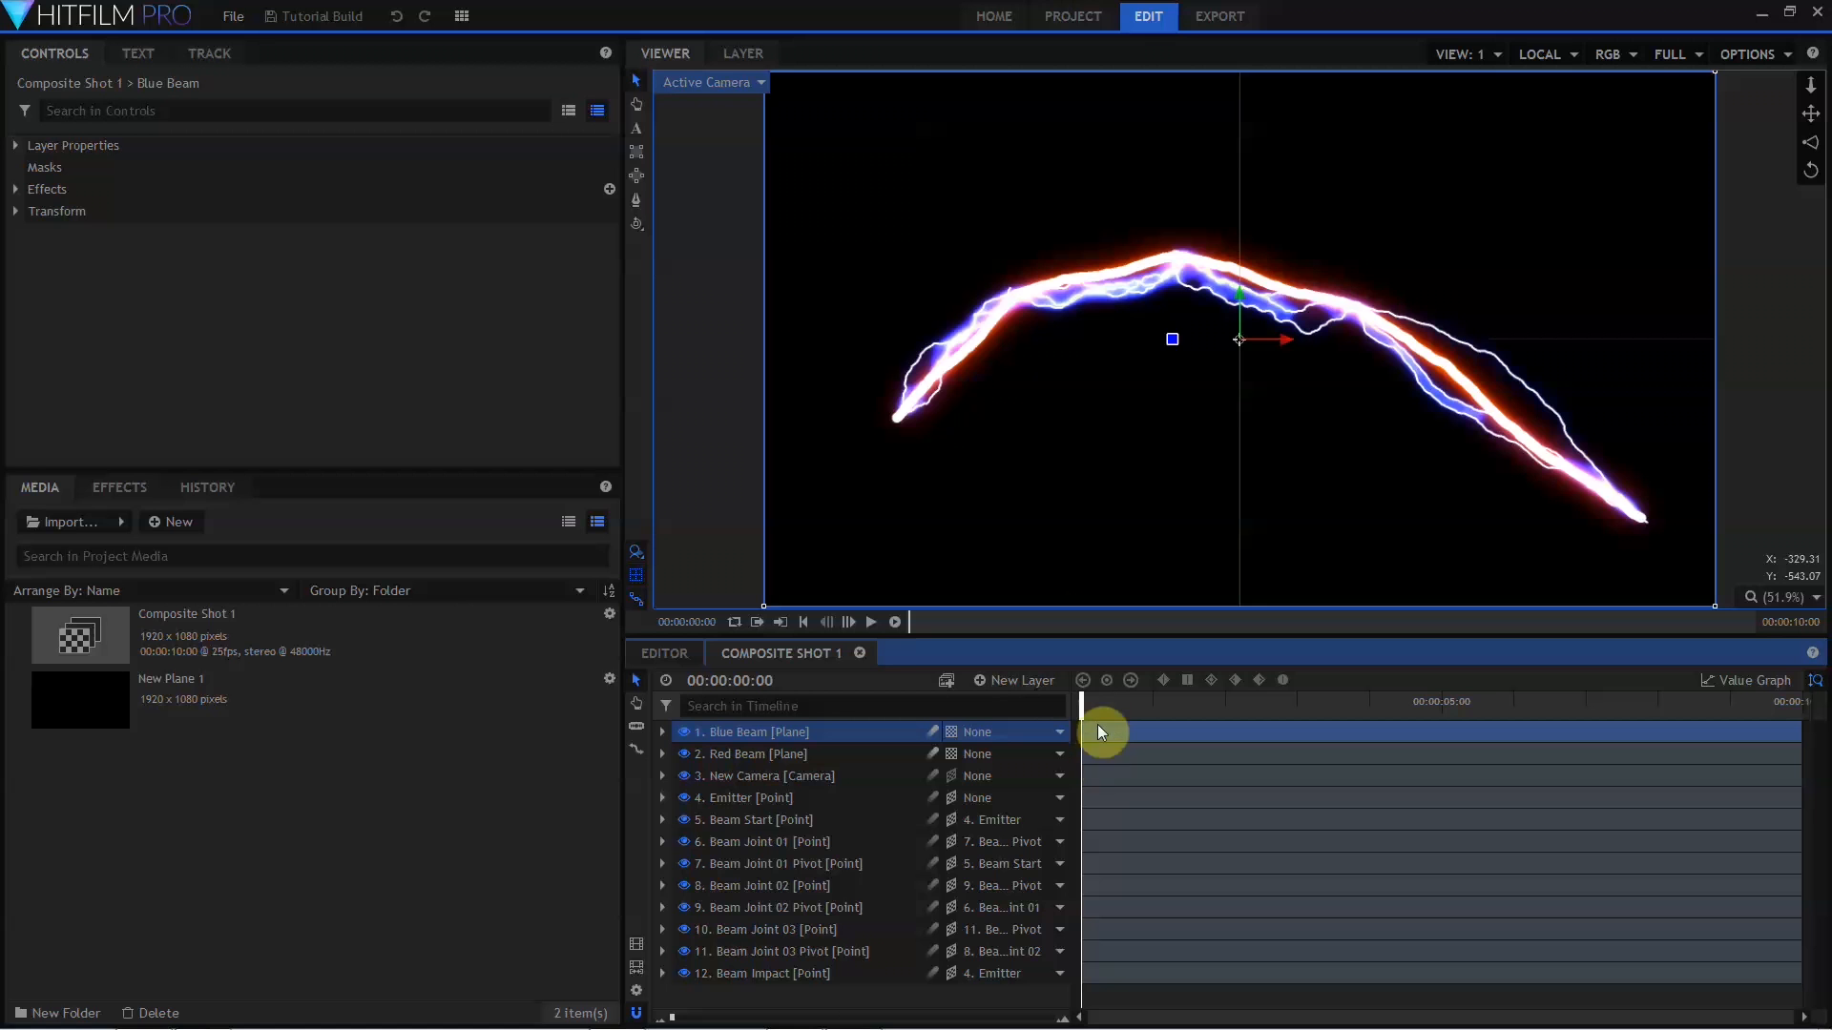
left_click_drag(1080, 708, 1308, 708)
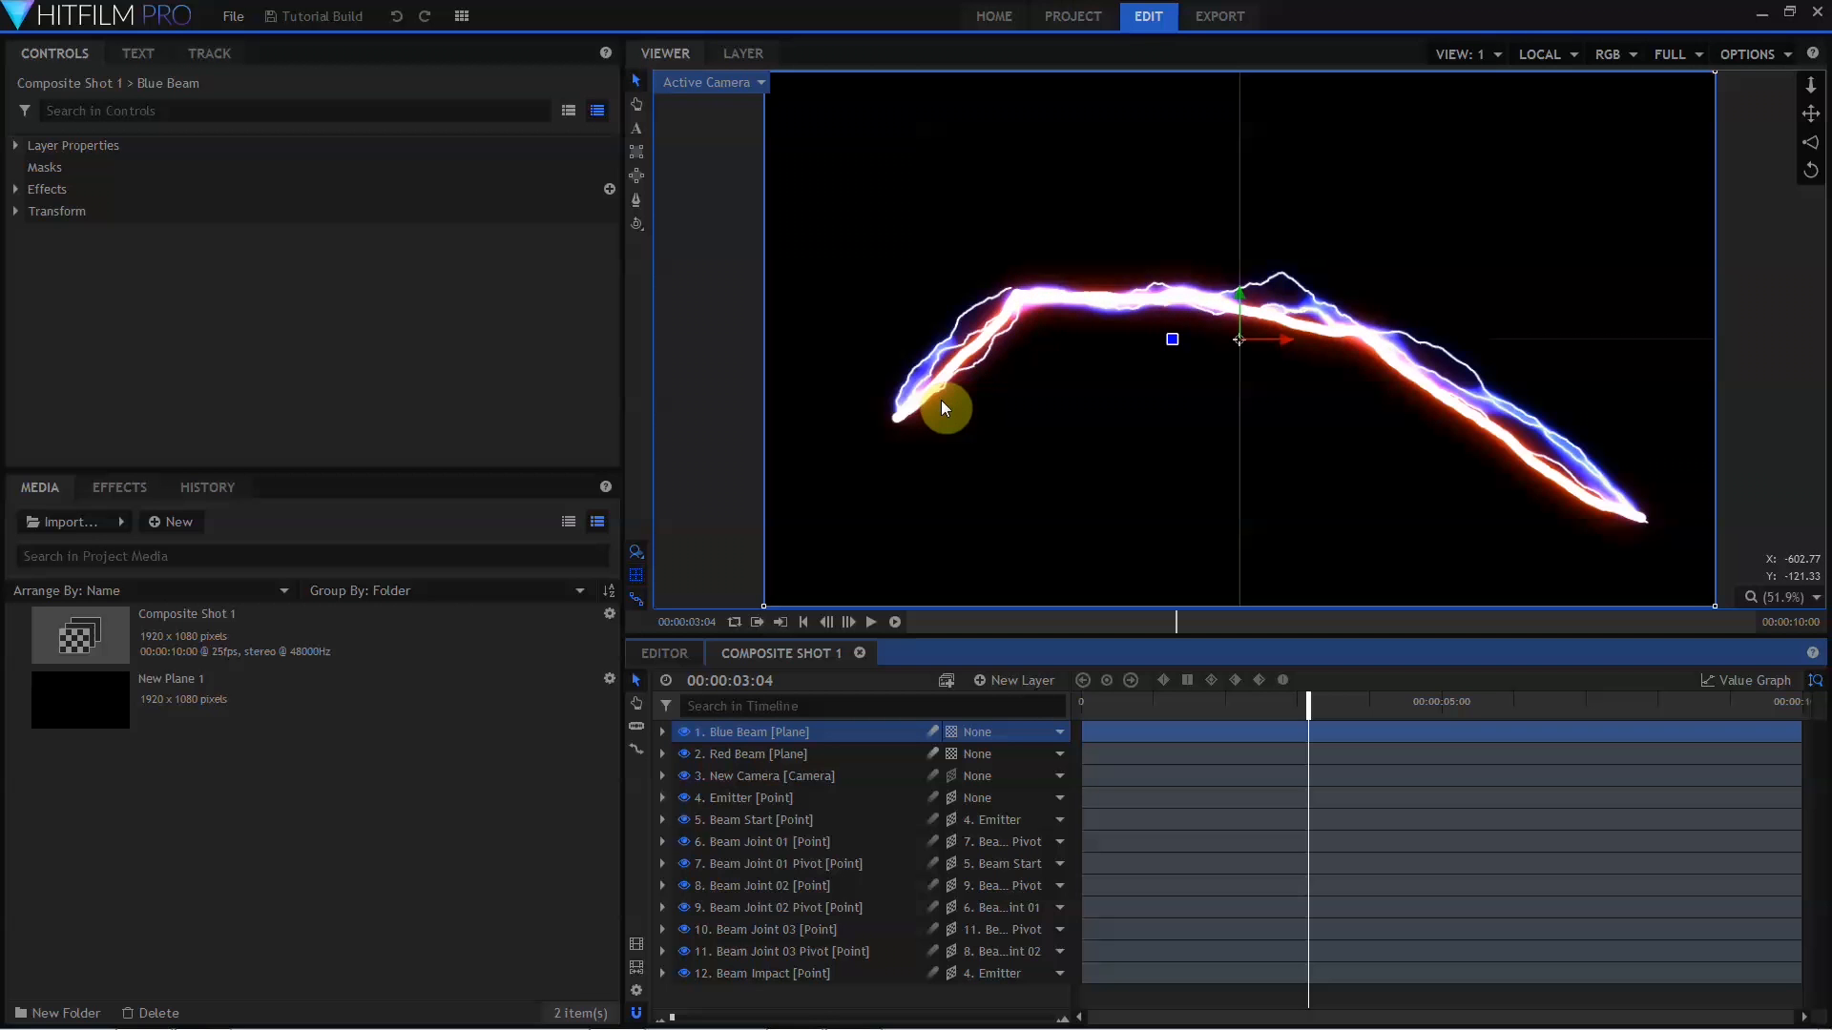
Filter the Red Beam plane's controls for seed and enable Seed keyframing on all four of its lightning effects at the first frame.
left_click(762, 754)
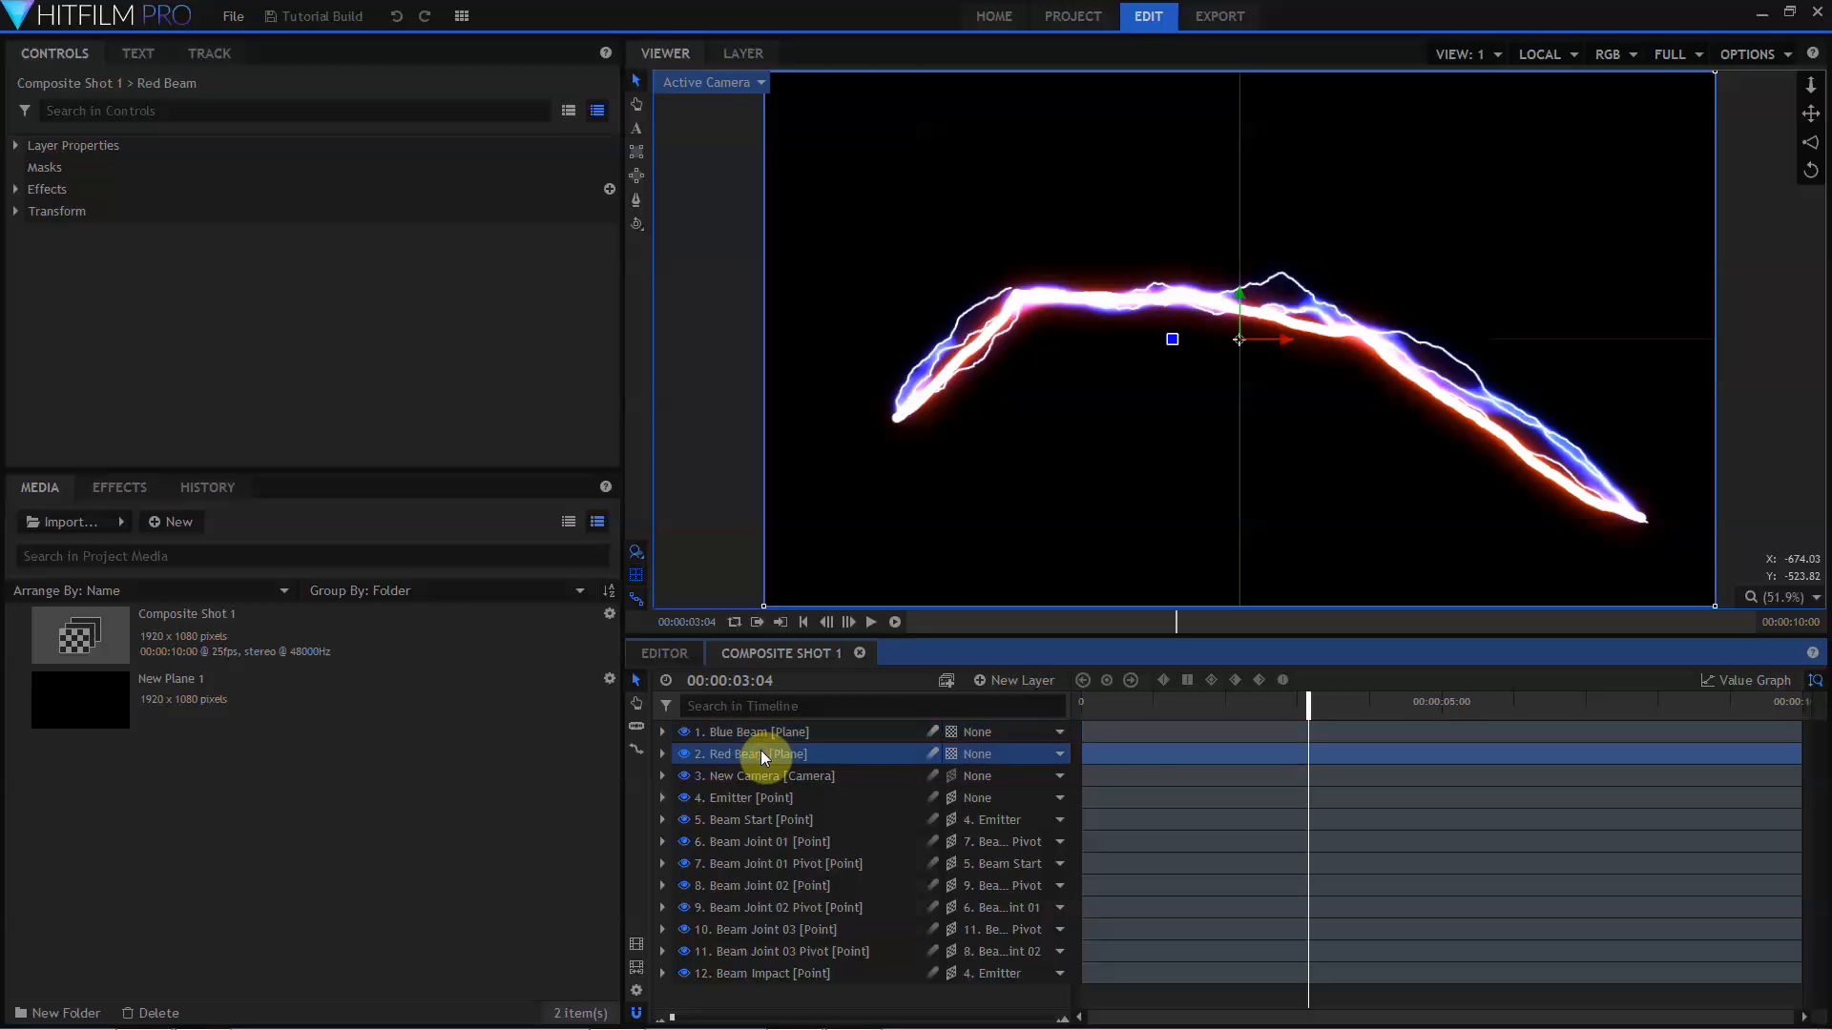
left_click(117, 115)
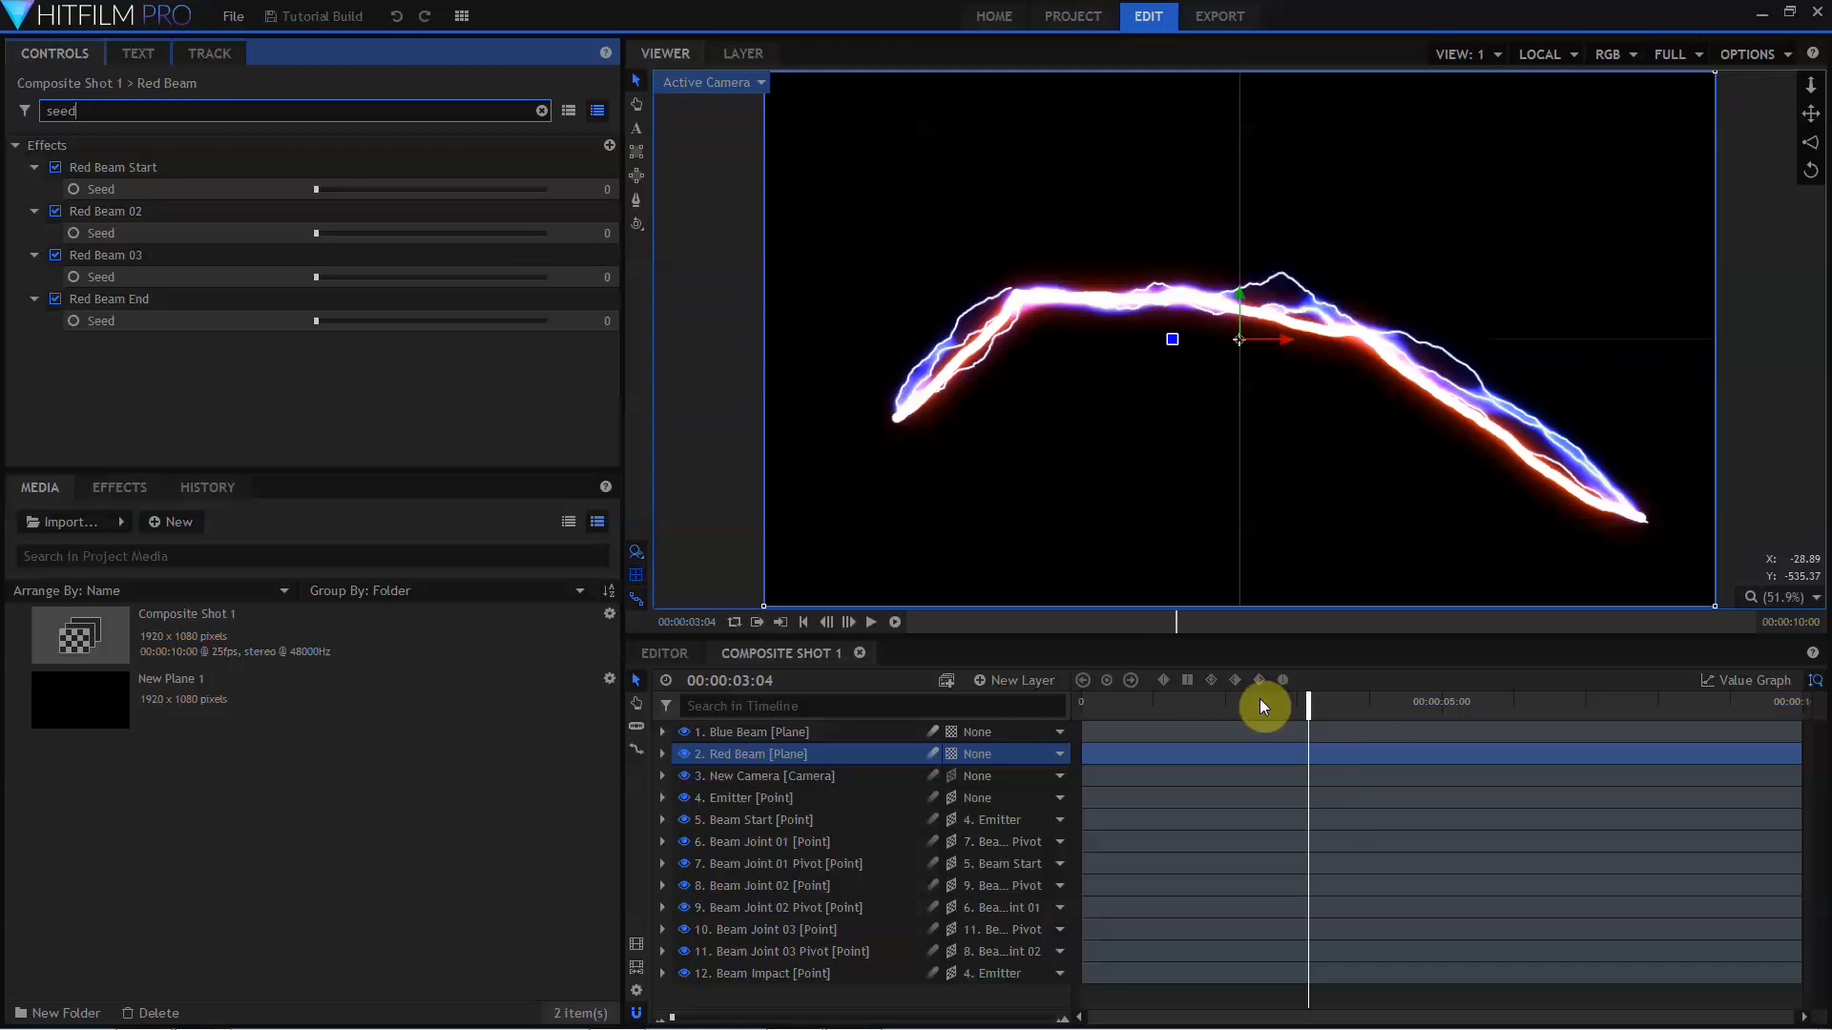
left_click_drag(1321, 717, 861, 735)
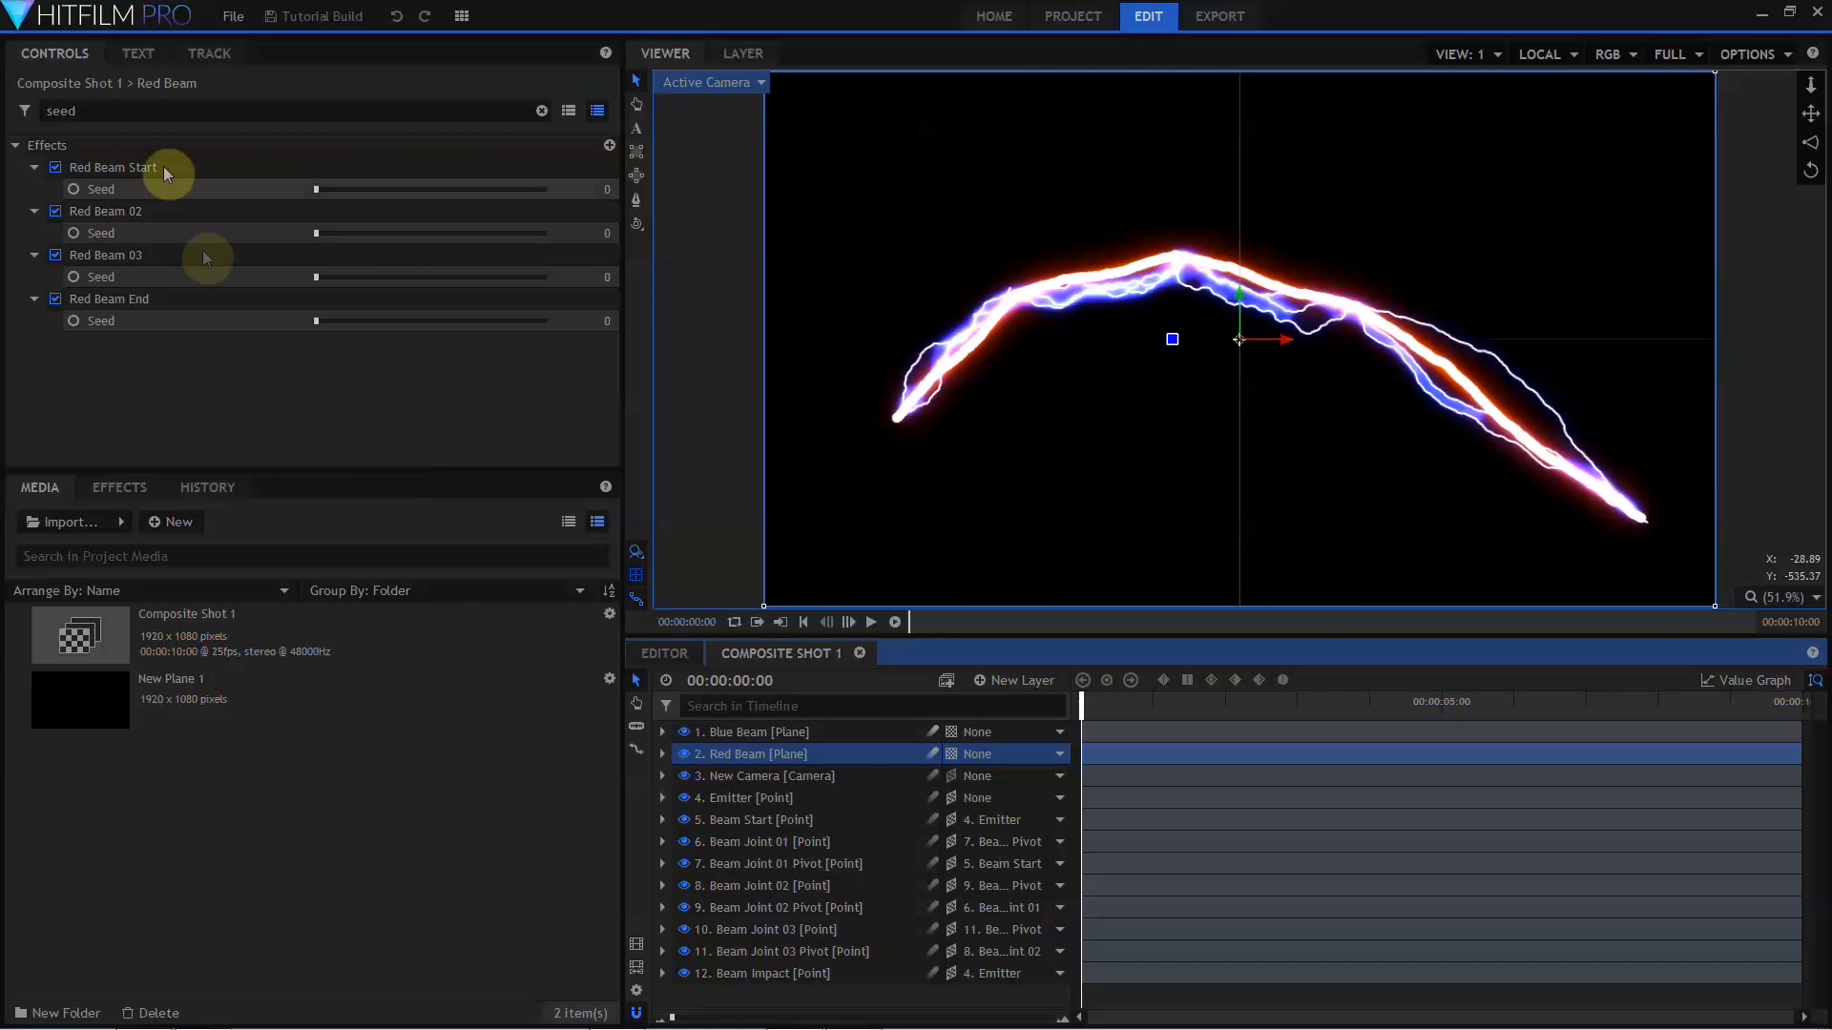
left_click(69, 190)
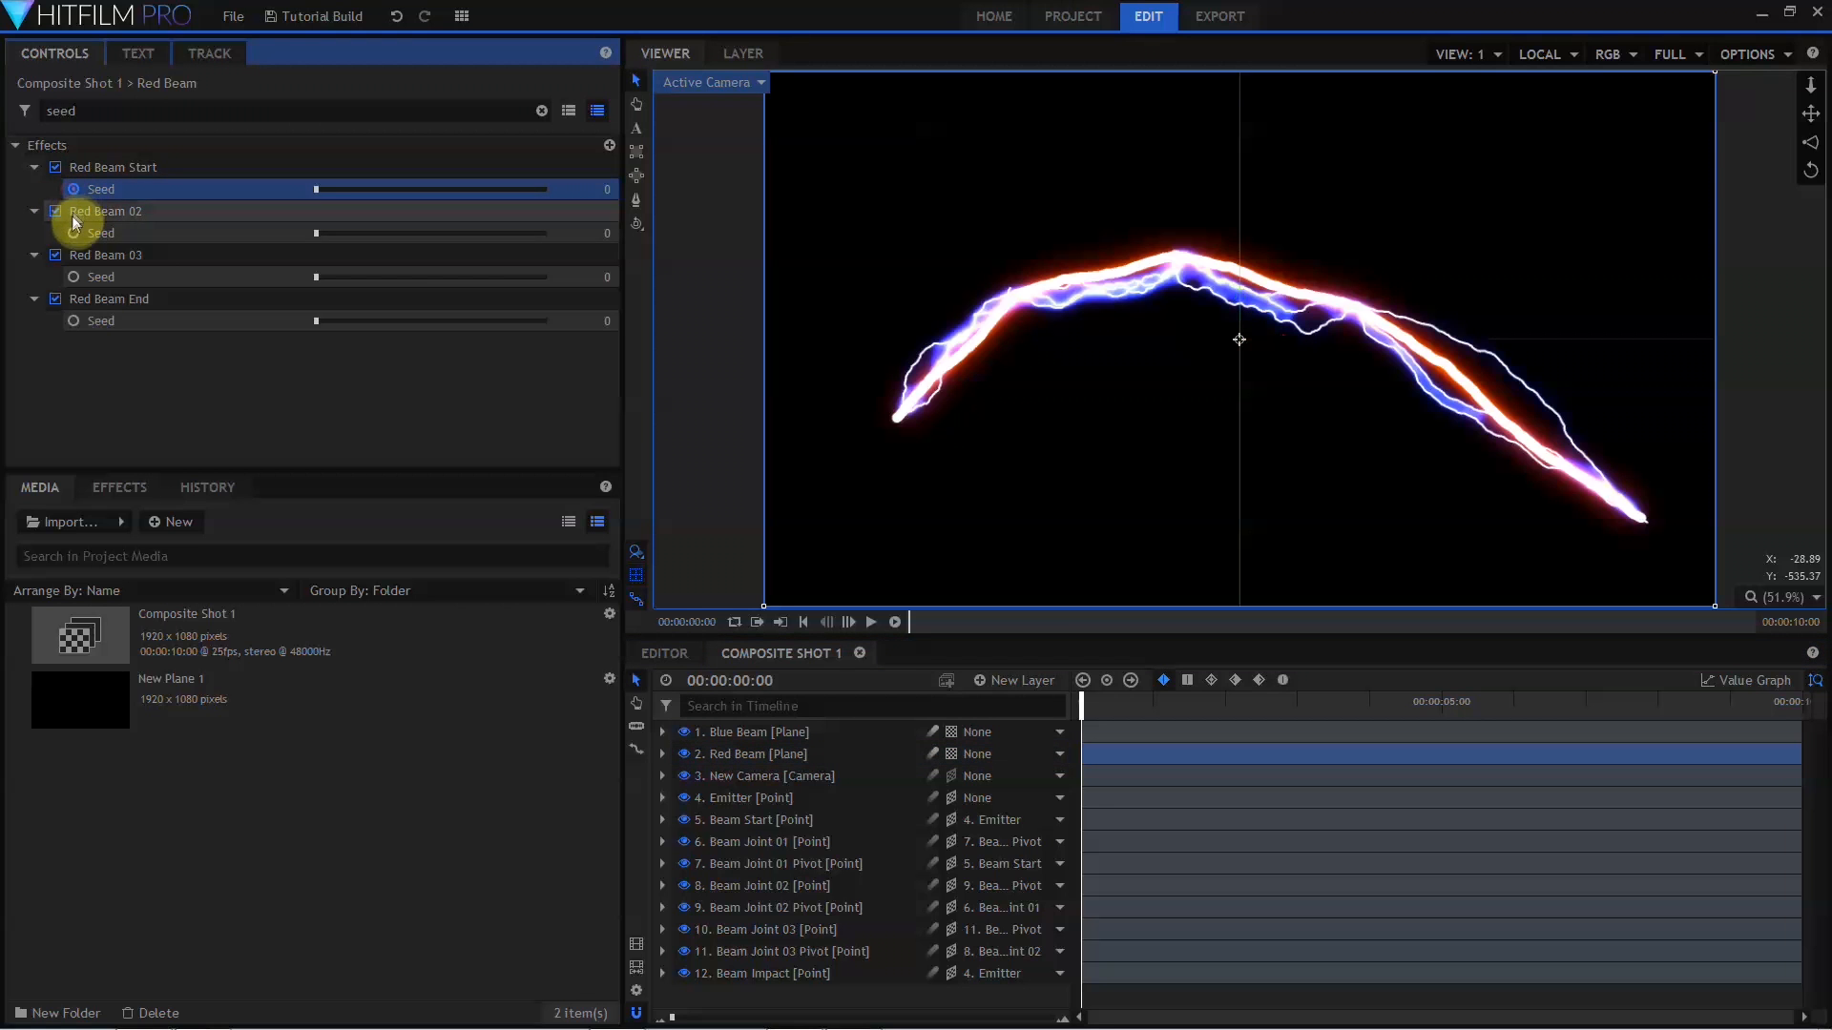
left_click(71, 233)
left_click(73, 277)
left_click(75, 321)
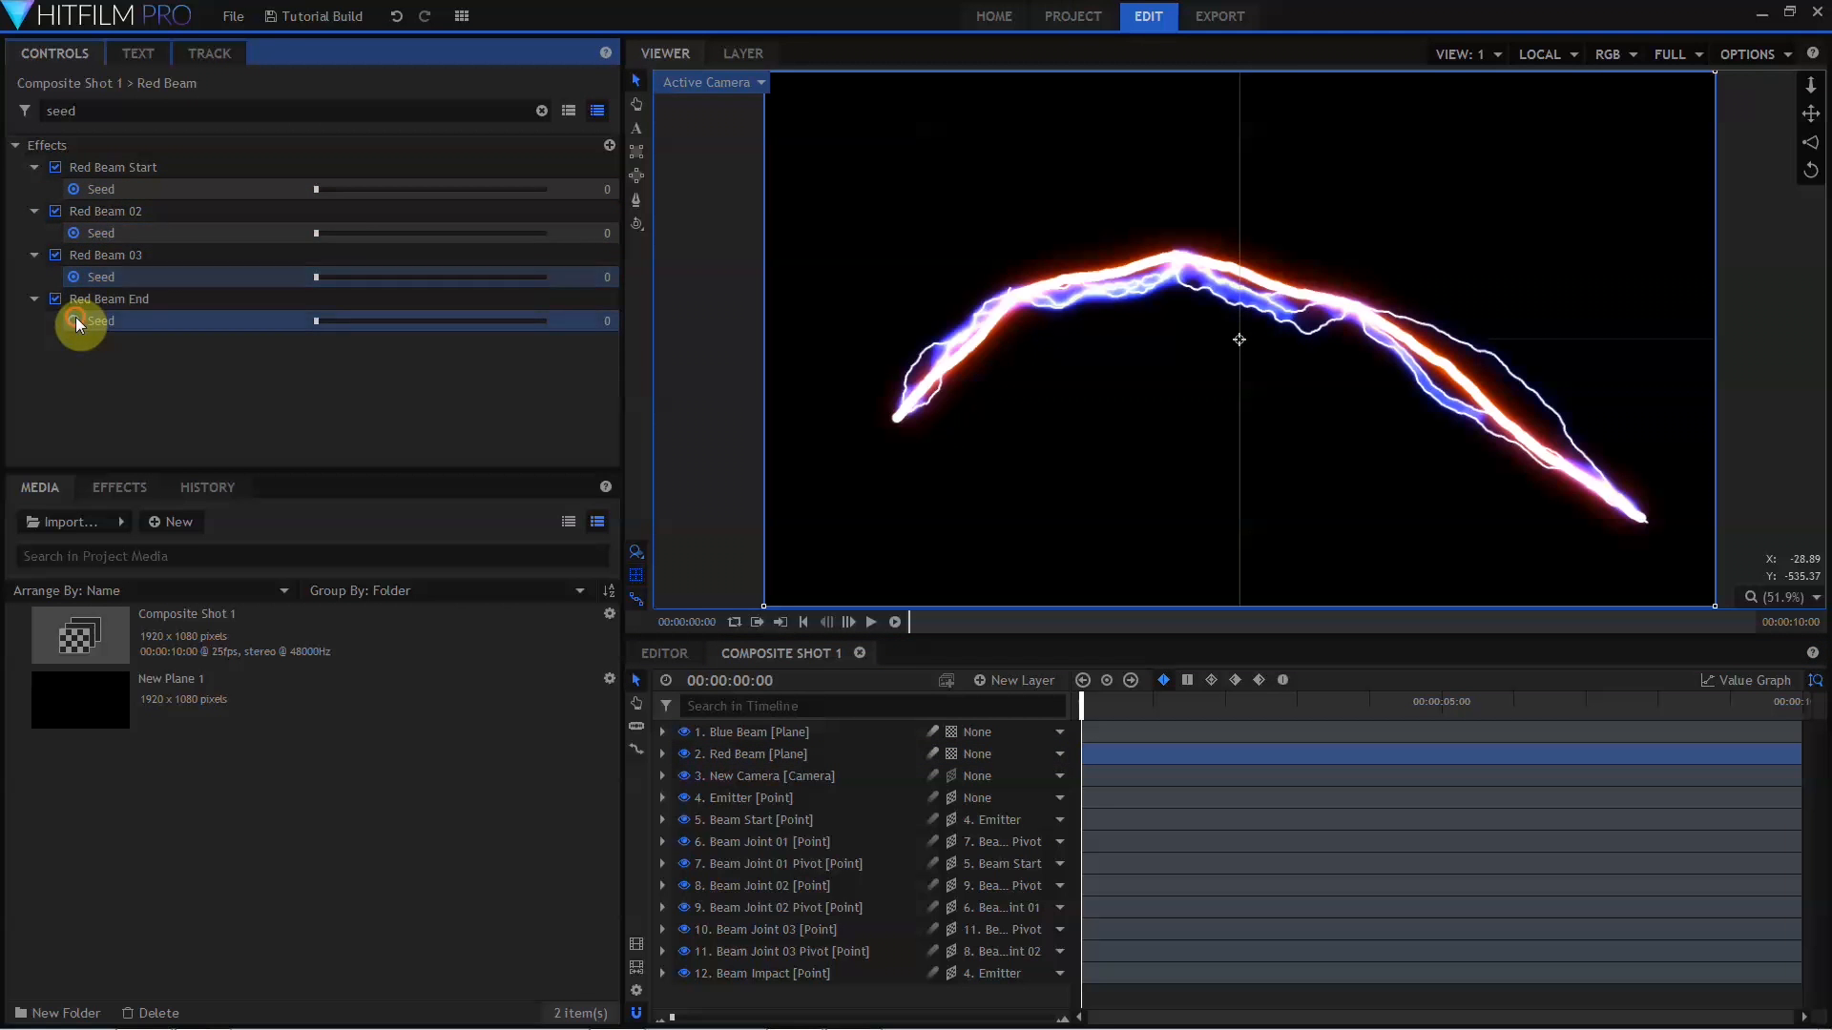
Set the first-frame Seeds to 1,200 for Red Beam Start, 3,000 for Red Beam 02, 5,000 for Red Beam 03 and 7,500 for Red Beam End.
left_click(342, 191)
left_click(383, 233)
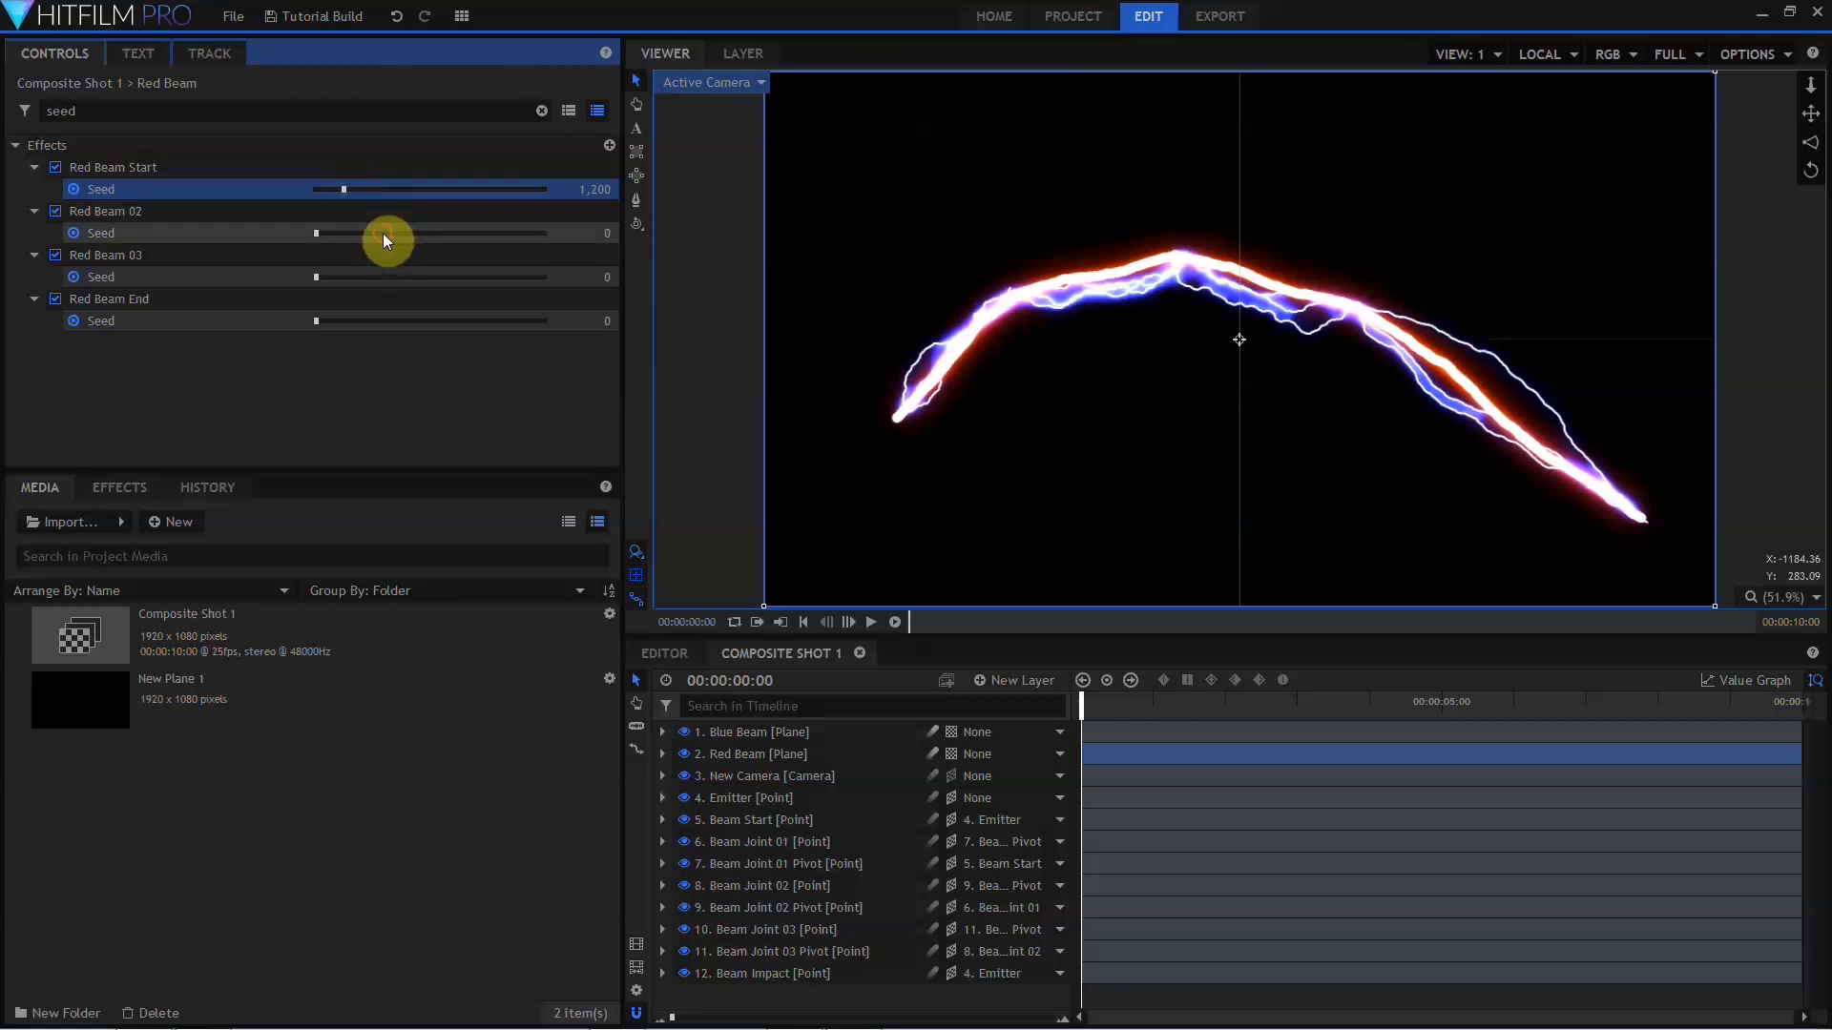
left_click(431, 277)
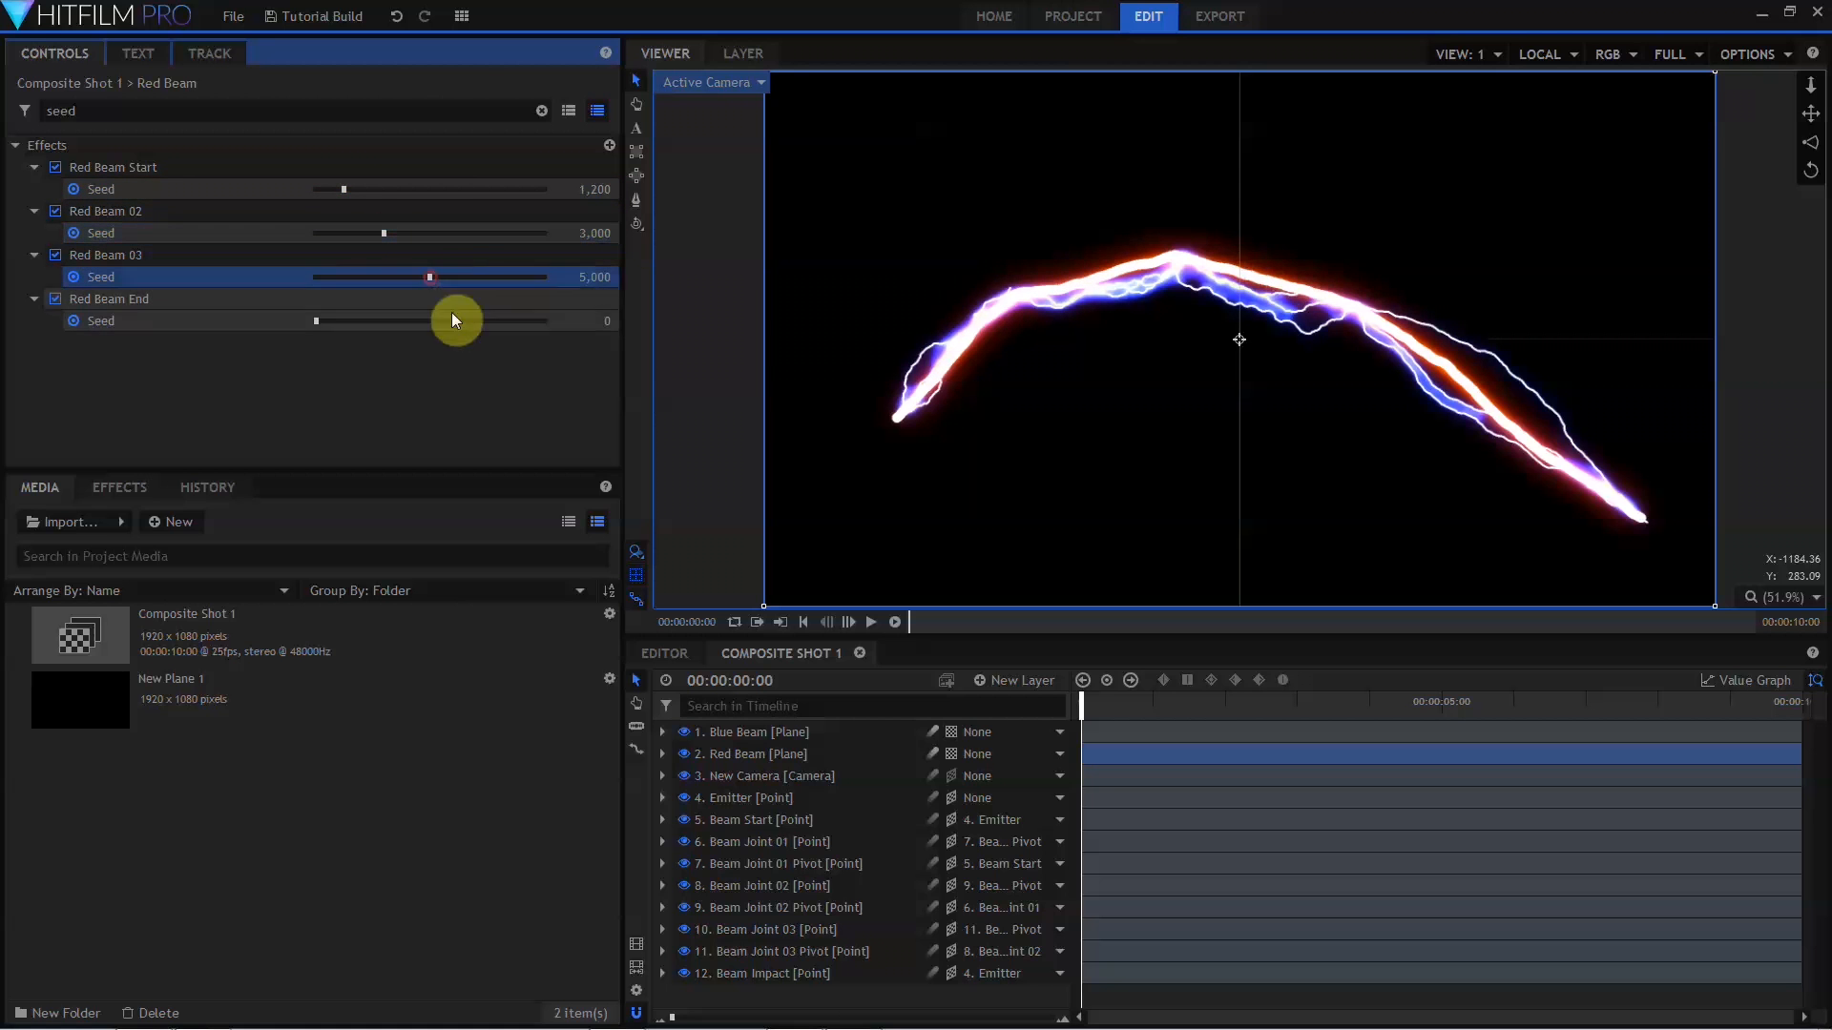
left_click(488, 322)
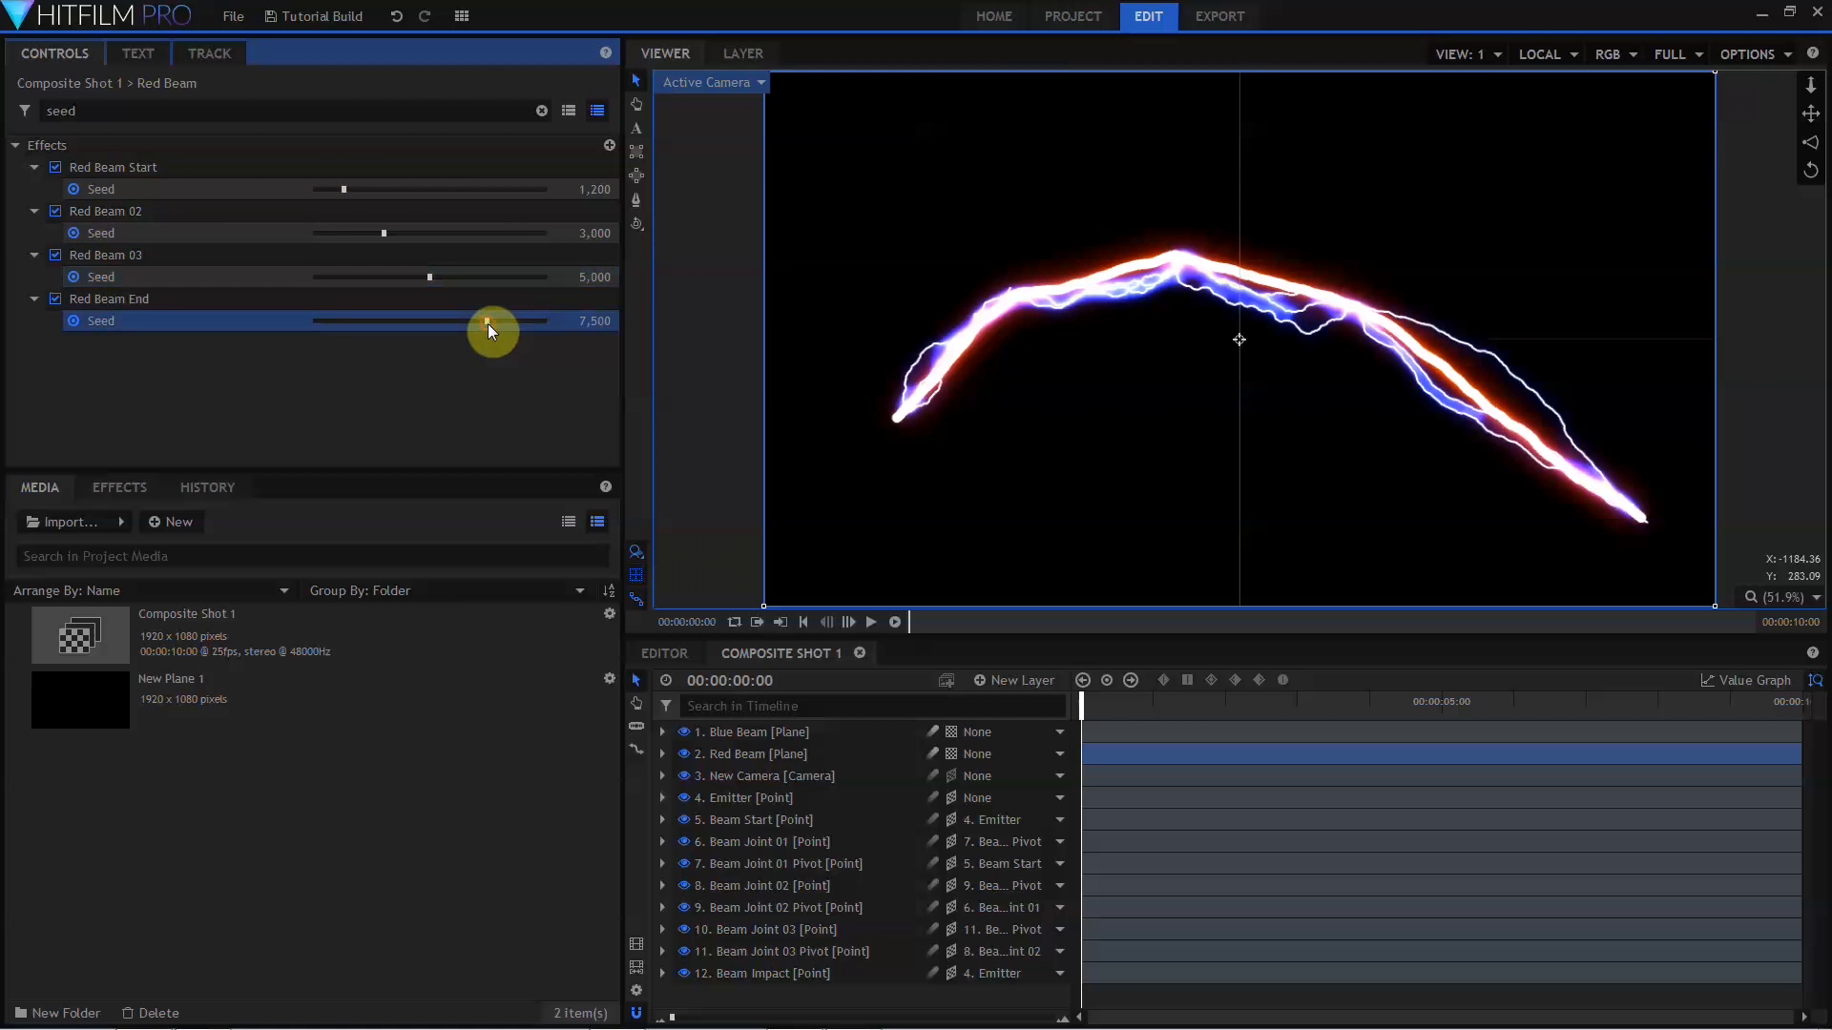
Keyframe small Seed changes early in the timeline, with Red Beam Start at 1,201 and Red Beam 02 at 3,006 at 00:00:02:05.
left_click(1081, 704)
left_click_drag(1085, 701, 1153, 692)
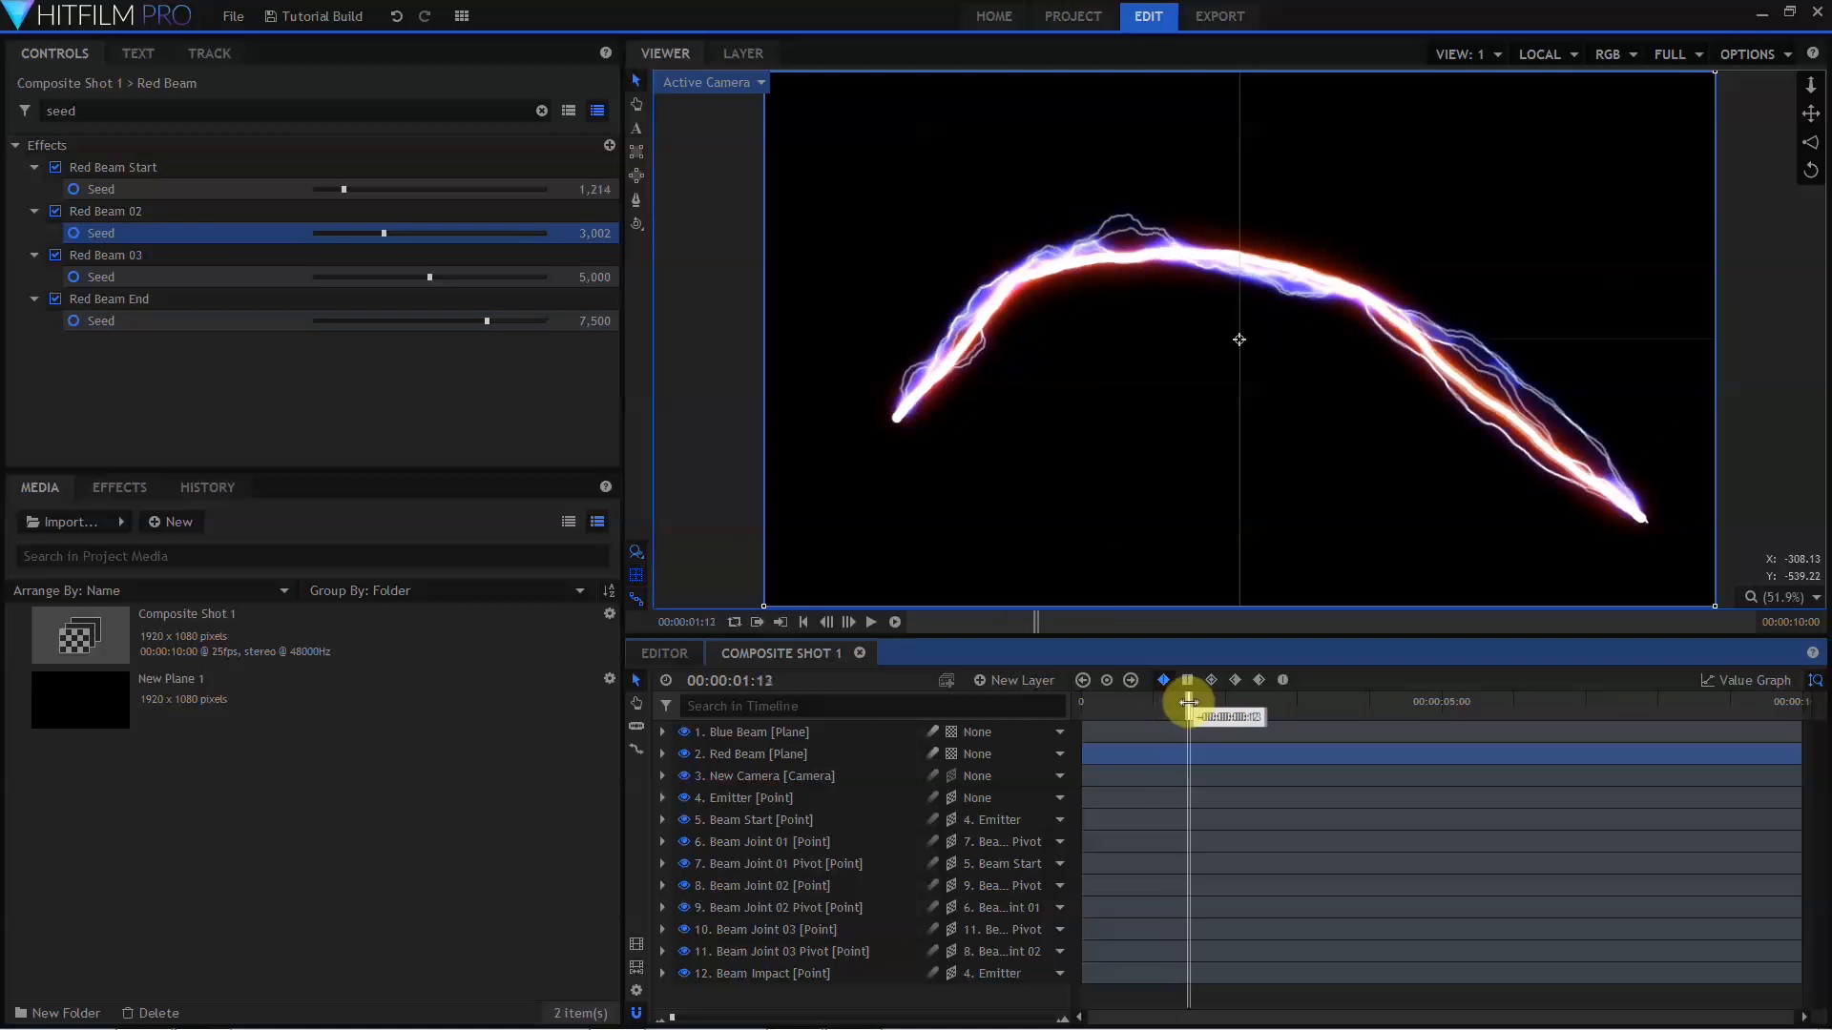
left_click_drag(1190, 703, 1239, 703)
left_click(74, 189)
left_click_drag(594, 189, 601, 189)
left_click(605, 233)
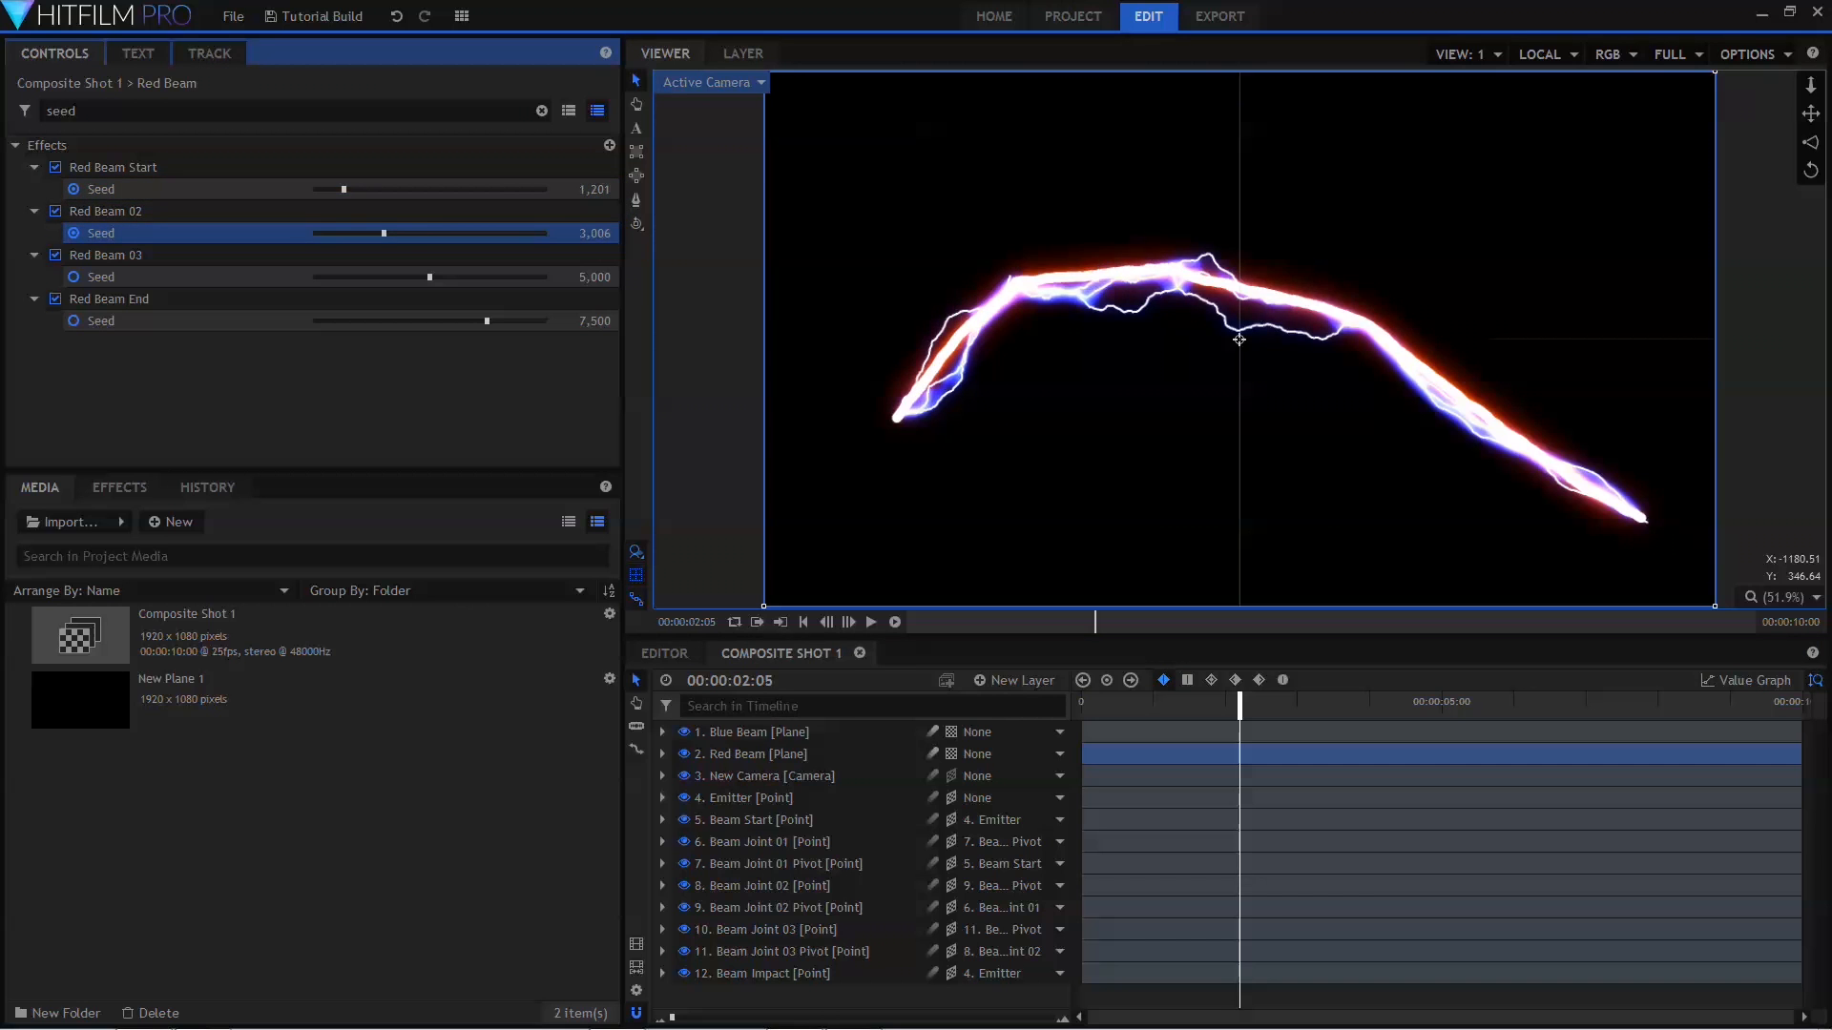
Set Seed keyframes of 5,003 for Red Beam 03 and 7,498 for Red Beam End, and 1,185 for Red Beam Start at 00:00:02:17.
left_click_drag(597, 278, 597, 321)
left_click_drag(1242, 702, 1272, 697)
left_click_drag(600, 188, 595, 188)
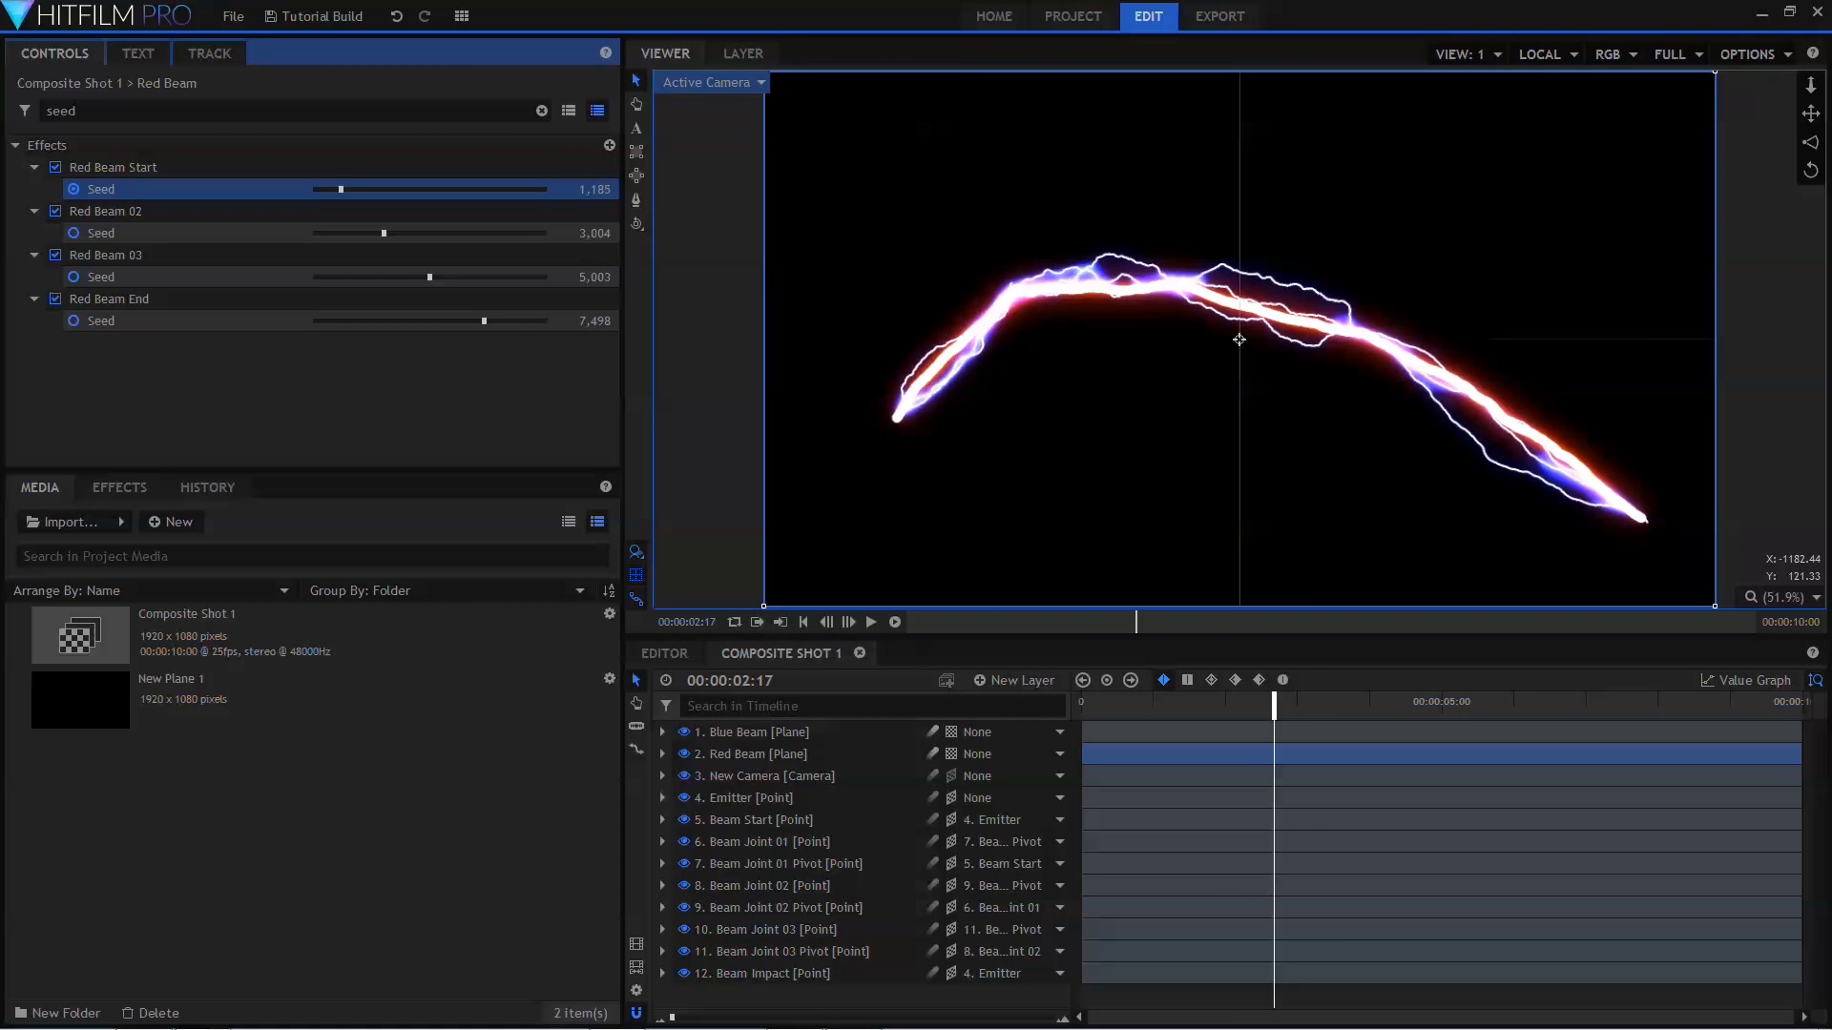
Keyframe slight Seed changes on Red Beam Start and Red Beam 02 at intervals up to 00:00:09:04, bringing Red Beam Start to 1,156.
left_click_drag(1272, 706, 1352, 698)
left_click_drag(594, 233, 597, 188)
mouse_move(1418, 704)
left_mouse_down()
mouse_move(1399, 711)
mouse_move(1427, 711)
left_mouse_up()
left_click_drag(601, 233, 585, 191)
left_click_drag(1431, 710, 1669, 693)
left_click_drag(591, 233, 589, 193)
left_click_drag(1675, 717, 1747, 716)
left_click_drag(593, 193, 595, 234)
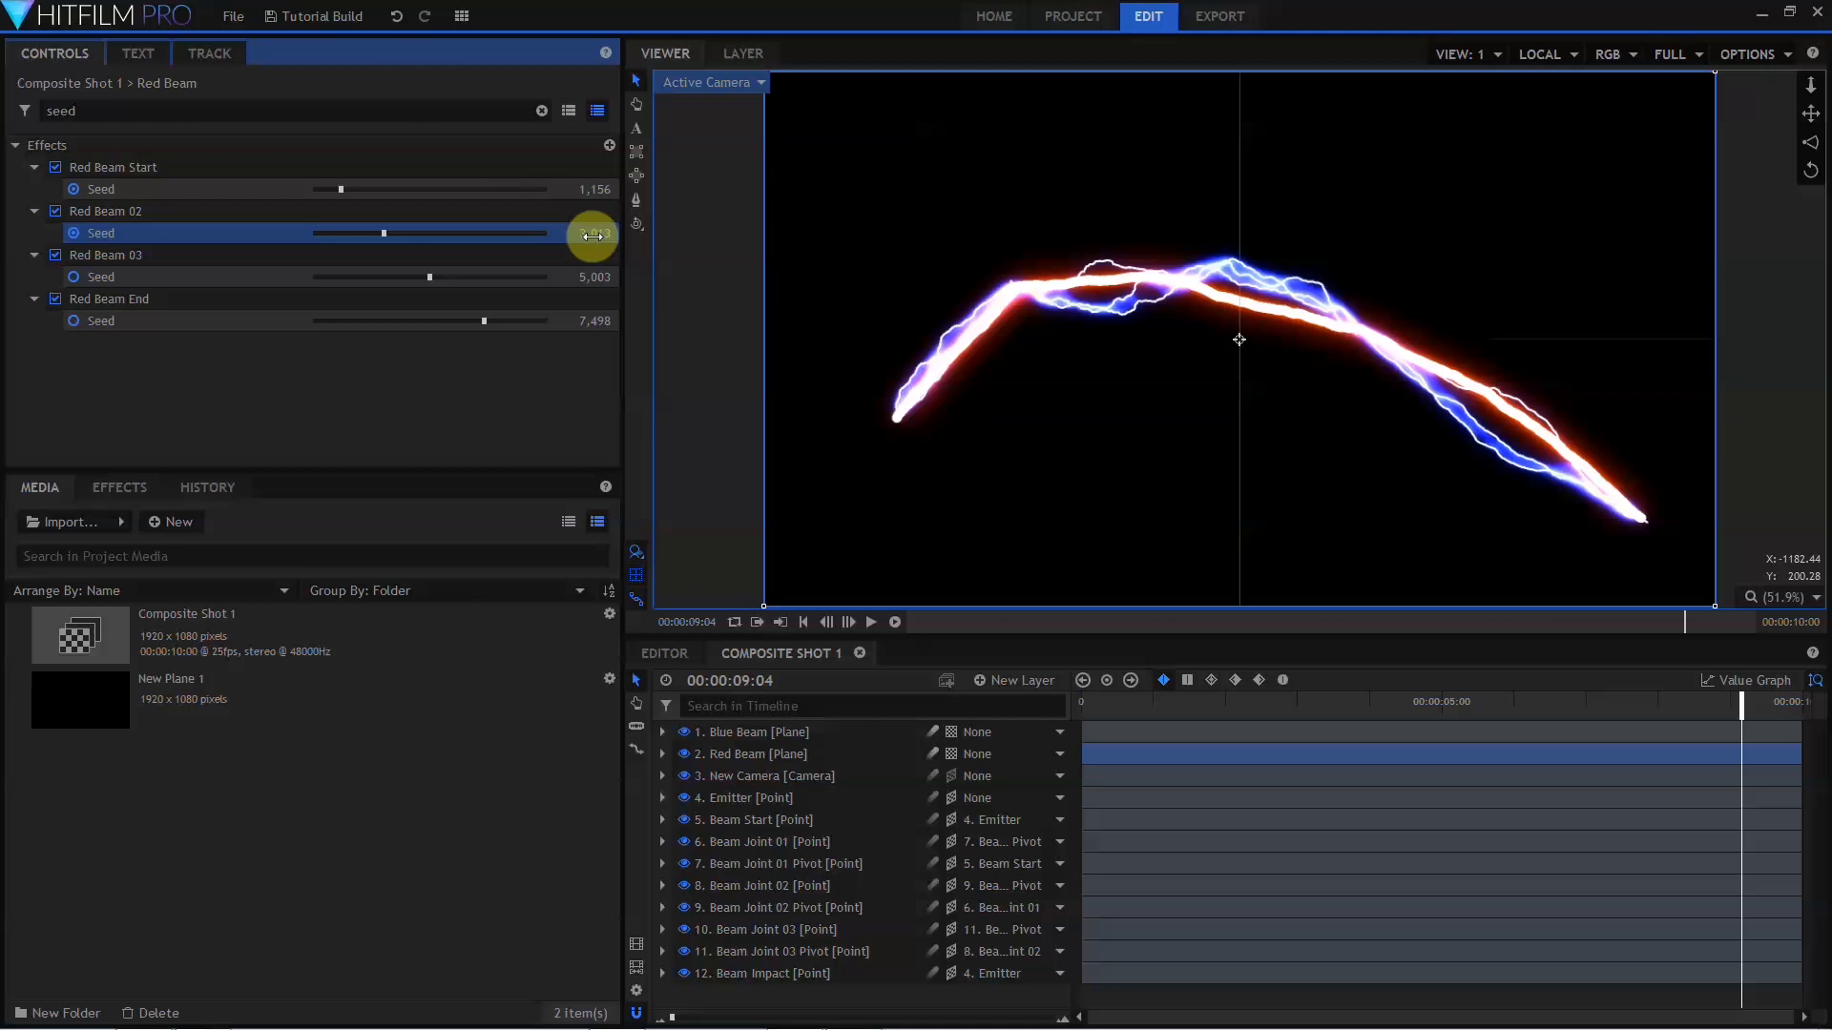
Filter the Red Beam controls for scale and adjust the Wave Scale of its lightning effects, including Red Beam End.
type("scale")
left_click_drag(603, 197, 608, 197)
left_click_drag(583, 387, 588, 387)
left_click_drag(611, 248, 592, 384)
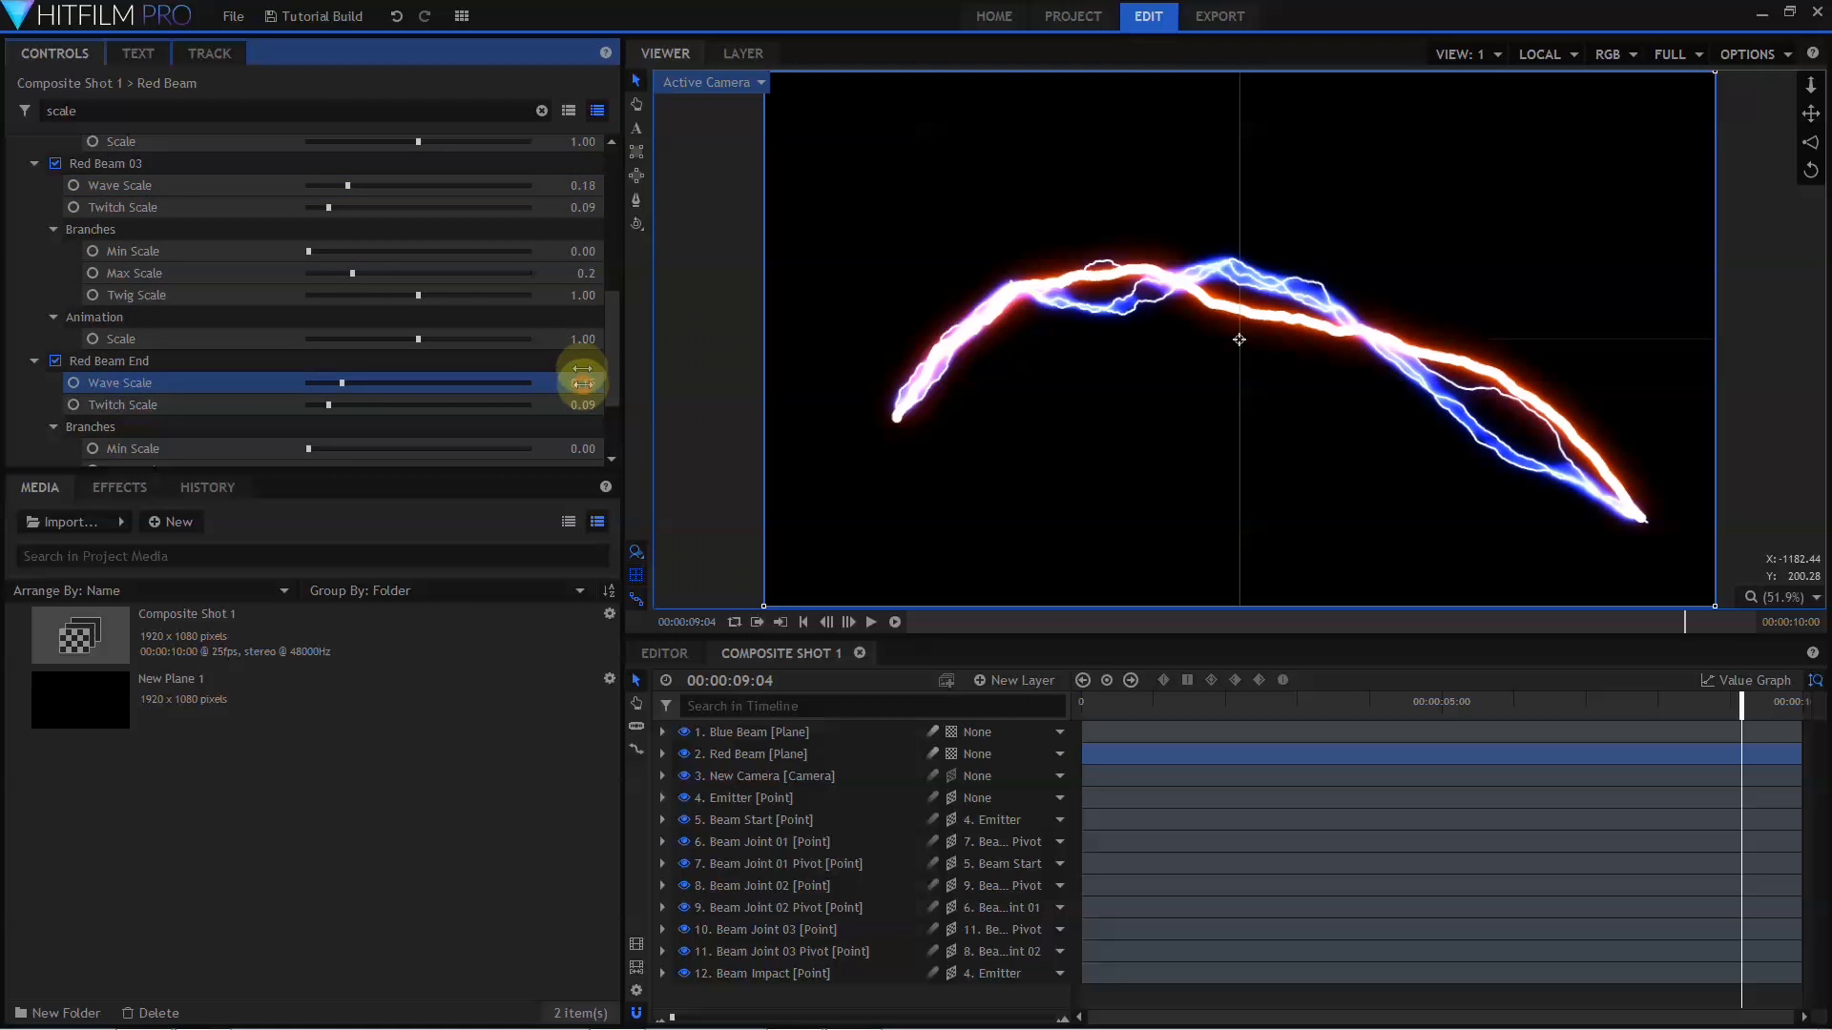
Filter for seed again and vary the Red Beam Seeds at the first frame and about a third along the timeline, with Red Beam End at 7,503.
double_click(196, 110)
type("seed")
left_click_drag(1742, 703, 1035, 769)
left_click(599, 190)
left_click_drag(1082, 703, 1342, 711)
left_click(611, 235)
left_click_drag(592, 191, 584, 191)
left_click_drag(593, 233, 597, 233)
left_click(1340, 705)
left_click_drag(605, 320, 610, 320)
Keyframe further Seed changes on Red Beam Start and Red Beam 02 through to 00:00:09:24, setting Red Beam Start to 1,154 there.
left_click_drag(1342, 702, 1390, 713)
left_click_drag(607, 188, 601, 189)
left_click_drag(1389, 704, 1524, 706)
left_click_drag(603, 233, 615, 232)
left_click_drag(1504, 656, 1820, 695)
left_click_drag(599, 190, 607, 232)
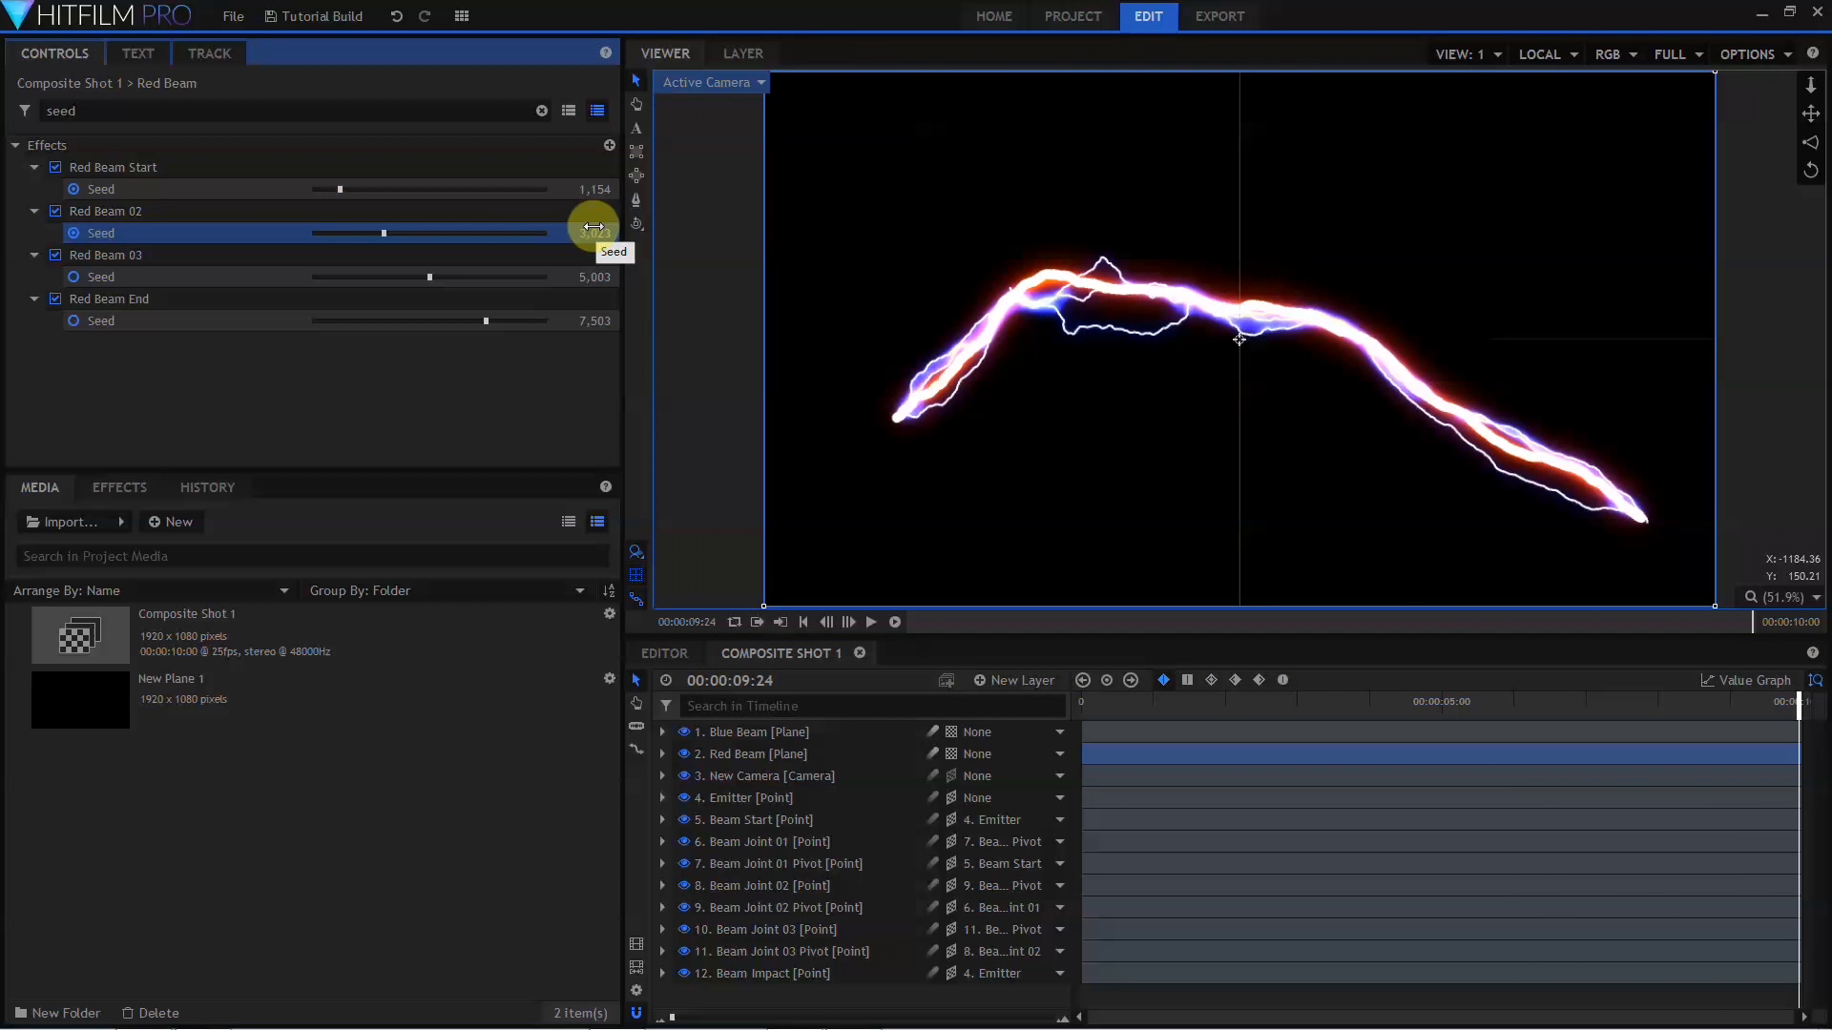
Keyframe the Blue Beam effects' Seeds at 00:00:09:24 as 600 for Start, 1,900 for 02, 2,800 for 03 and 4,300 for End.
left_click(759, 752)
left_click(758, 733)
left_click(202, 114)
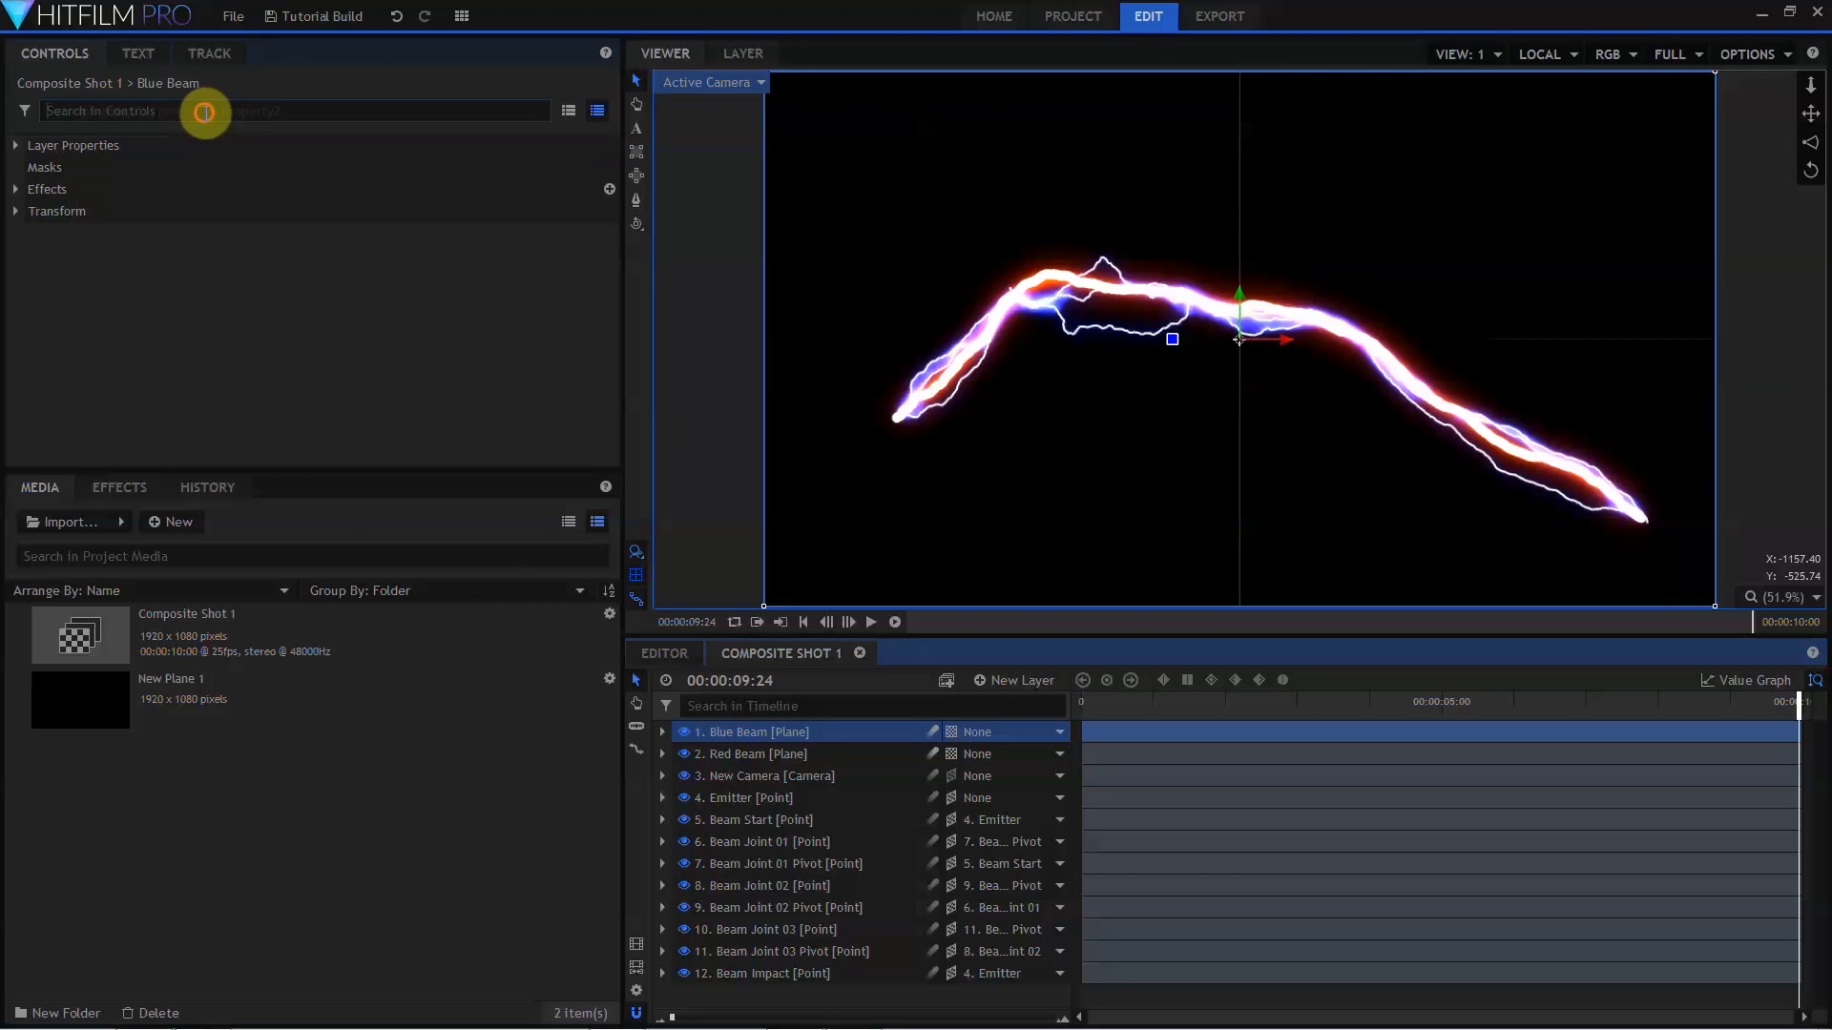
type("seed")
left_click(74, 189)
left_click(73, 233)
left_click(73, 277)
left_click(74, 321)
Keyframe slightly varied Blue Beam Seeds at several times with Red Beam hidden, and show Red Beam again and return to the first frame.
left_click(684, 753)
left_click_drag(1079, 711, 1251, 712)
left_click_drag(599, 188, 602, 233)
left_click_drag(1251, 711, 1438, 710)
left_click_drag(601, 276, 595, 278)
left_click_drag(1436, 711, 1687, 714)
left_click_drag(603, 189, 602, 233)
left_click_drag(1687, 704, 1798, 702)
left_click(684, 753)
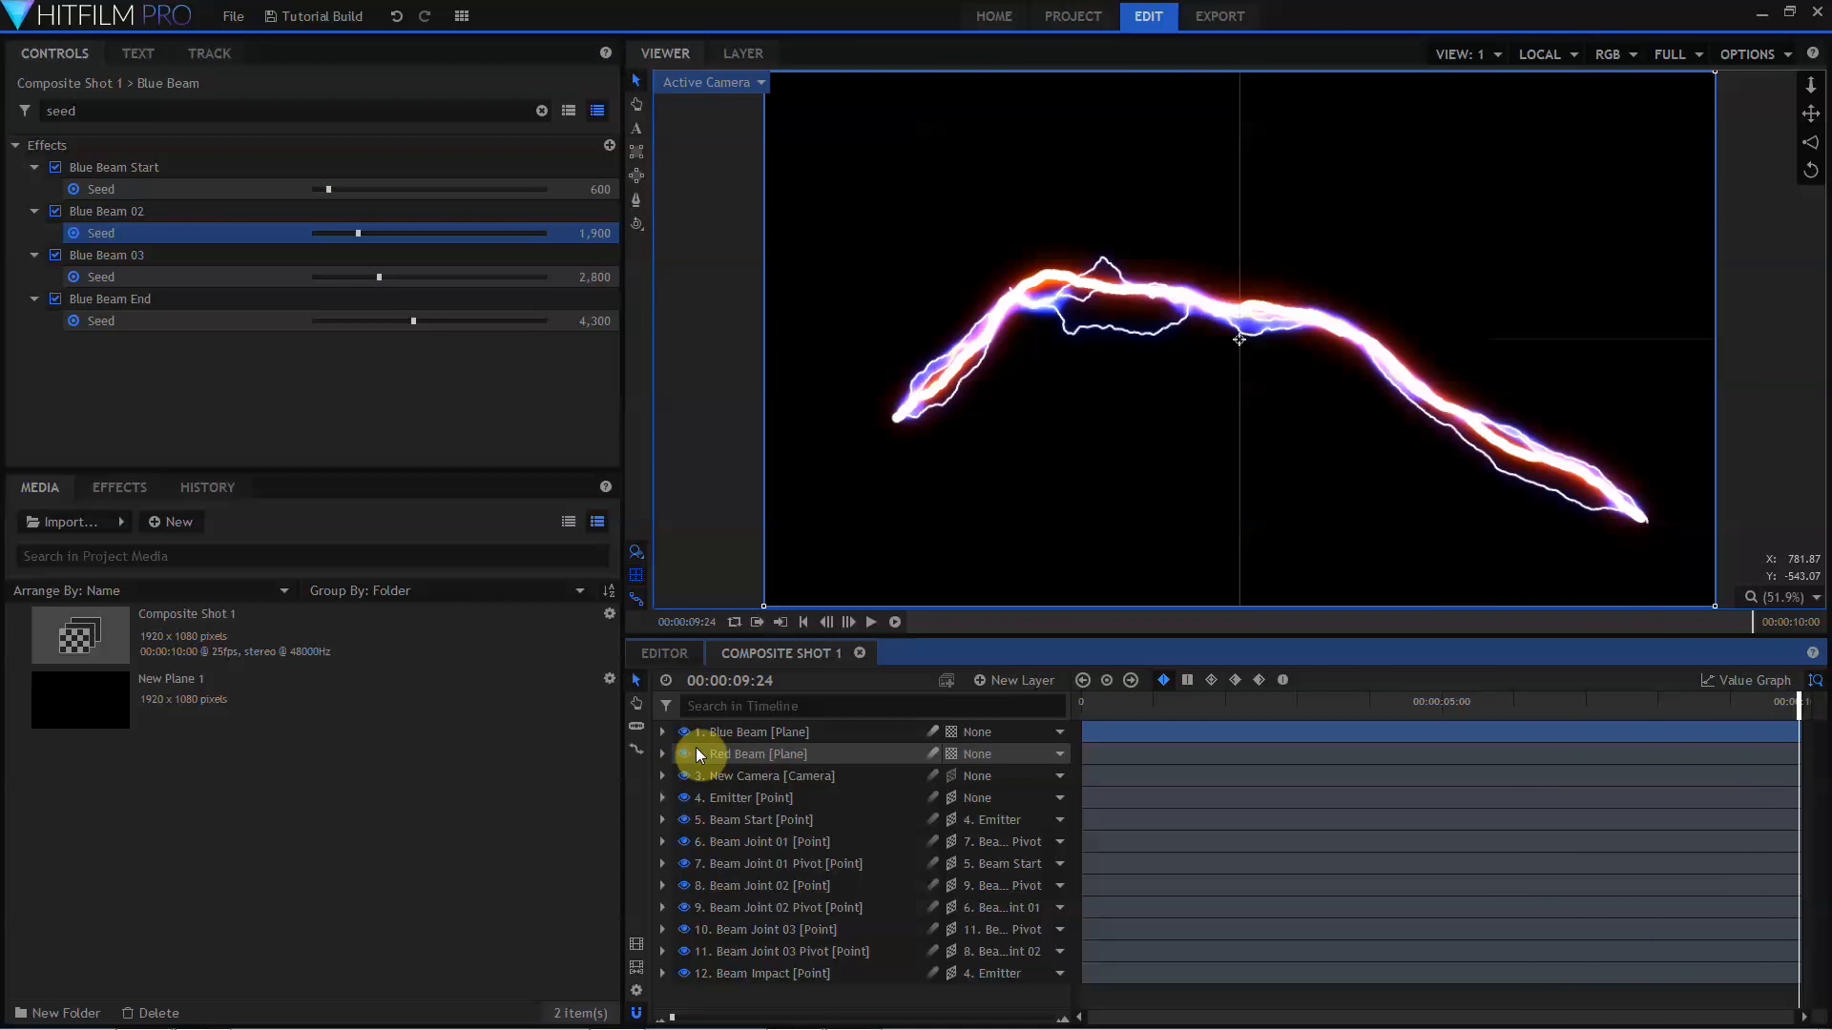
key("Home")
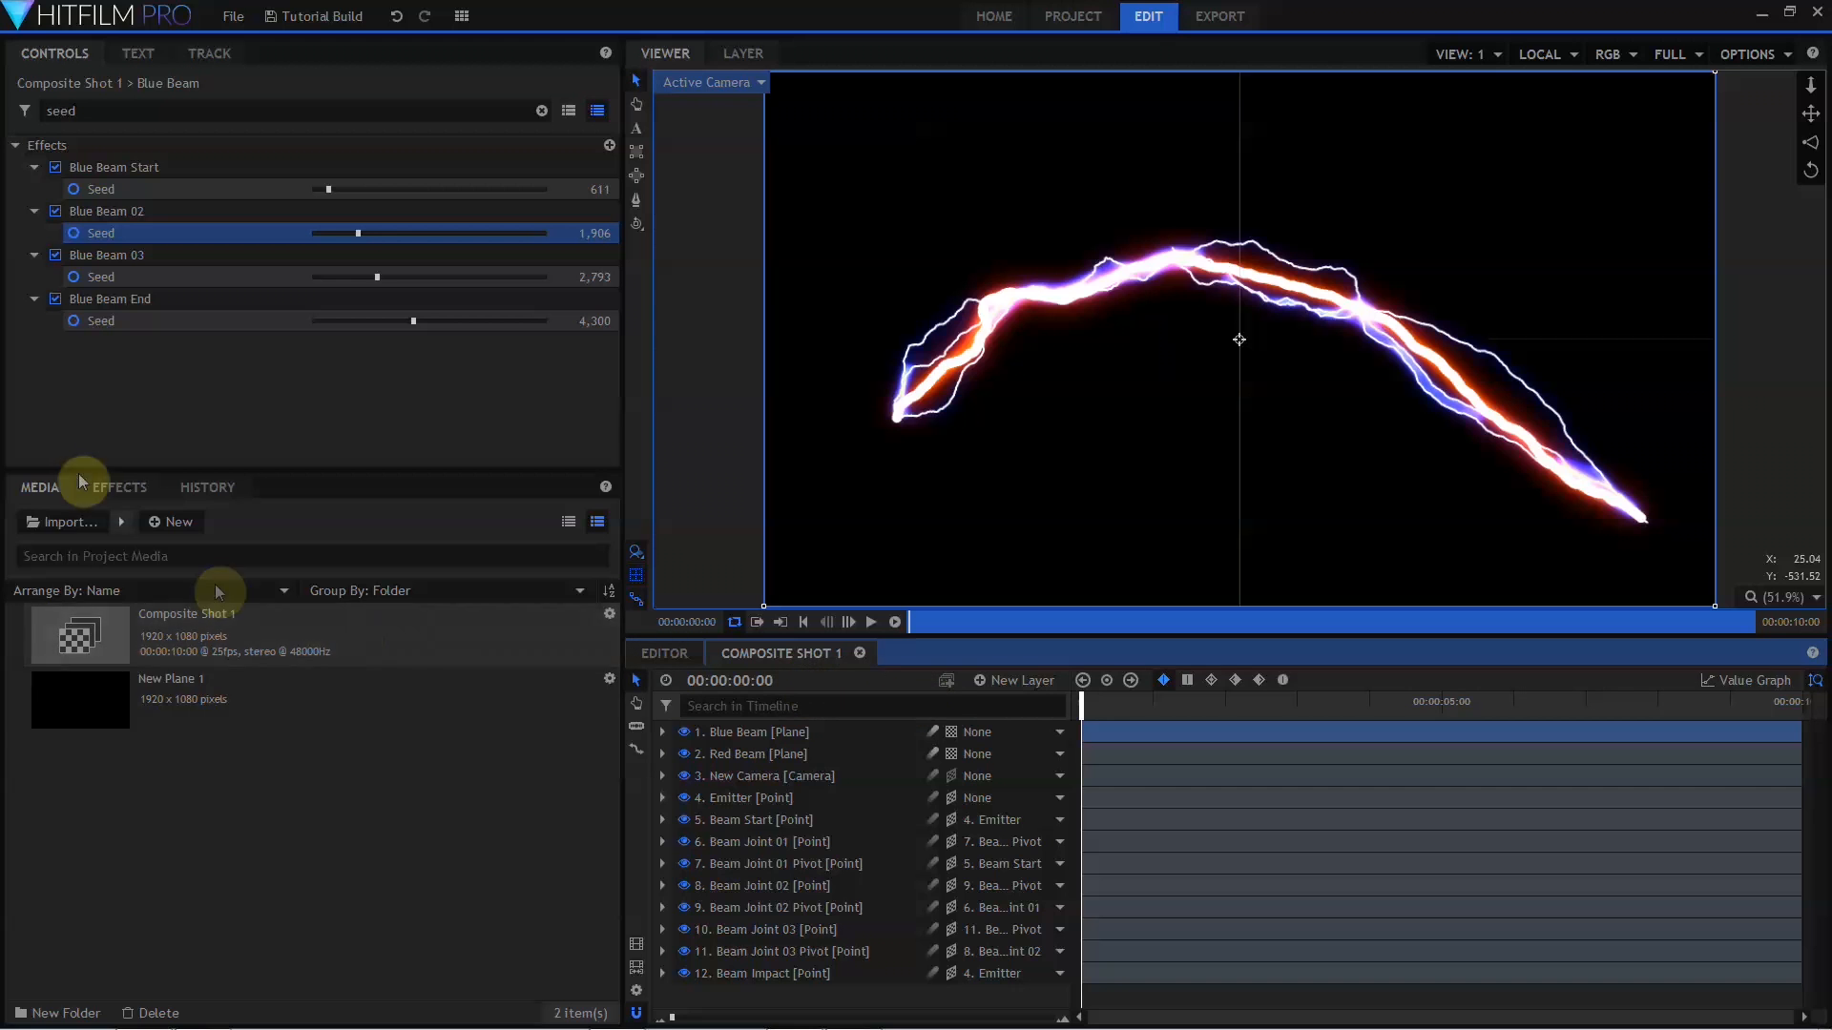
Add New Plane 1 above Blue Beam in the composite shot, set its blend mode to Add, and rename it Emitter Flare.
left_click_drag(196, 711, 780, 730)
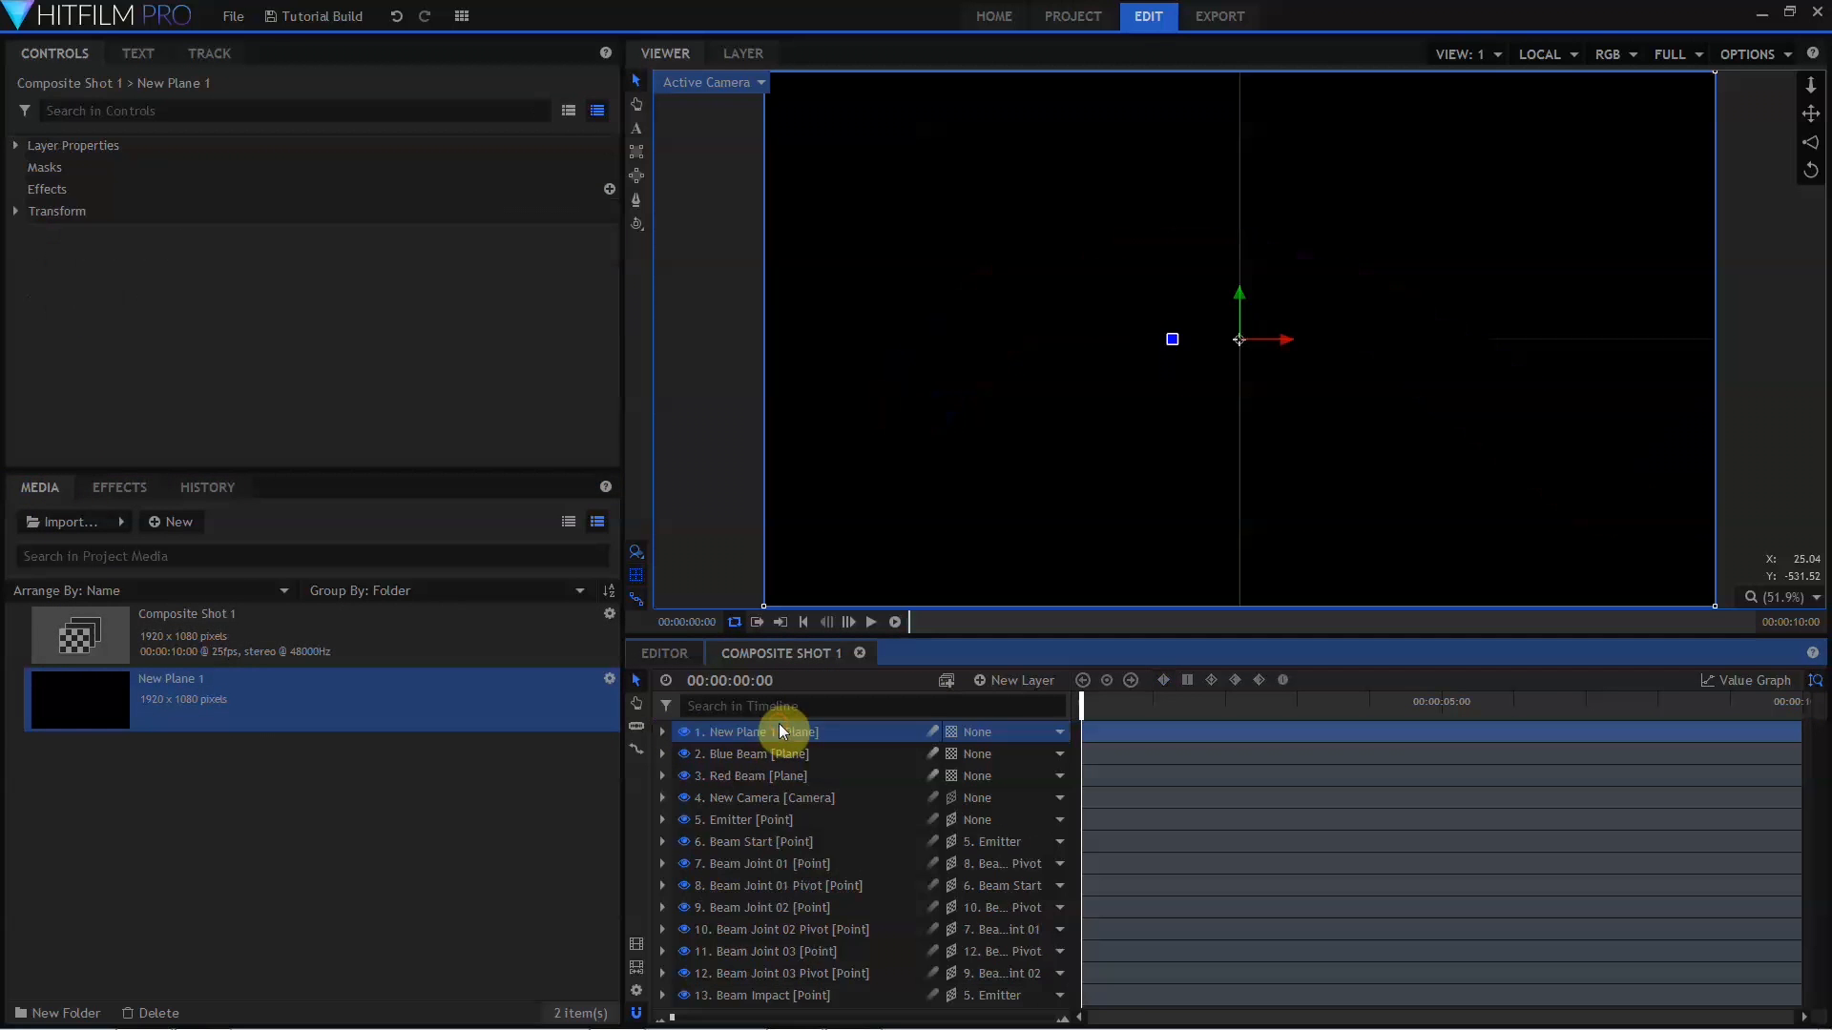
right_click(771, 730)
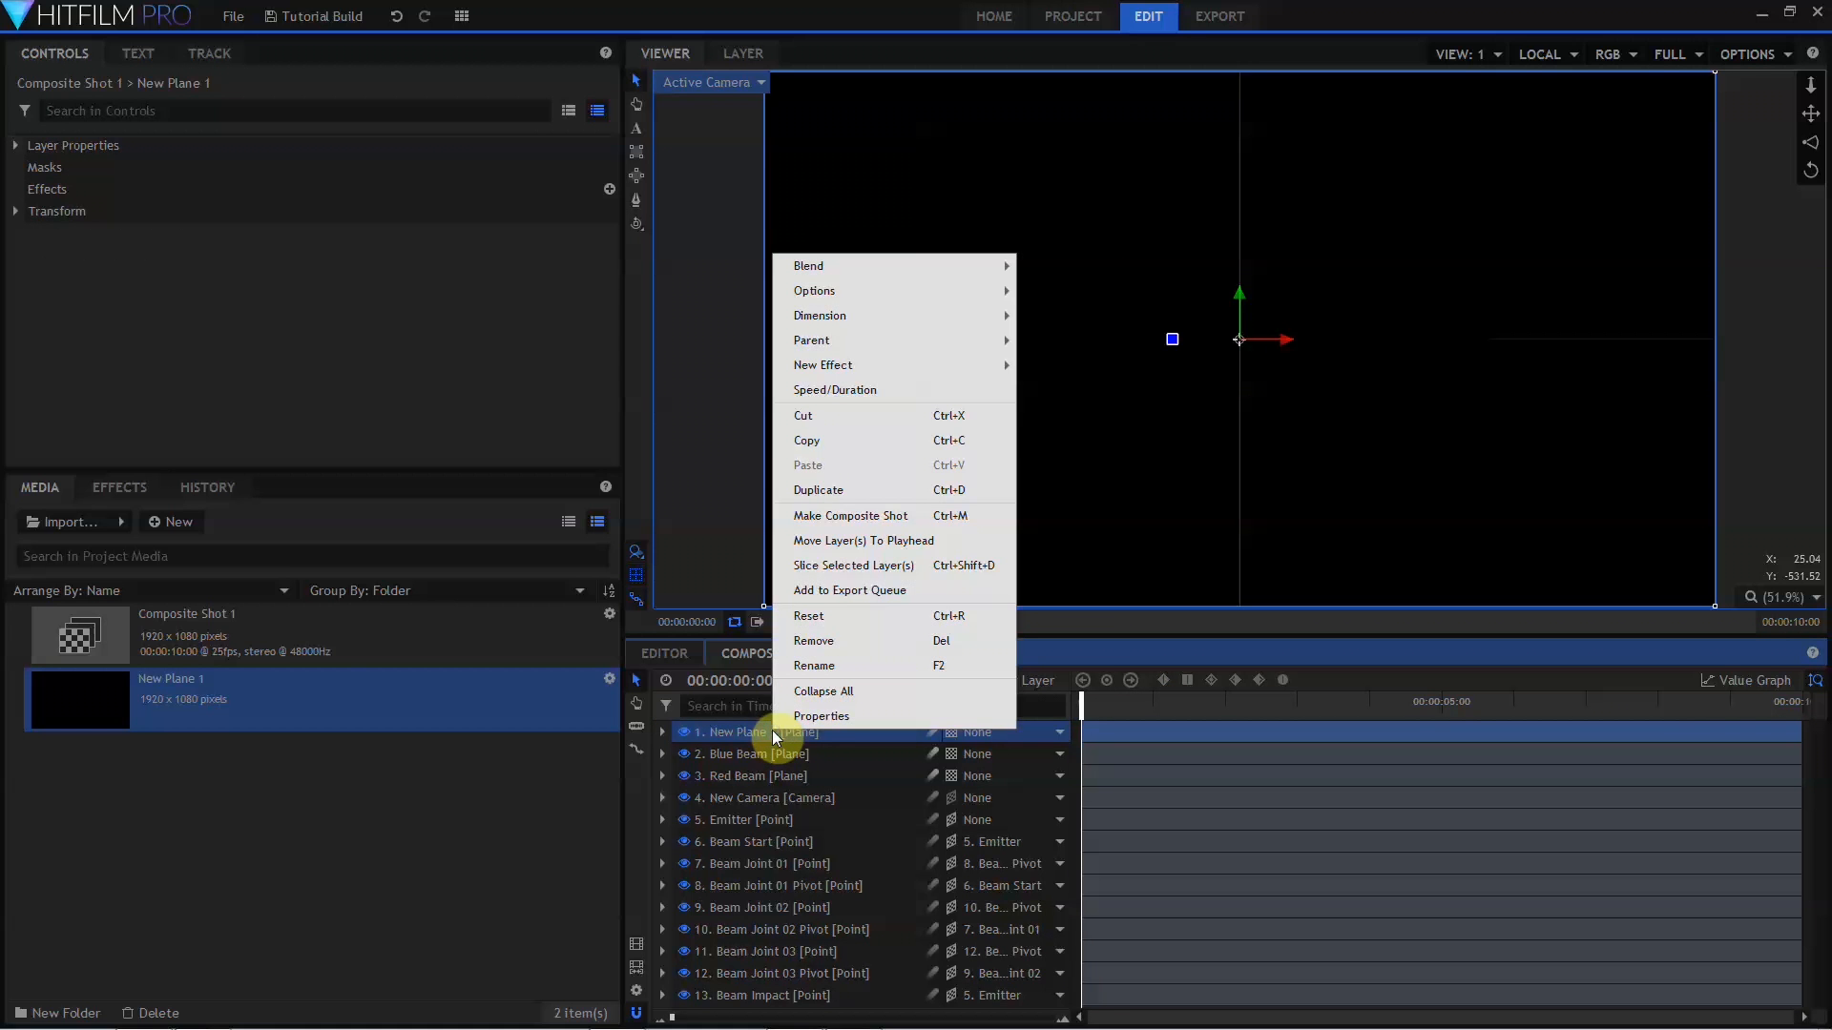
mouse_move(806, 269)
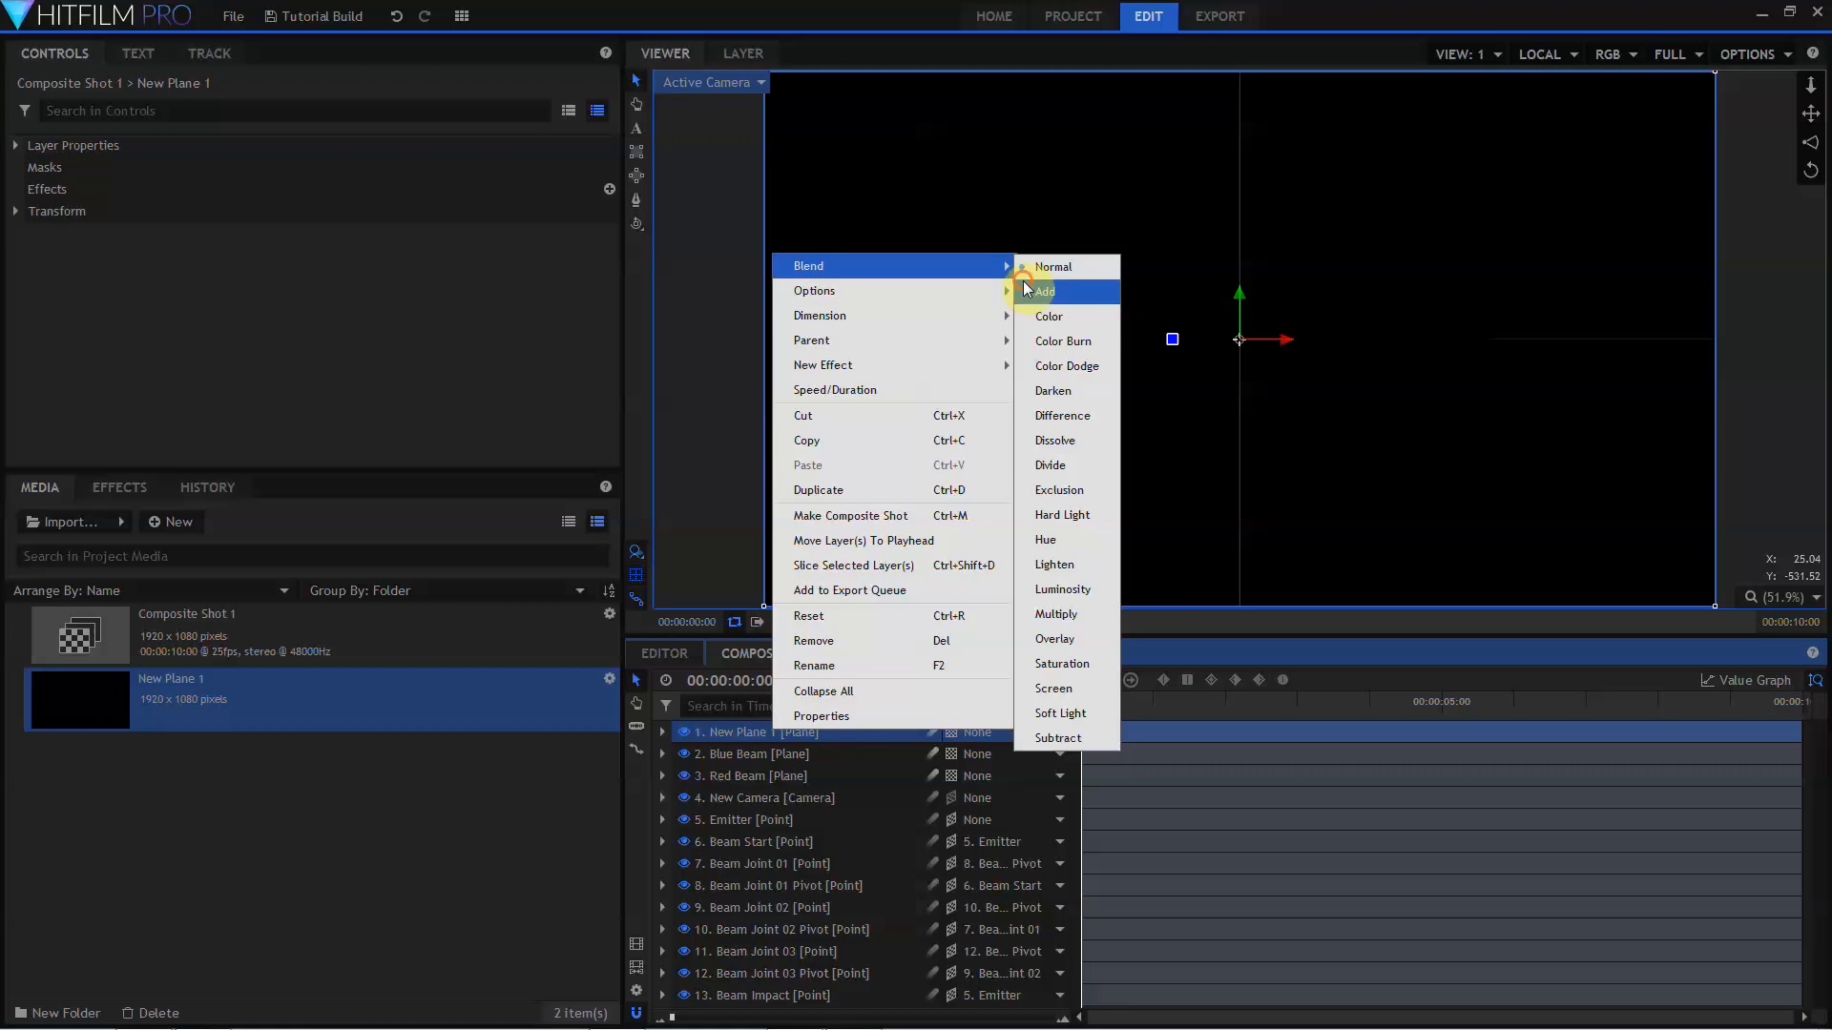
left_click(1026, 289)
double_click(754, 729)
type("Emitter Flare")
key("Return")
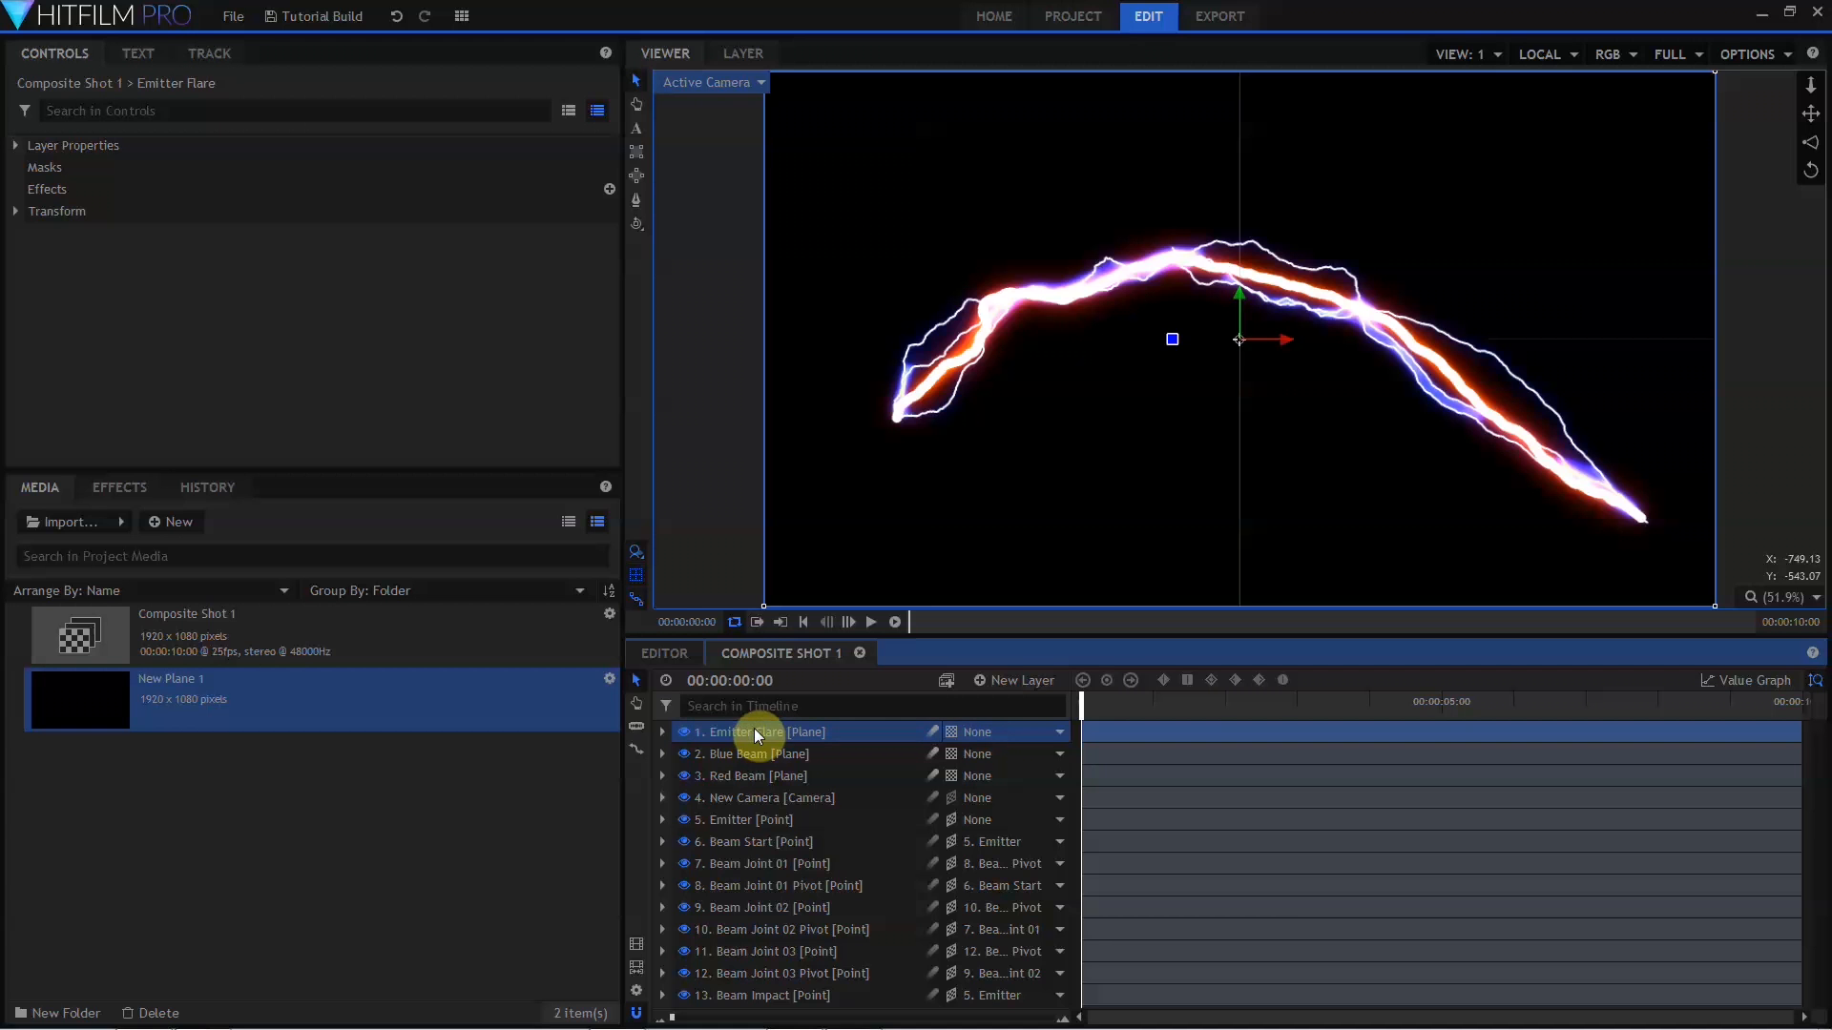
Search the effects for flare and apply Light Flares to the Emitter Flare plane.
left_click(143, 489)
left_click(138, 519)
type("flare")
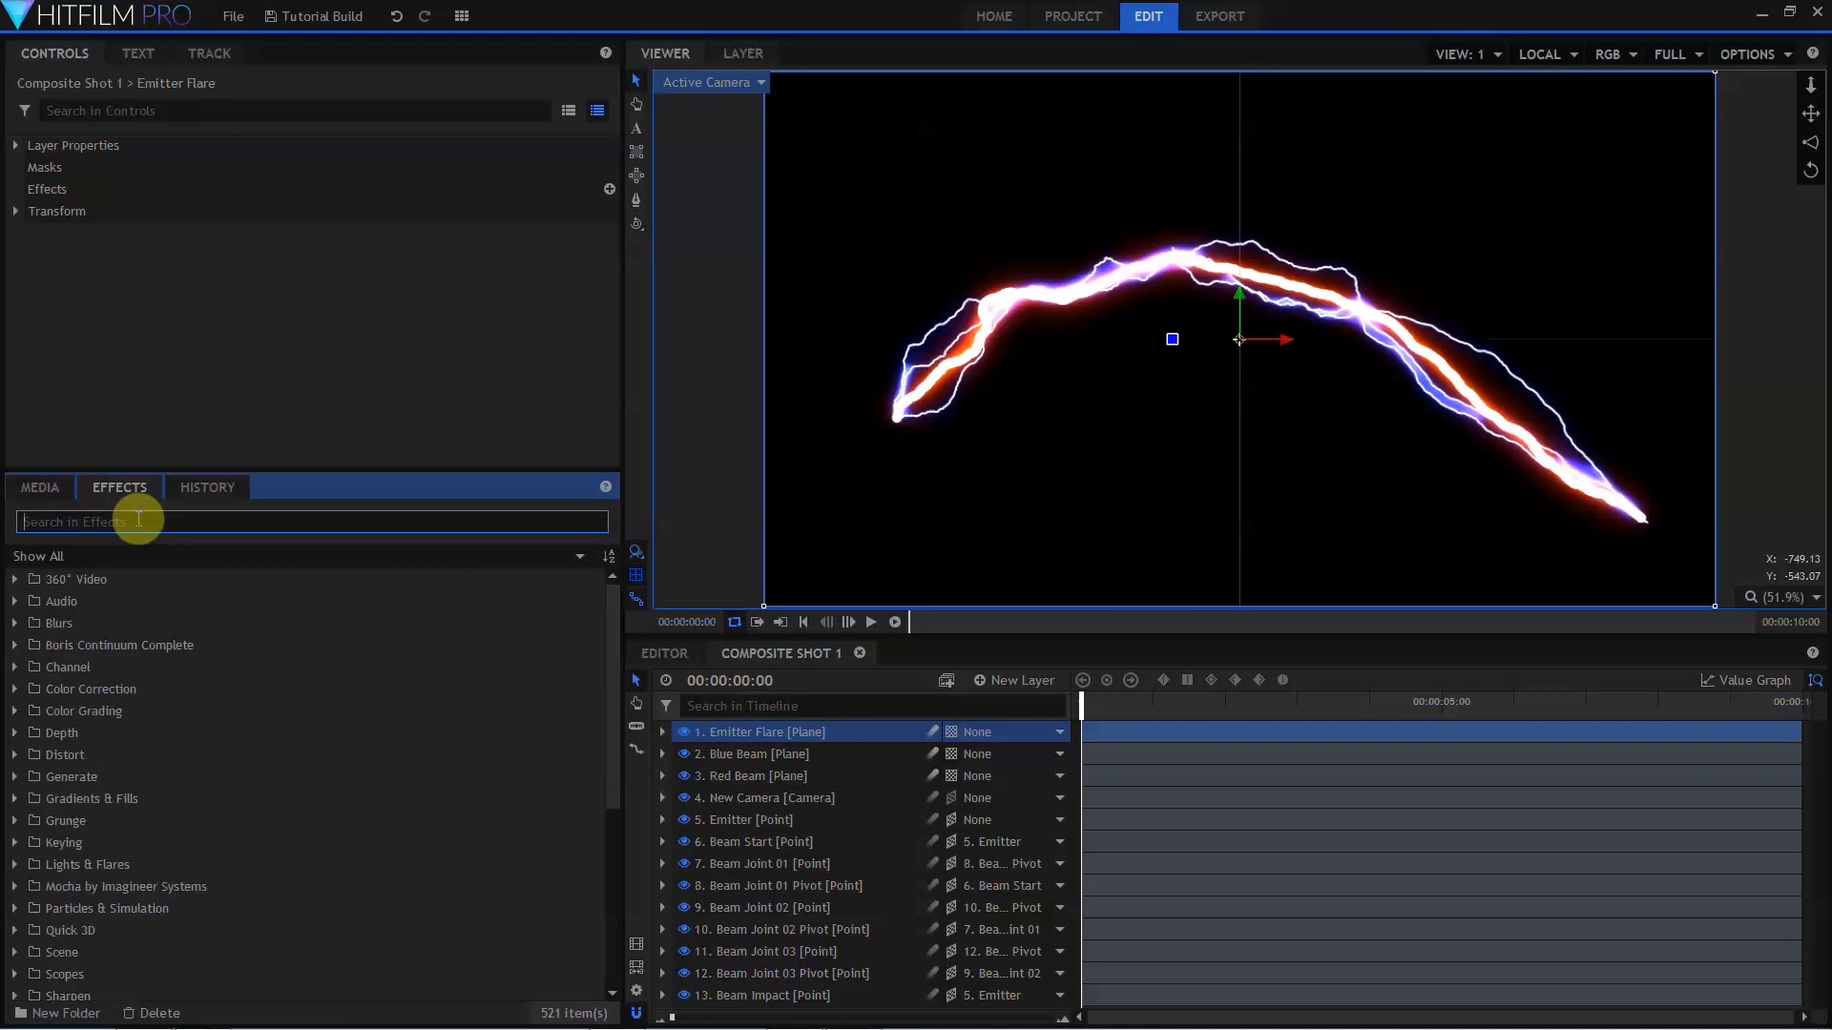
left_click_drag(99, 695, 742, 733)
Set the flare's Hotspot Position to use the Beam Start layer, with its Center at 0.0, 0.0.
left_click(34, 211)
left_click(53, 278)
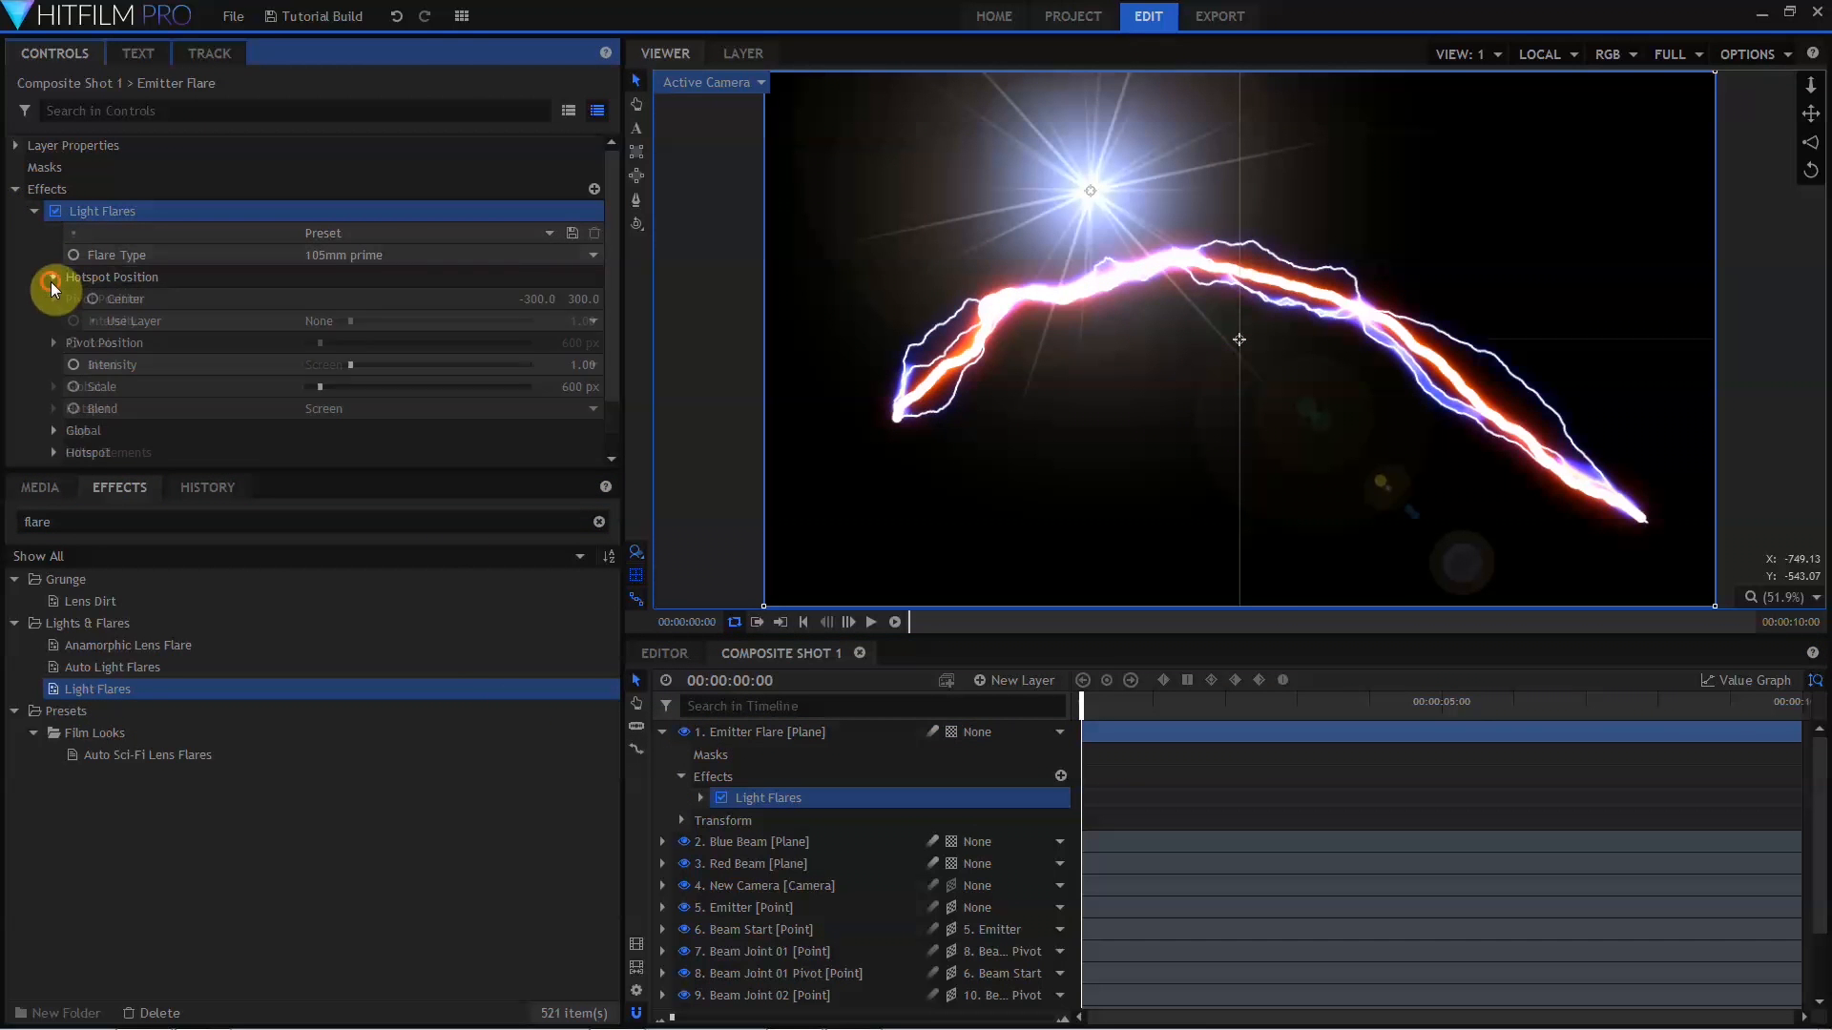
left_click(420, 322)
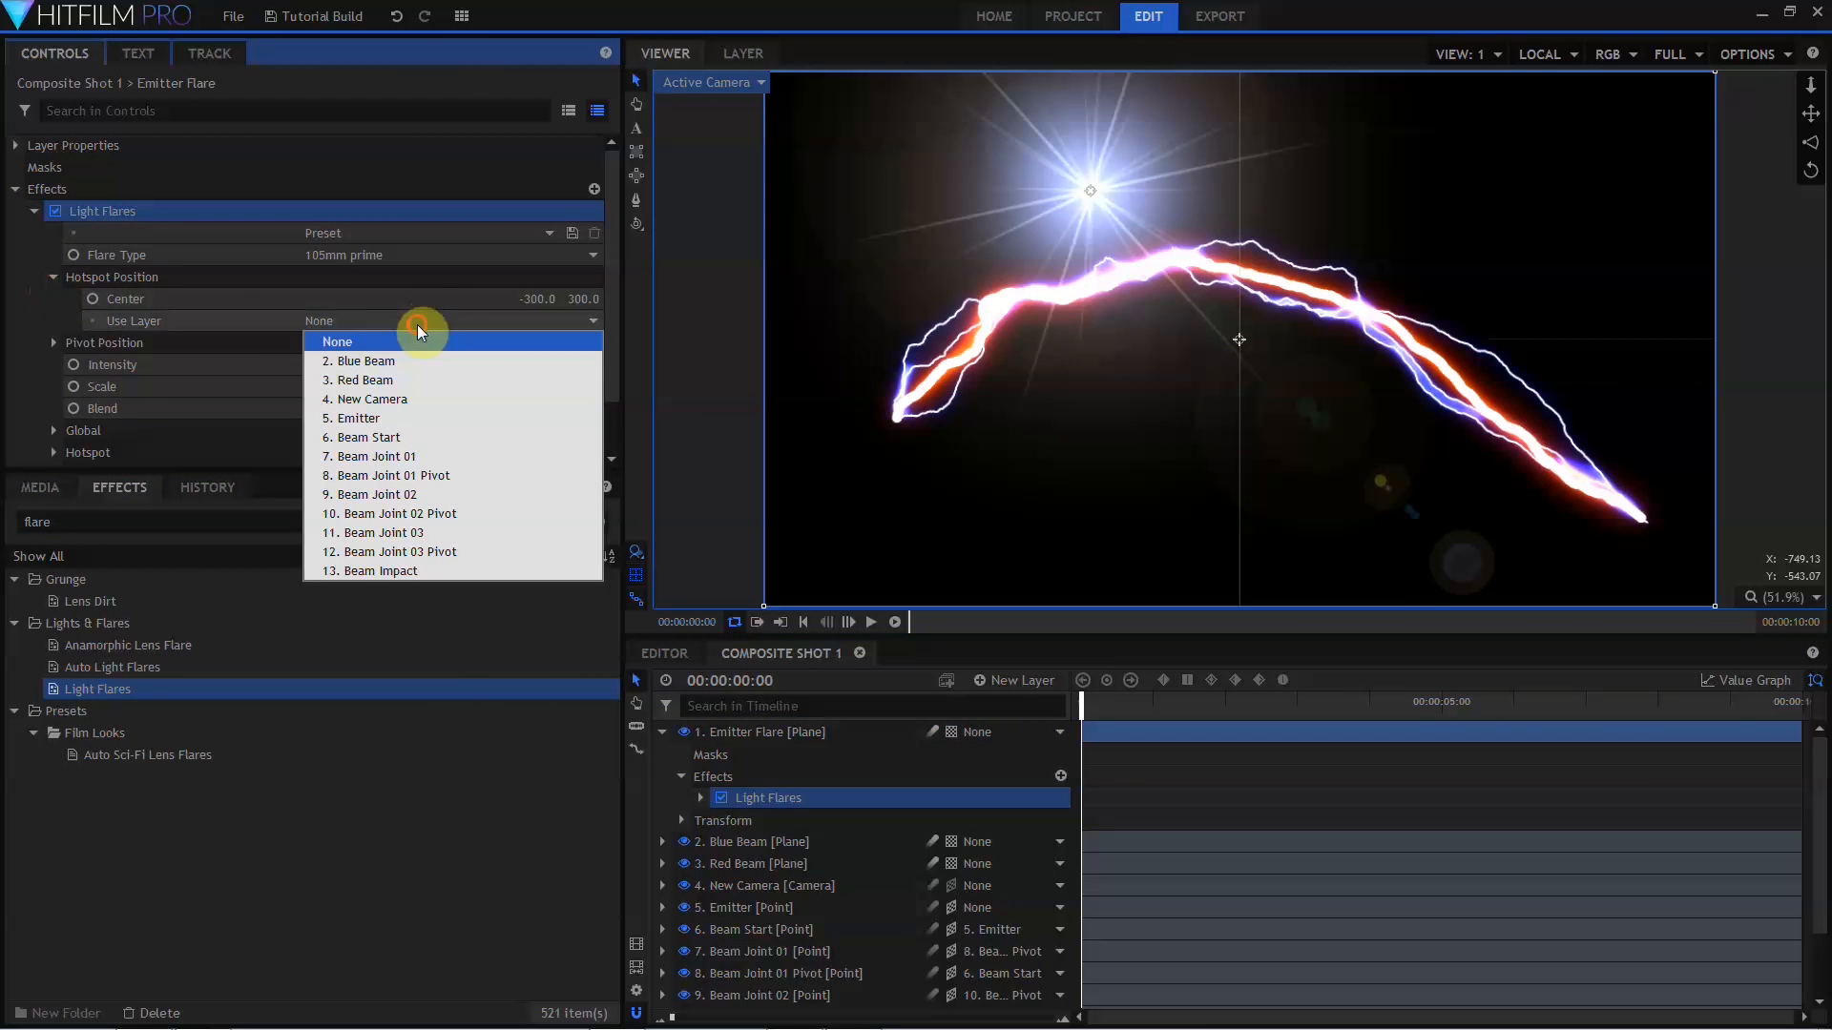
left_click(392, 439)
left_click(531, 299)
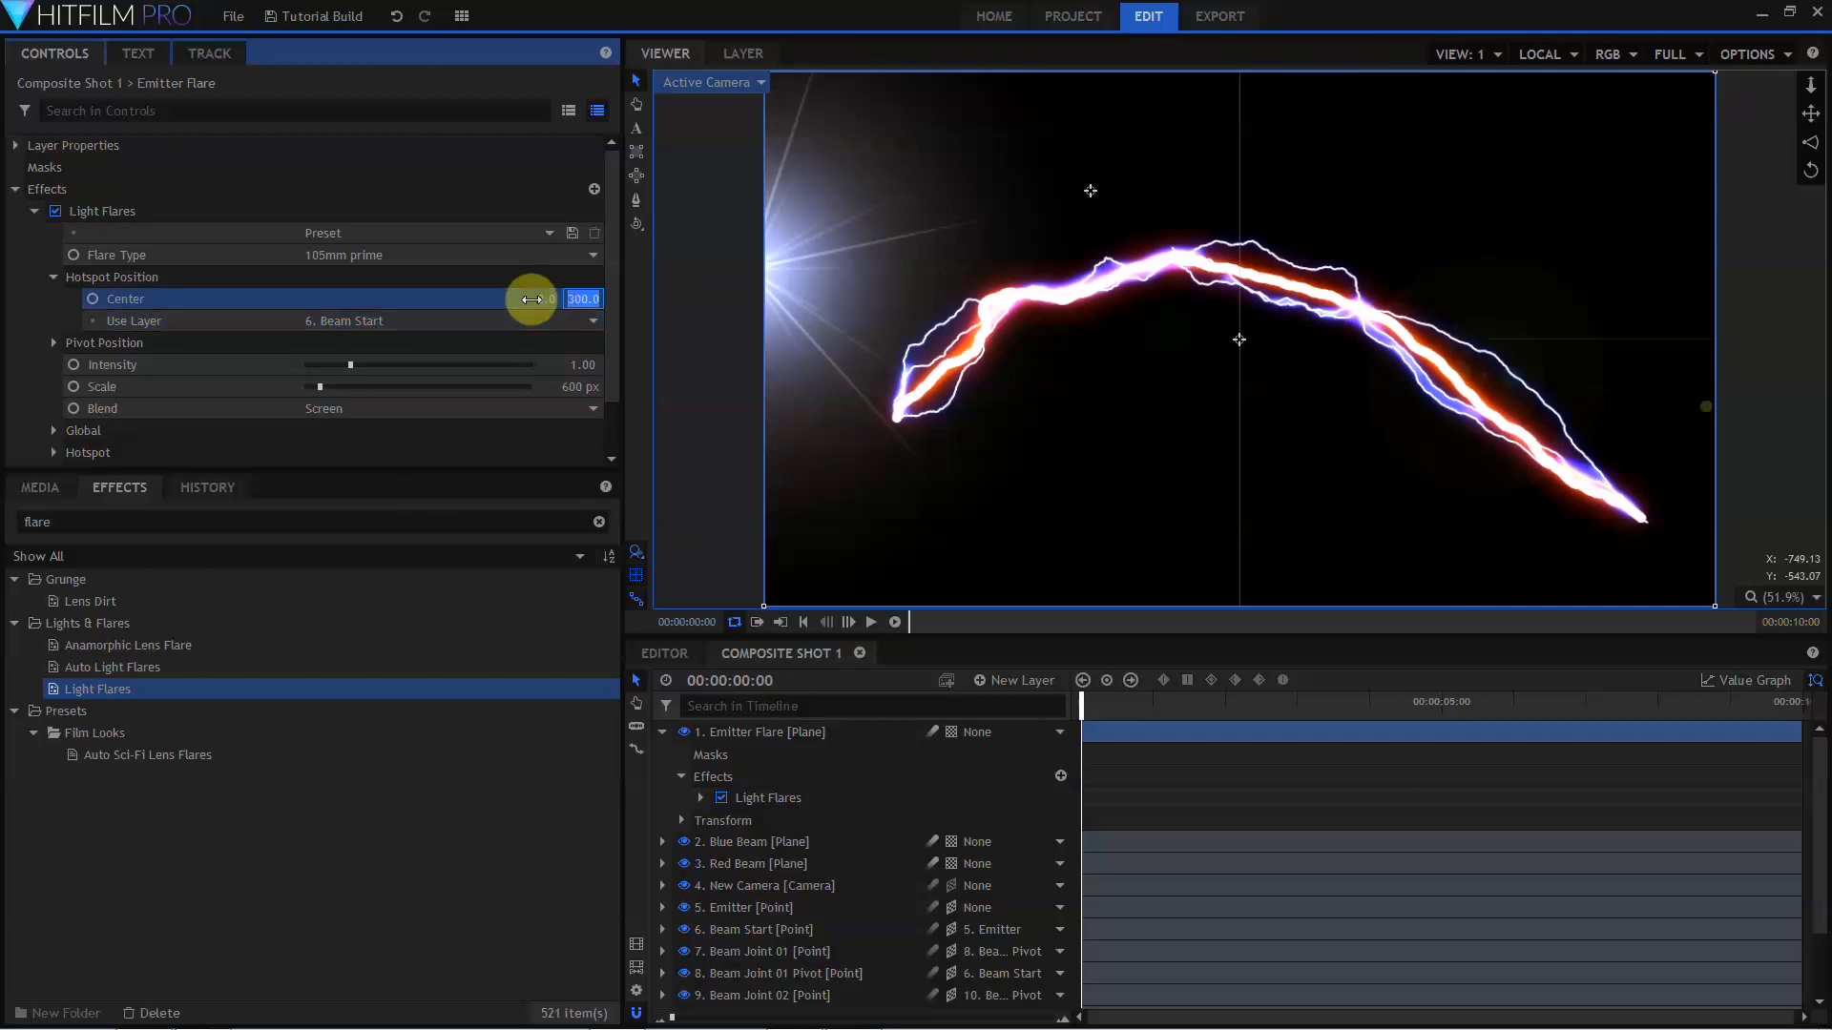
Try the Chromatic halo, Chromatic hoop, Diffraction spike and Diffraction streaks flare types on the Emitter Flare's Light Flares effect.
left_click(450, 254)
left_click(411, 451)
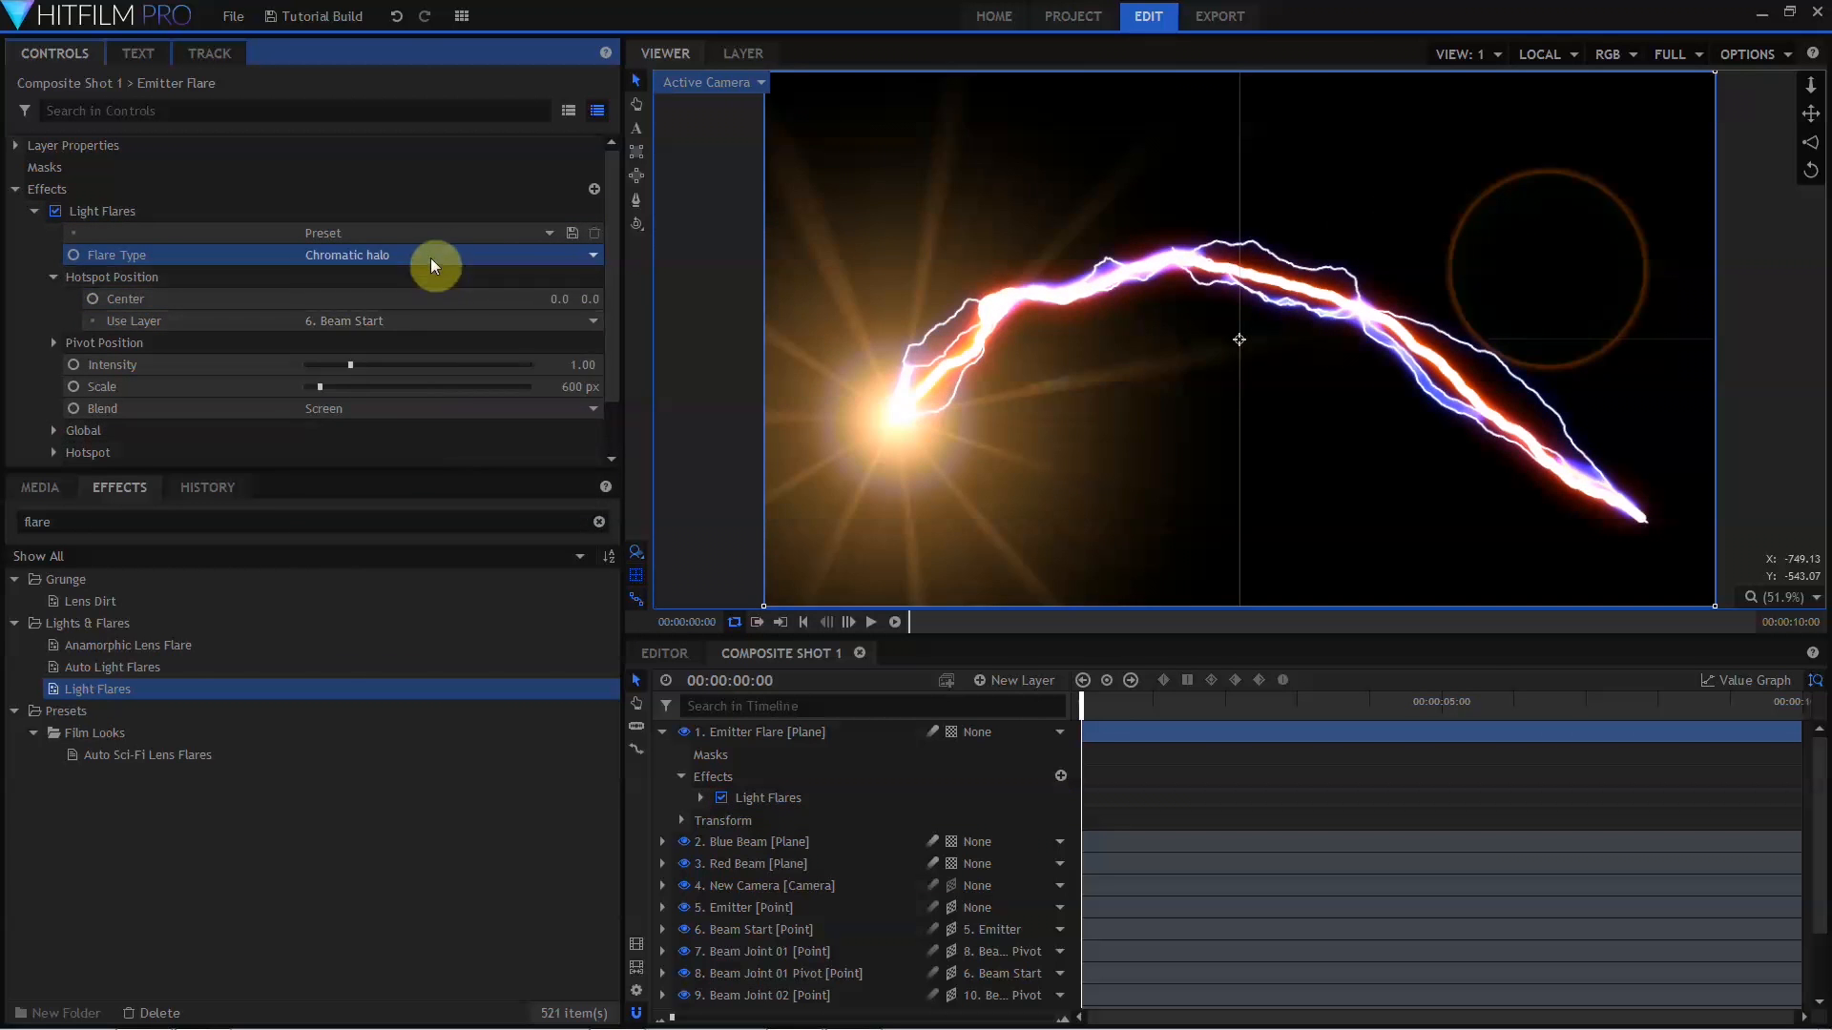
left_click(432, 258)
left_click(382, 465)
scroll(410, 257, "down", 1)
left_click(425, 192)
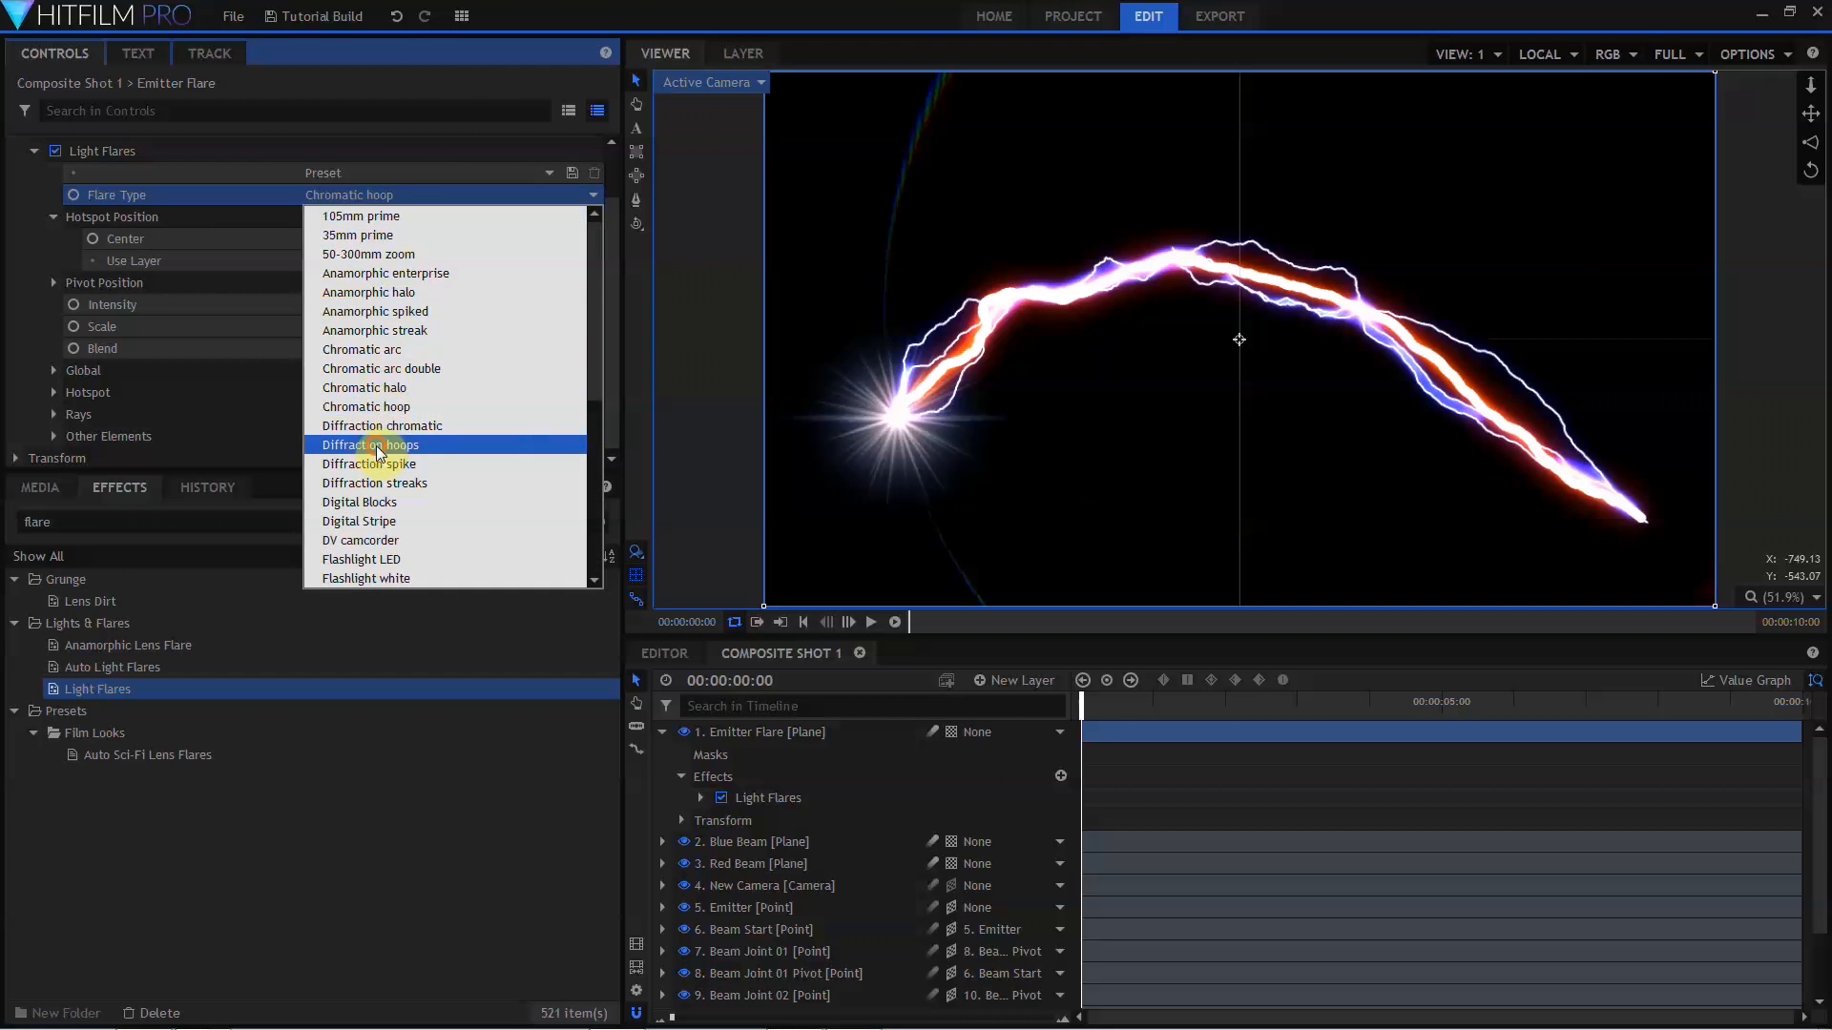
left_click(376, 464)
left_click(412, 197)
left_click(384, 483)
Try the Soft spike flare, then set the Emitter Flare's Flare Type to Anamorphic streak and its Intensity to 0.77.
left_click(406, 196)
scroll(377, 540, "down", 5)
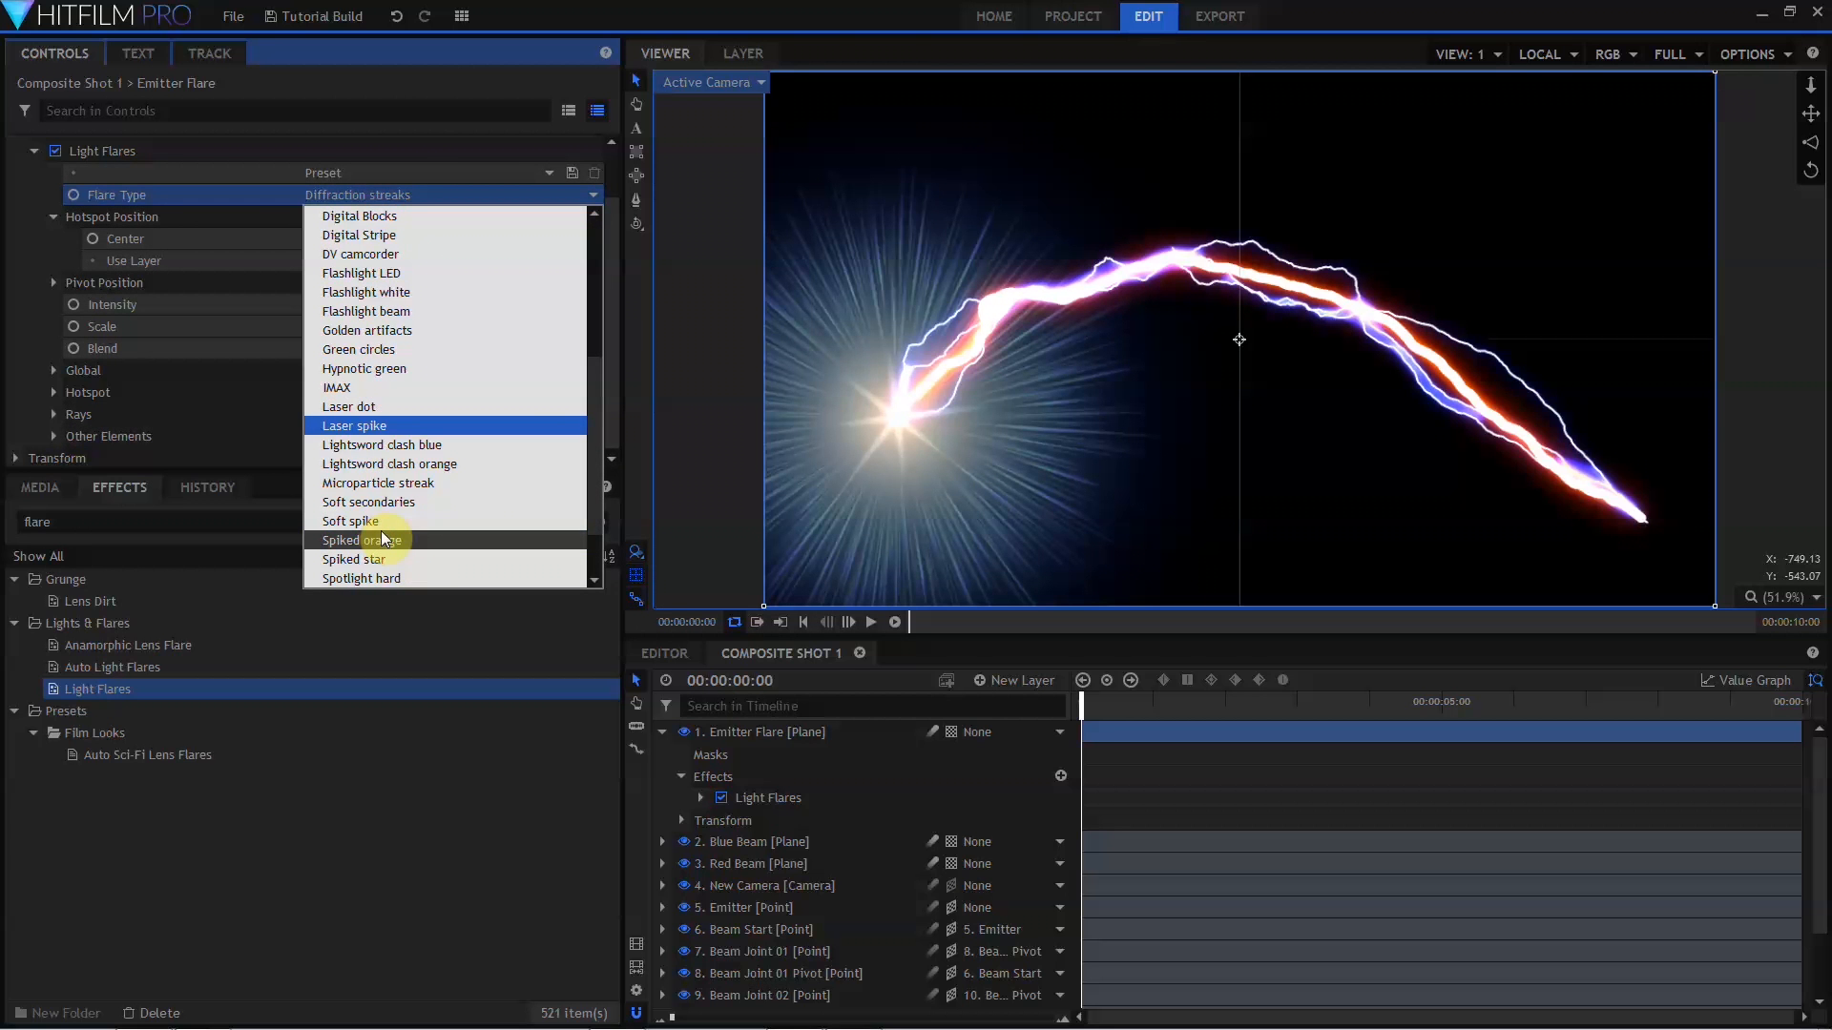
left_click(381, 523)
left_click(409, 194)
scroll(395, 382, "up", 5)
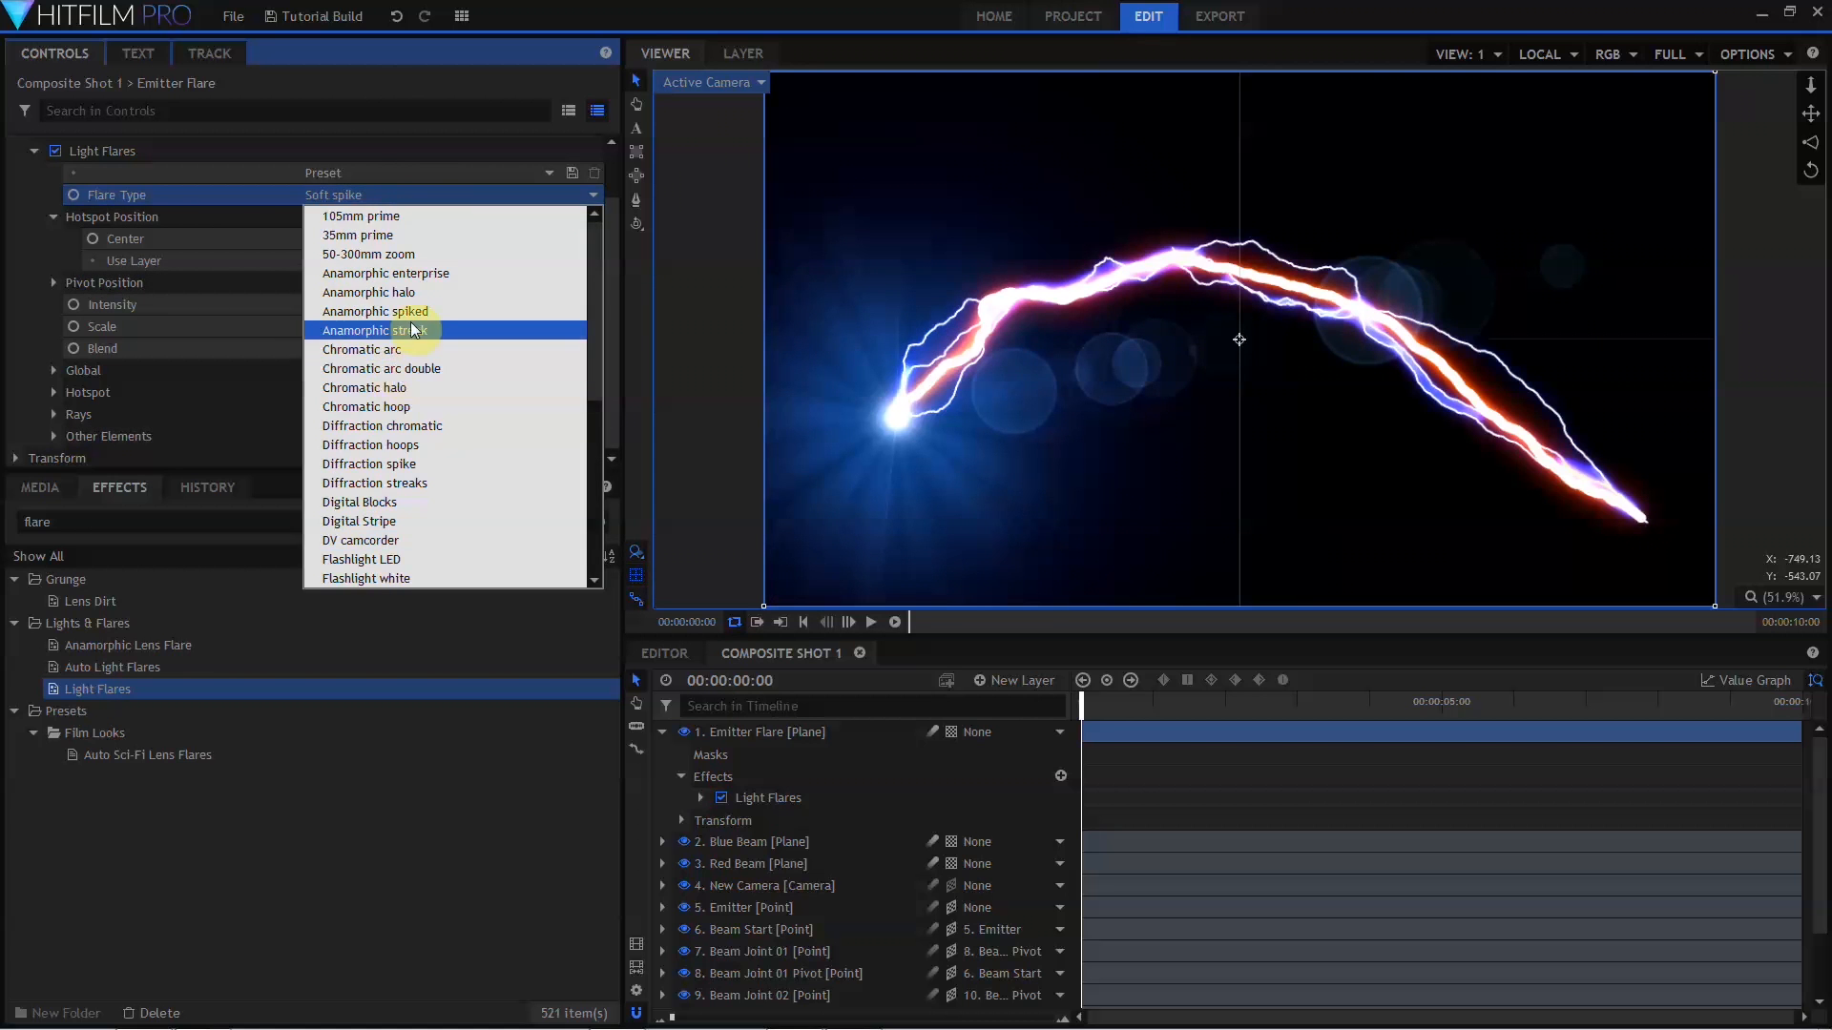
left_click(408, 330)
left_click_drag(581, 305, 562, 305)
Duplicate the Emitter Flare plane as Impact Flare and set the copy's Hotspot Position to use the Beam Impact layer.
left_click(755, 740)
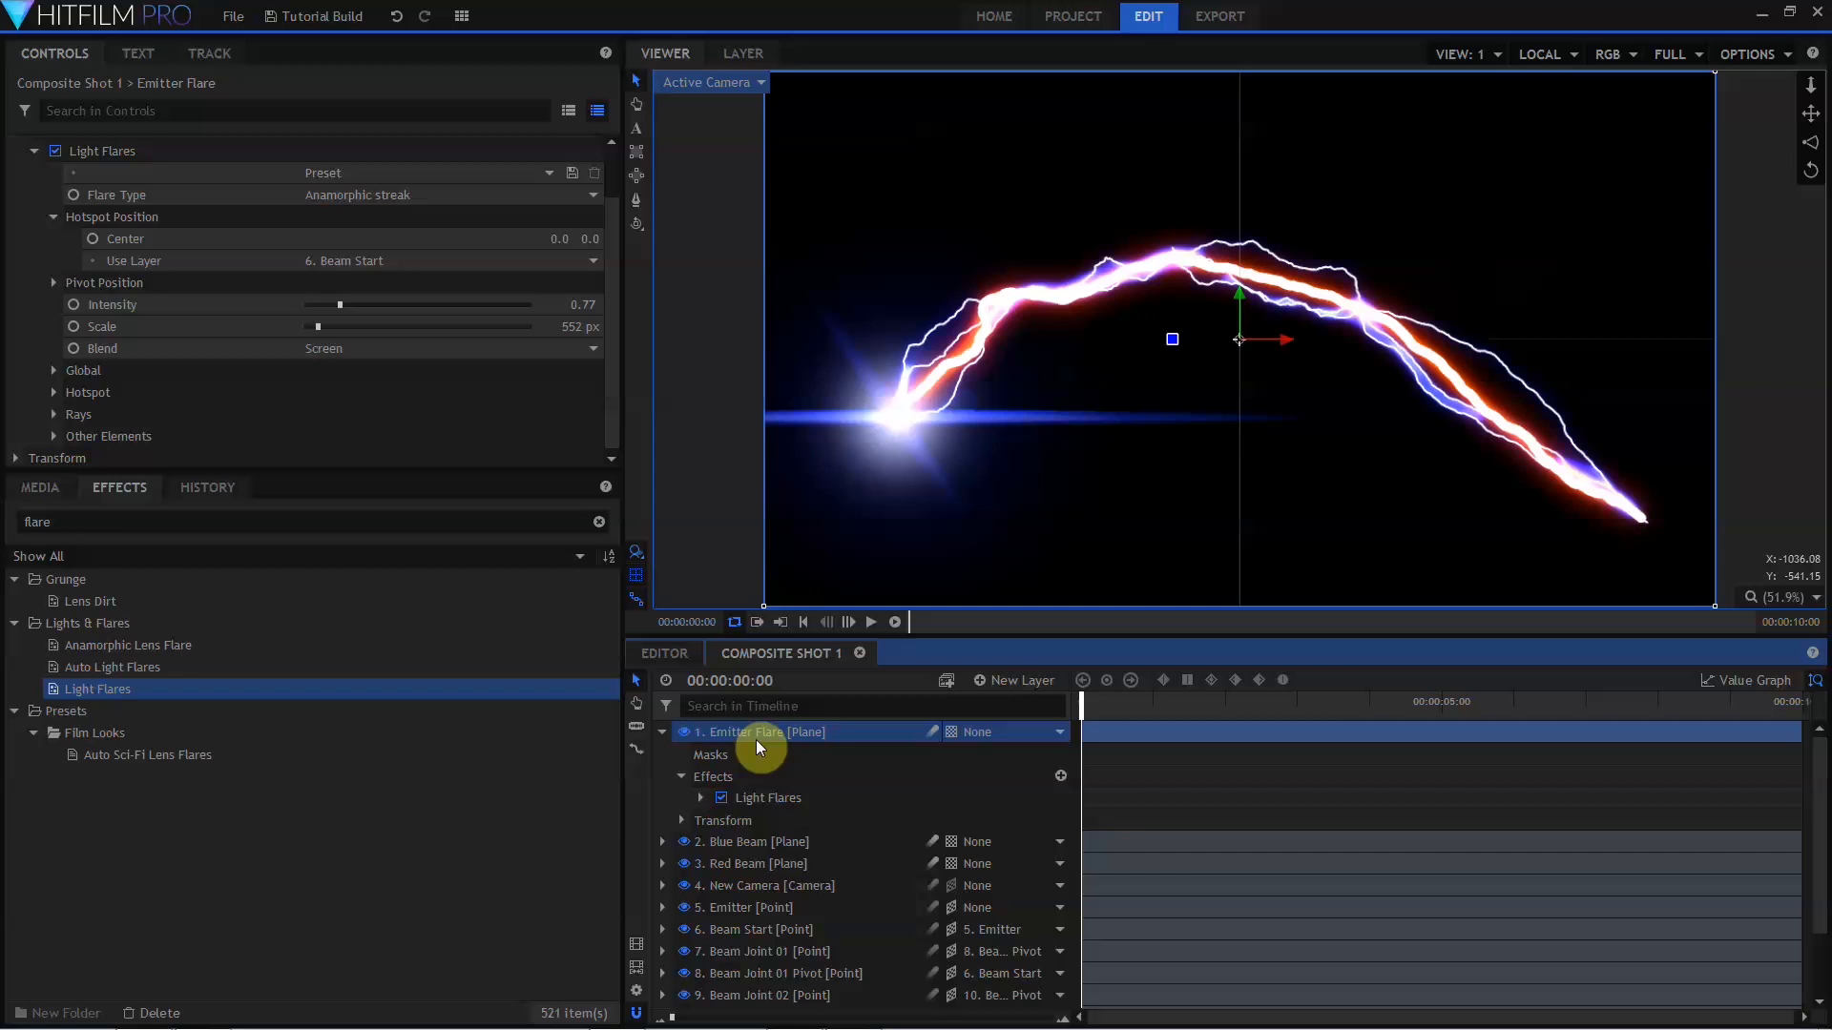
key("ctrl+d")
double_click(748, 729)
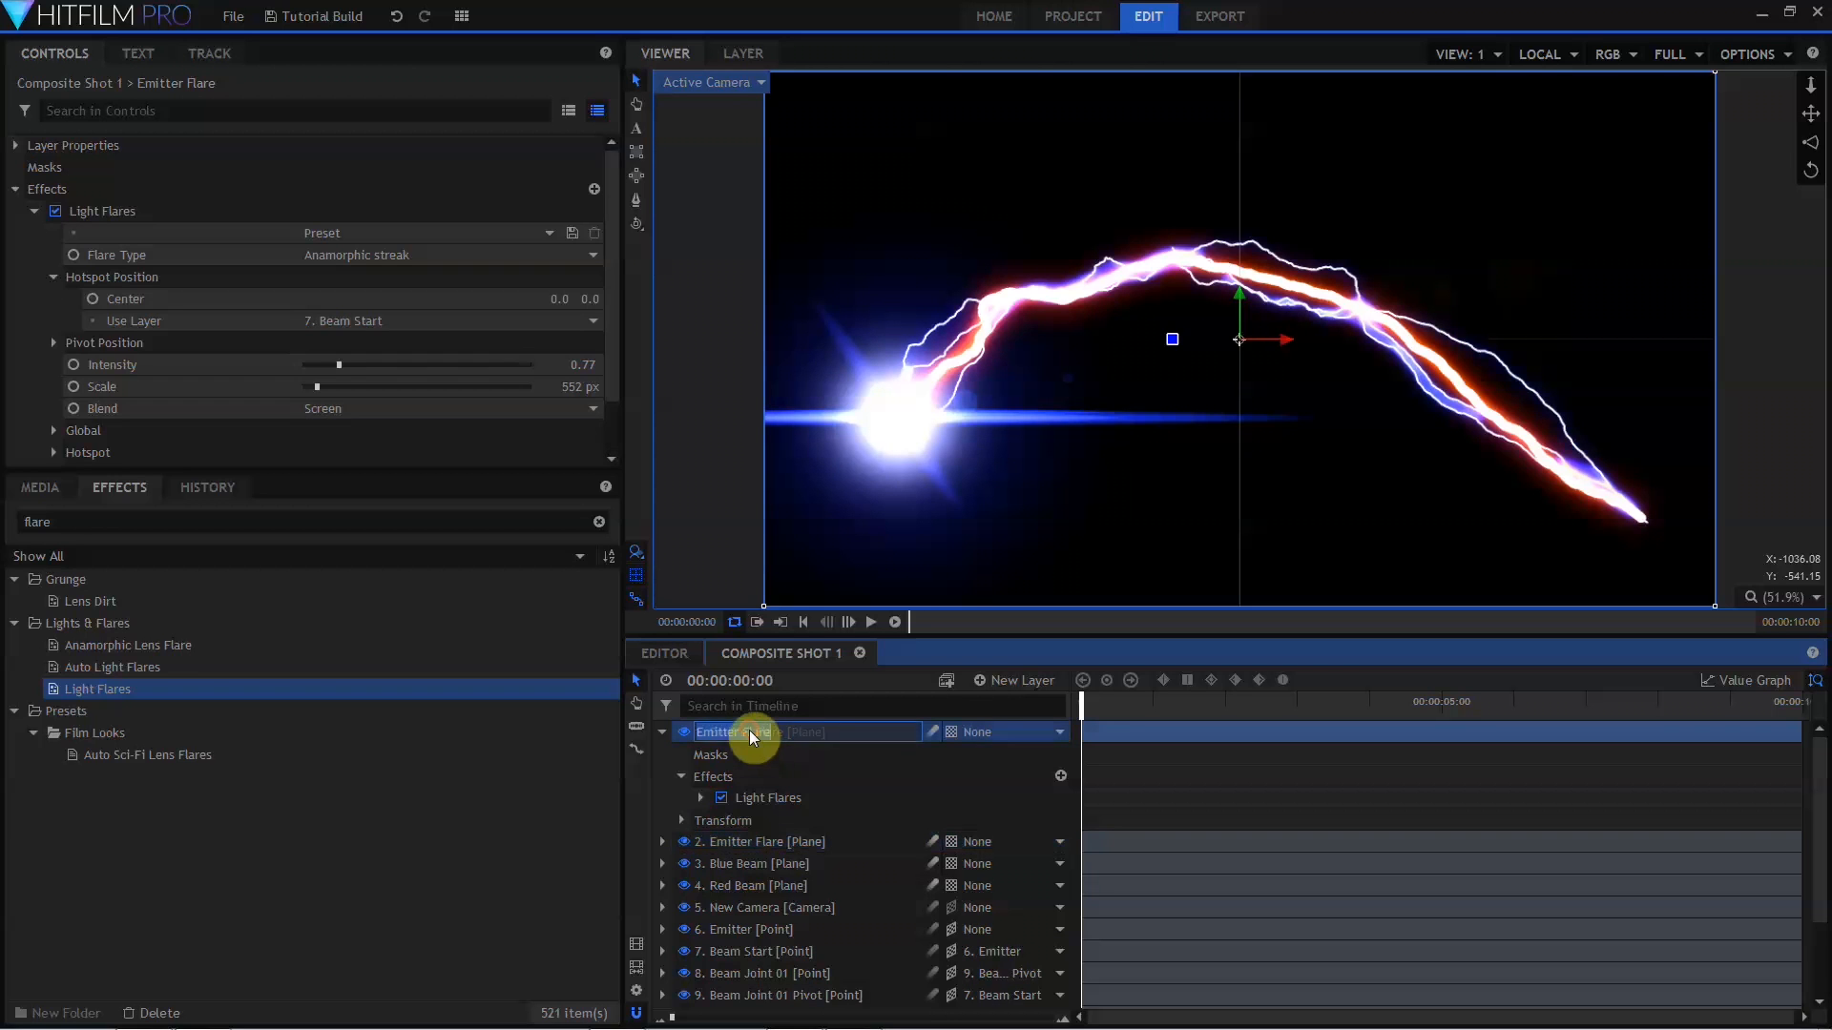
type("Impact Flare")
key("Return")
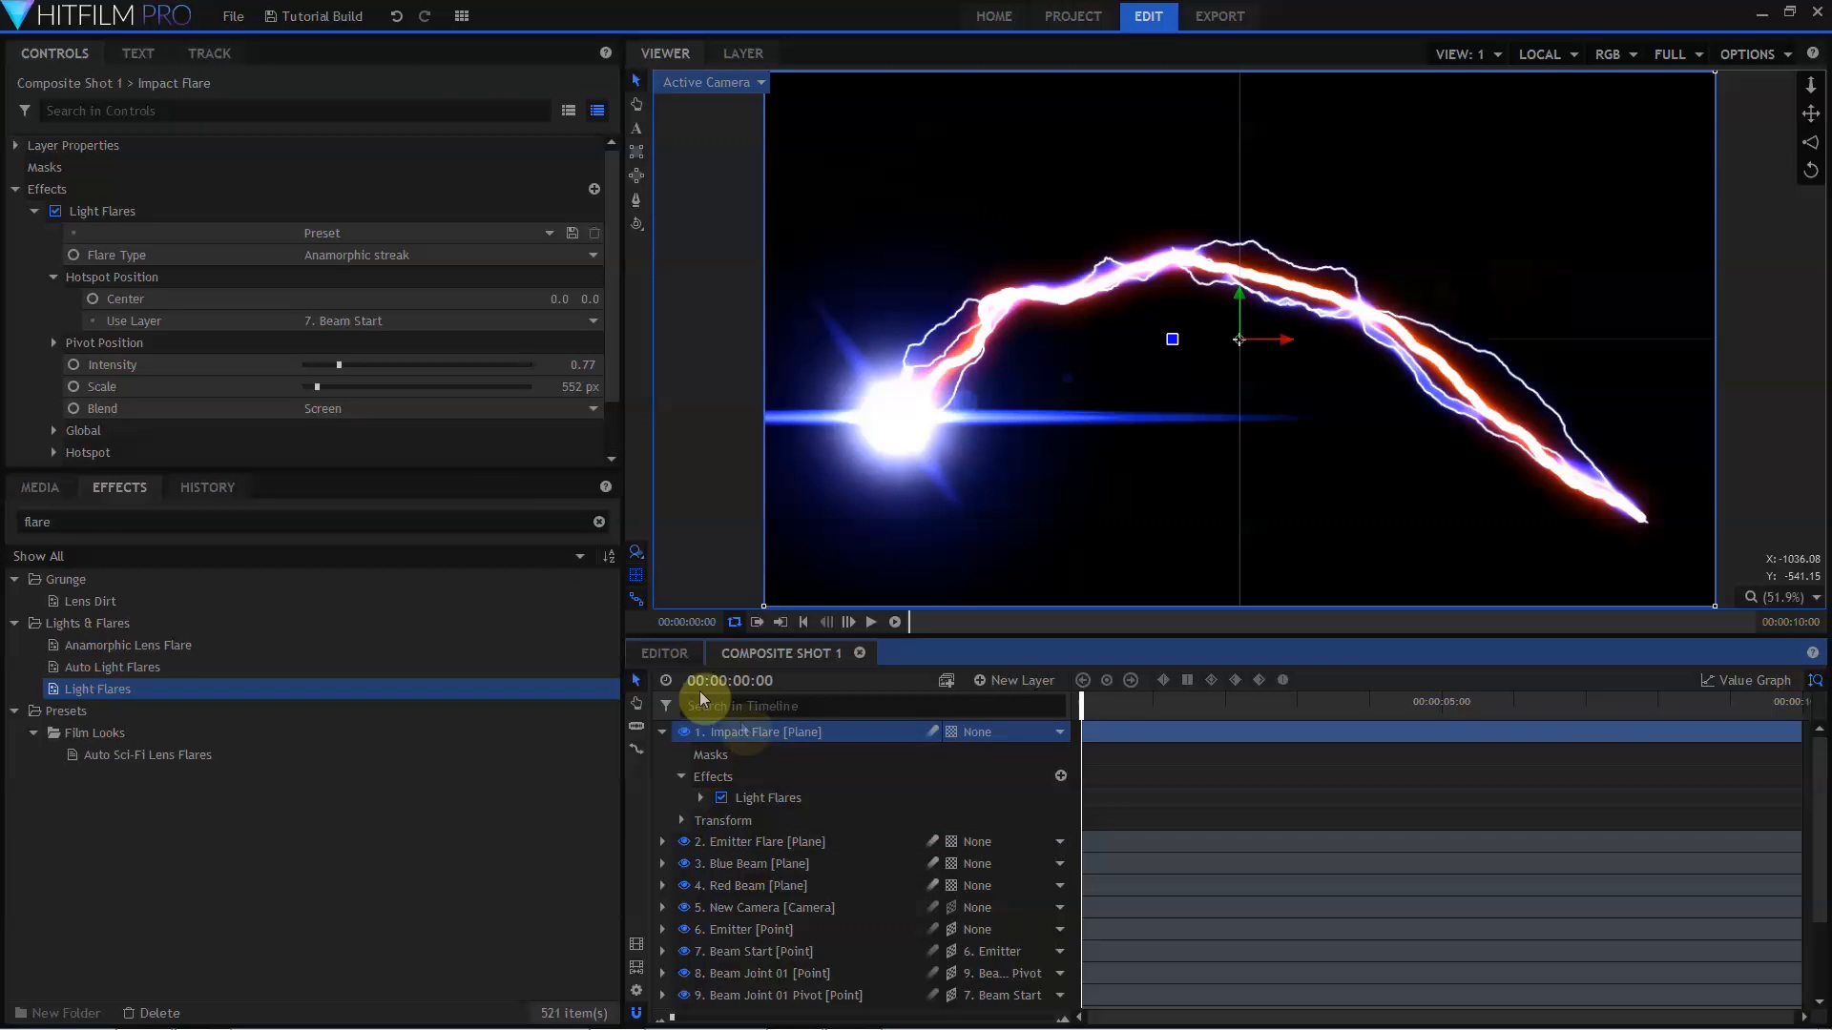
left_click(380, 323)
left_click(409, 591)
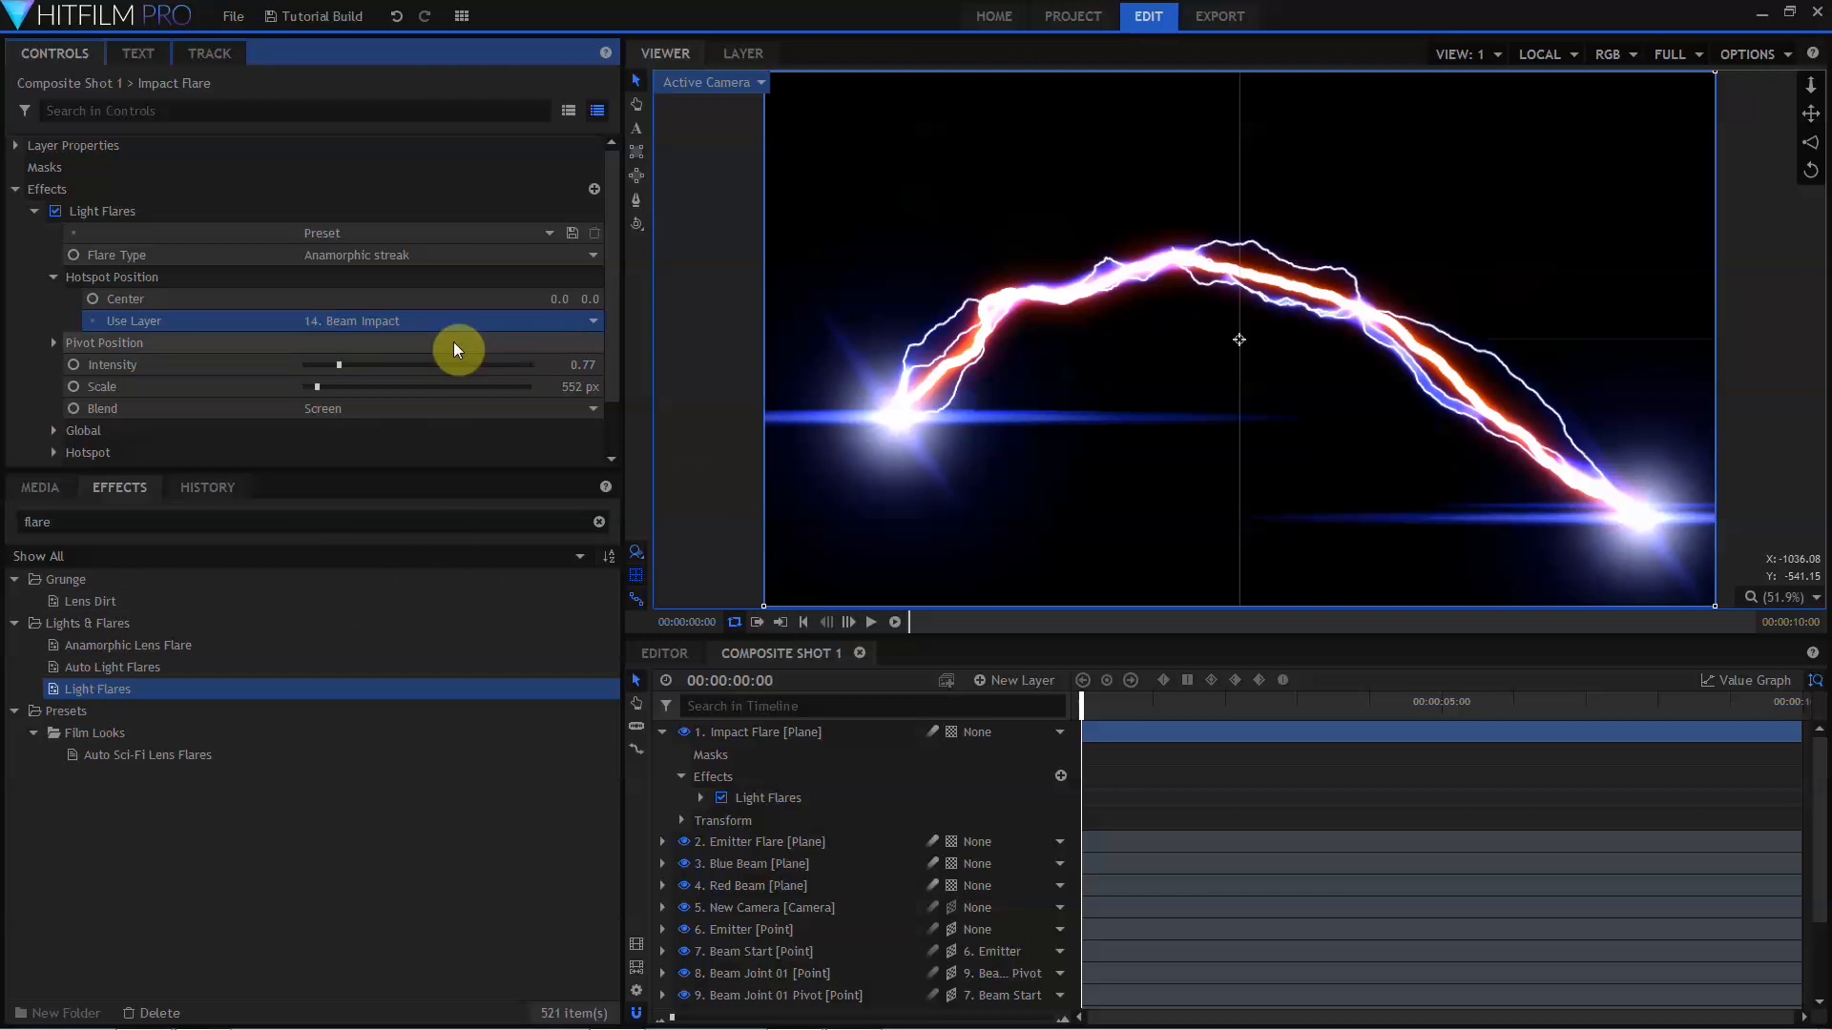
Set the Impact Flare's Flare Type to Lightsword clash orange, with Intensity 0.56 and Scale 251 px.
left_click(426, 255)
scroll(401, 444, "down", 5)
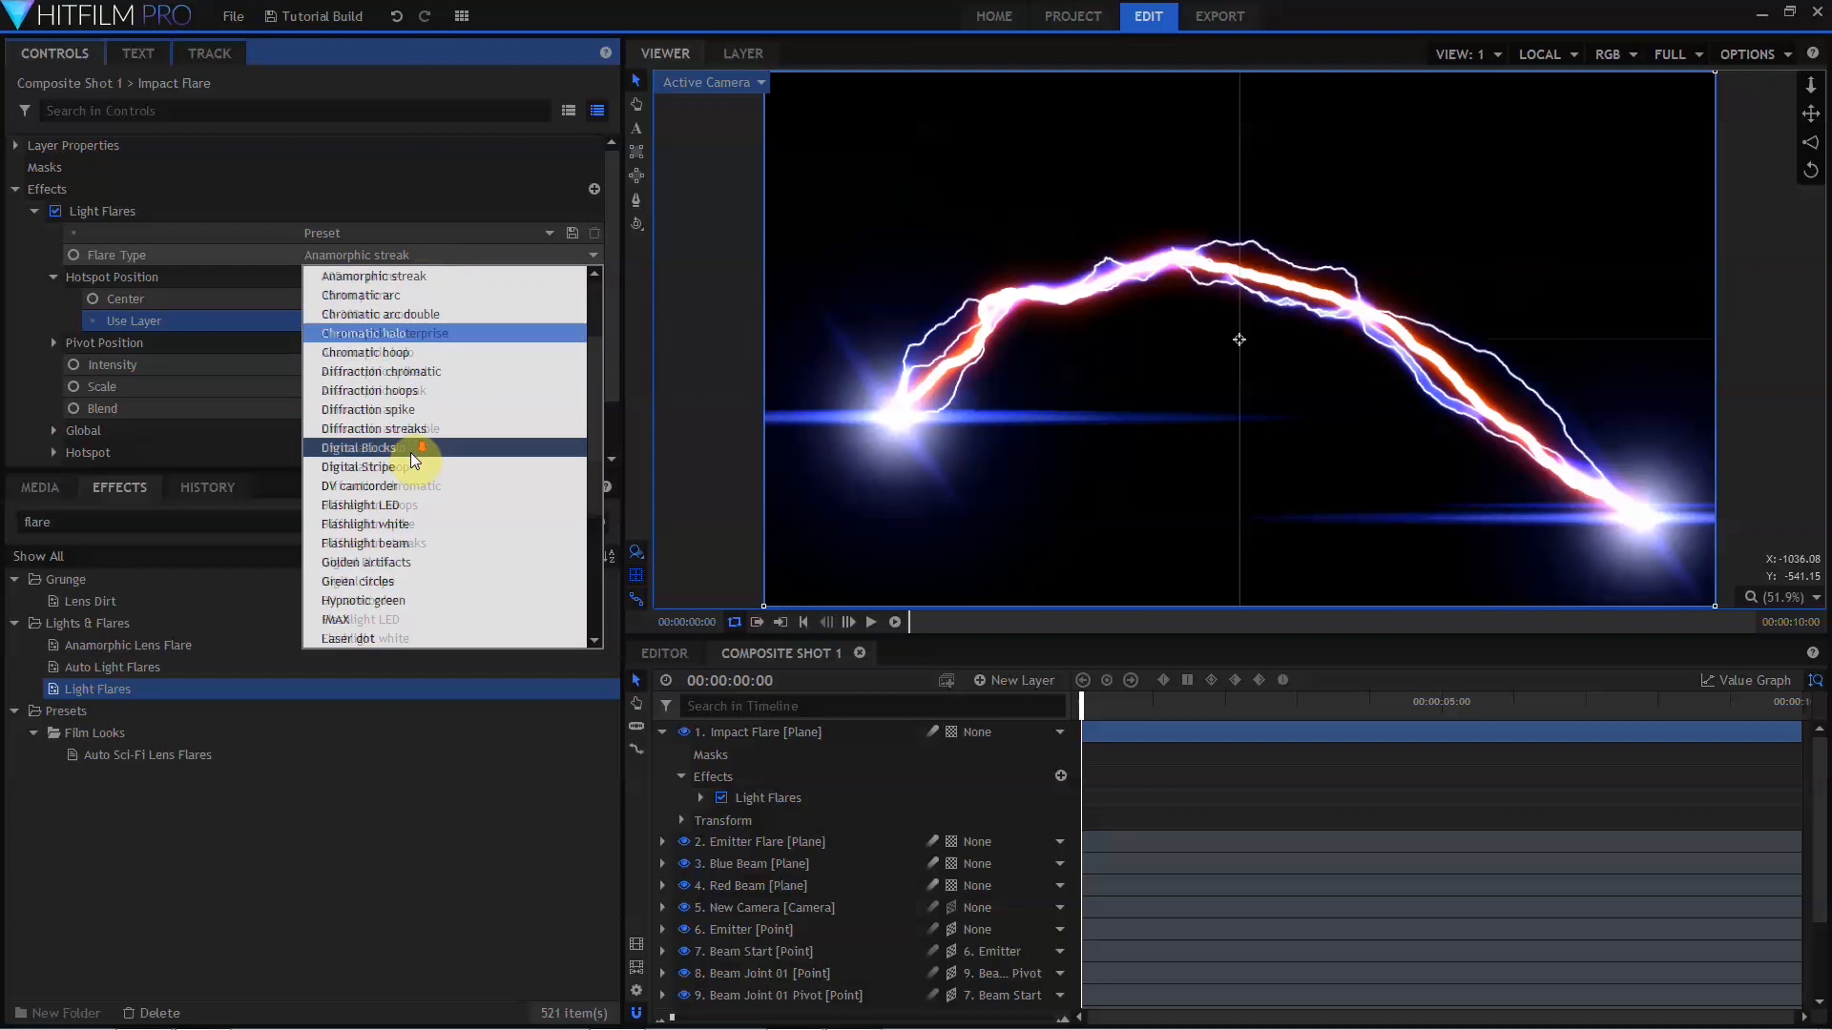
left_click(361, 544)
left_click(448, 254)
left_click(362, 619)
left_click(448, 254)
left_click(420, 526)
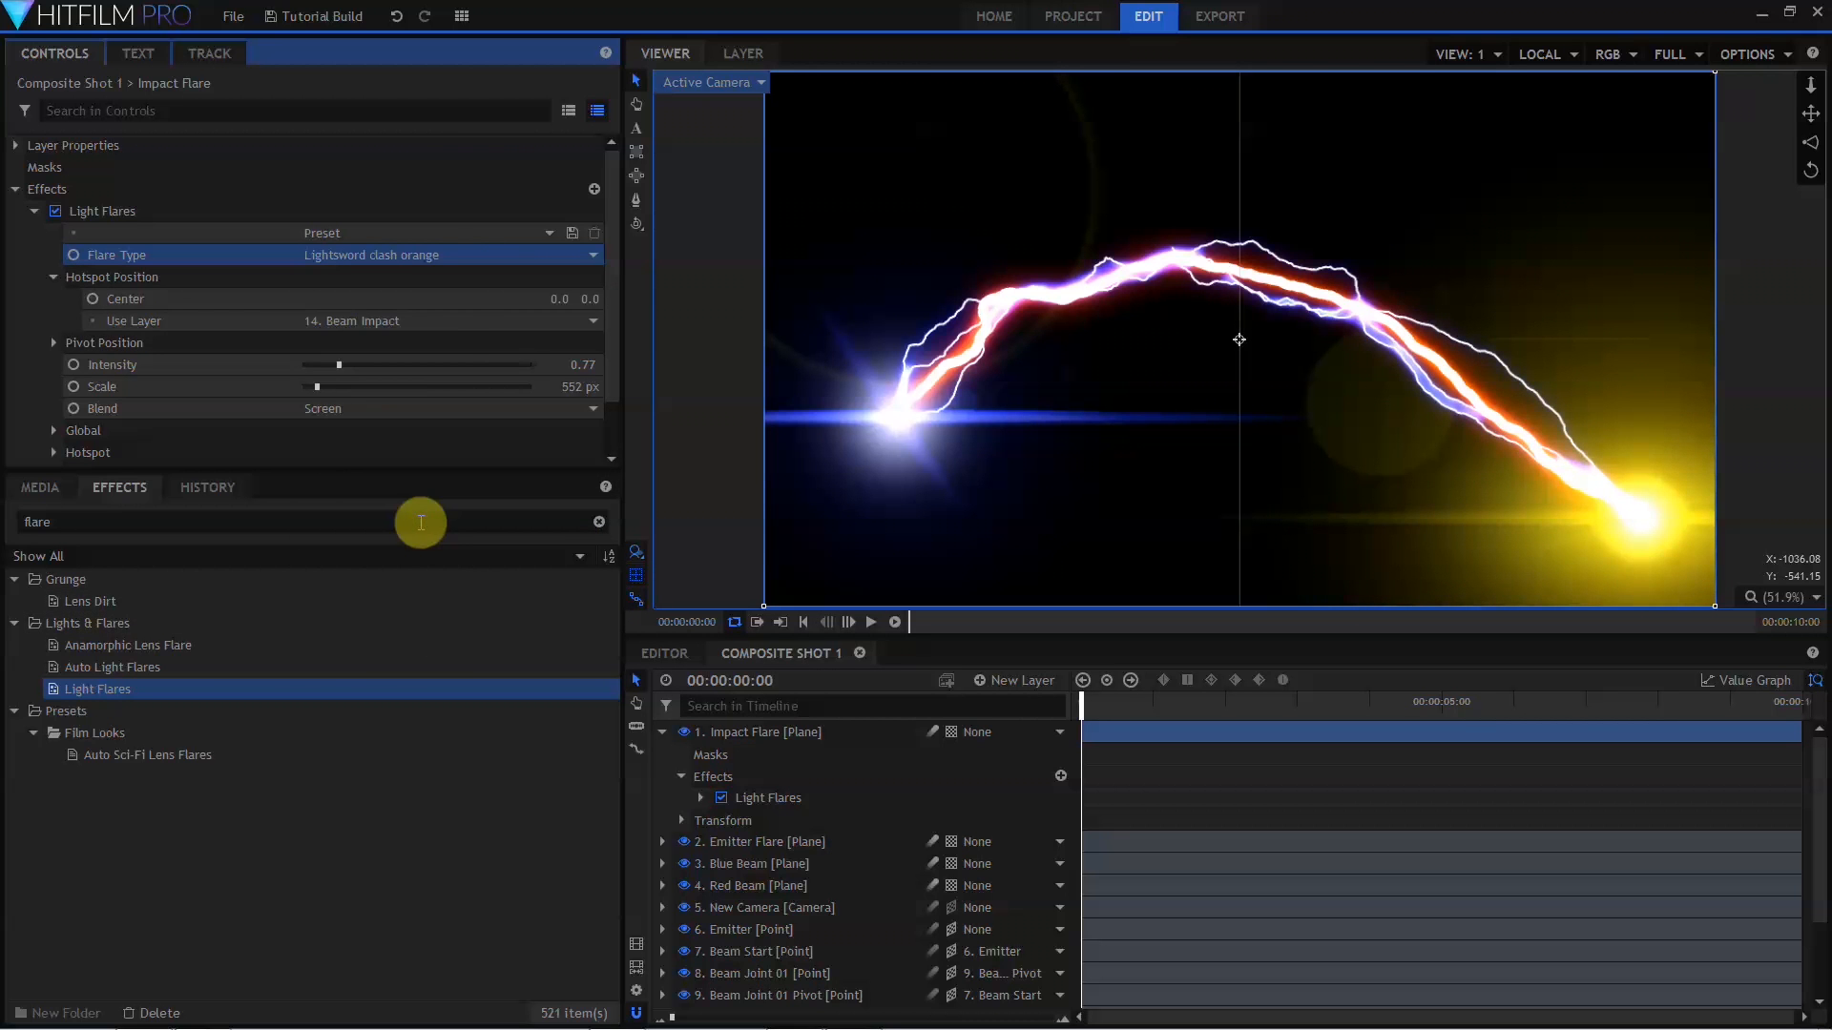
left_click_drag(586, 365, 571, 366)
mouse_move(590, 387)
left_mouse_down()
mouse_move(520, 386)
mouse_move(585, 388)
left_mouse_up()
Search the effects for flicker and apply Flicker to both the Emitter Flare and Impact Flare planes.
left_click_drag(107, 520, 3, 524)
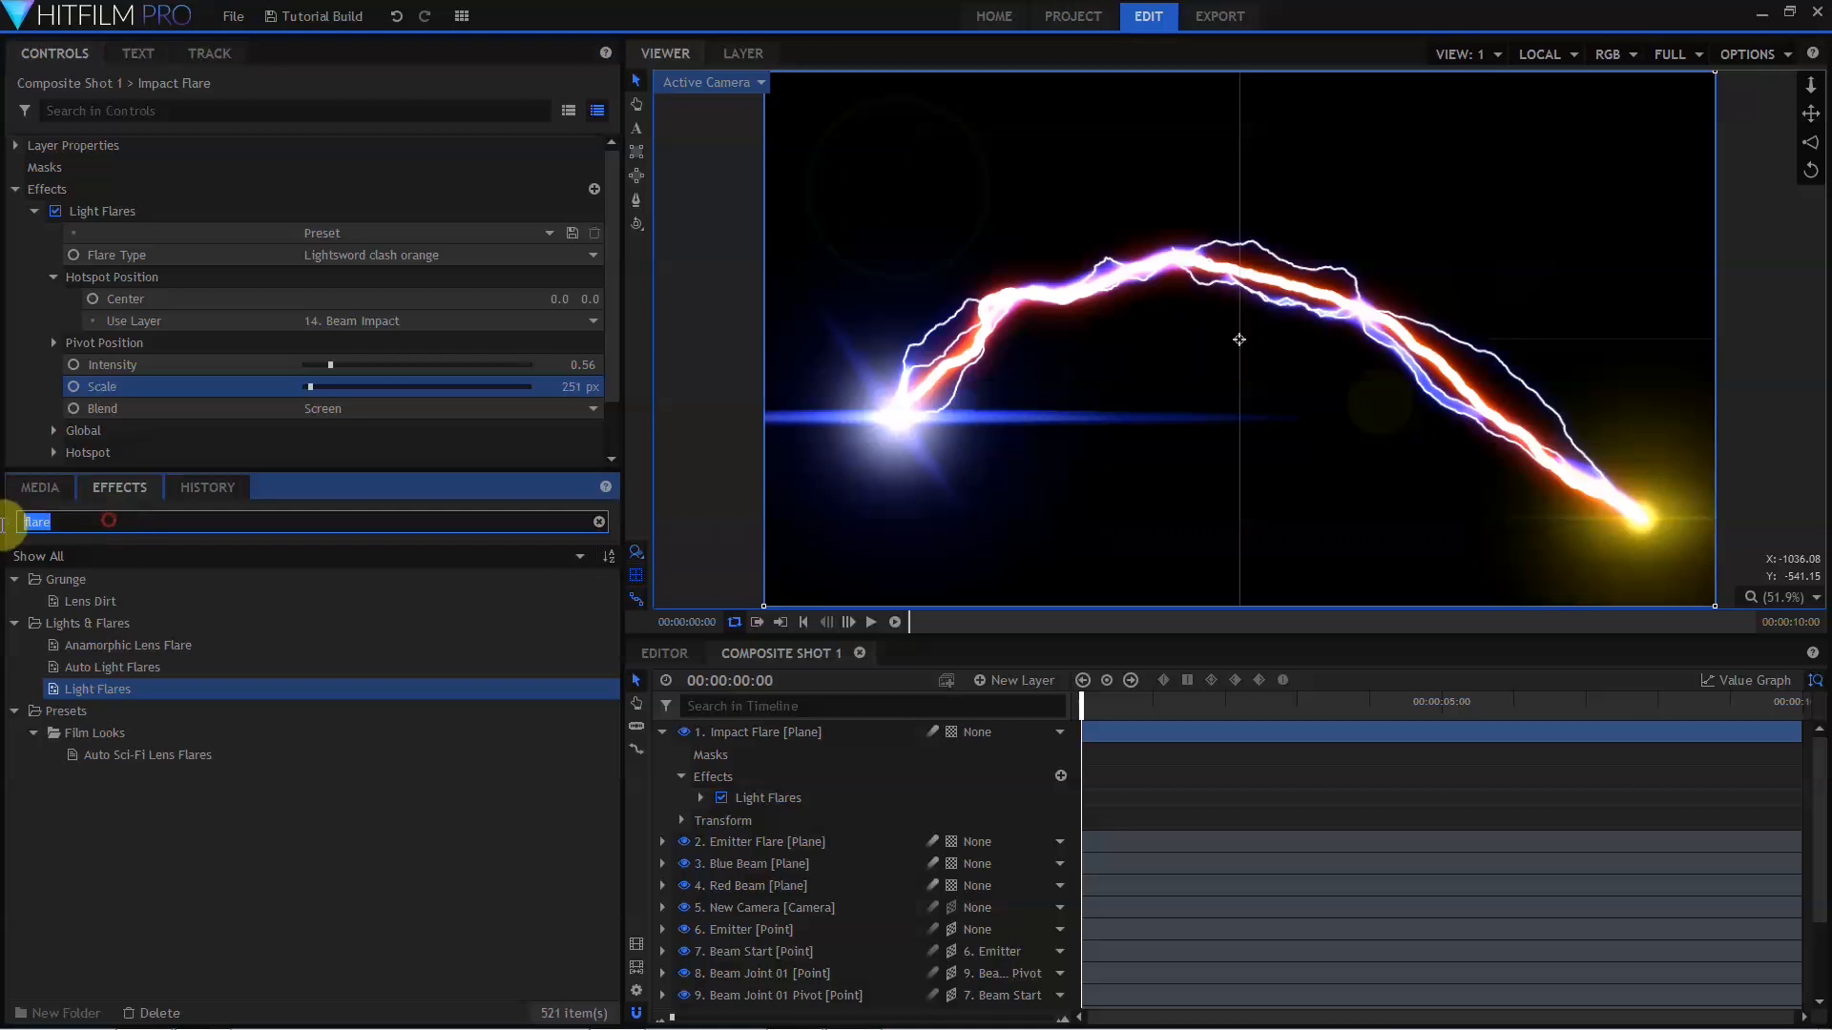
type("flicke")
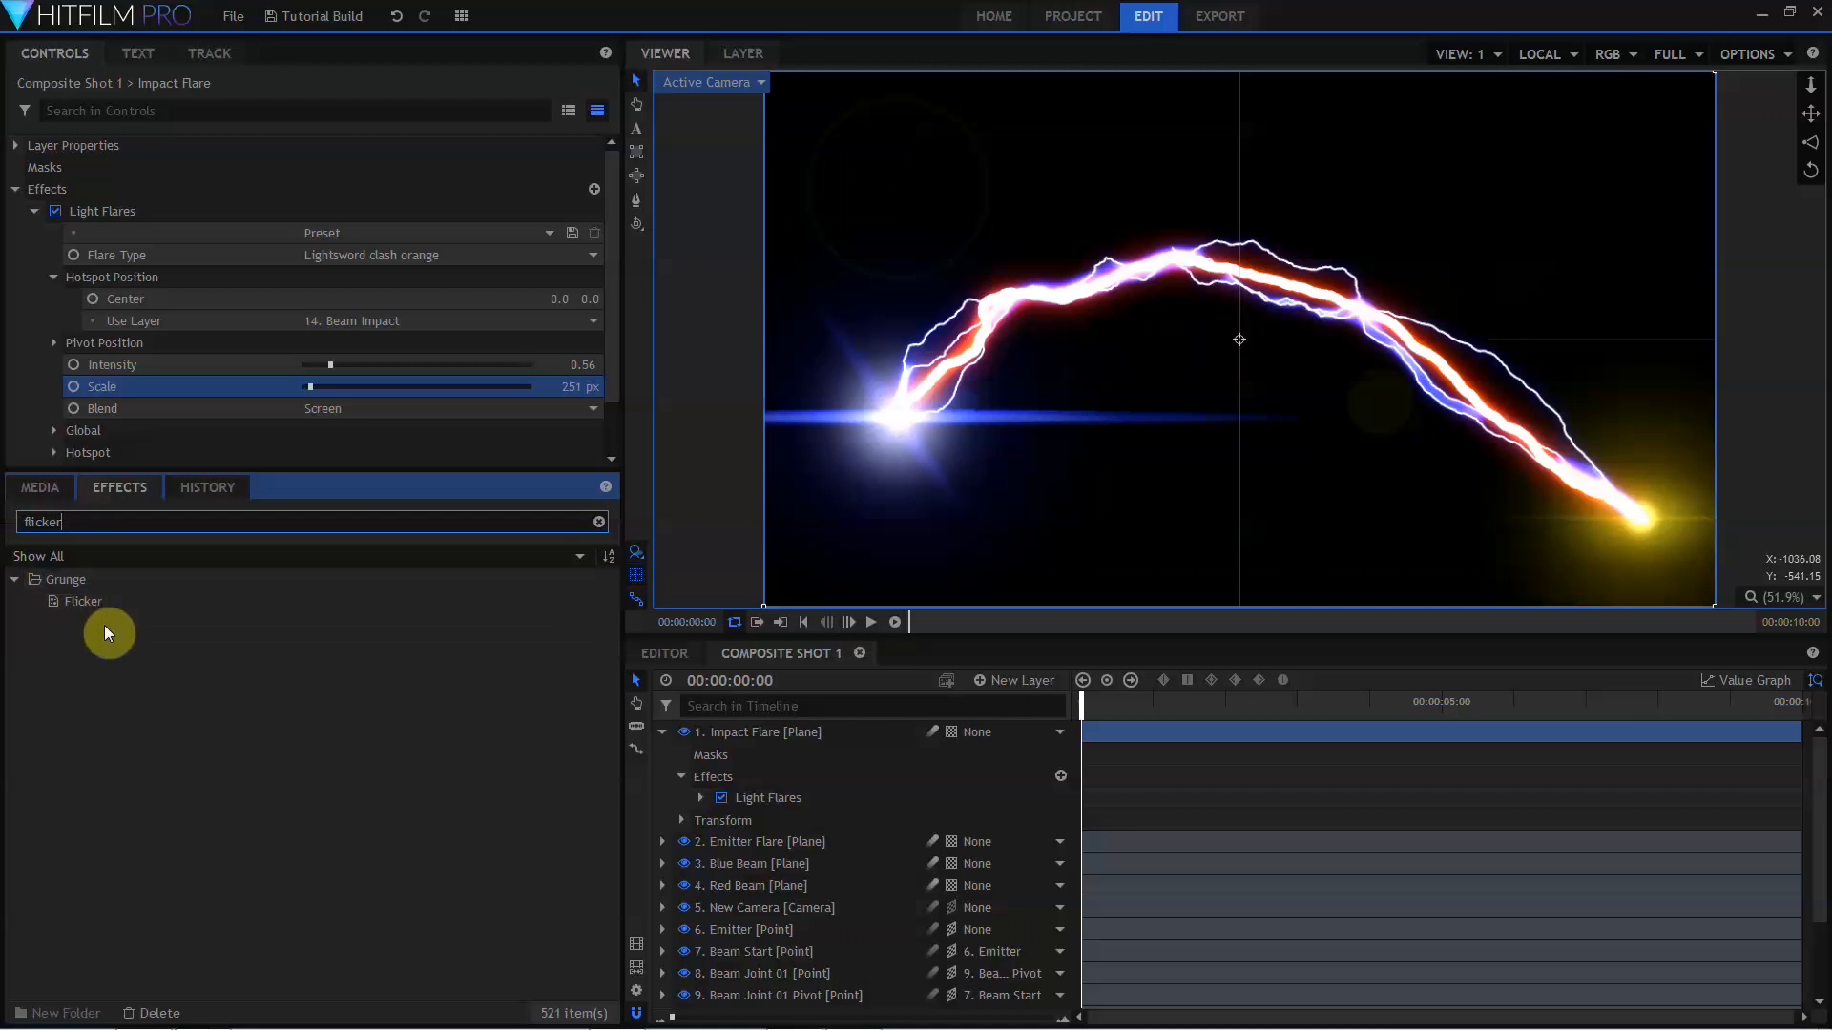
left_click_drag(95, 606, 747, 843)
left_click_drag(73, 607, 715, 731)
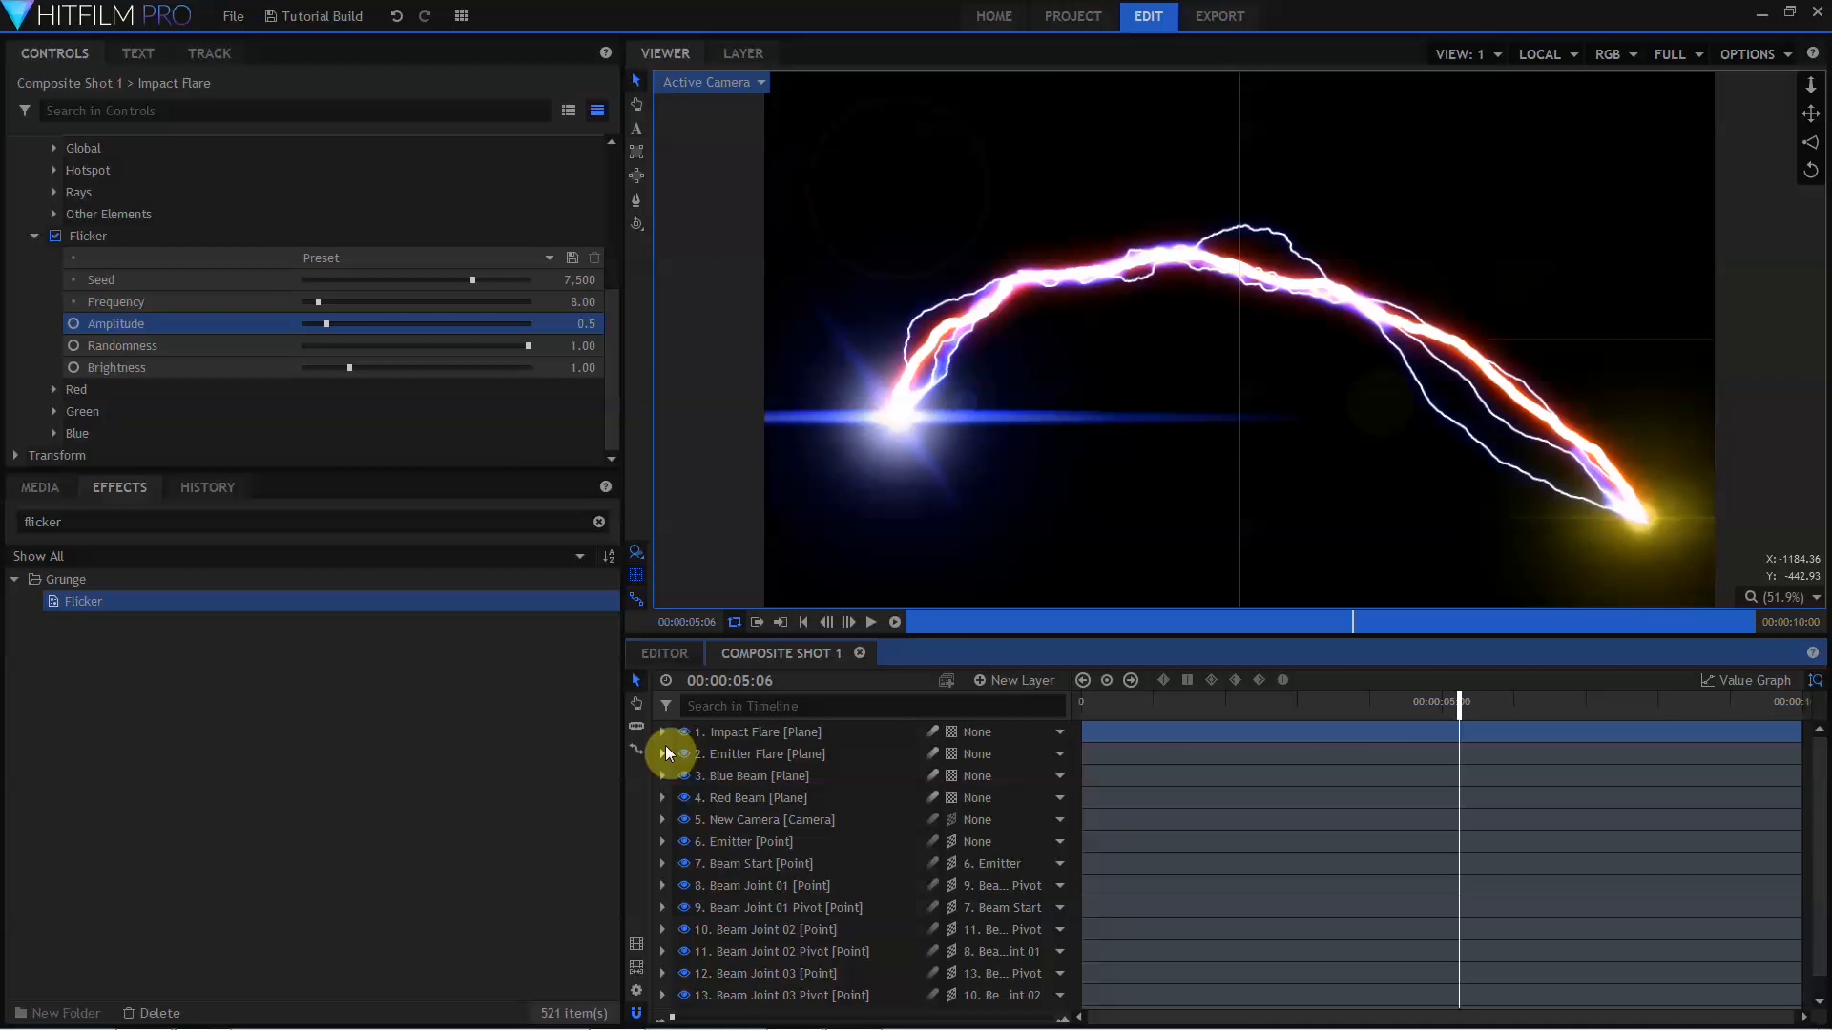
Clear the effects search and add the Quick 3D Bonfire effect as a layer above Impact Flare.
left_click(601, 530)
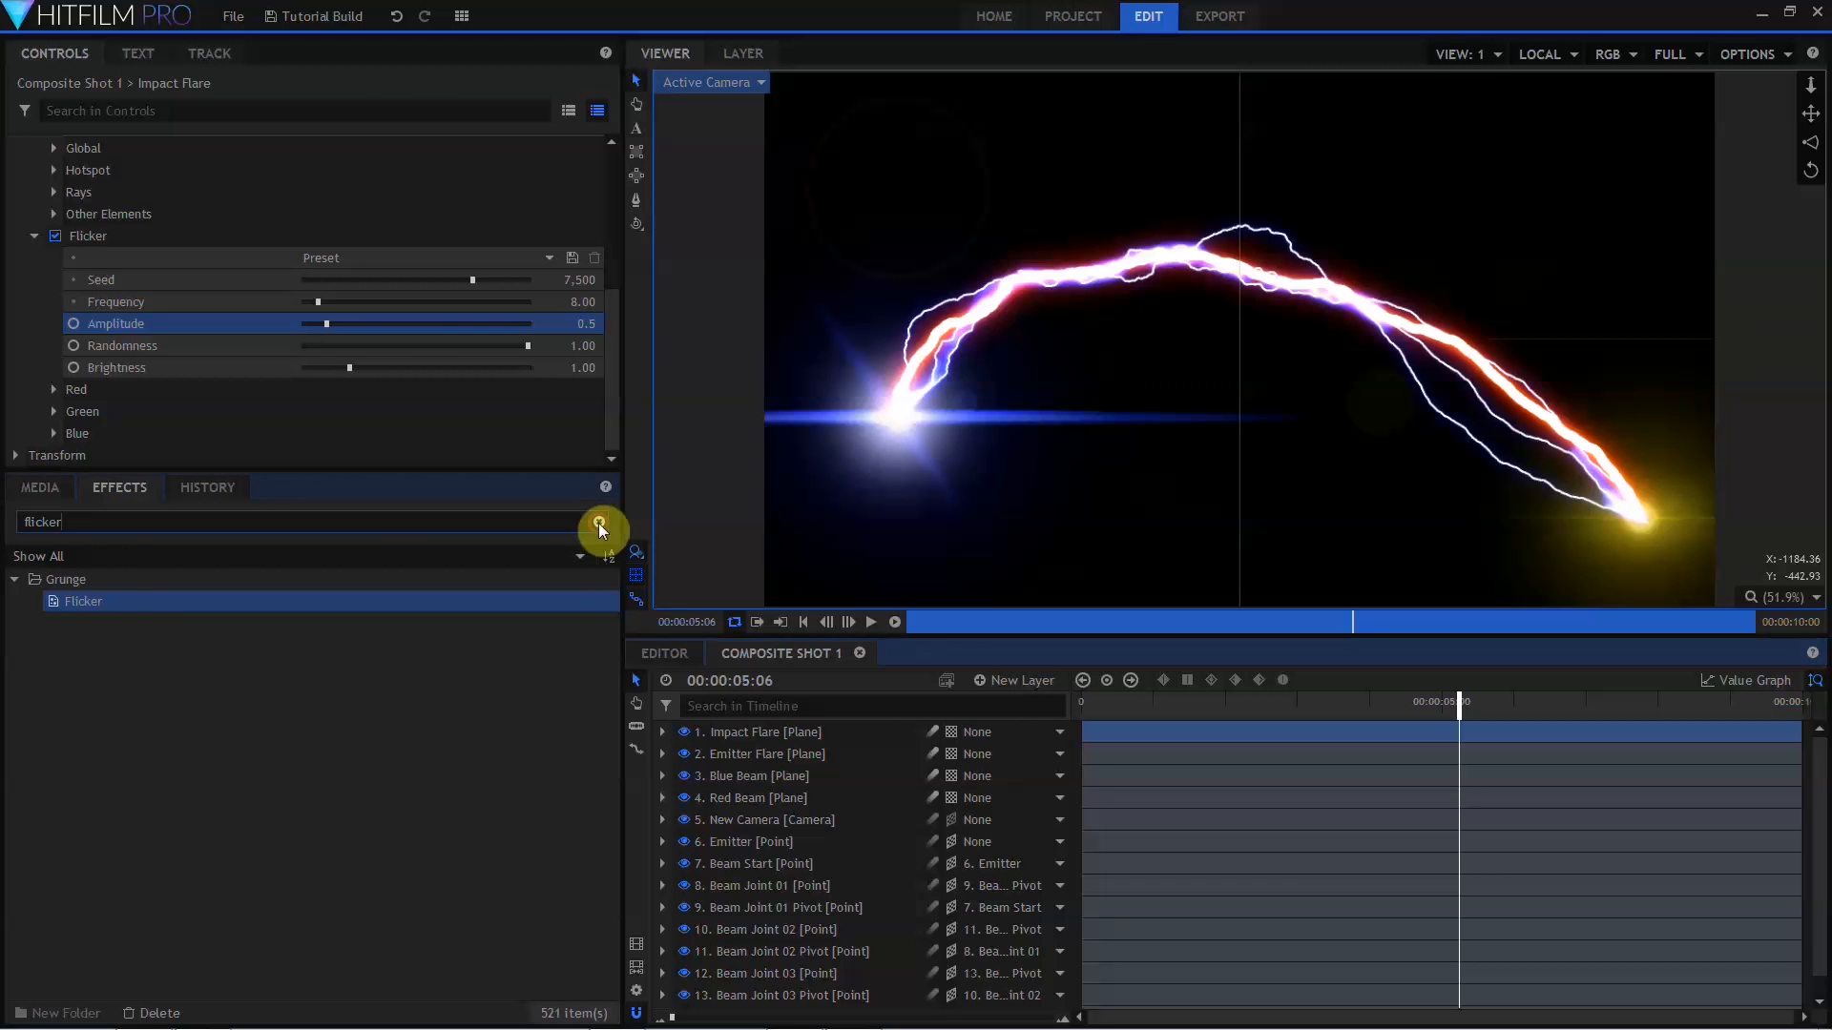
left_click(599, 523)
scroll(306, 687, "down", 3)
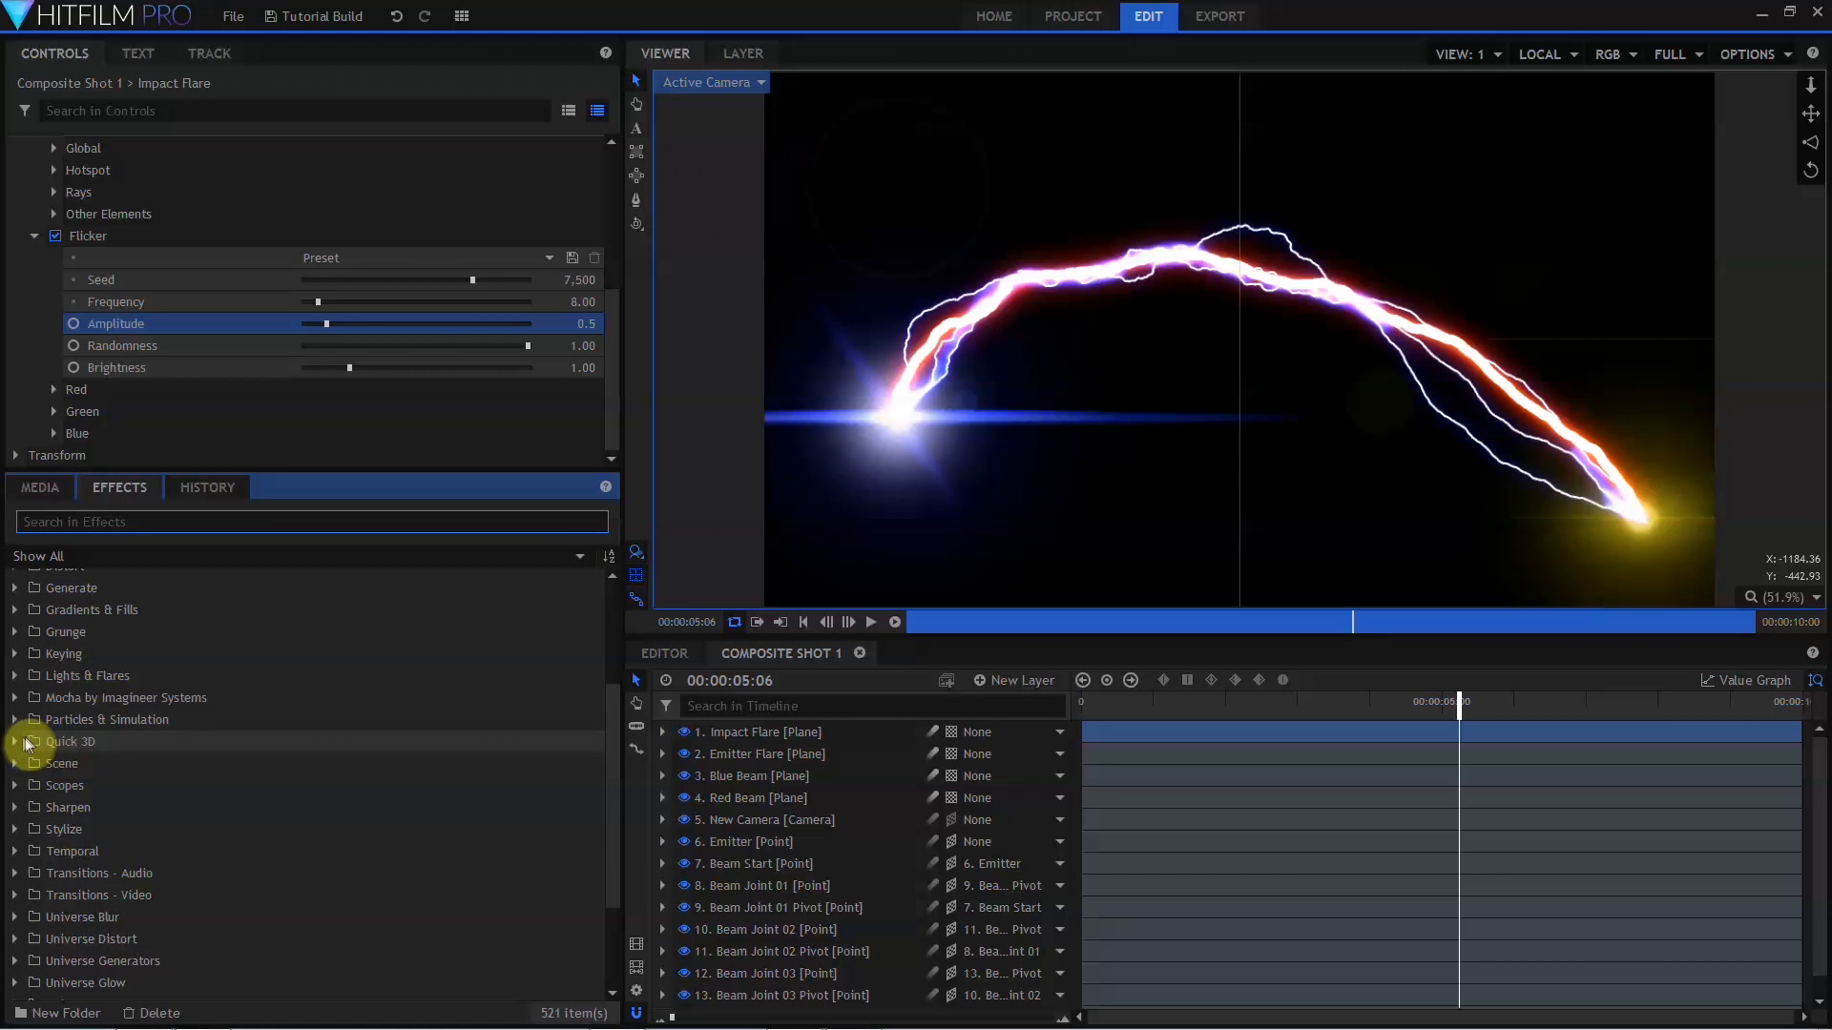
left_click(26, 743)
left_click_drag(75, 771, 740, 724)
Parent the Bonfire layer to Beam Impact and set its Position to 0.0, 0.0, 0.0.
left_click(983, 731)
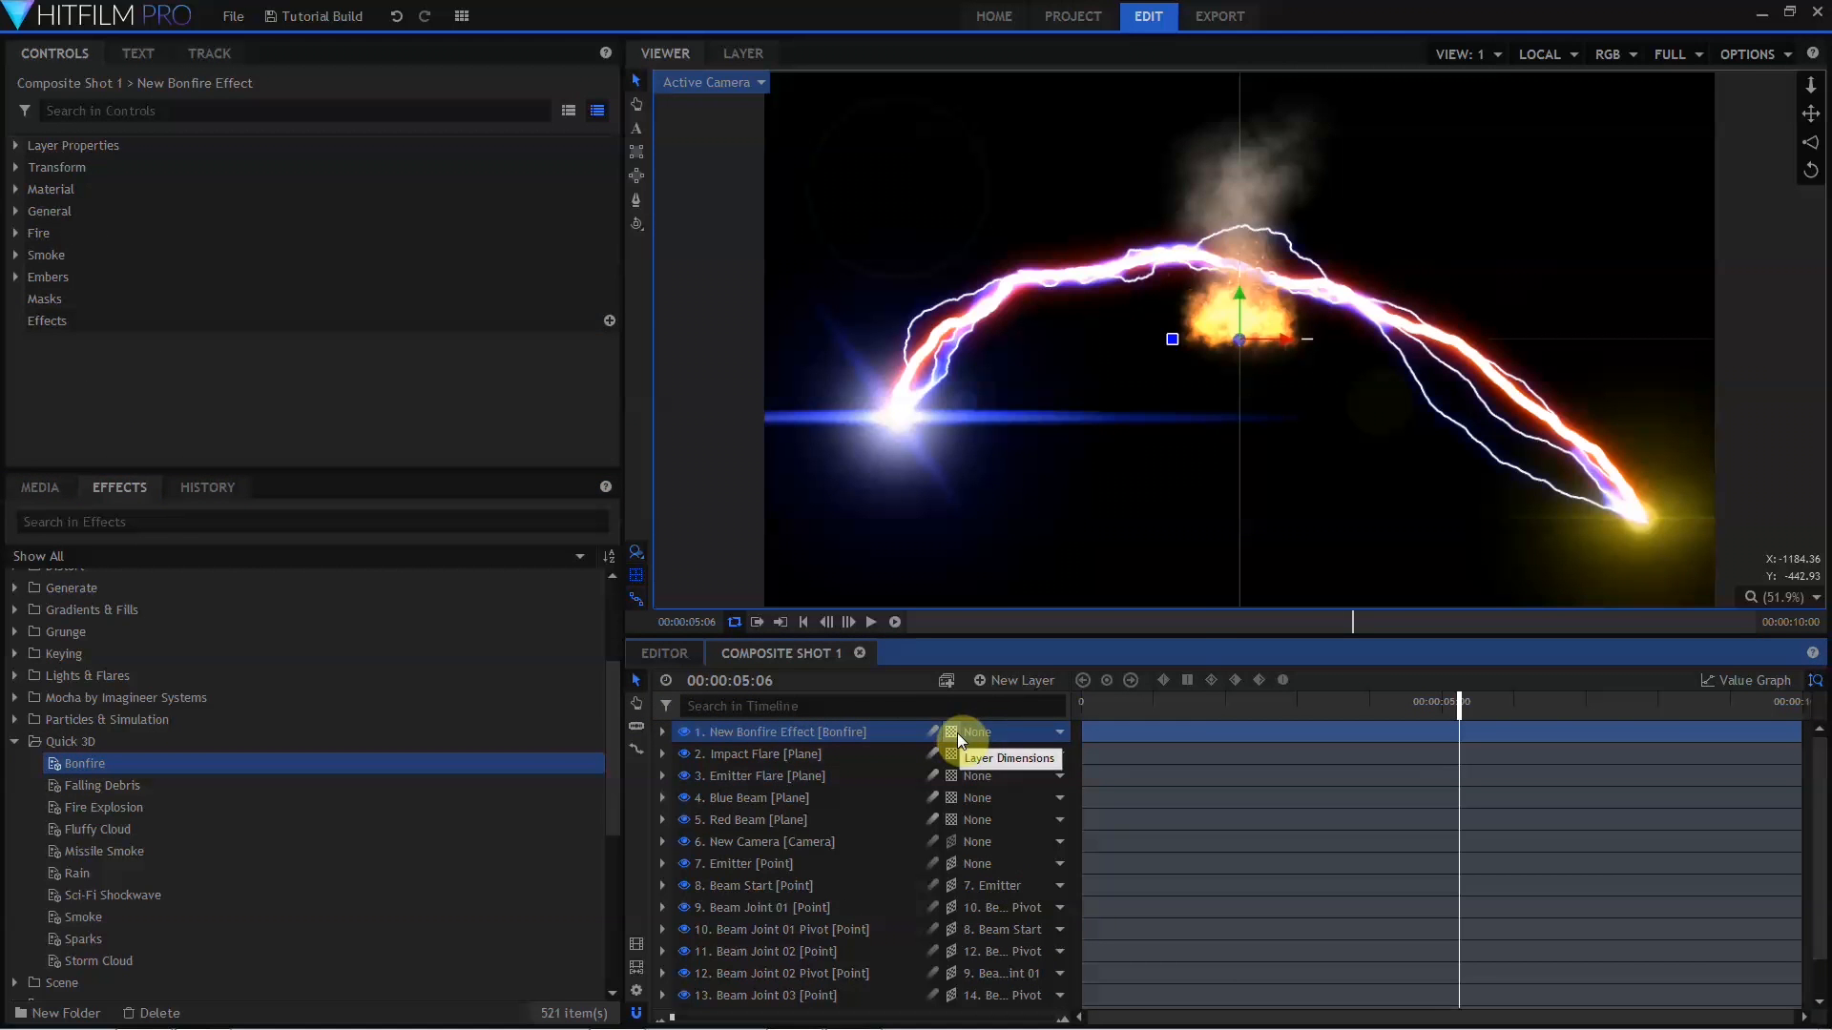
left_click(994, 731)
left_click(1011, 713)
left_click(662, 734)
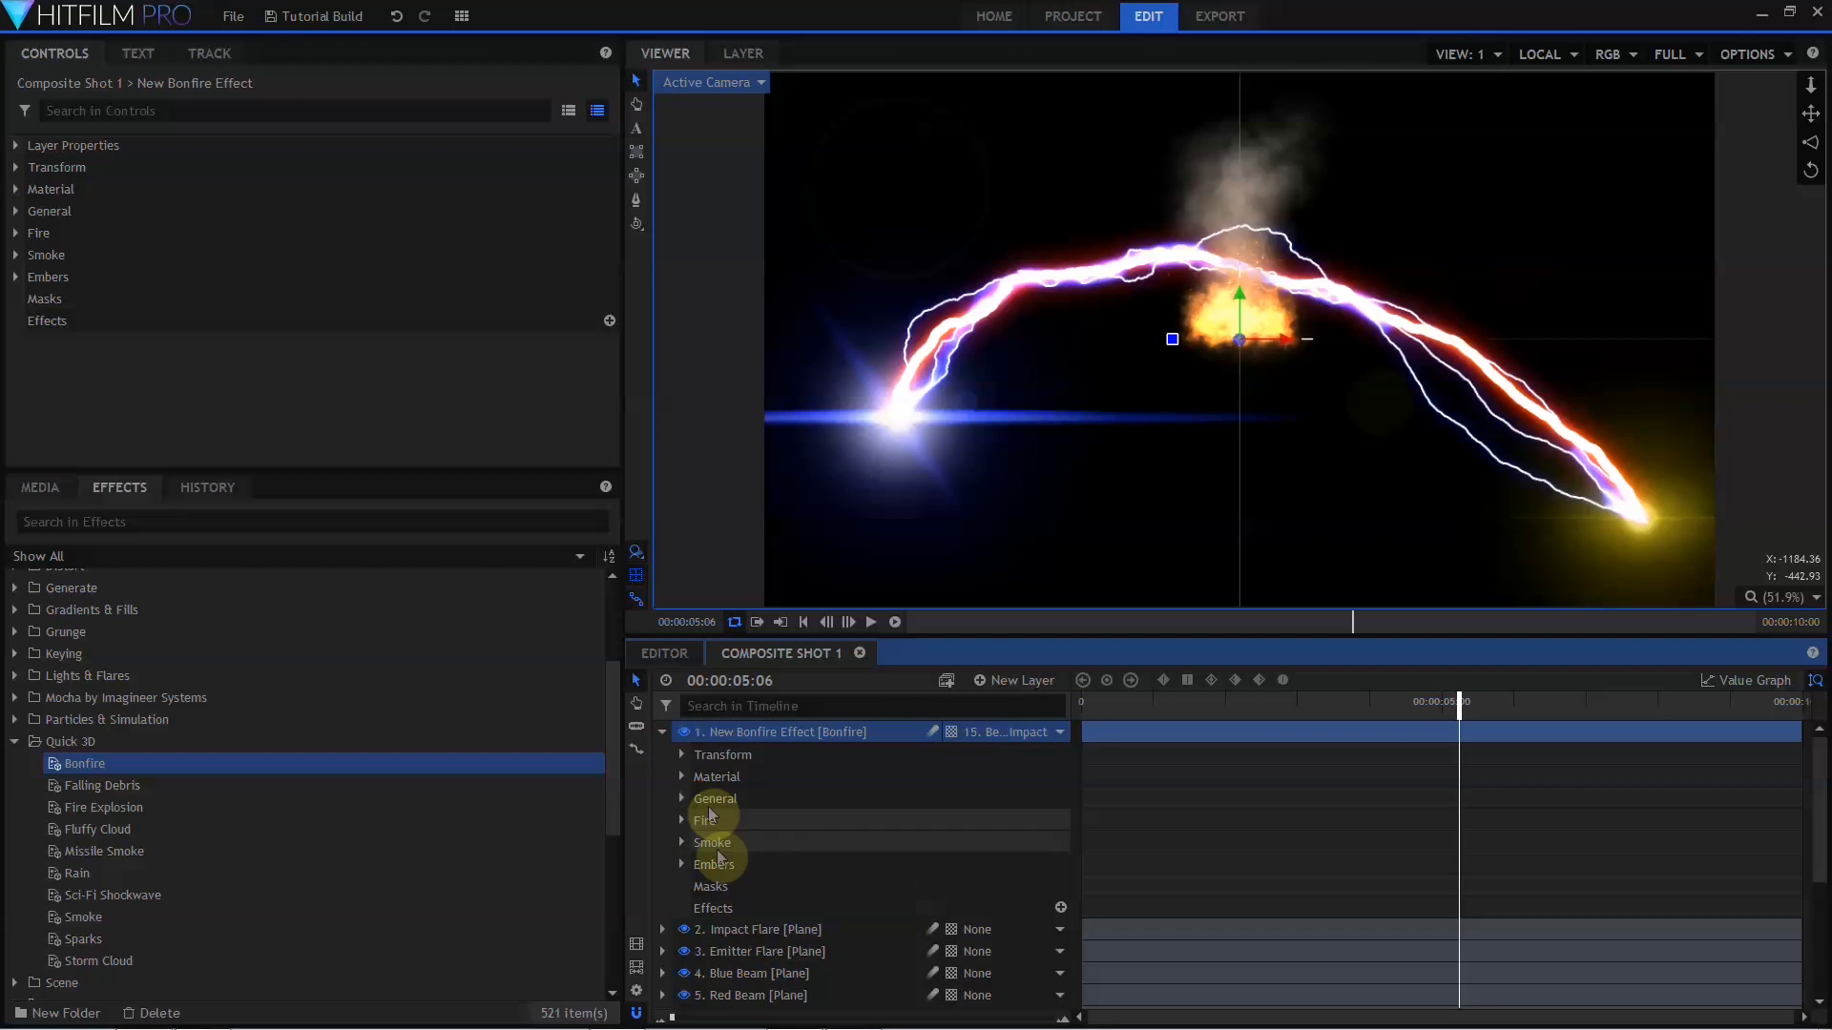
left_click(680, 756)
left_click(960, 817)
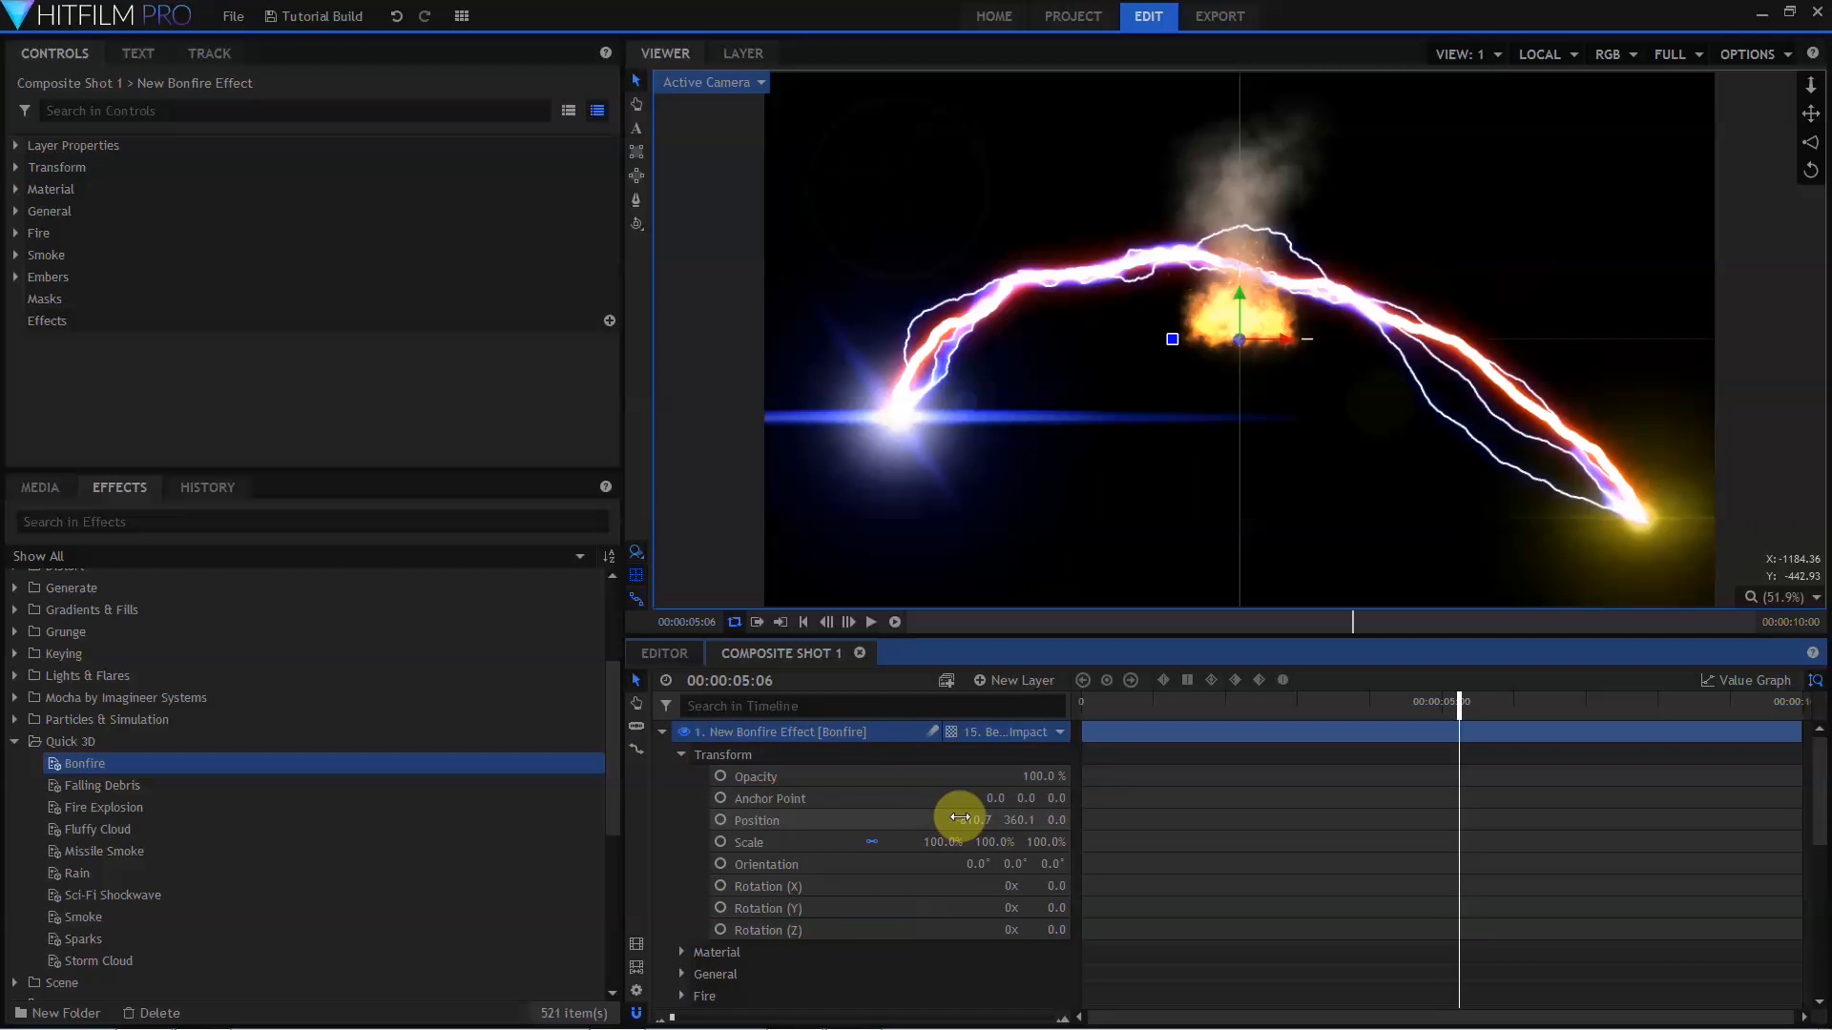
type("0")
key("Tab")
type("0")
key("Tab")
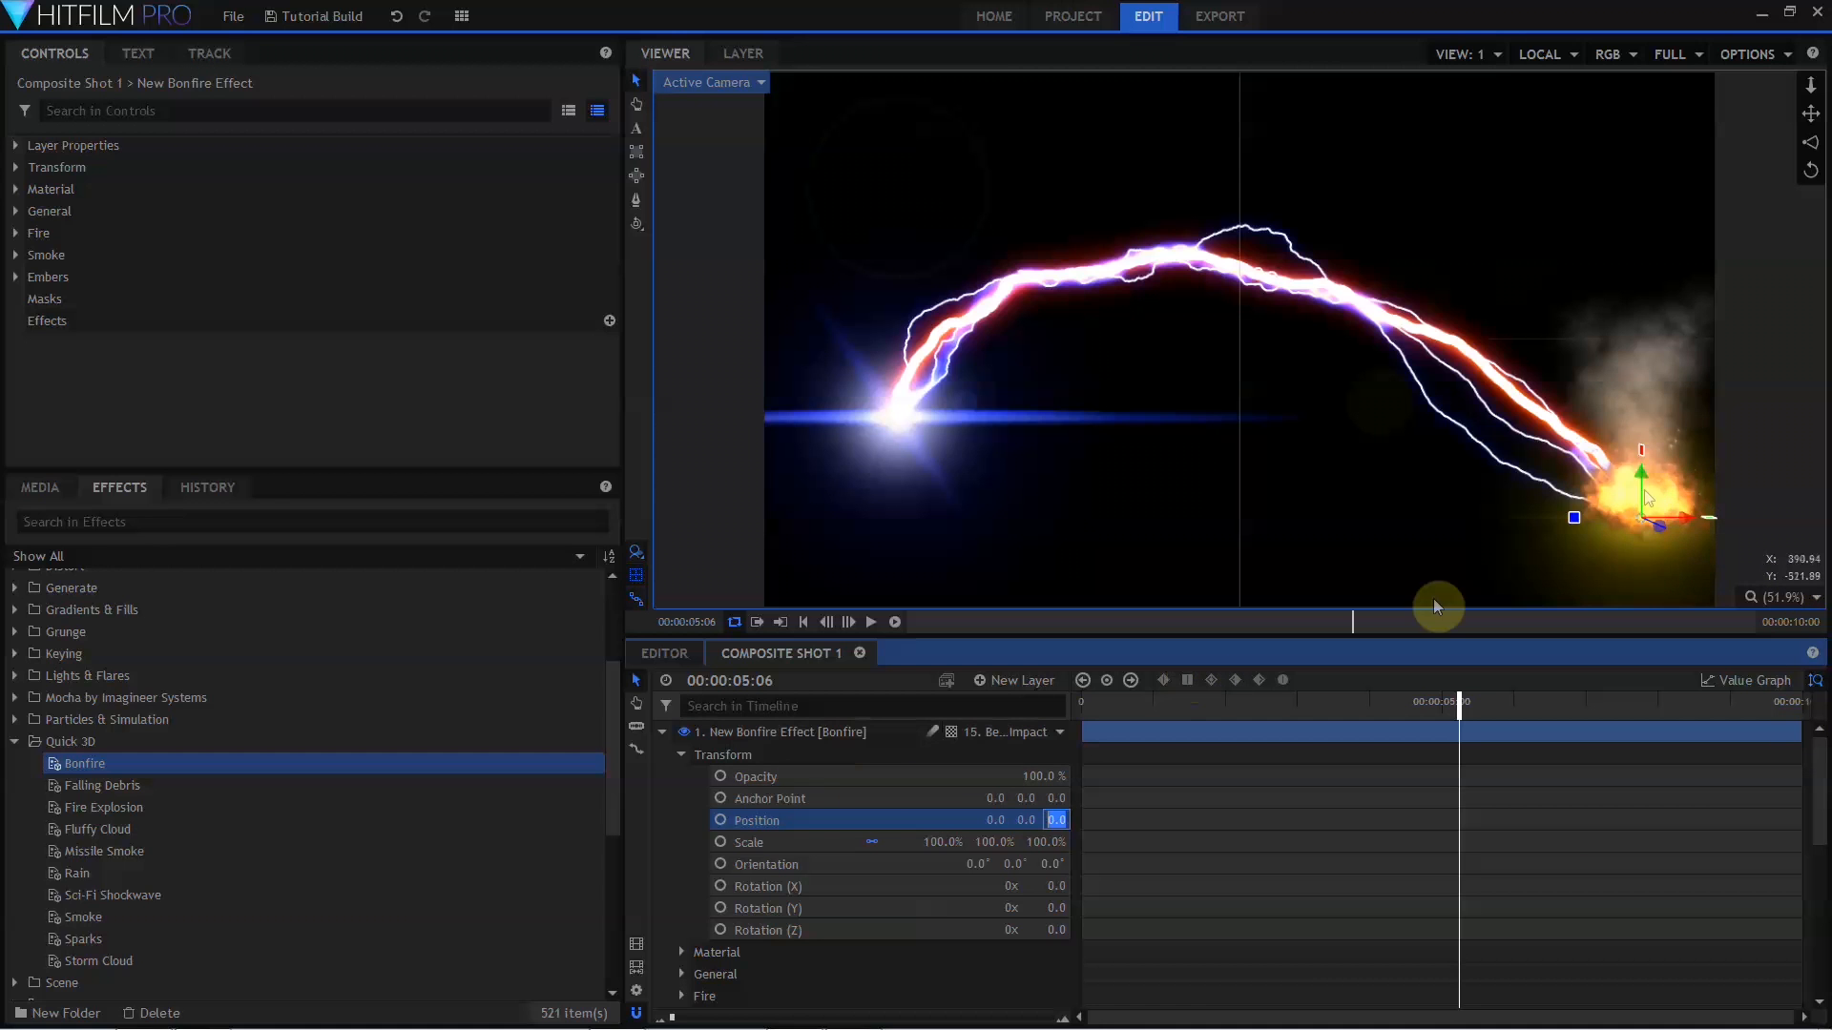
Deactivate the Fire and Smoke components of the Bonfire layer.
left_click(805, 734)
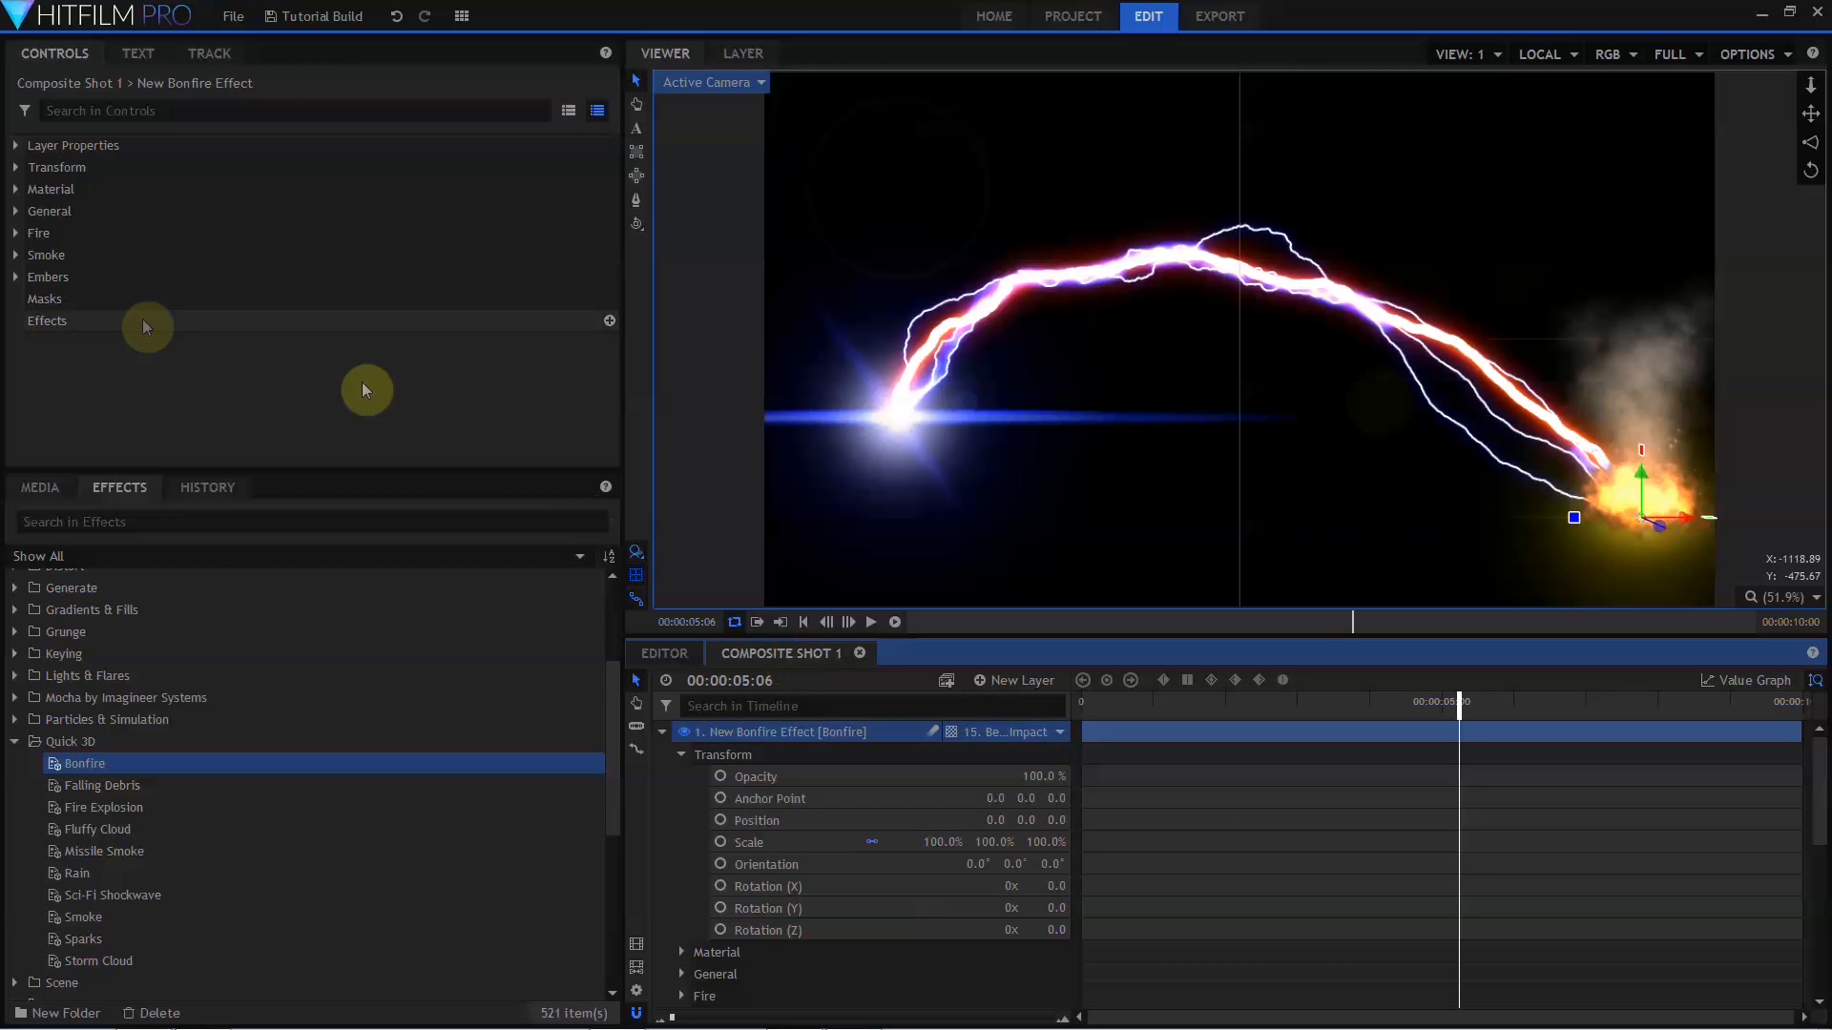
left_click(23, 235)
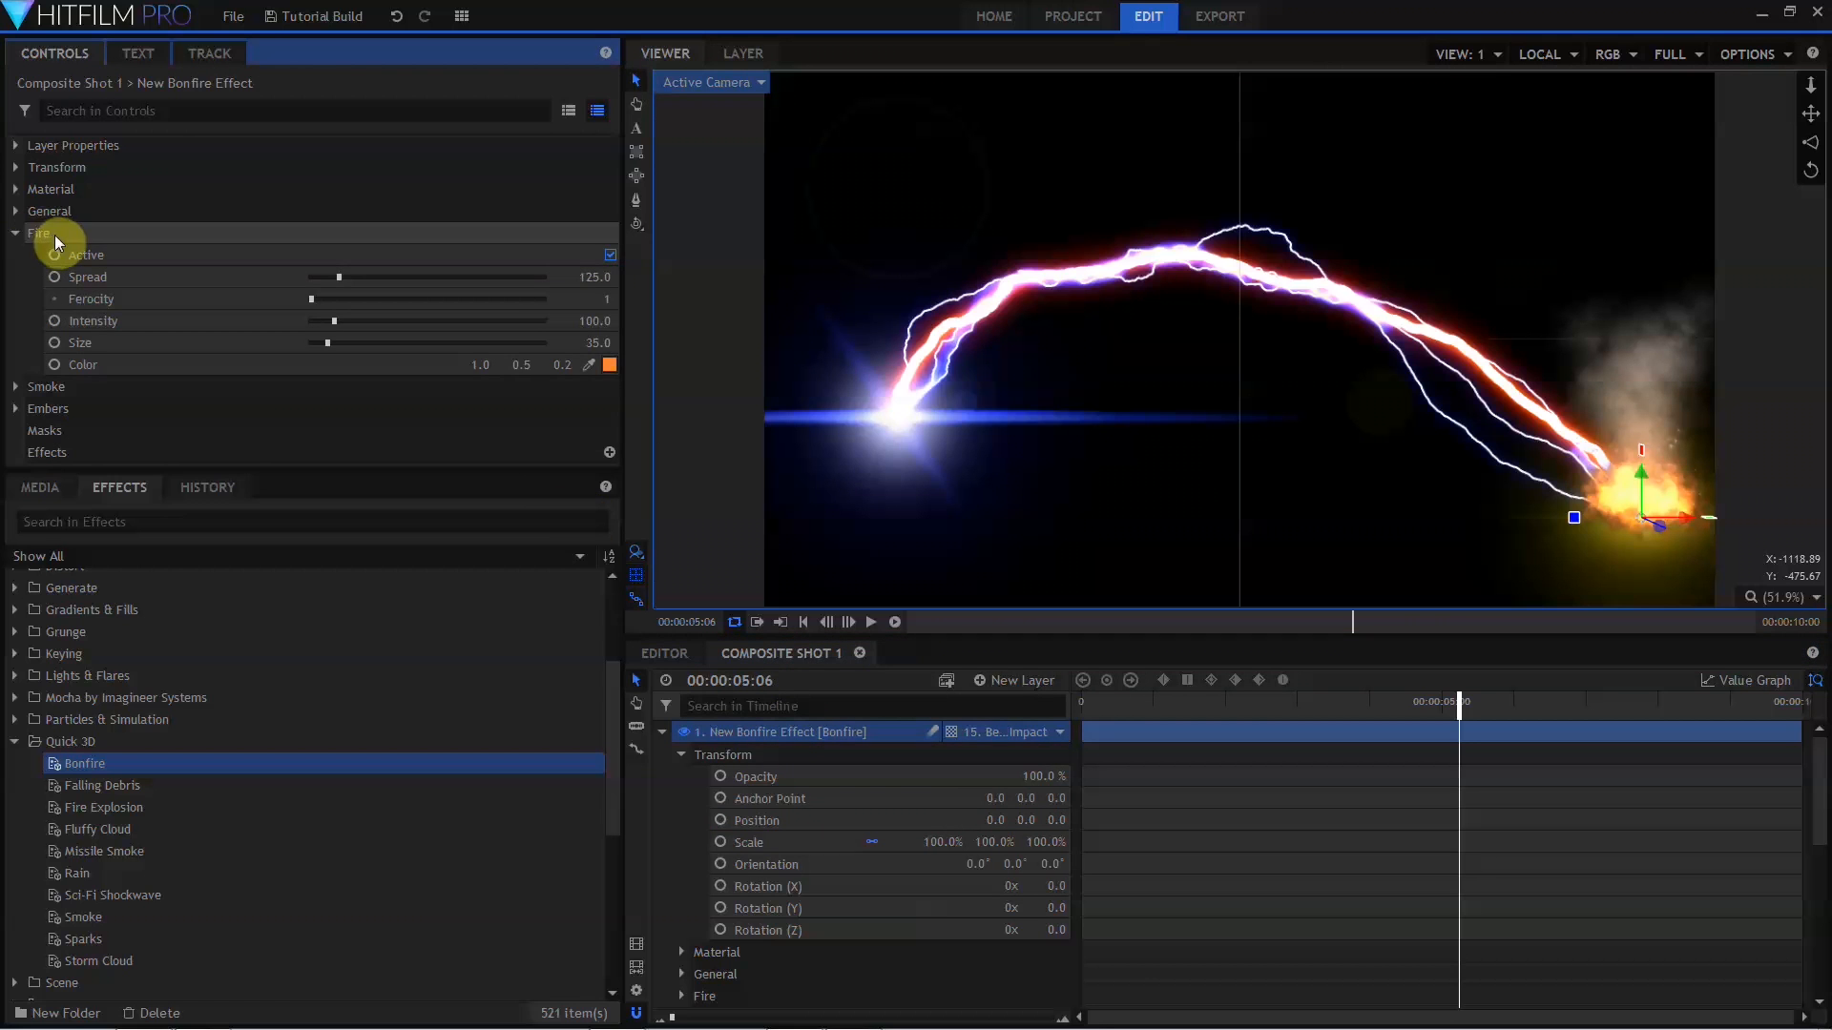
left_click(610, 255)
left_click(26, 386)
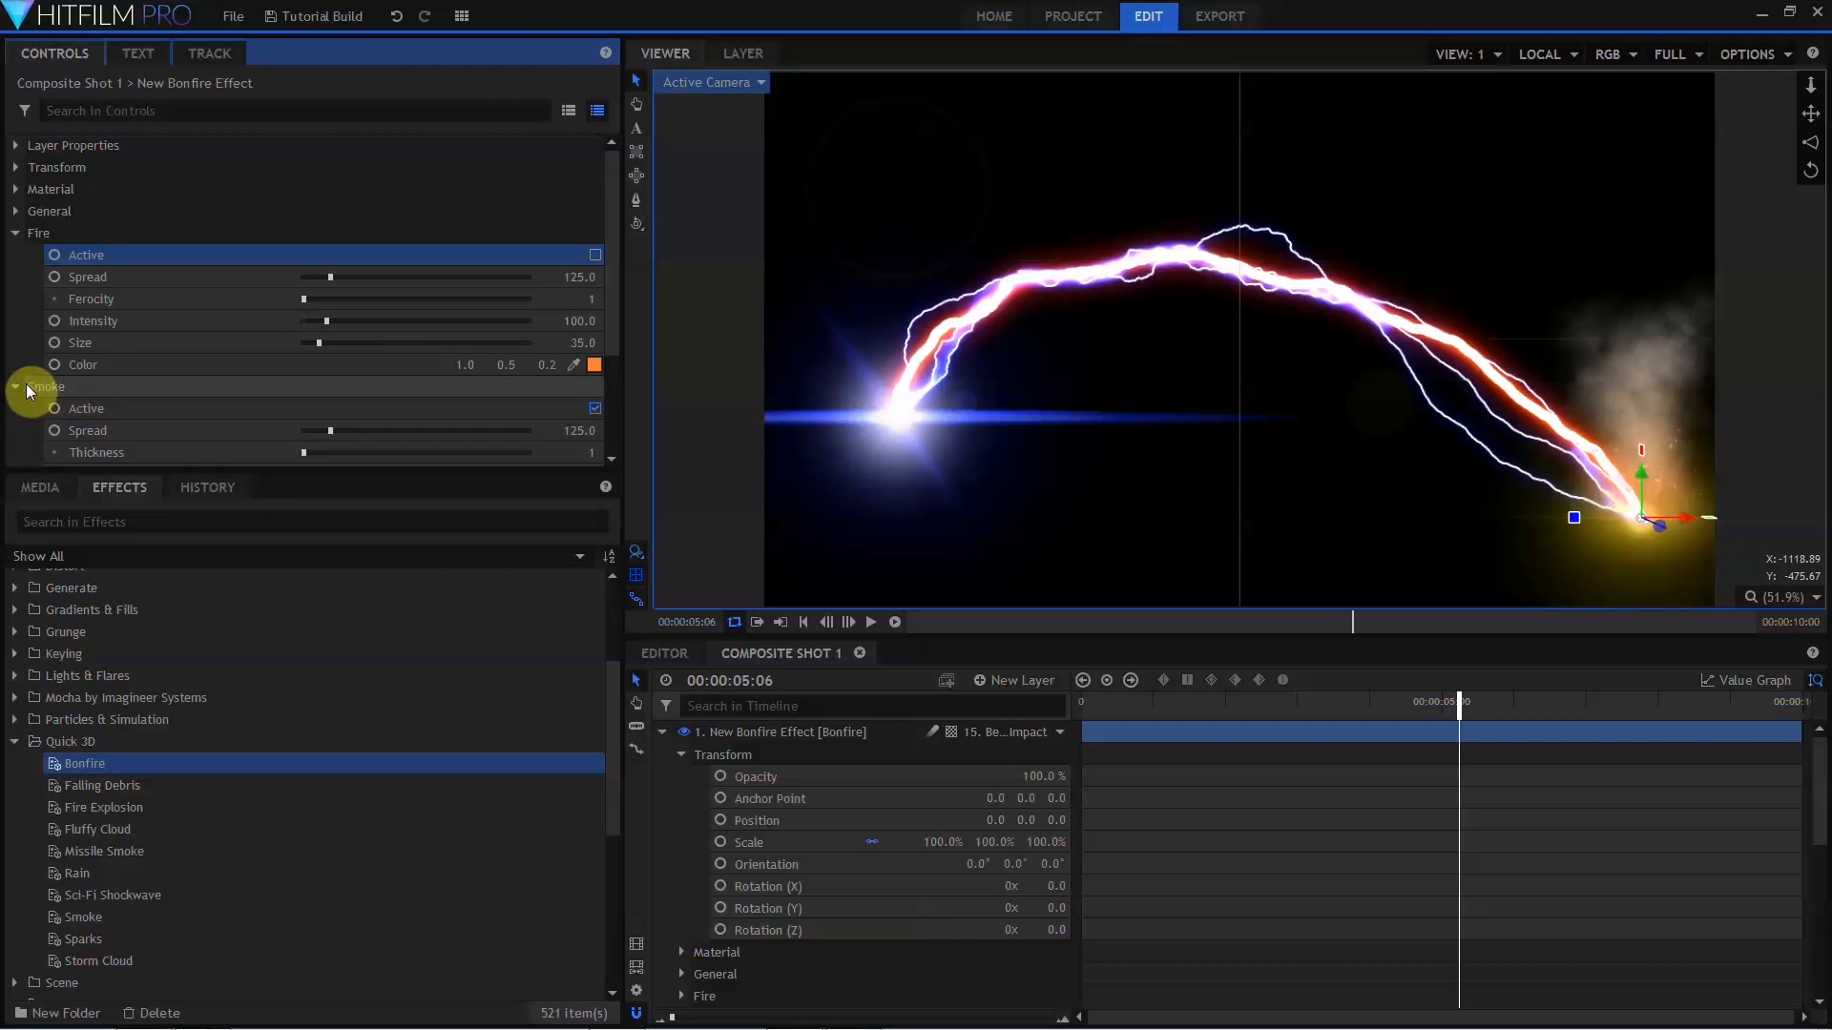
left_click(595, 408)
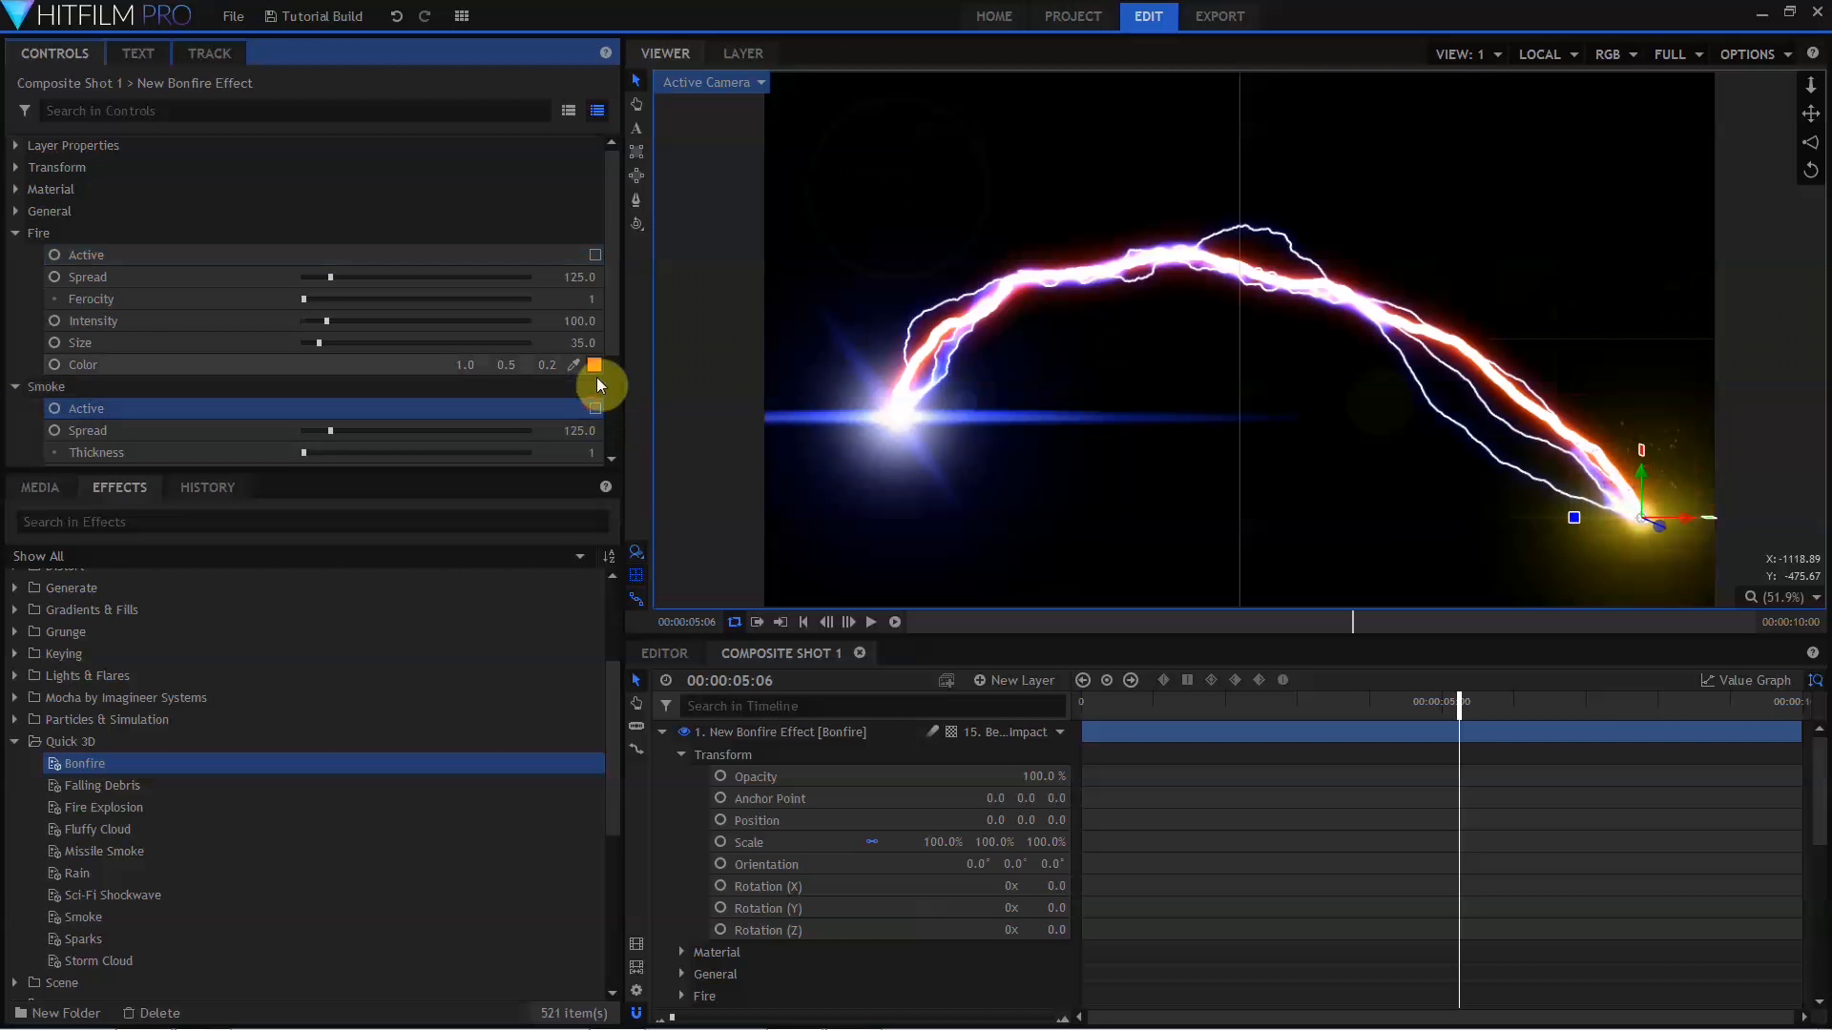
Set the Bonfire's Embers Amount to 620 and Turbulence to 86.
scroll(611, 330, "down", 3)
left_click(20, 415)
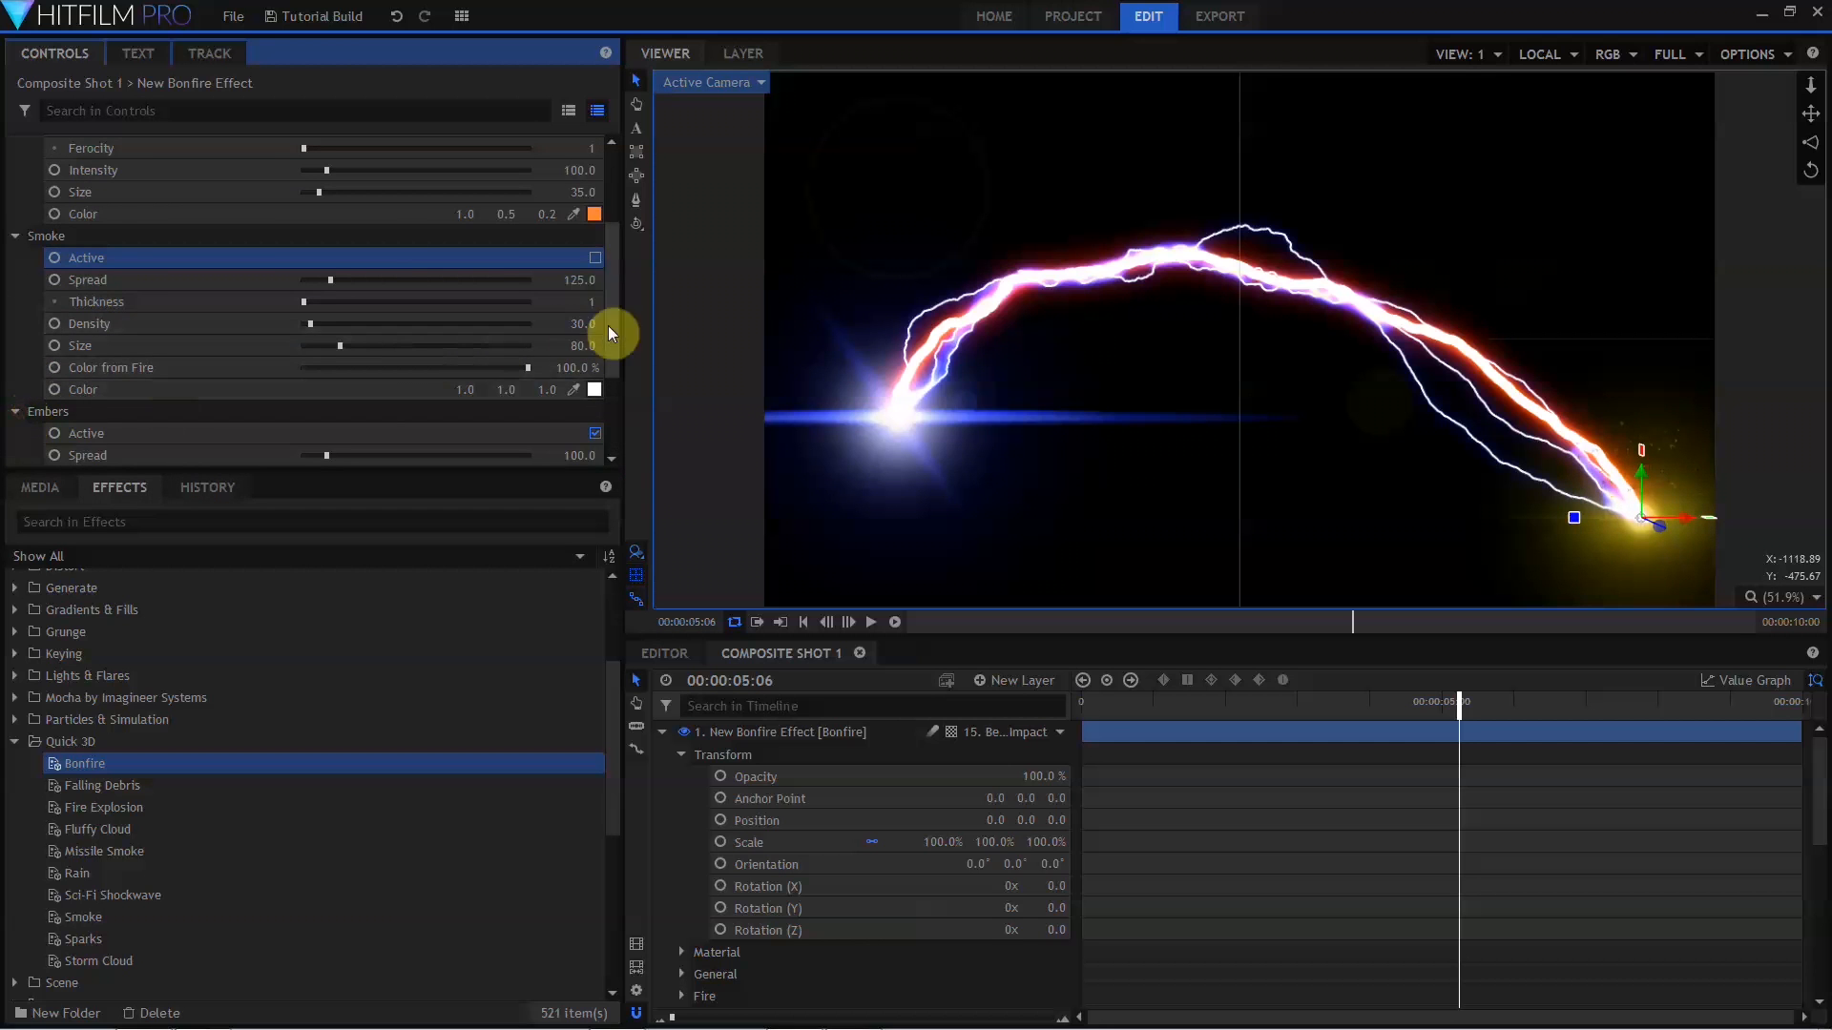
scroll(610, 331, "down", 3)
left_click_drag(428, 356, 496, 369)
left_click(325, 389)
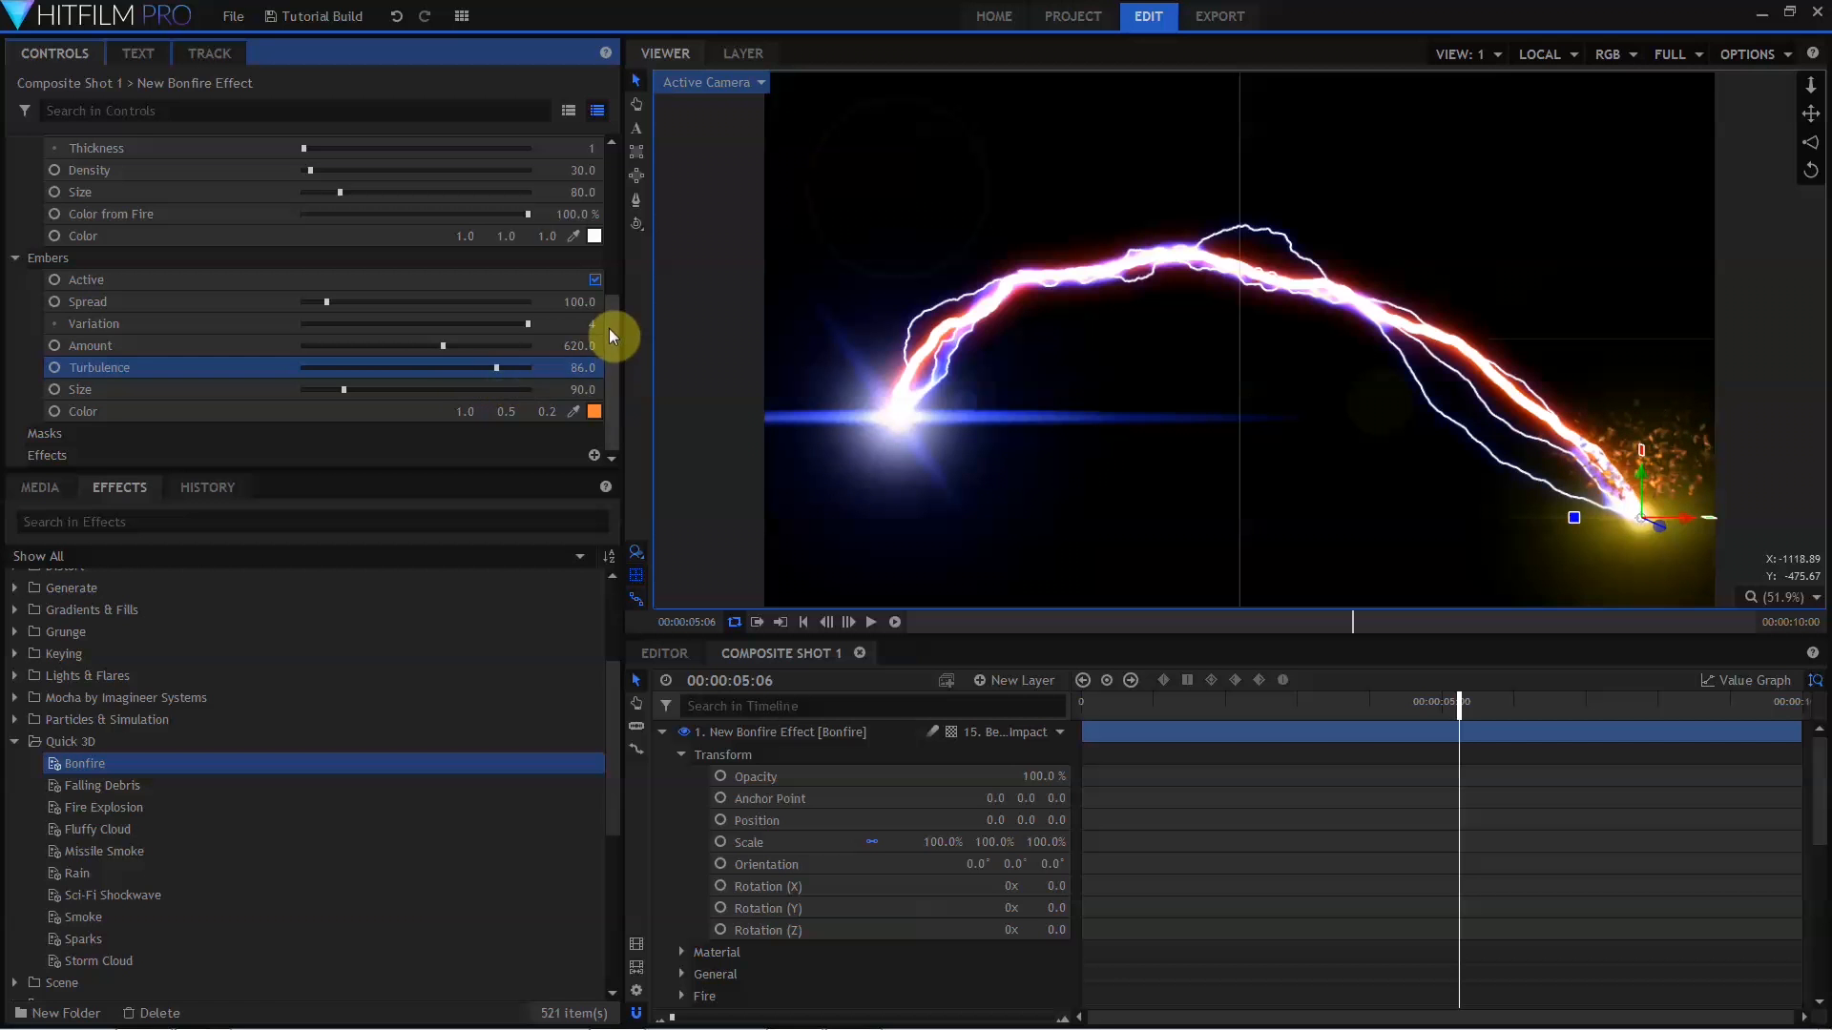
Set the Bonfire layer's blend mode to Add.
scroll(609, 328, "up", 5)
left_click(31, 149)
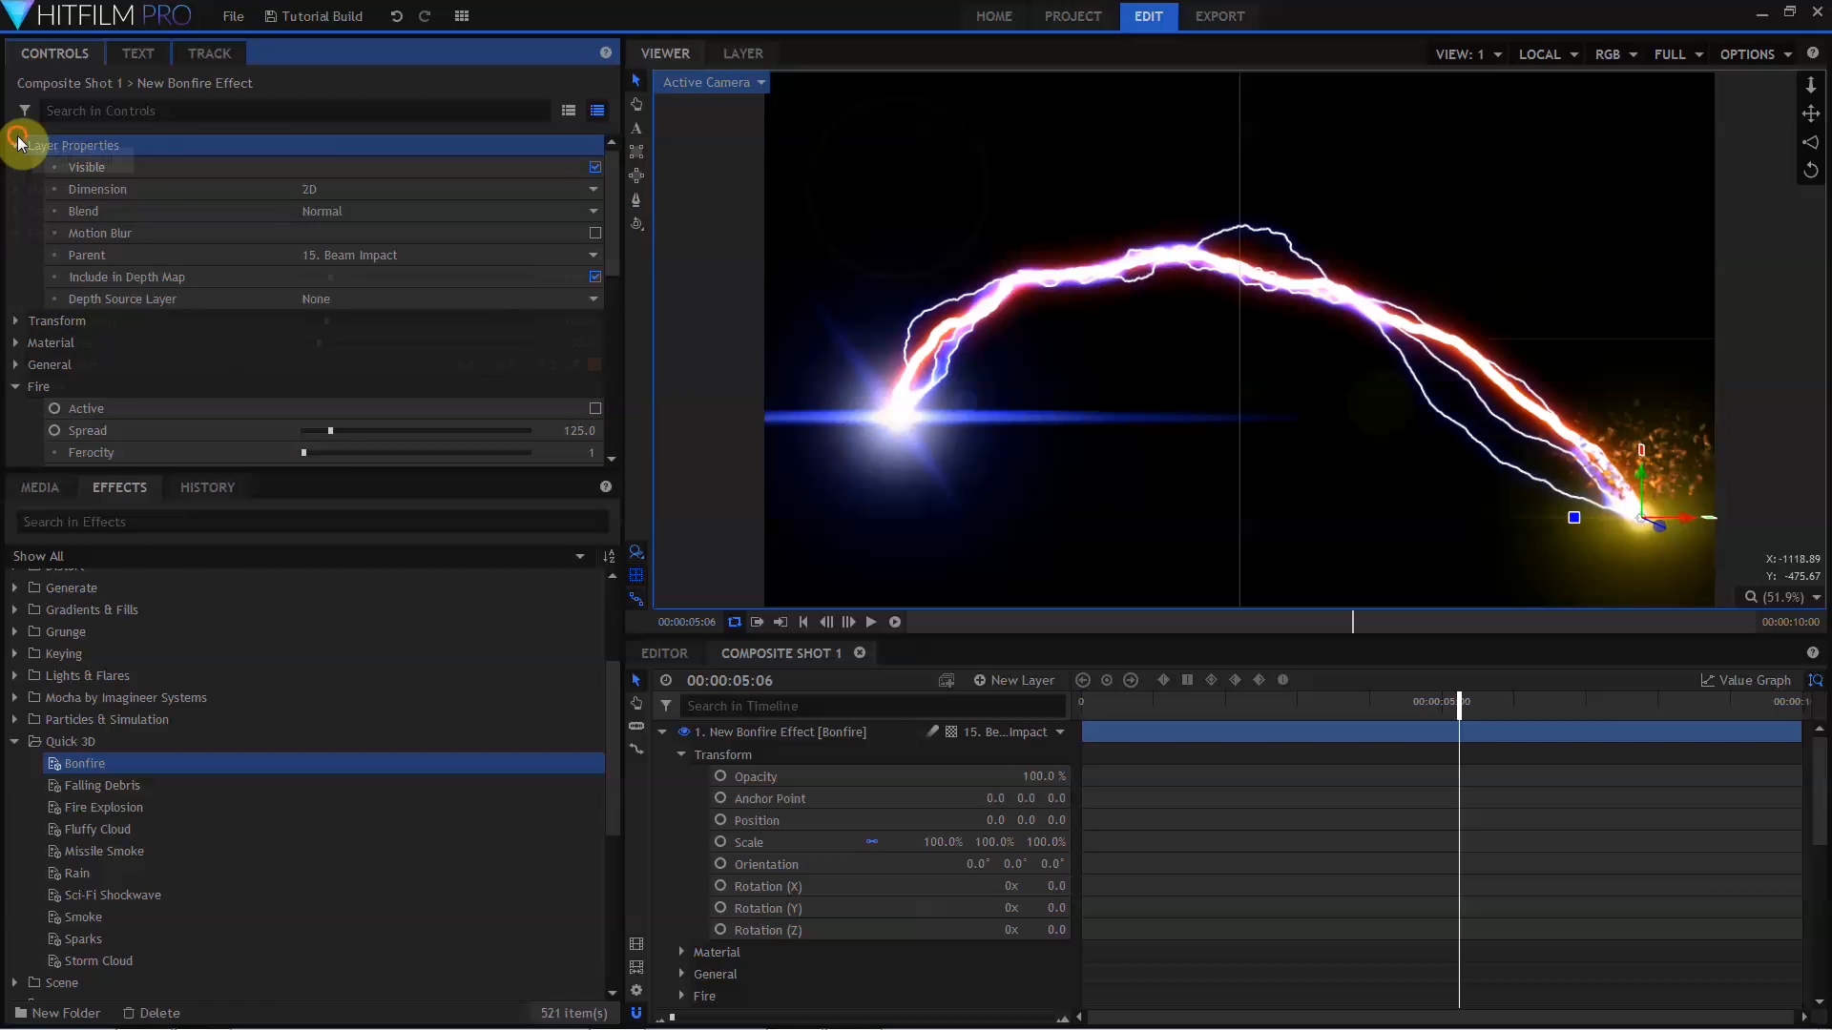
left_click(334, 210)
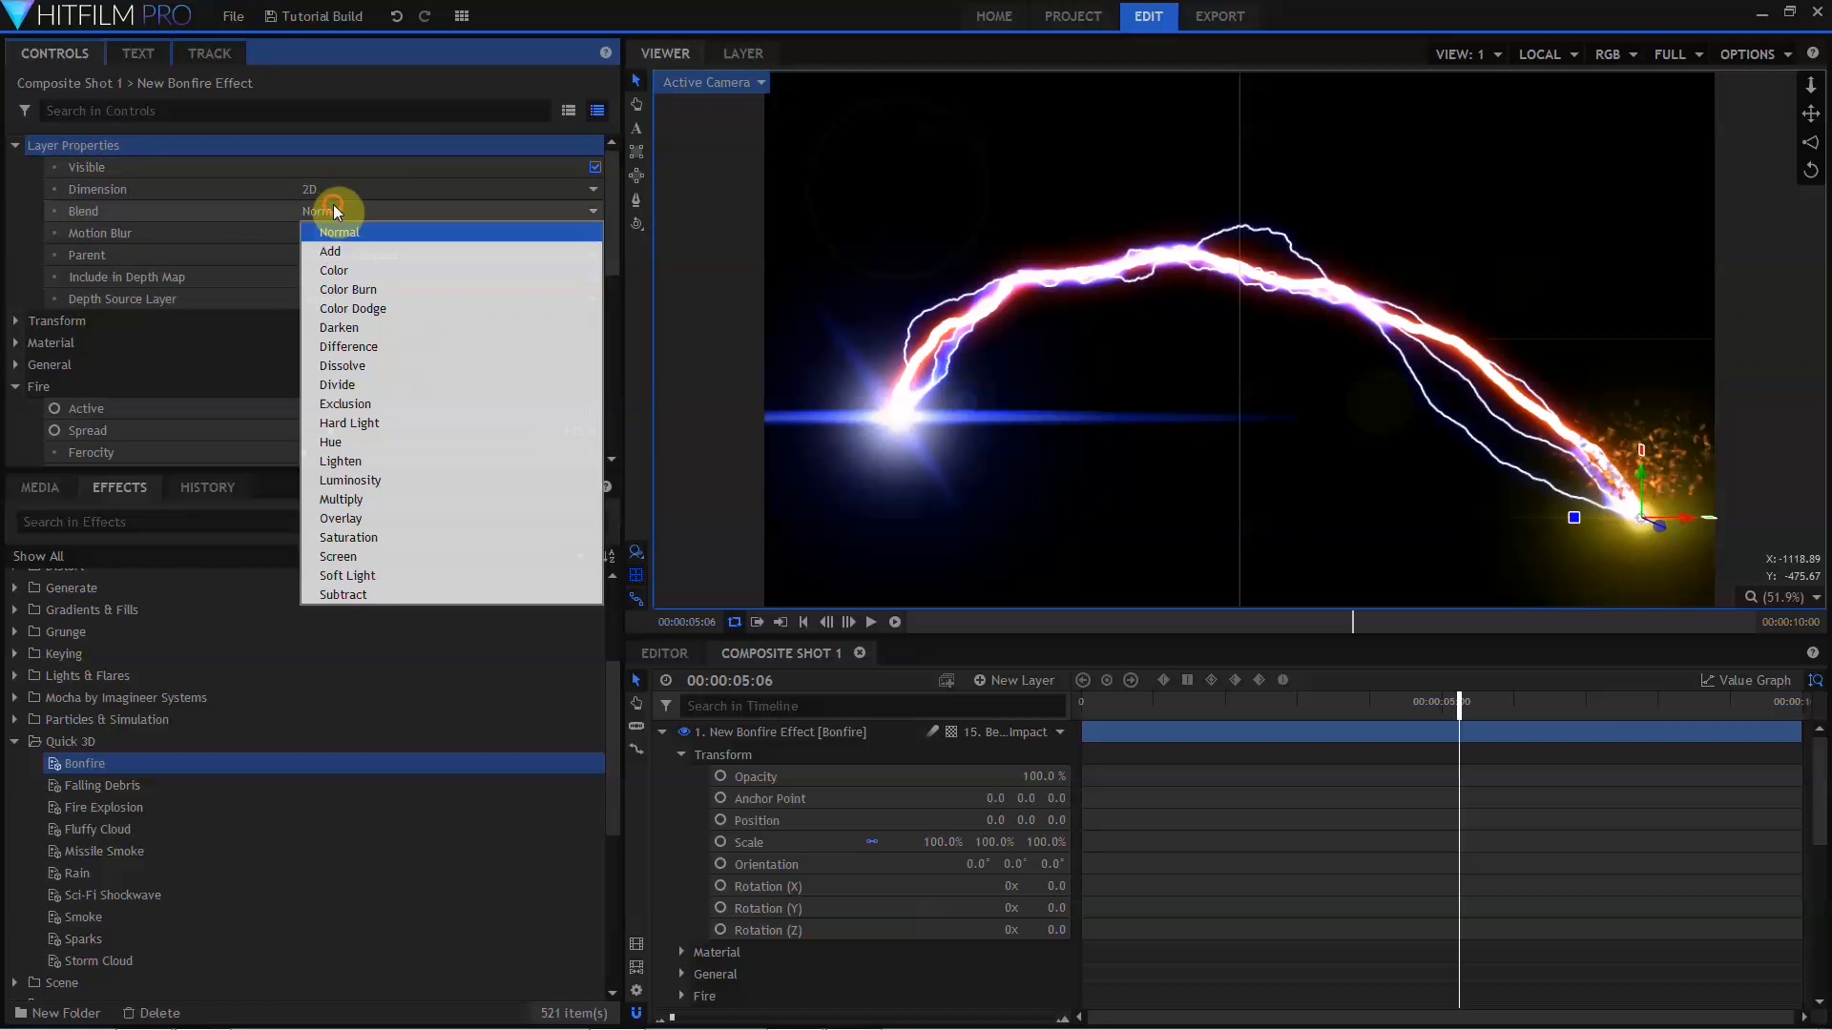
left_click(348, 251)
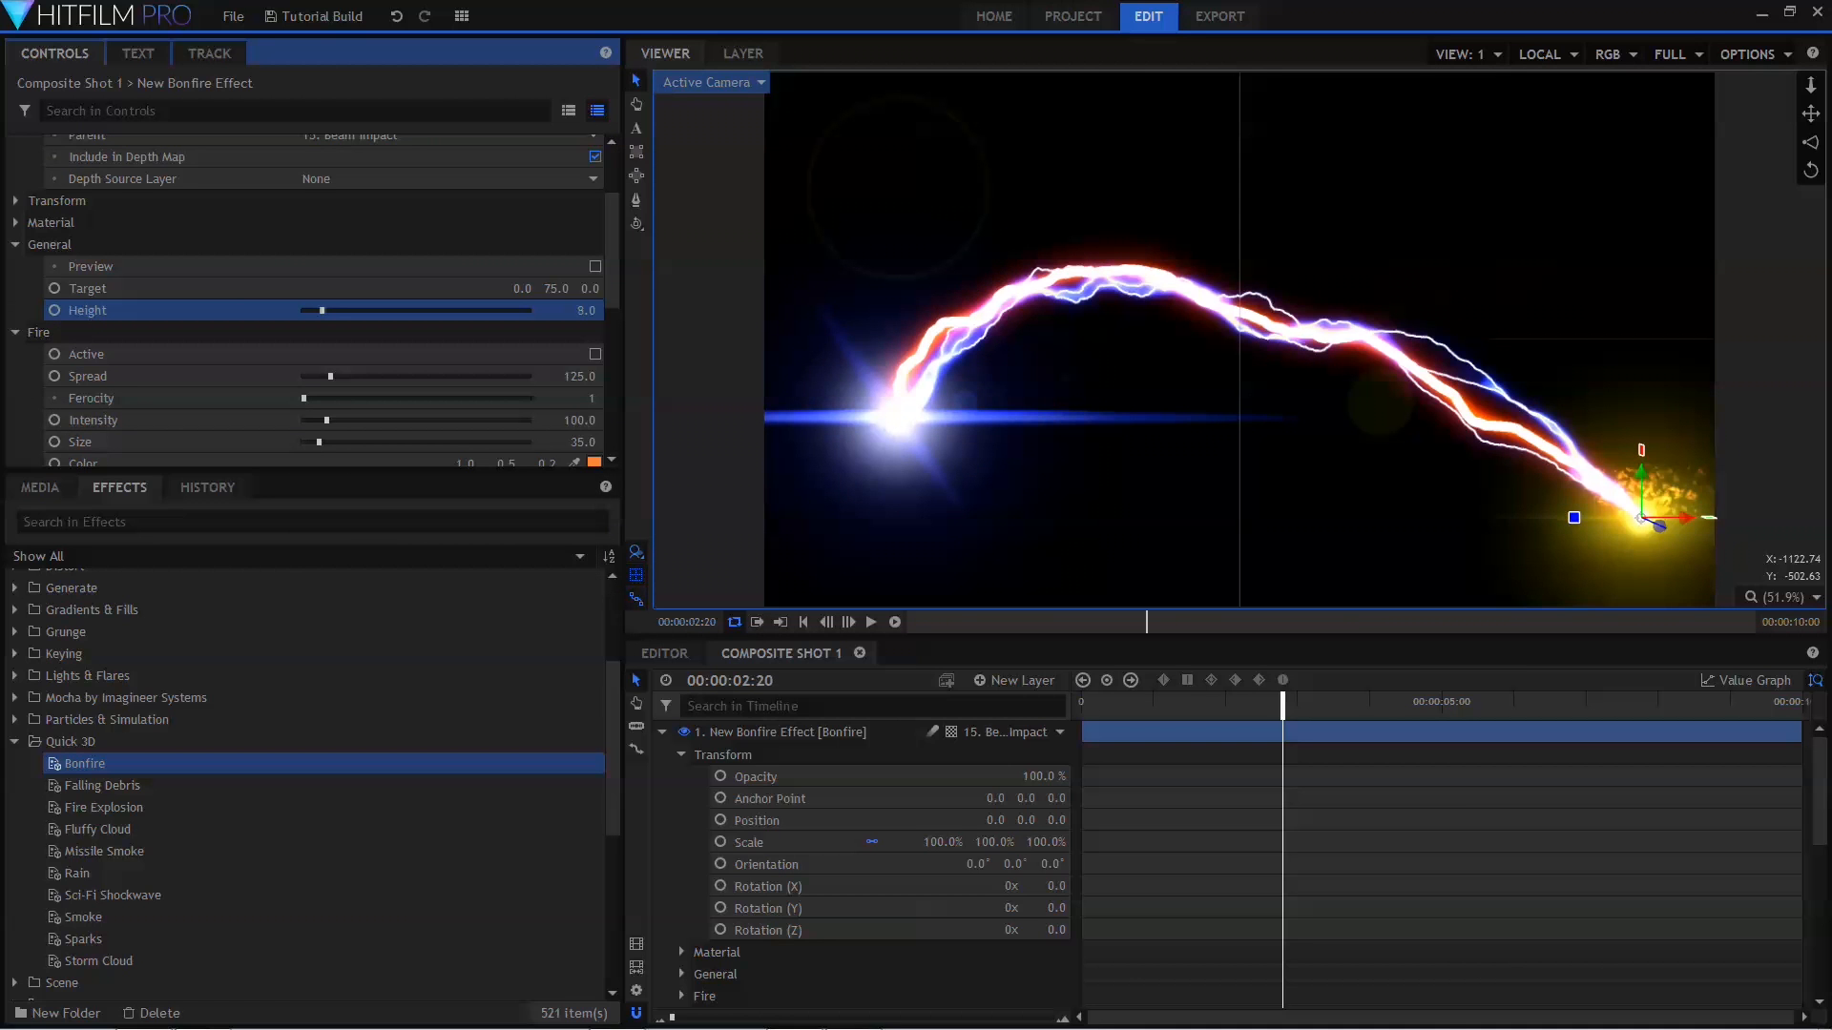
Set the Bonfire's General Height to 10 and its Scale to 75%.
left_click(590, 310)
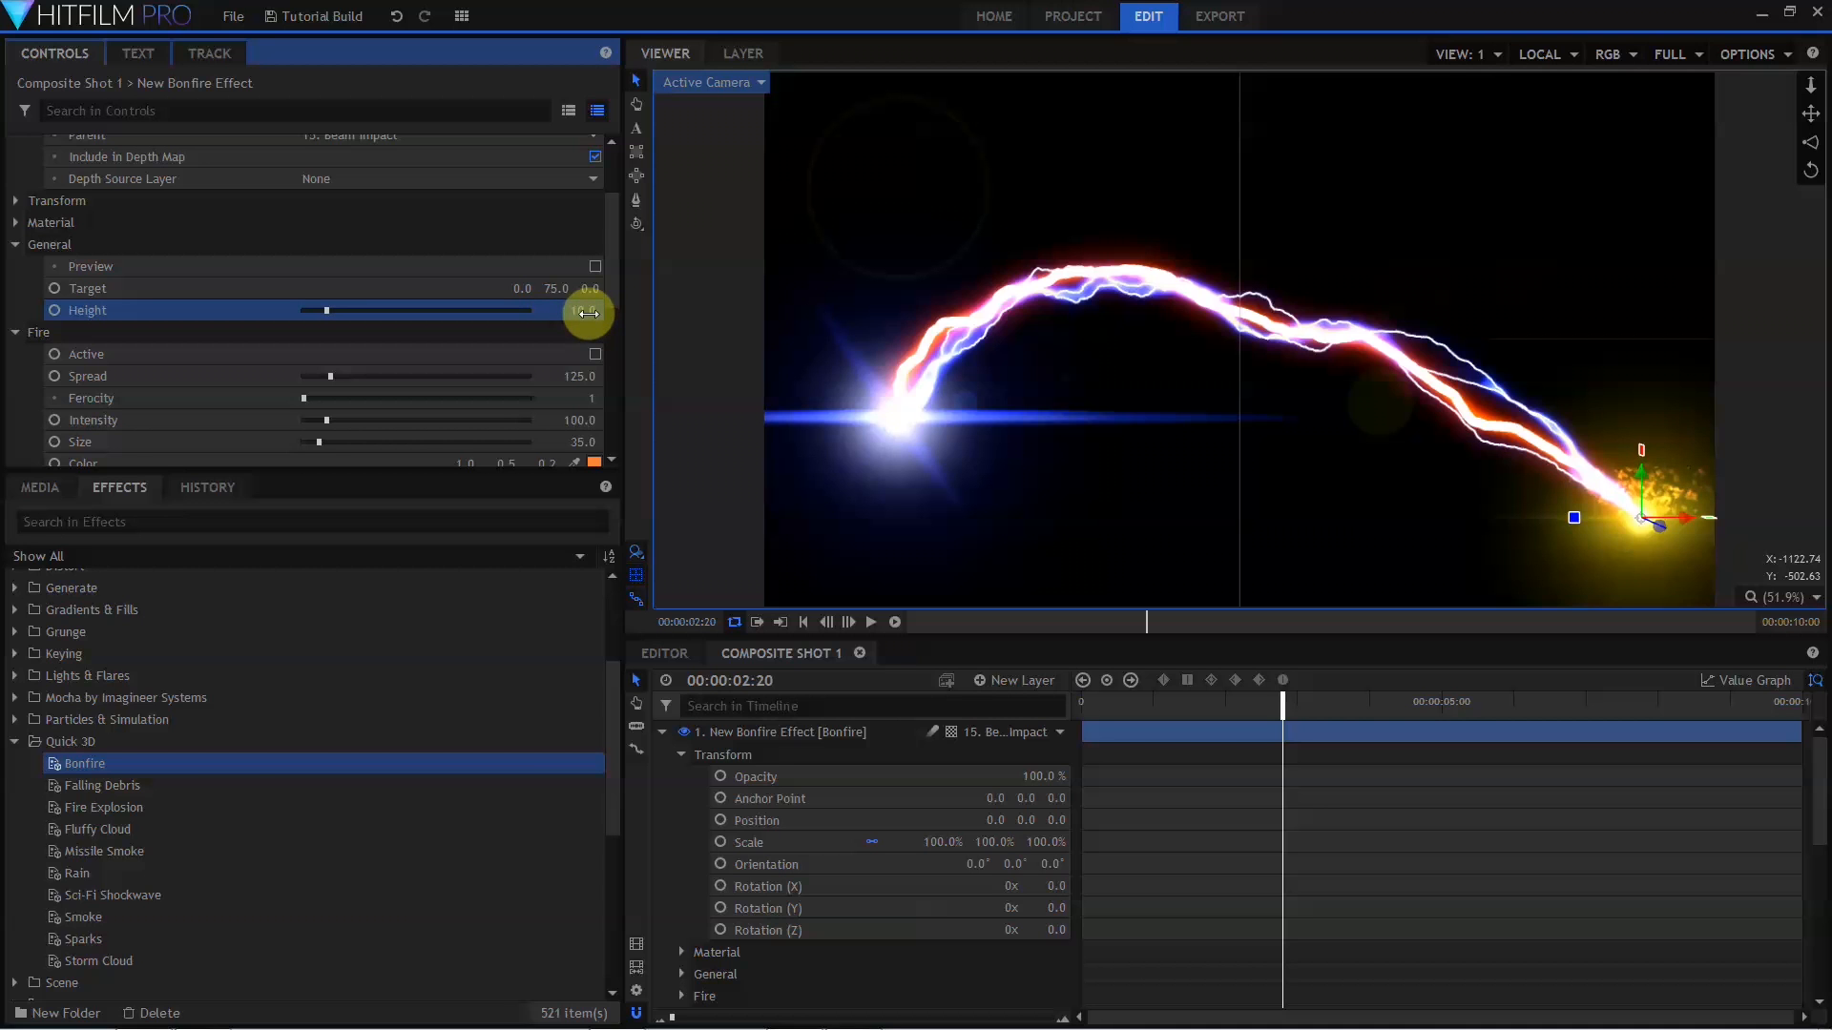
left_click(16, 202)
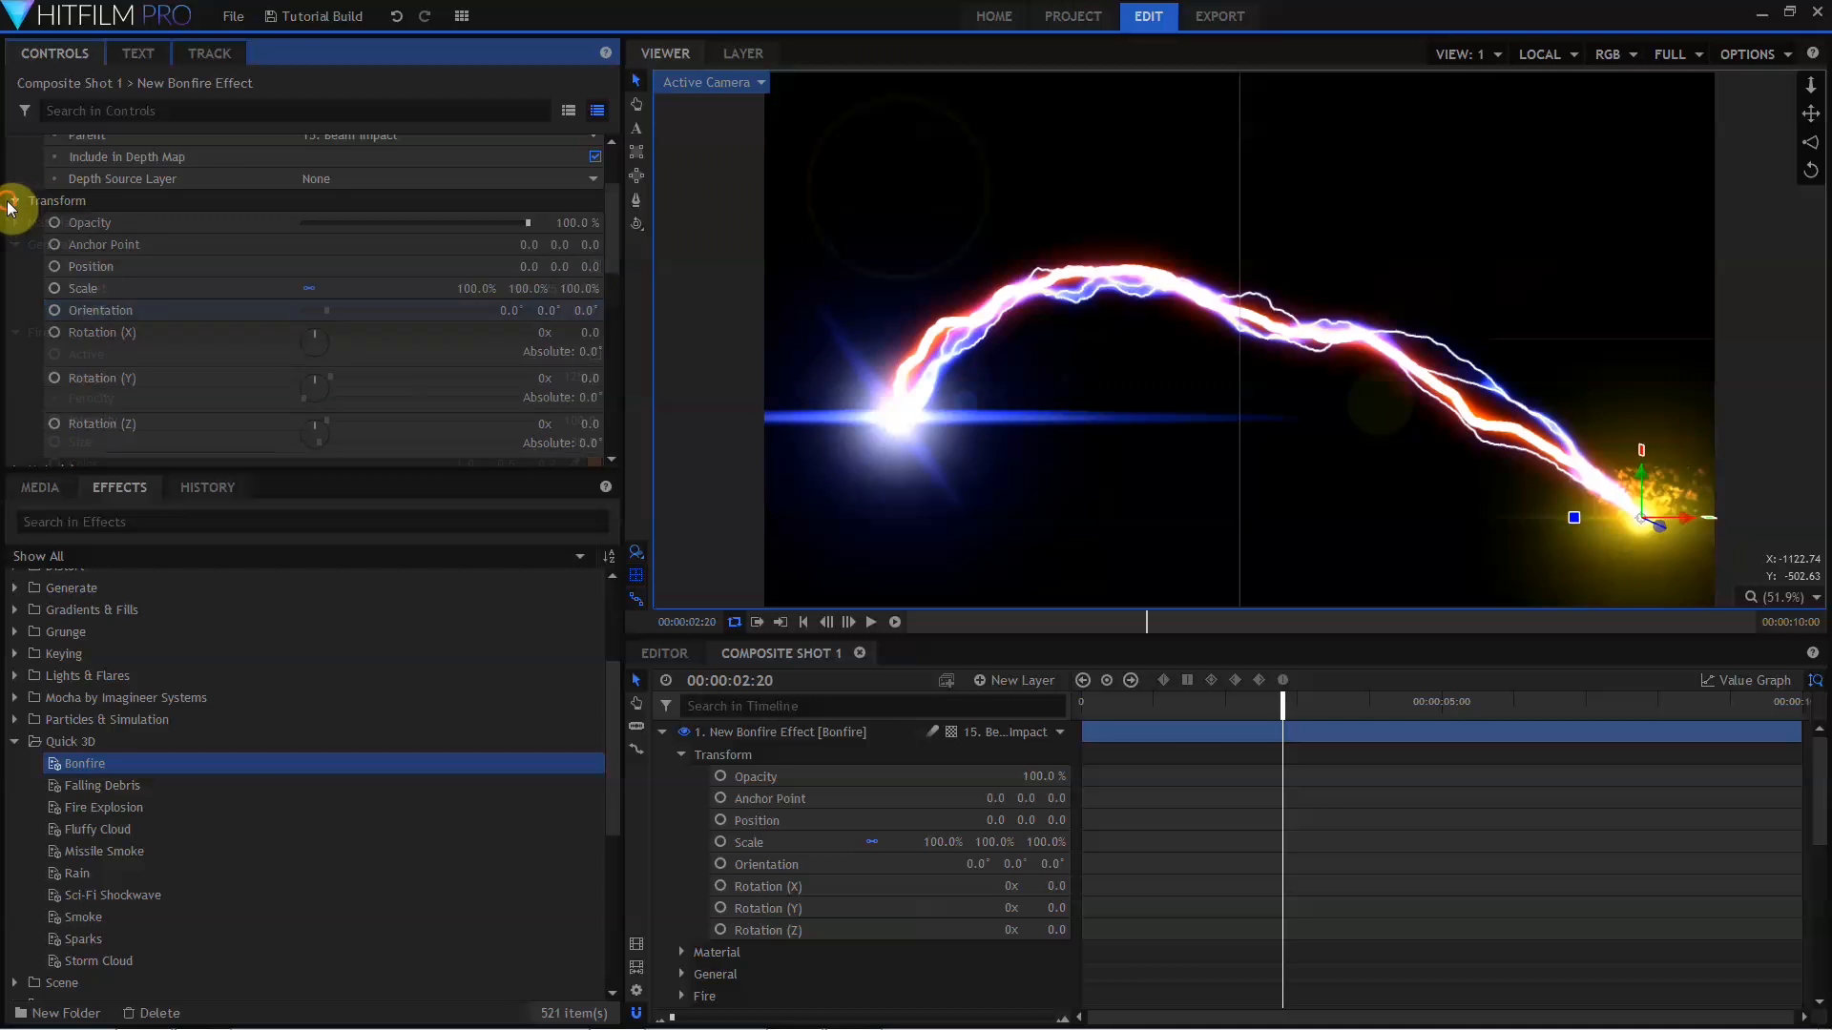
left_click(470, 289)
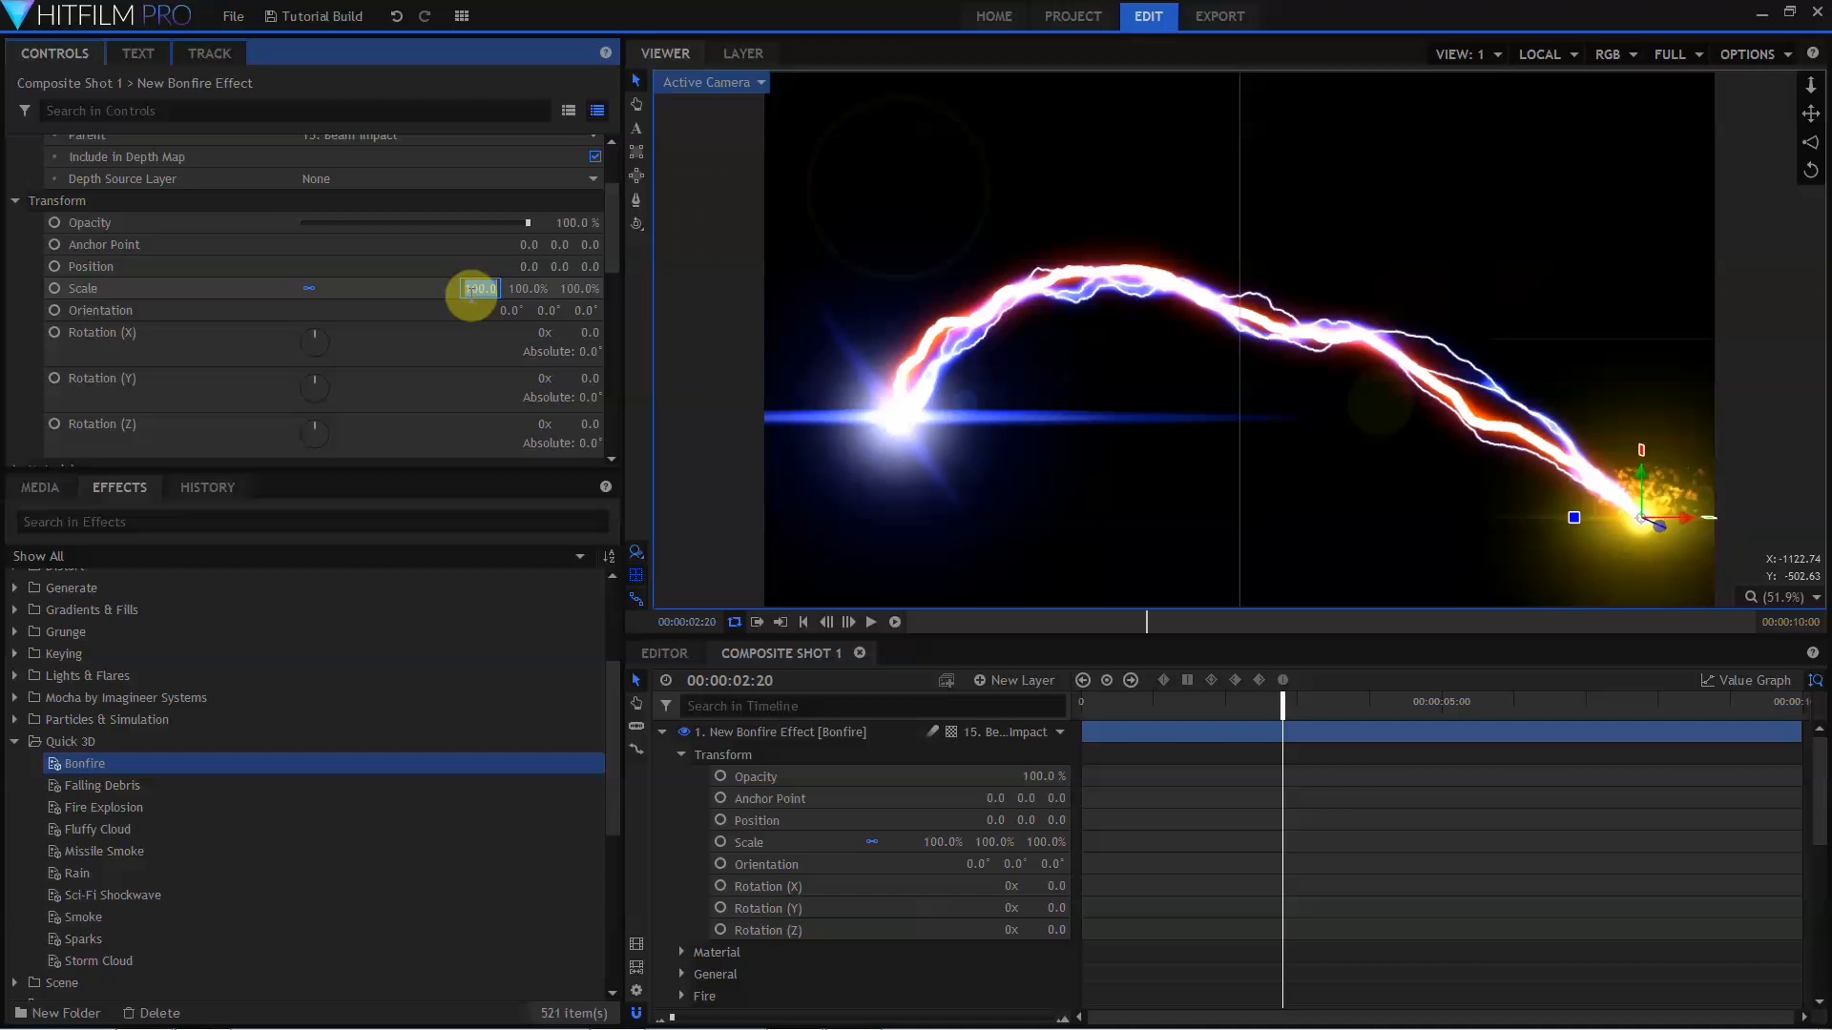
type("75")
key("Return")
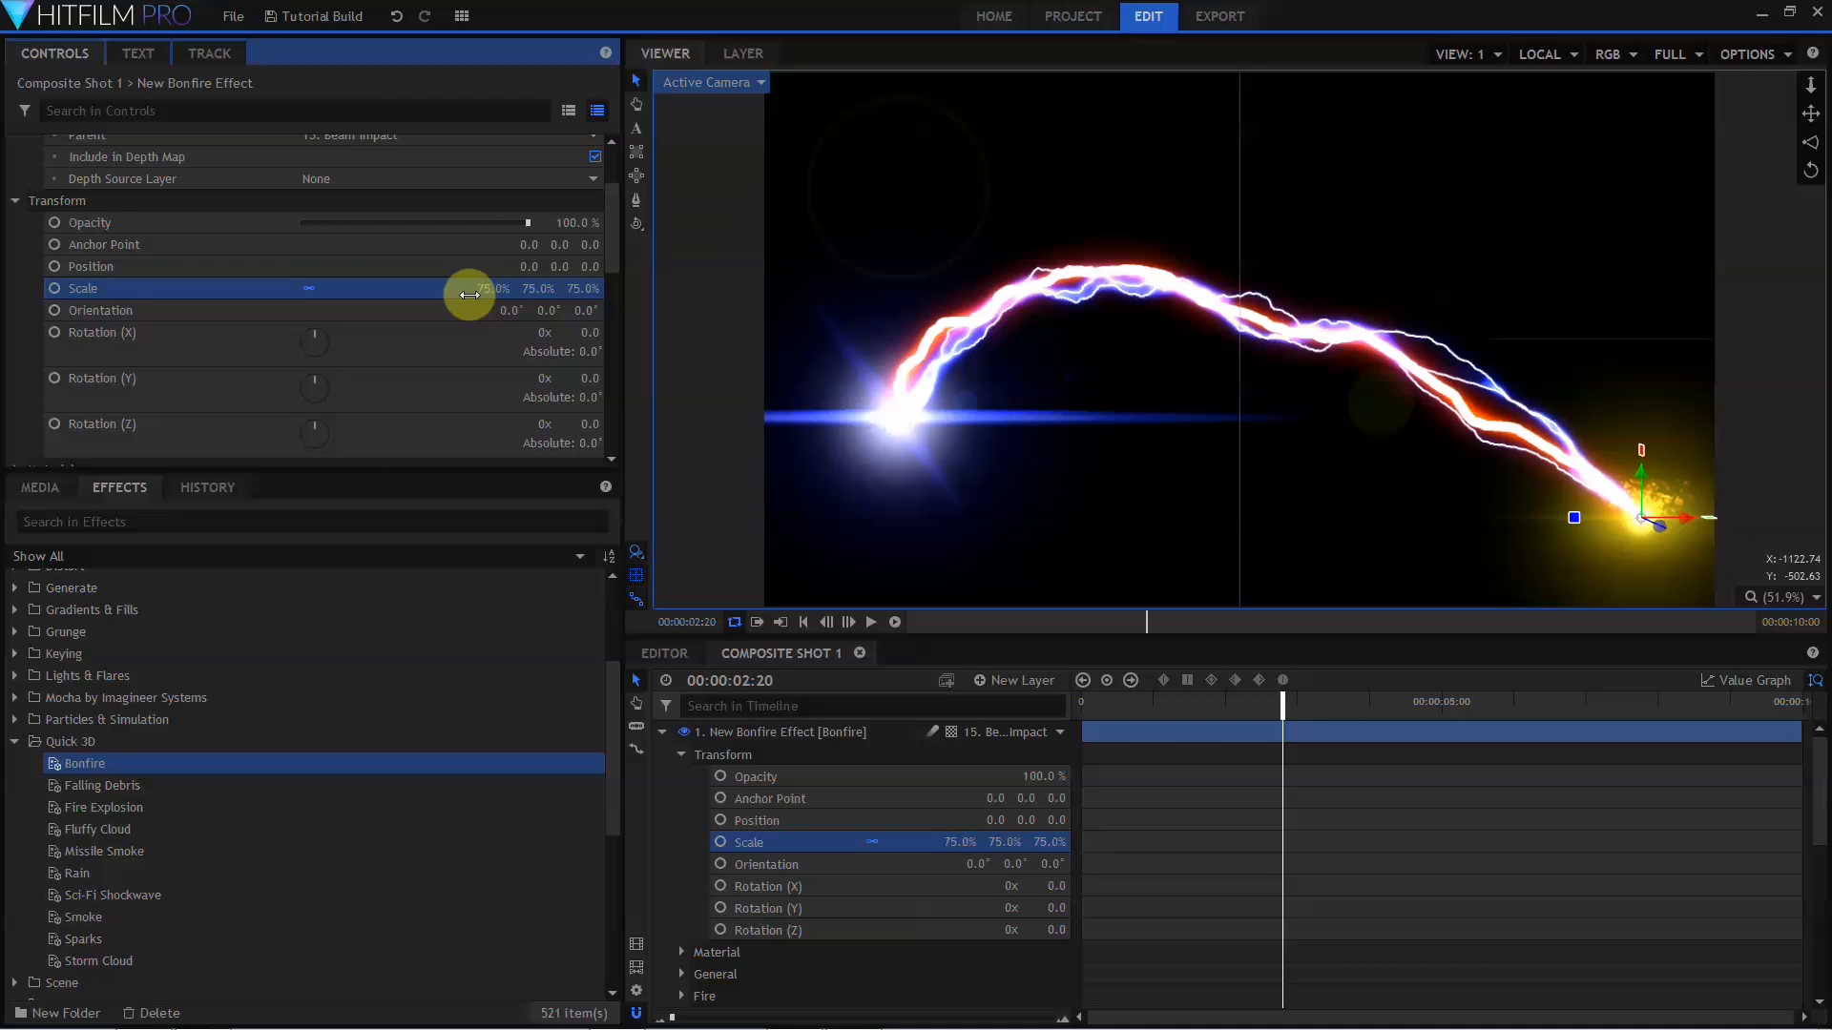
Return to the first frame, add the Quick 3D Missile Smoke effect above the Bonfire layer, and attach it to Beam Impact.
key("Home")
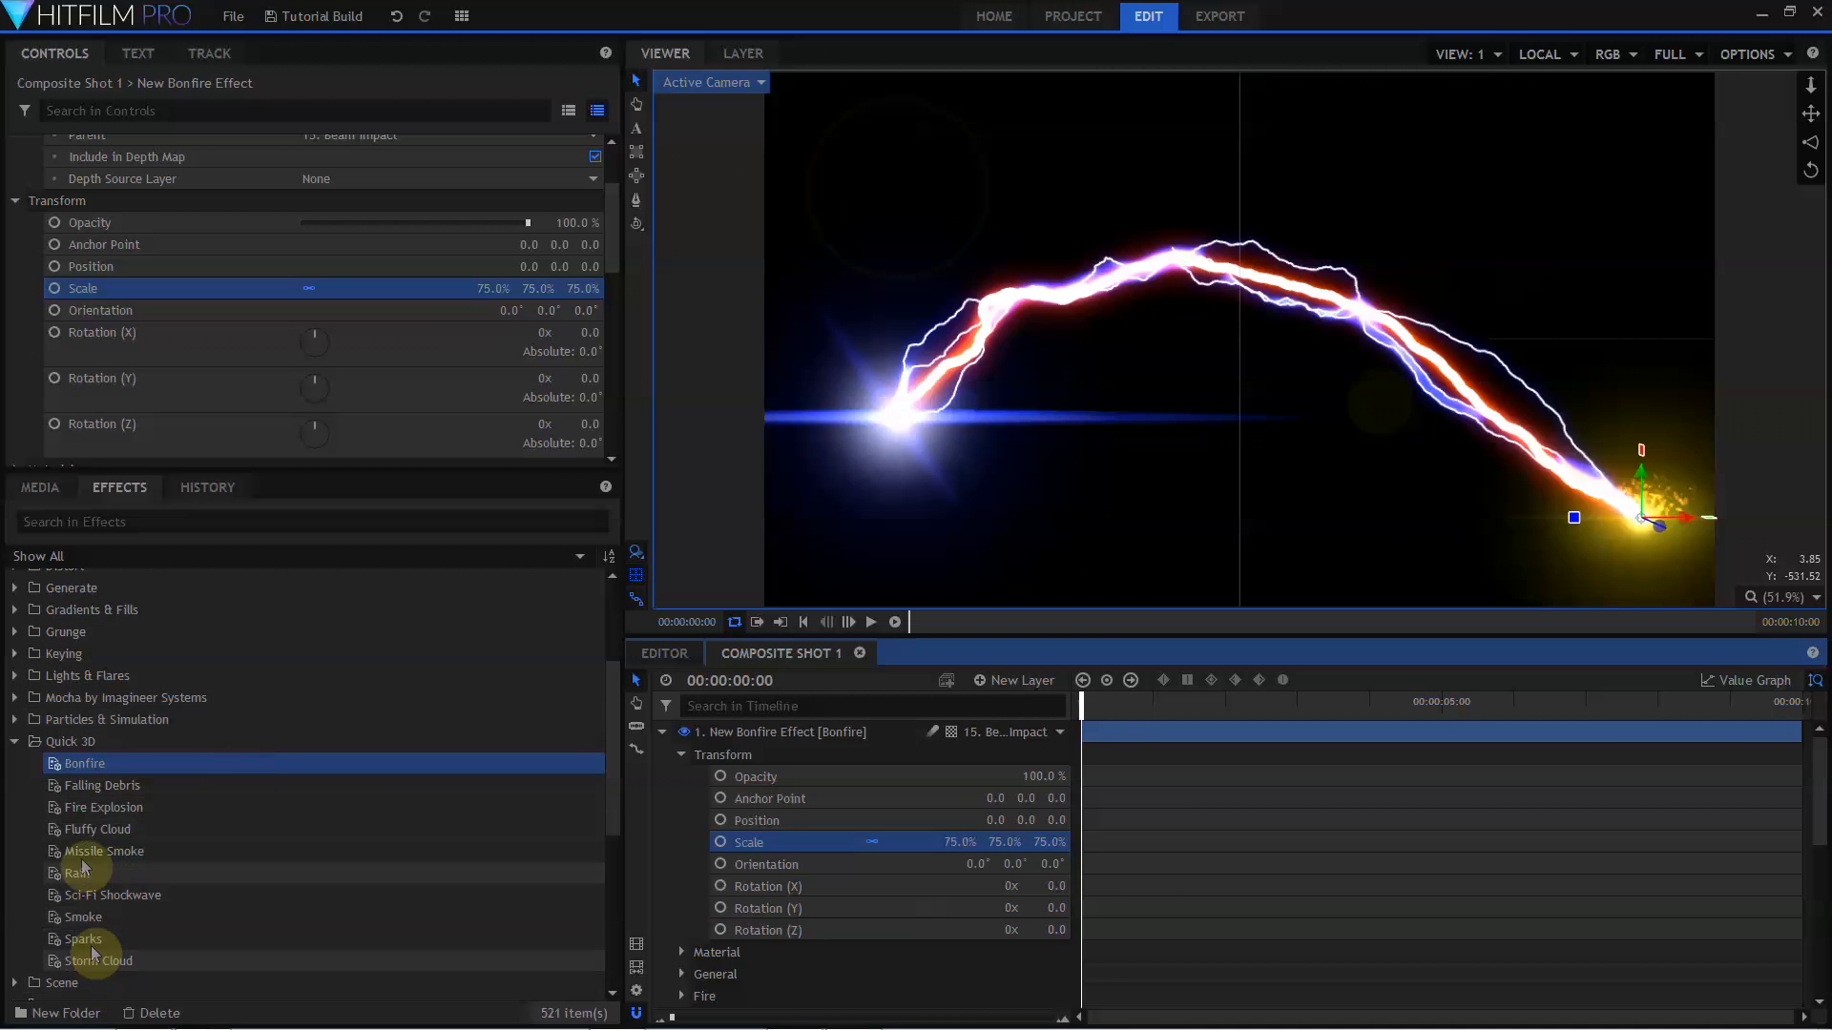
left_click_drag(81, 851, 807, 731)
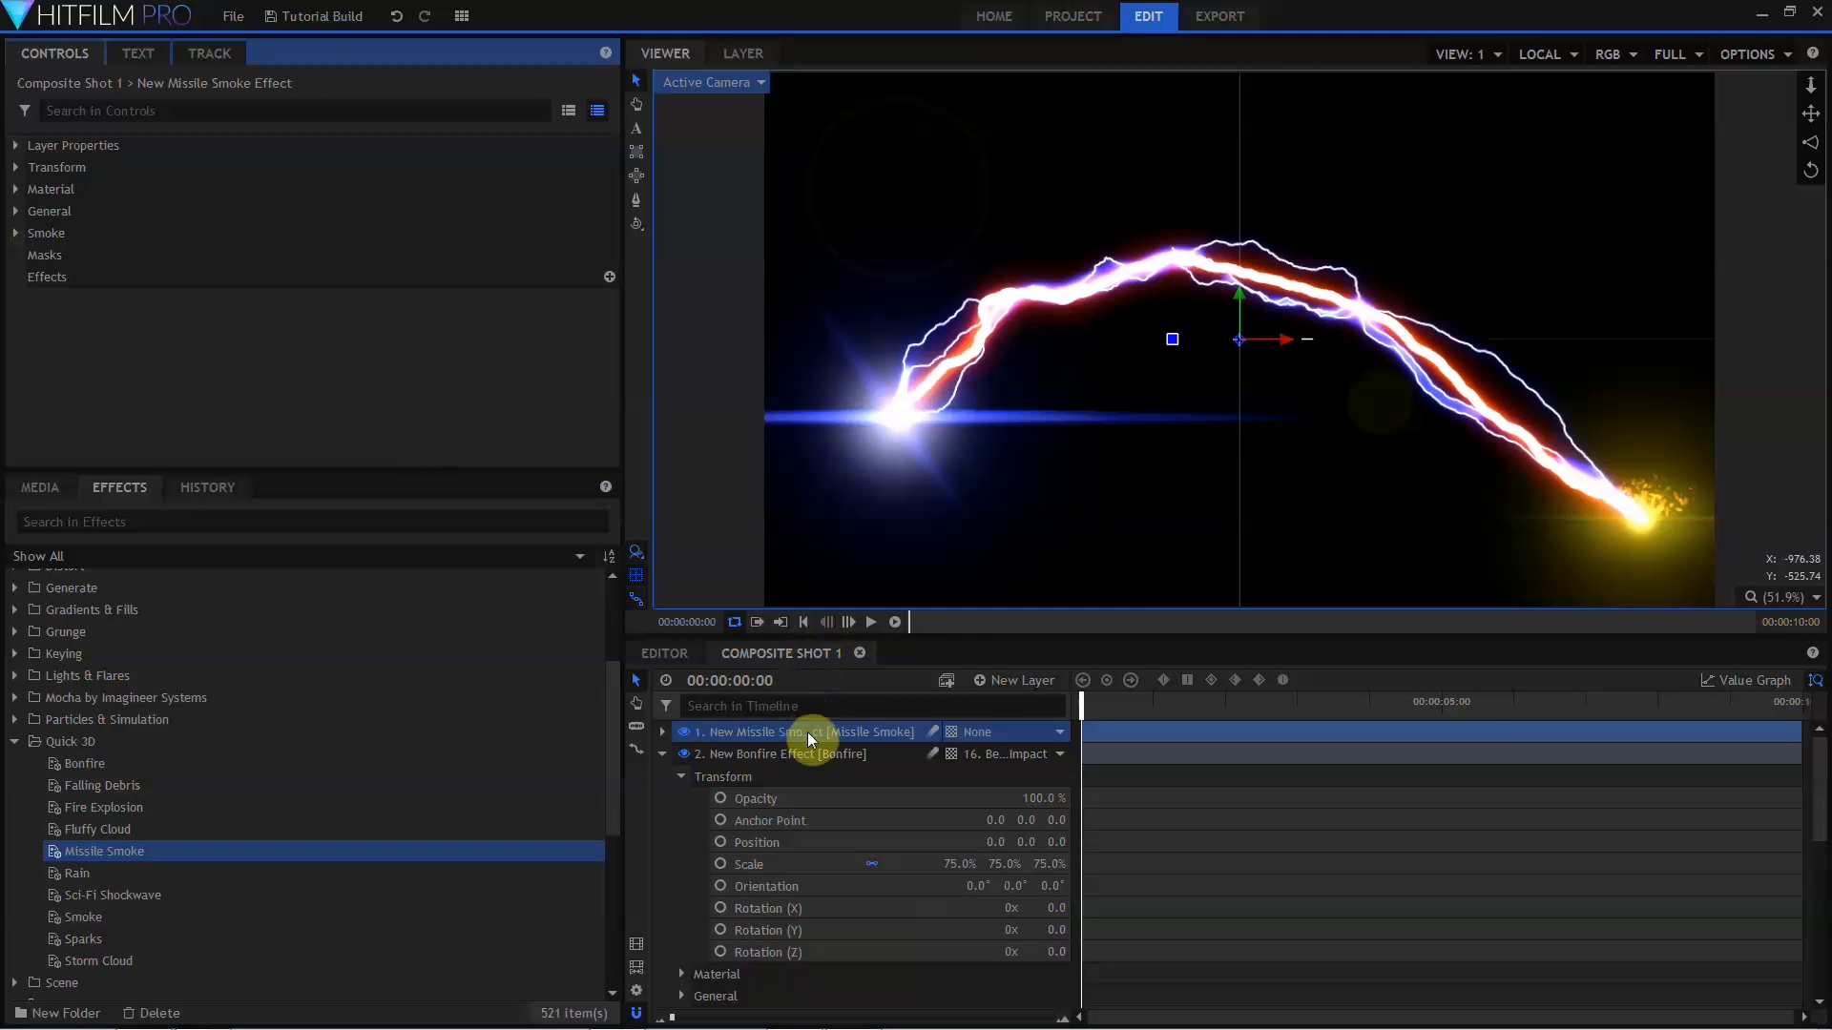
left_click(16, 211)
left_click(408, 277)
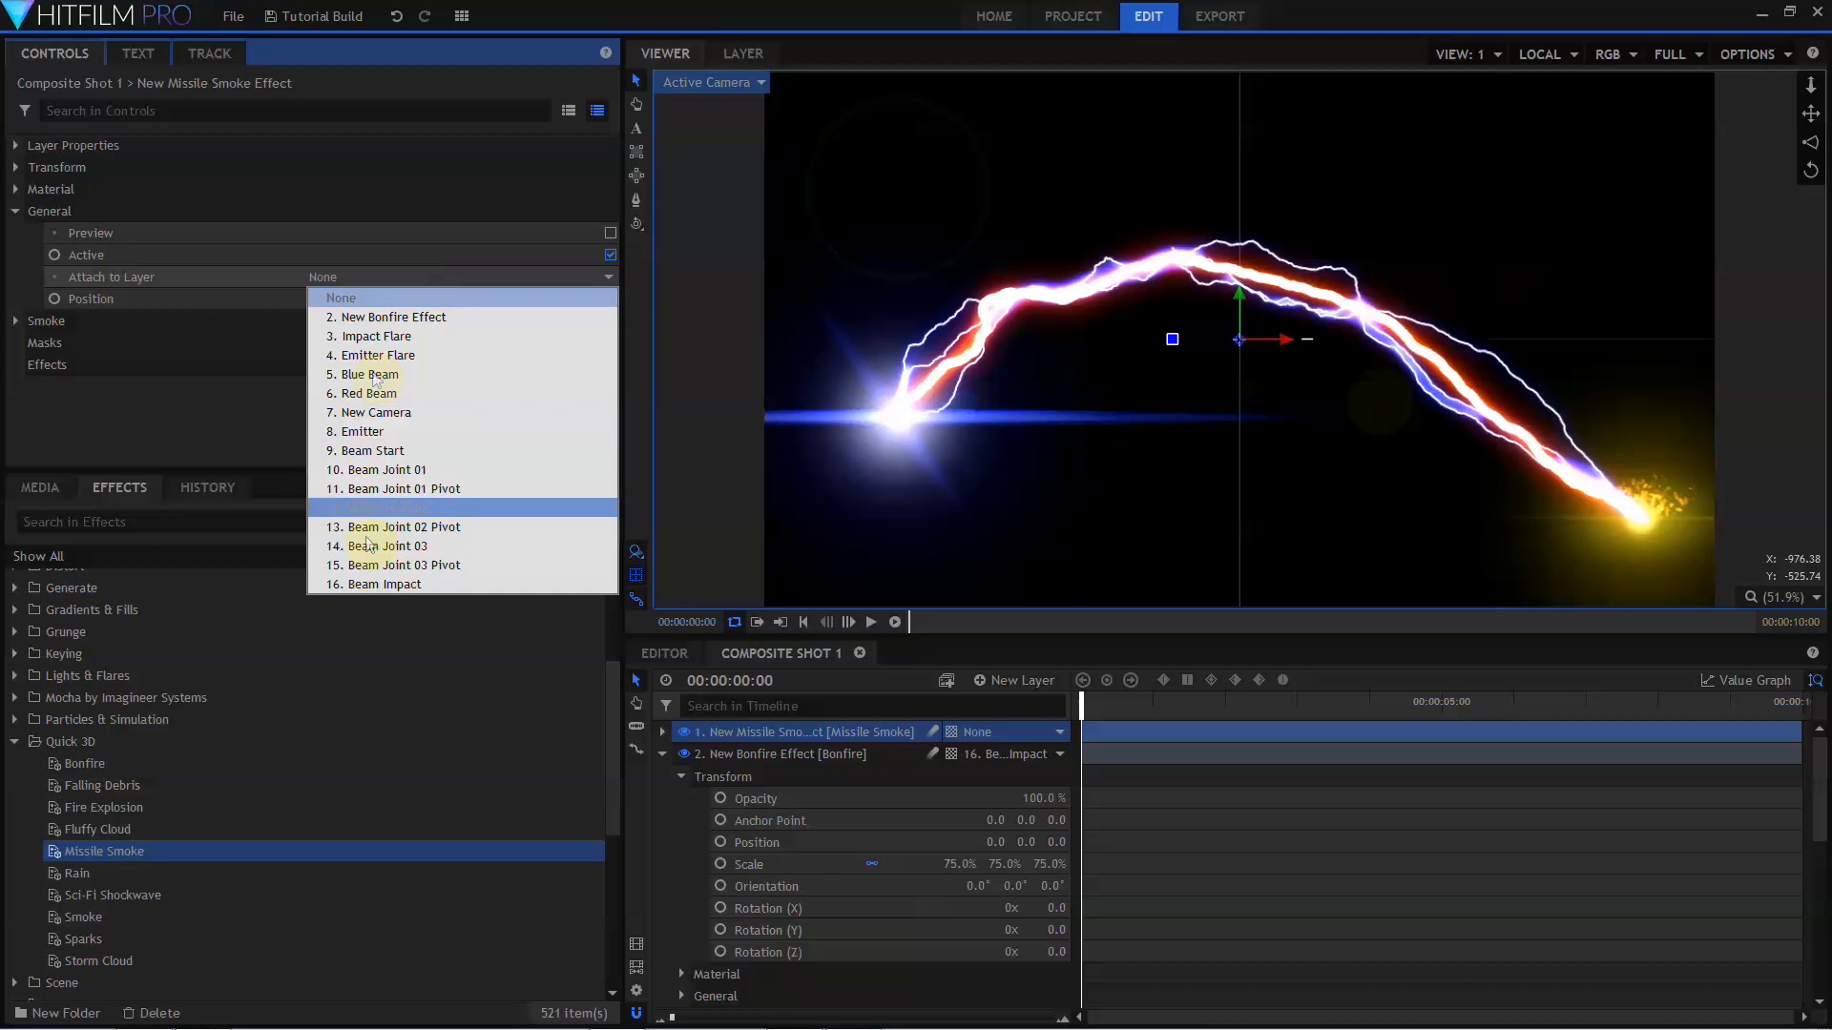
left_click(382, 590)
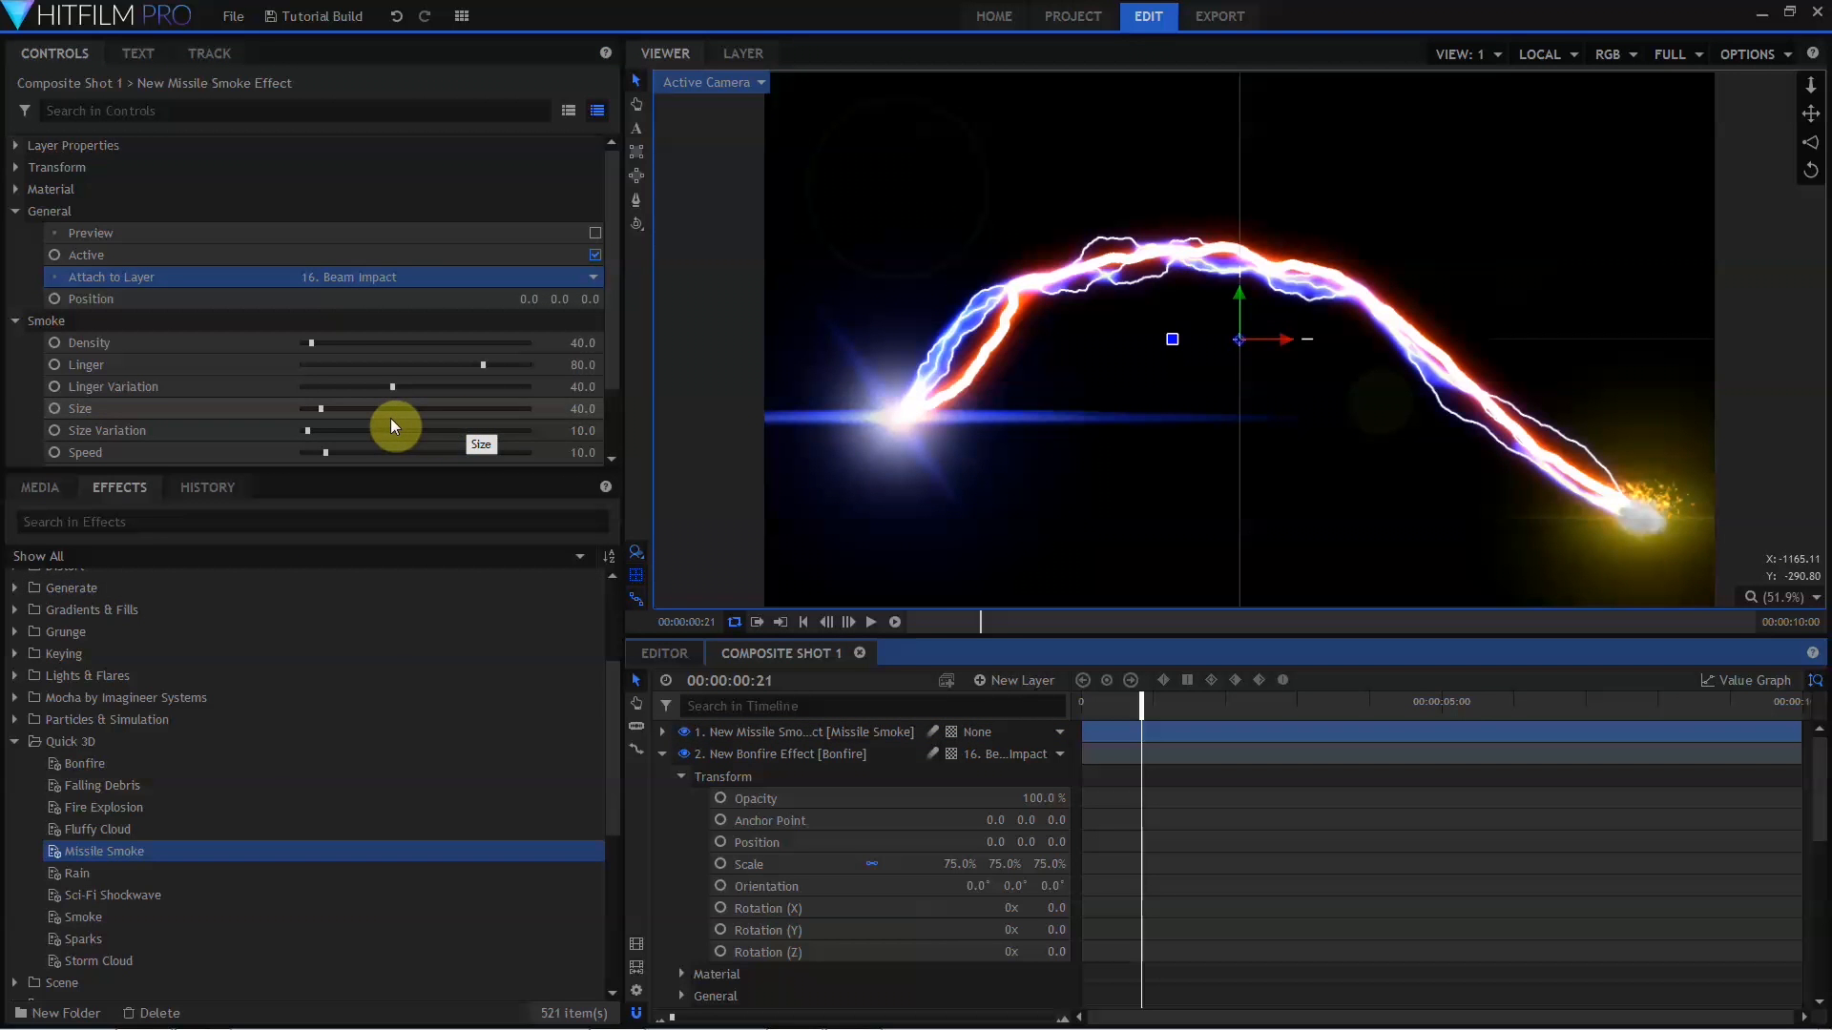
Set the Missile Smoke's Speed to 100 and Size to 20.
scroll(391, 424, "down", 1)
left_click_drag(325, 393, 630, 399)
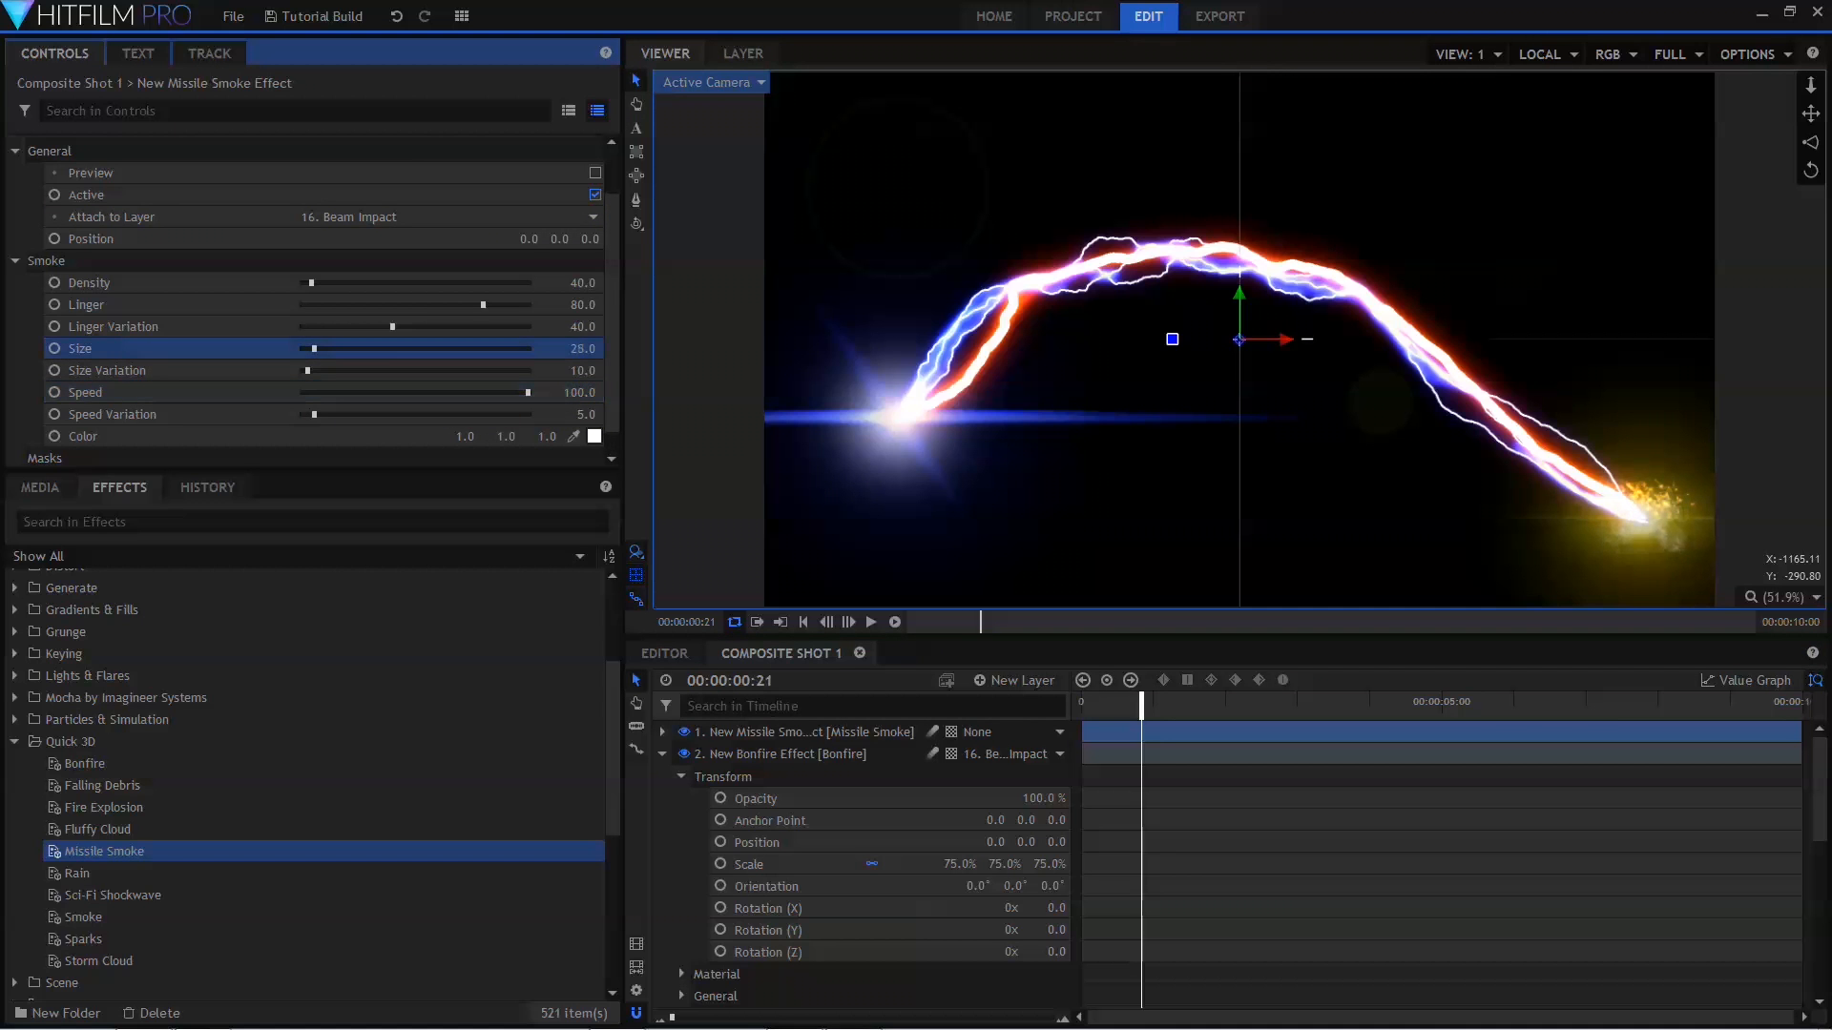
Set the Missile Smoke's Linger to 12, Linger Variation to 4, Size to 23 and Size Variation to 19, and move its layer below Red Beam.
left_click_drag(584, 348, 579, 368)
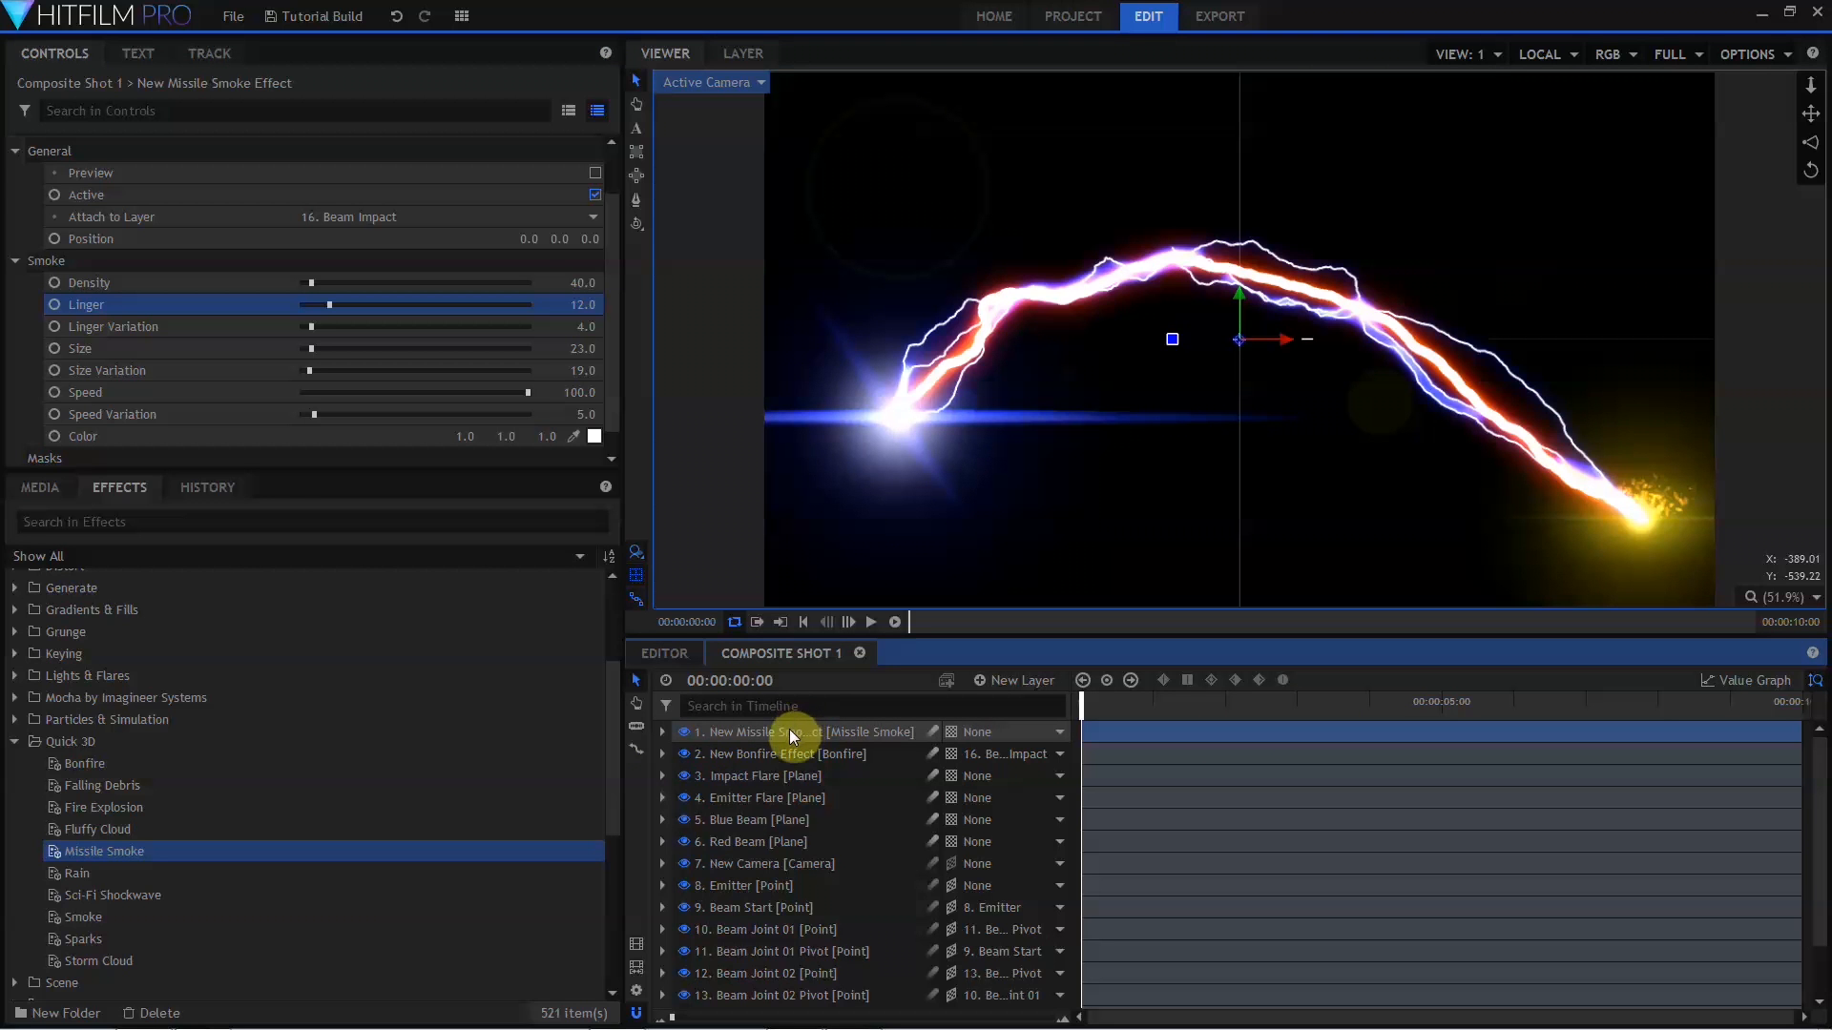
left_click_drag(788, 732, 754, 850)
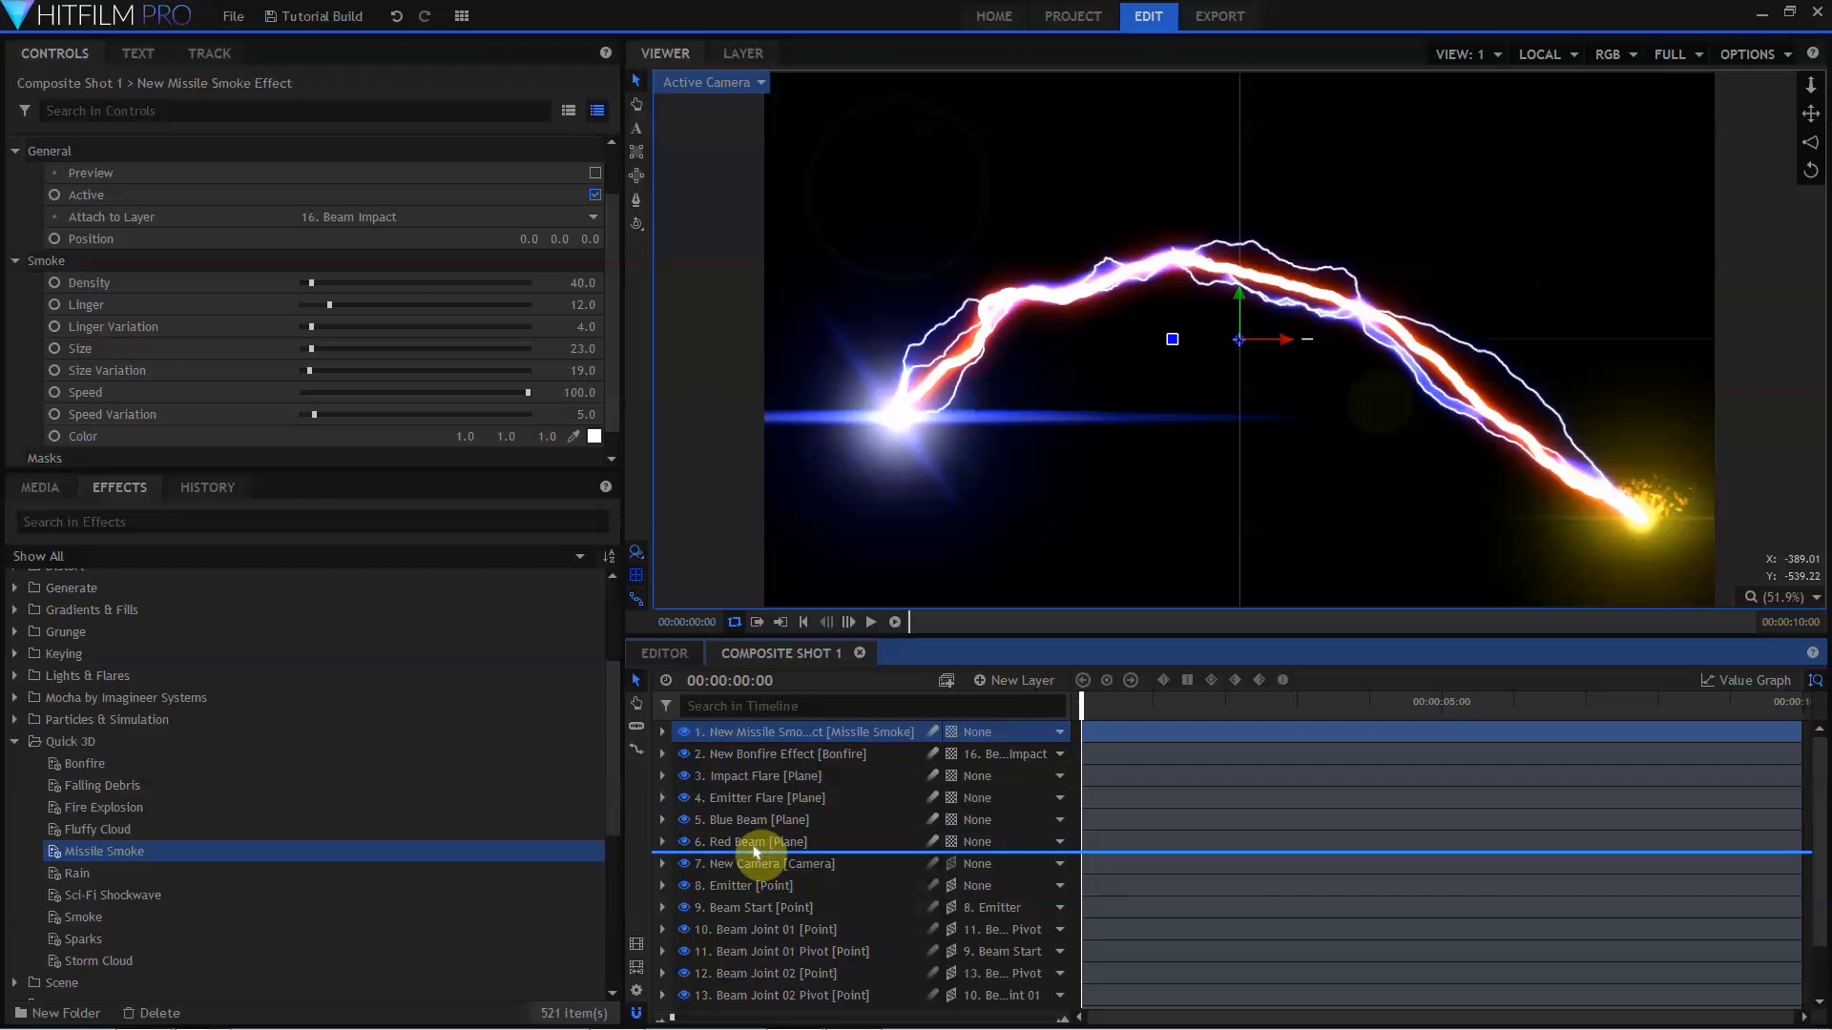
left_click_drag(755, 851, 755, 852)
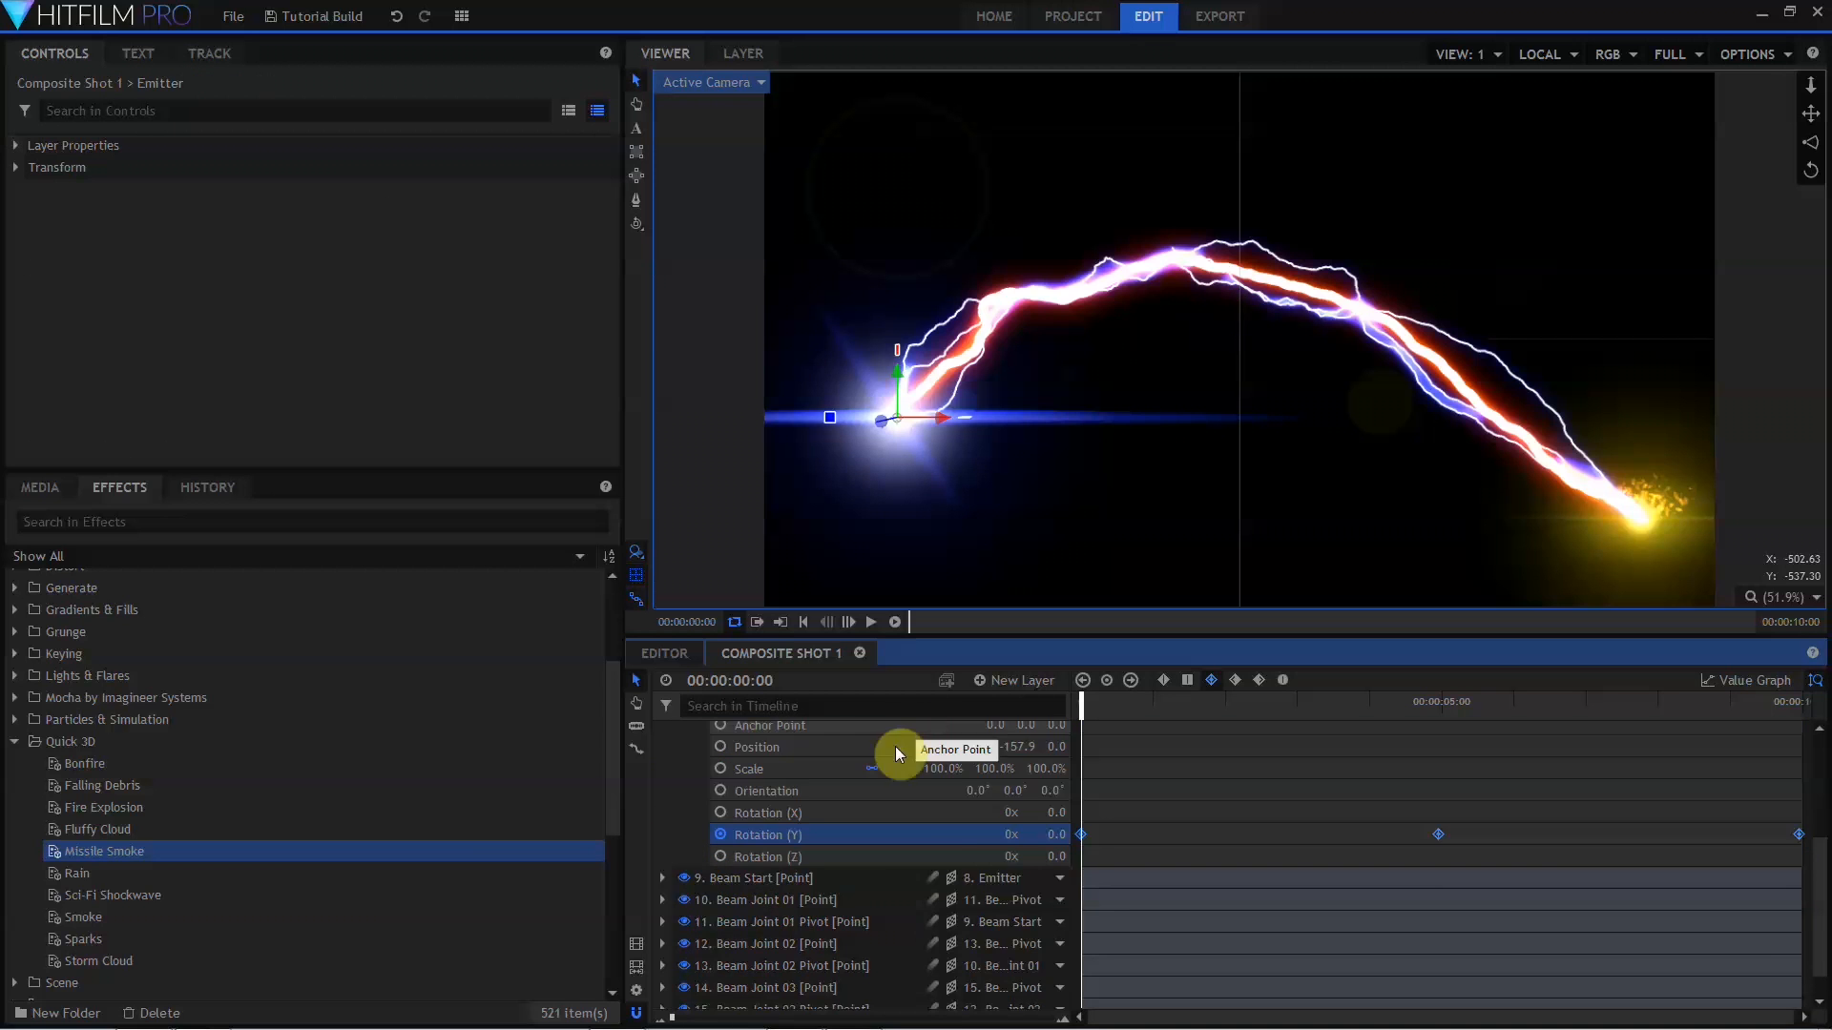
Find the Motion Blur effect and apply it to both the Blue Beam and Red Beam layers.
scroll(895, 748, "up", 2)
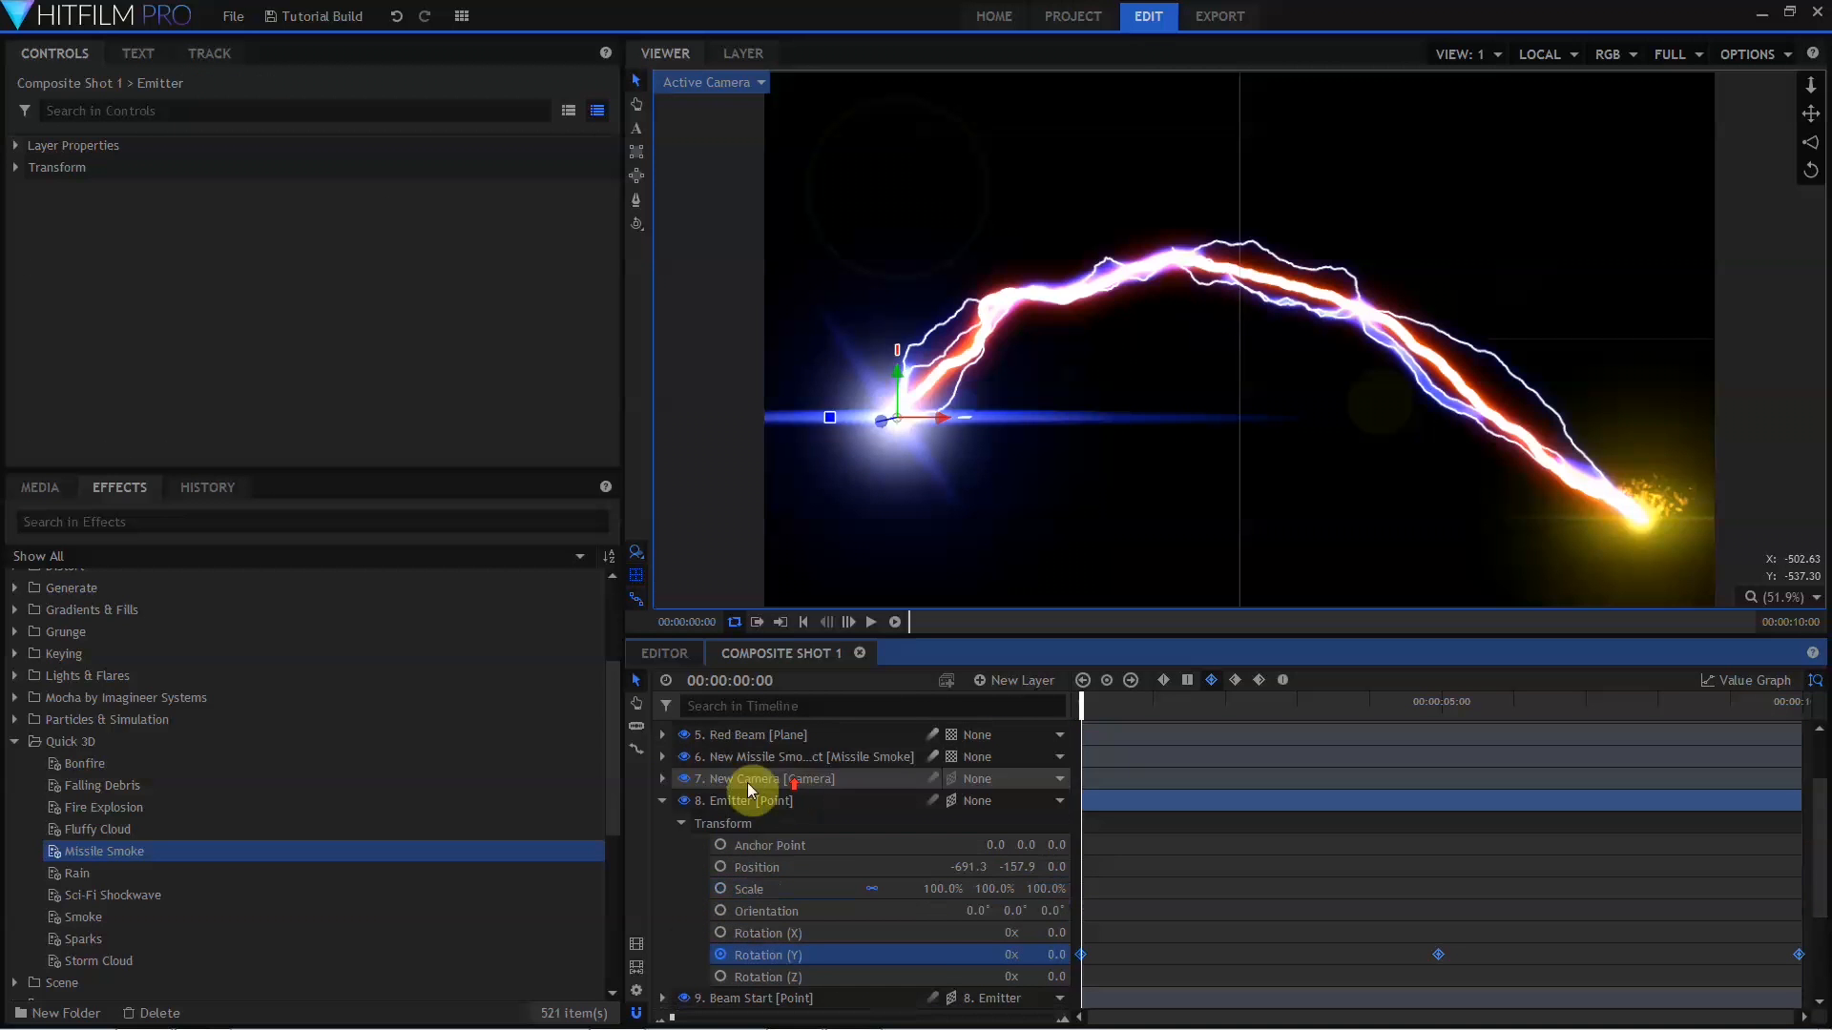
left_click(659, 800)
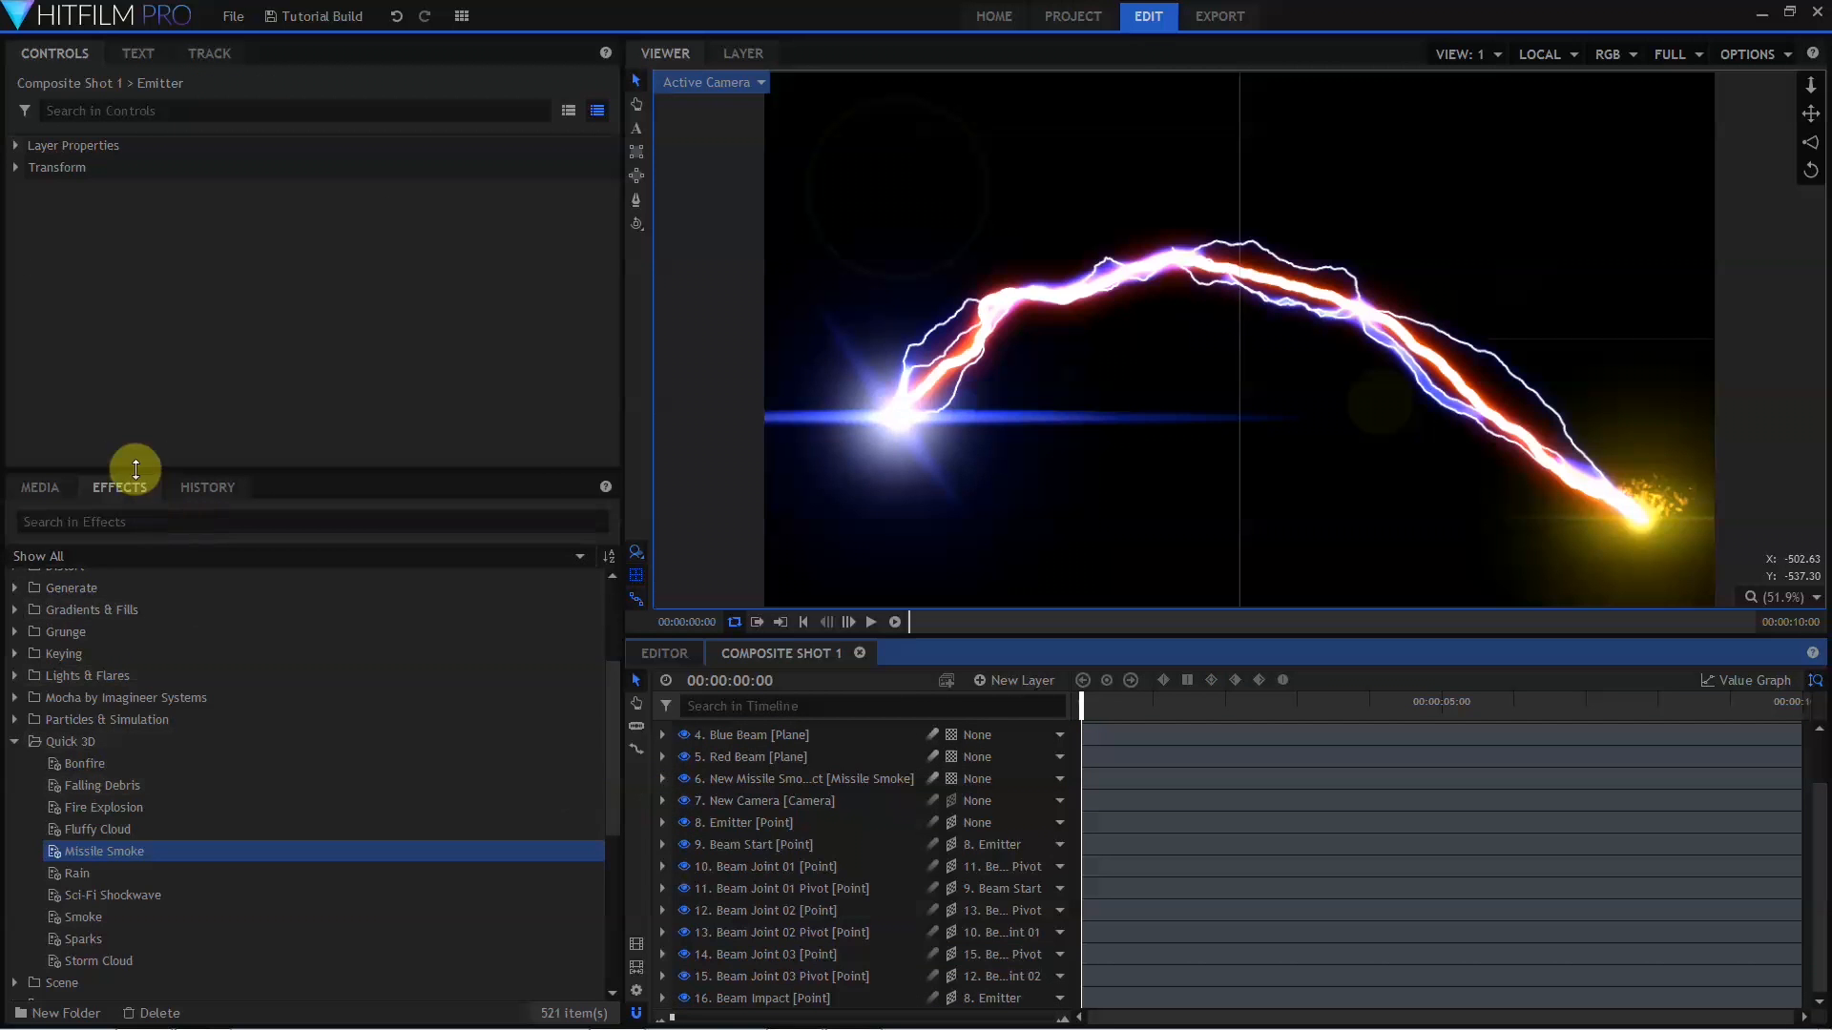
left_click(153, 515)
type("motion")
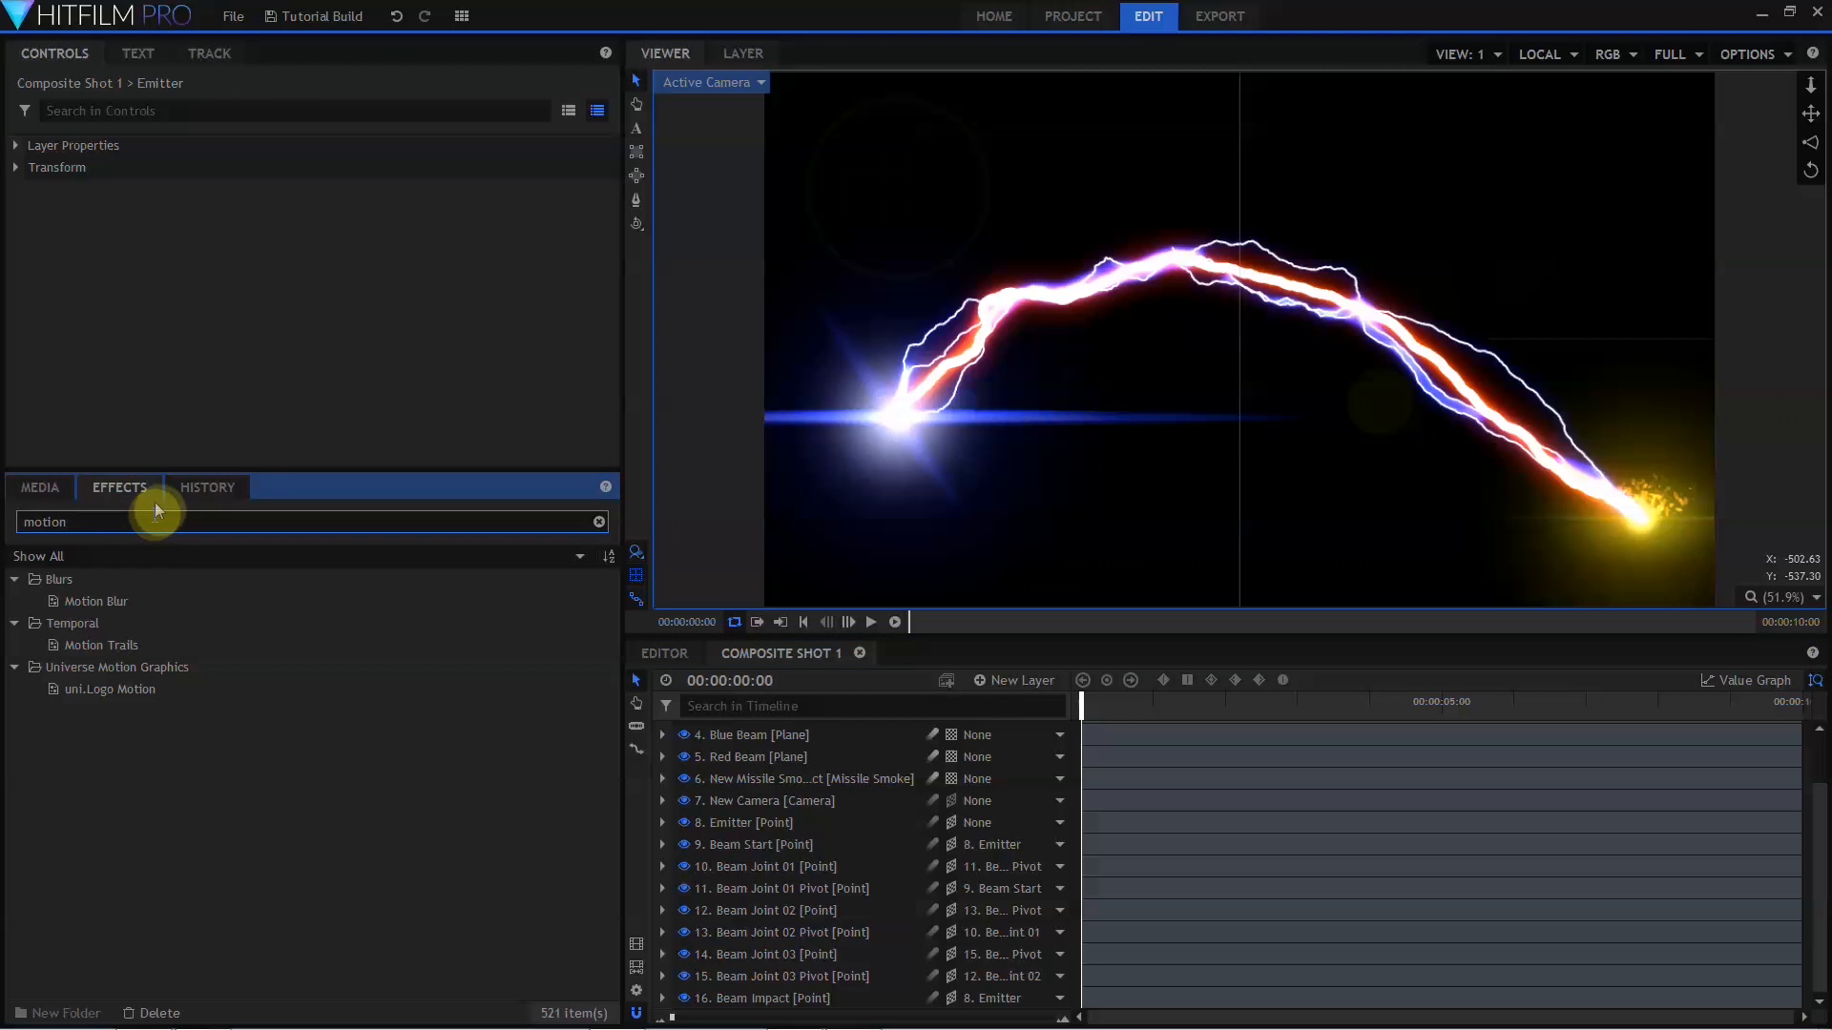
left_click(107, 608)
left_click_drag(106, 607, 767, 745)
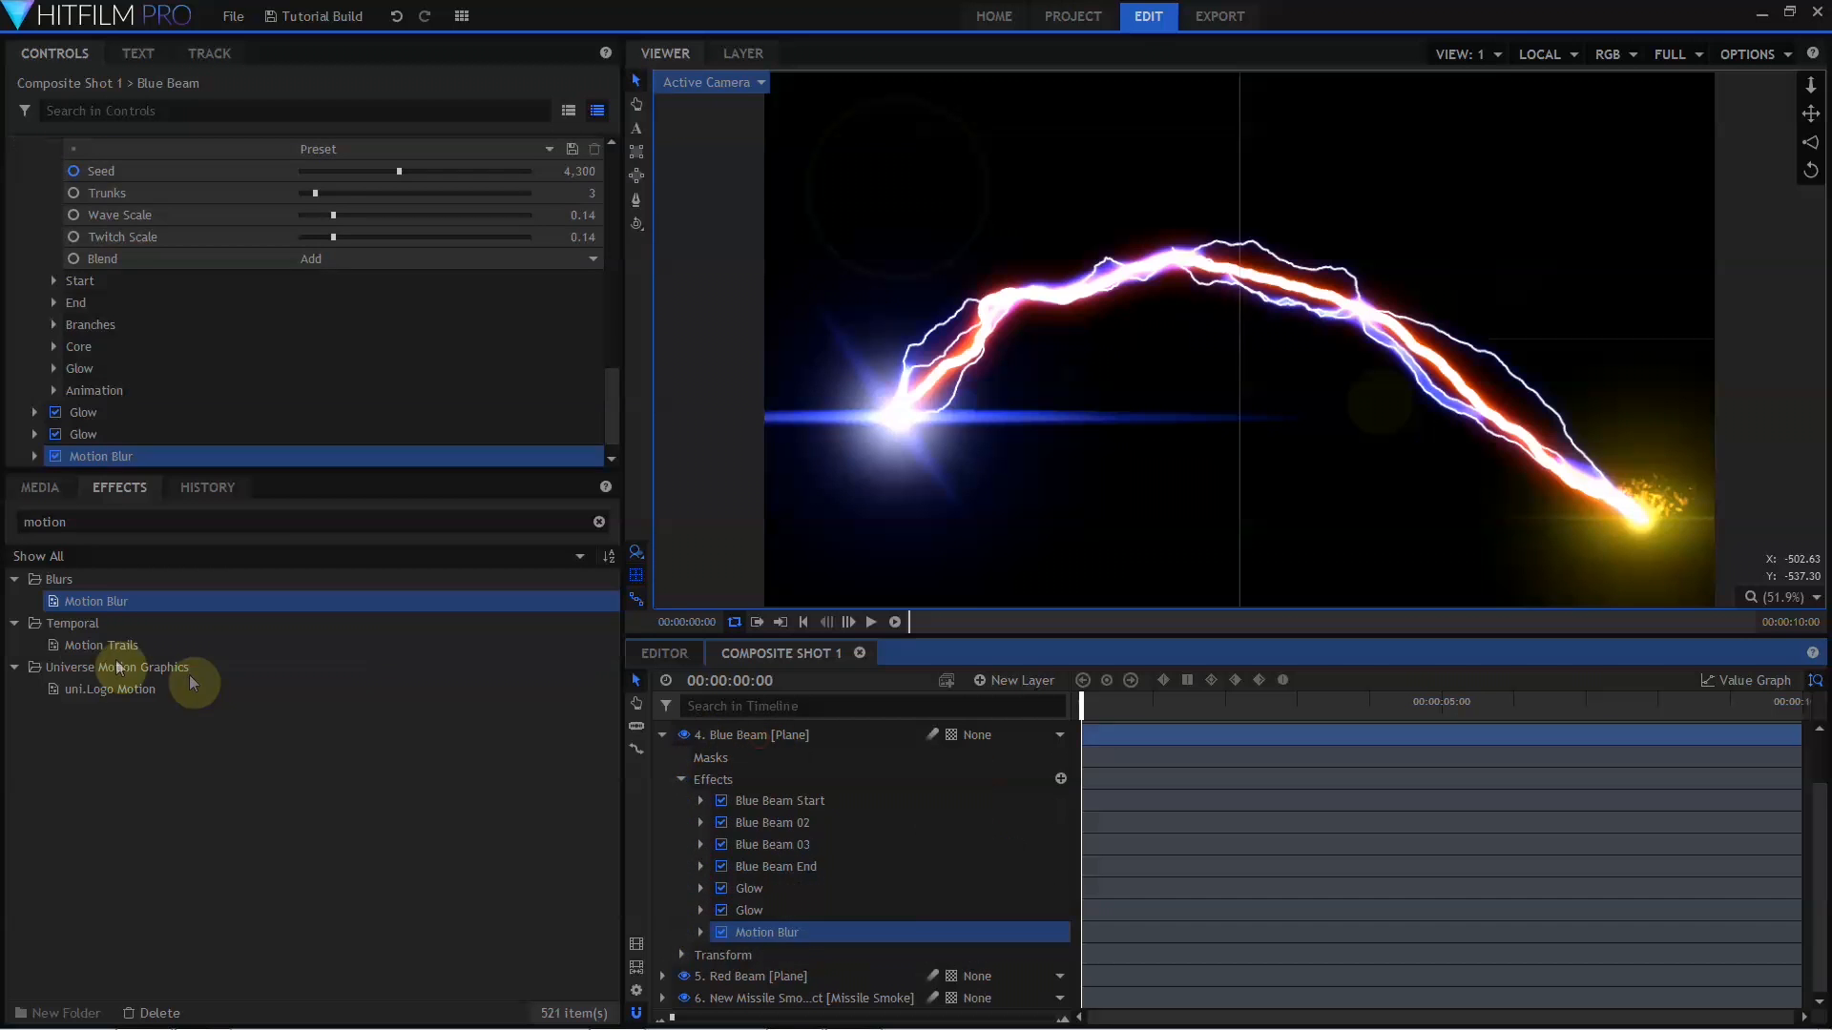
left_click_drag(90, 605, 748, 989)
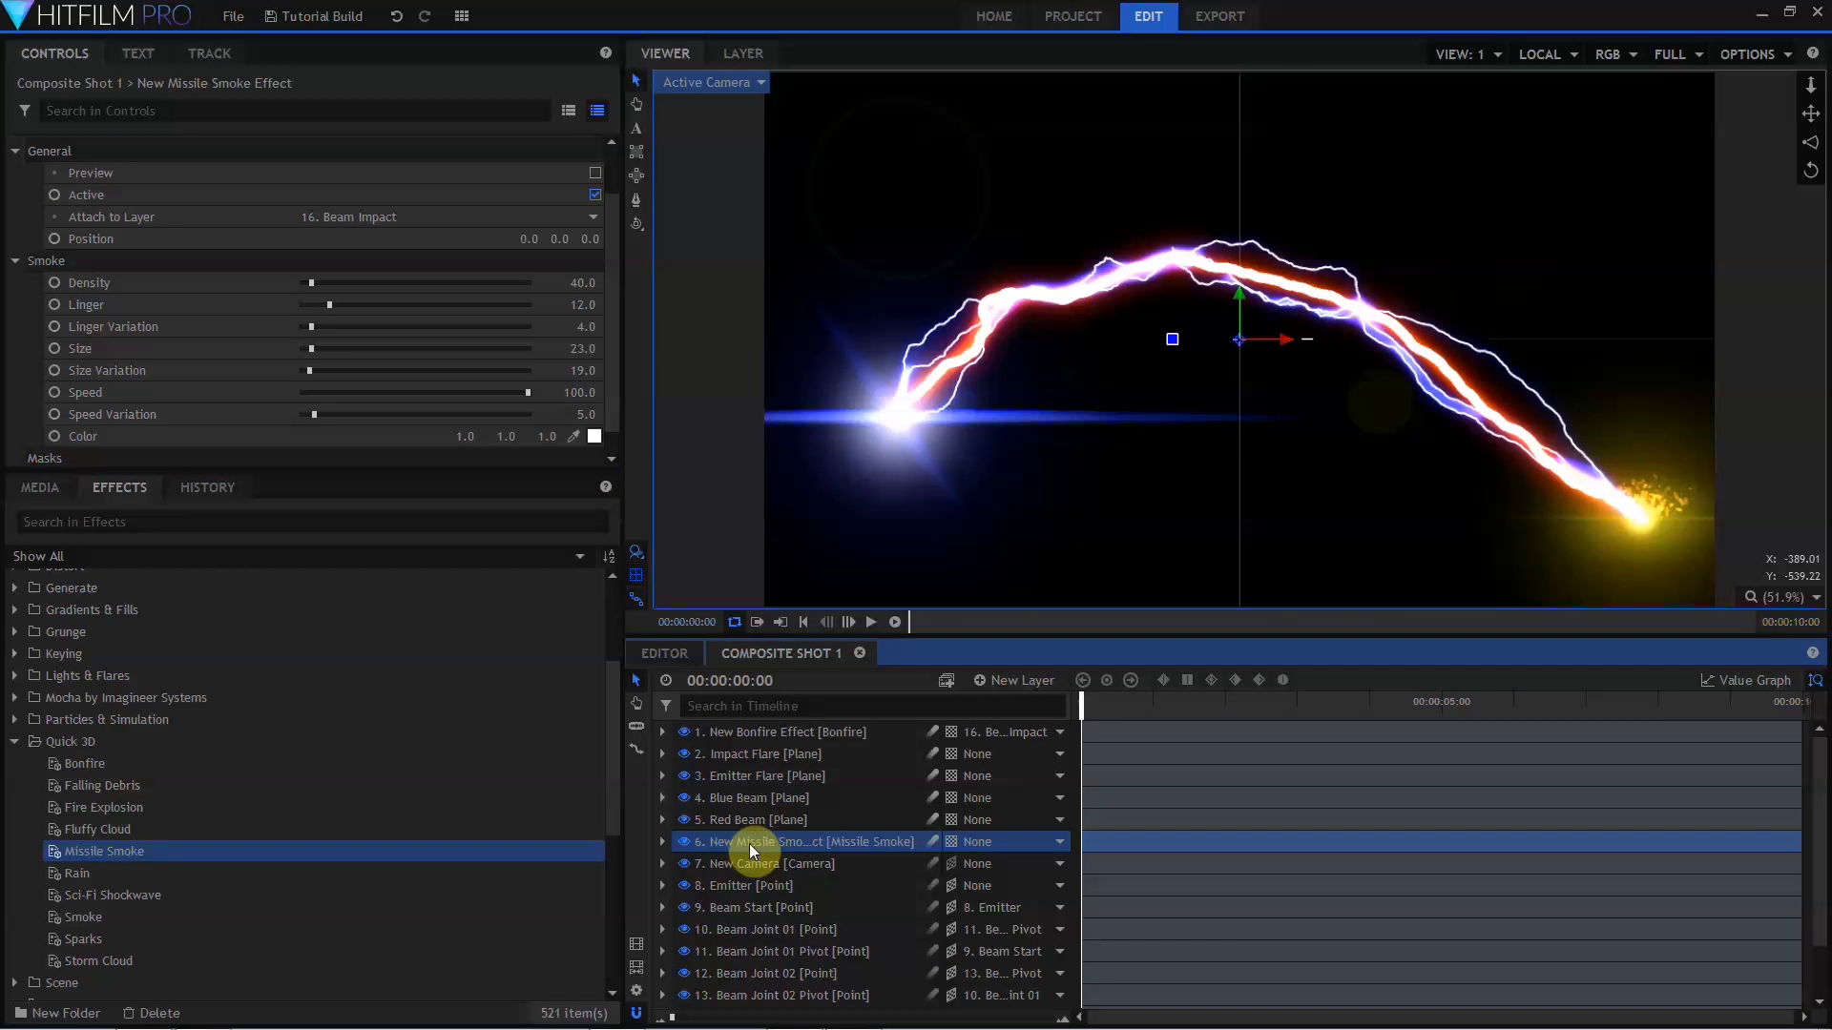
Enable keyframing for the Emitter point's Y rotation at the first frame.
left_click(662, 885)
scroll(706, 813, "down", 2)
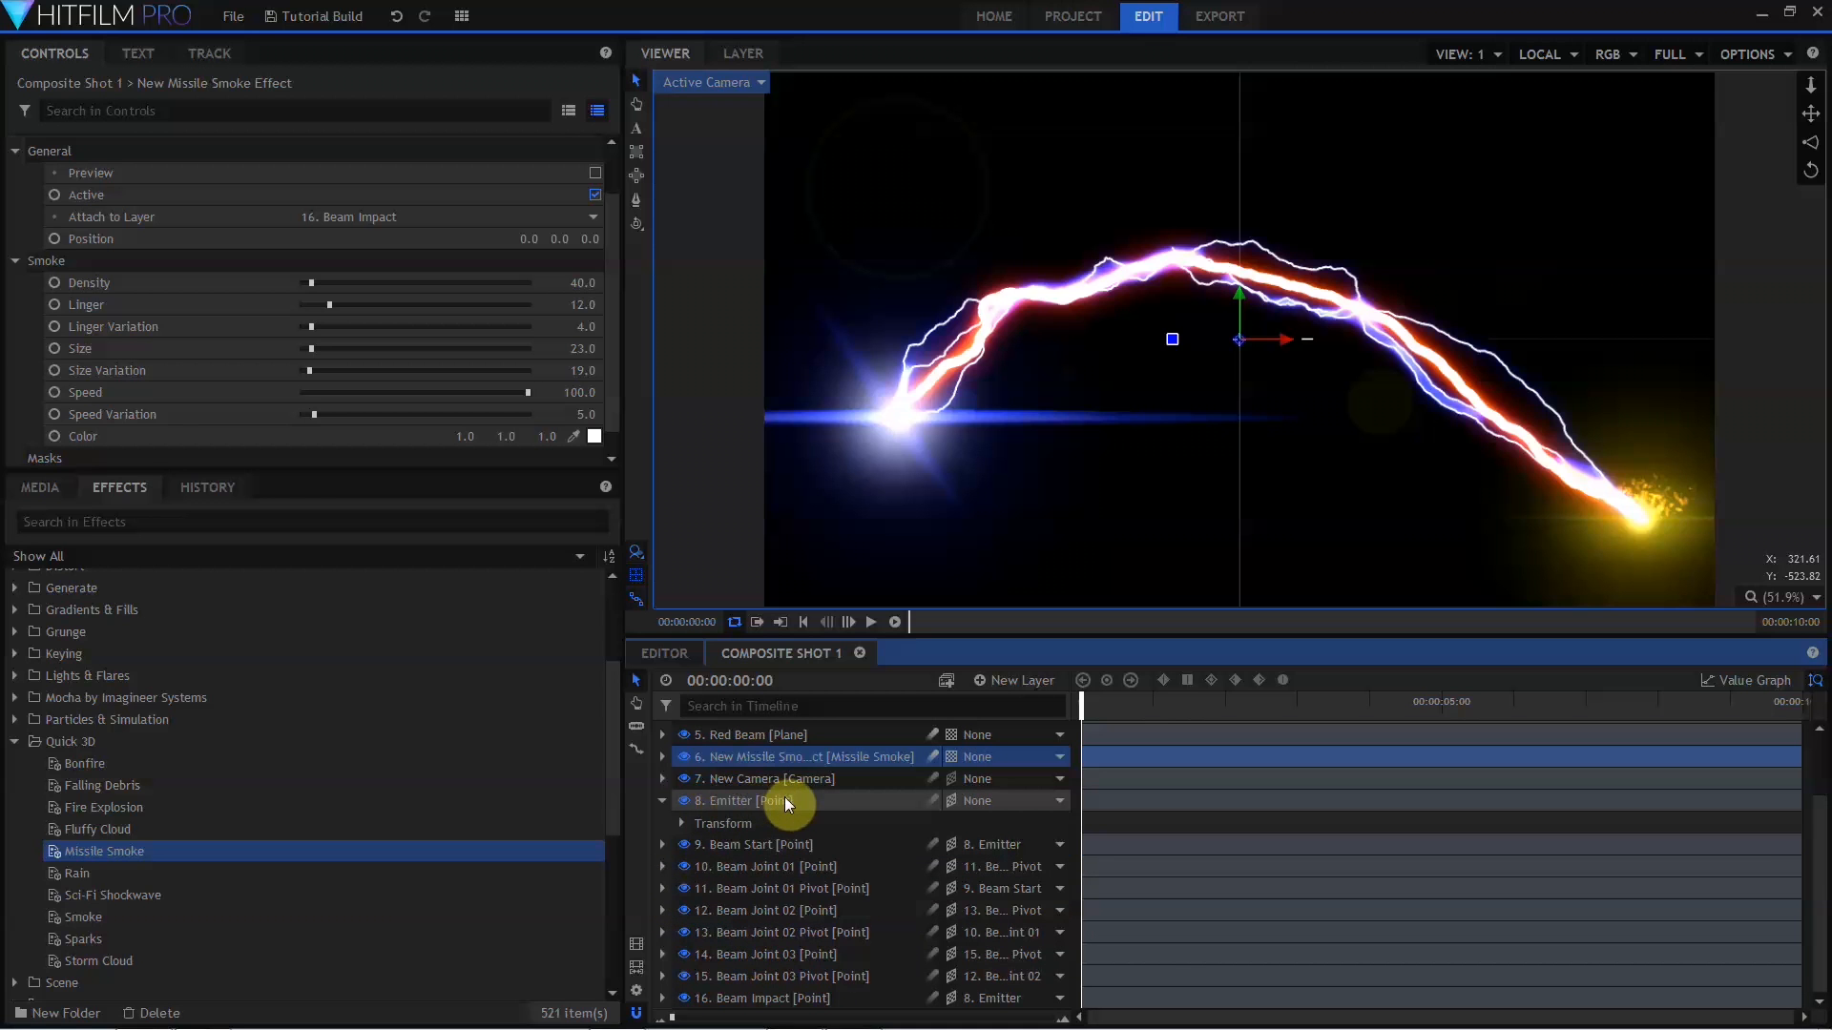
left_click(681, 823)
scroll(682, 831, "down", 3)
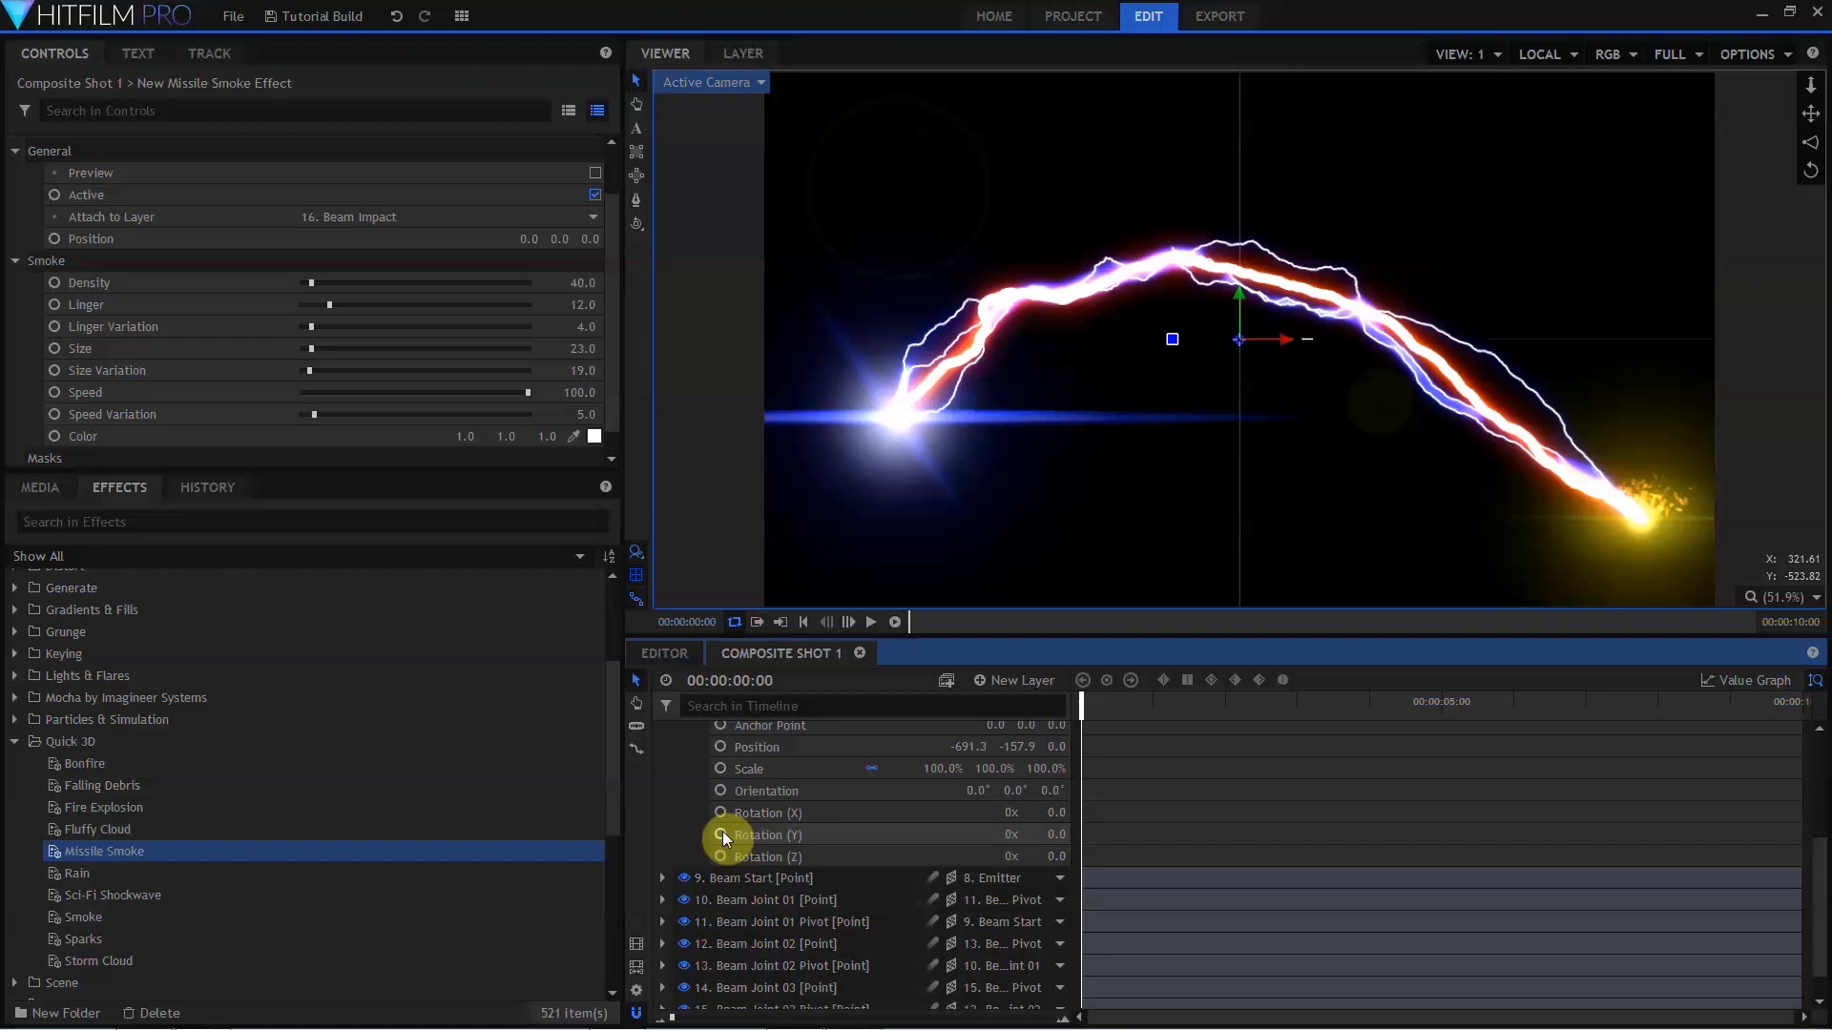
left_click(723, 835)
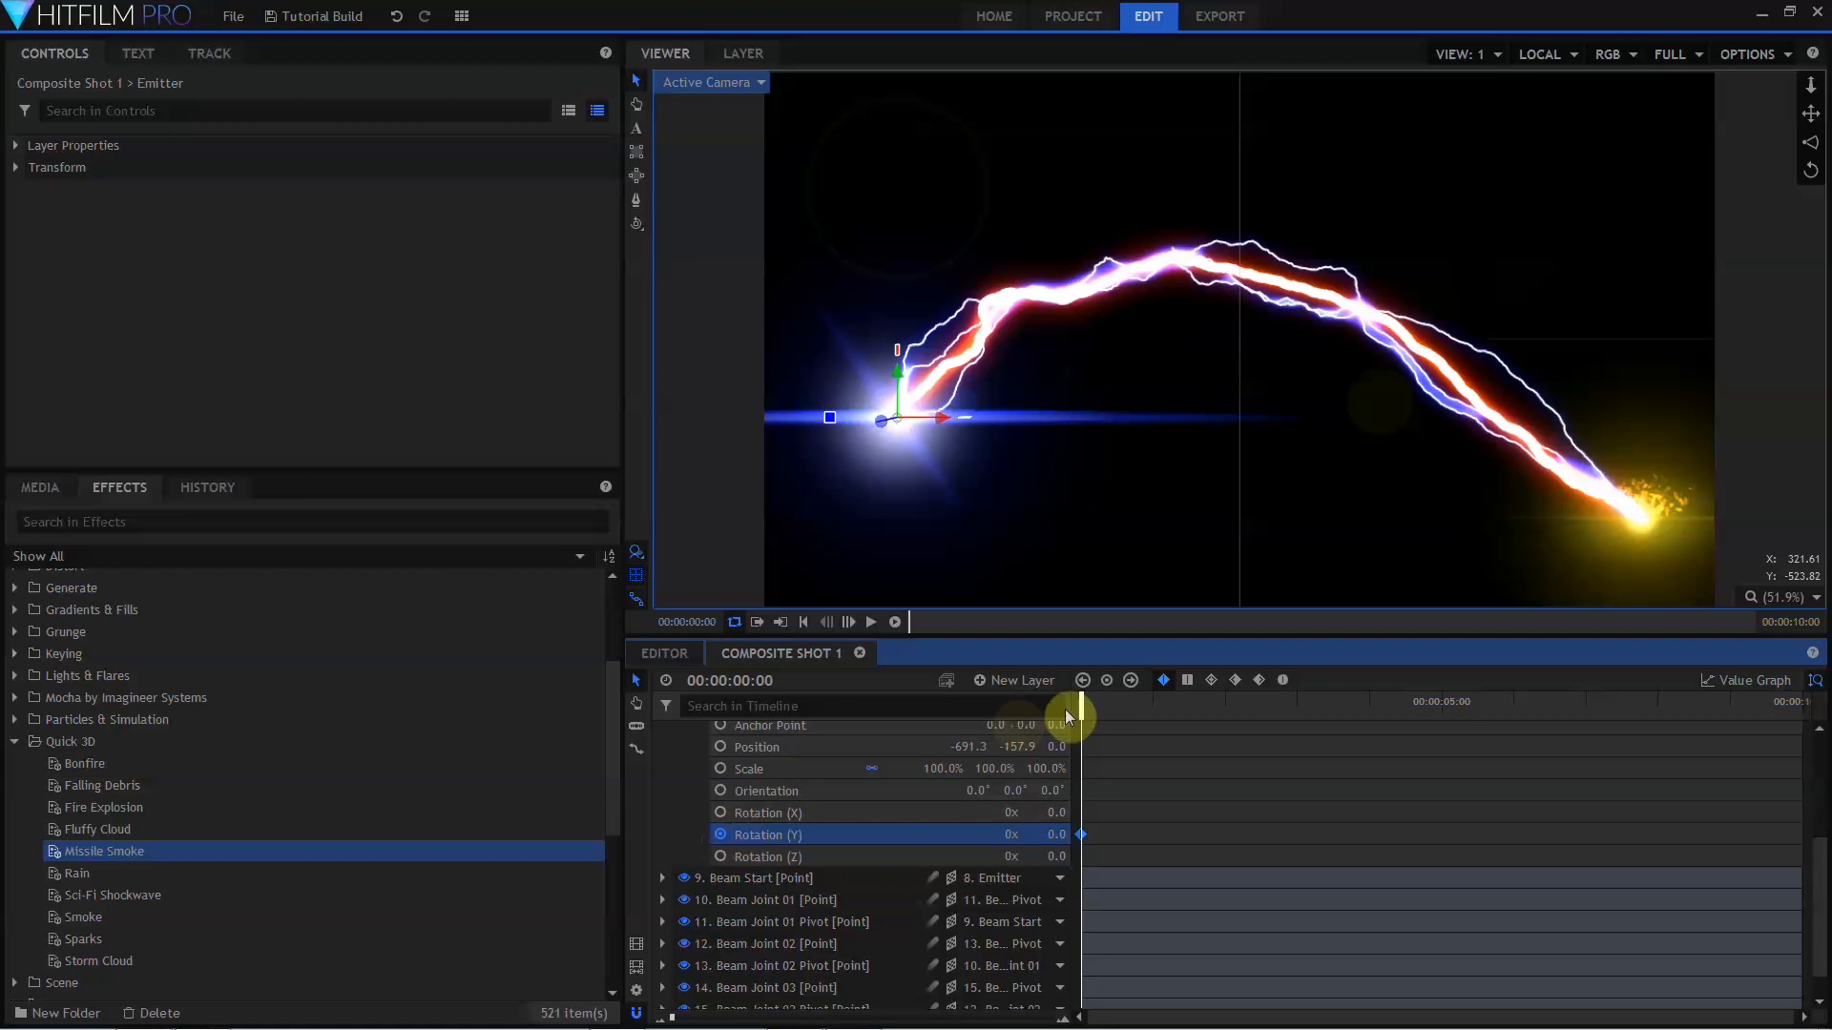
Keyframe different Emitter Y rotations at about 5 seconds and at the end, using -2° for the last, and return to the first frame.
left_click_drag(1084, 706, 1439, 657)
left_click_drag(1056, 836, 997, 836)
left_click_drag(1438, 706, 1816, 703)
left_click_drag(1056, 836, 1125, 834)
left_click_drag(1093, 705, 1027, 722)
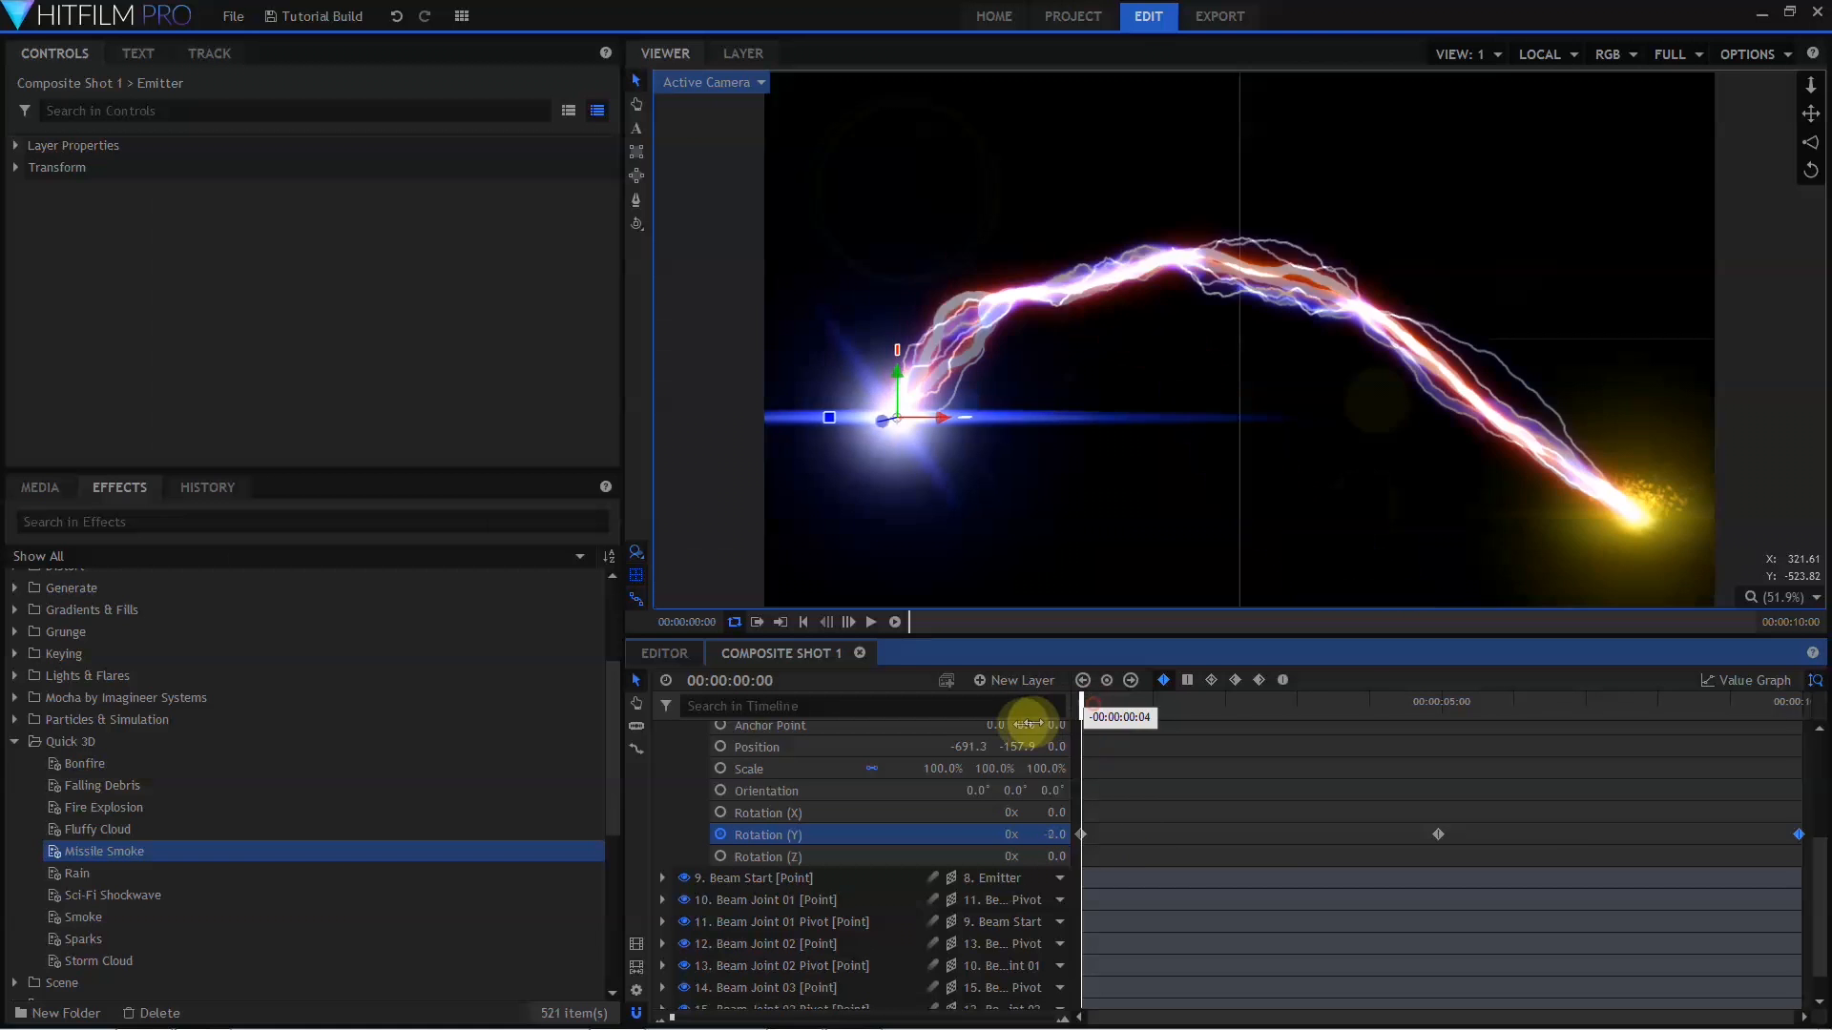